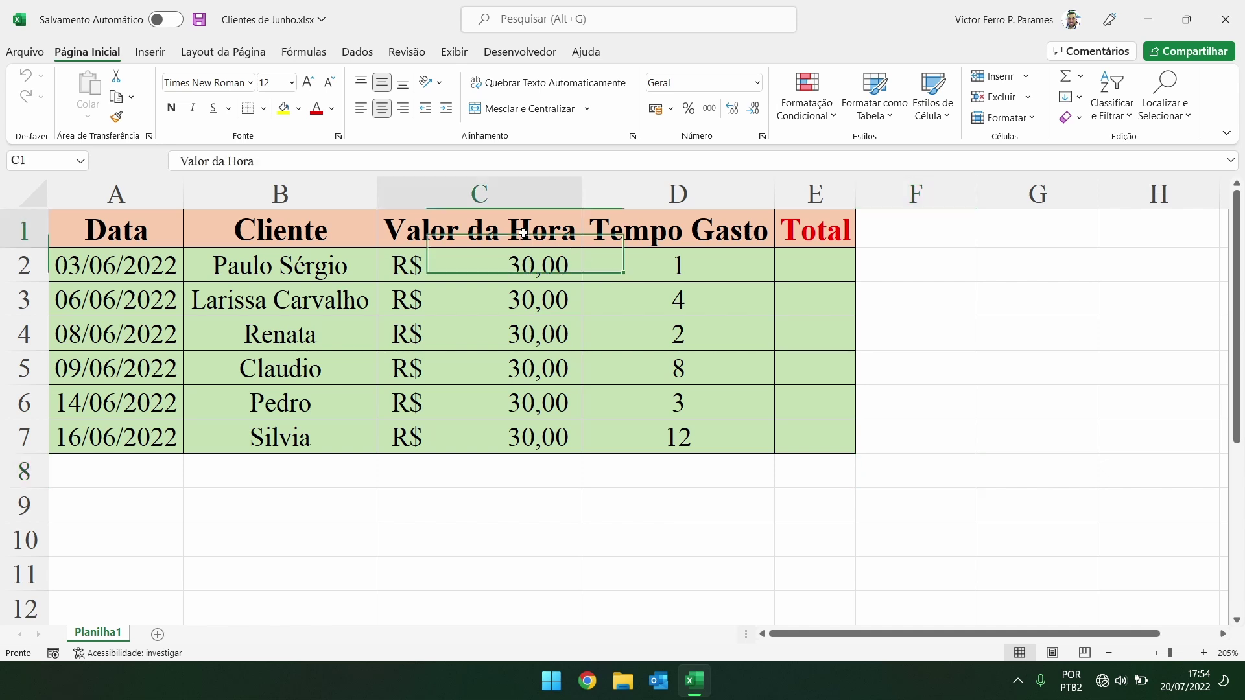
- Examine the hourly rate in C2 and the time spent in D2 for the first client row
left_click(512, 266)
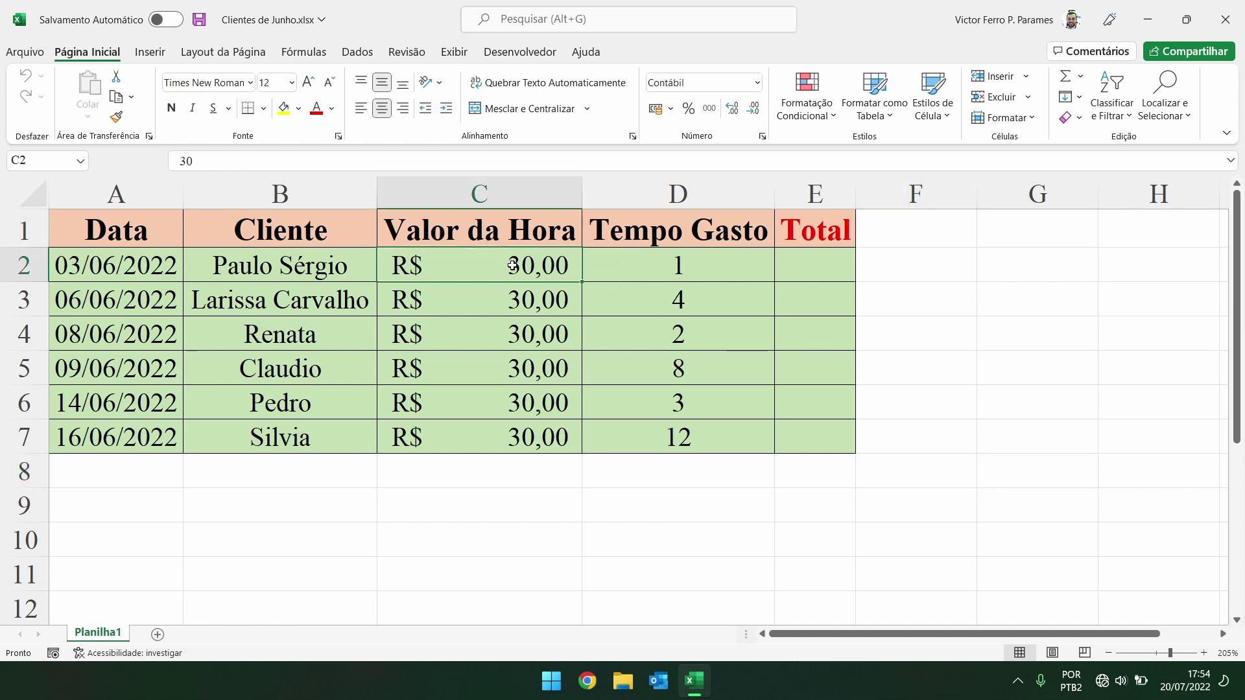
left_click(699, 227)
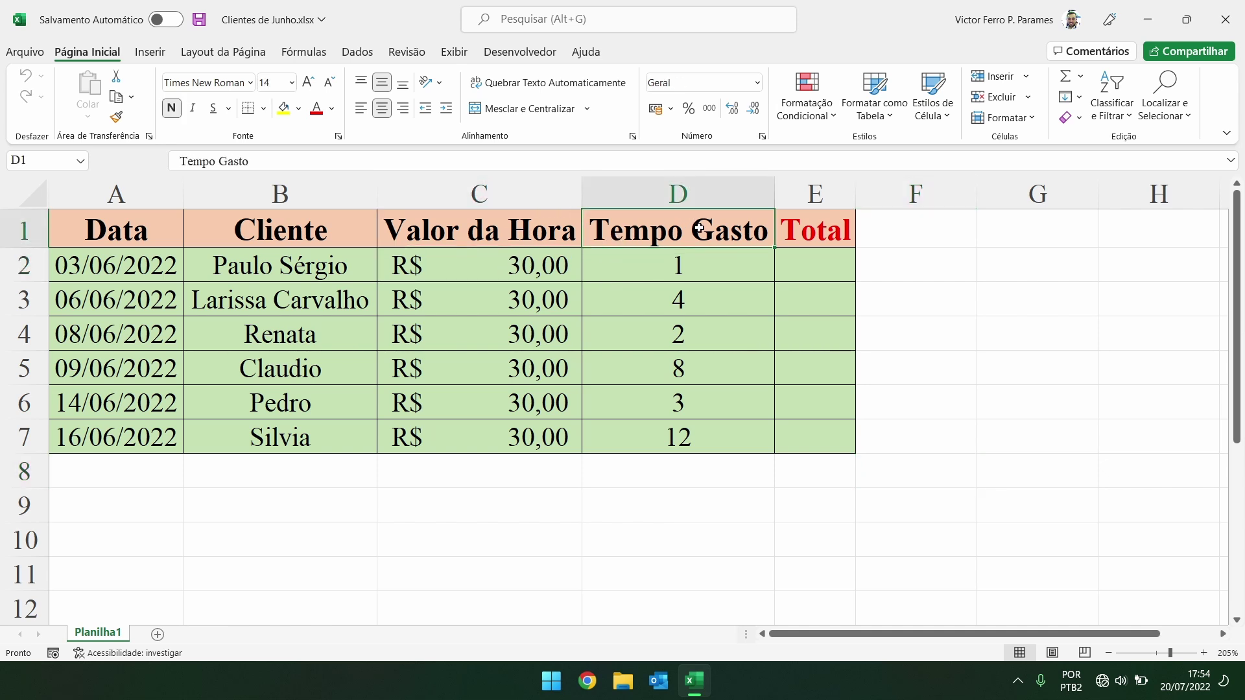
left_click(693, 275)
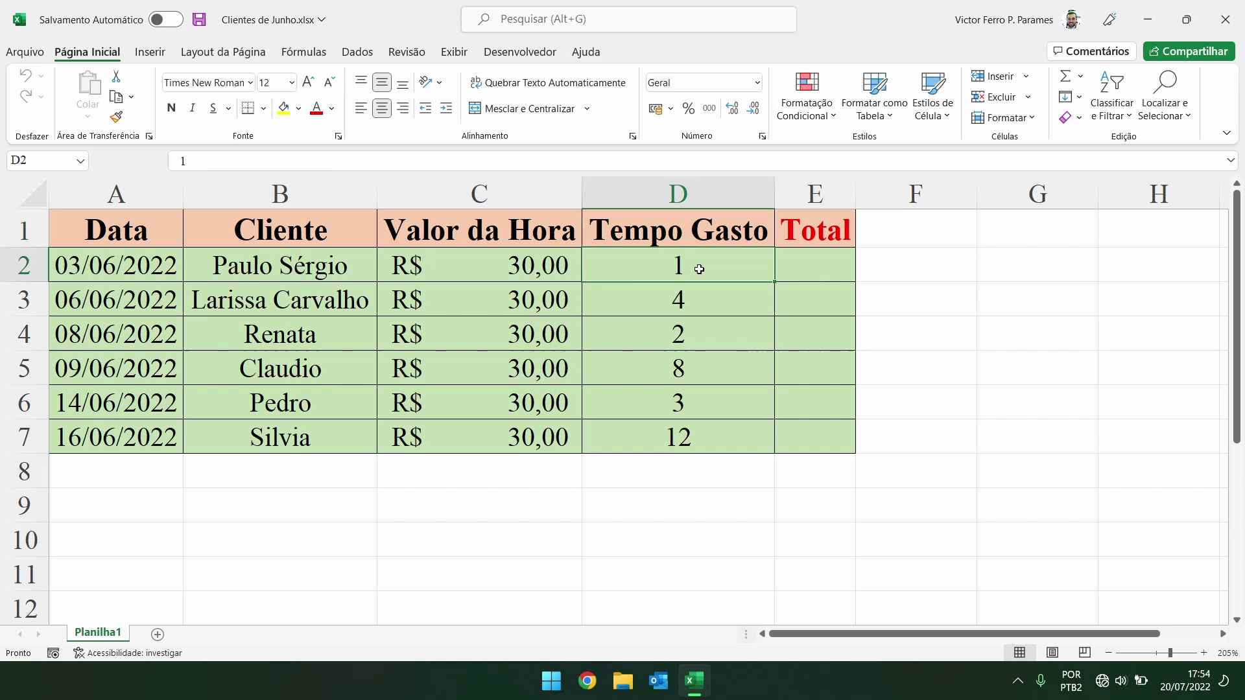
left_click(501, 264)
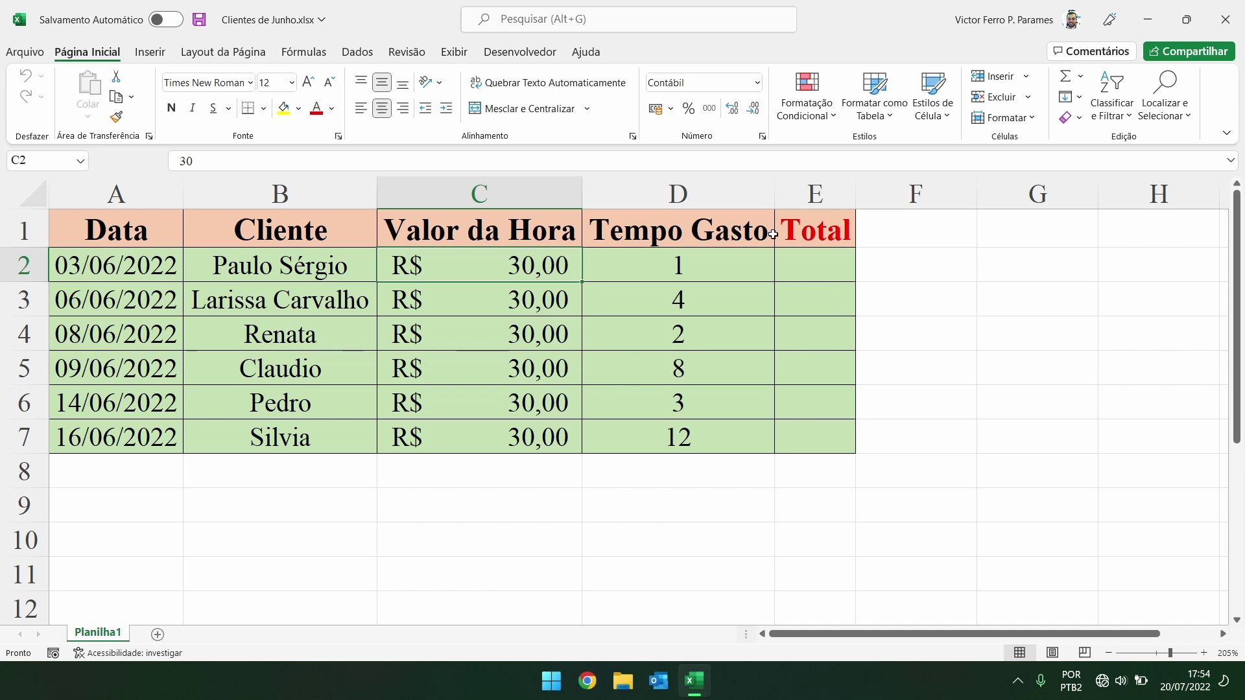
left_click(702, 263)
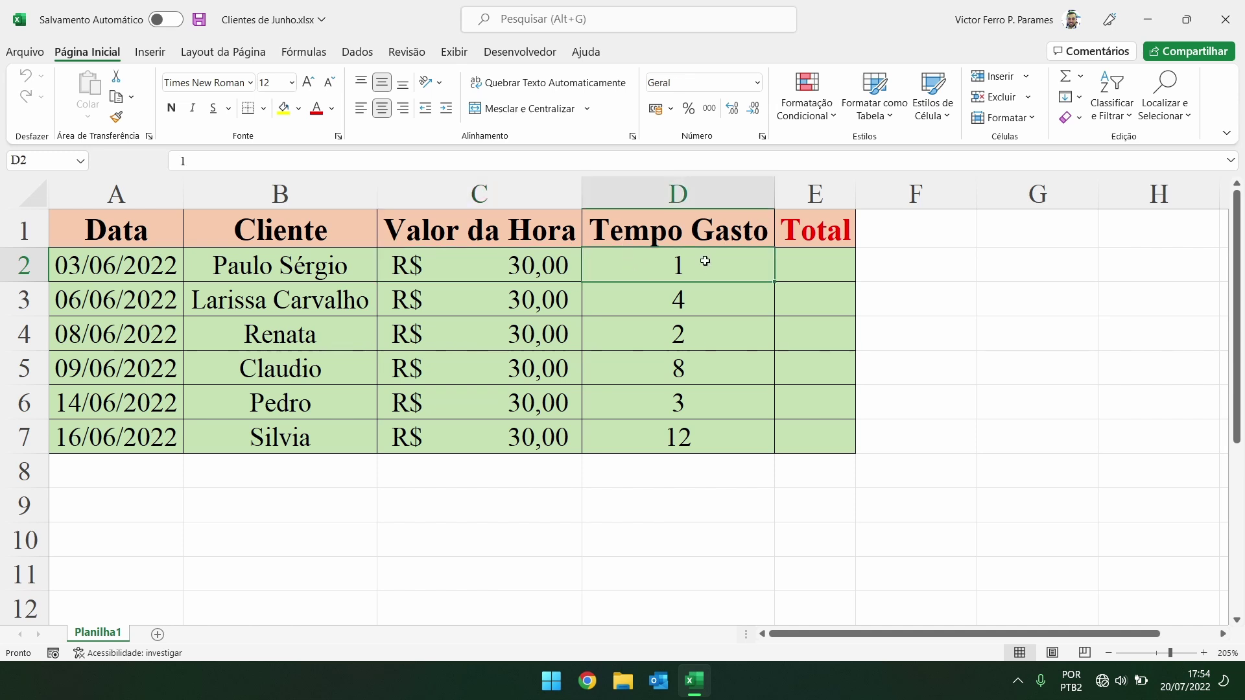
left_click(517, 269)
left_click(715, 263)
- Enter the fixed-value formula =30*1 in cell E2 of the Total column
left_click(833, 262)
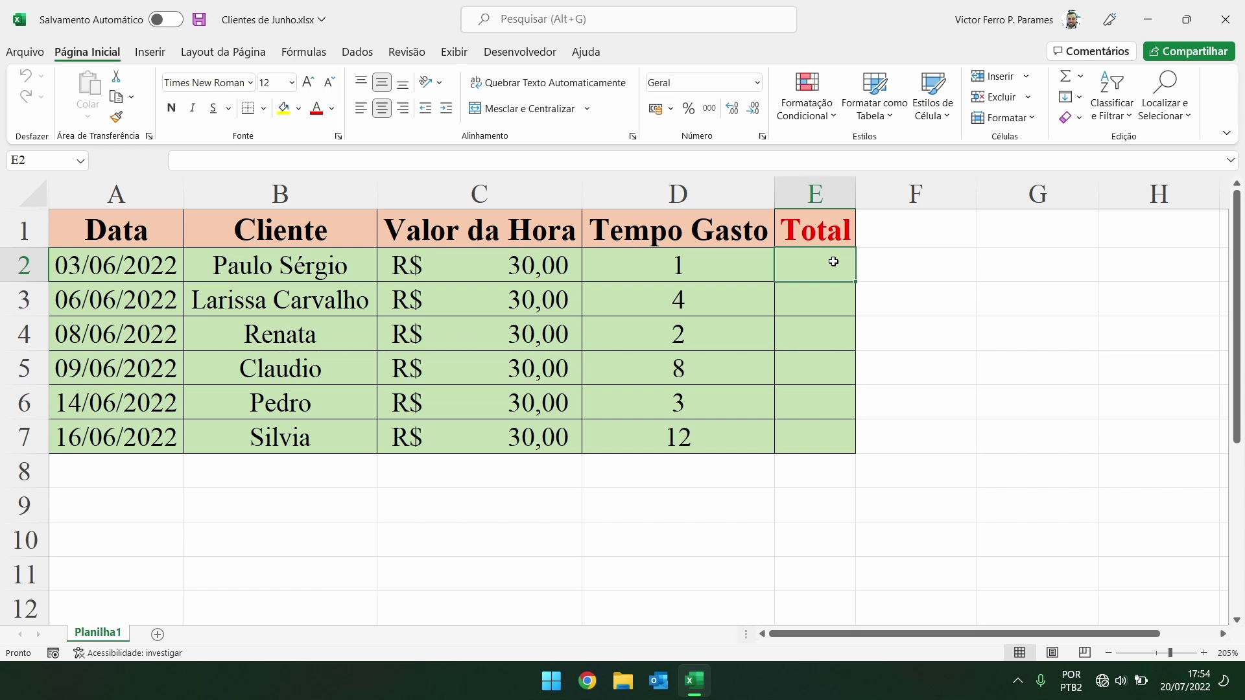
type("=")
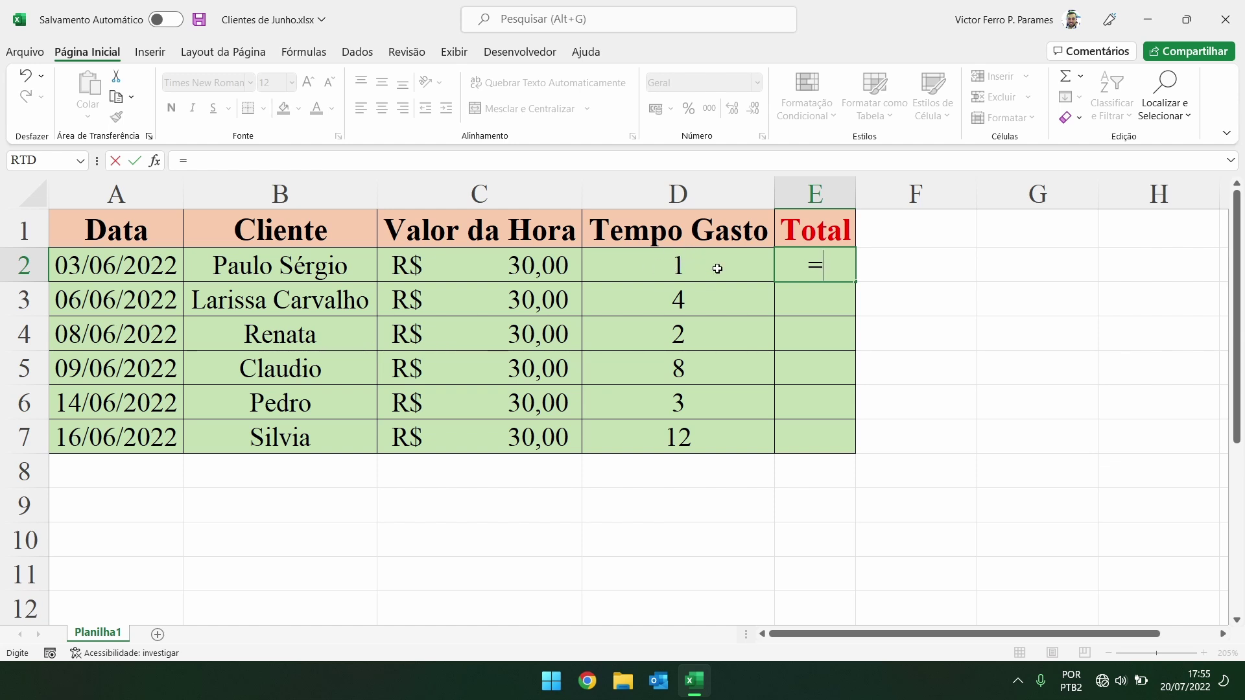
type("30*1")
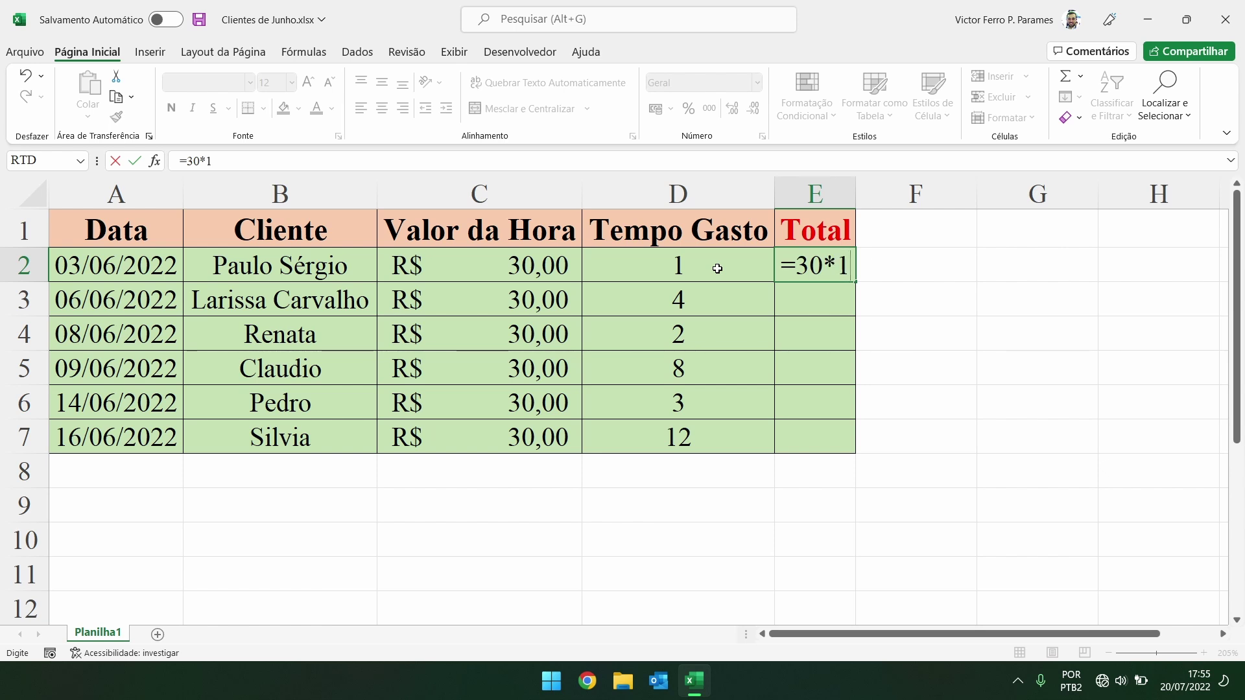
key("Return")
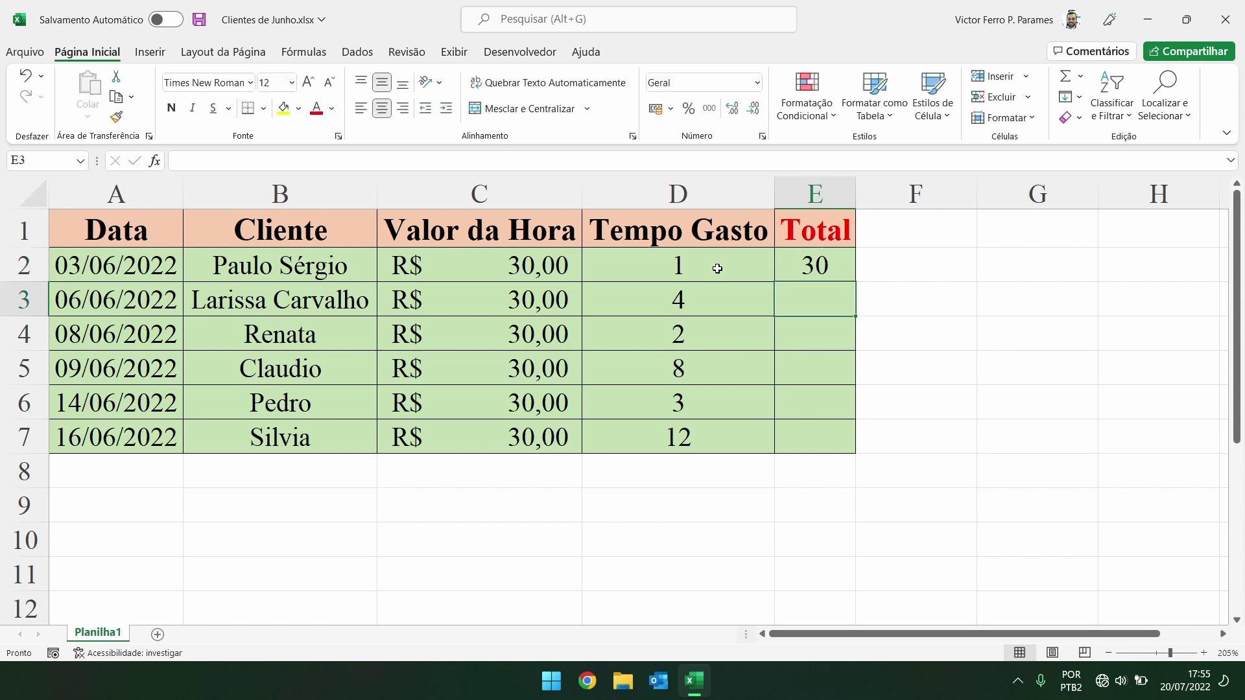
- Change the formula in cell E2 to =30*2
left_click(815, 266)
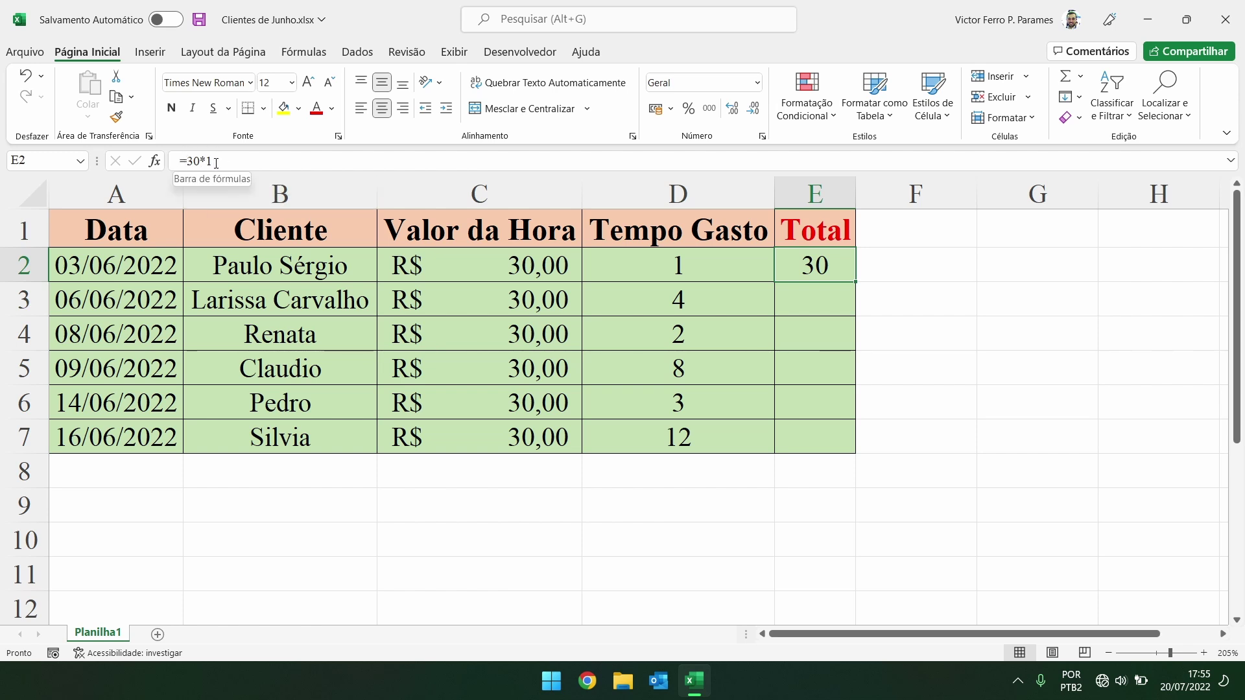
double_click(834, 276)
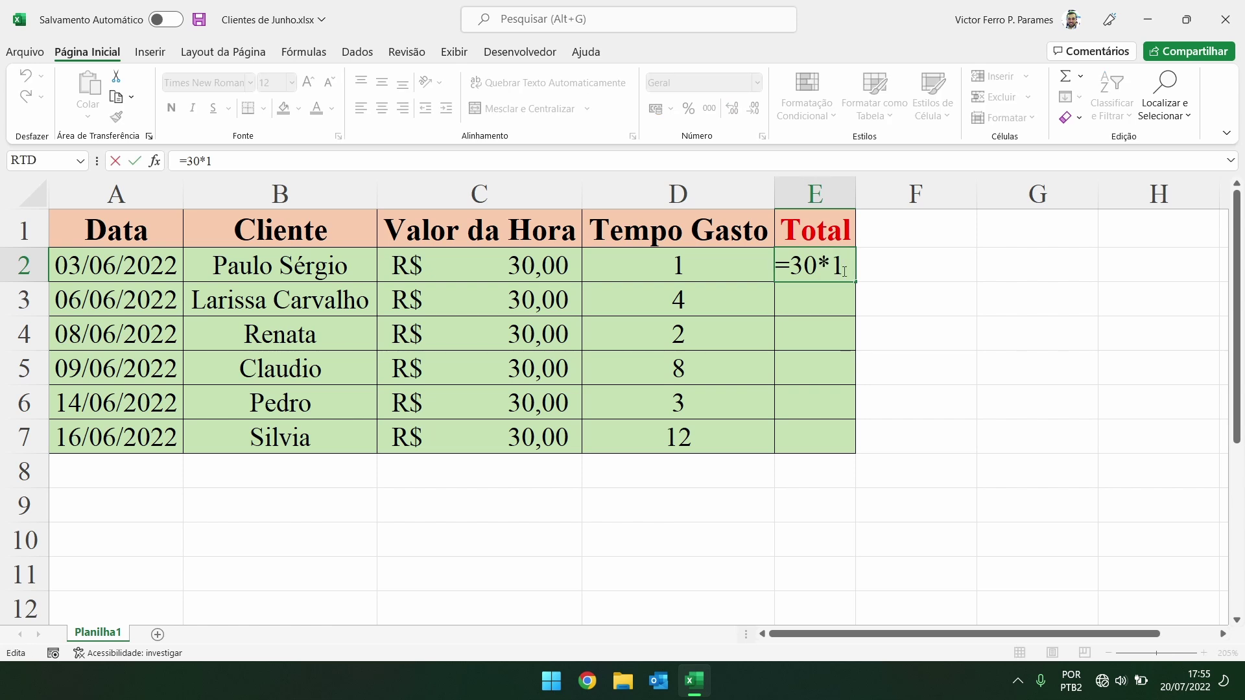
key("BackSpace")
type("2")
key("Return")
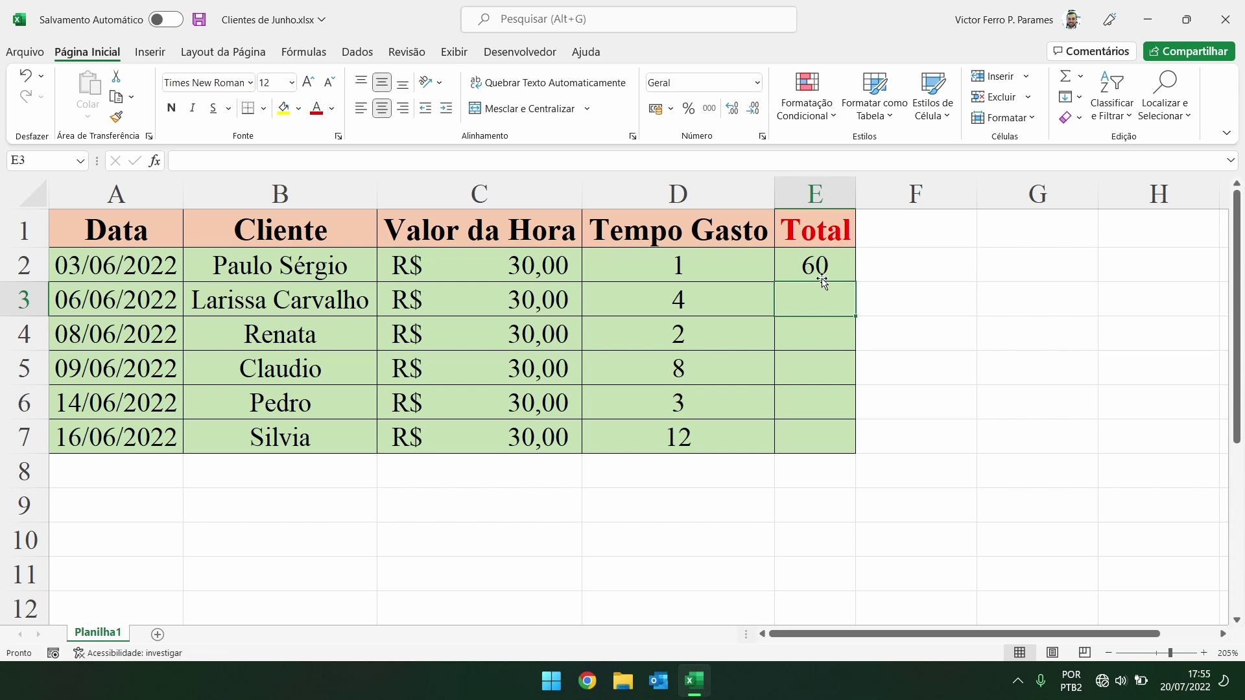
- Clear the contents of cell E2 in the Total column
left_click(836, 265)
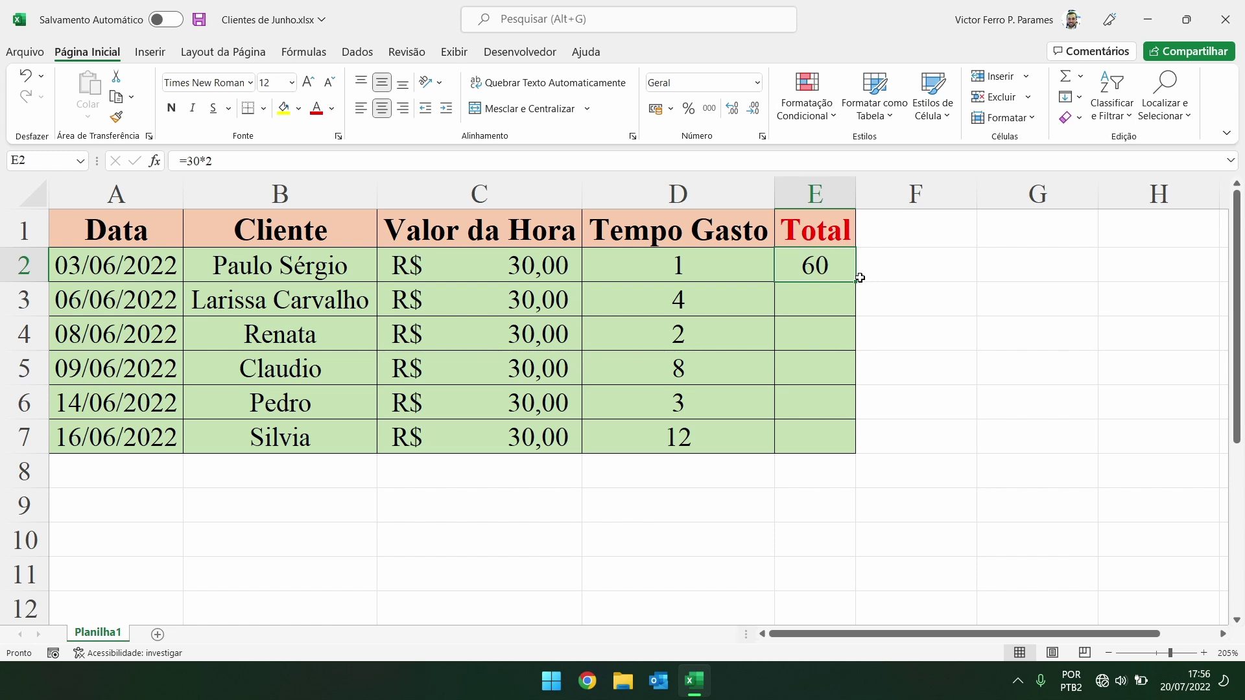
key("Delete")
key("F2")
type("=")
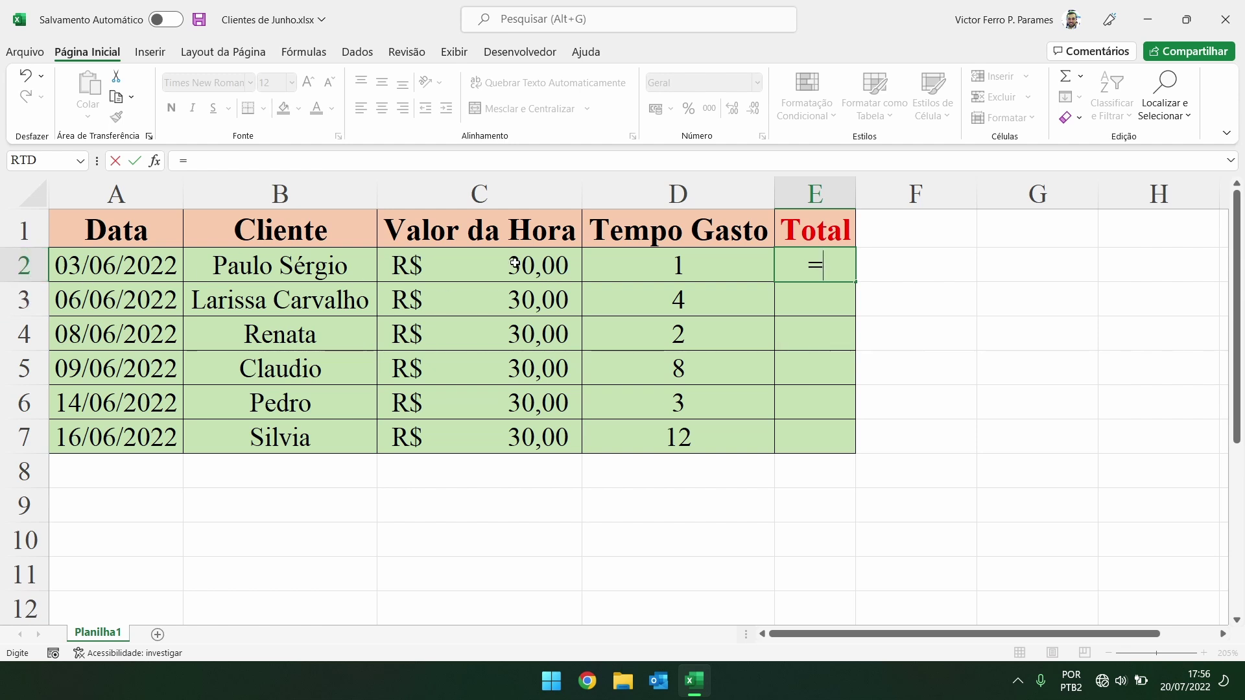
key("Escape")
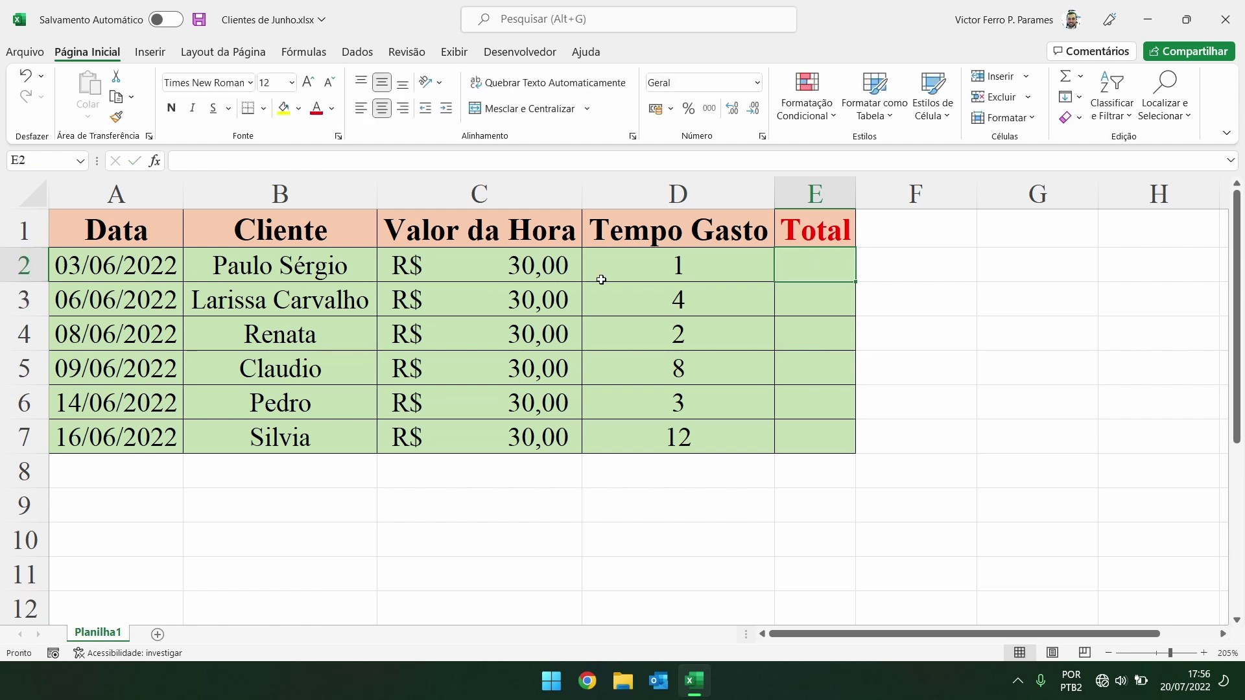
- Enter the formula =C2*D2 in cell E2, multiplying the hourly rate by the time spent through cell references
left_click(488, 267)
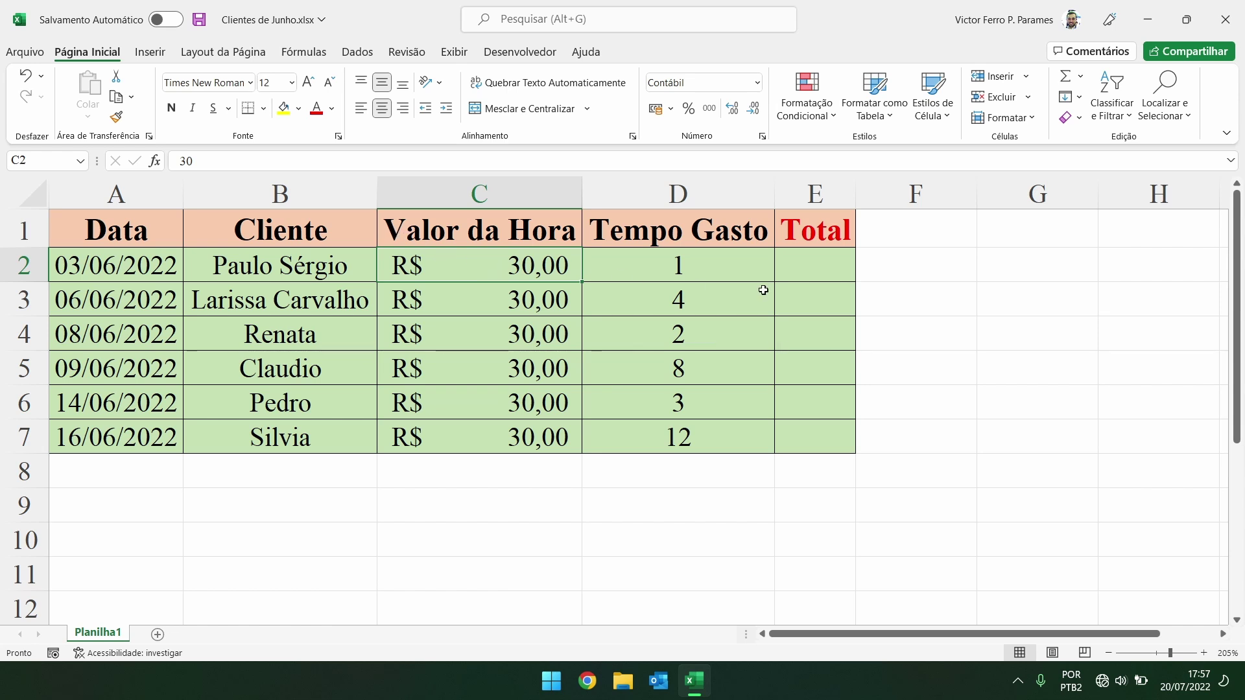
left_click(821, 264)
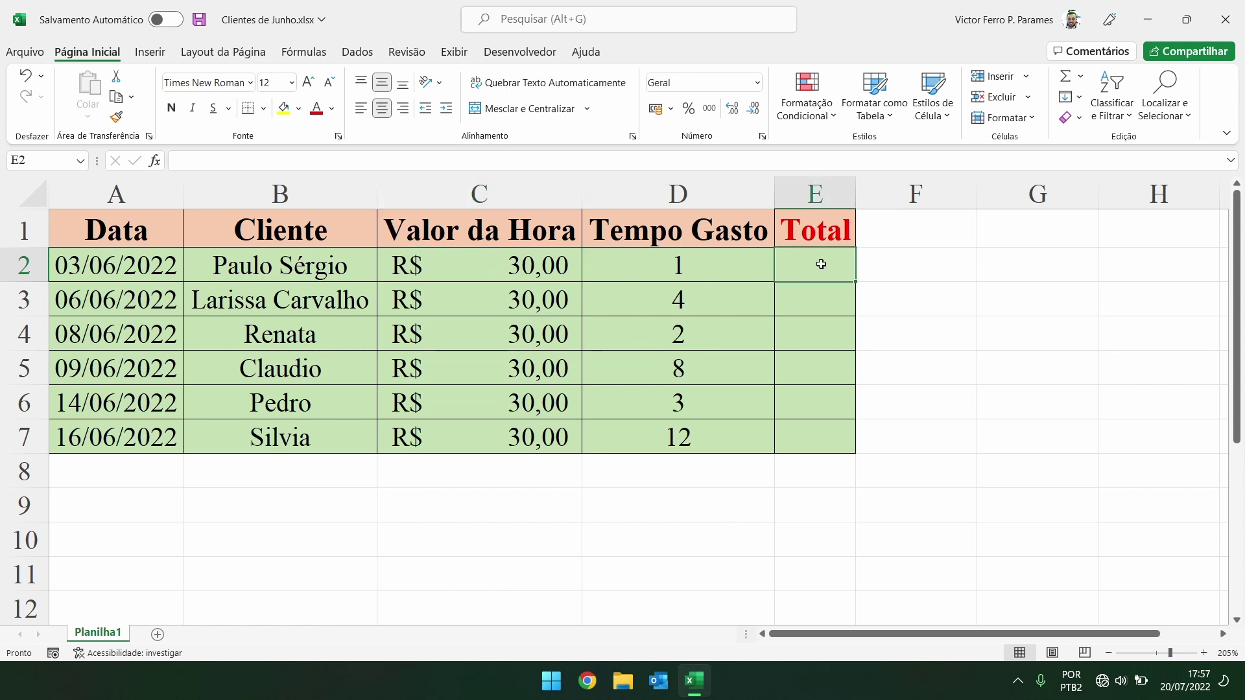
type("=")
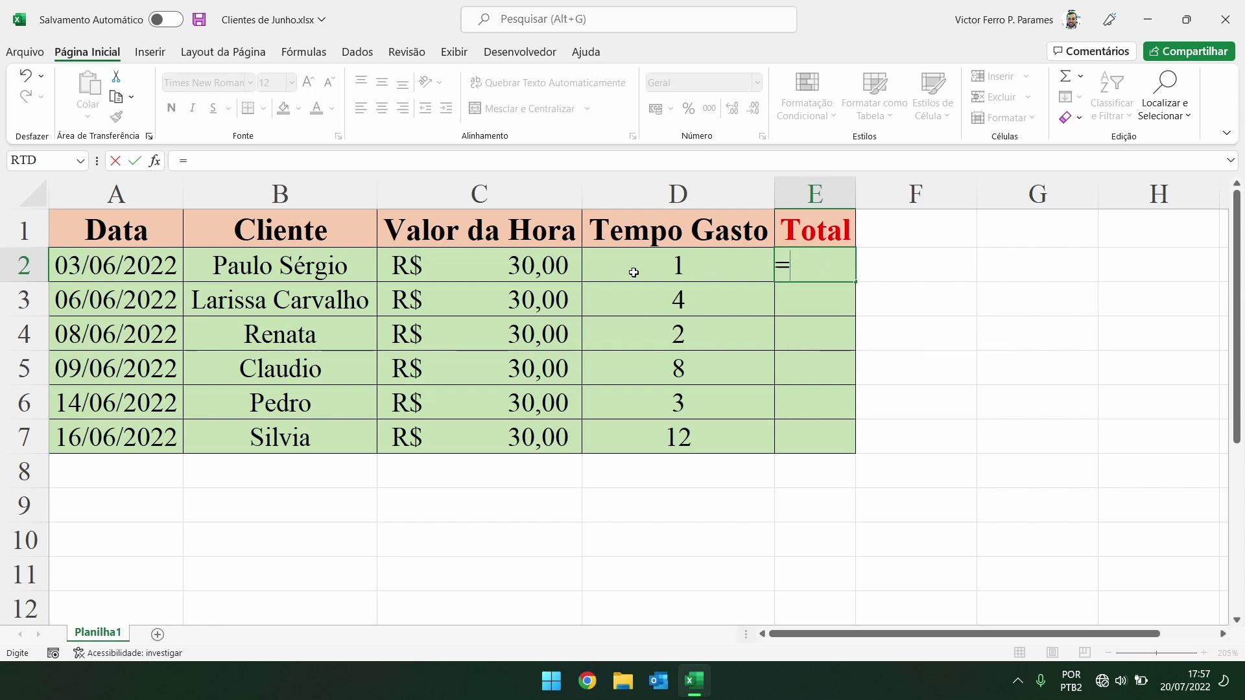
left_click(491, 266)
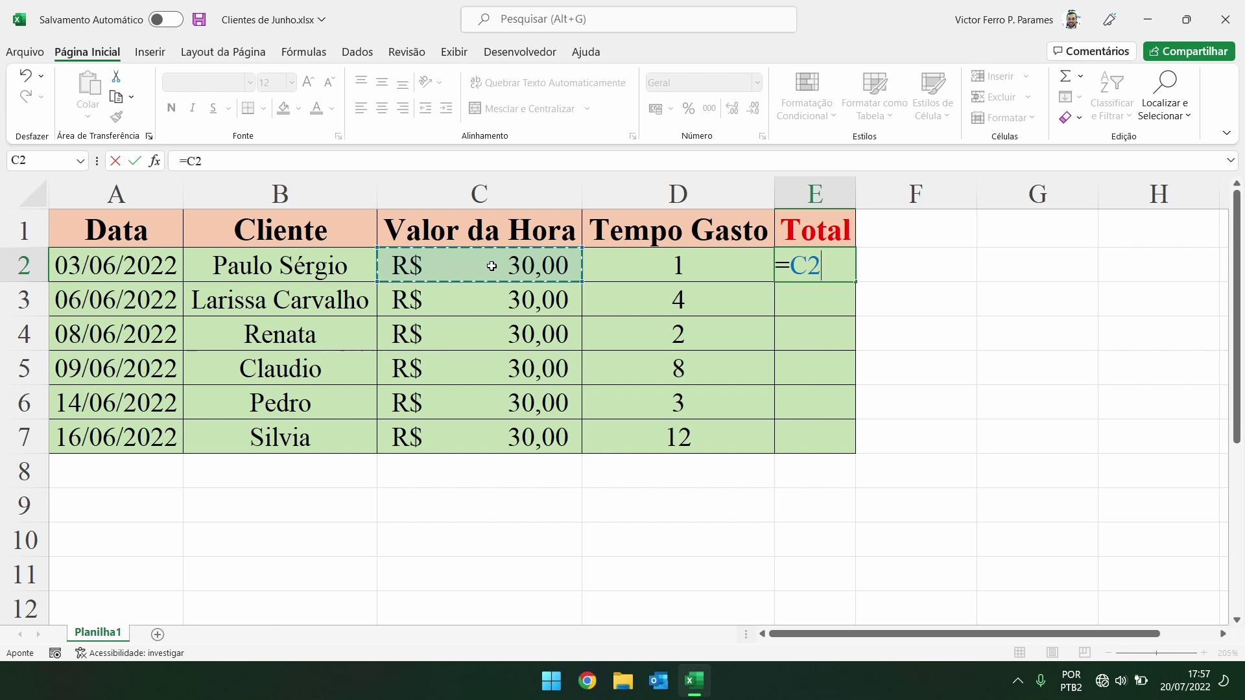
type("*")
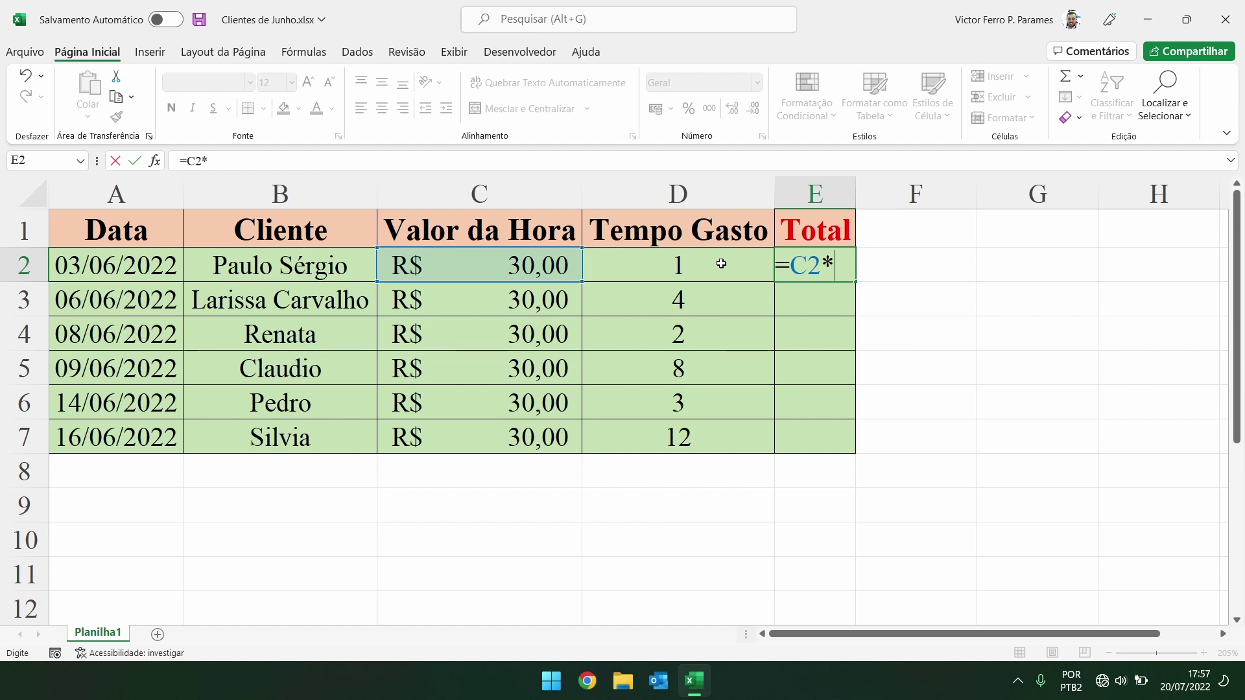
left_click(721, 263)
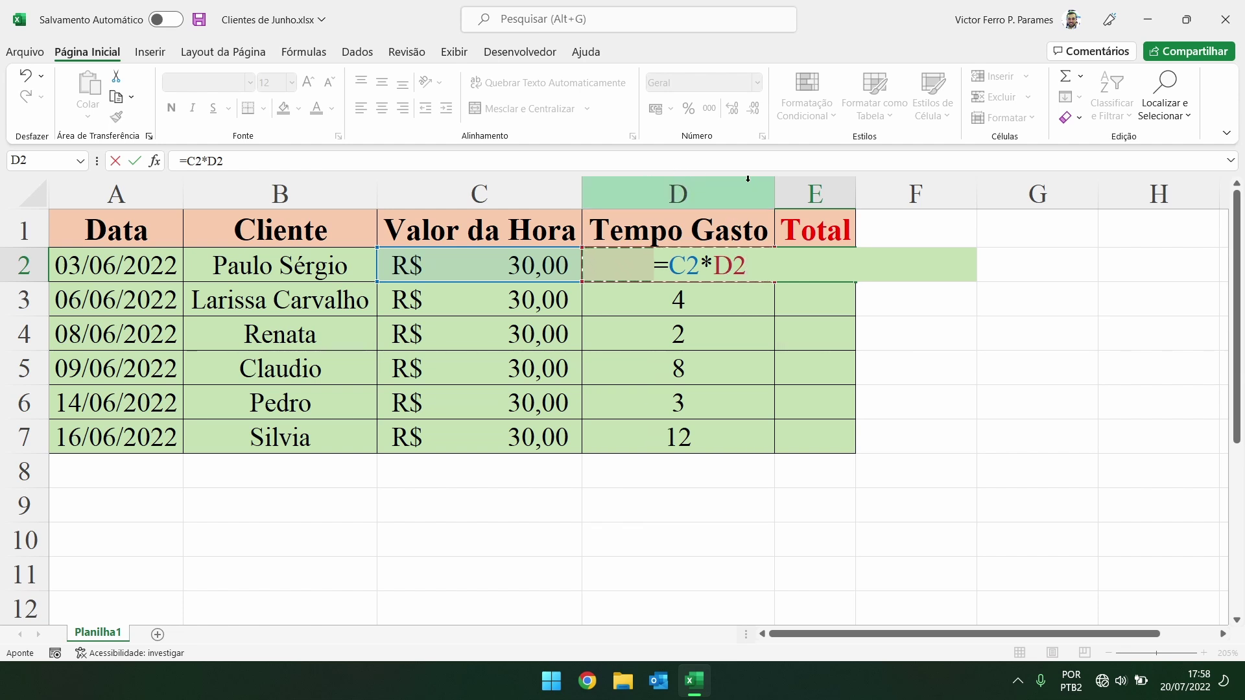
left_click(673, 261)
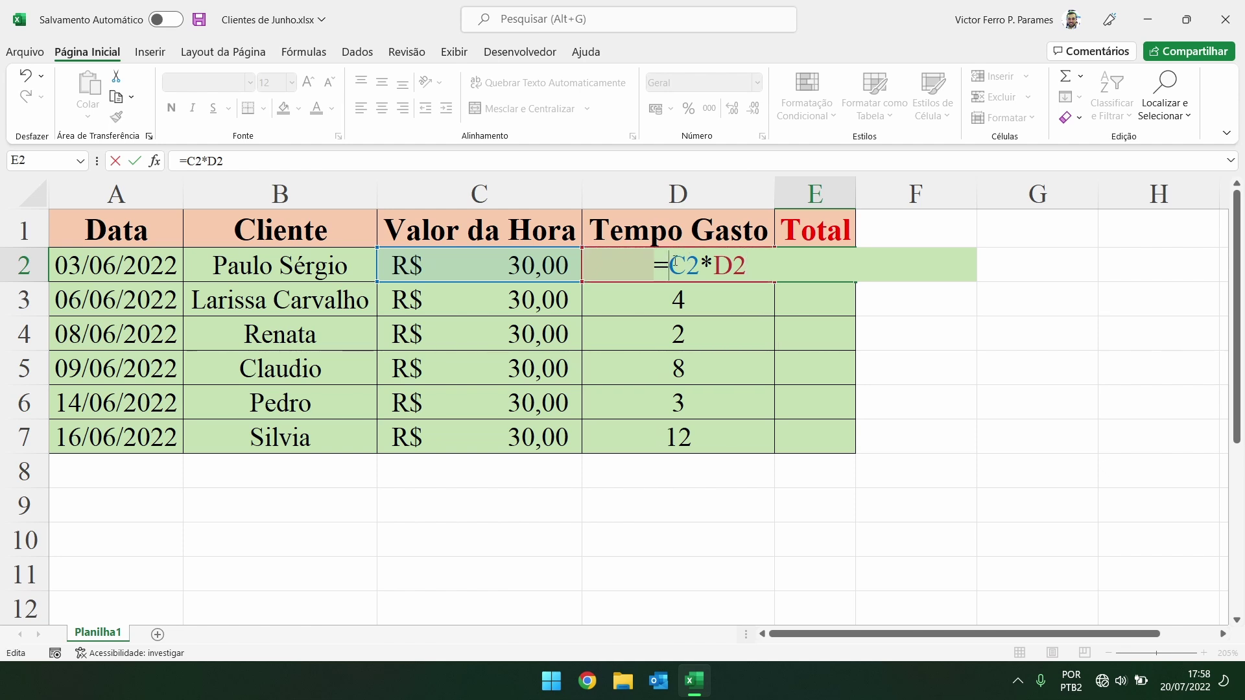
left_click(650, 264)
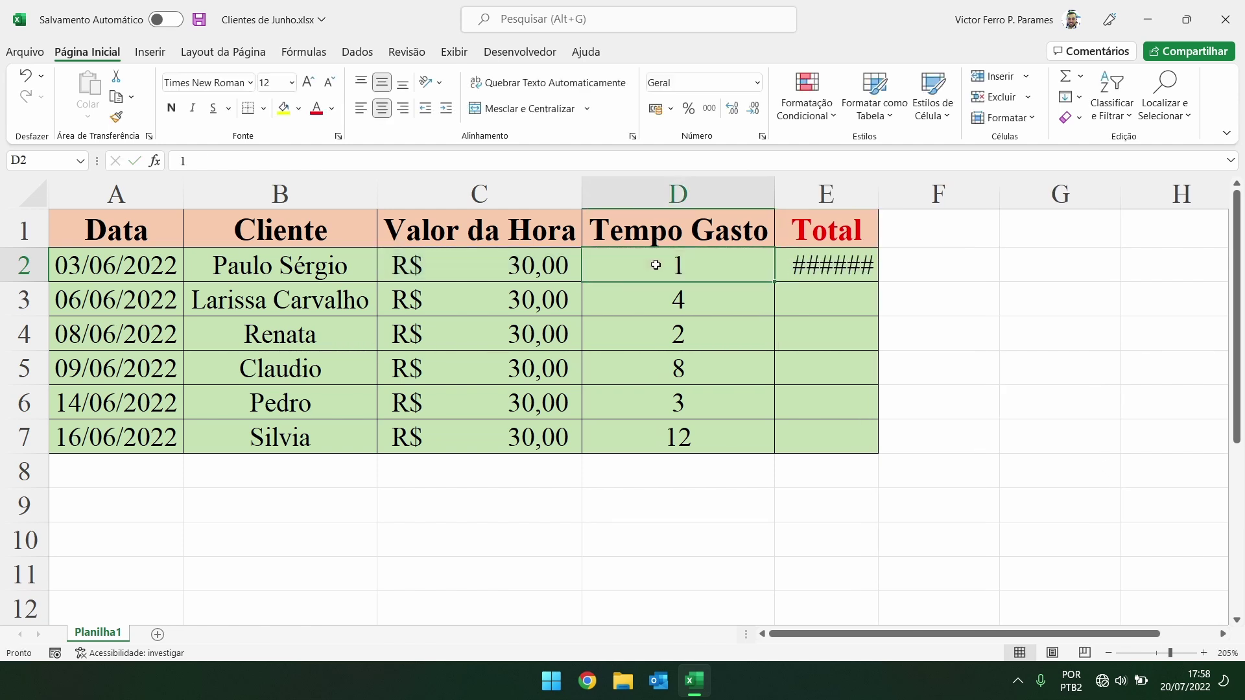
- Change the second reference of the formula in cell E2 so that it reads =C2*D3
double_click(834, 265)
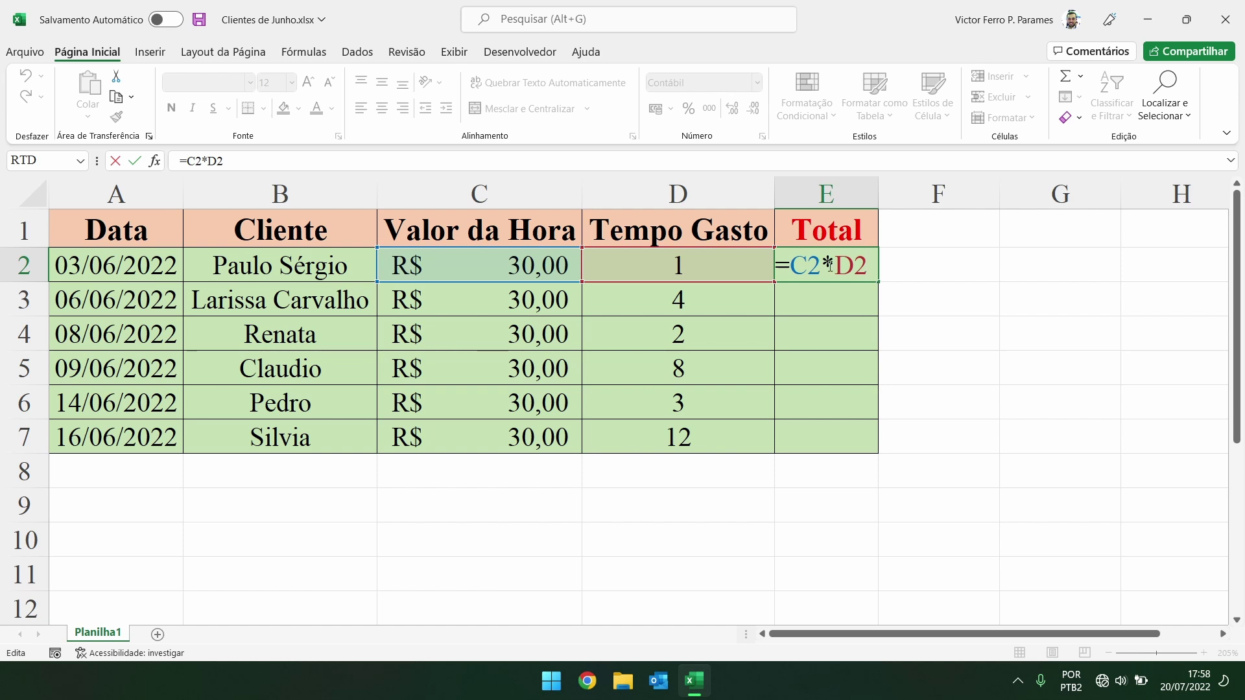
key("BackSpace")
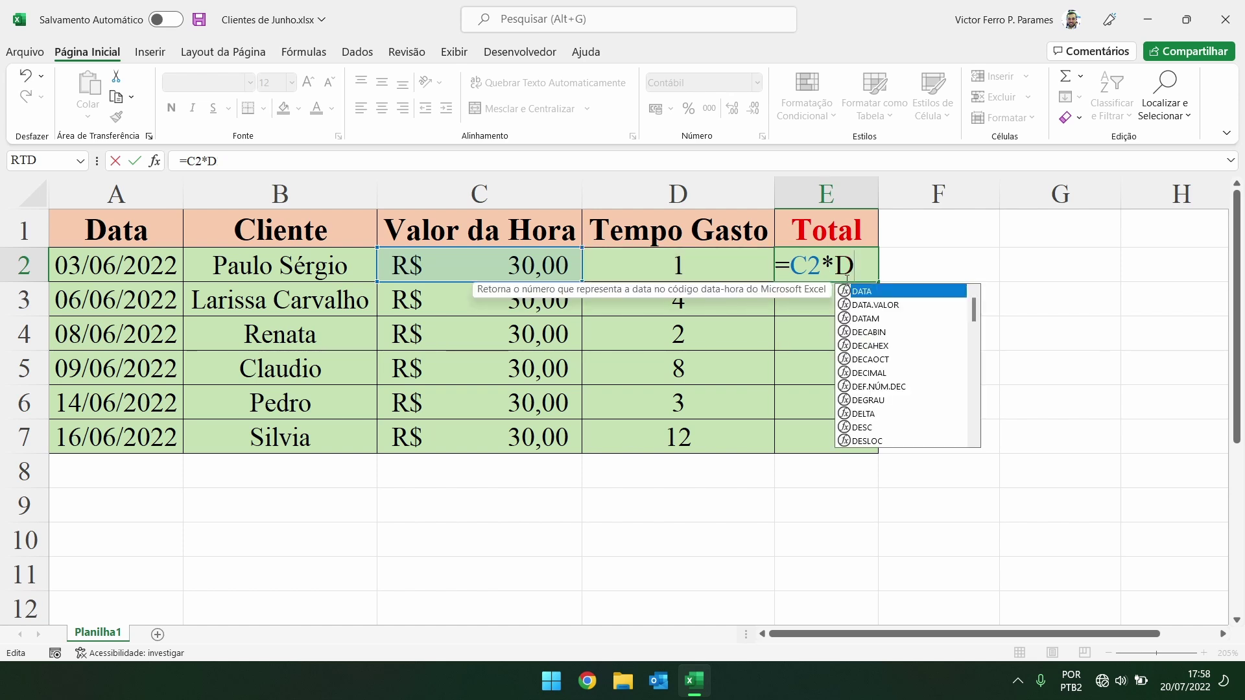
type("2")
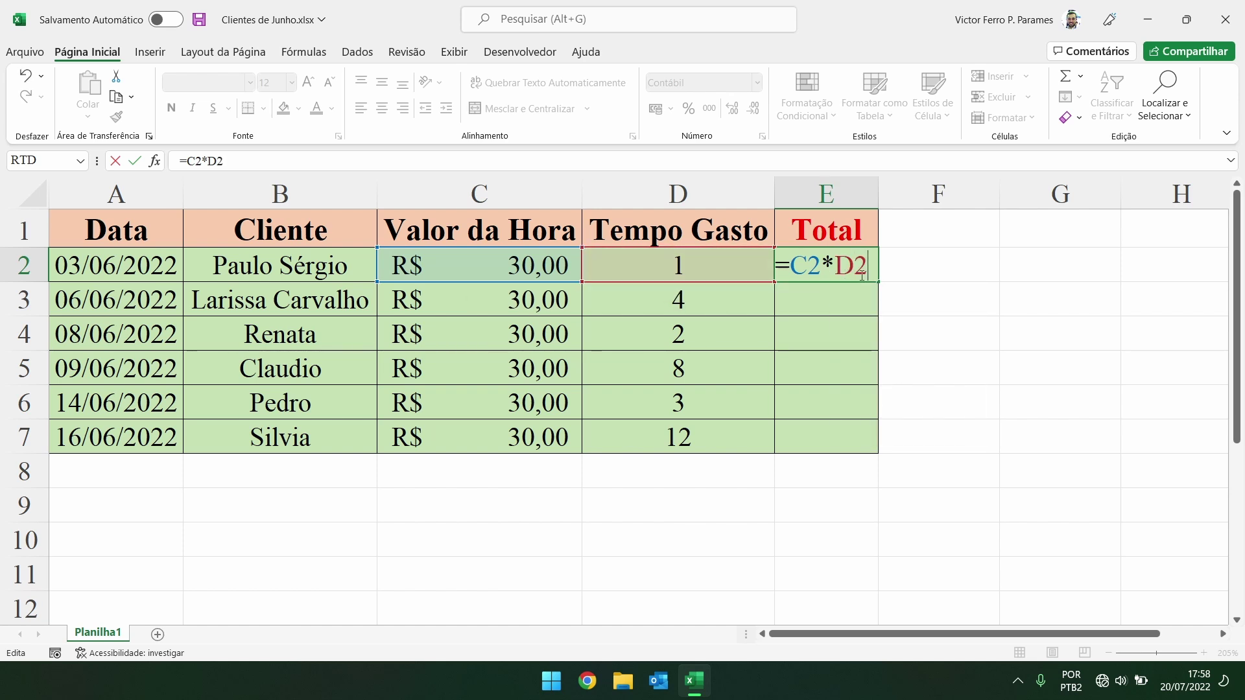
key("BackSpace")
key("BackSpace")
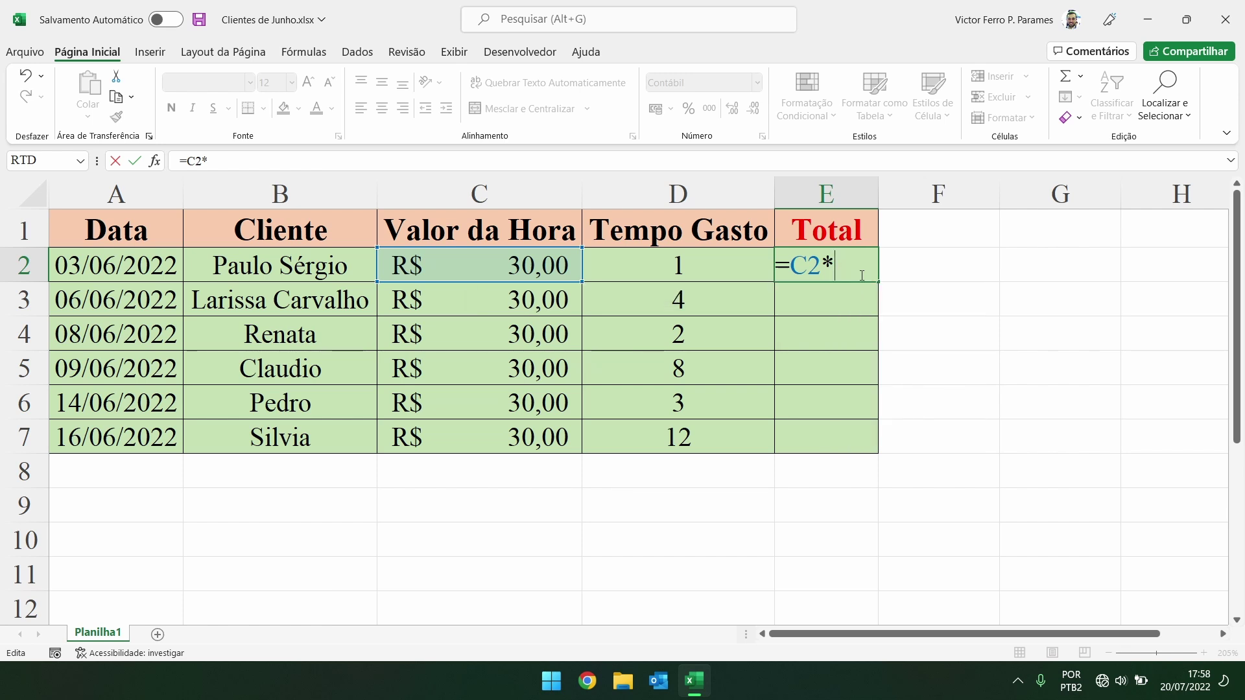
type("D2")
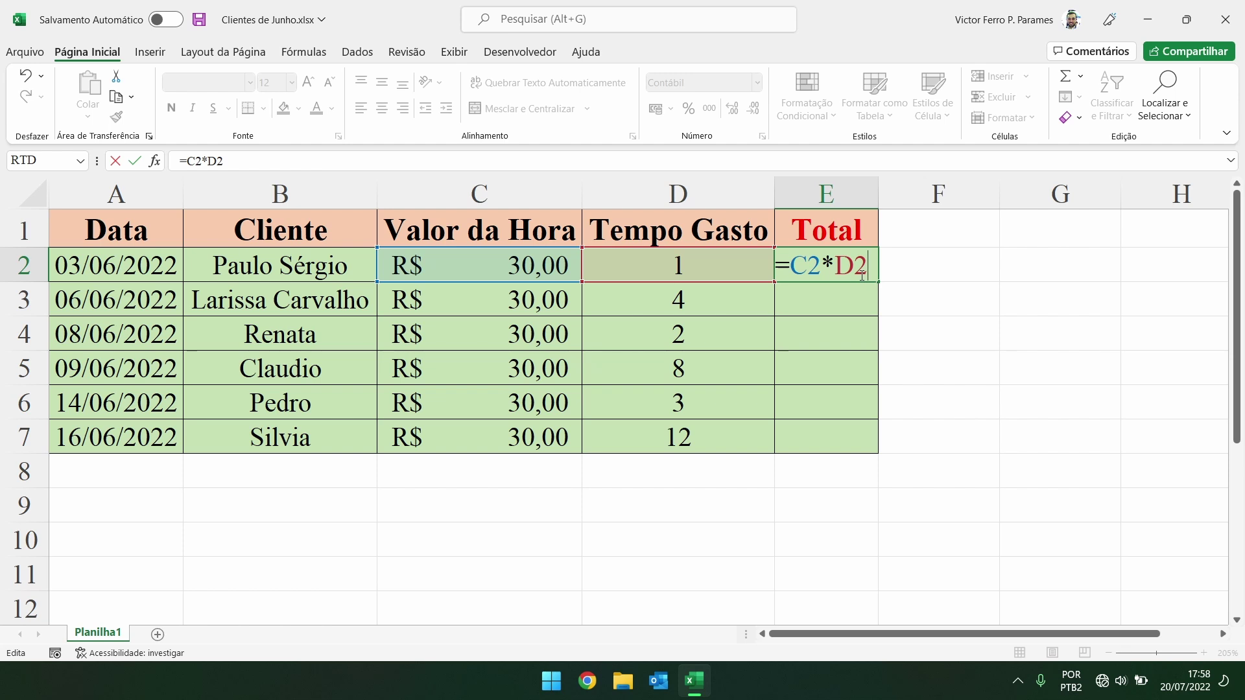
key("BackSpace")
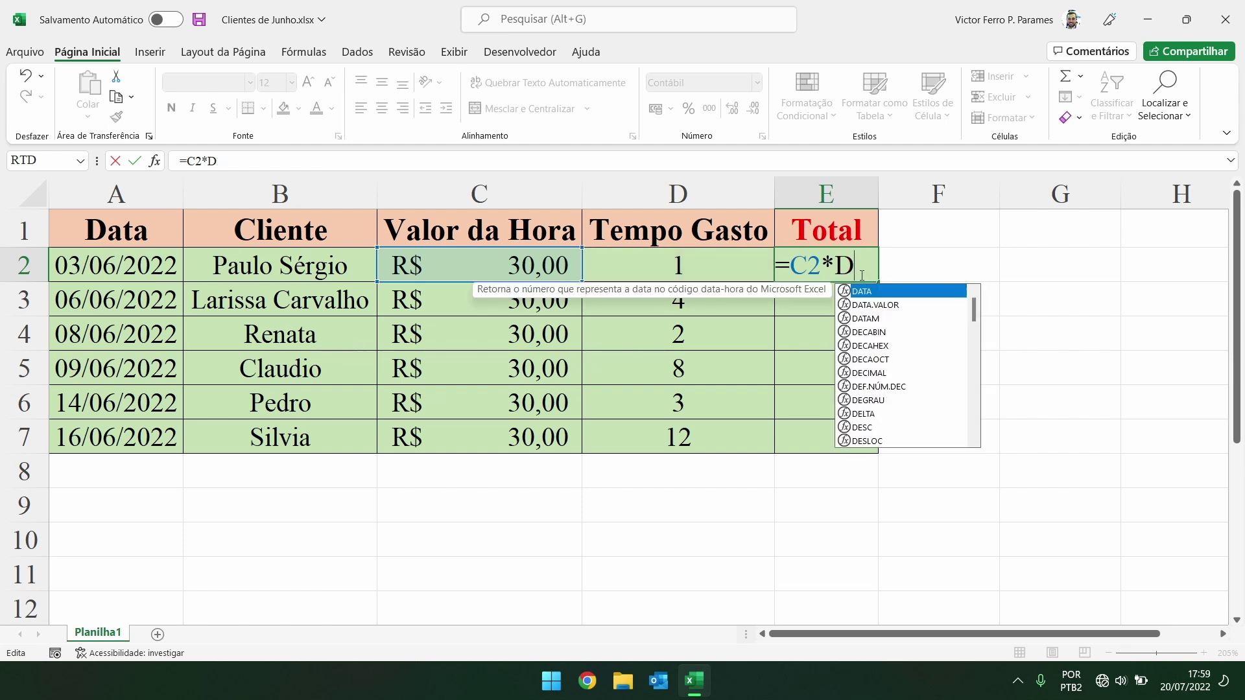
type("3")
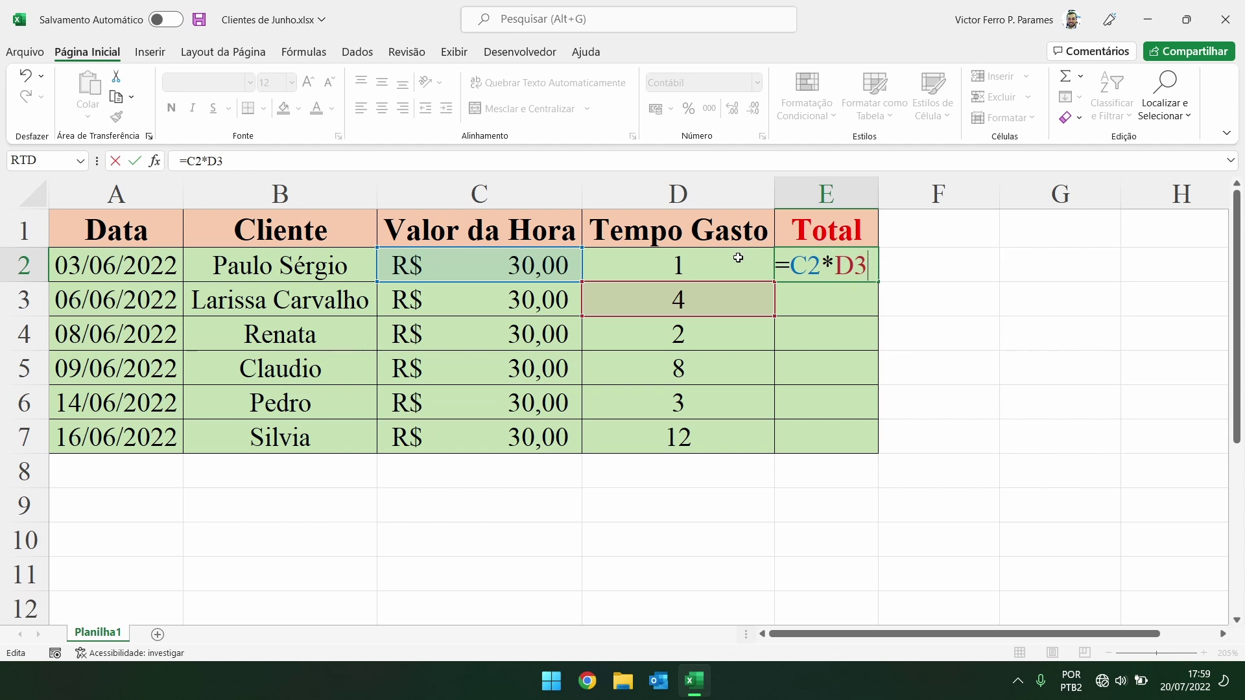
left_click(613, 262)
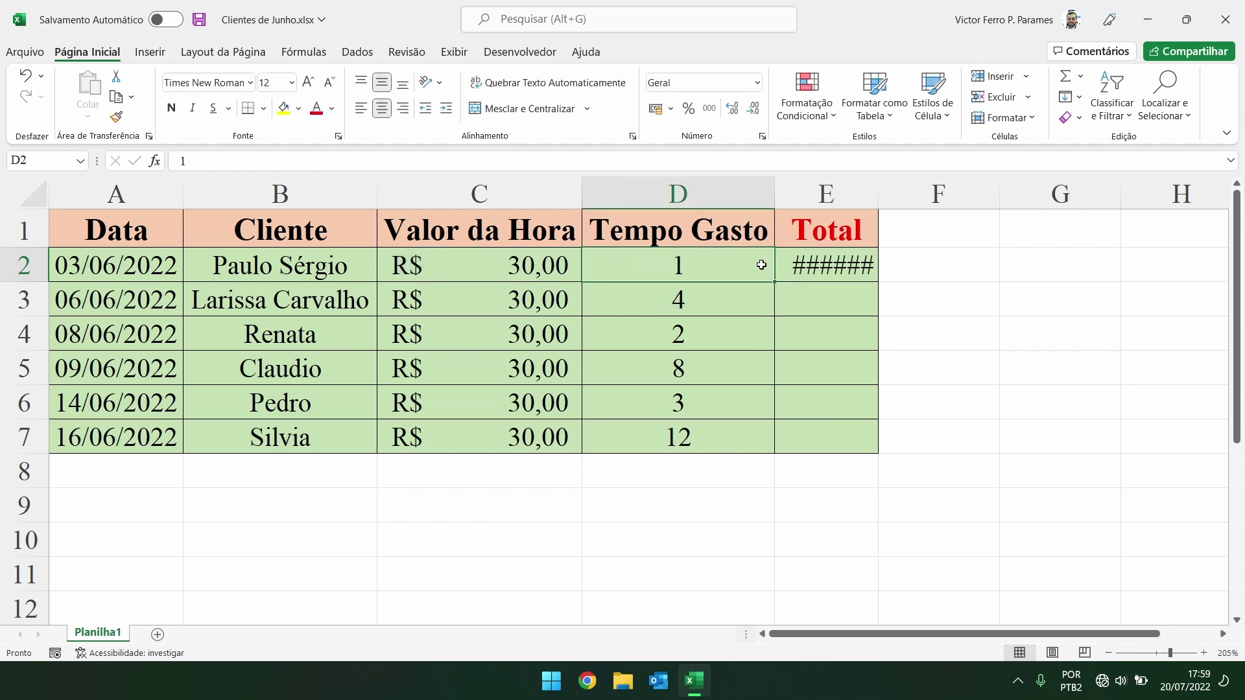
- Correct the formula in cell E2 to =C2*D2, referencing the time spent in the same row
double_click(813, 265)
left_click(871, 274)
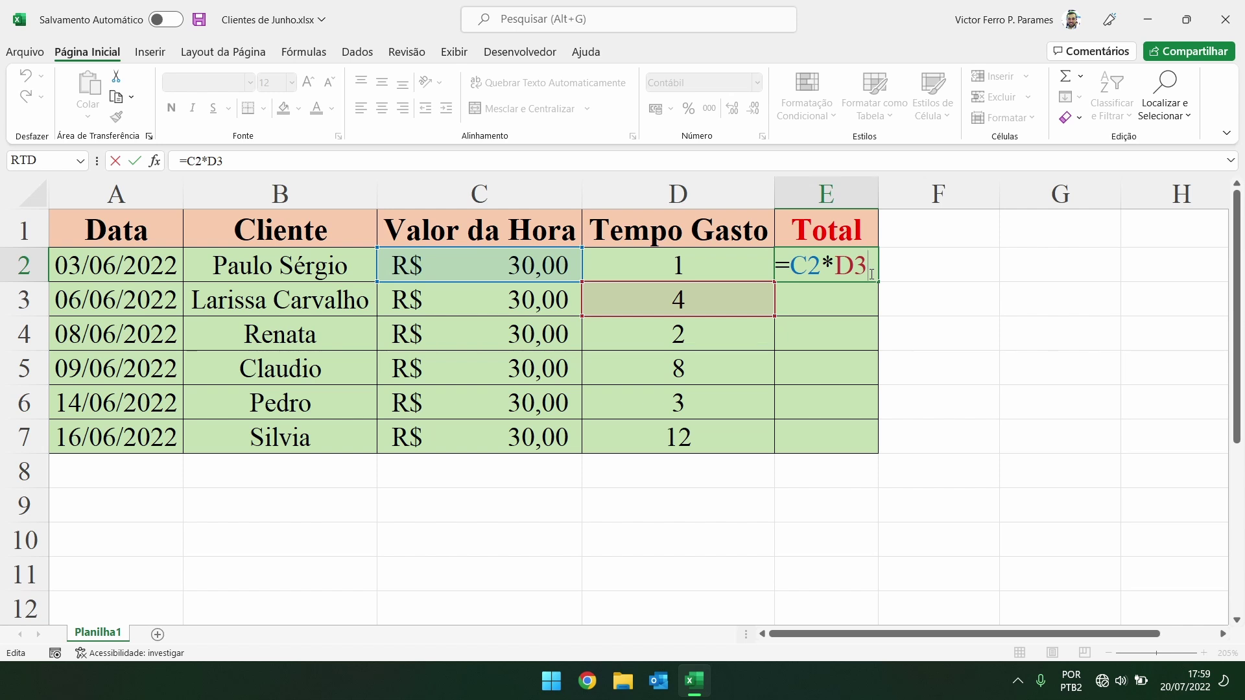
key("BackSpace")
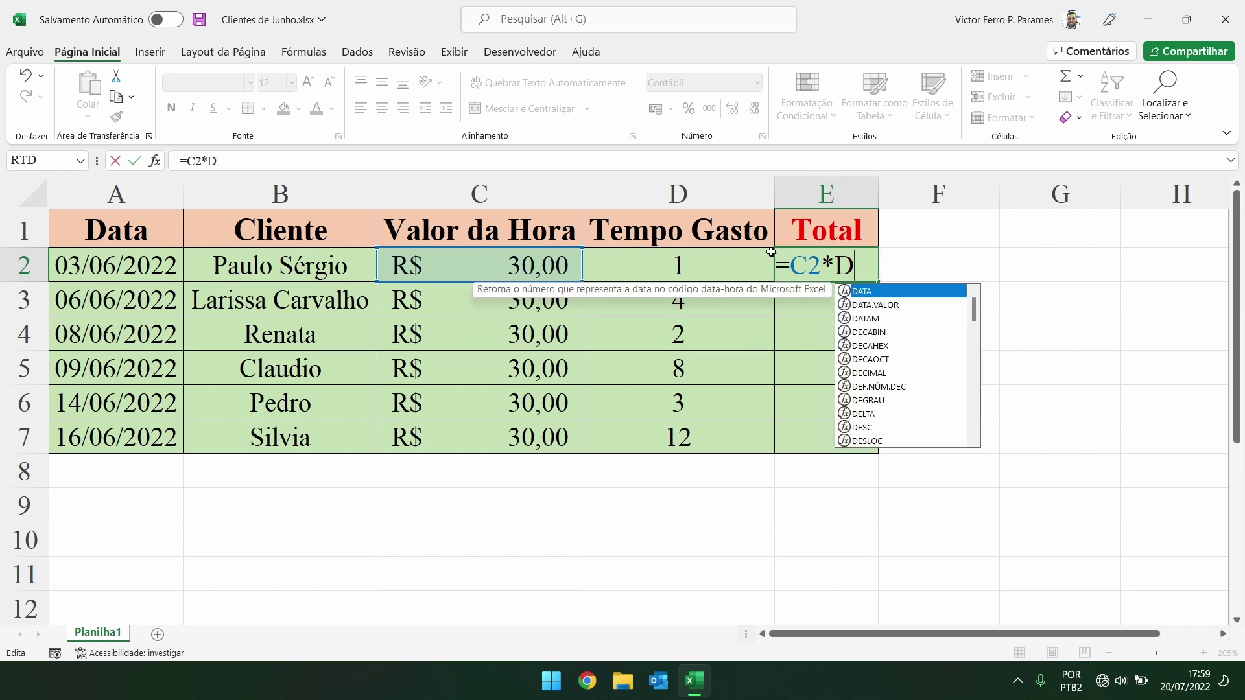
key("BackSpace")
left_click(699, 259)
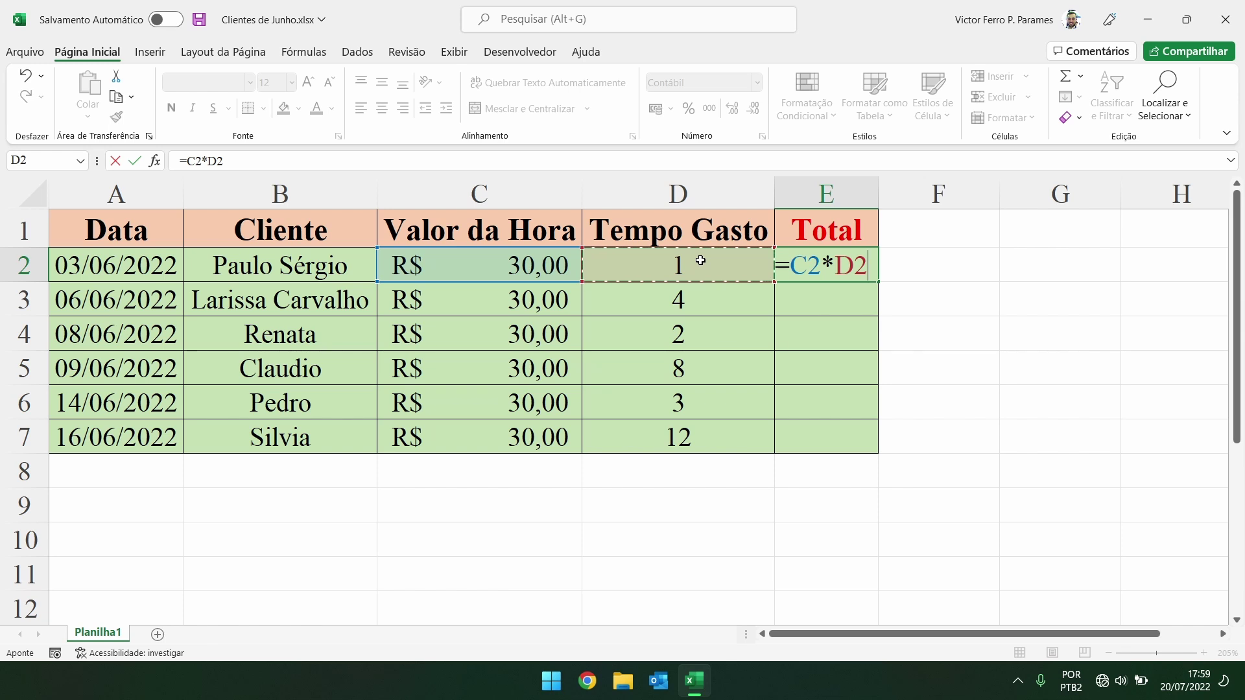
key("Return")
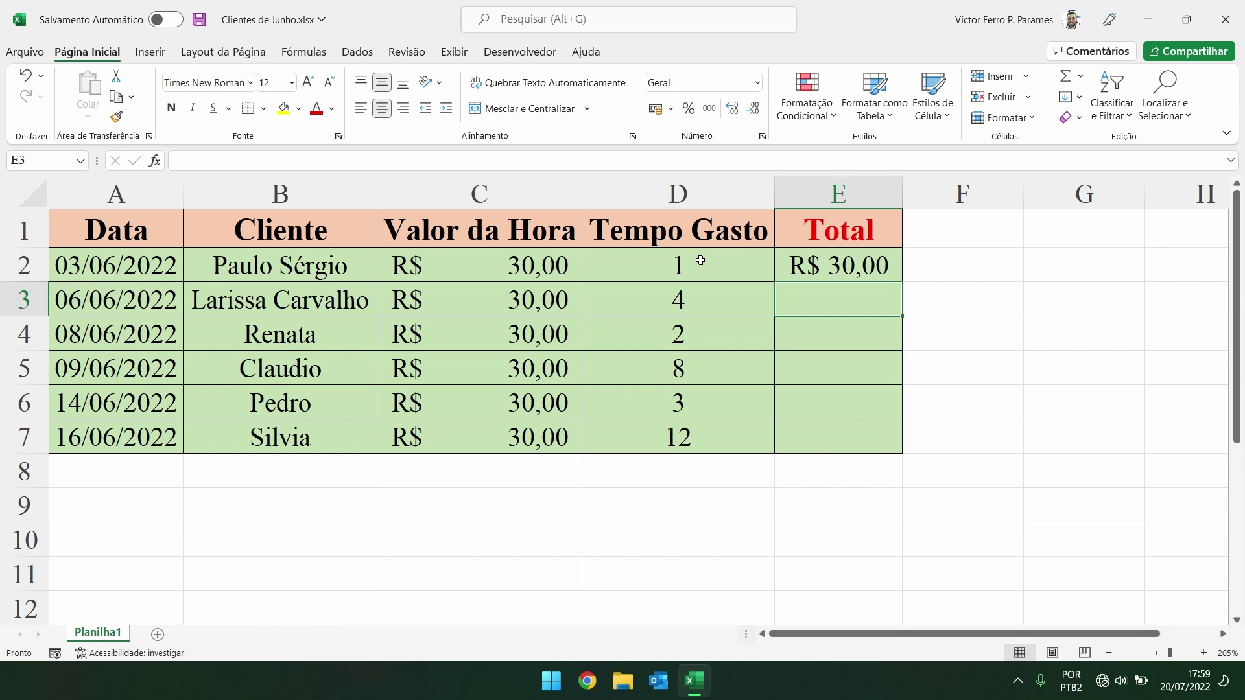
- Undo the last correction of the formula in cell E2, and redo it
key("ctrl+z")
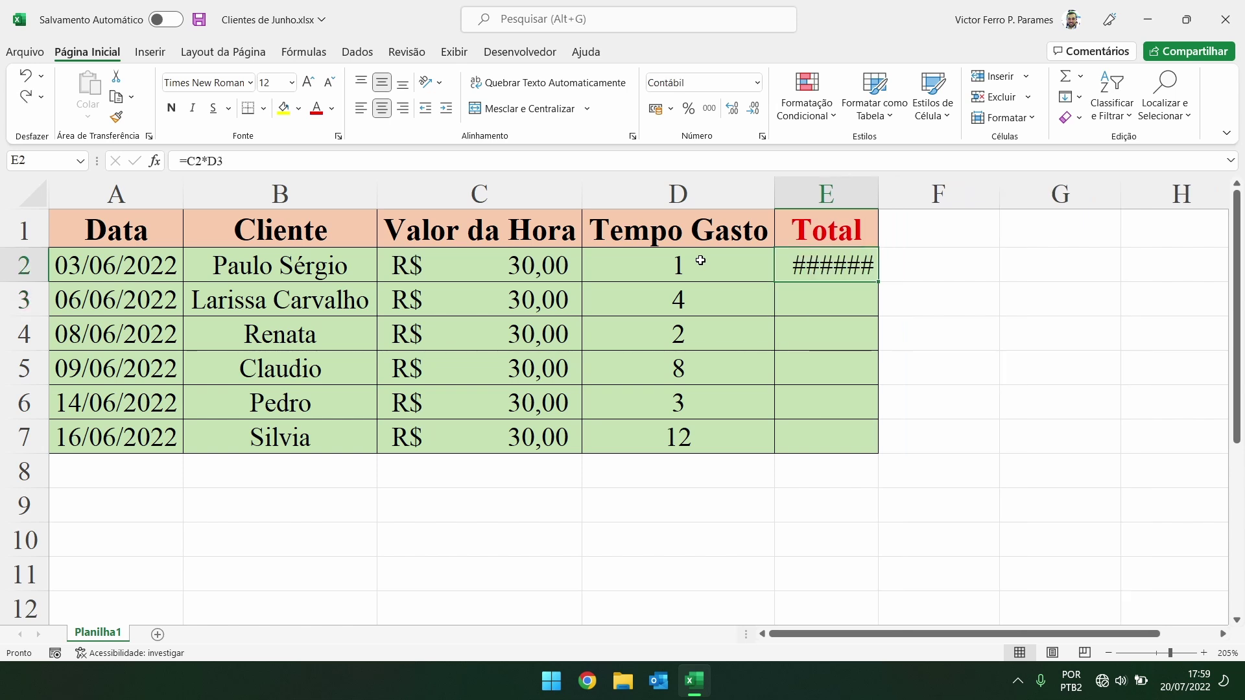
left_click(29, 104)
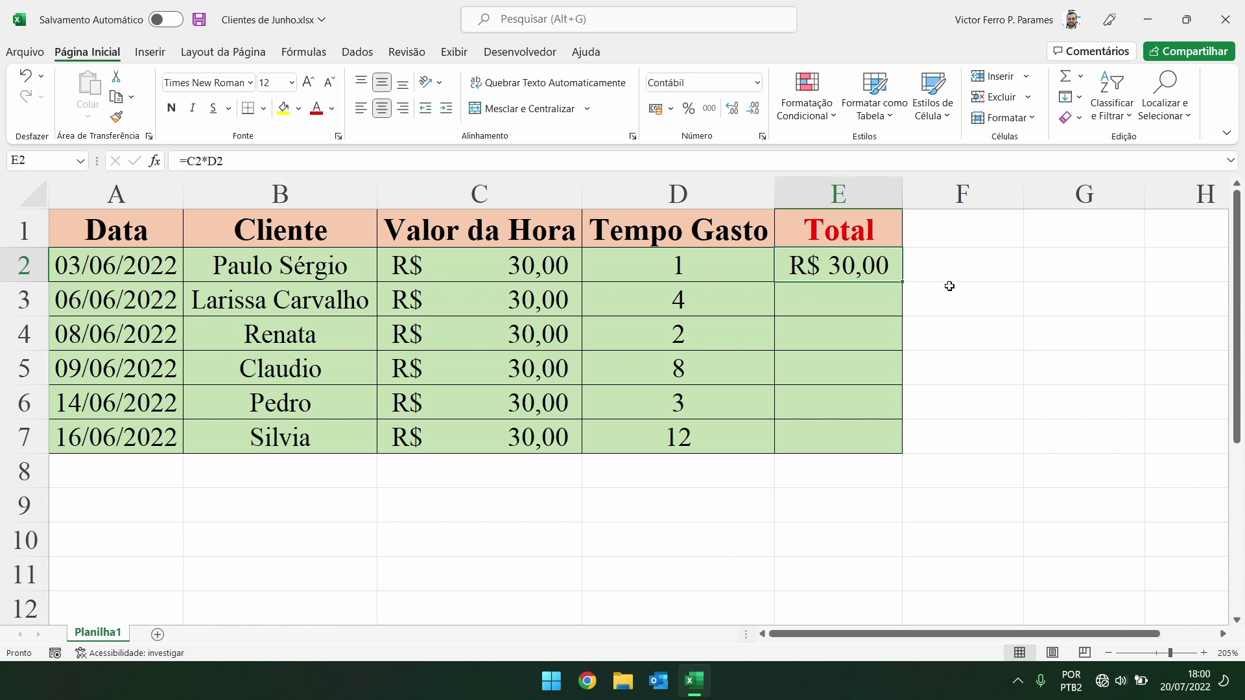
- Examine the formula in cell E2 and the rate and time cells it references, without altering it
double_click(866, 263)
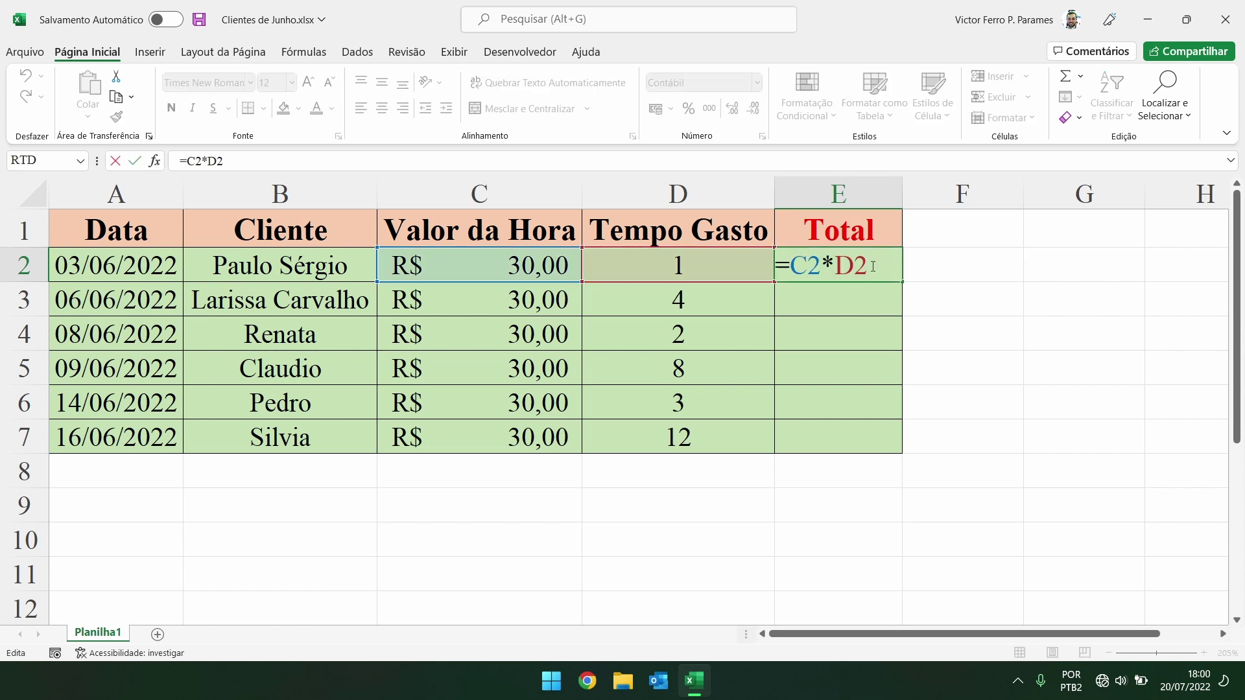
key("ctrl+Return")
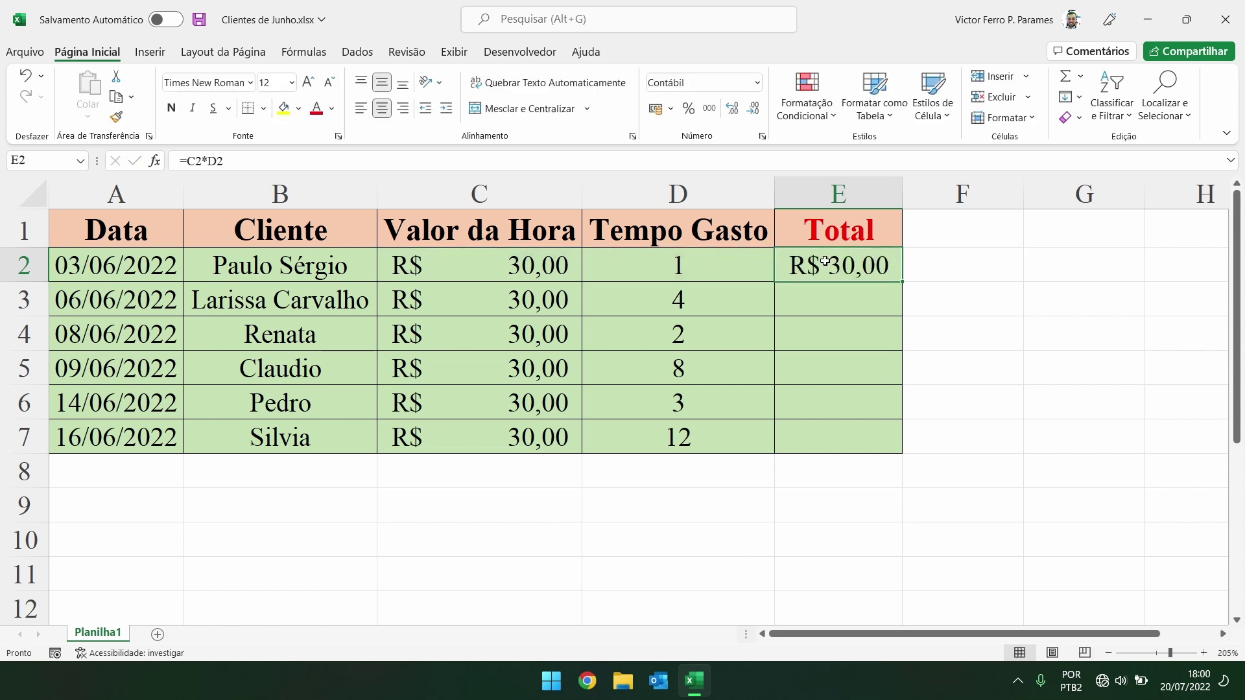
key("F2")
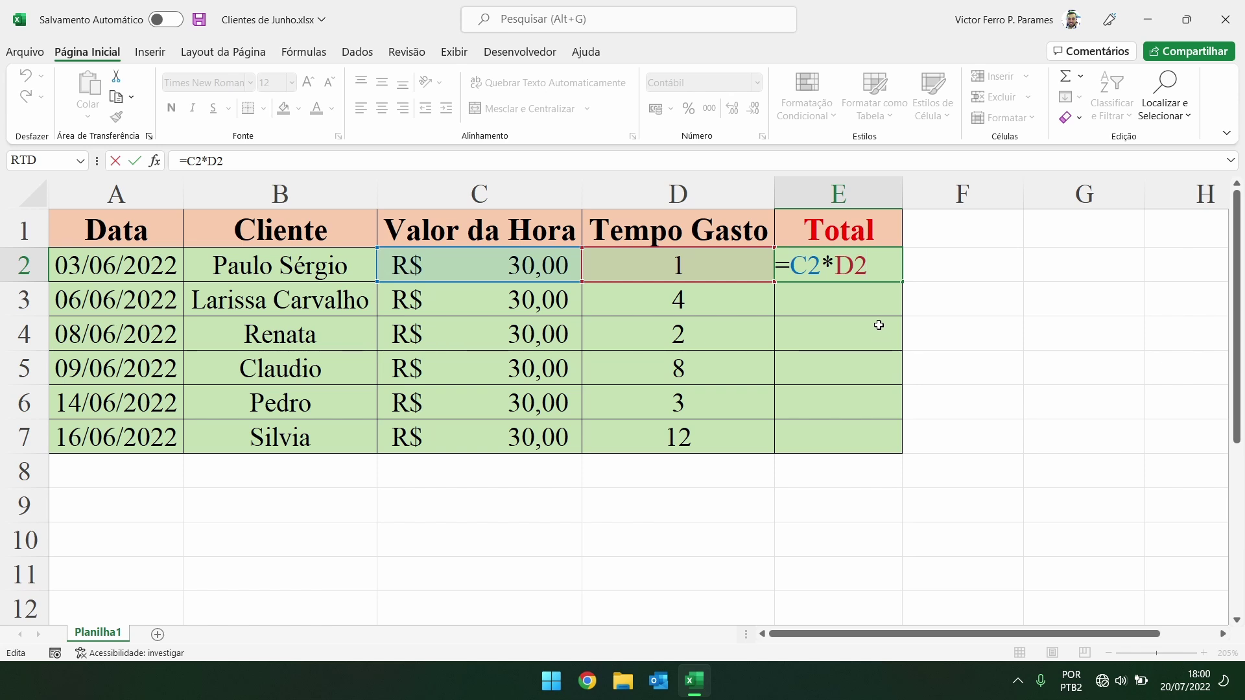
key("Escape")
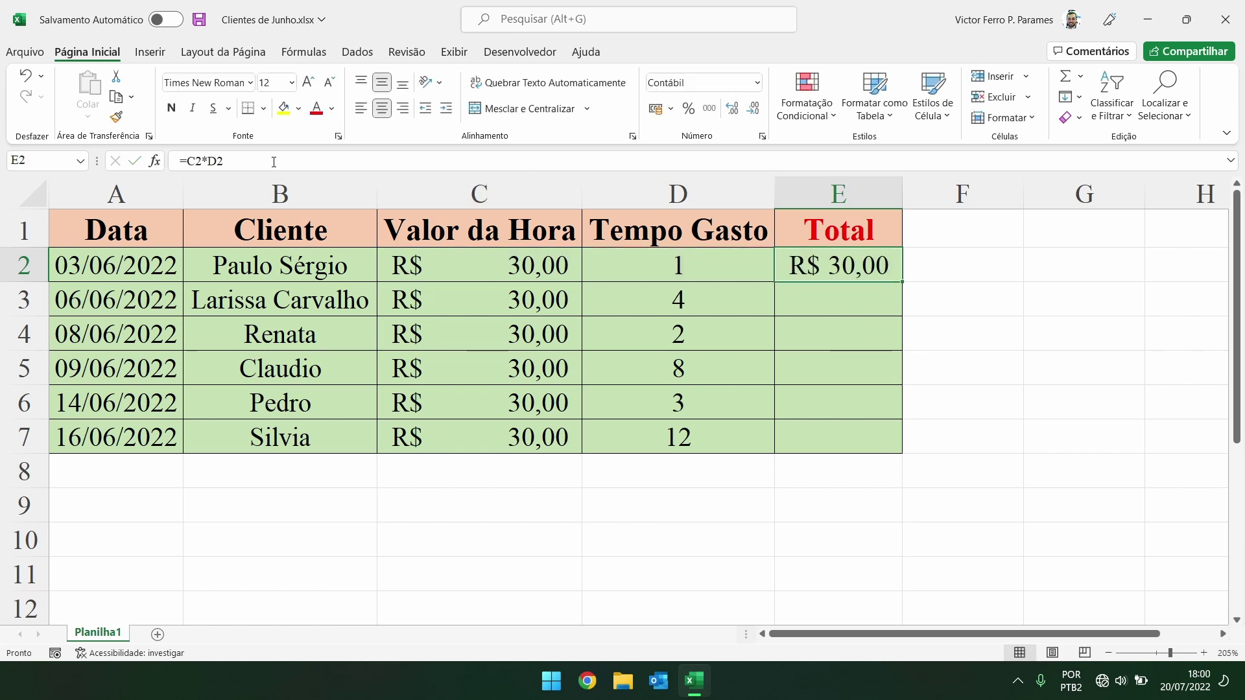
left_click(271, 161)
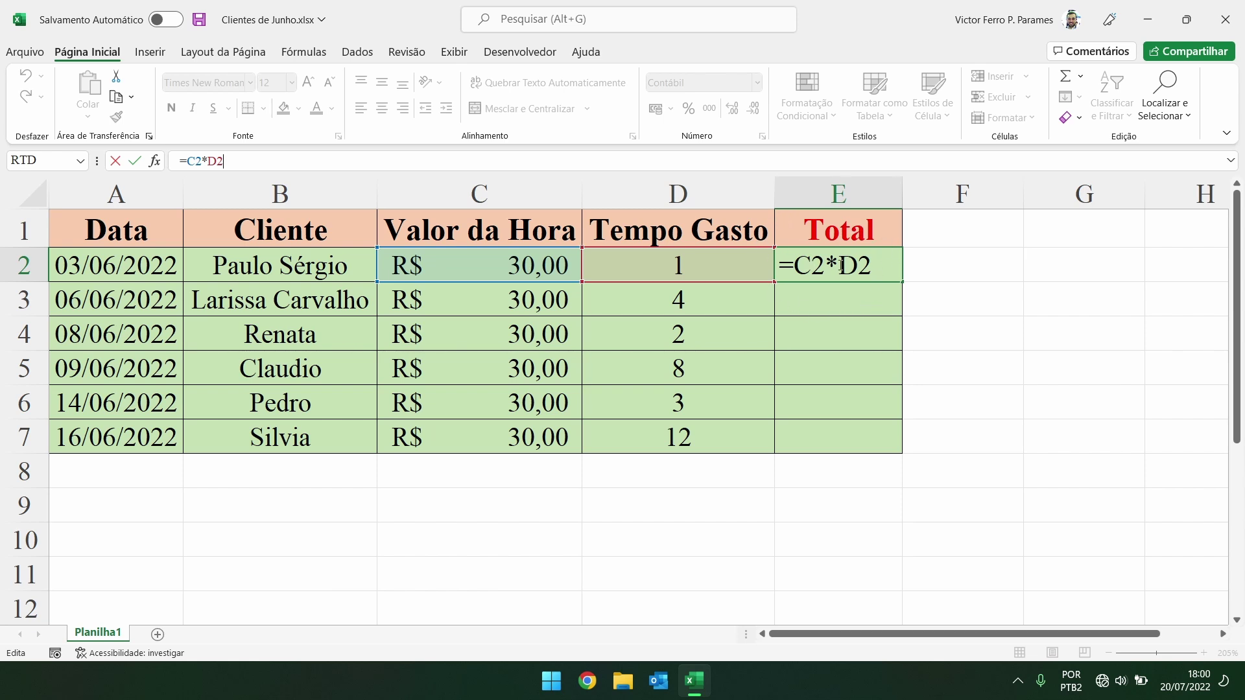
key("ctrl+Return")
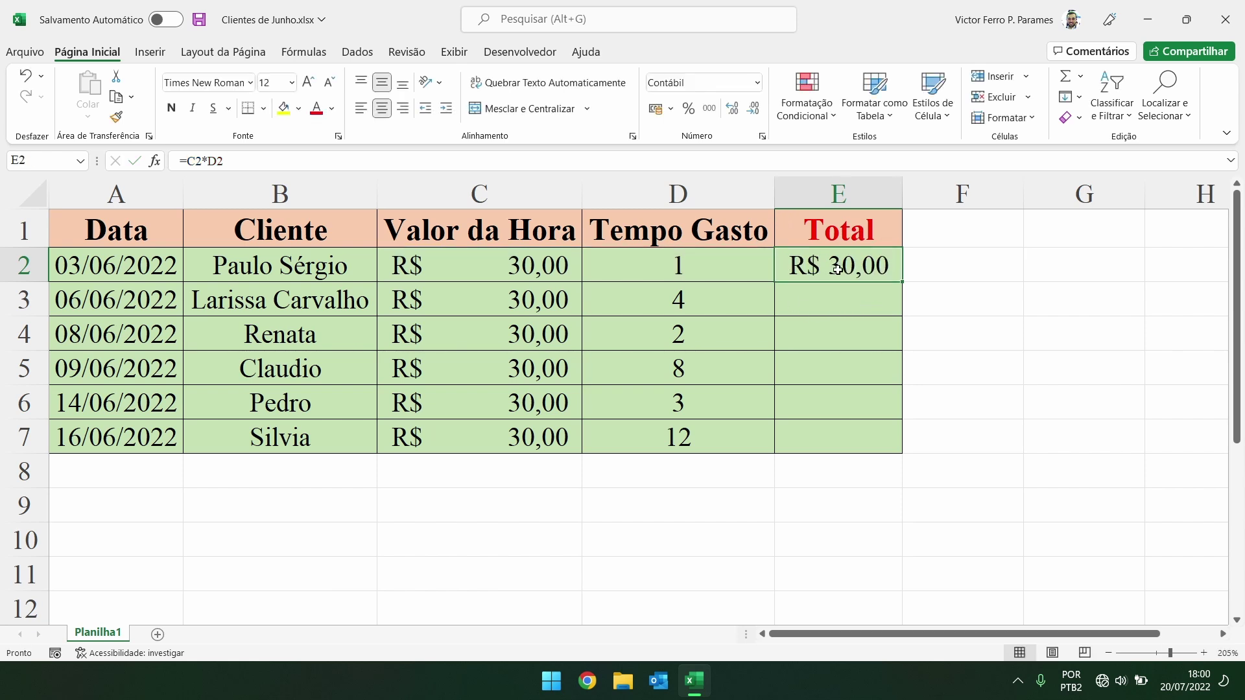
double_click(837, 269)
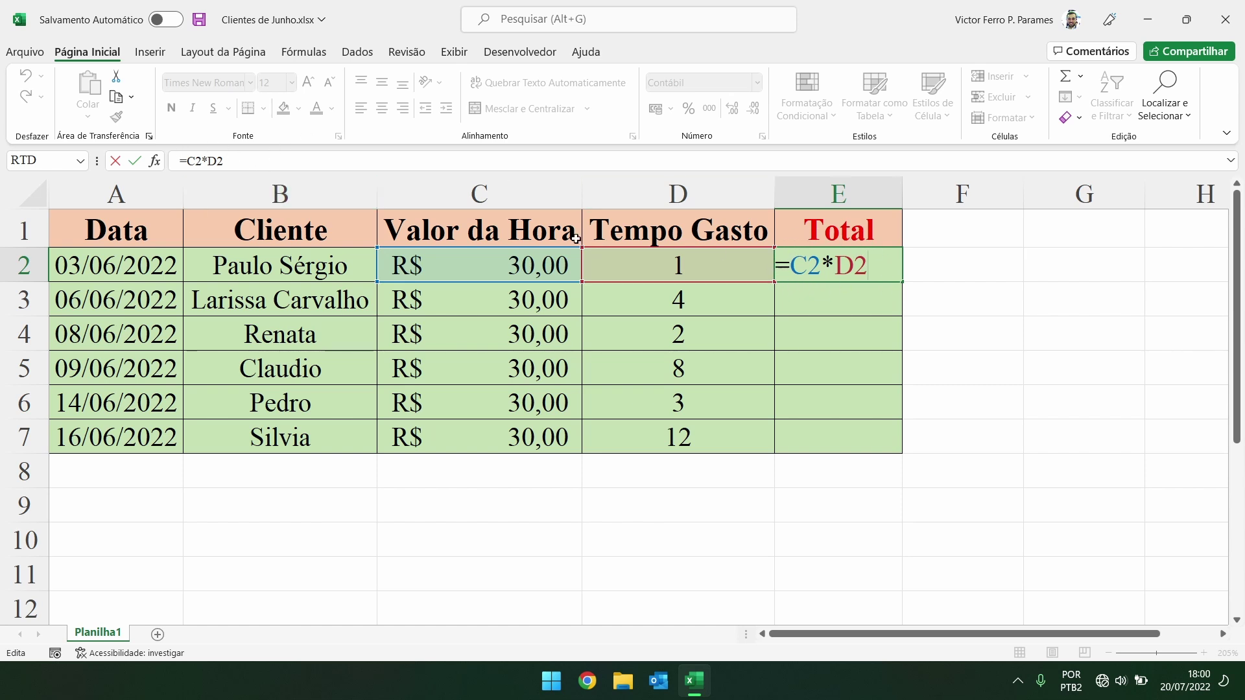
key("ctrl+Return")
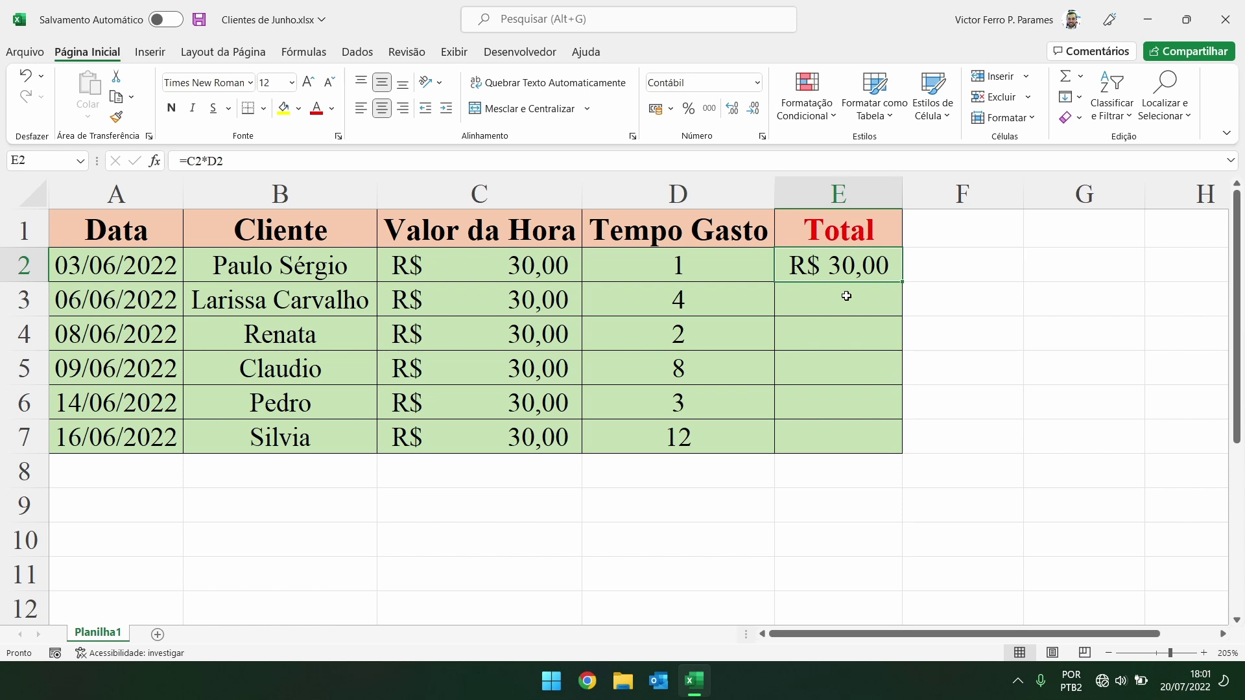
- Try entering the formula =C3*D3 in cell E3 to multiply that row's hourly rate by its time spent
left_click(846, 296)
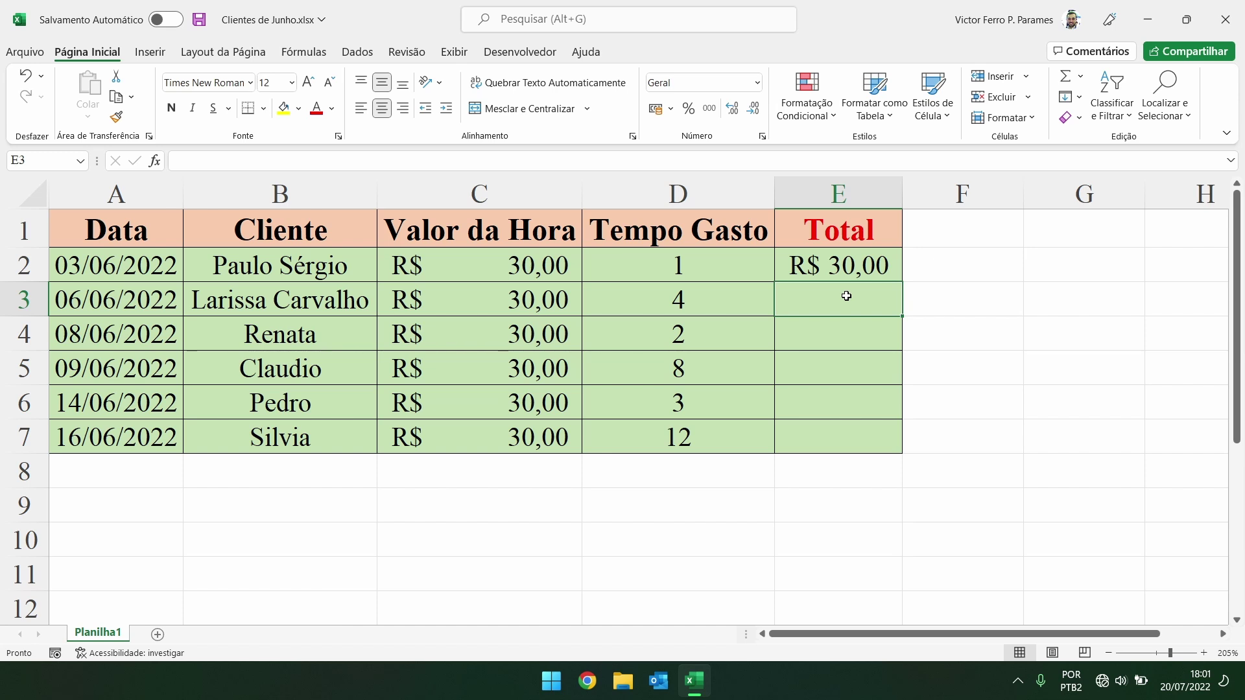
type("=")
left_click(501, 297)
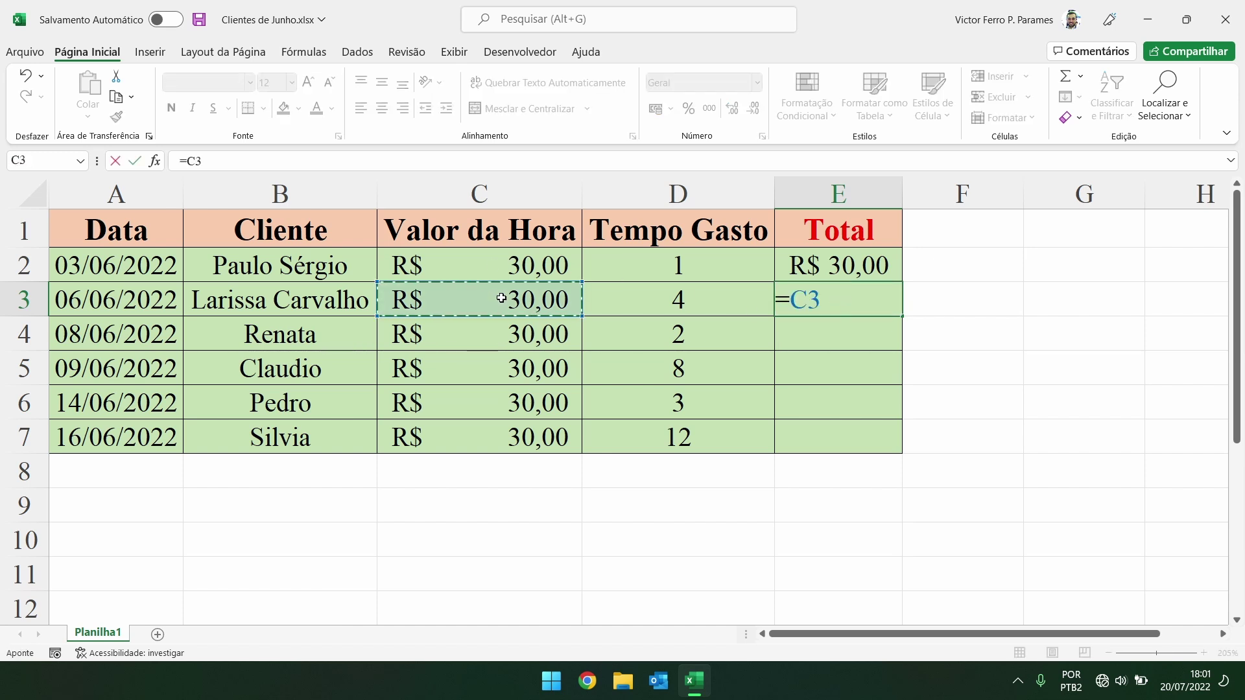
type("*")
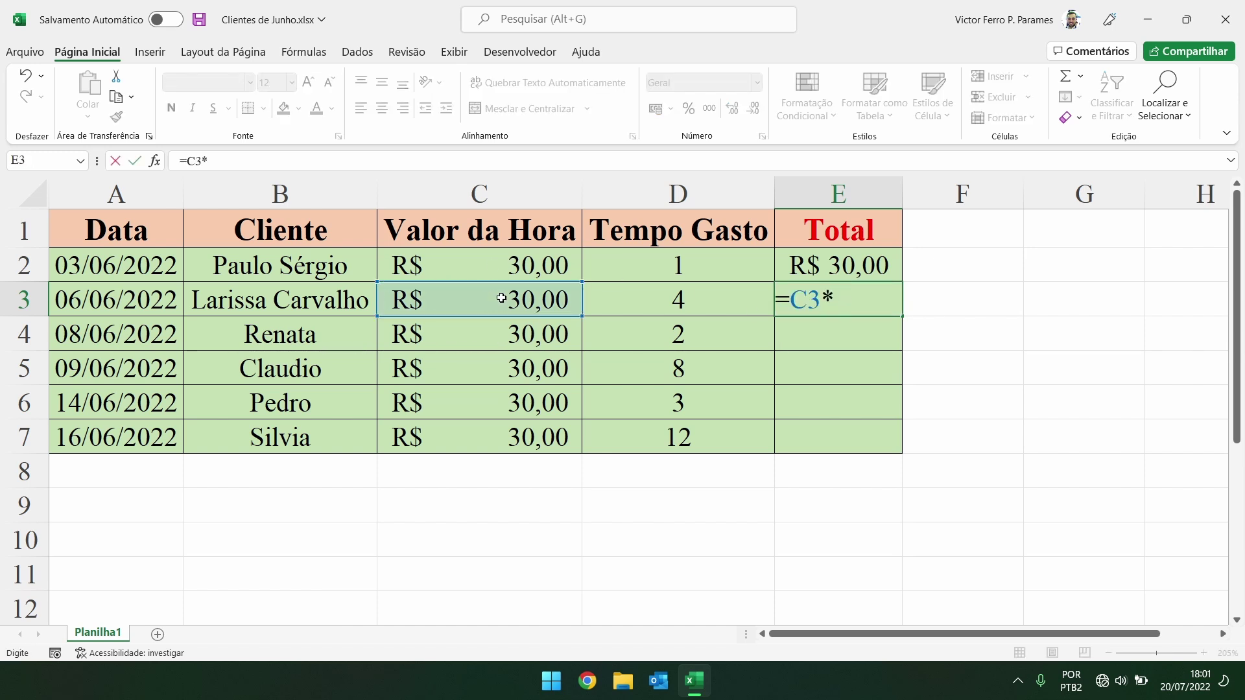
left_click(649, 304)
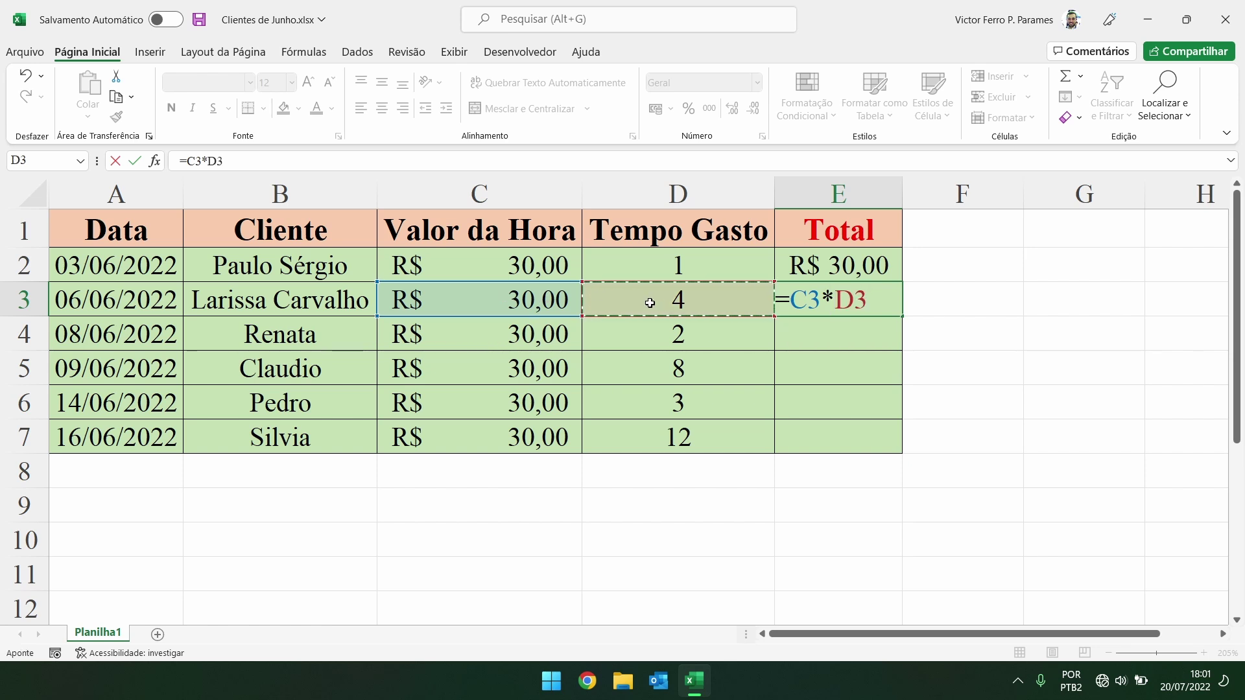
key("Return")
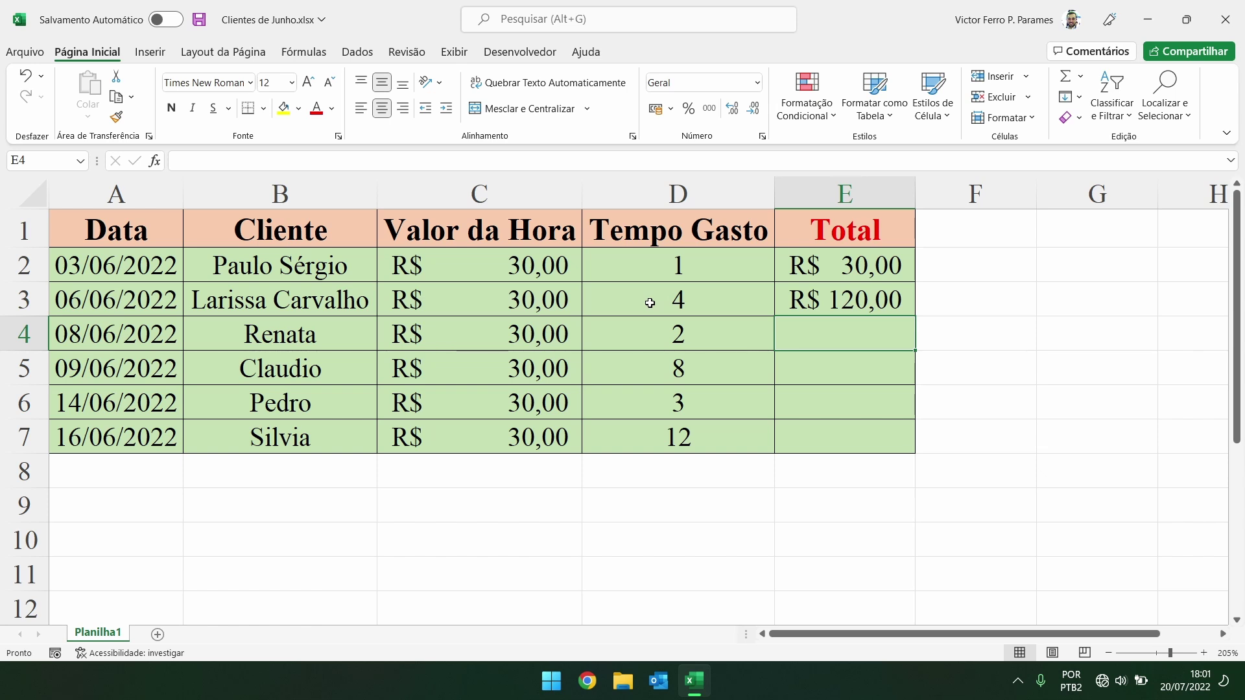
key("ctrl+z")
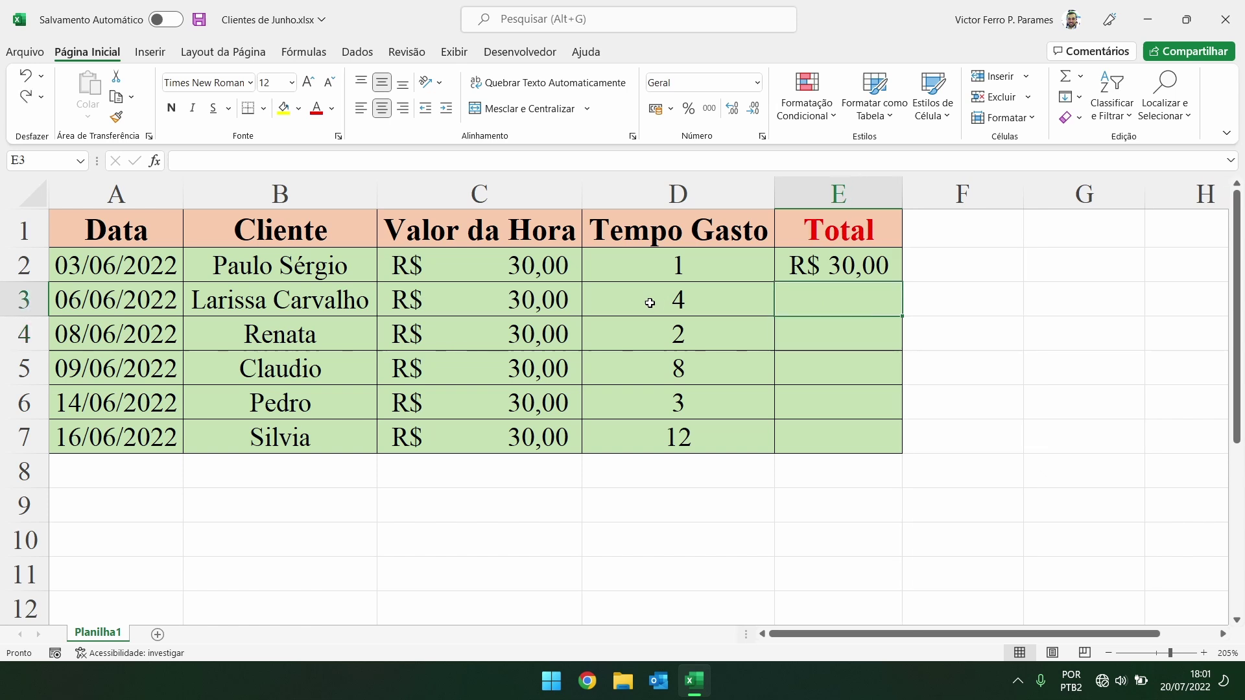
- Fill the formula from cell E2 down through E5, and autofit the width of the Total column
left_click(843, 263)
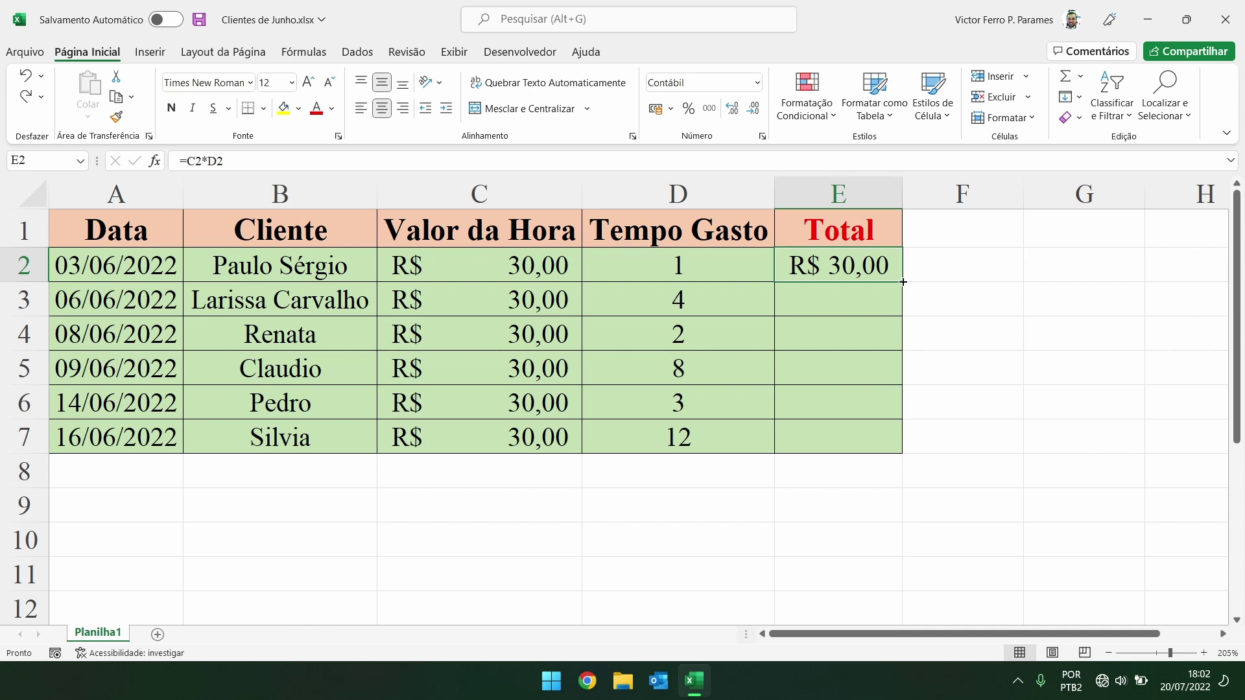
left_click_drag(902, 282, 906, 386)
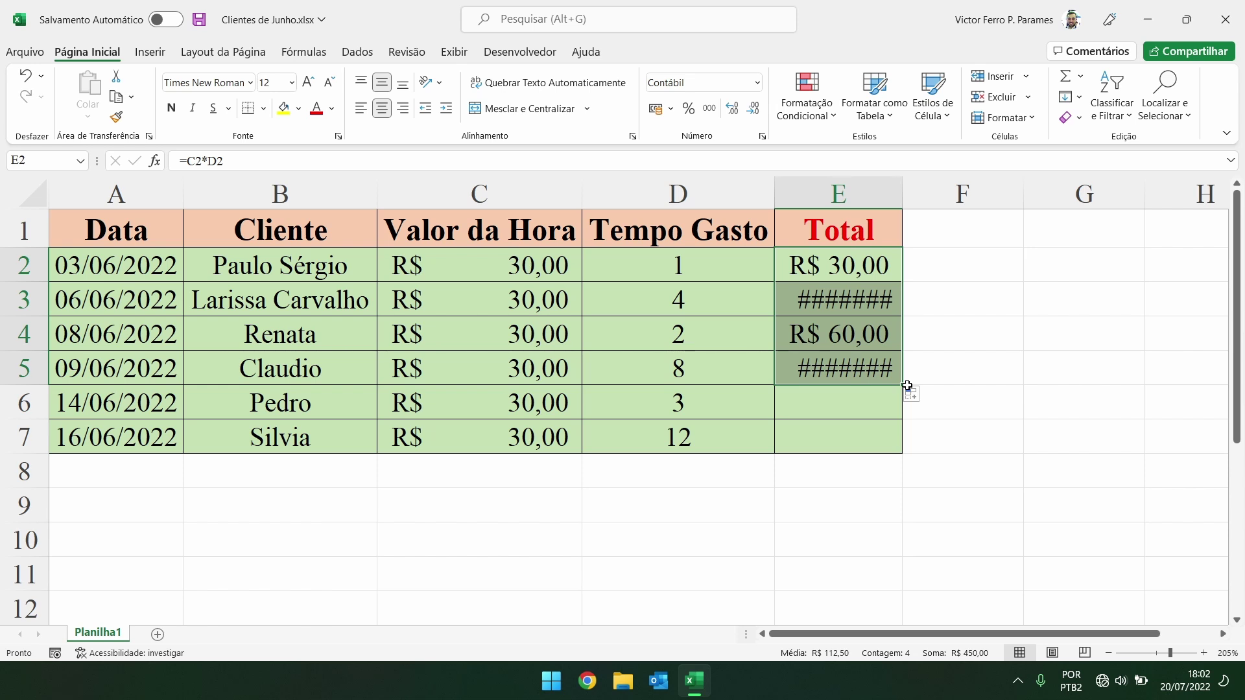
left_click(908, 377)
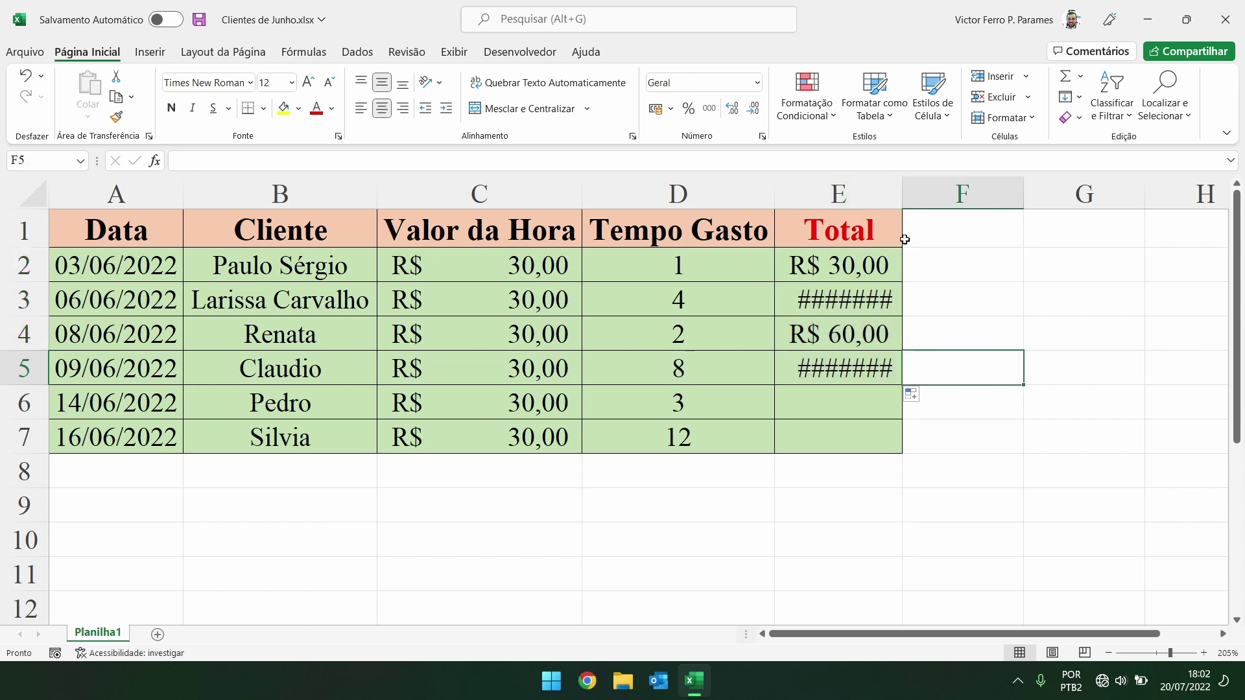
double_click(906, 188)
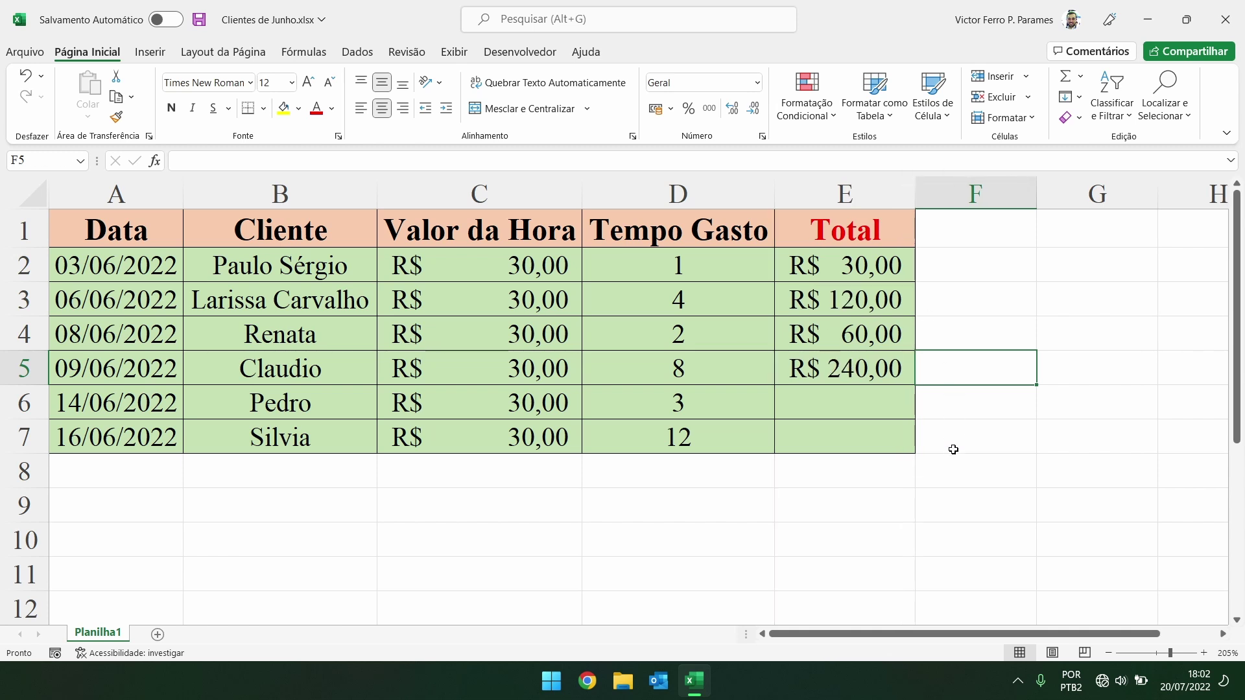
- Examine the formula in cell E5 and the extent of the data range A2:D7 beside the Total column
left_click(936, 394)
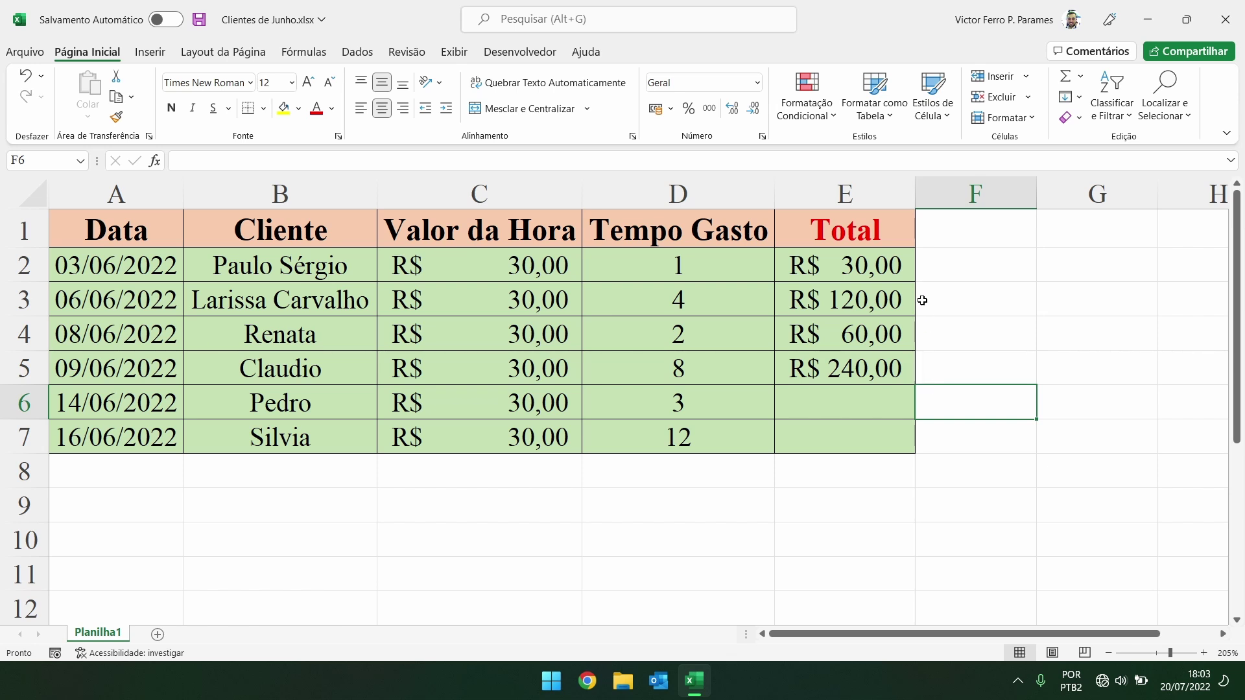
left_click_drag(858, 376, 56, 366)
left_click(842, 373)
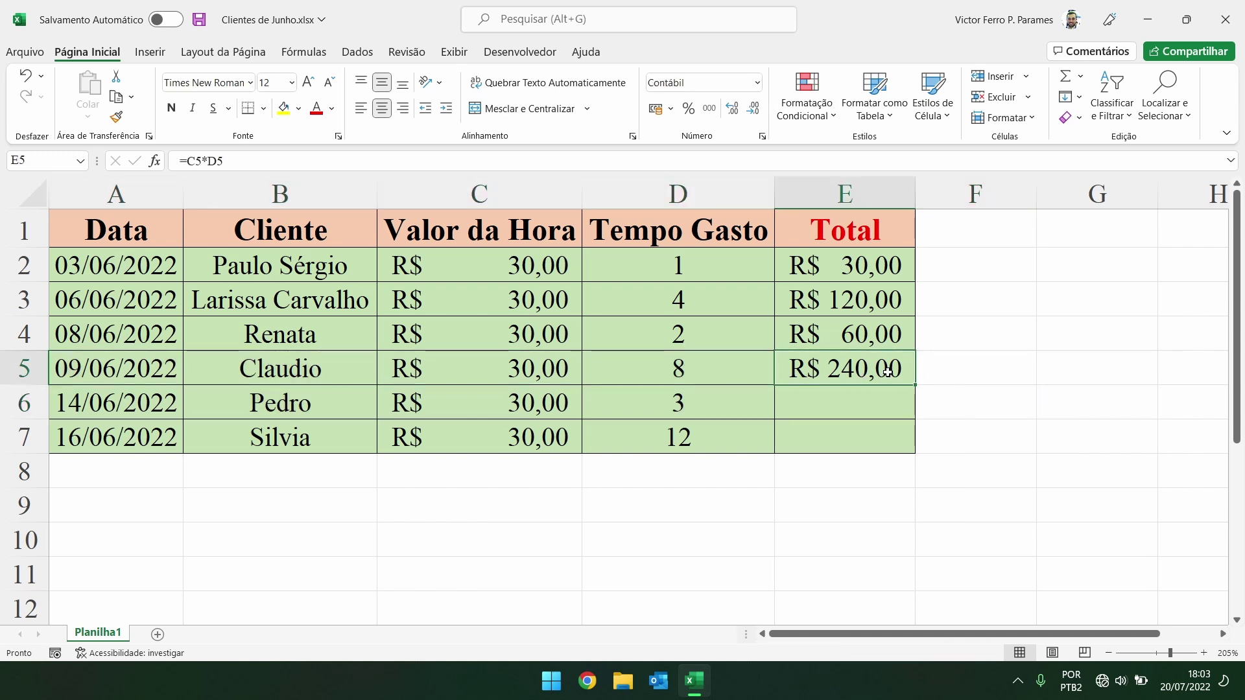
left_click(998, 355)
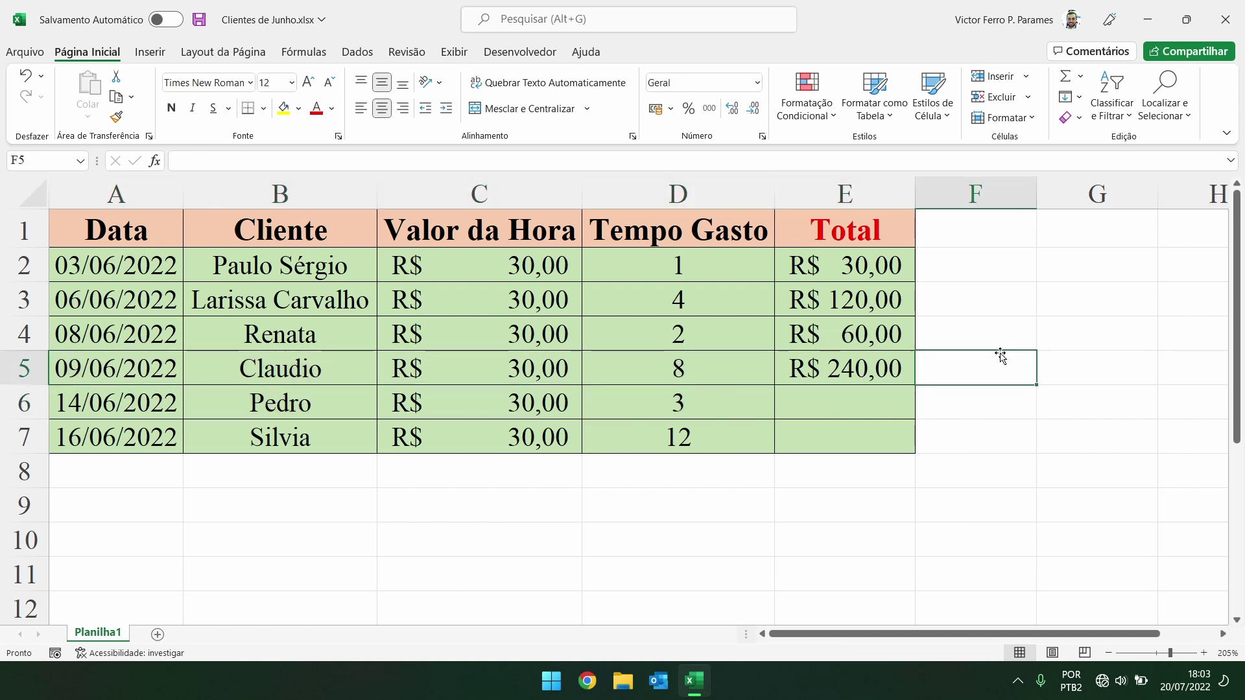
left_click(651, 277)
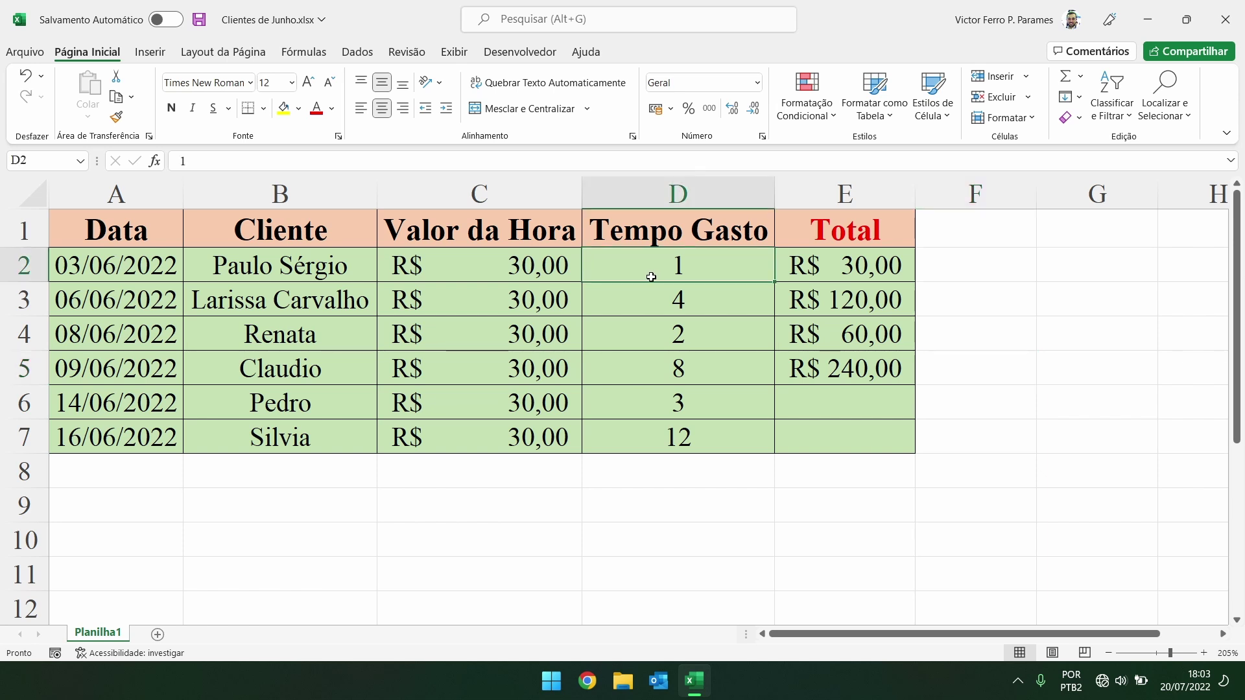
left_click_drag(651, 277, 679, 434)
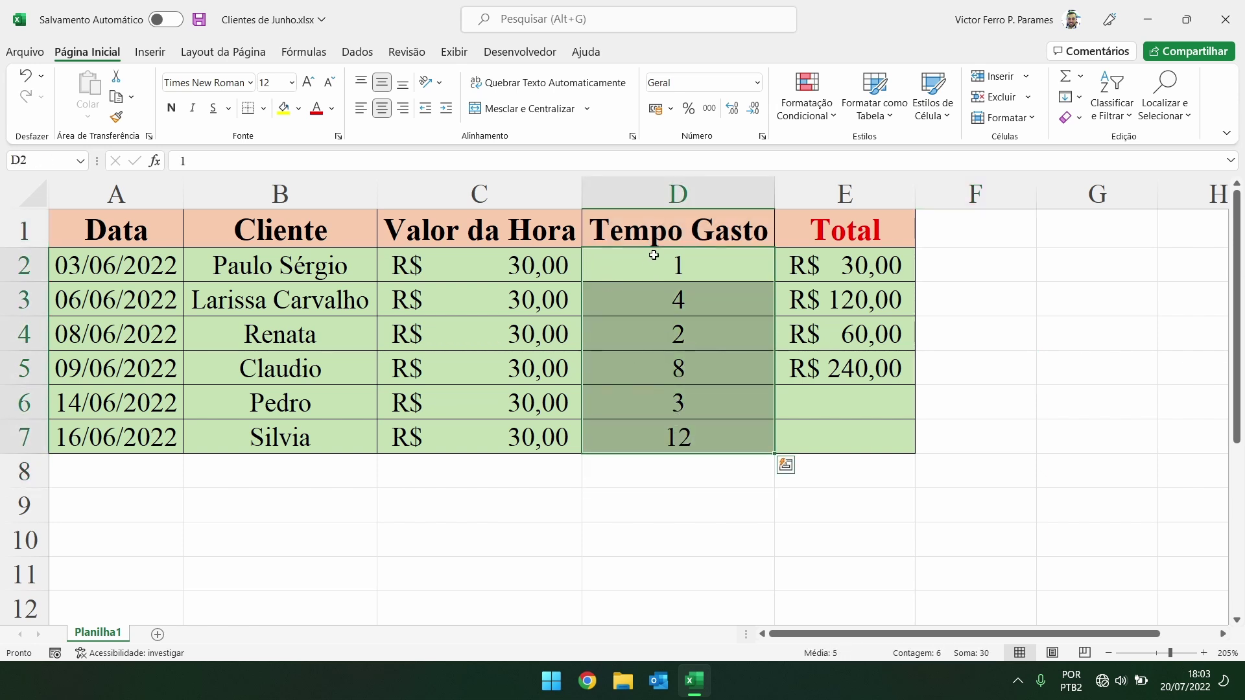
left_click_drag(653, 255, 153, 440)
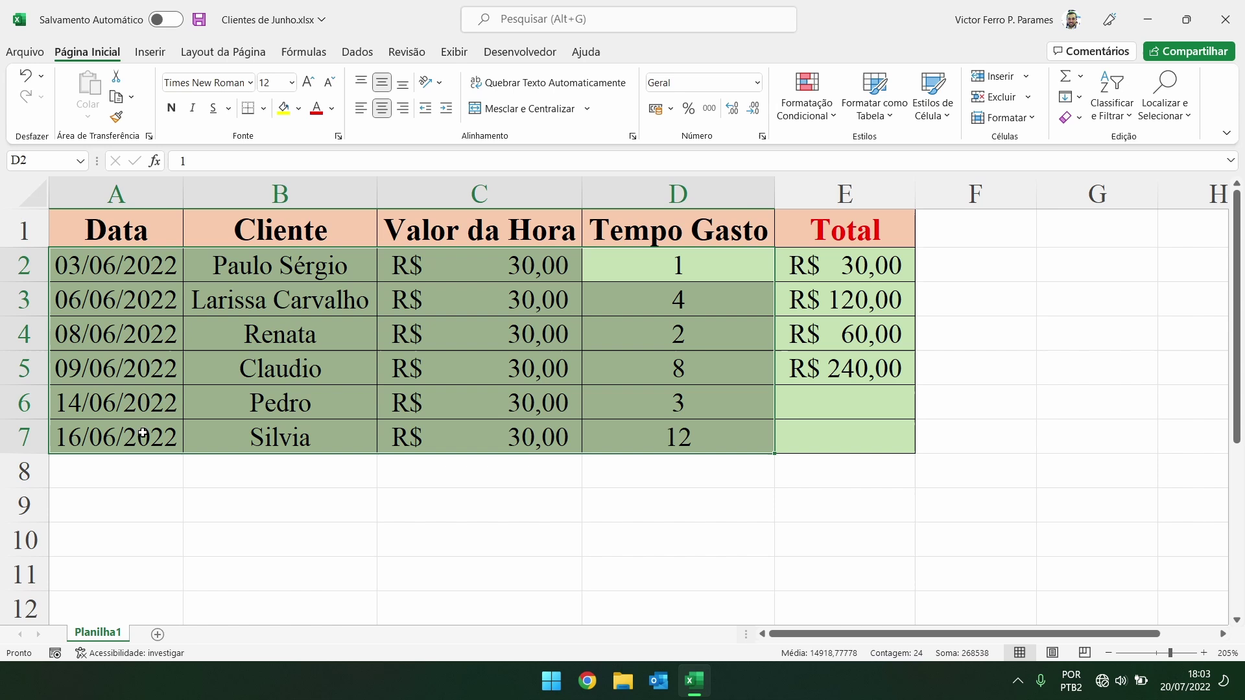
- Undo the Total column's width change and the formula fill in cells E3 to E5
left_click(901, 371)
key("ctrl+z")
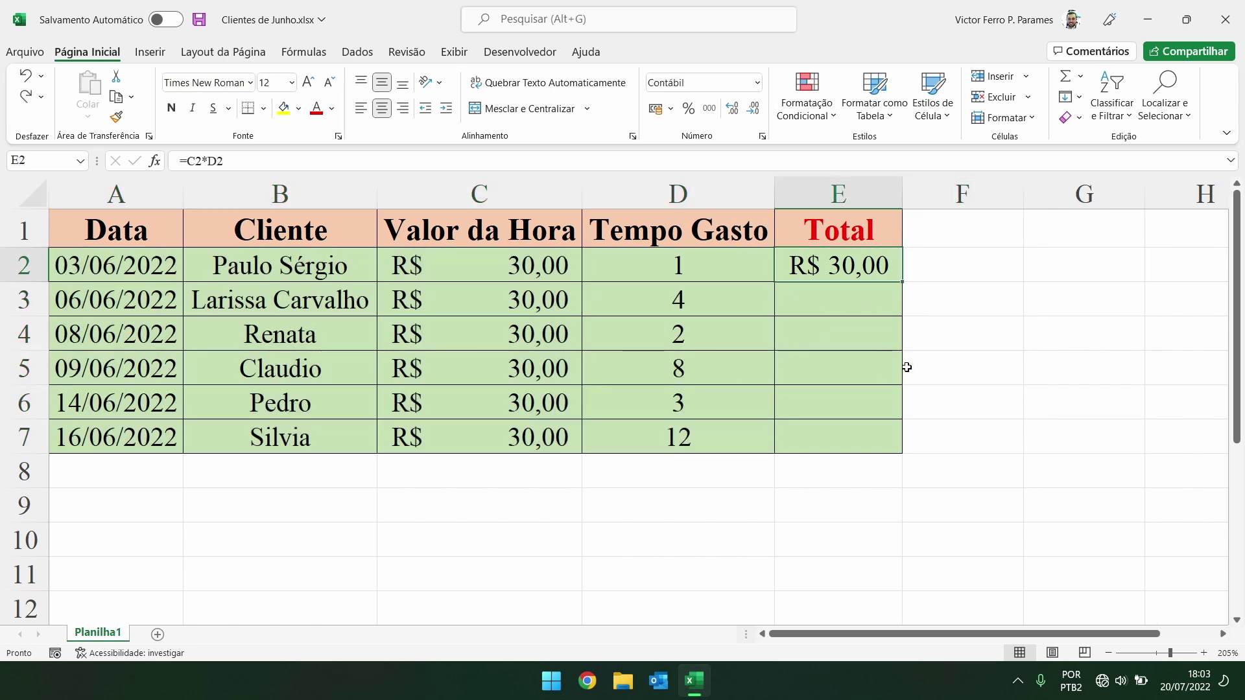
left_click(965, 354)
- Try auto-filling the formula in E2 down to the last data row, E7, and check row 7's entries and formula
left_click(859, 266)
double_click(902, 281)
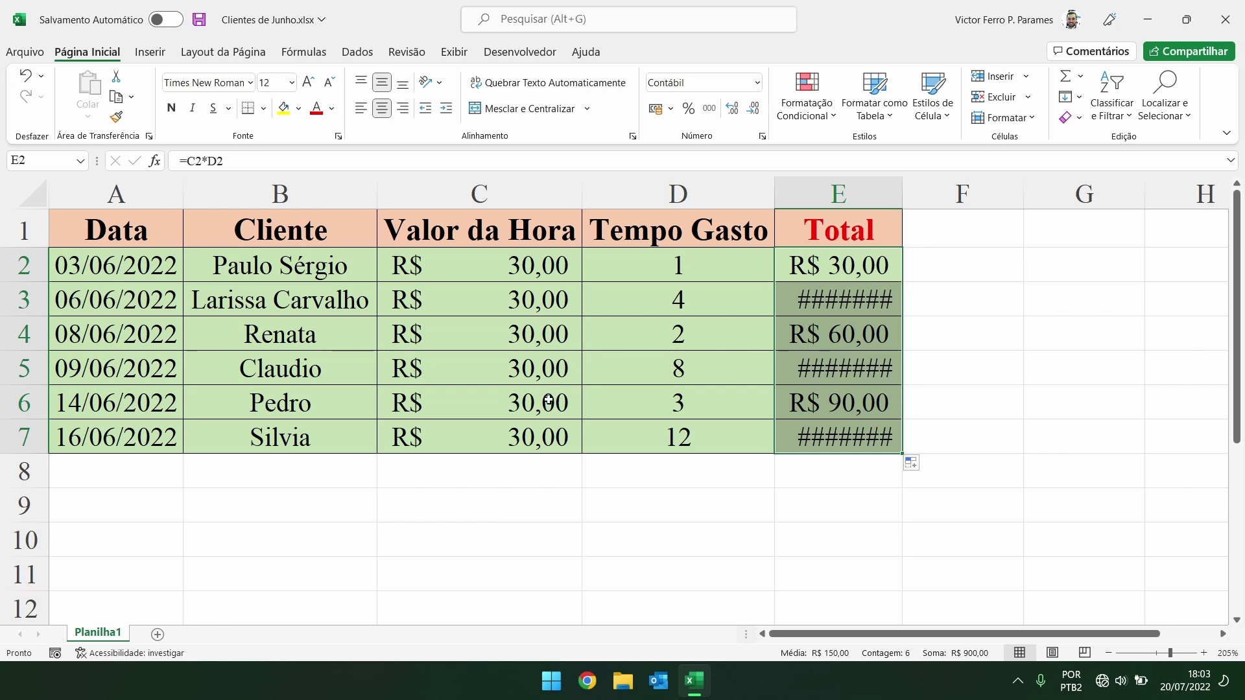
left_click(81, 439)
left_click_drag(81, 440, 765, 439)
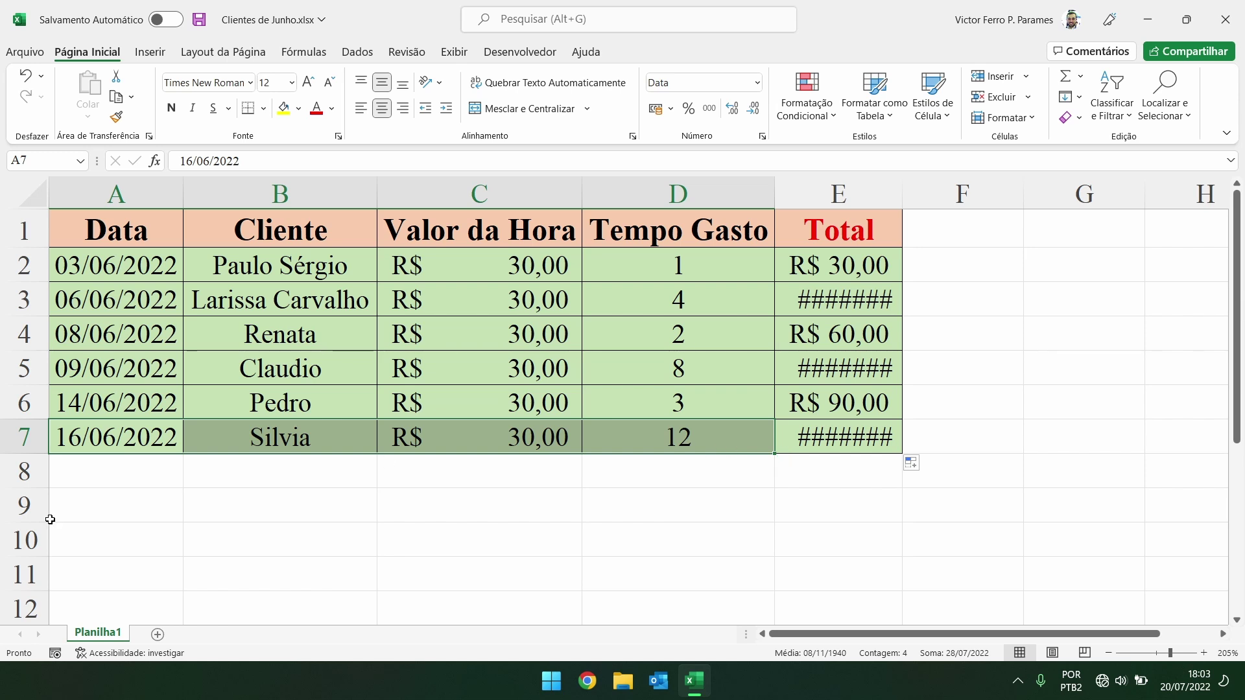
left_click_drag(79, 440, 703, 434)
left_click(865, 437)
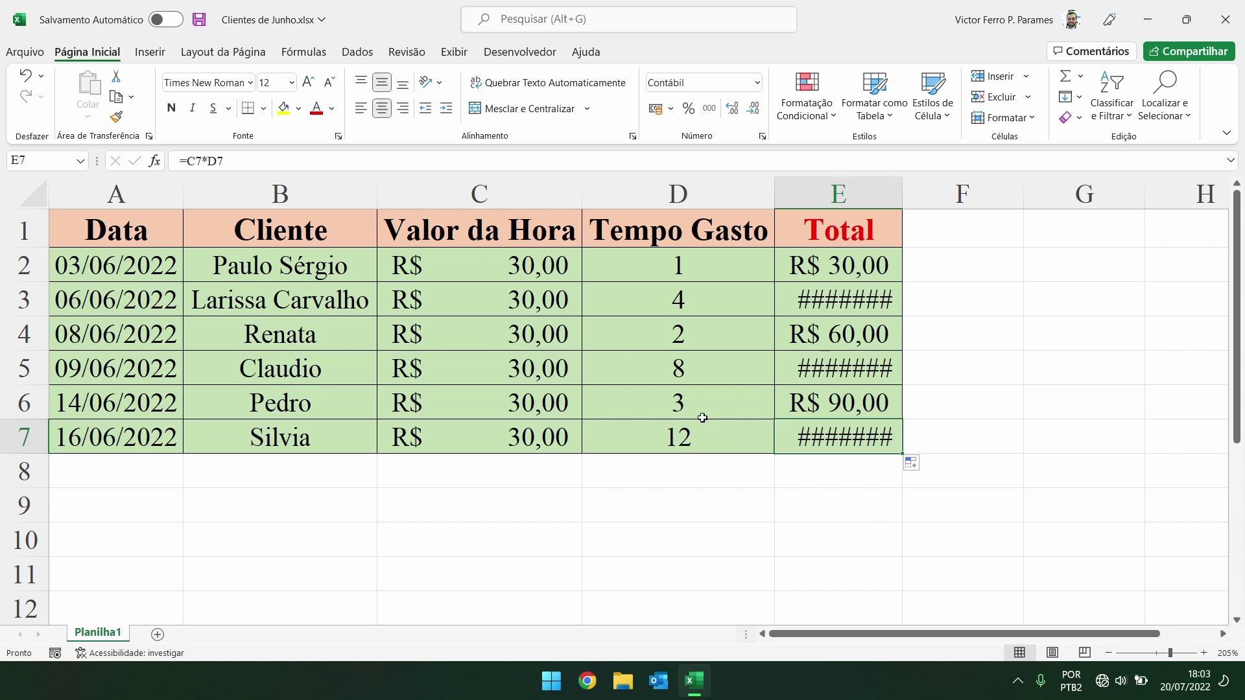
key("ctrl+z")
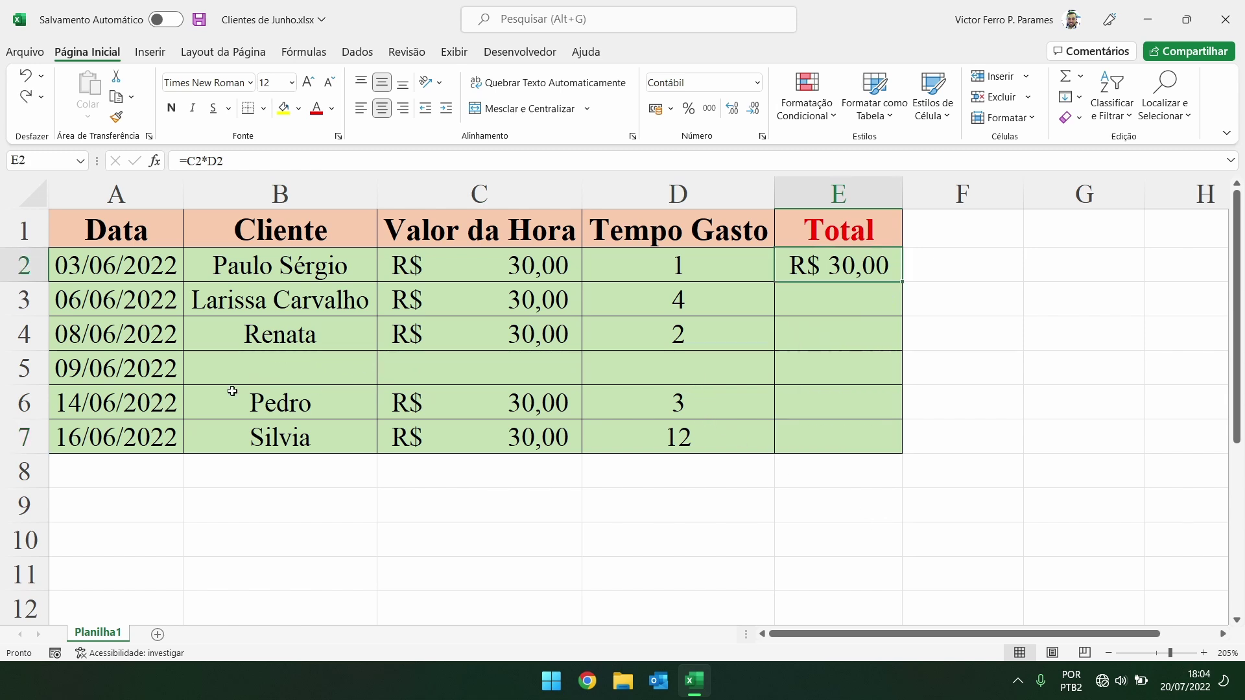
- Clear the date in cell A5, the only entry remaining in row 5
left_click(151, 370)
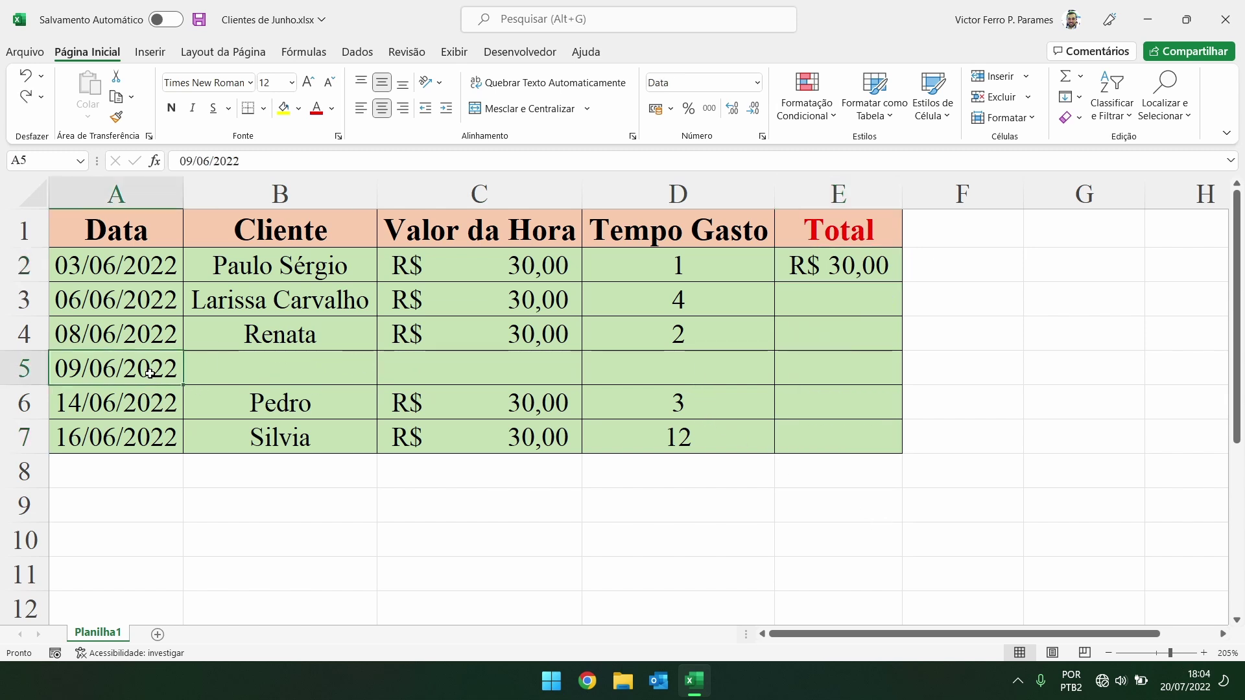
key("BackSpace")
key("Escape")
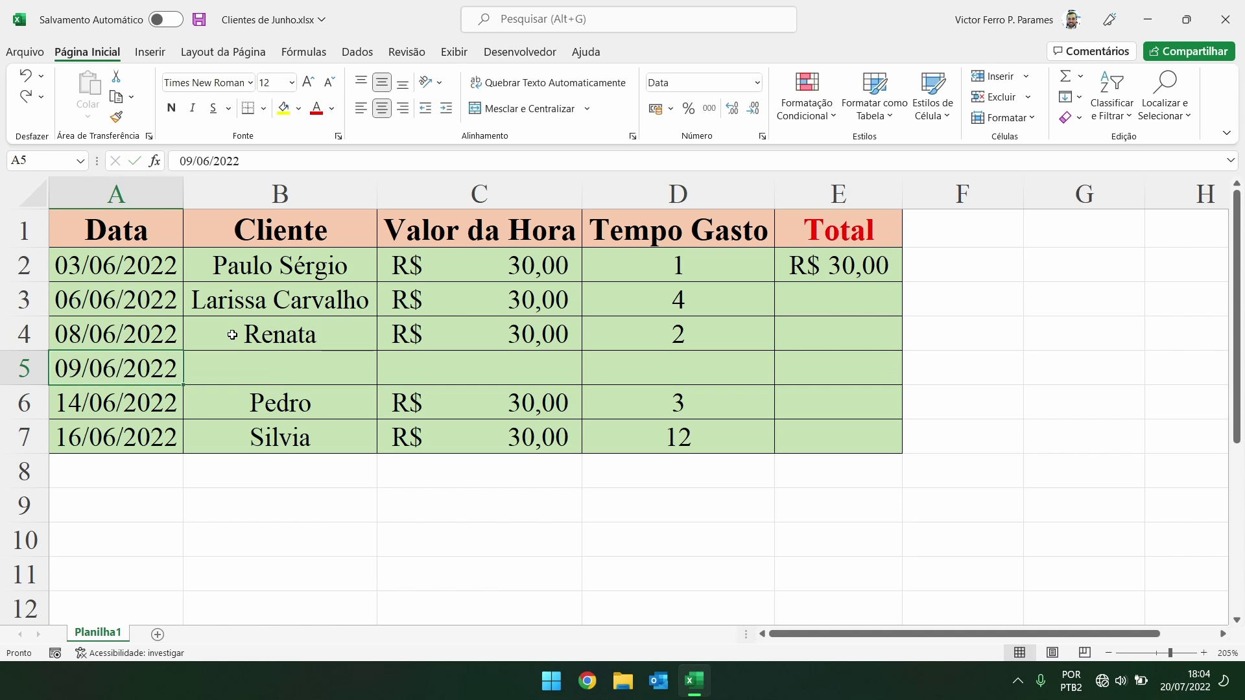
key("Delete")
left_click(215, 372)
left_click(840, 312)
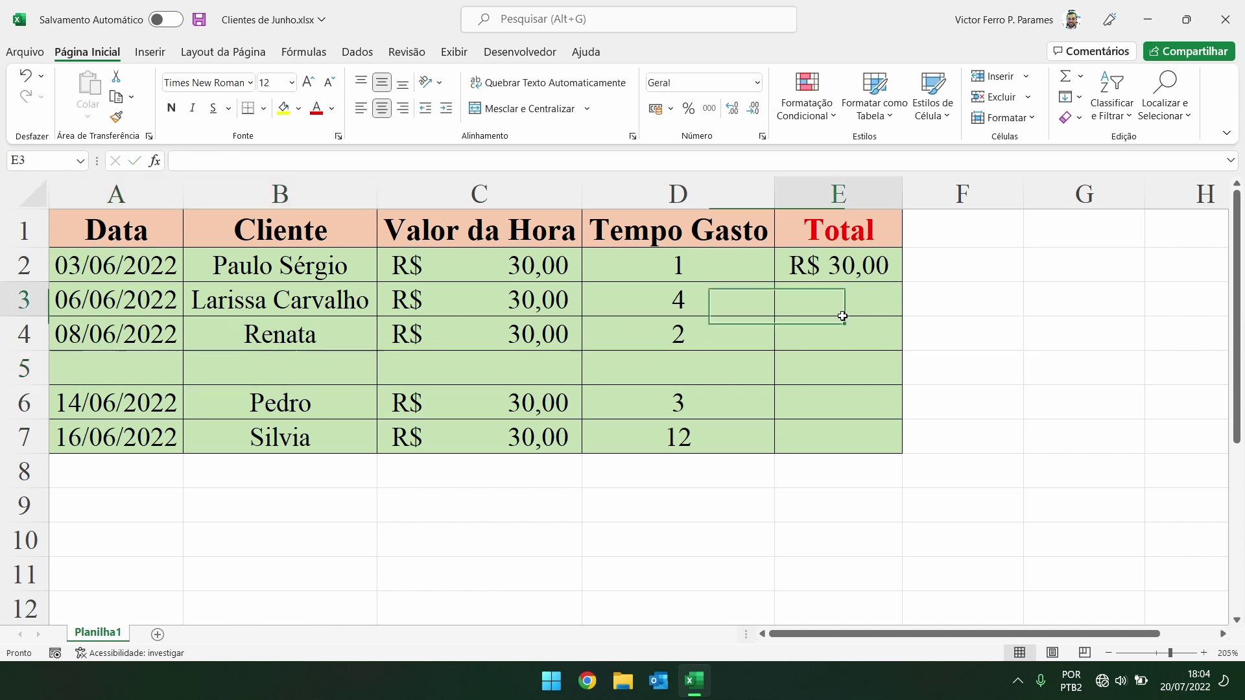
left_click(943, 300)
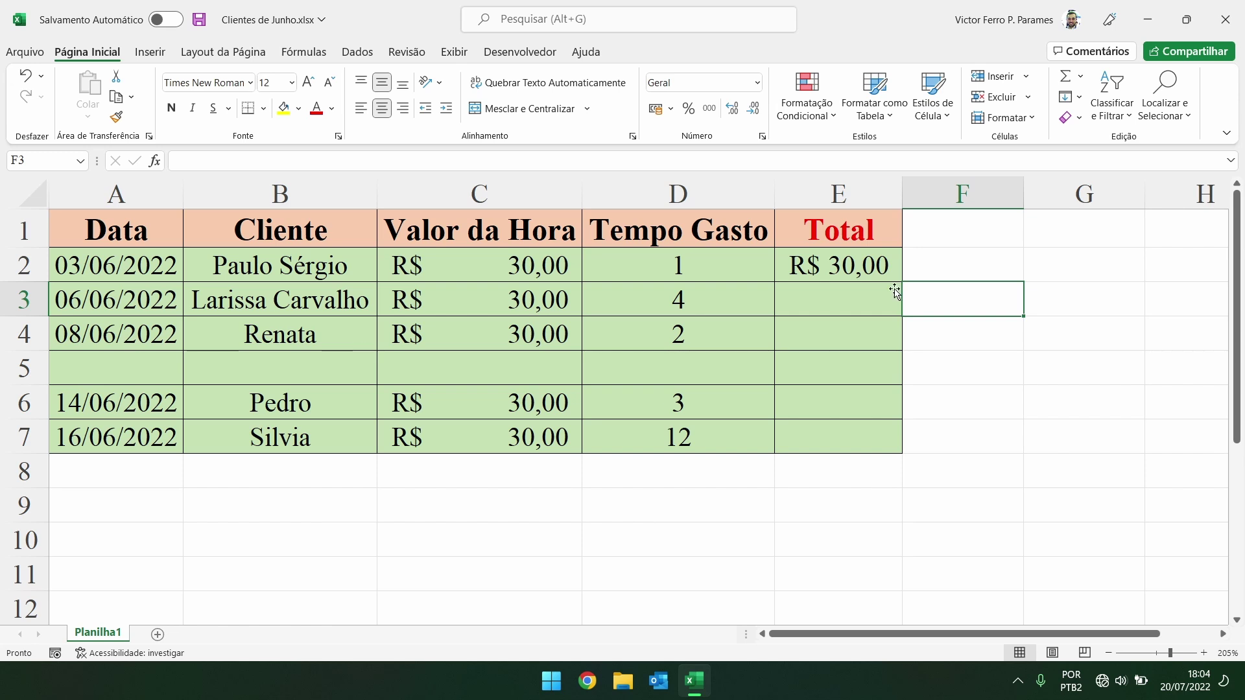
- Try auto-filling the formula in E2 down the Total column to E4, and compare row 4's entries with the empty row 5
left_click(865, 272)
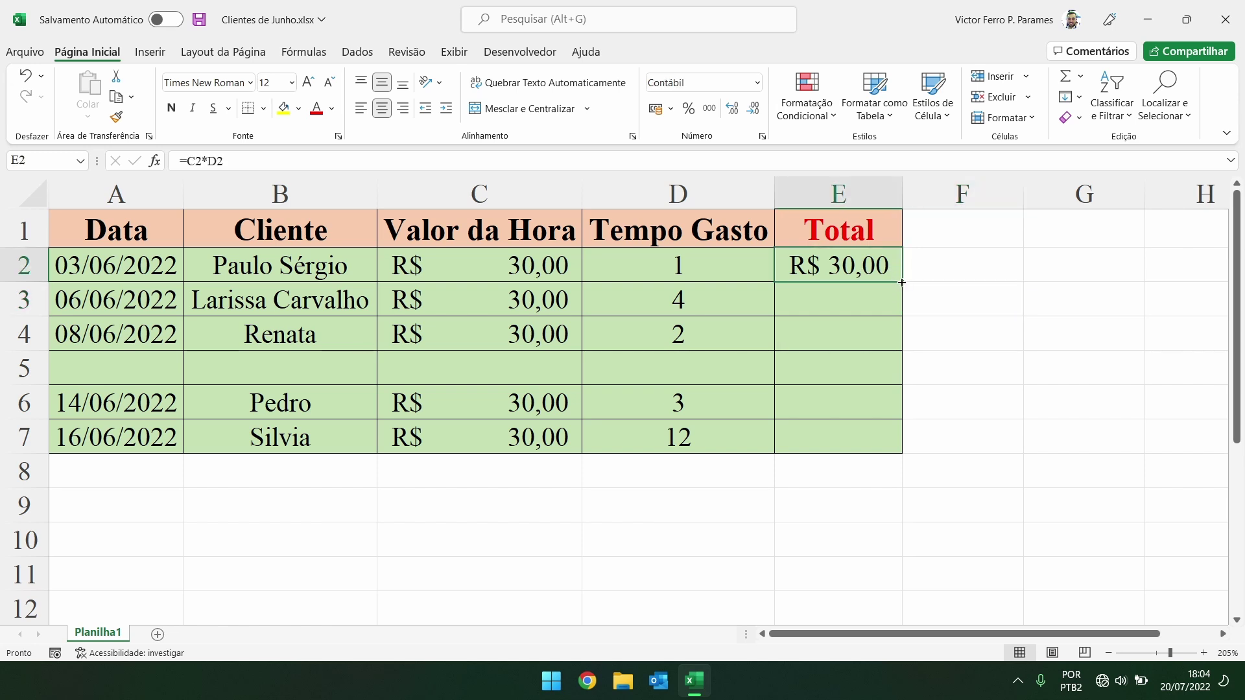
left_click_drag(897, 281, 887, 342)
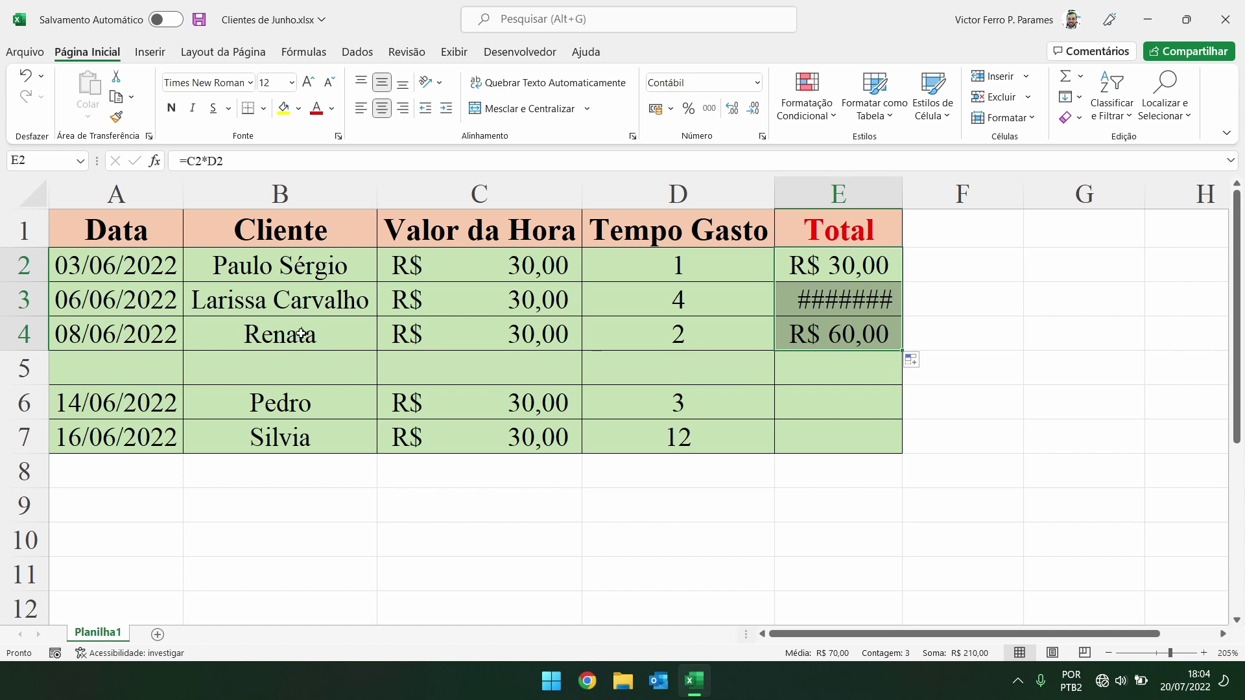
left_click_drag(720, 339, 143, 334)
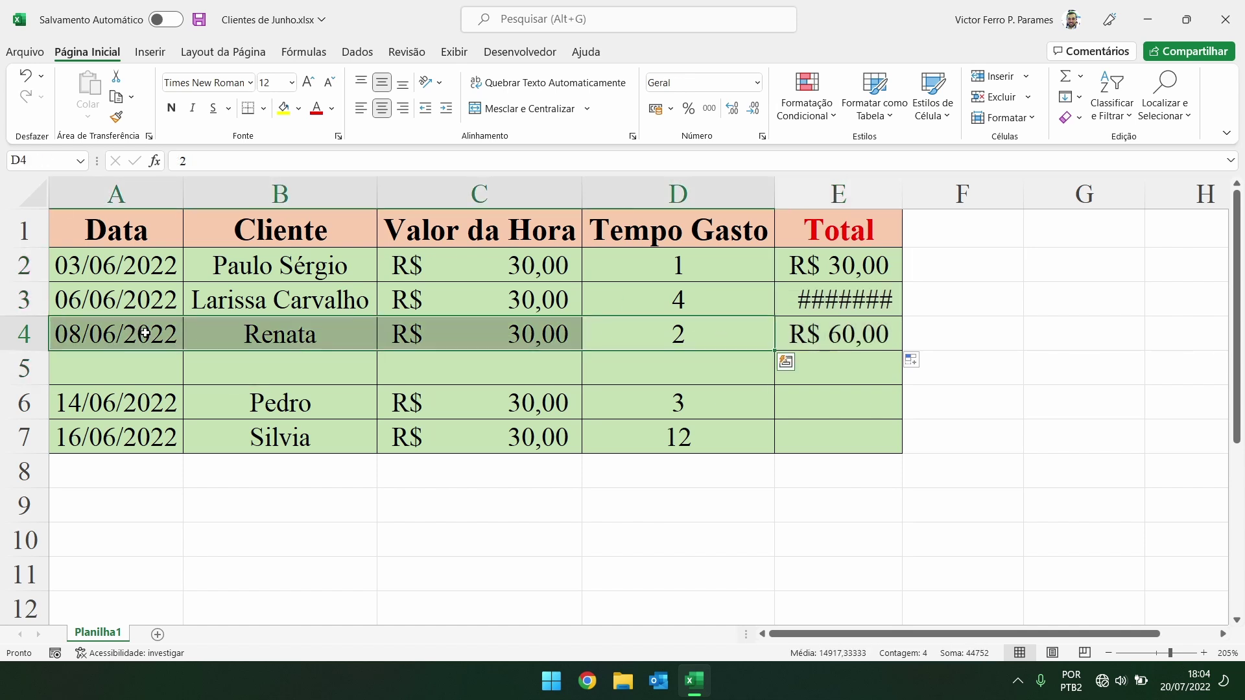
left_click(802, 334)
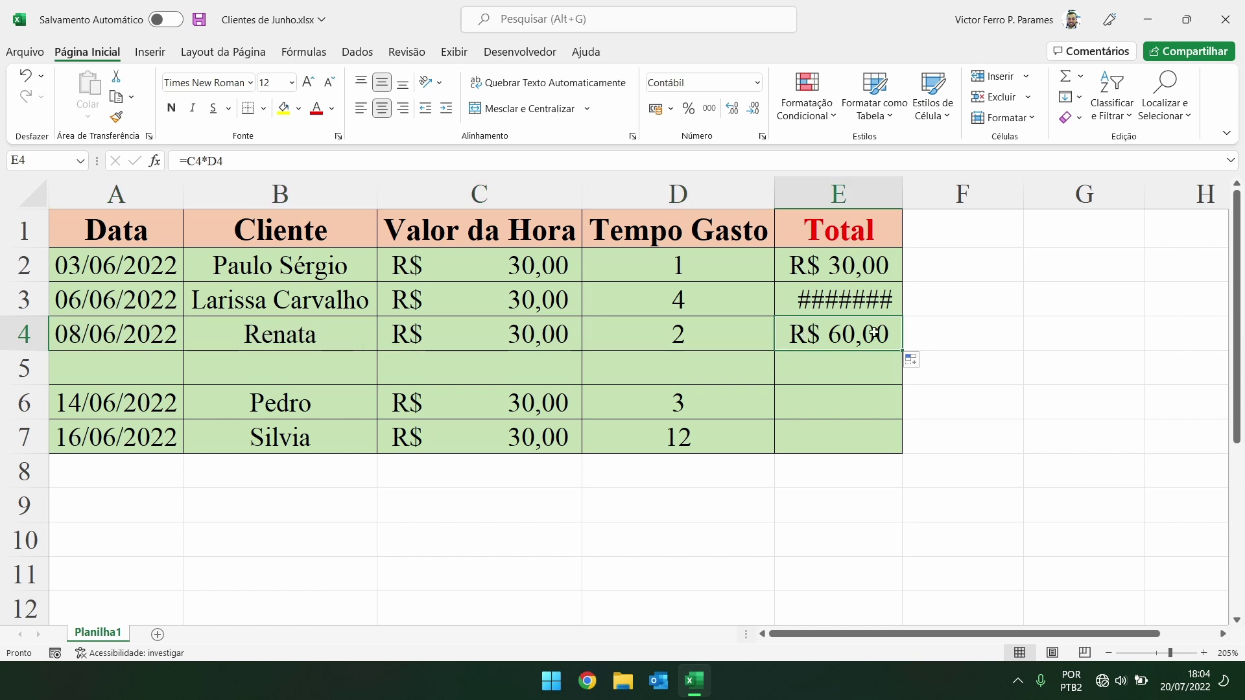
left_click_drag(719, 361, 102, 364)
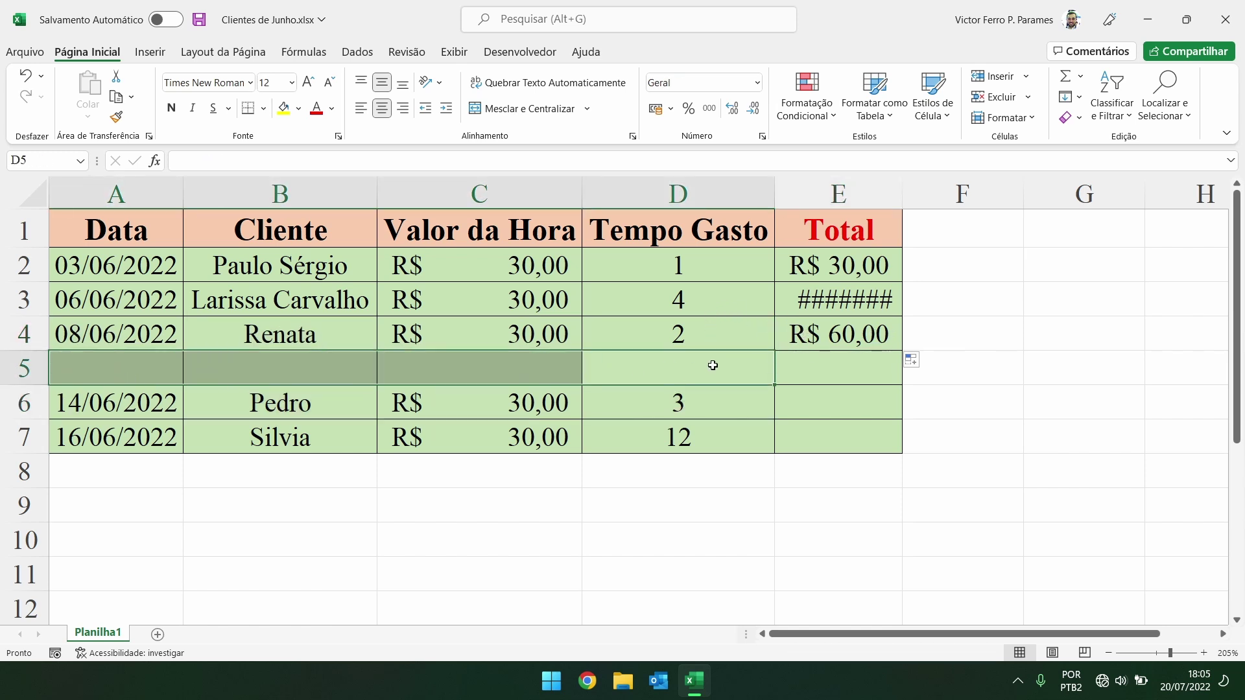
left_click(857, 336)
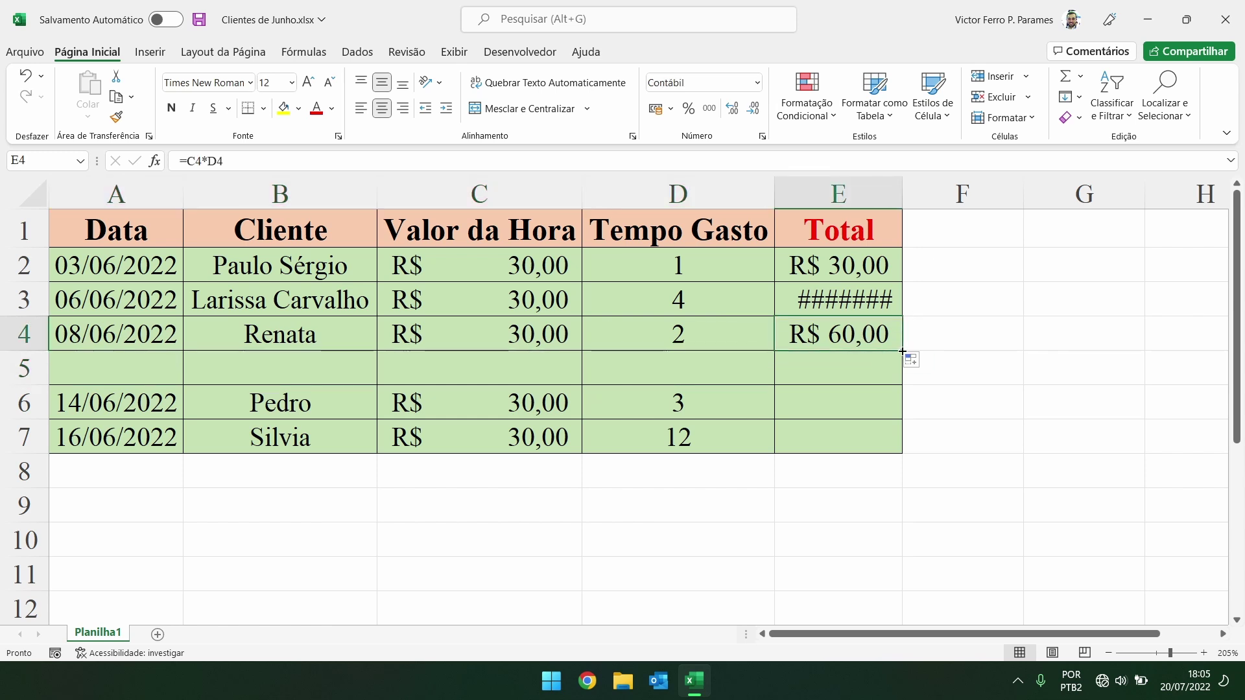
- Extend the Total formula from E4 past the empty row down to E7
left_click_drag(903, 352, 904, 354)
left_click_drag(903, 352, 903, 454)
left_click(966, 381)
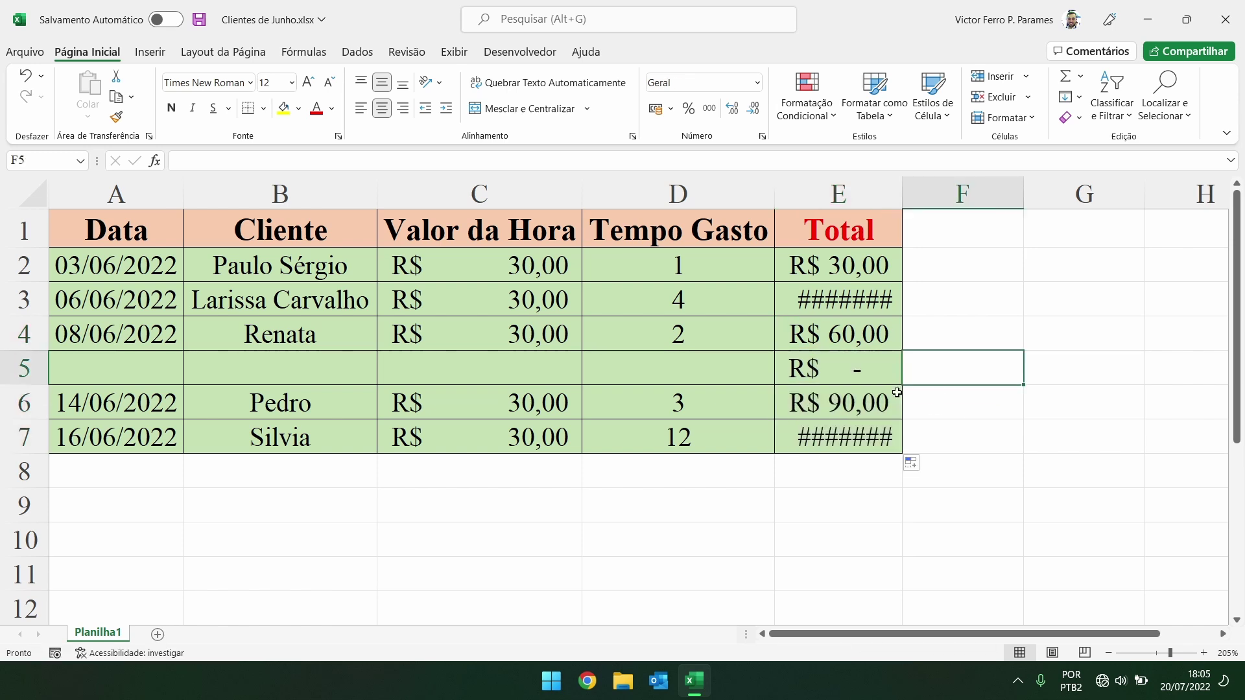
left_click(835, 440)
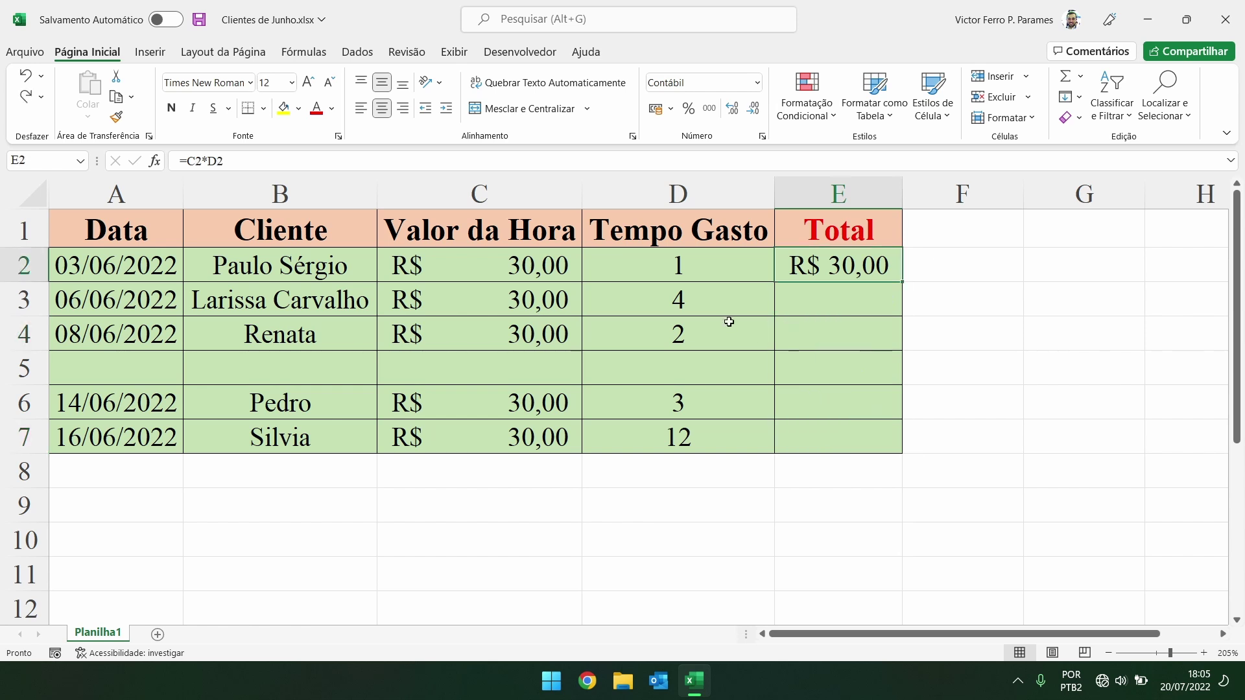
- Undo the fills in the Total column, the clearing of row 5's entries and the last edit of E2's formula
key("ctrl+z")
key("ctrl+z")
key("ctrl+z")
key("ctrl+z")
key("ctrl+z")
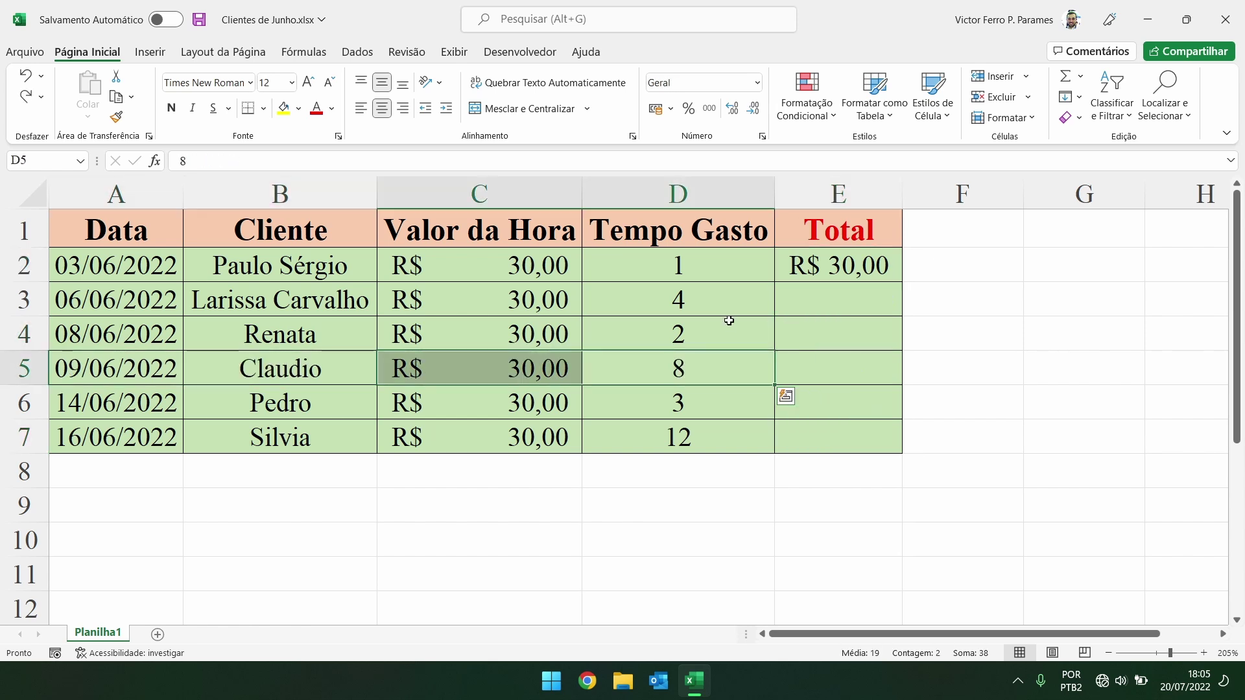
double_click(871, 184)
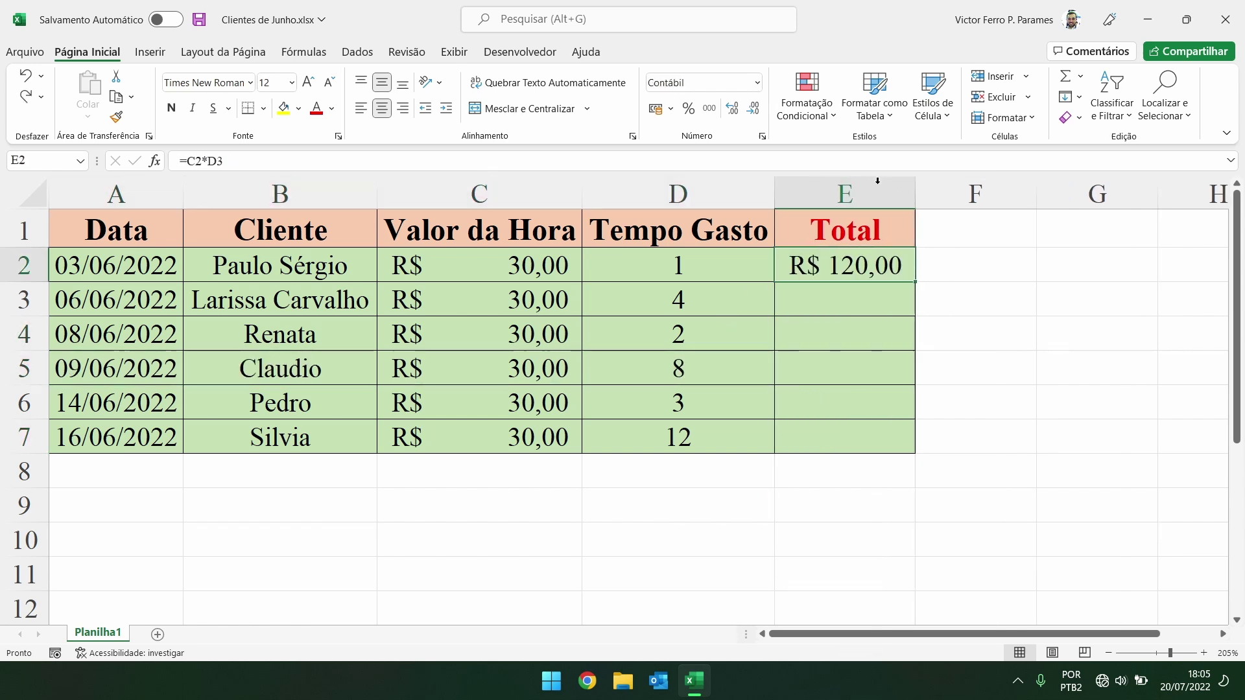
- Correct the formula in E2 to =C2*D2 and fill it down to E7
double_click(877, 265)
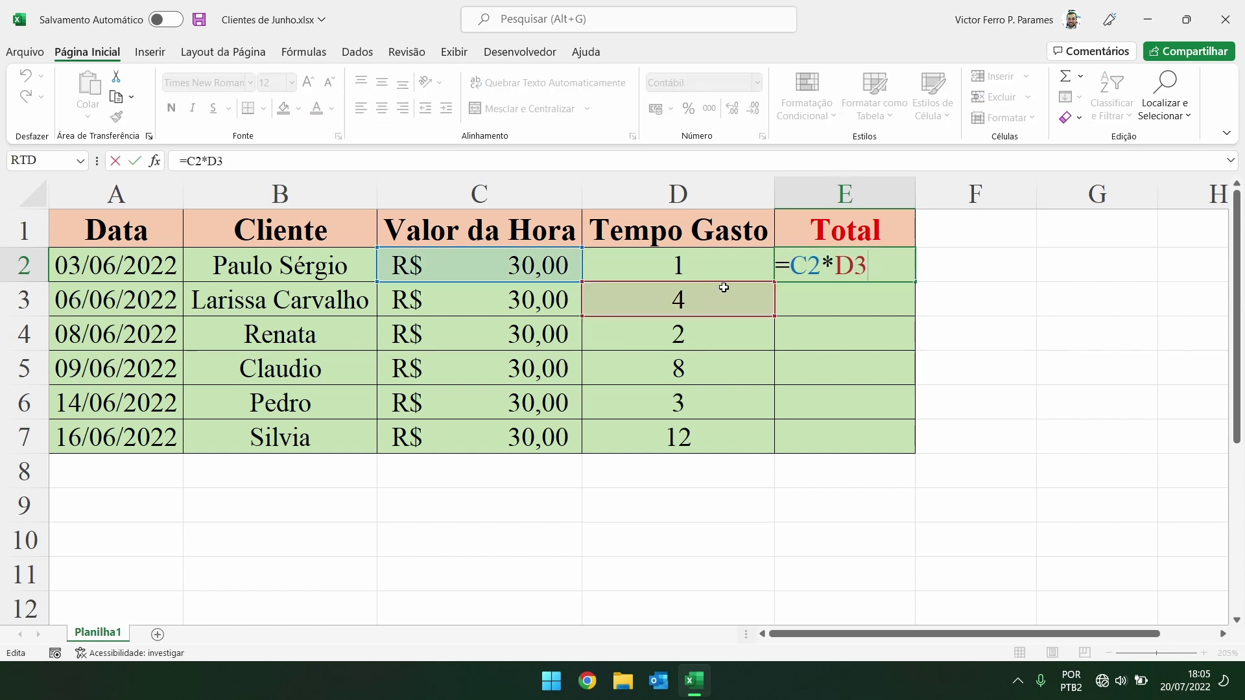
left_click(729, 278)
double_click(810, 267)
left_click_drag(766, 282, 767, 263)
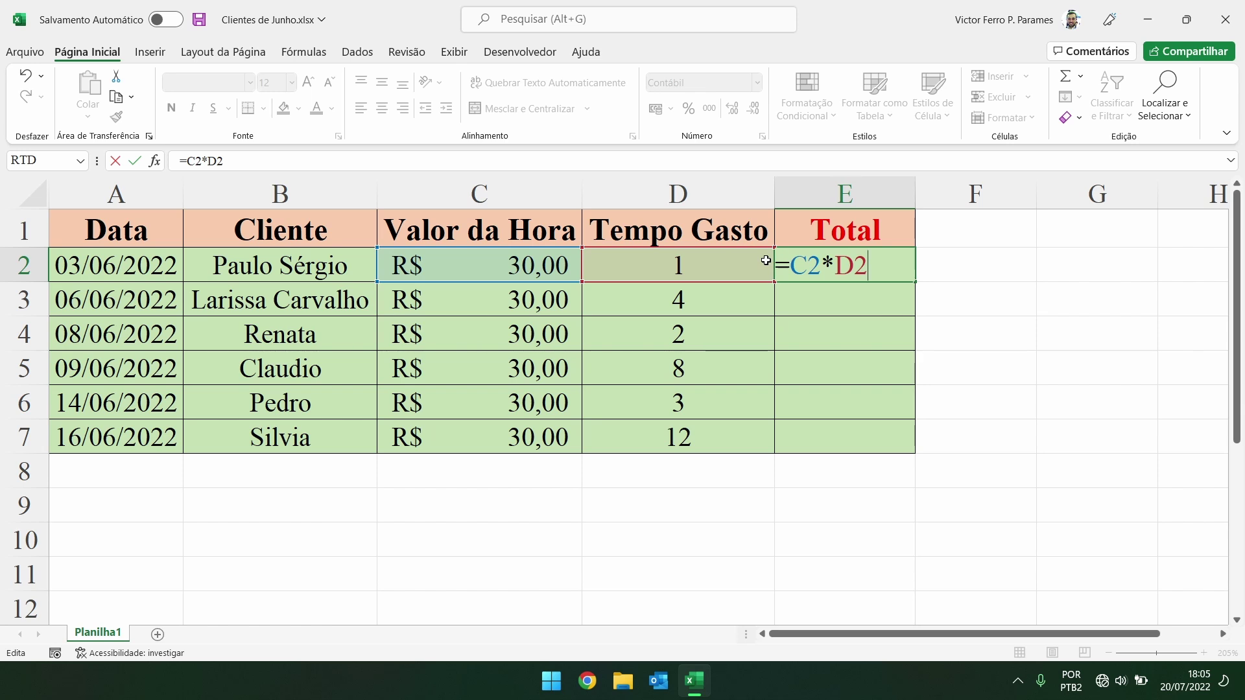
key("ctrl+Return")
left_click_drag(915, 283, 916, 455)
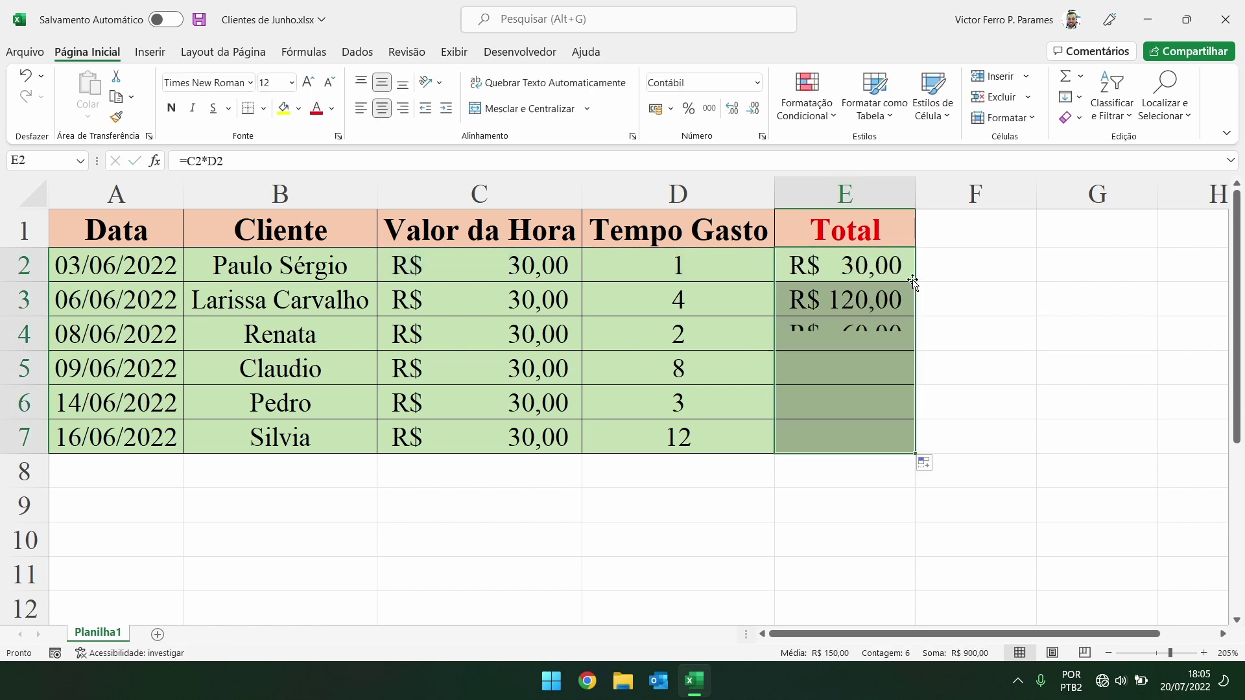
left_click(935, 331)
left_click(986, 433)
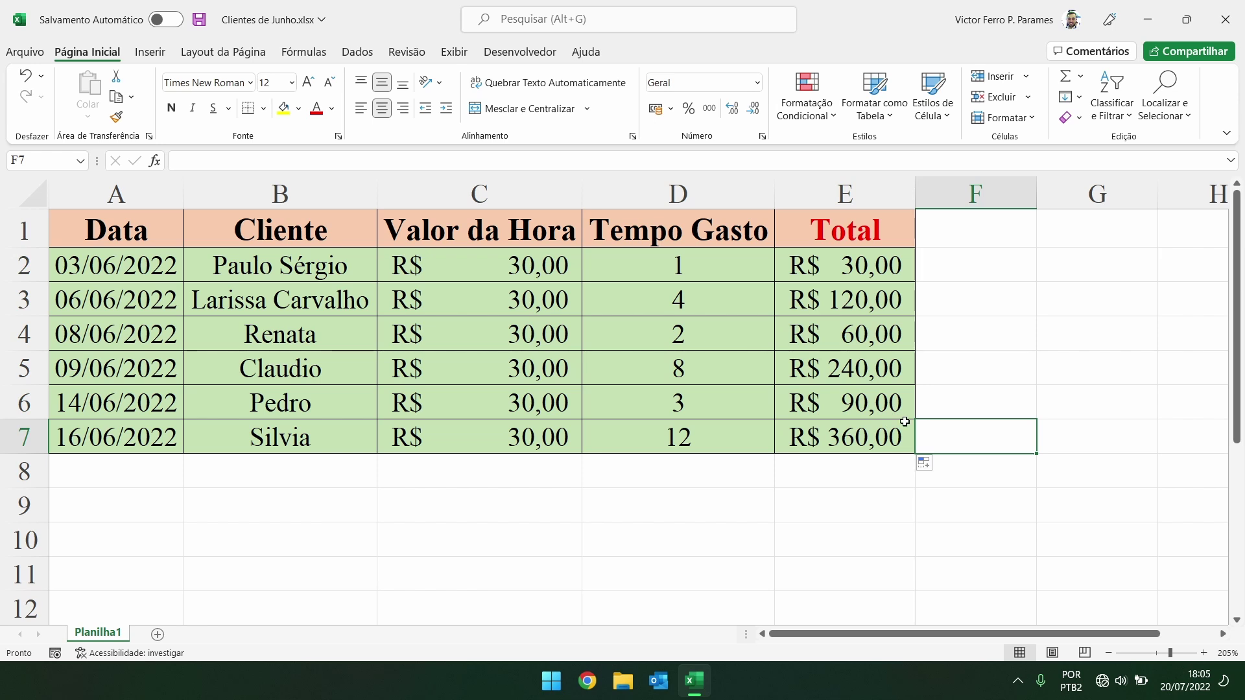
- Try clearing the time spent in D5 and setting it to 9, undoing each change
left_click(698, 372)
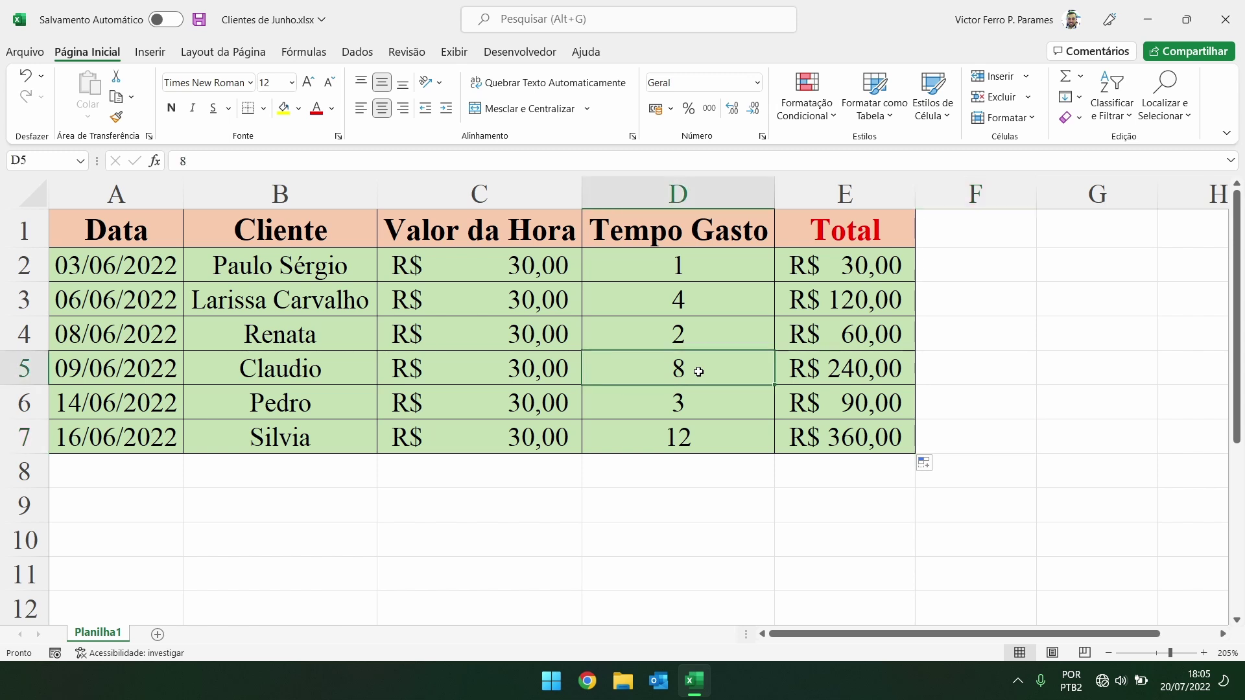
key("Delete")
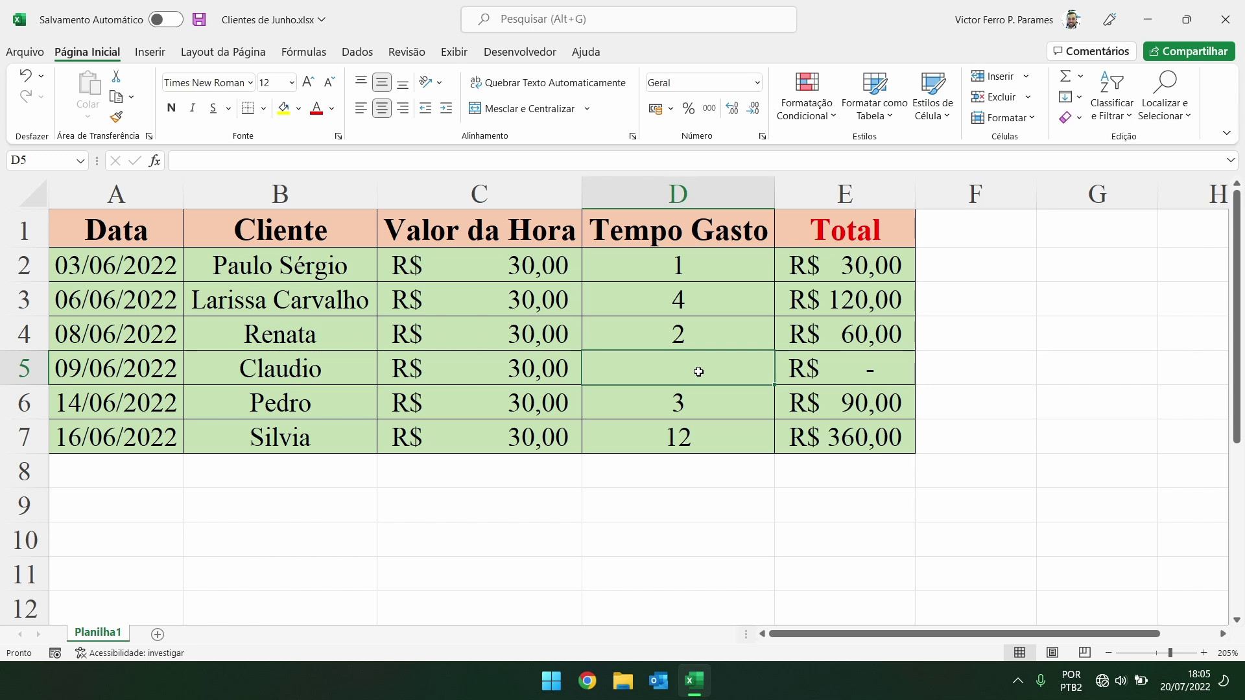
key("ctrl+z")
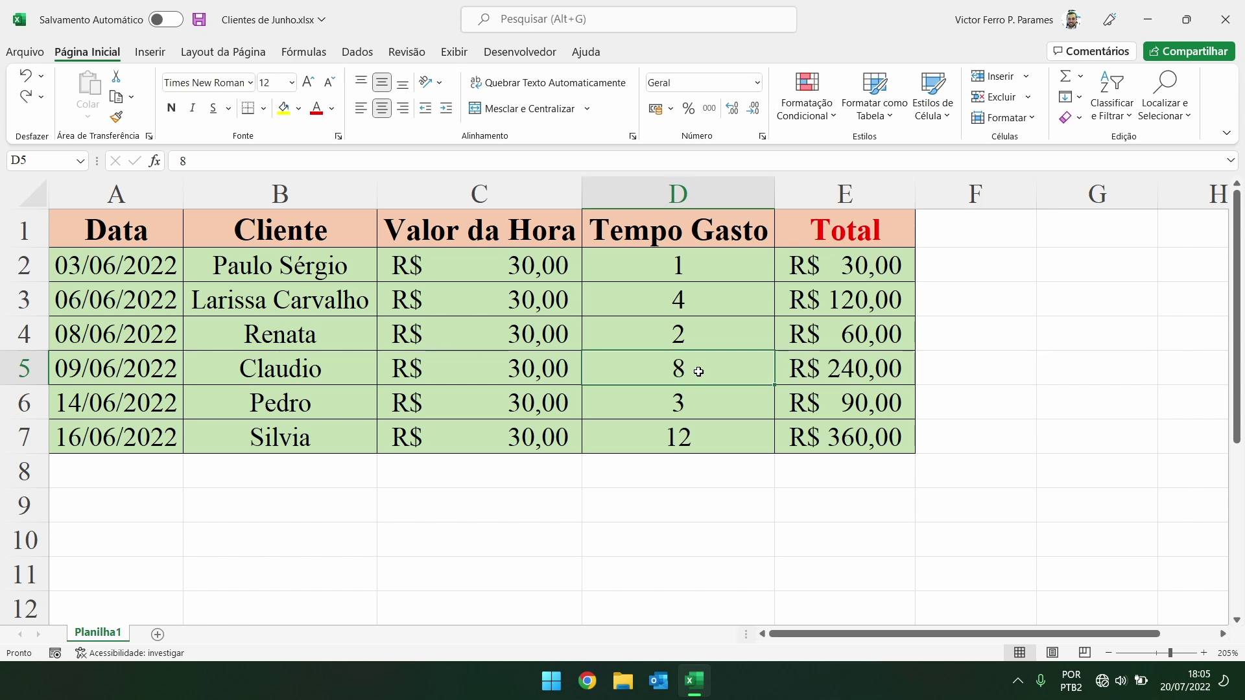
type("9")
key("Return")
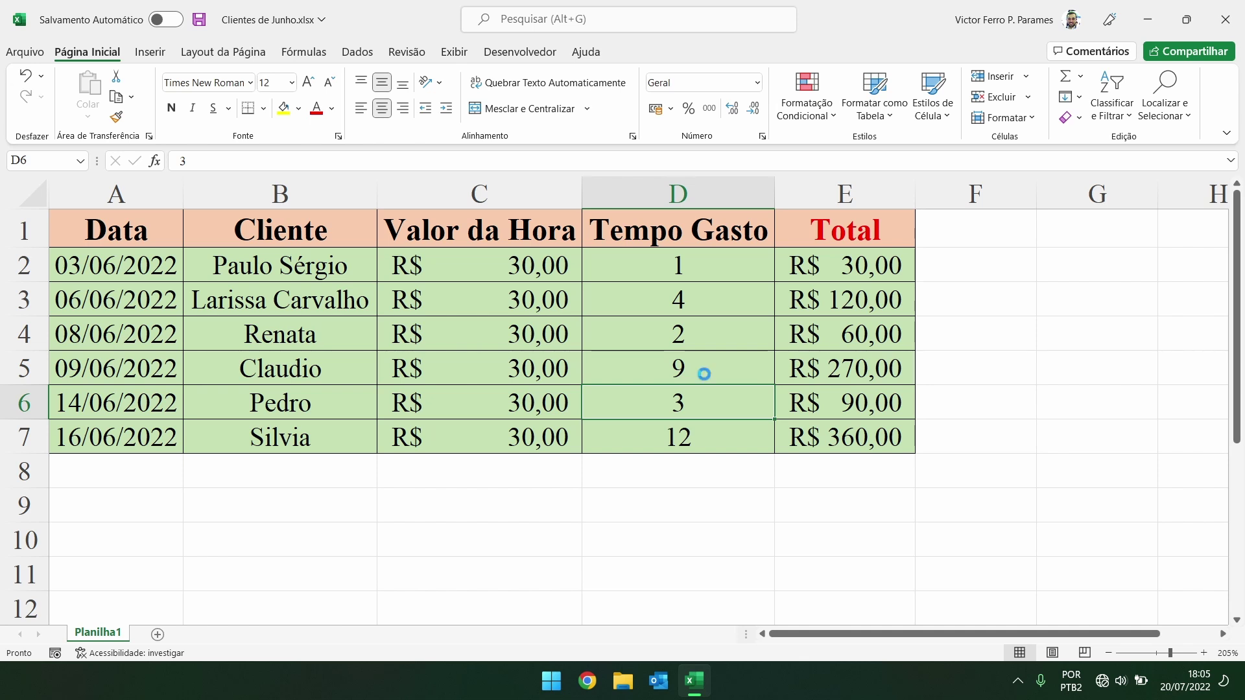
key("ctrl+z")
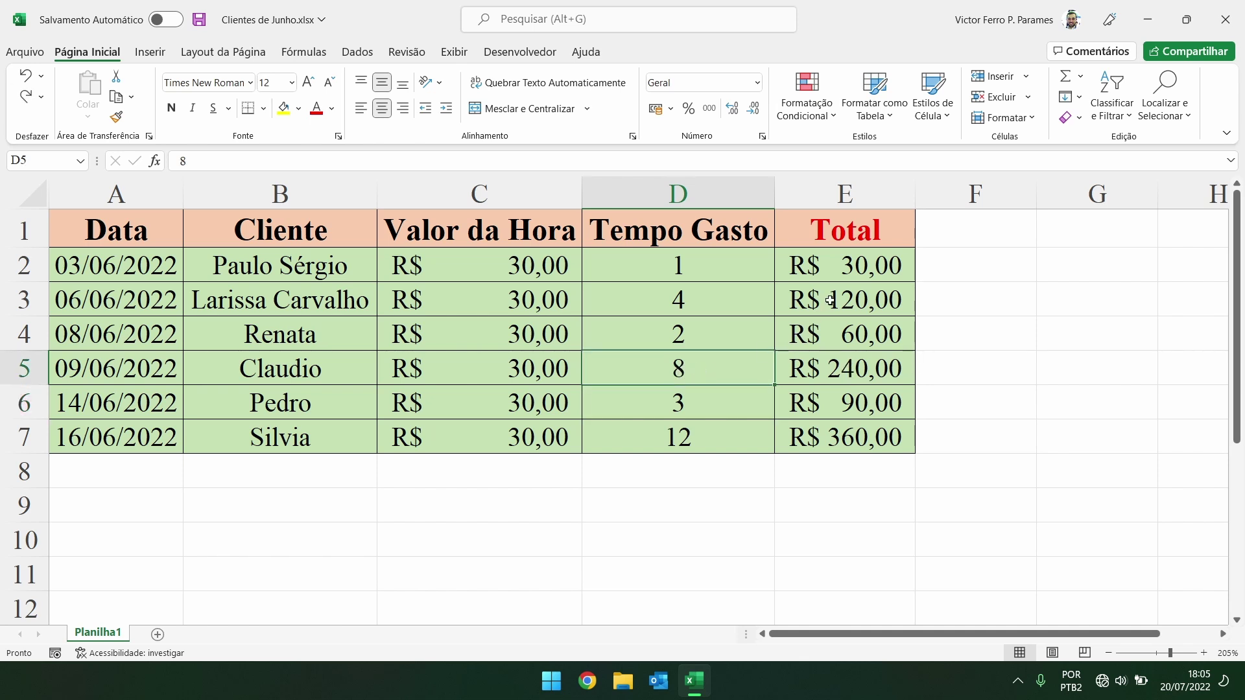
- Clear the totals in E3:E7 and auto-fill the formula in E2 down to E7 again
left_click(848, 267)
left_click(885, 434)
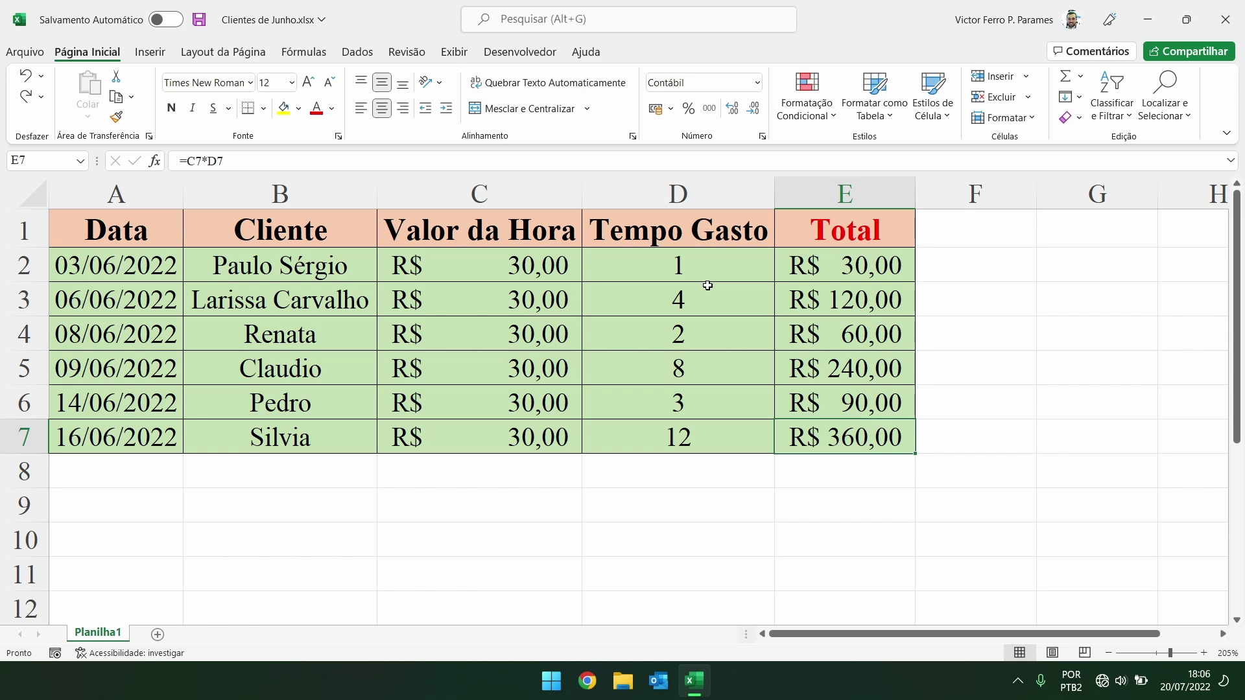
left_click_drag(844, 299, 859, 447)
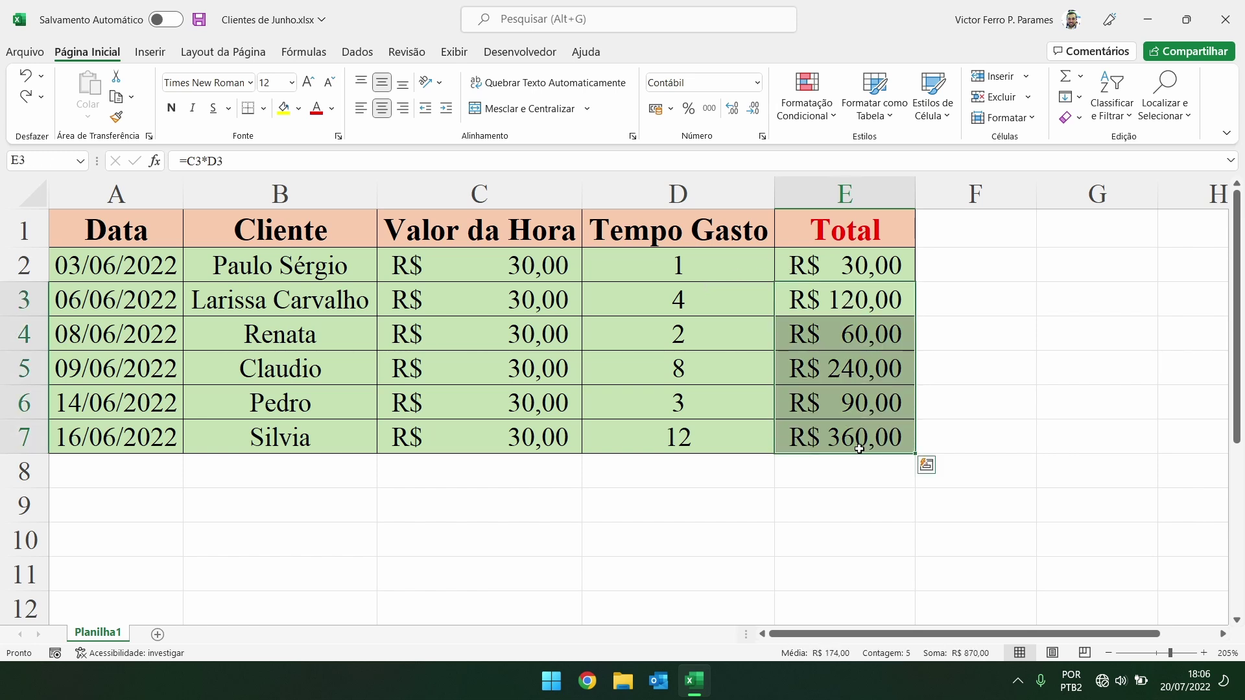
key("Delete")
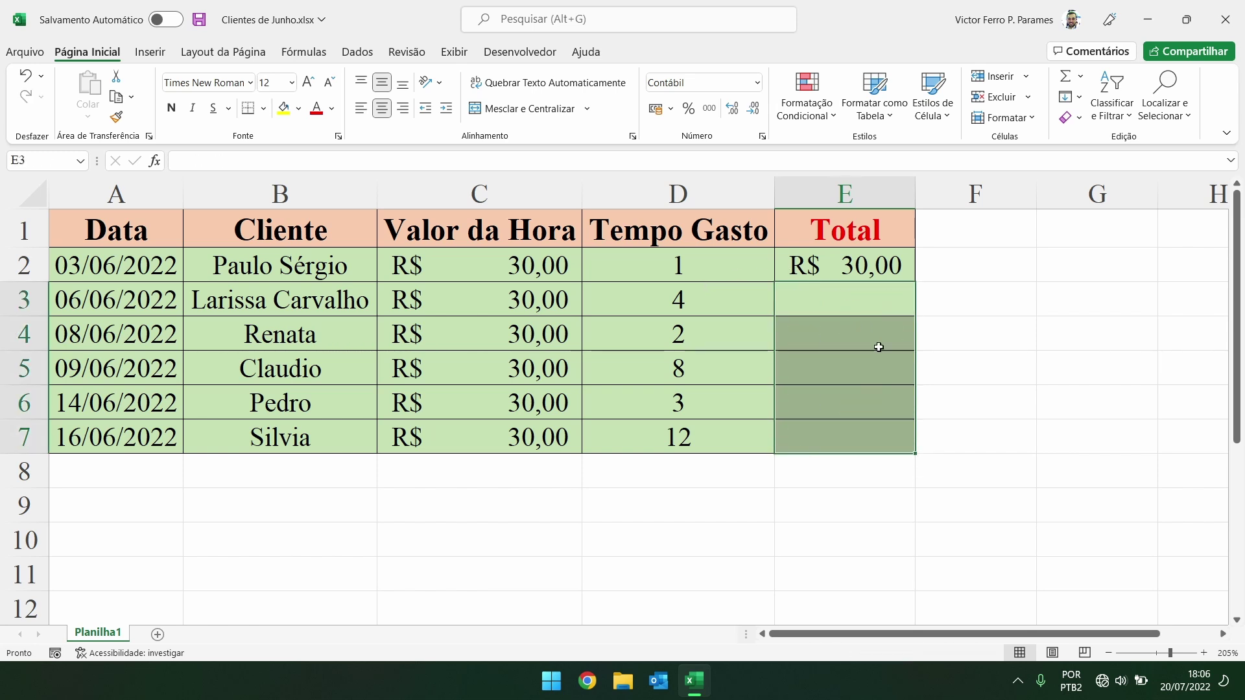
left_click(879, 259)
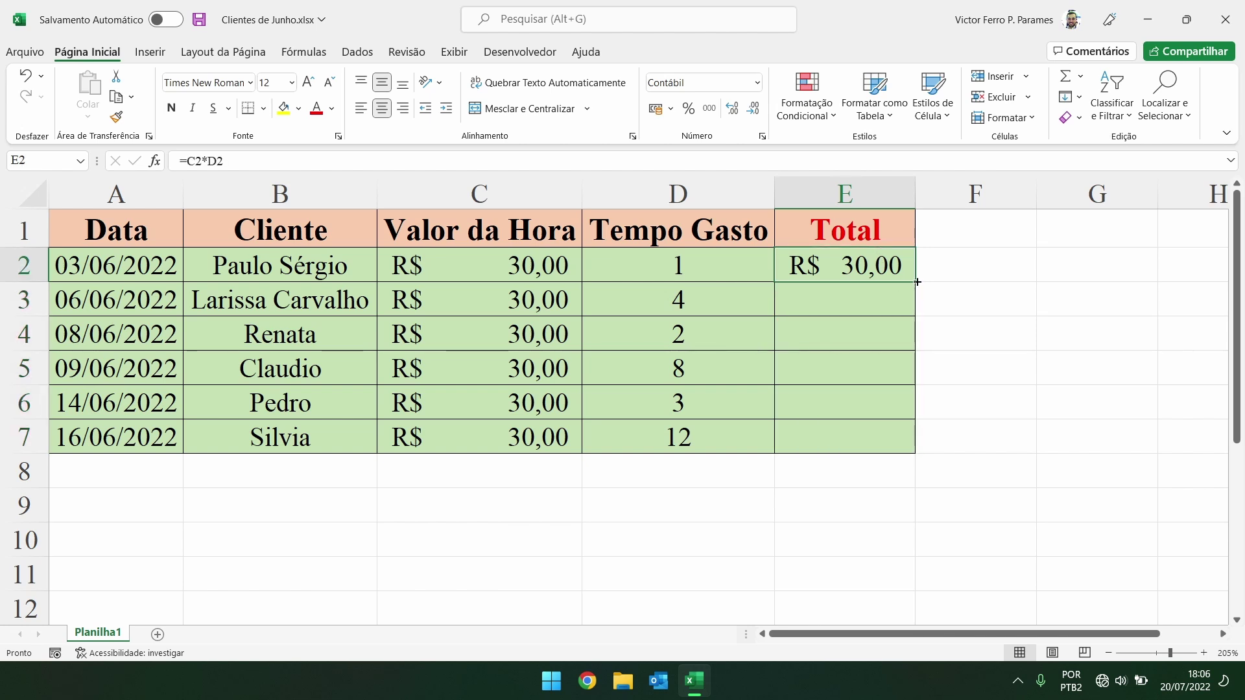
double_click(916, 282)
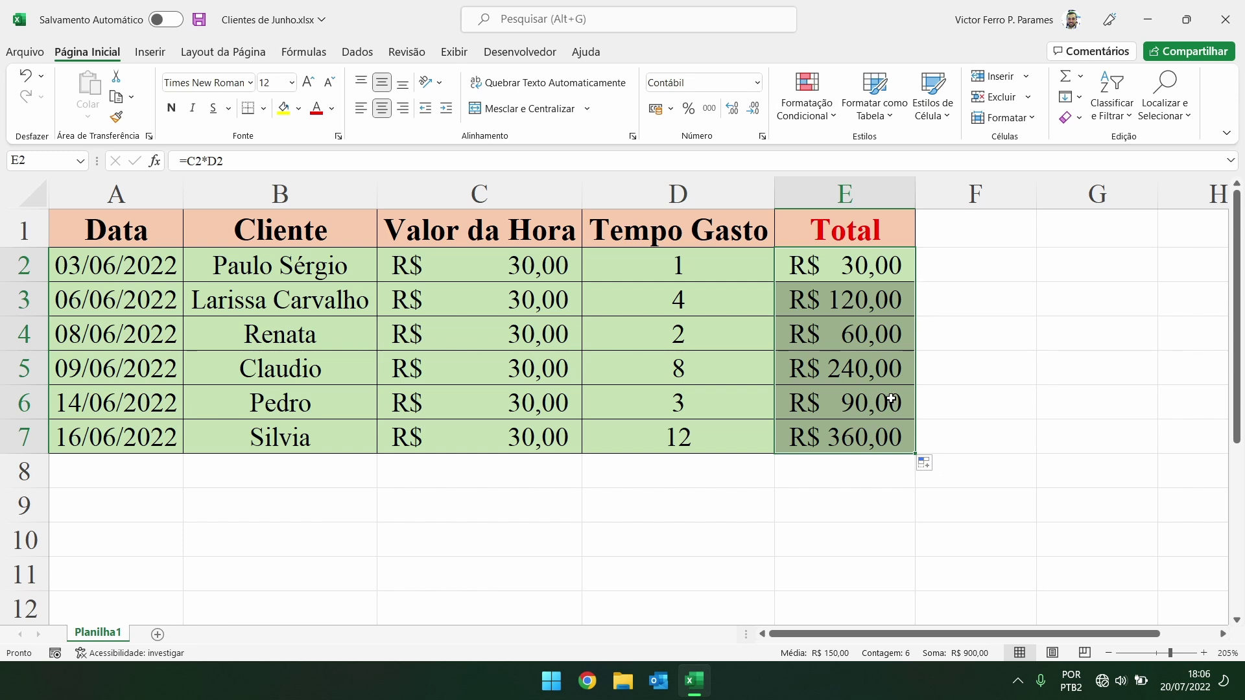
- Try the fill options Preencher sem formatação and Preencher formatação somente on E2:E7, and return to Copiar células
left_click(932, 464)
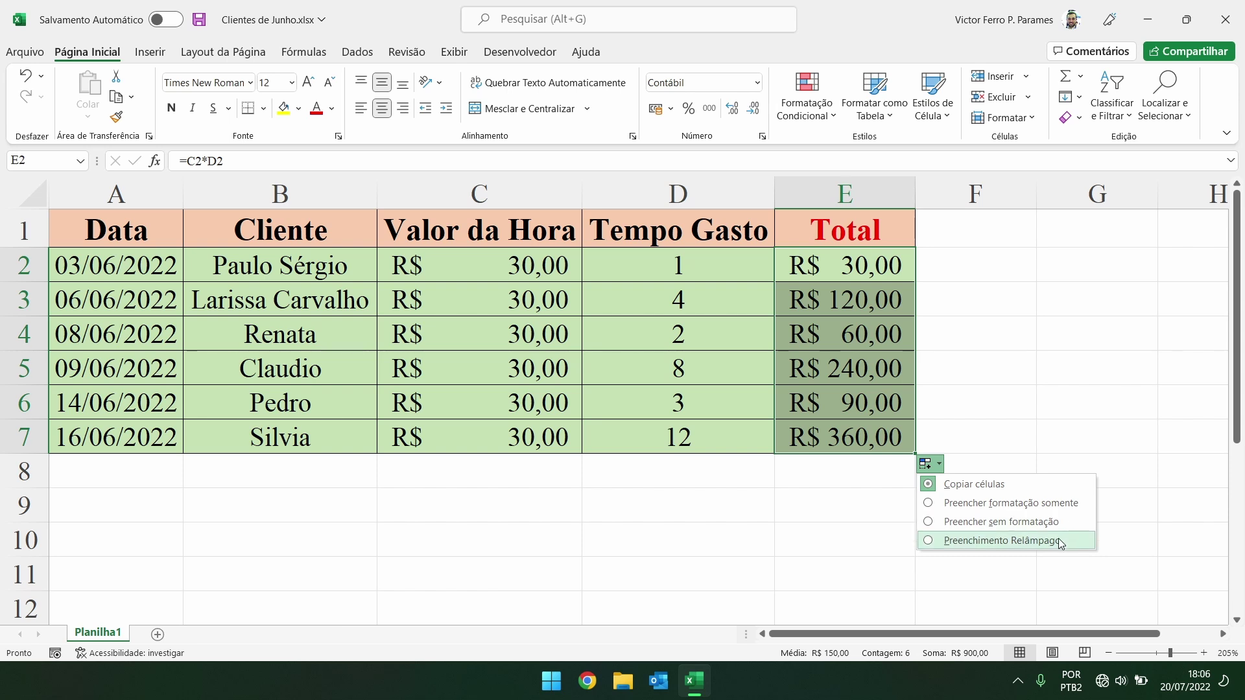
left_click(1000, 528)
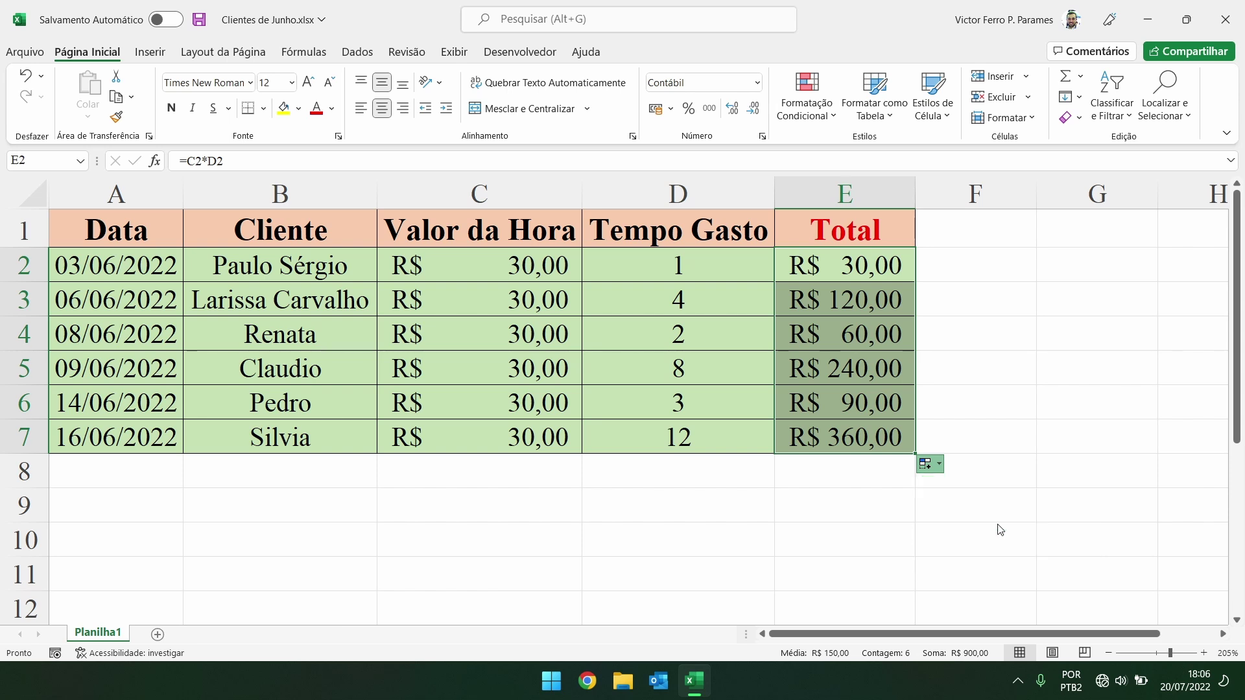
left_click(927, 464)
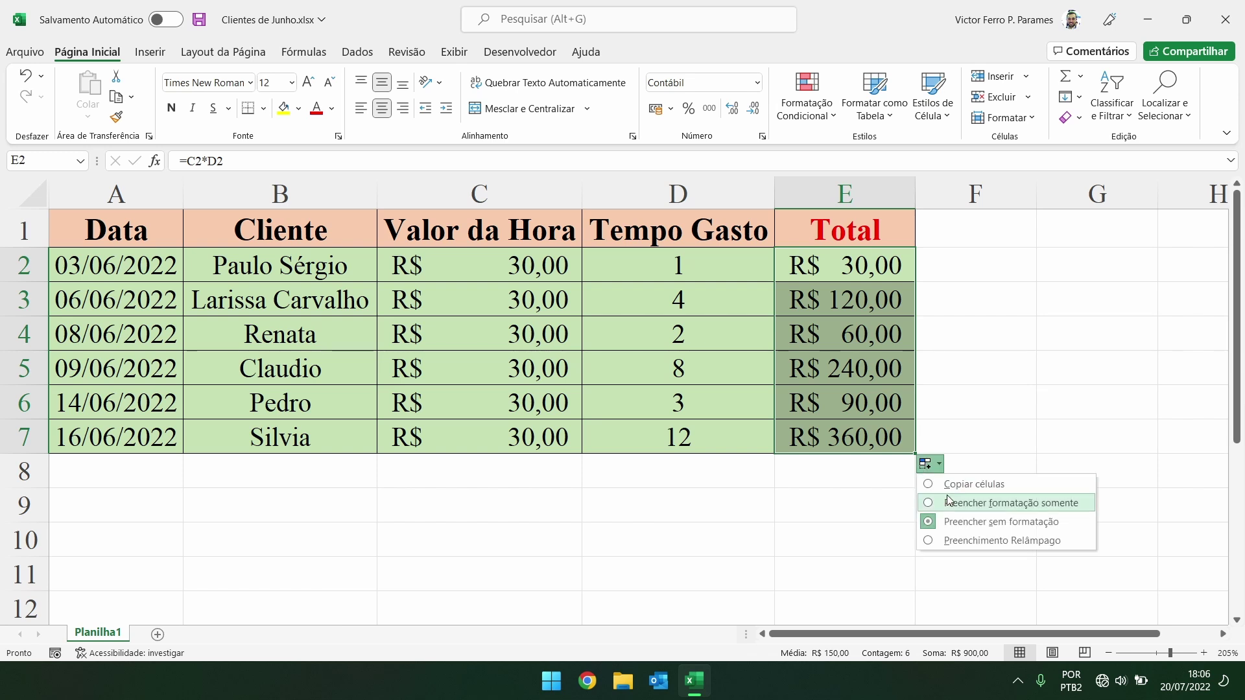
left_click(948, 502)
left_click(933, 465)
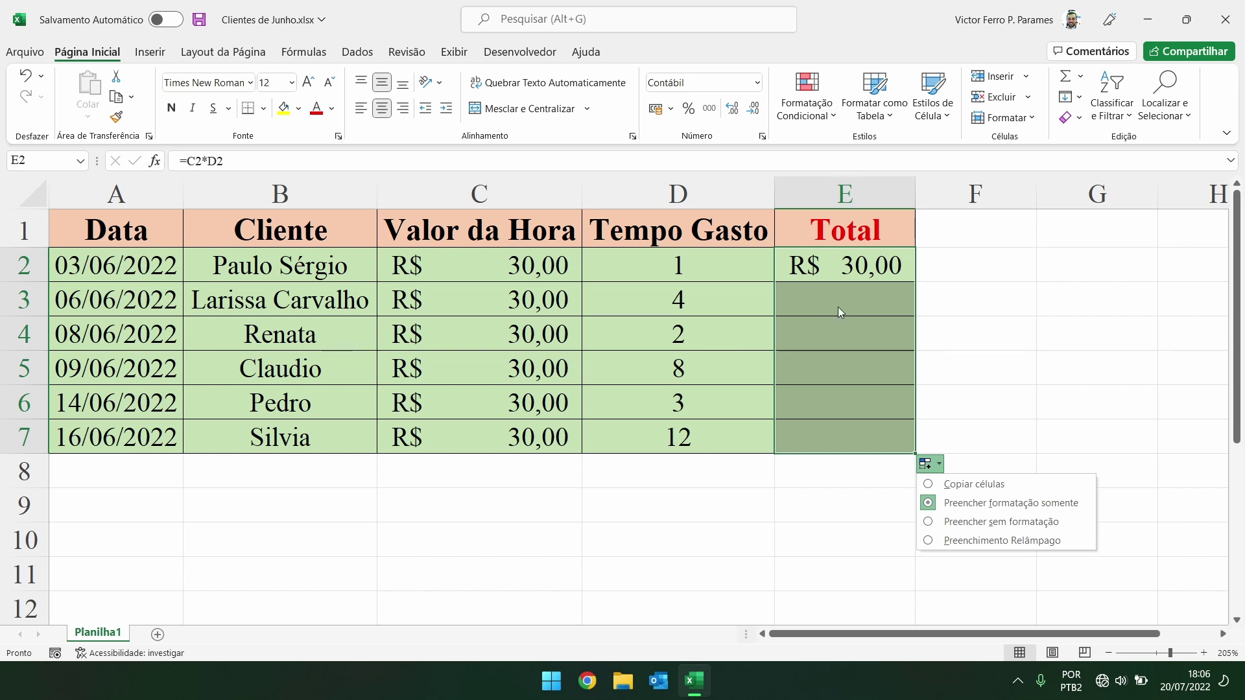
left_click(931, 485)
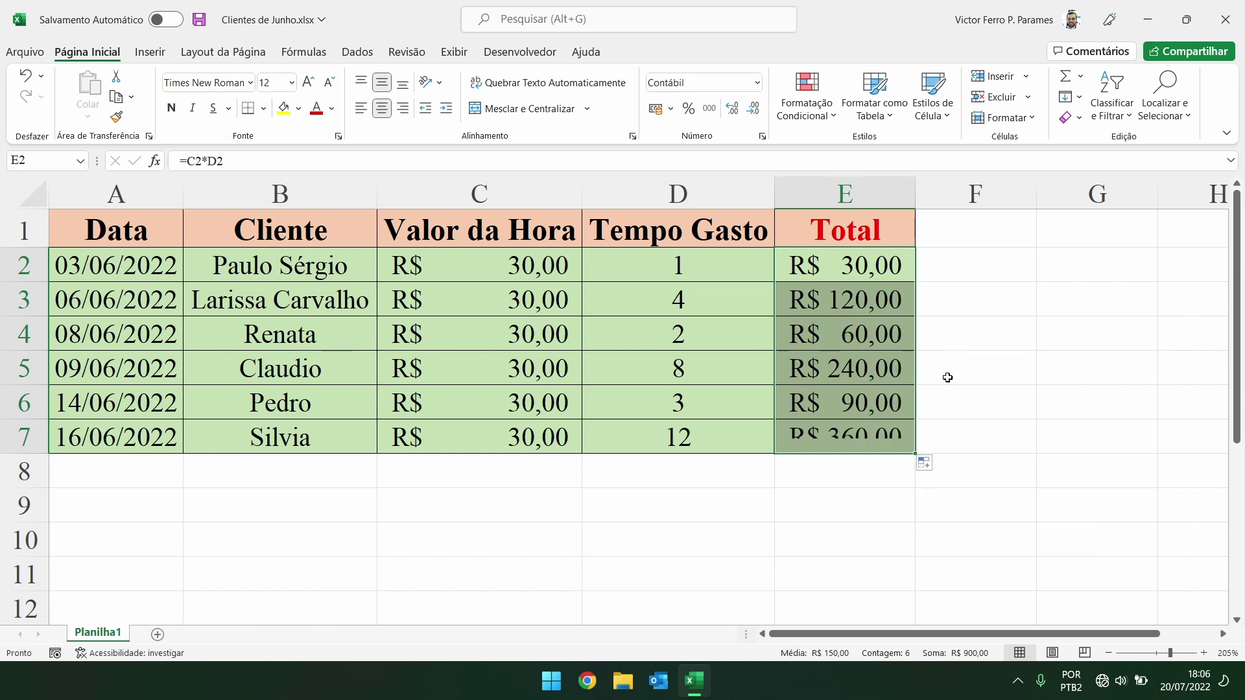
left_click(950, 438)
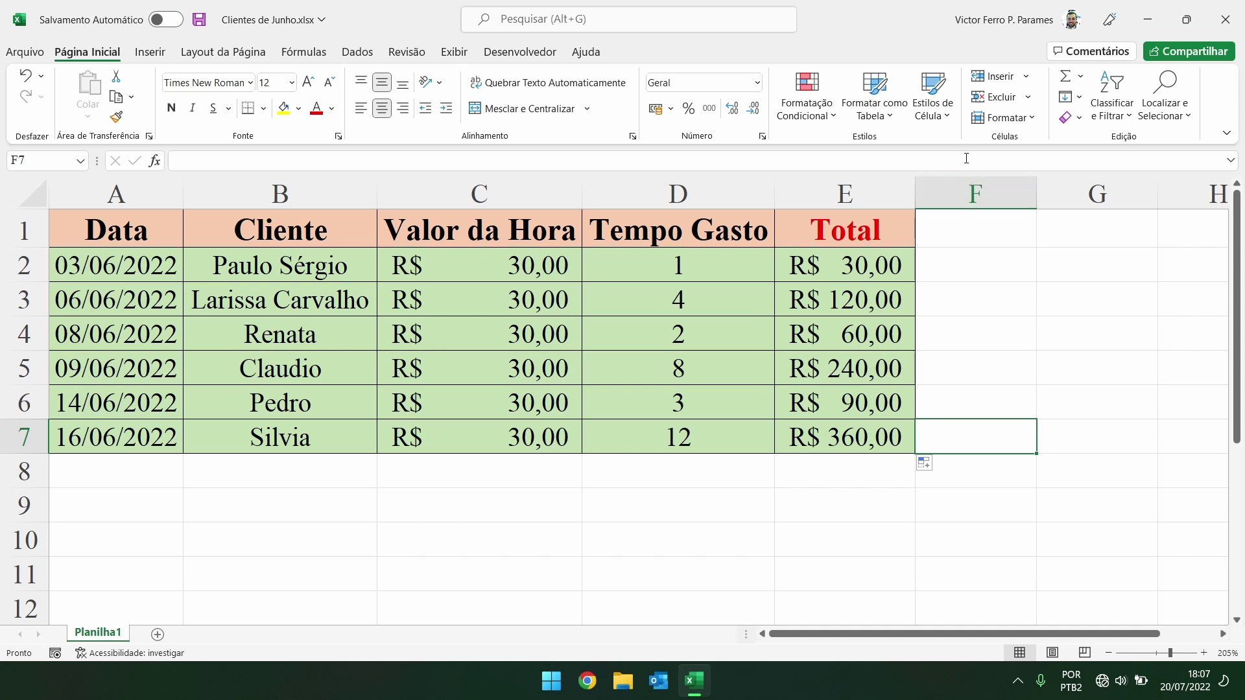
- Add a Desconto heading in F1 and enter discounts of 3 in F2 and 12 in F3
left_click(966, 228)
type("Desc")
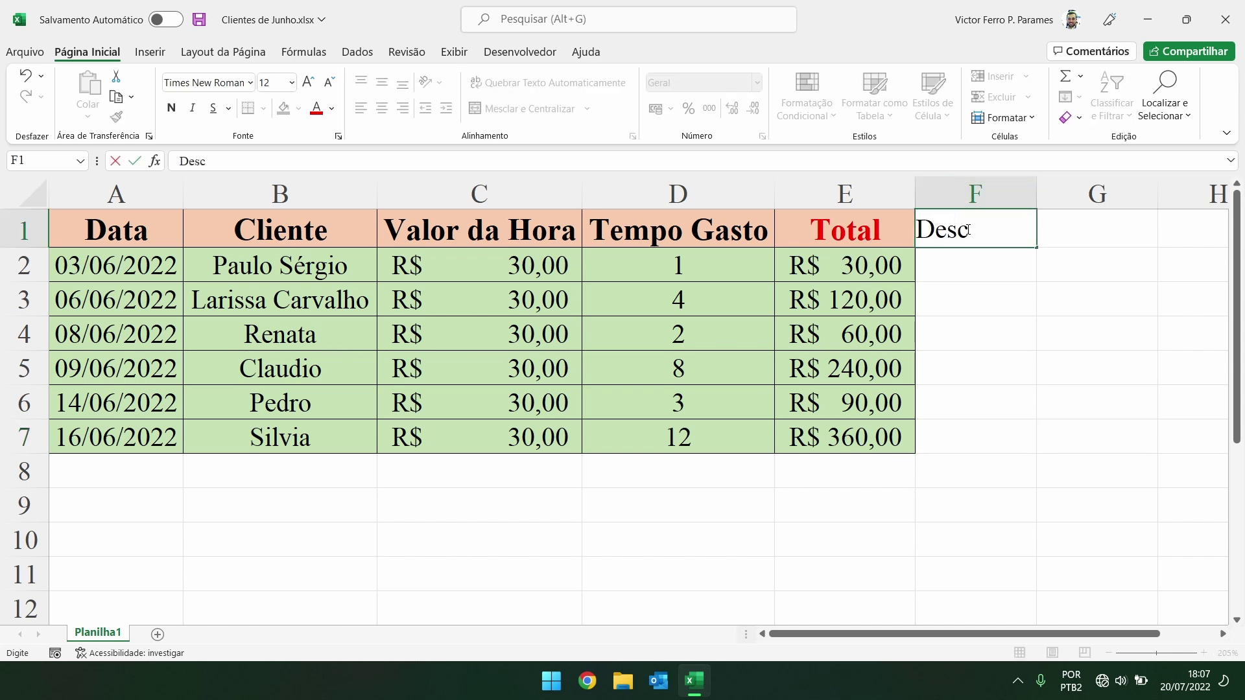
type("onto")
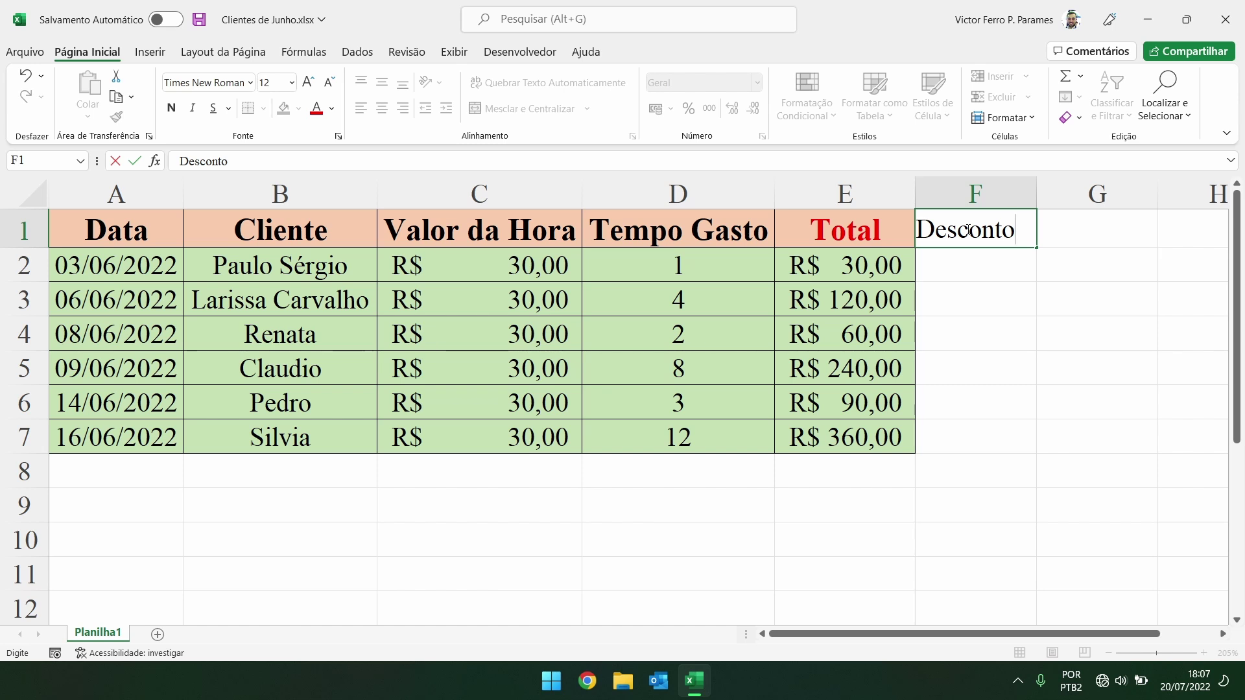
key("Return")
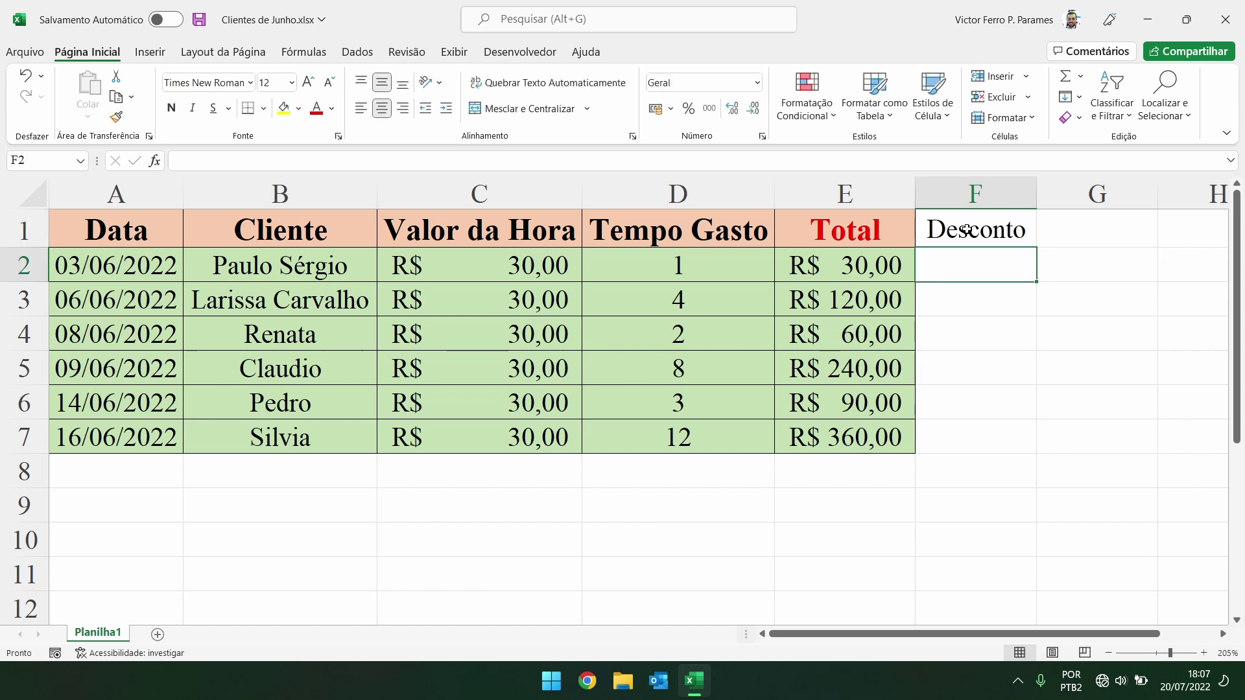
type("3")
key("Return")
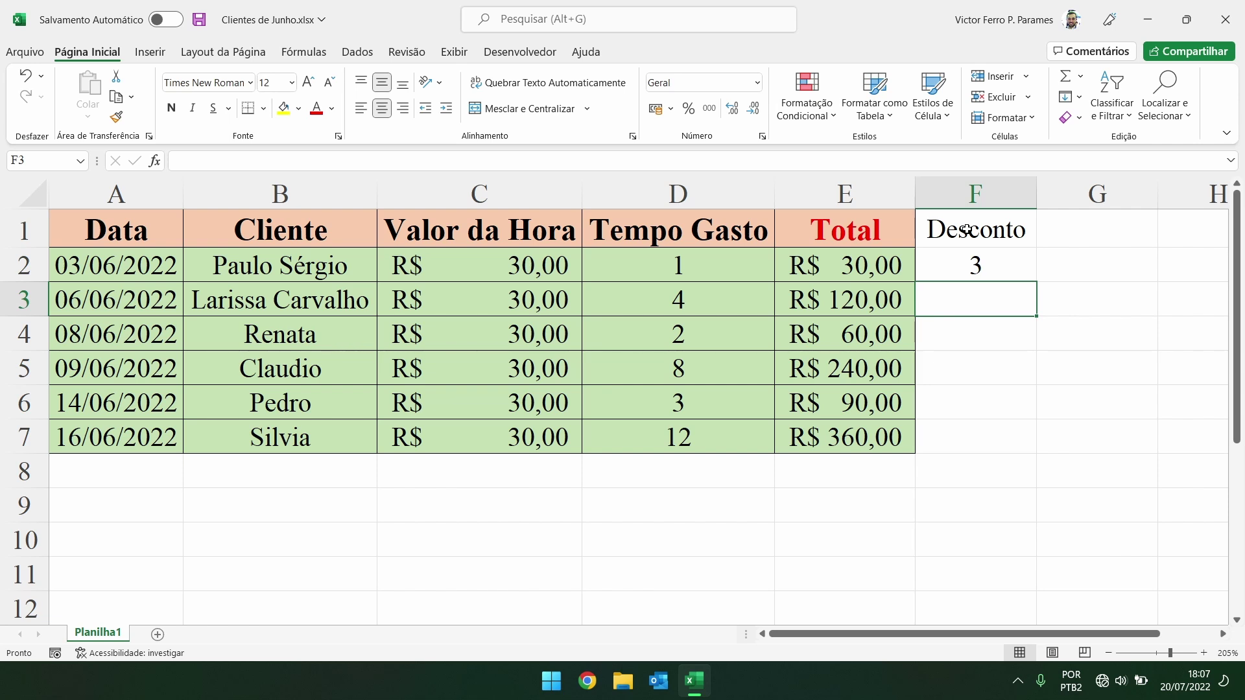
type("12")
key("Return")
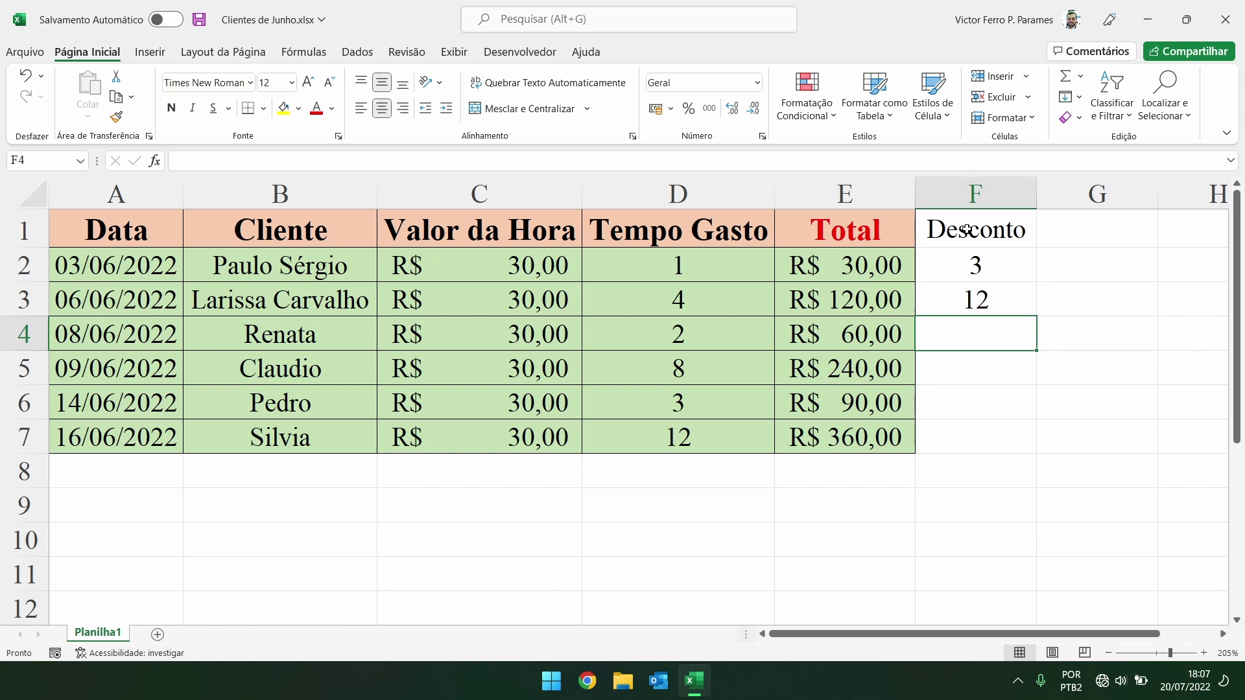
- Enter discounts of 6 in F4, 24 in F5, 9 in F6 and 36 in F7
type("6")
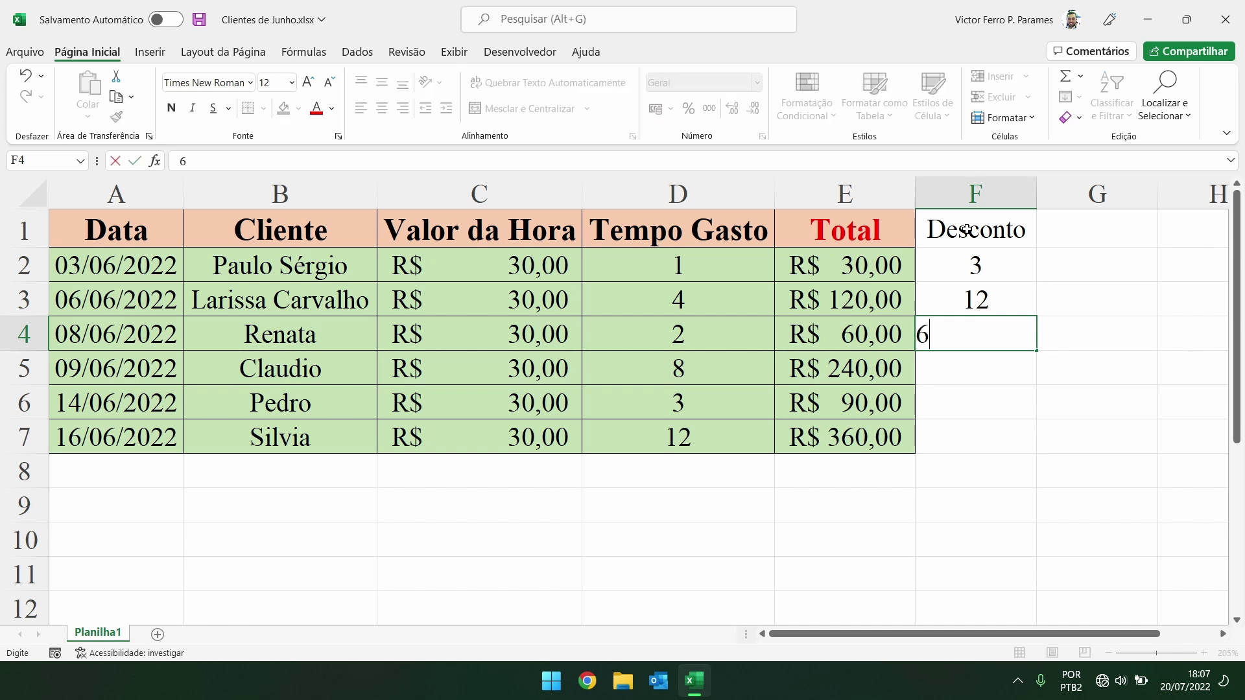
key("Return")
type("24")
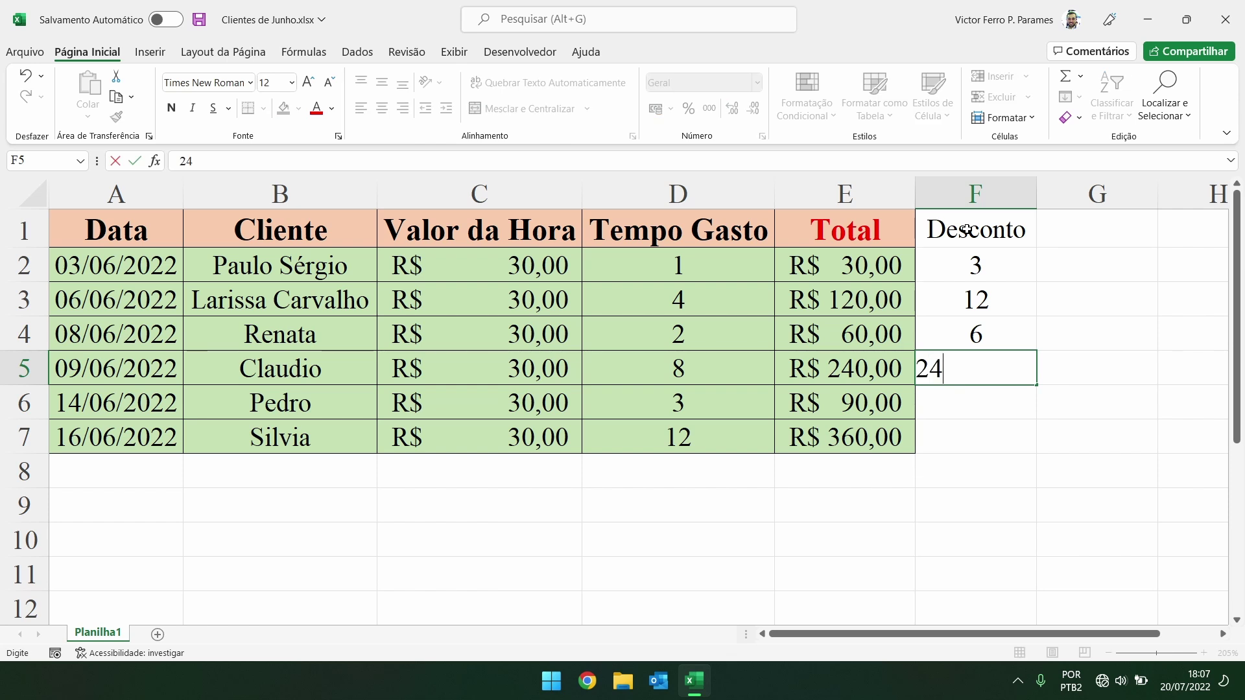
key("Return")
type("9")
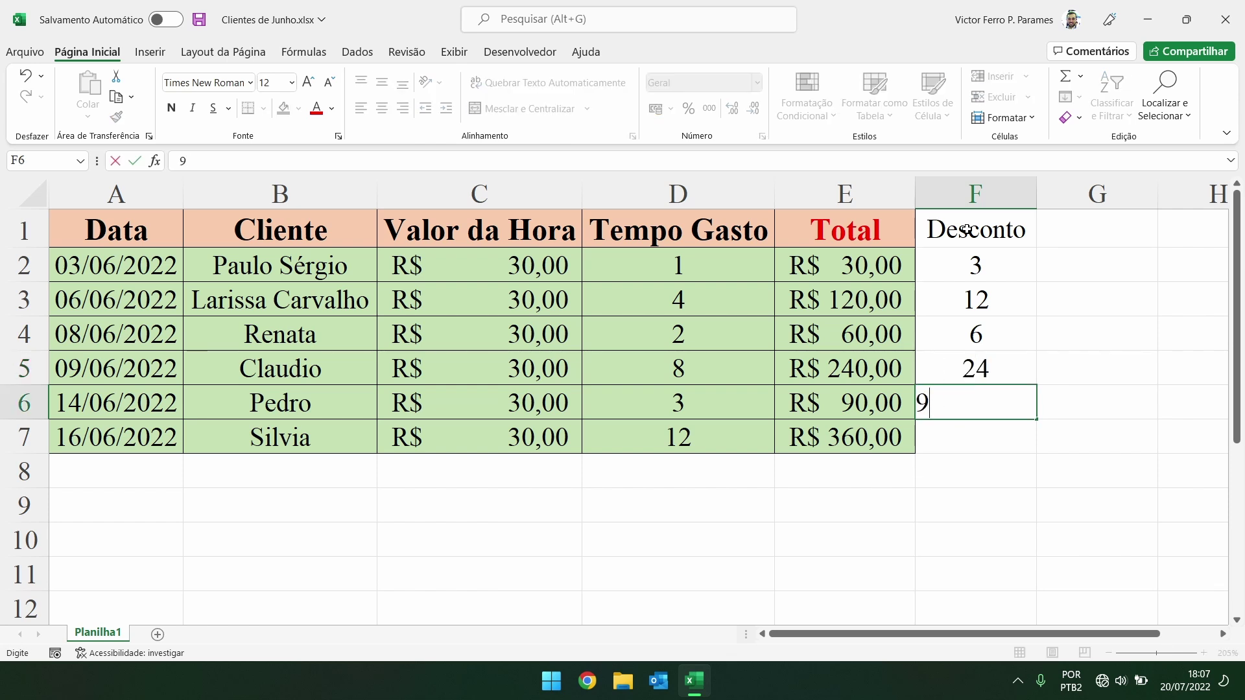
key("Return")
type("3")
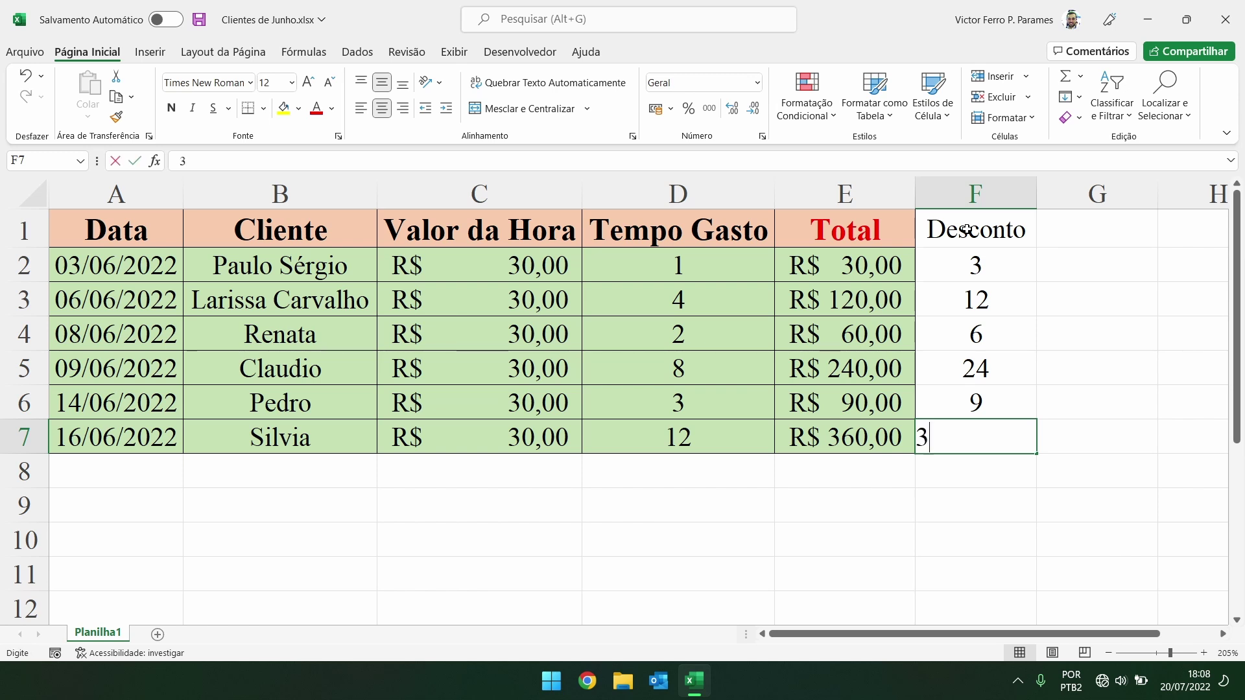
type("6")
key("Return")
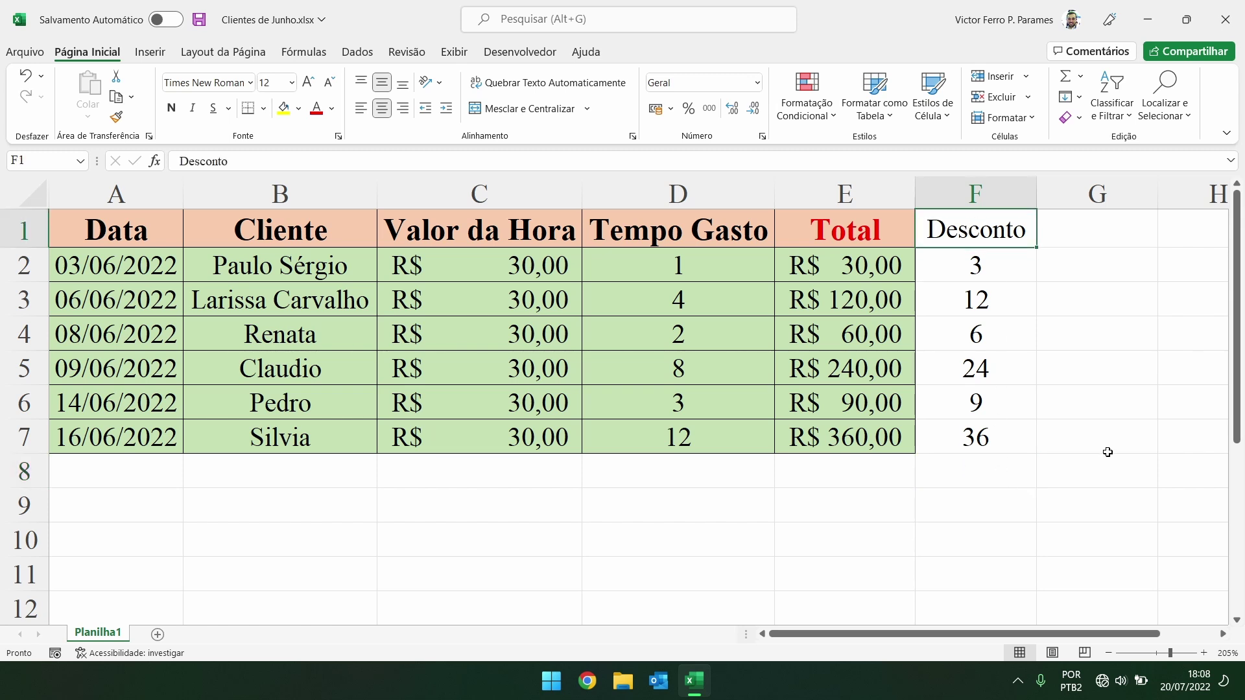
right_click(994, 498)
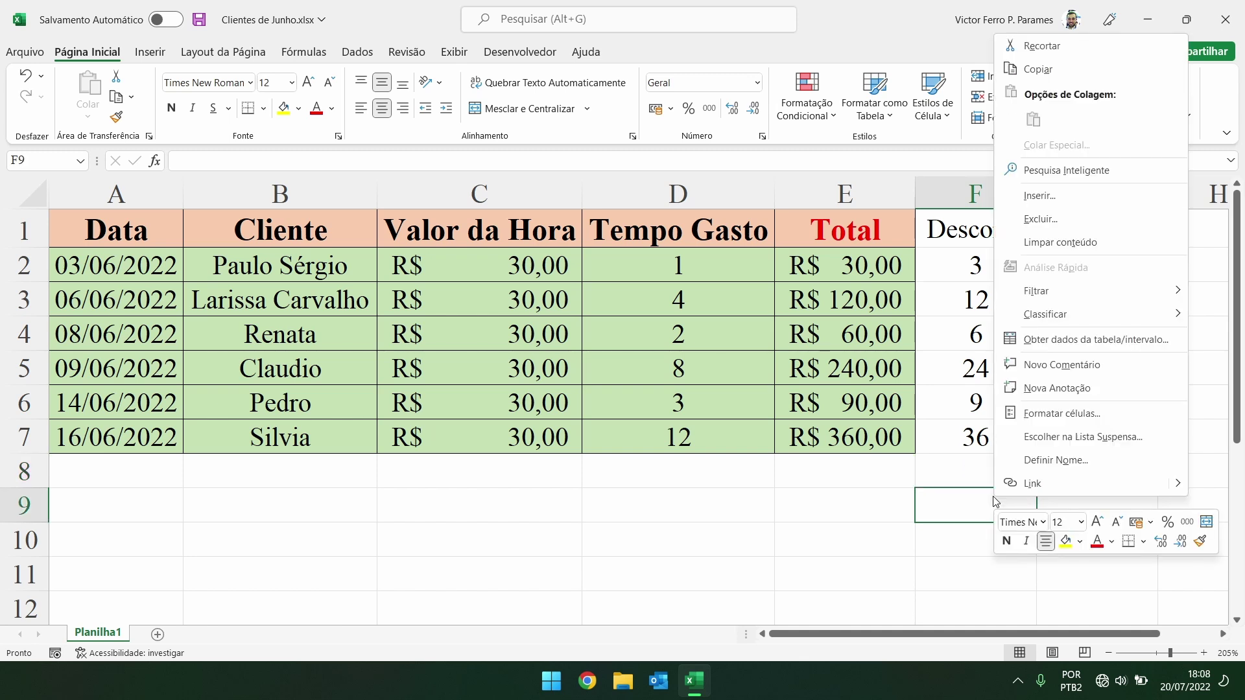
left_click(918, 496)
left_click(927, 481)
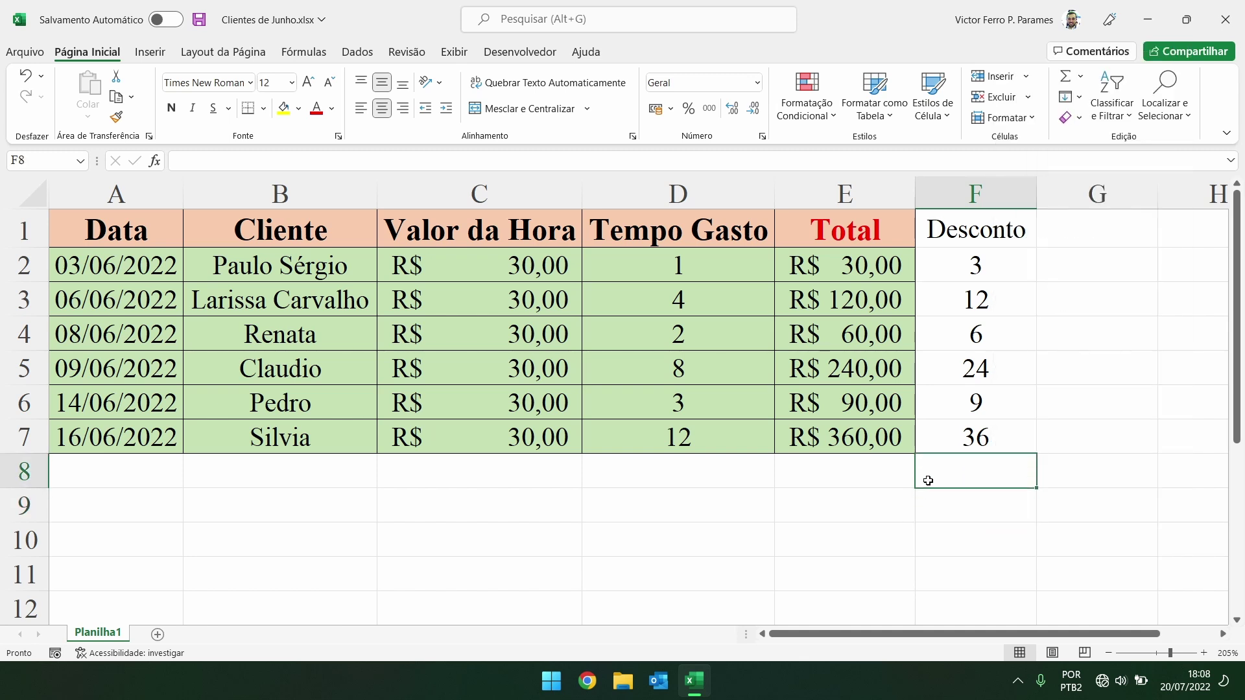
- Fill the Desconto heading in F1 with the light orange of the other headings and make it bold
left_click(954, 236)
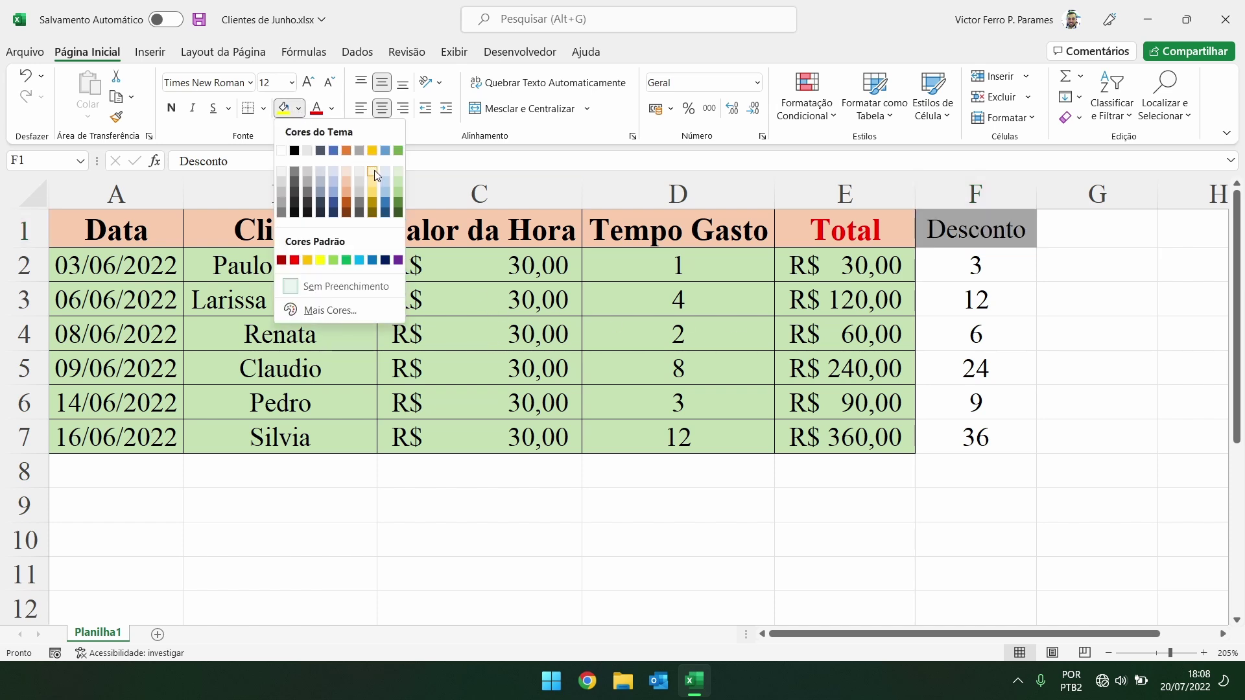
left_click(345, 178)
left_click(1064, 272)
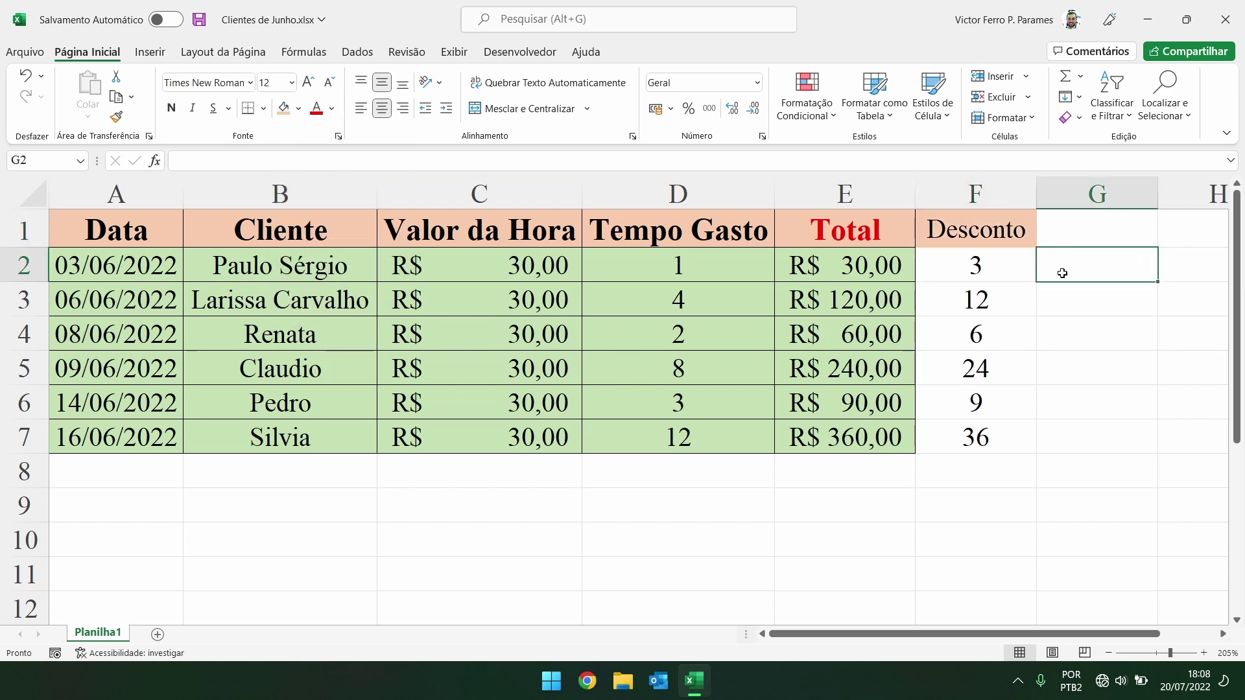
left_click(980, 230)
left_click(172, 108)
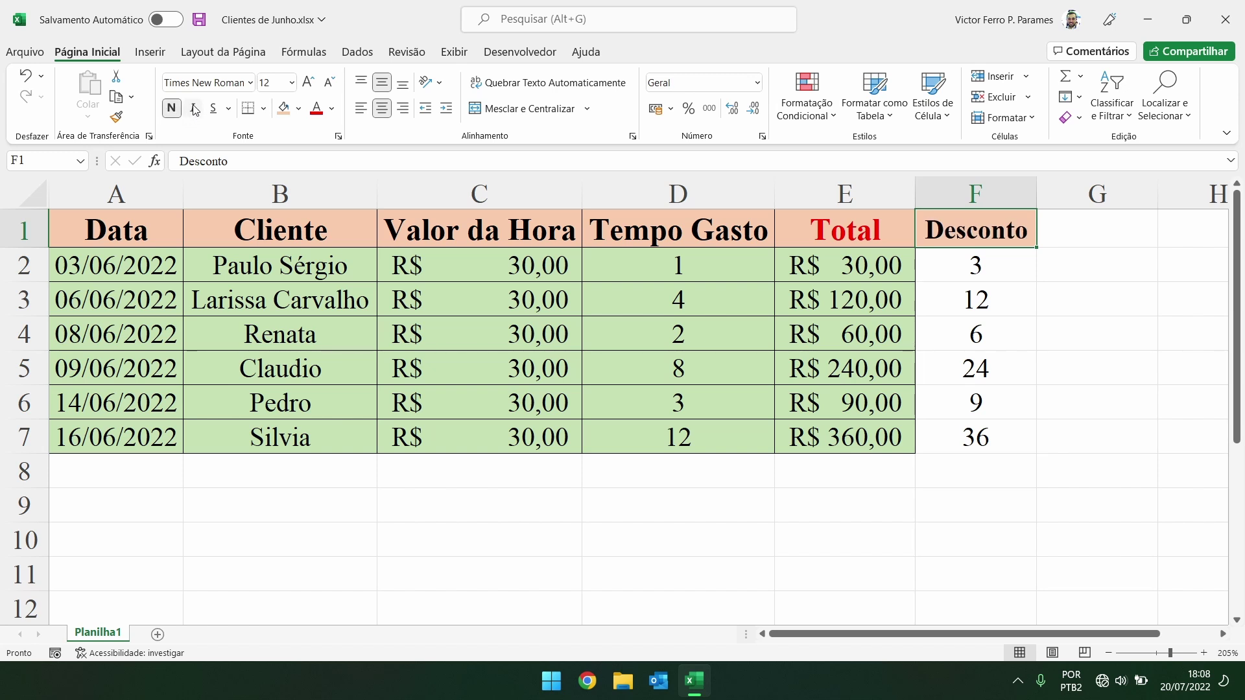
- Try italic, single underline and double underline on the Desconto heading, and remove them again, leaving only bold
left_click(194, 108)
left_click(194, 109)
left_click(194, 108)
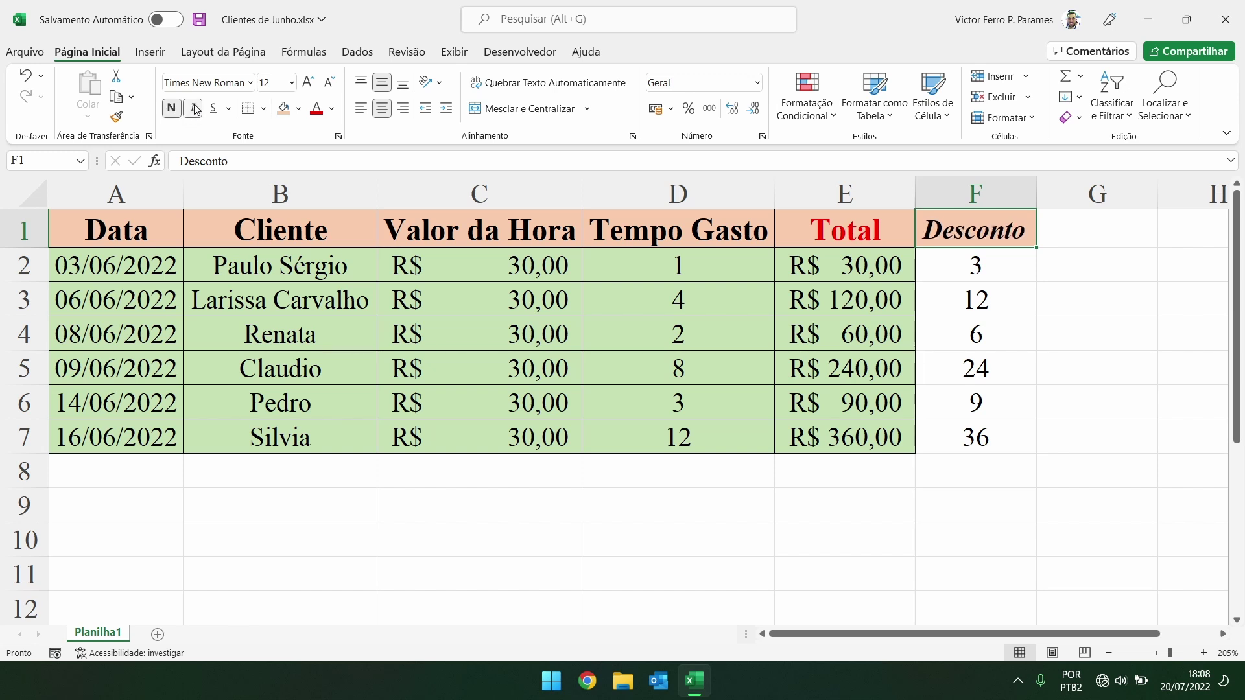
left_click(213, 108)
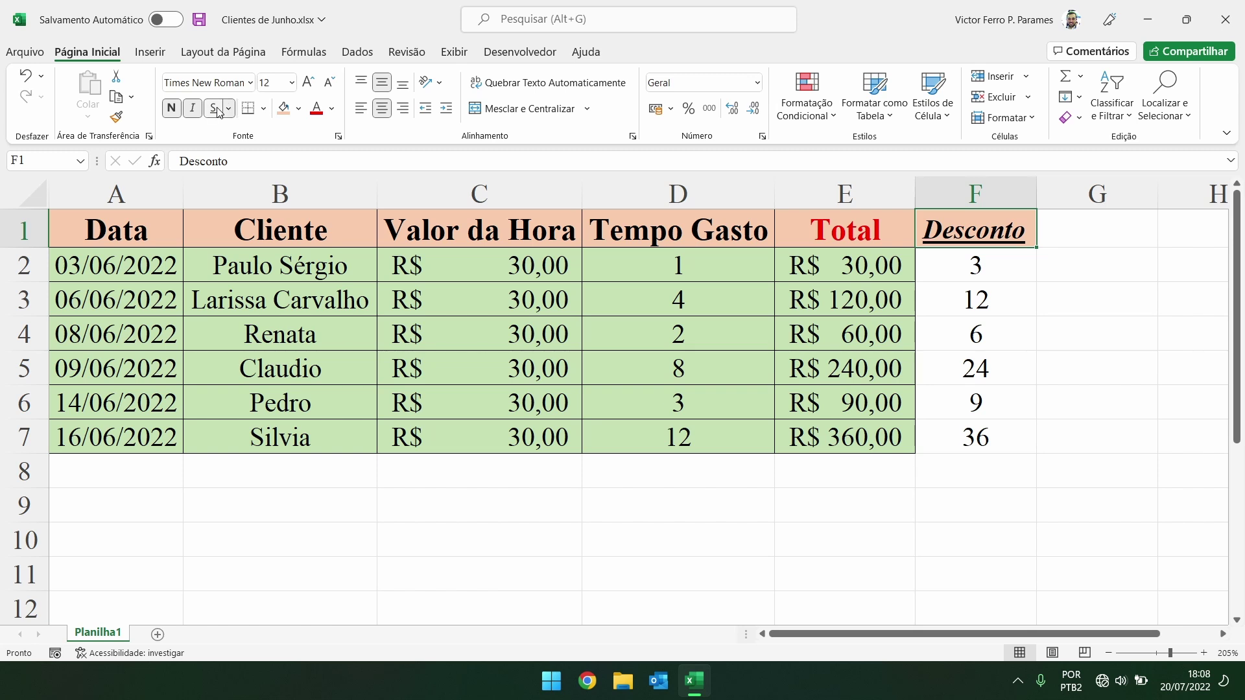
left_click(228, 110)
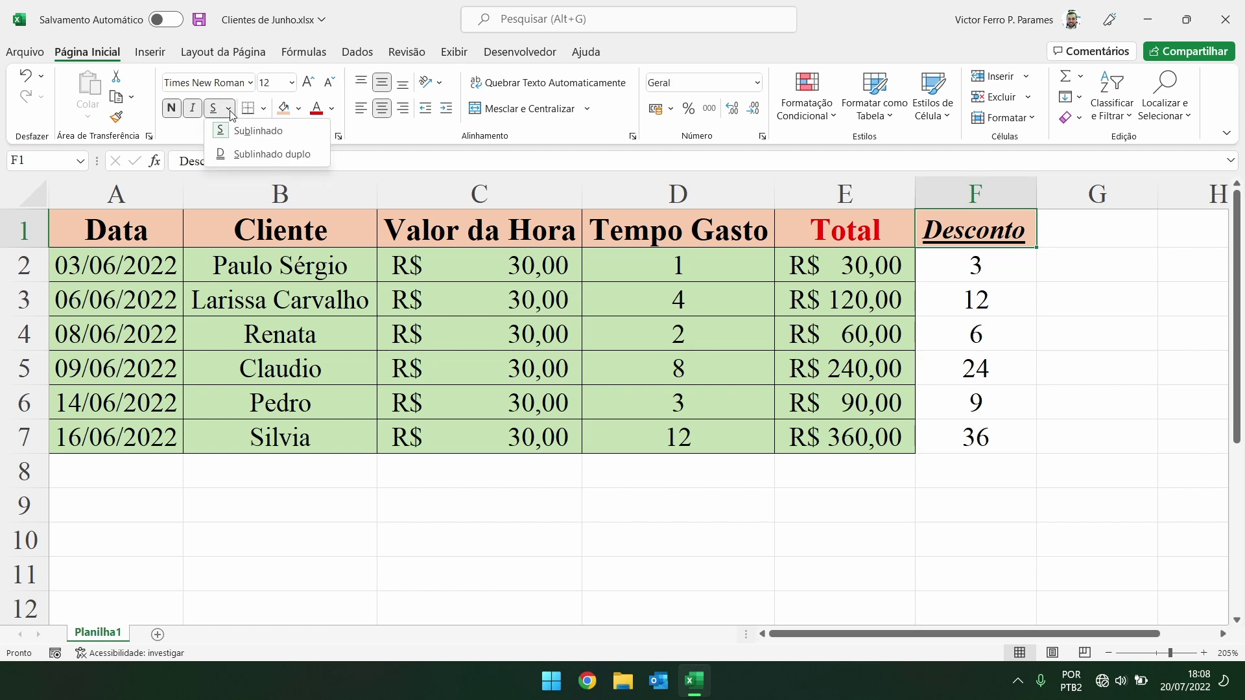
left_click(262, 156)
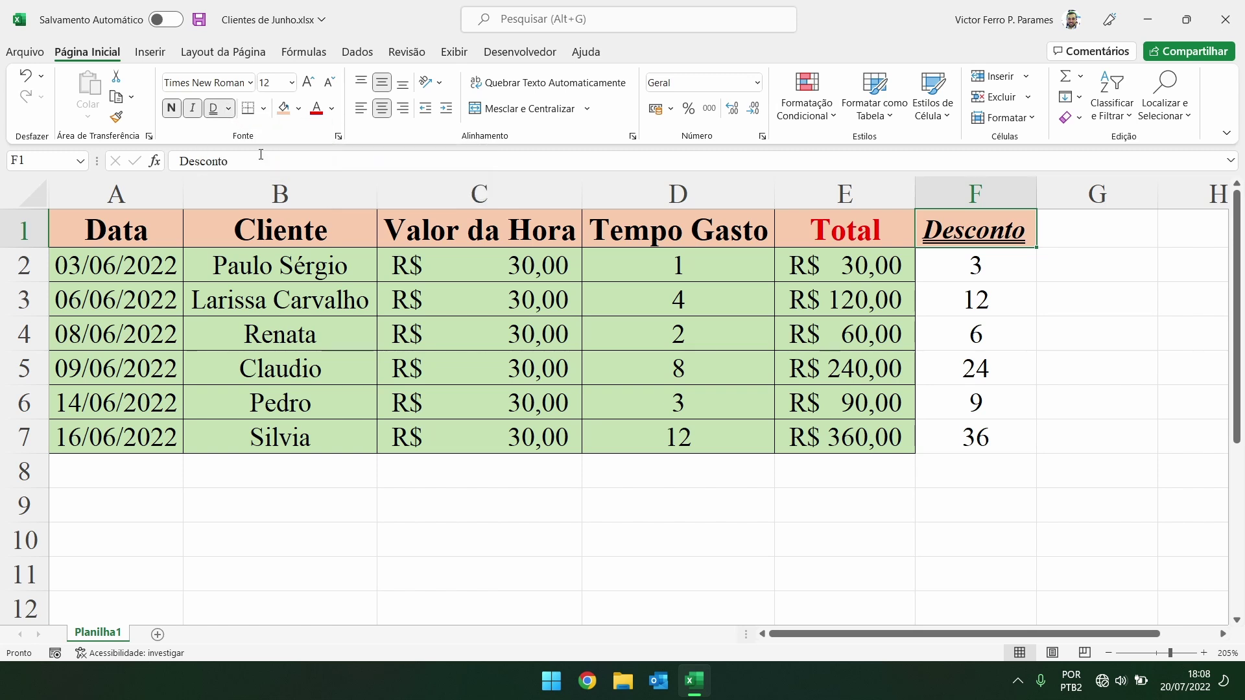
left_click(214, 108)
left_click(195, 109)
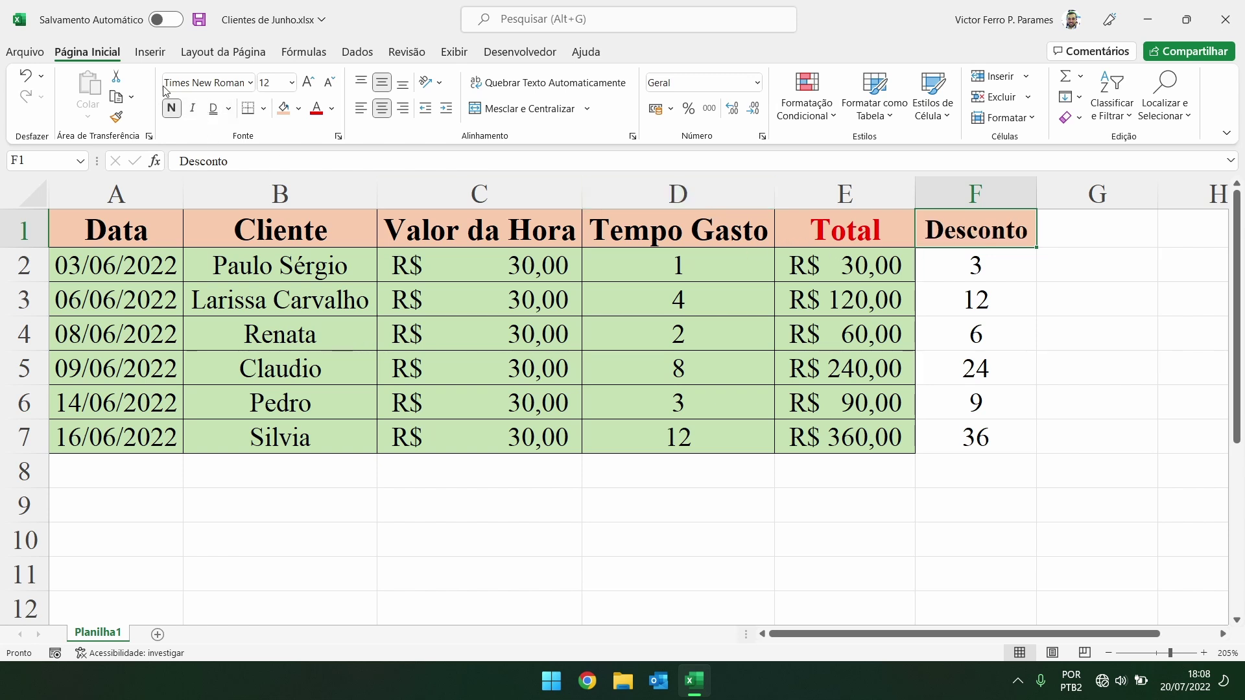
- Increase the Desconto heading's font size to 14 and auto-fit the width of column F
left_click(309, 83)
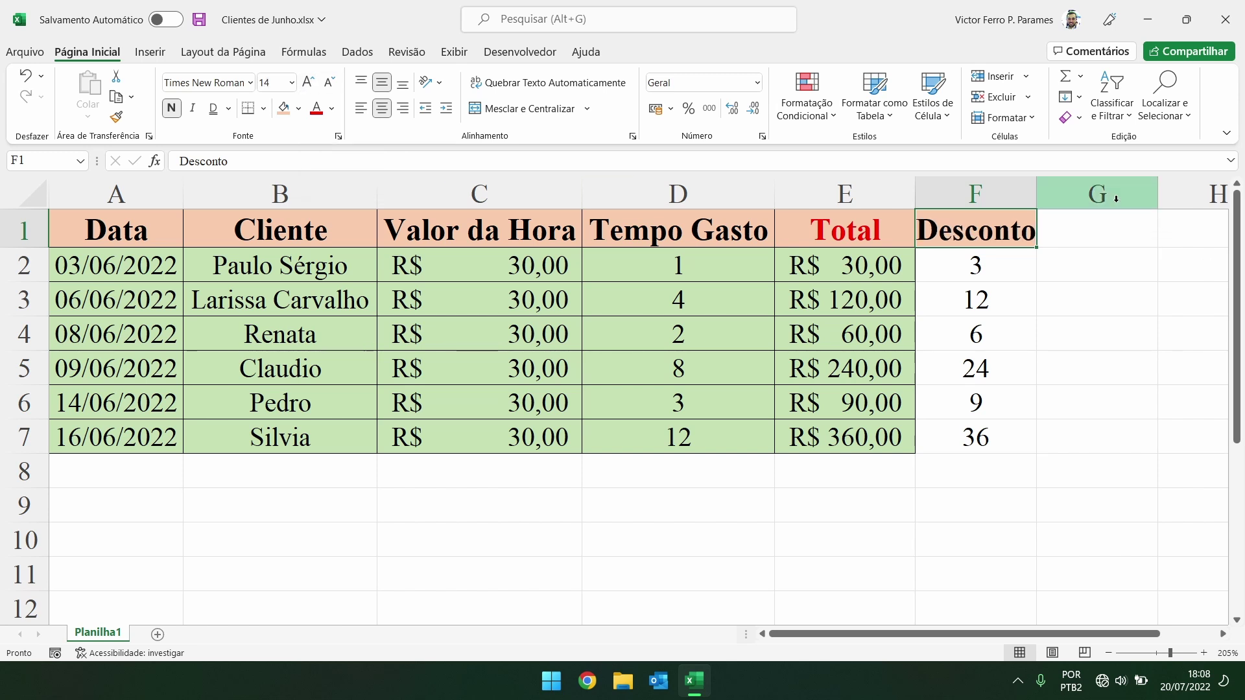
double_click(1036, 193)
left_click(1124, 344)
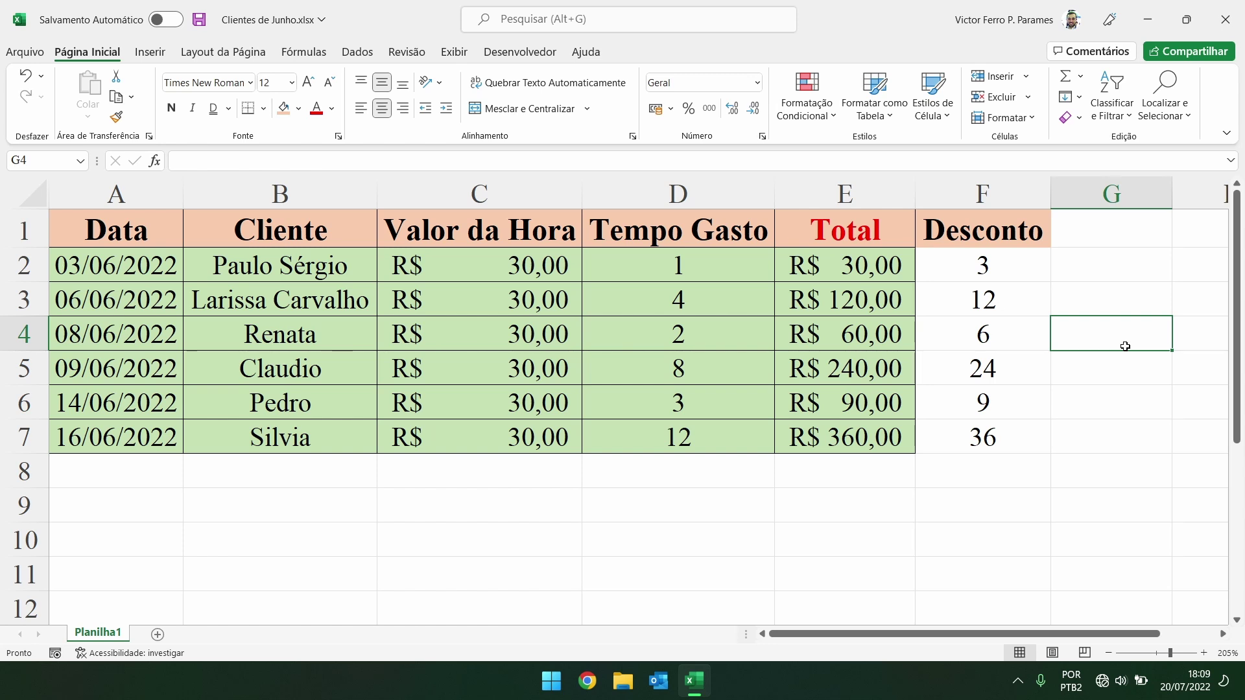
- Clear the text in the formatted heading cell F1 and enter Desconto there again
left_click(1005, 225)
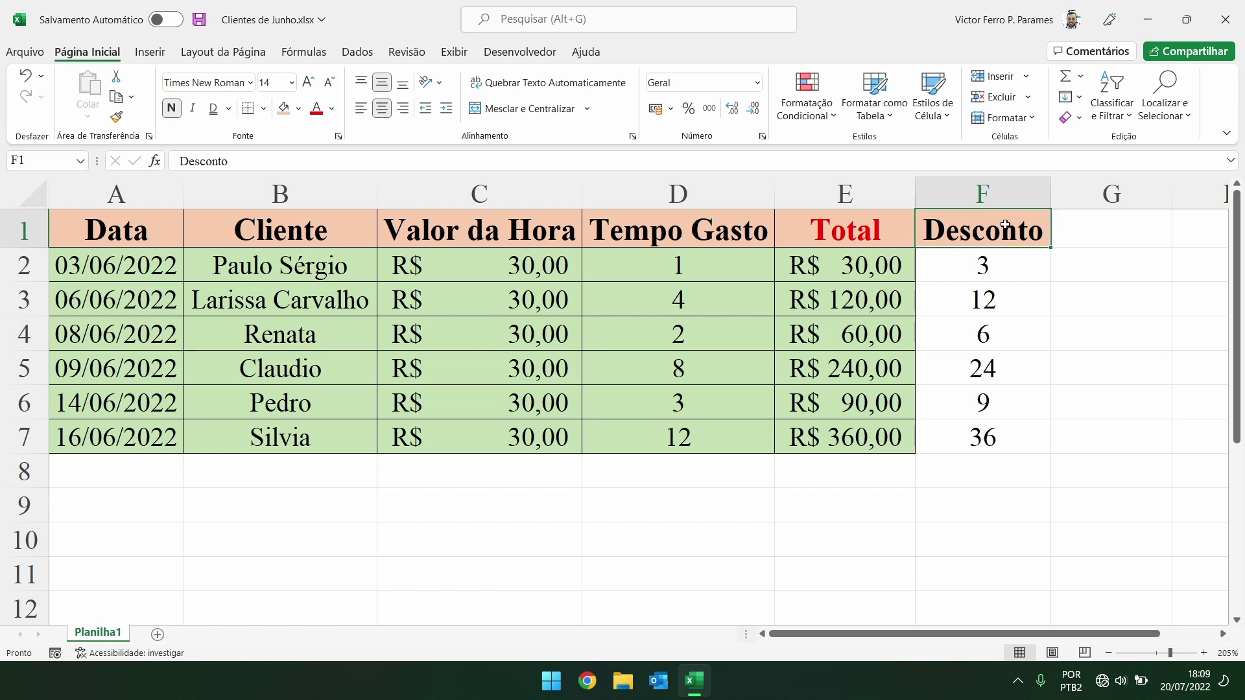
key("Delete")
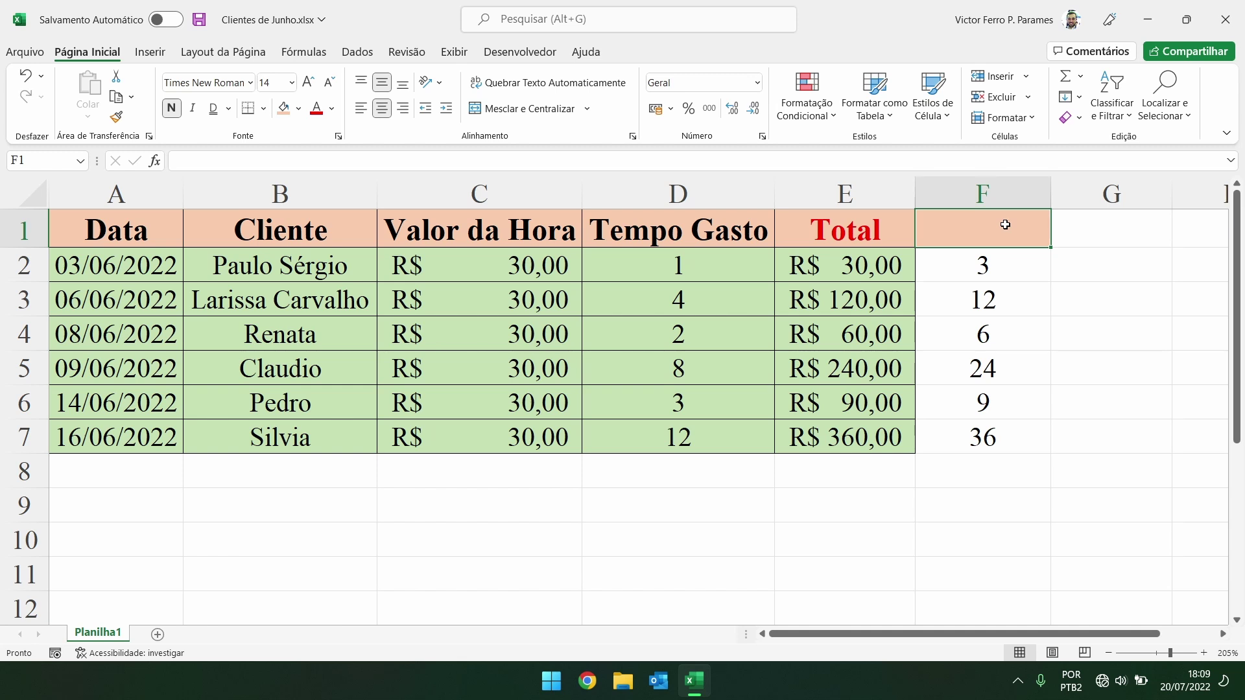
left_click(1106, 227)
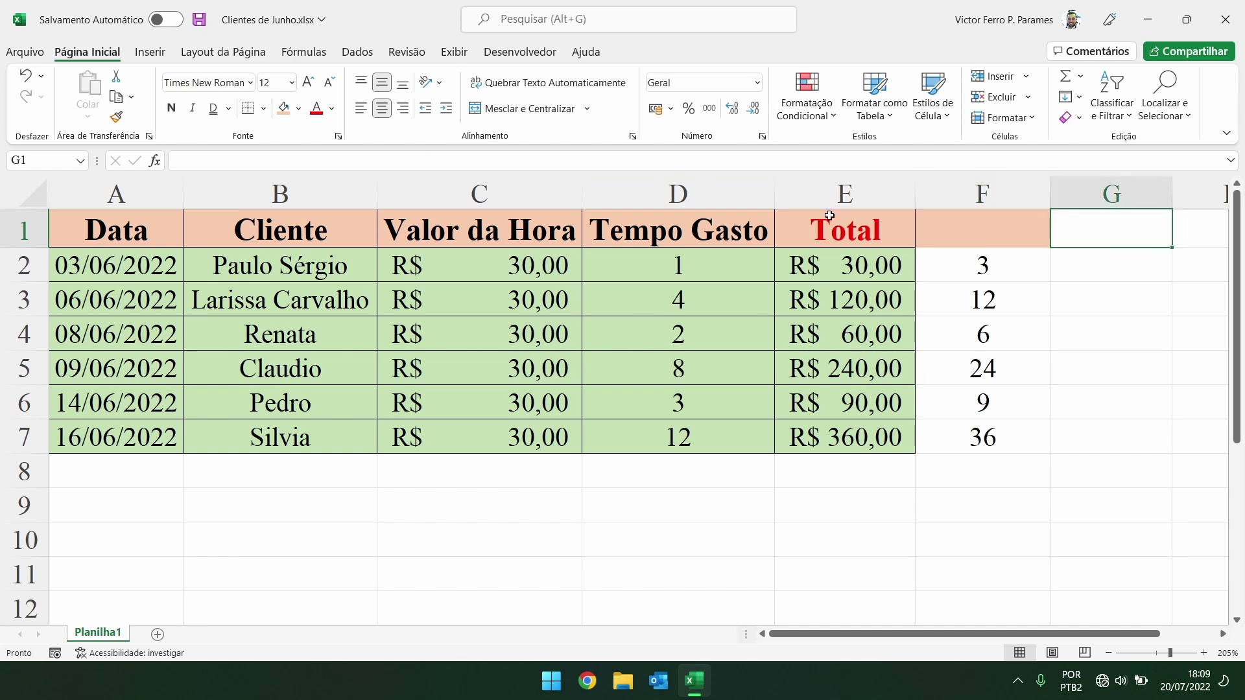
left_click(972, 238)
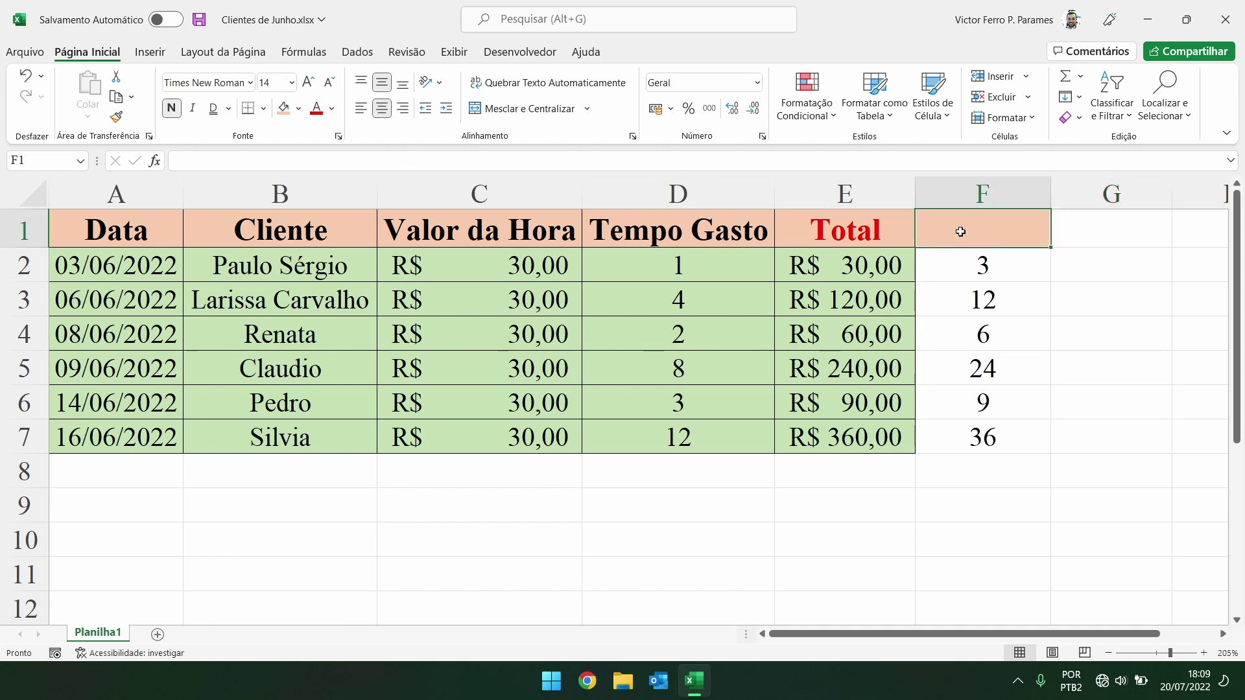
type("Desconto")
left_click(1039, 310)
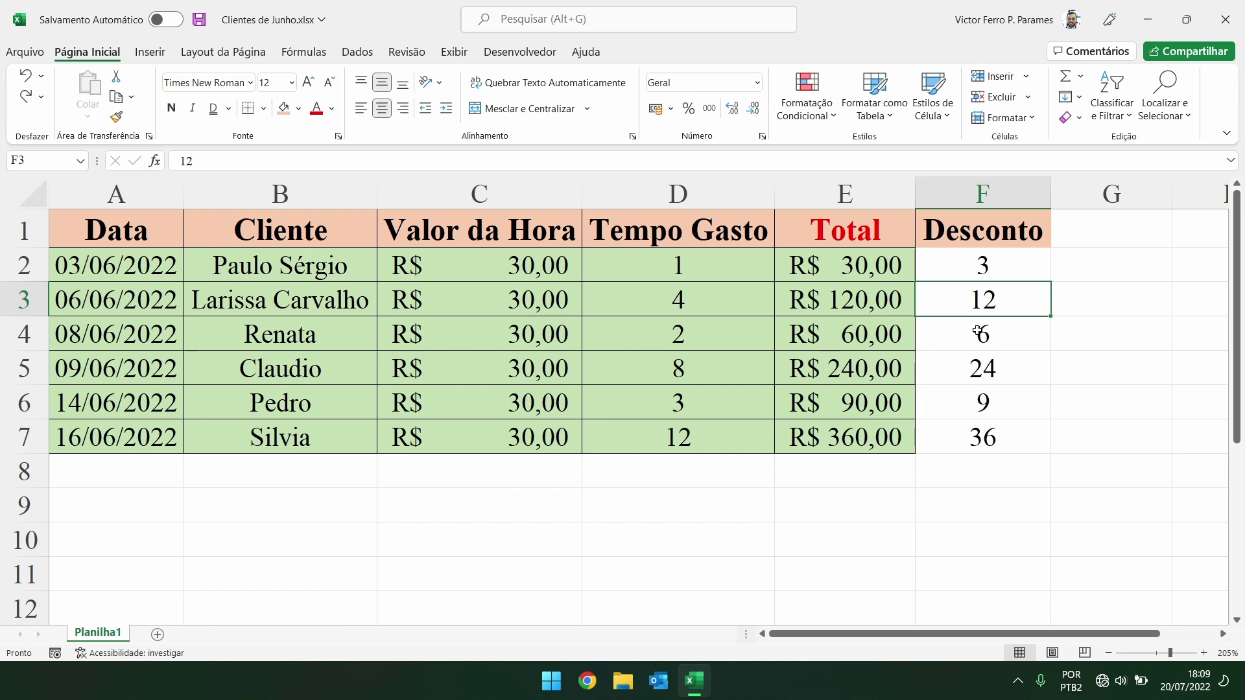
- Examine the formatting of the Valor da Hora column and the number formats available for C2, and compare them with the discounts in F2:F7
left_click(512, 226)
left_click_drag(513, 226, 492, 438)
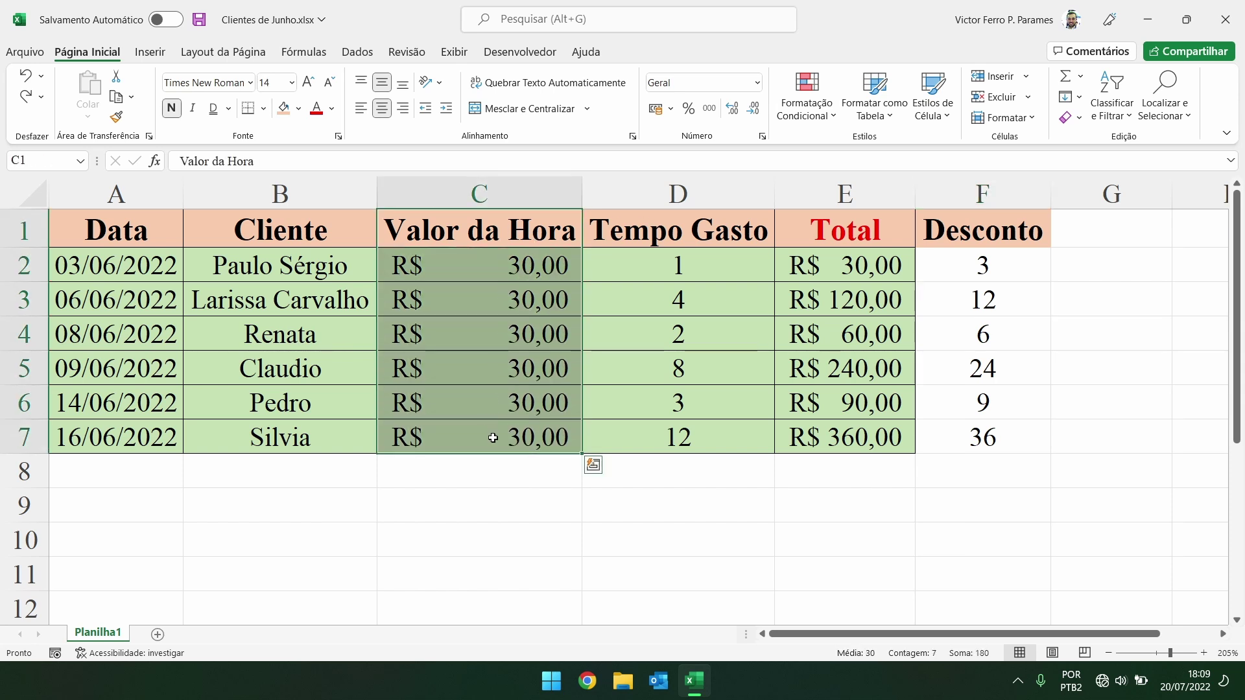
left_click(428, 219)
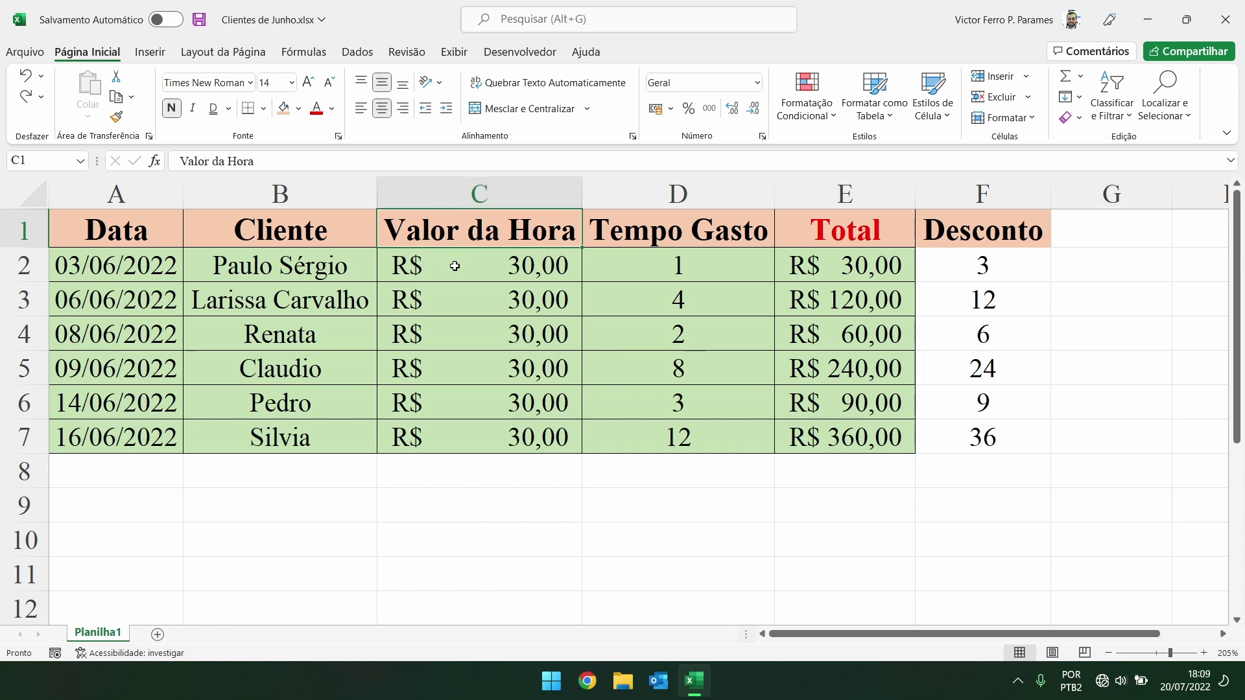
left_click_drag(453, 267, 450, 438)
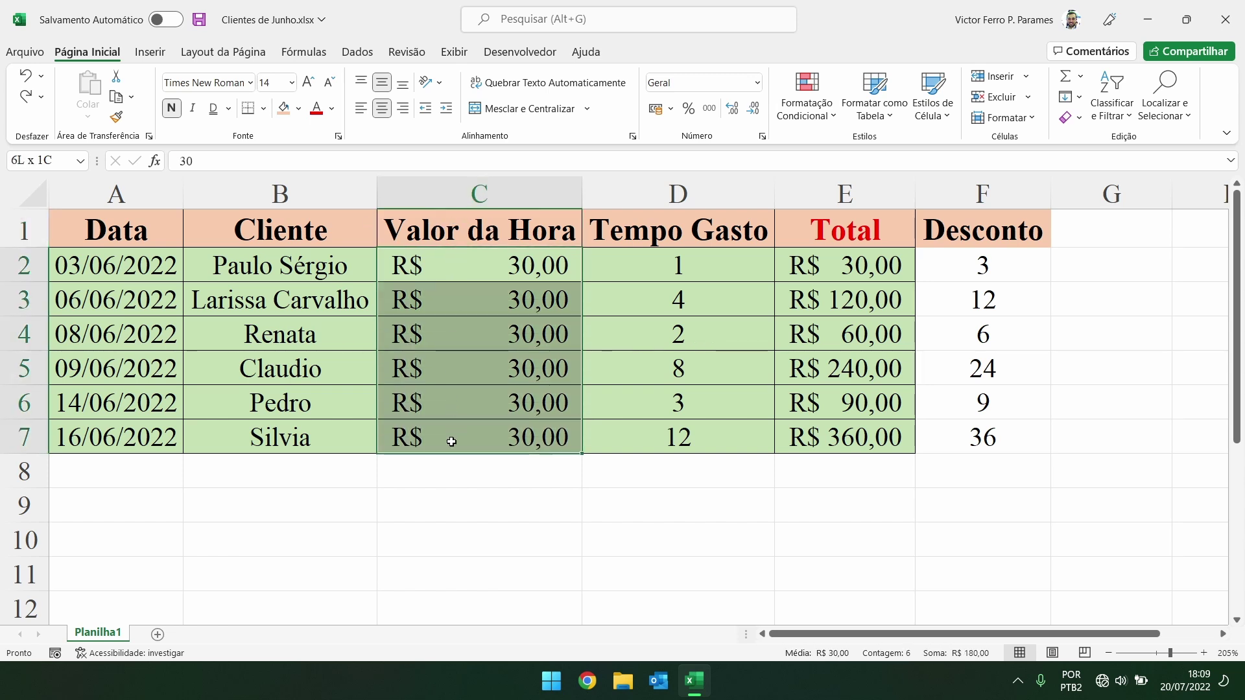
left_click(411, 259)
left_click(759, 84)
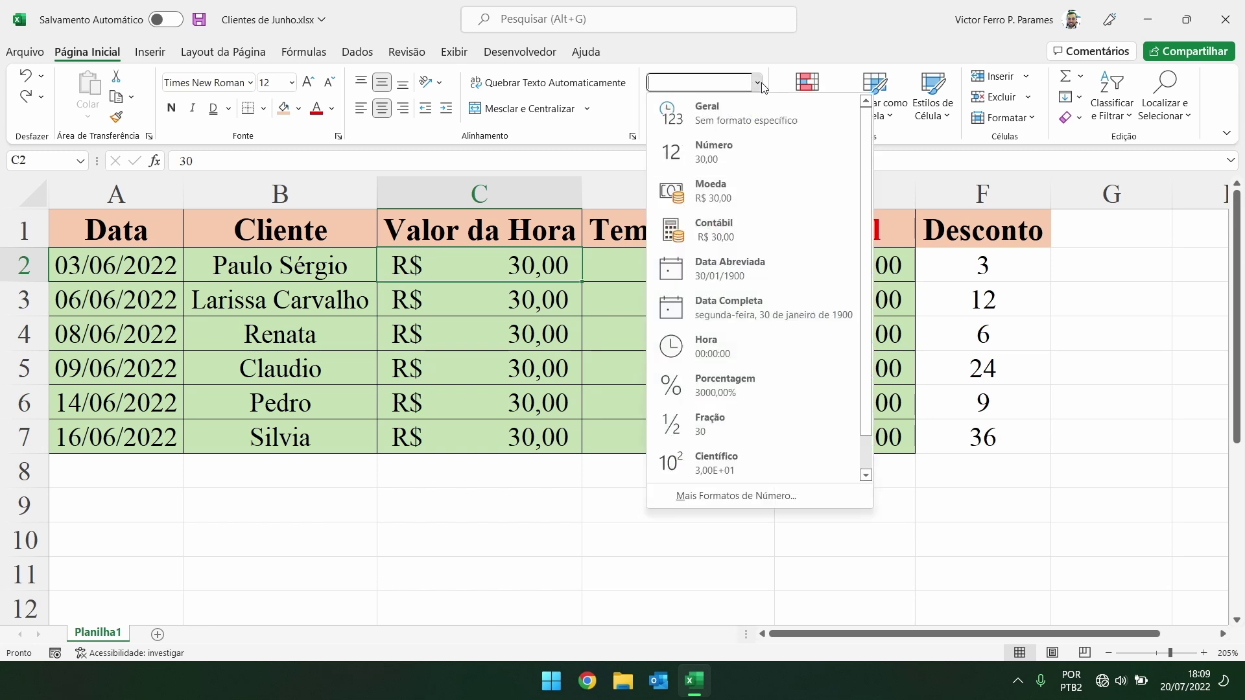
left_click(759, 85)
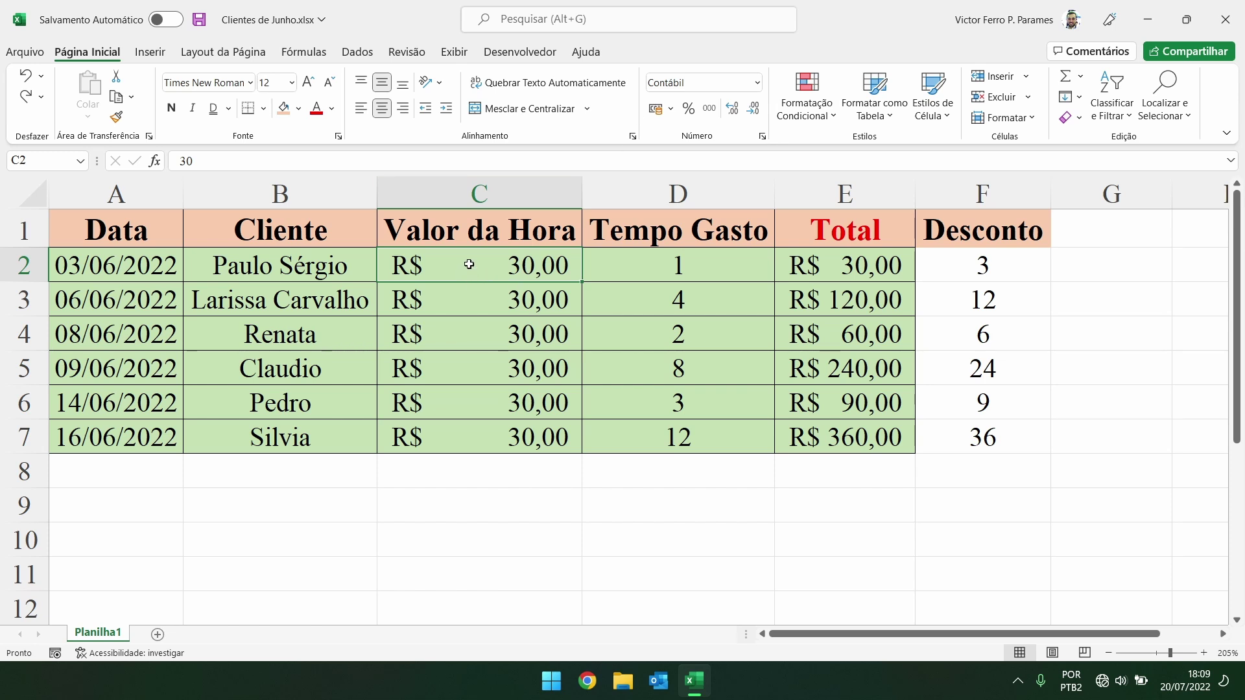
left_click_drag(471, 267, 476, 471)
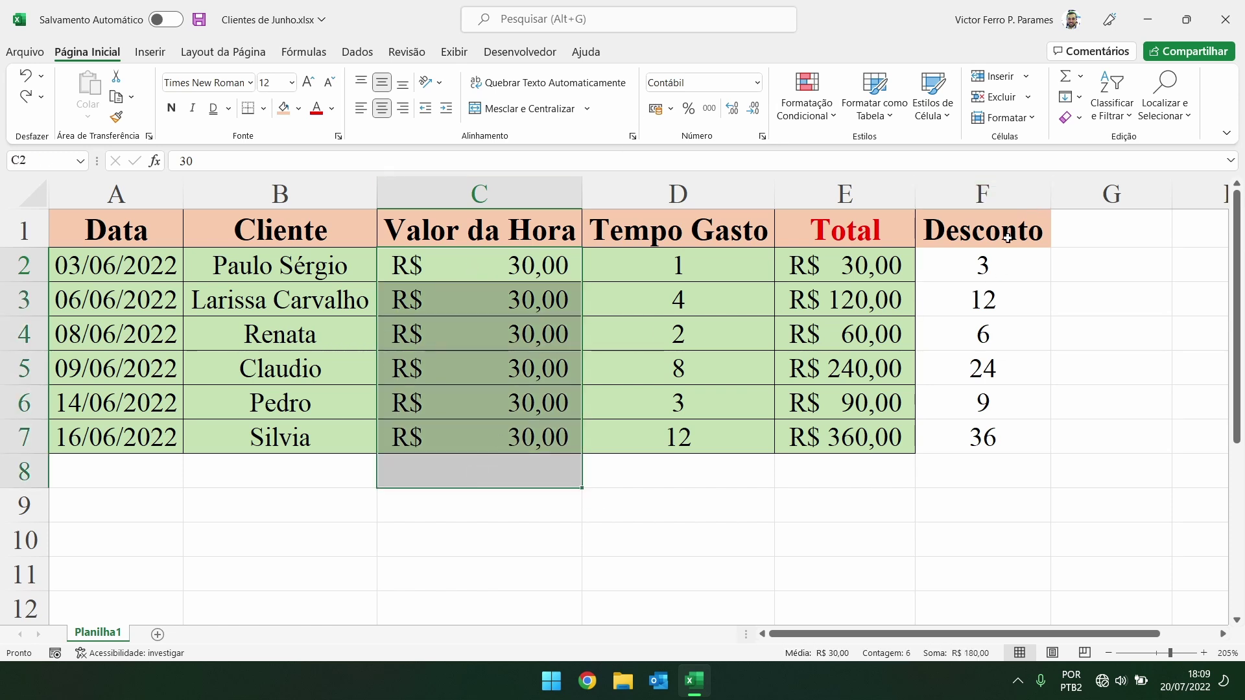
left_click_drag(988, 266, 974, 438)
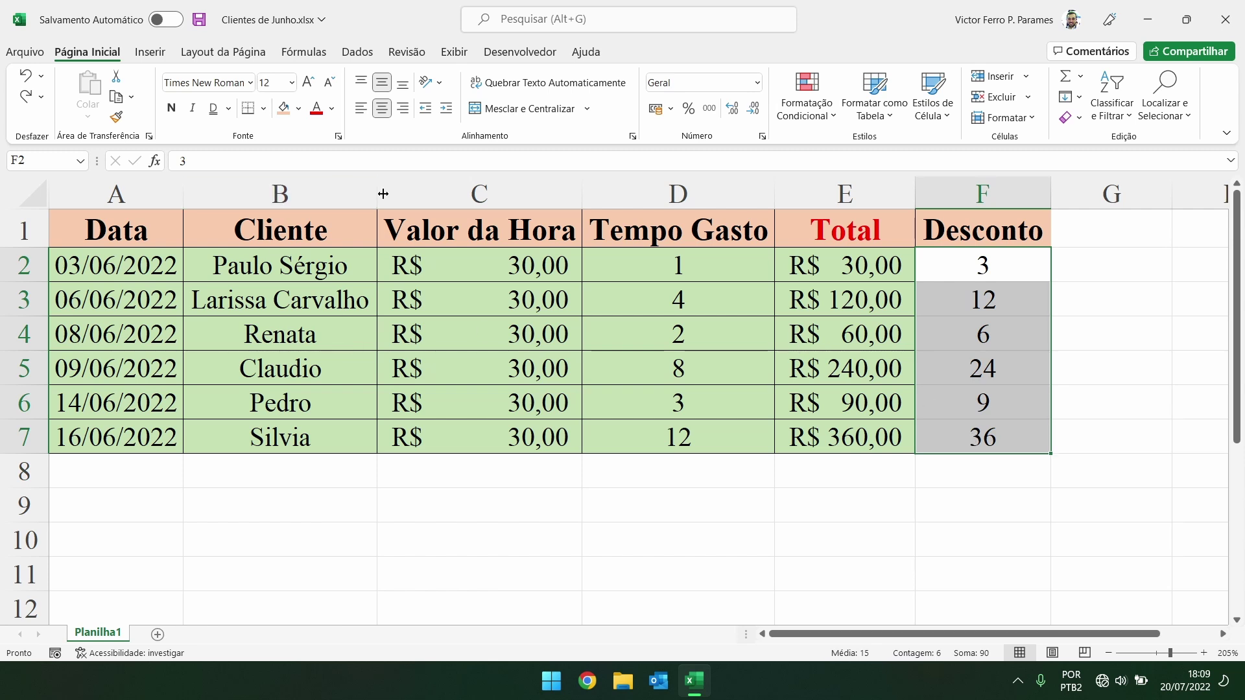
- Try copying the formatting of C1:C7 onto F1:F7 with Format Painter, and undo it
left_click_drag(479, 231, 514, 436)
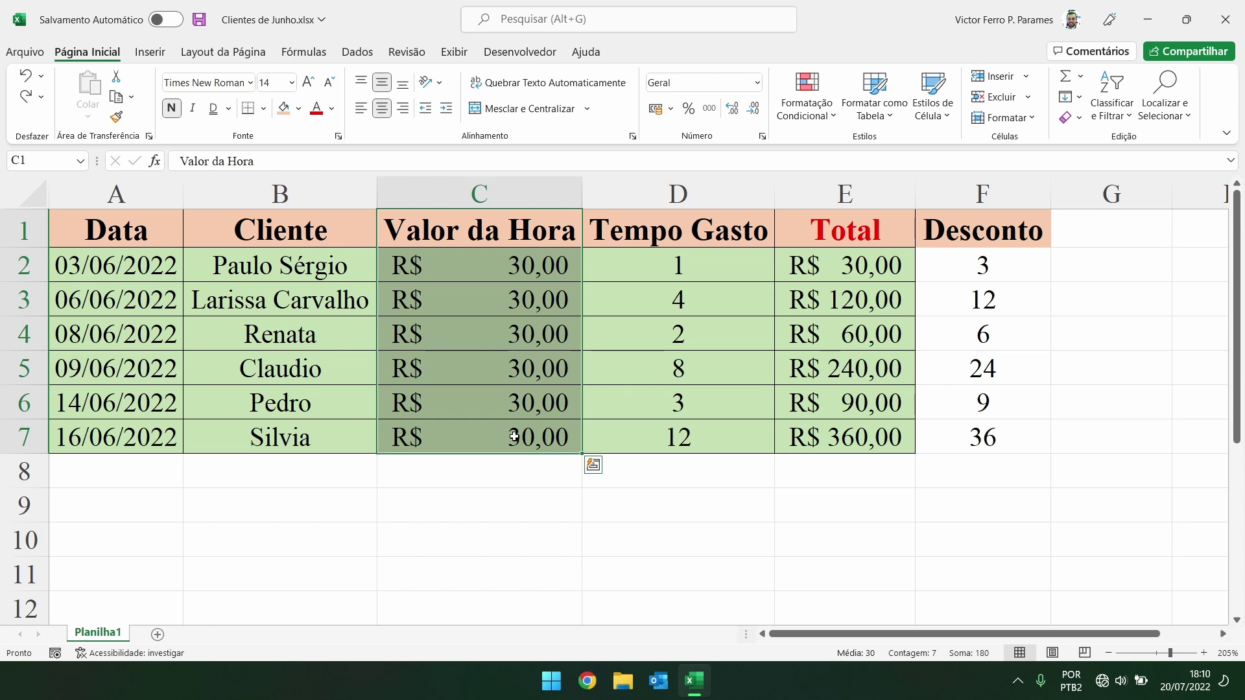
left_click(114, 118)
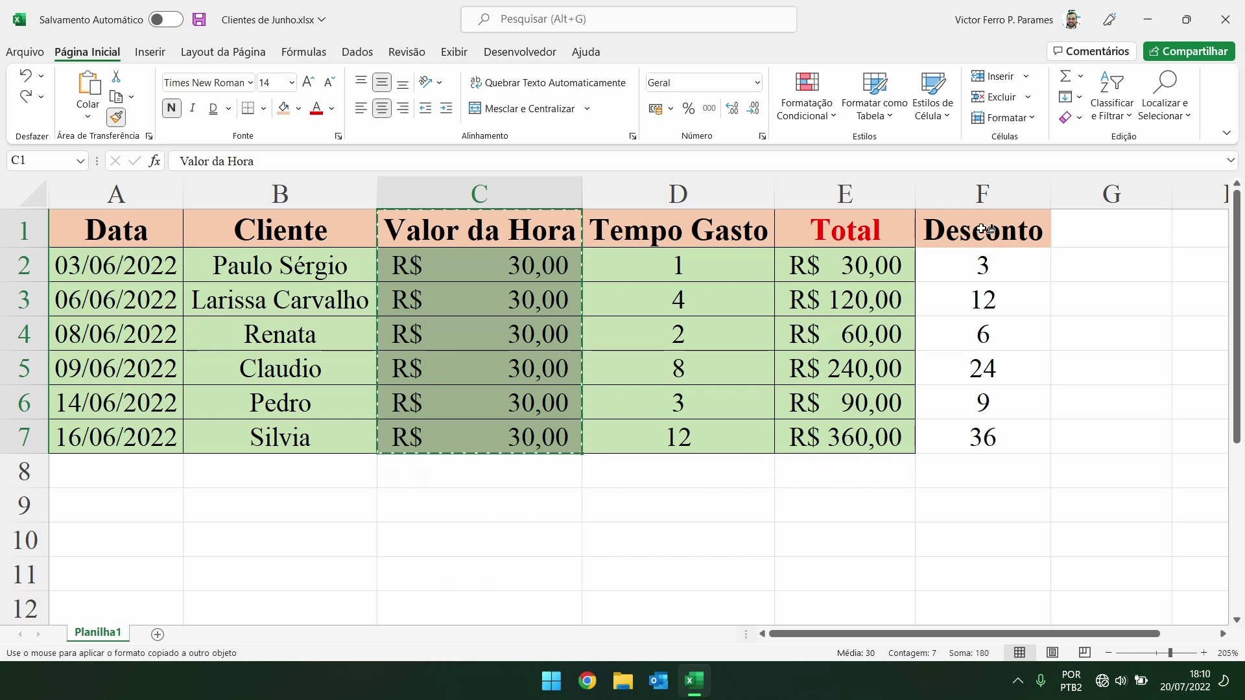
left_click_drag(985, 229, 980, 434)
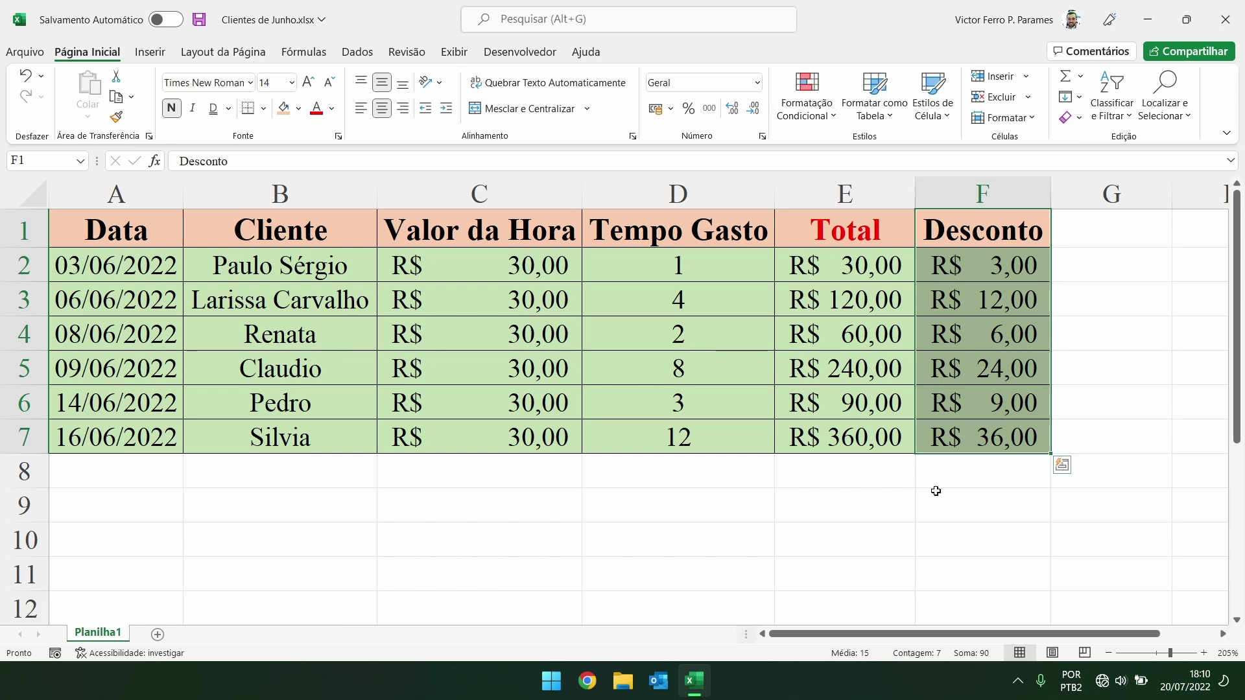
key("ctrl+z")
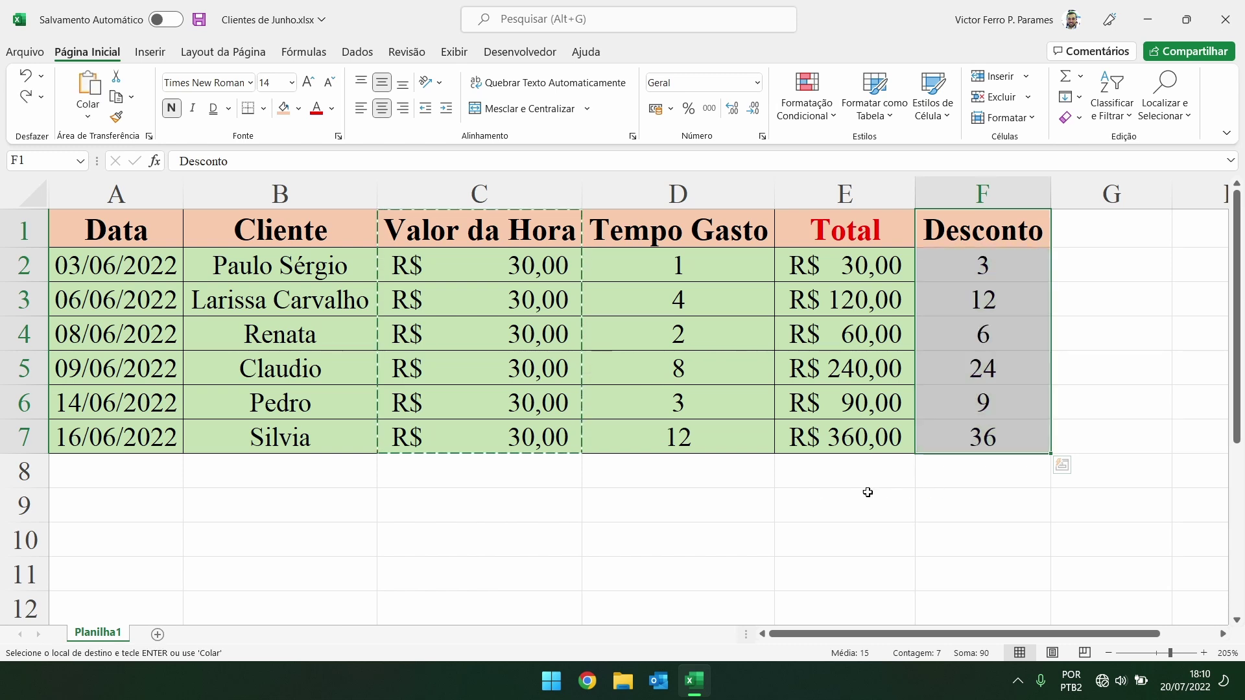
key("Escape")
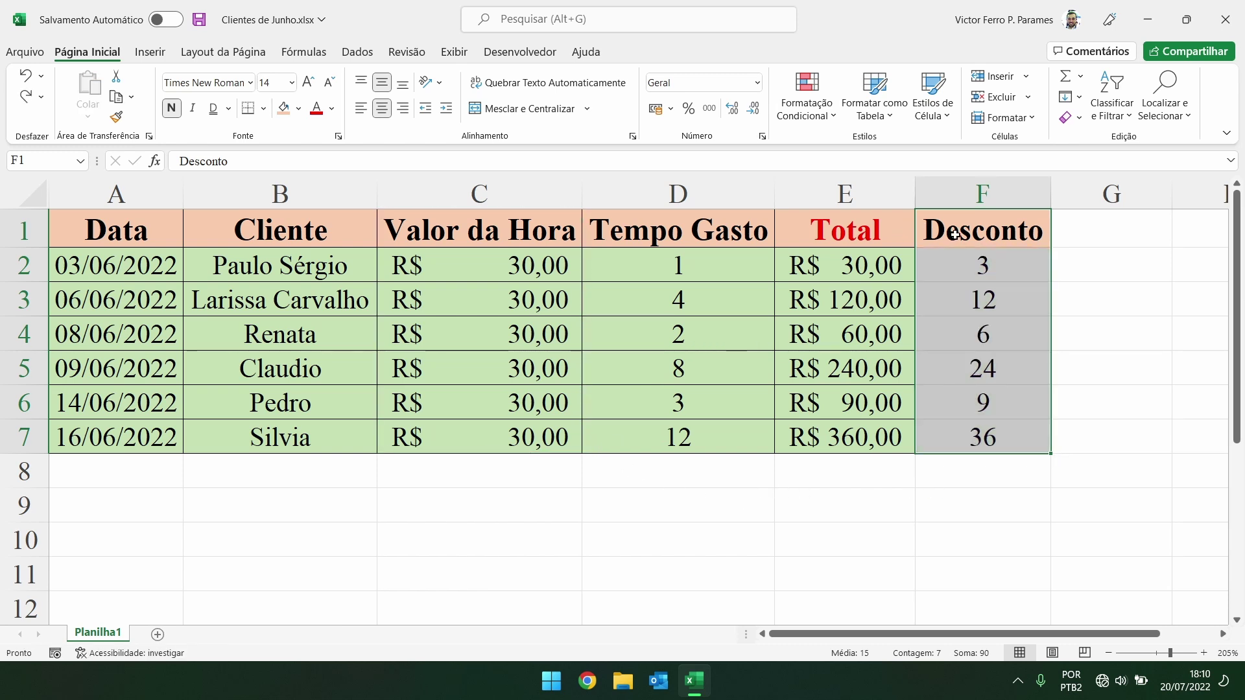
- Copy the formatting of C1:C7 onto the Desconto column F1:F7 with Format Painter
left_click(524, 221)
left_click_drag(524, 221, 519, 435)
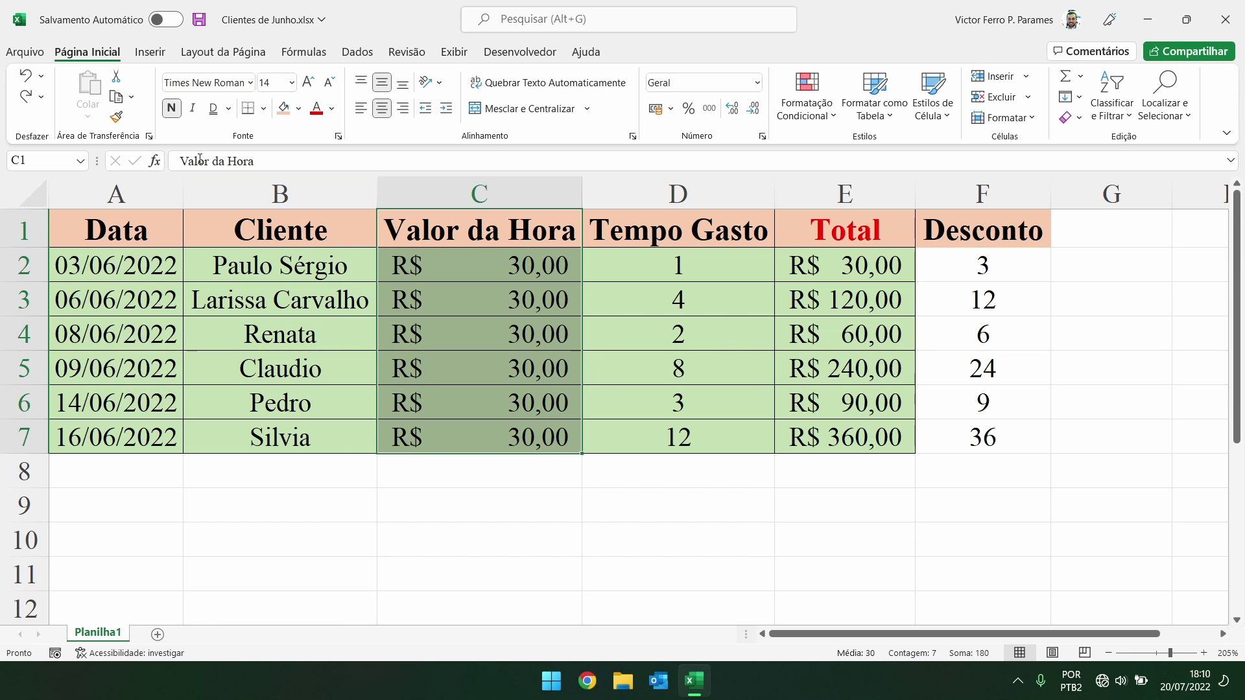
left_click(116, 117)
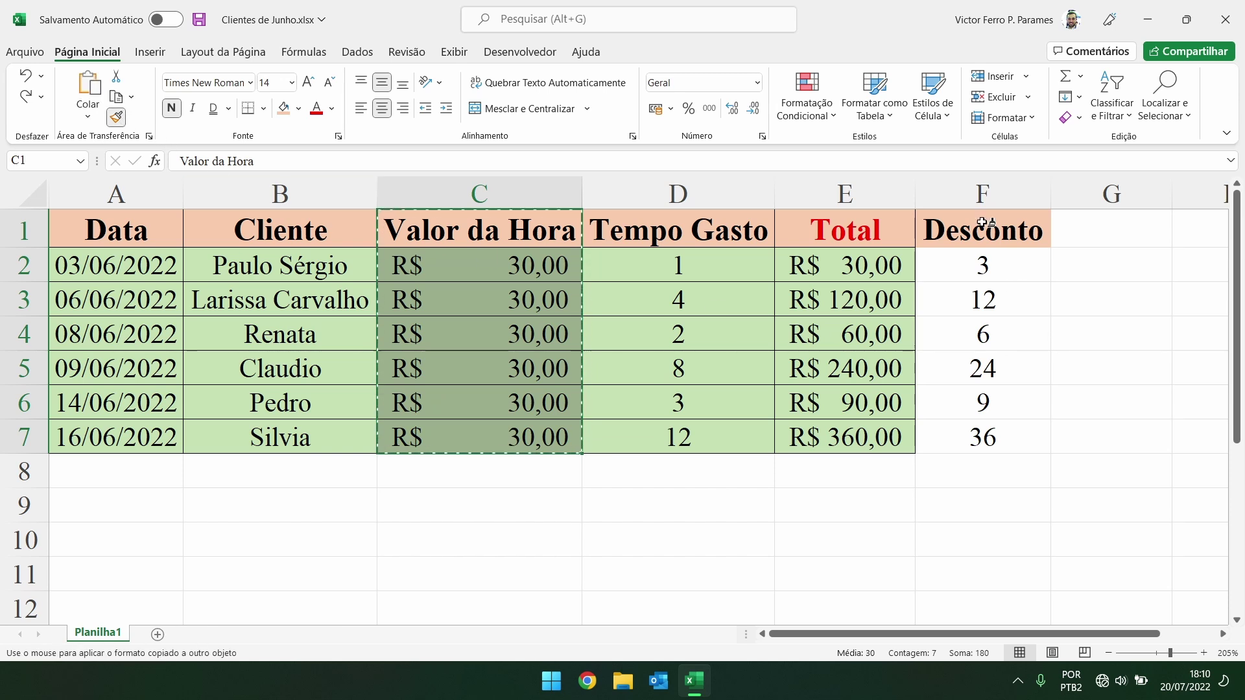
left_click(982, 220)
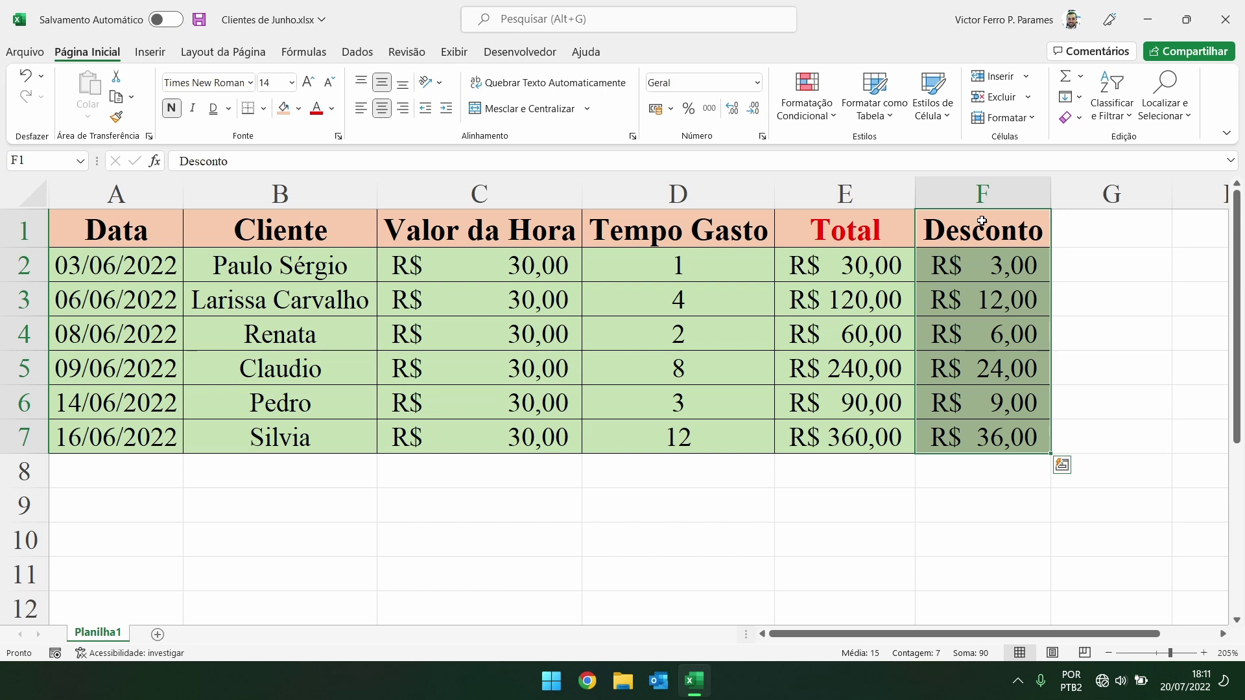
left_click(982, 221)
- Enter the heading Total Final in cell G1
left_click(1100, 235)
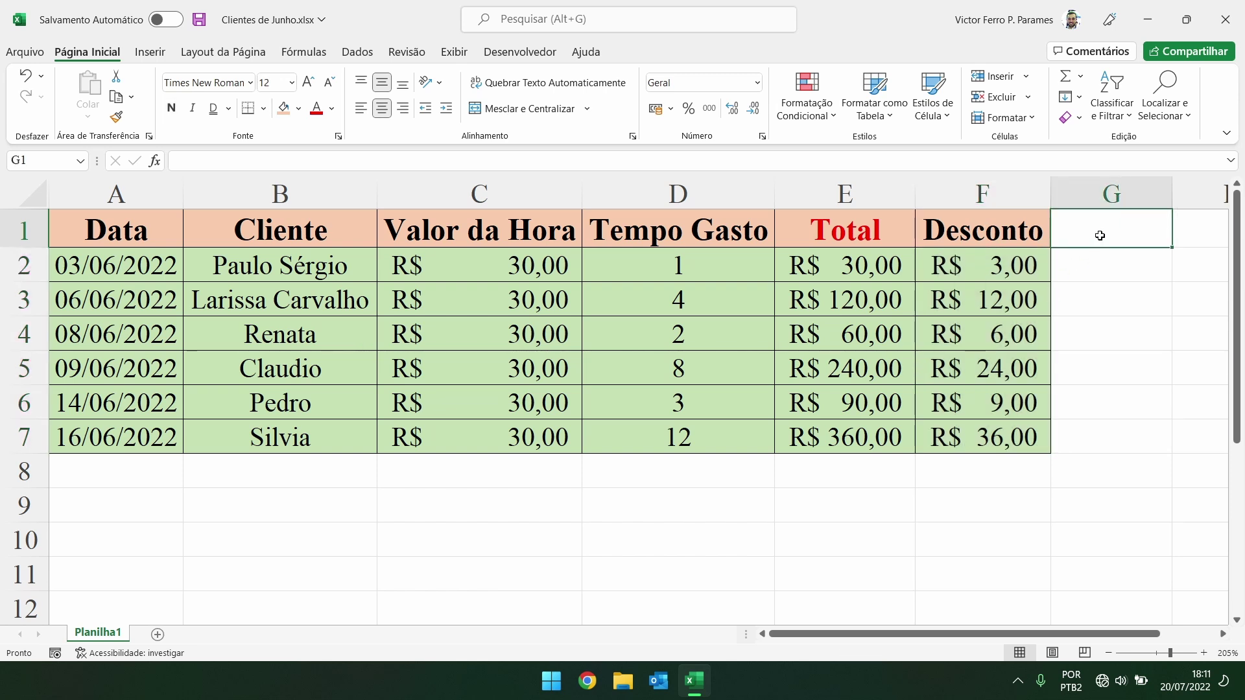
type("Total Final")
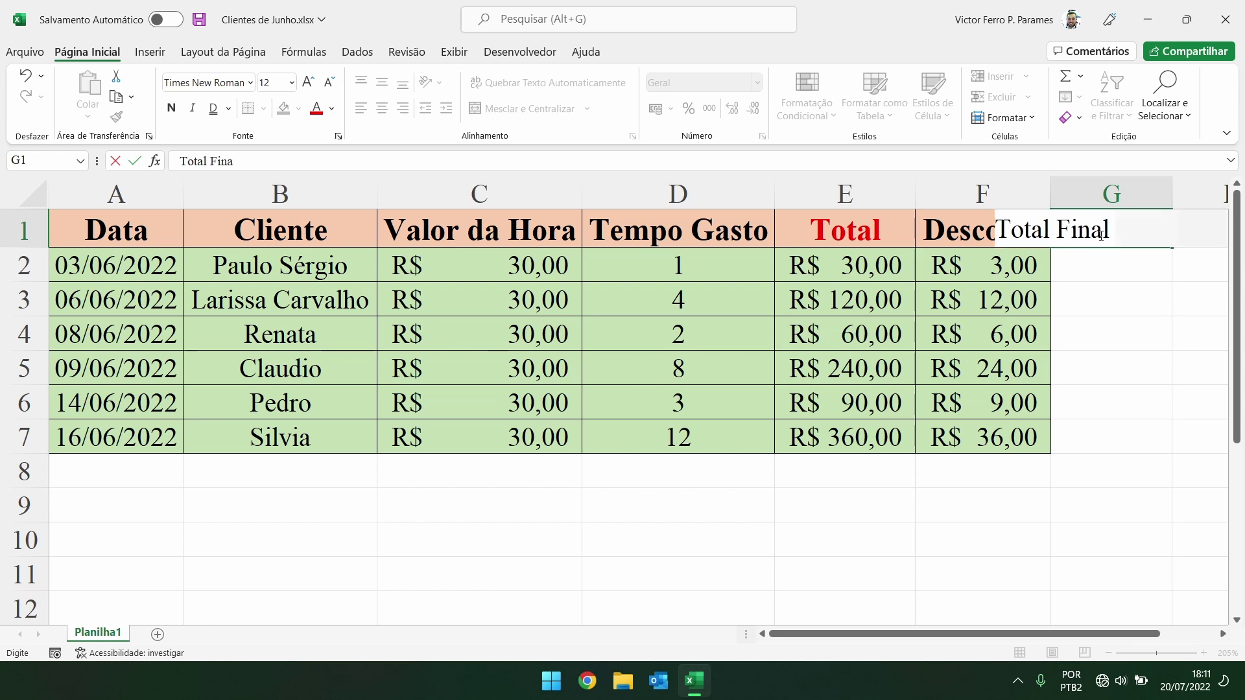
key("Return")
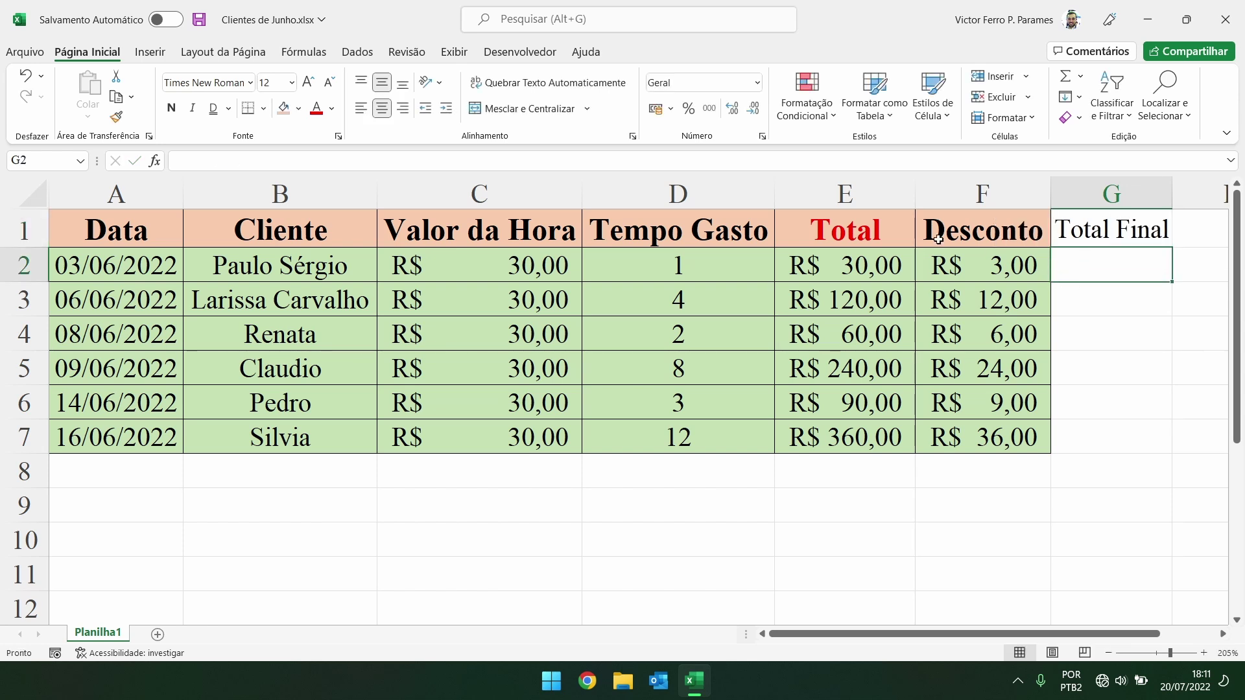
- Copy the formatting of the Total column E1:E7 onto G1:G7 with Format Painter and auto-fit the width of column G
left_click(830, 231)
mouse_move(831, 231)
left_mouse_down()
mouse_move(862, 403)
mouse_move(899, 446)
left_mouse_up()
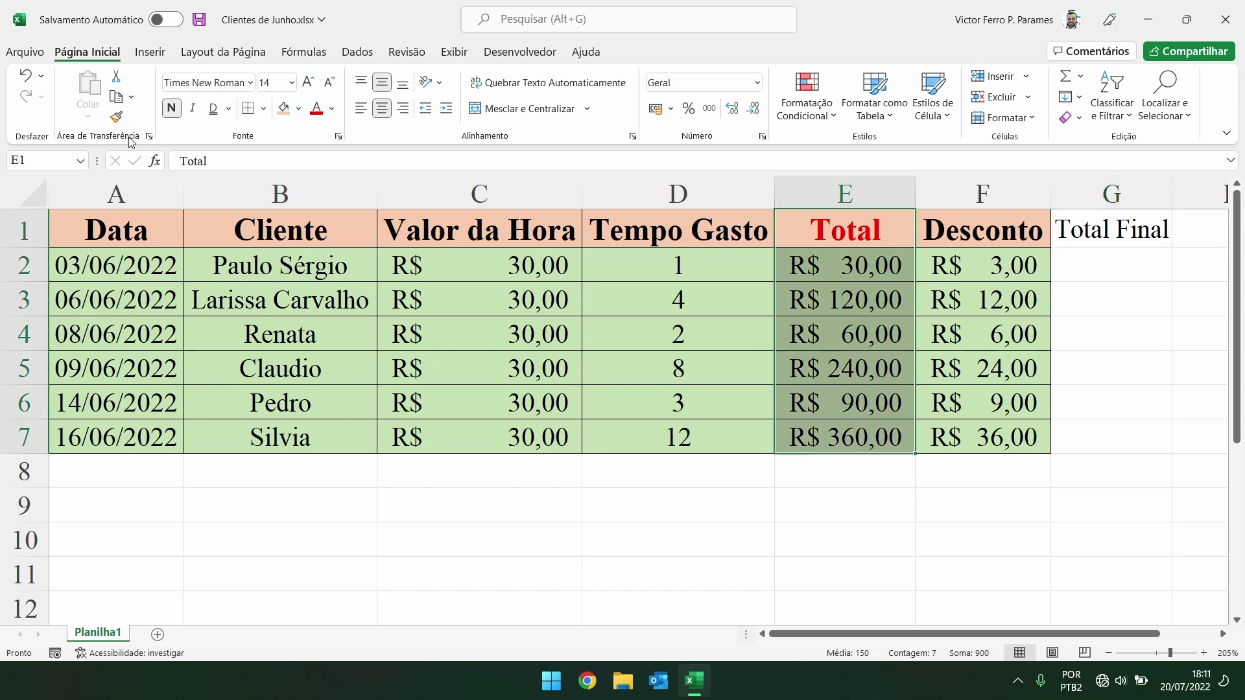
left_click(117, 120)
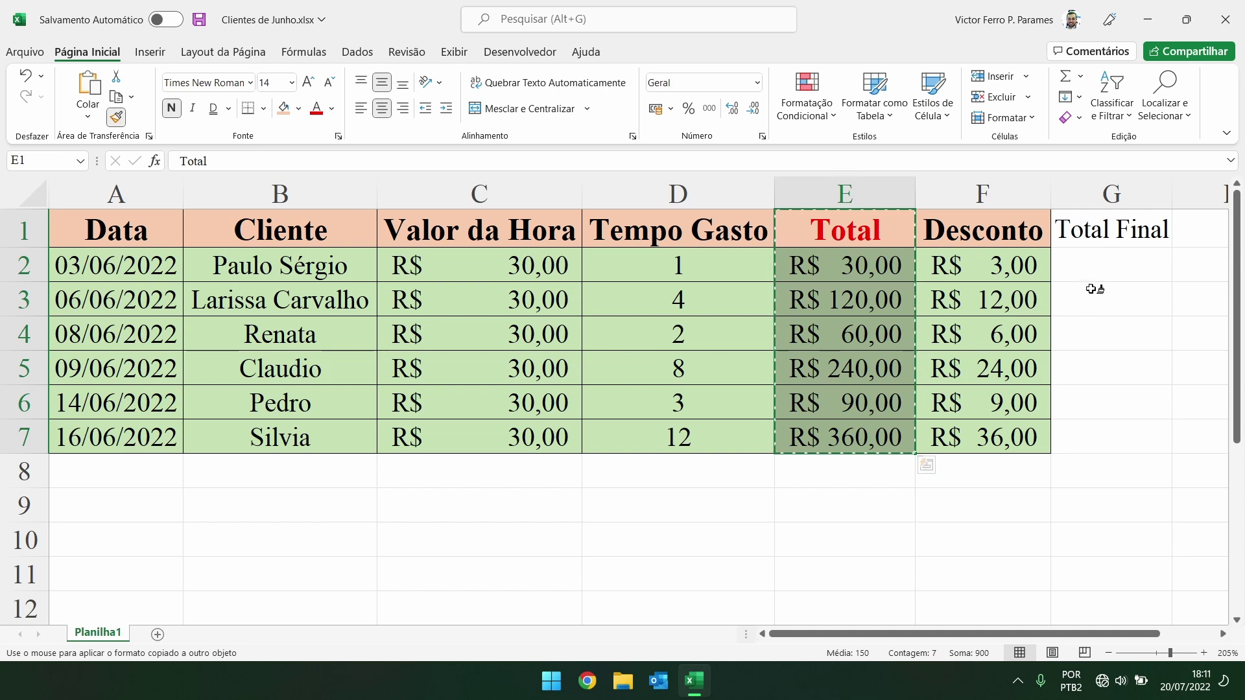
left_click(1137, 226)
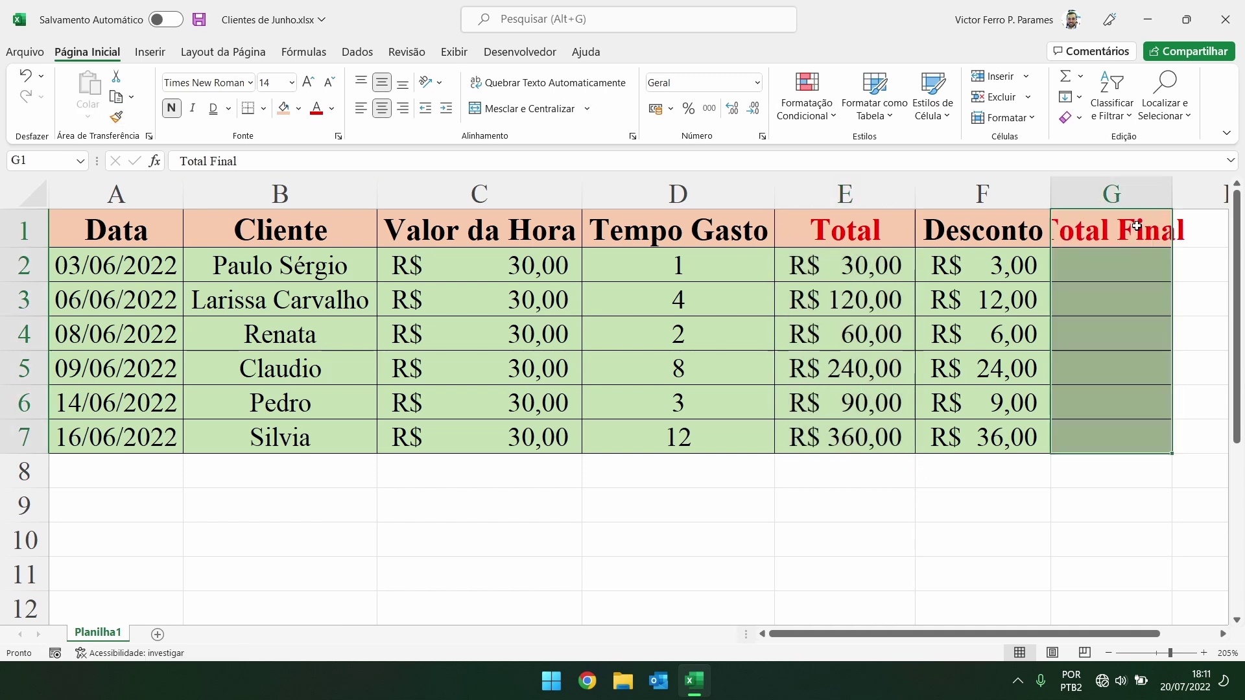
double_click(1172, 193)
left_click(1182, 300)
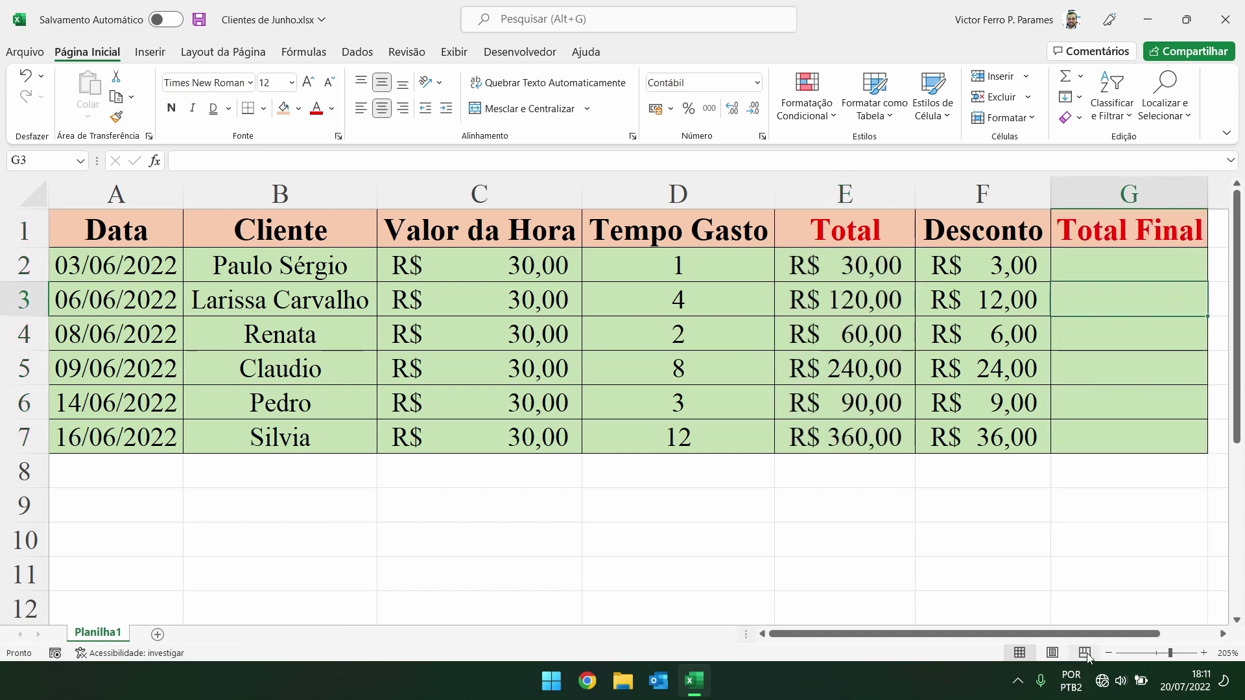
- Enter the formula =E2-F2 in G2 to subtract the first client's discount from the total
left_click(1160, 263)
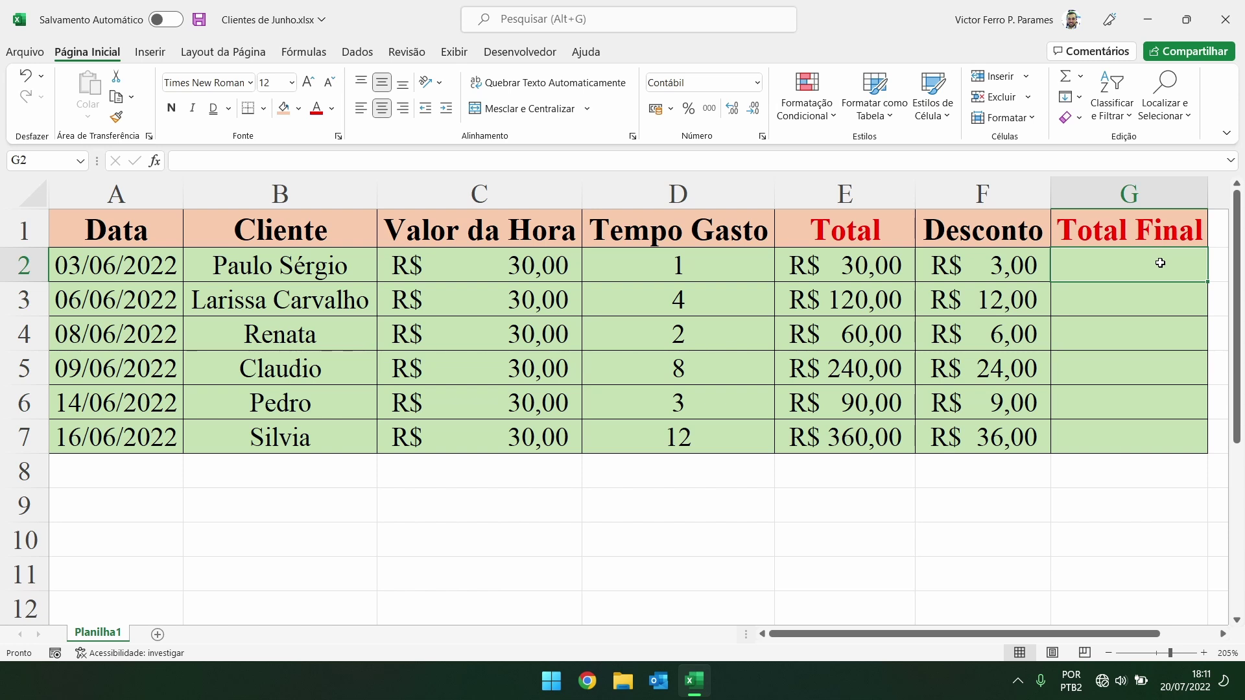
type("=")
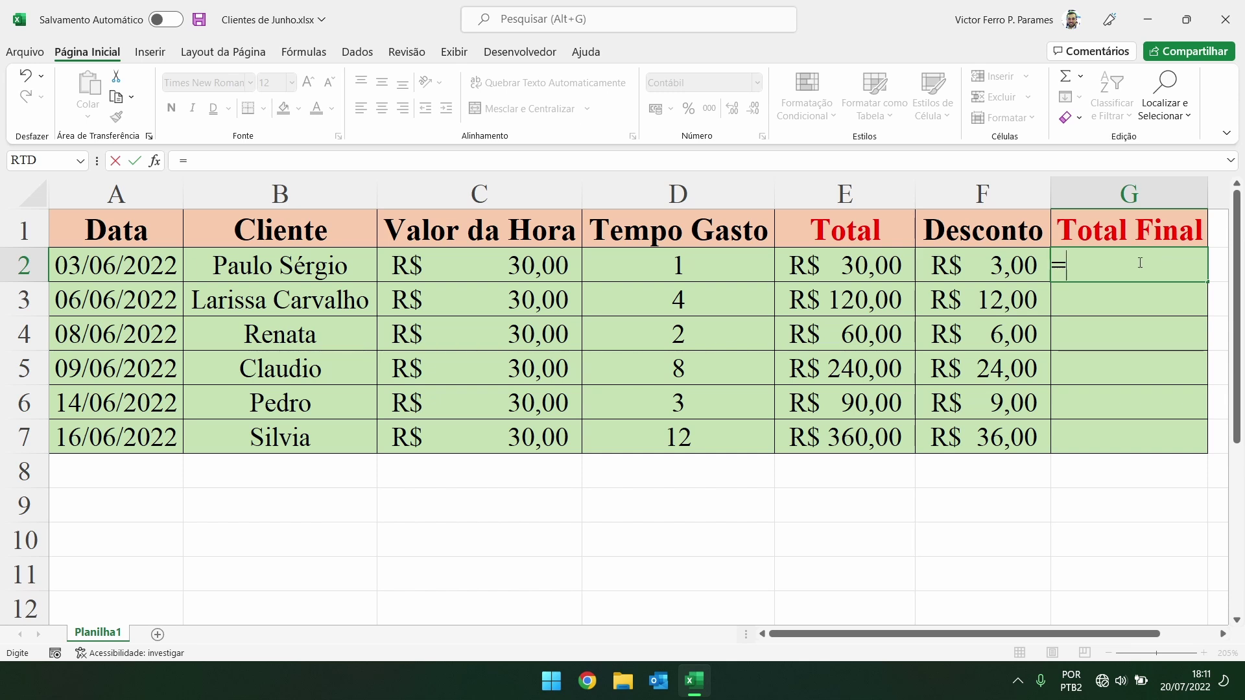
left_click(837, 265)
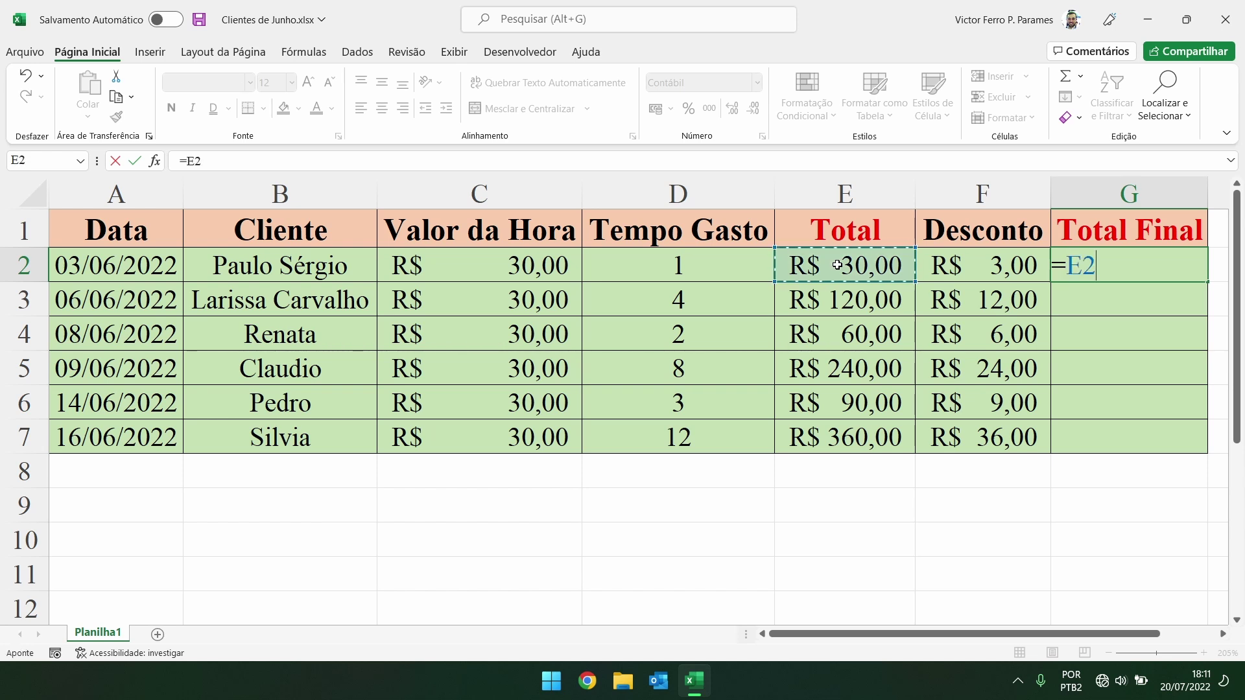
type("-")
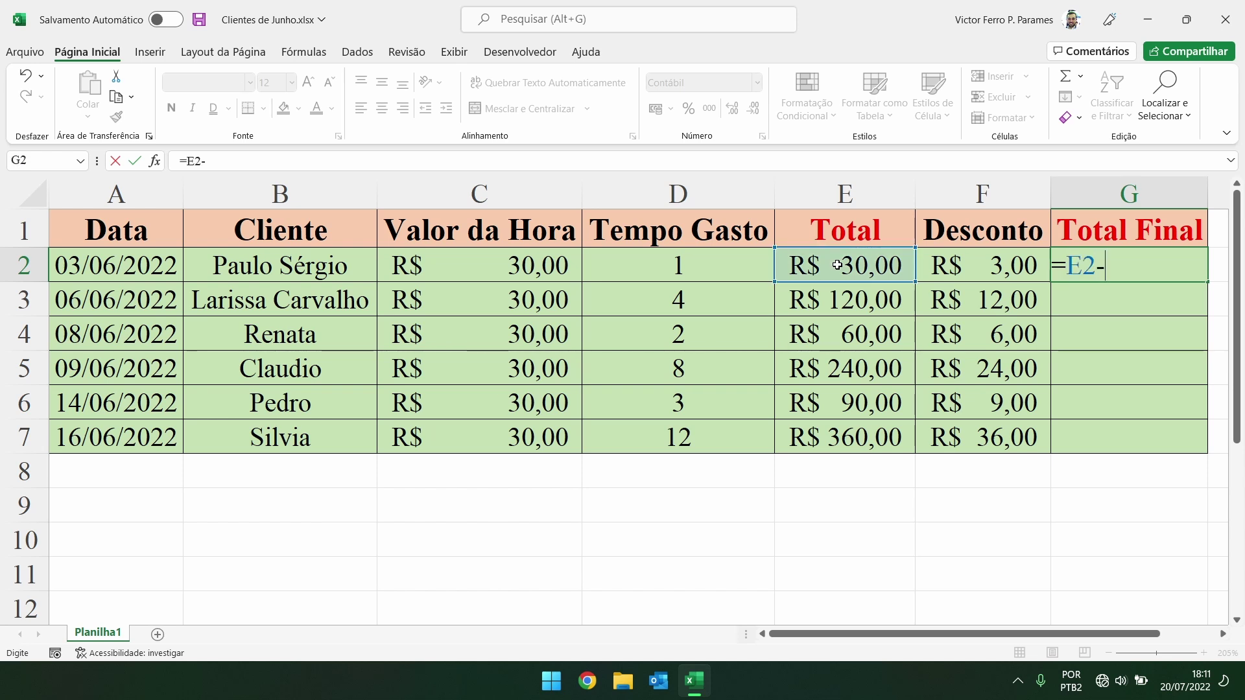
left_click(963, 259)
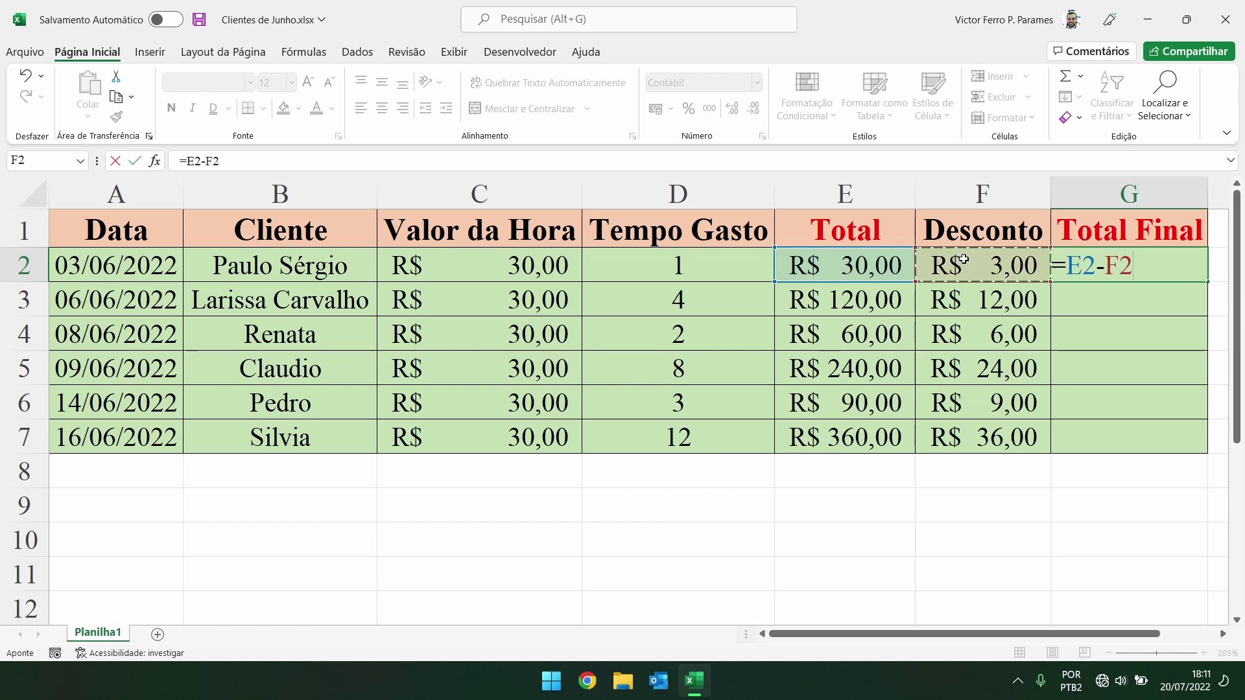
key("Return")
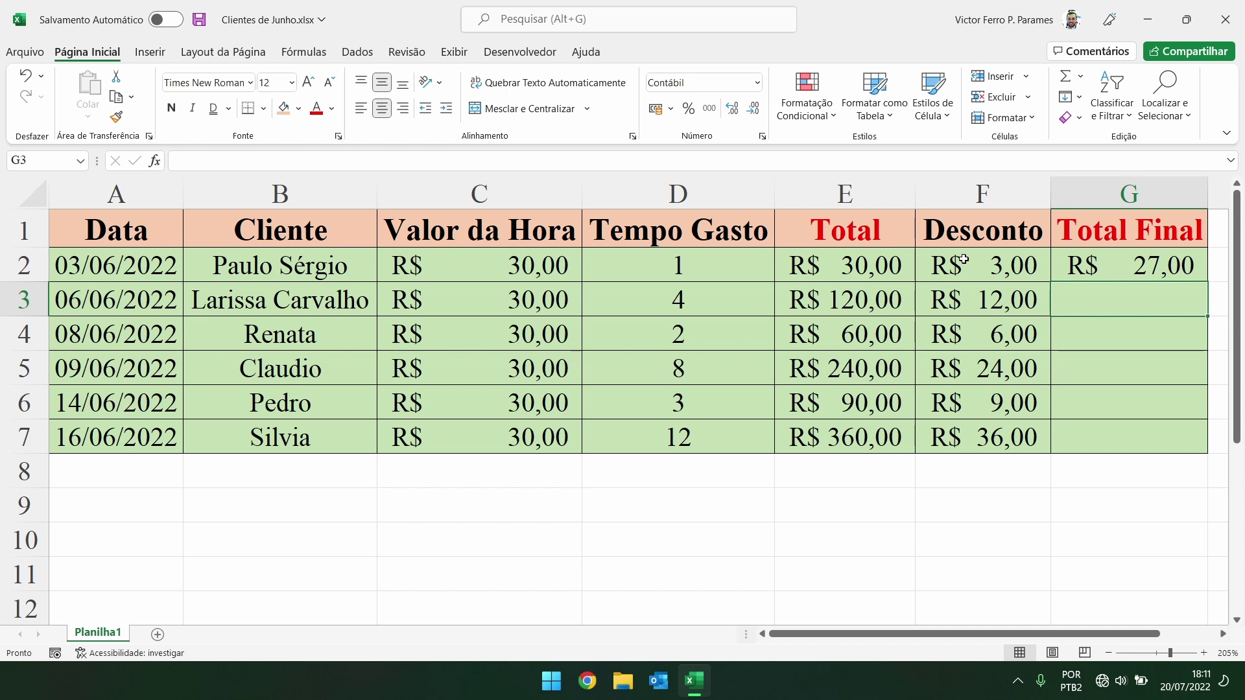
- Enter the formula =E3-F3 in G3, picking the Total and Desconto cells of row 3 as references
type("=")
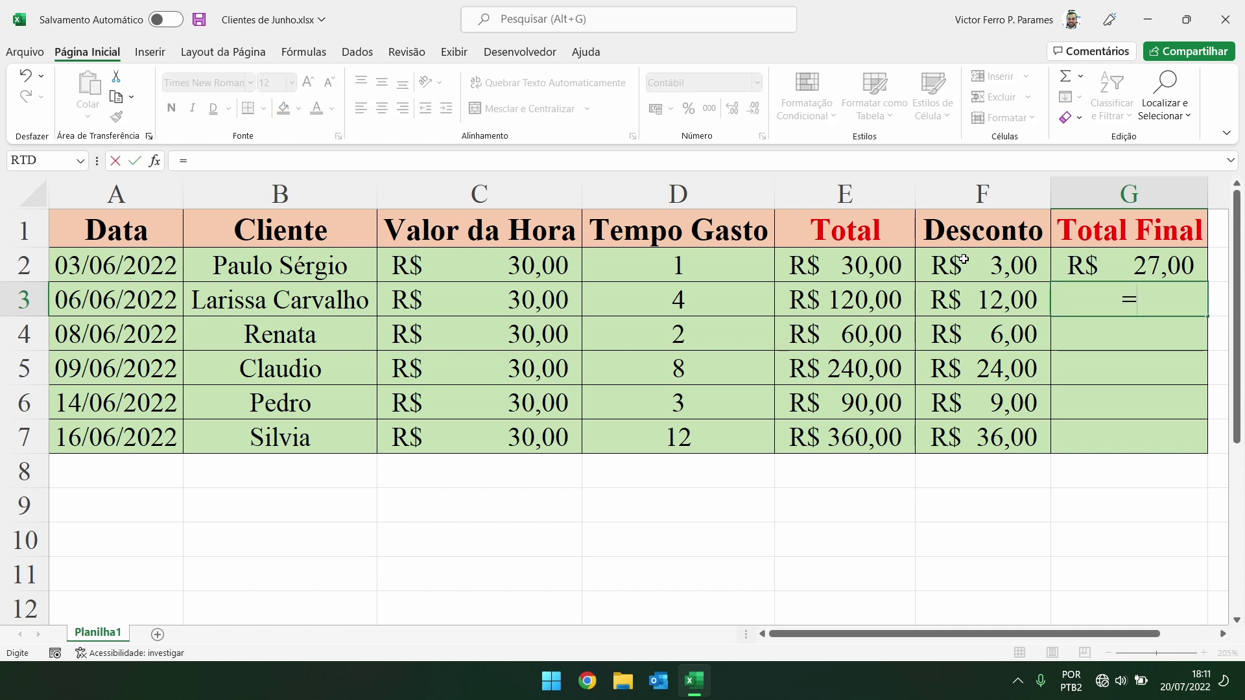
key("Left")
key("Left")
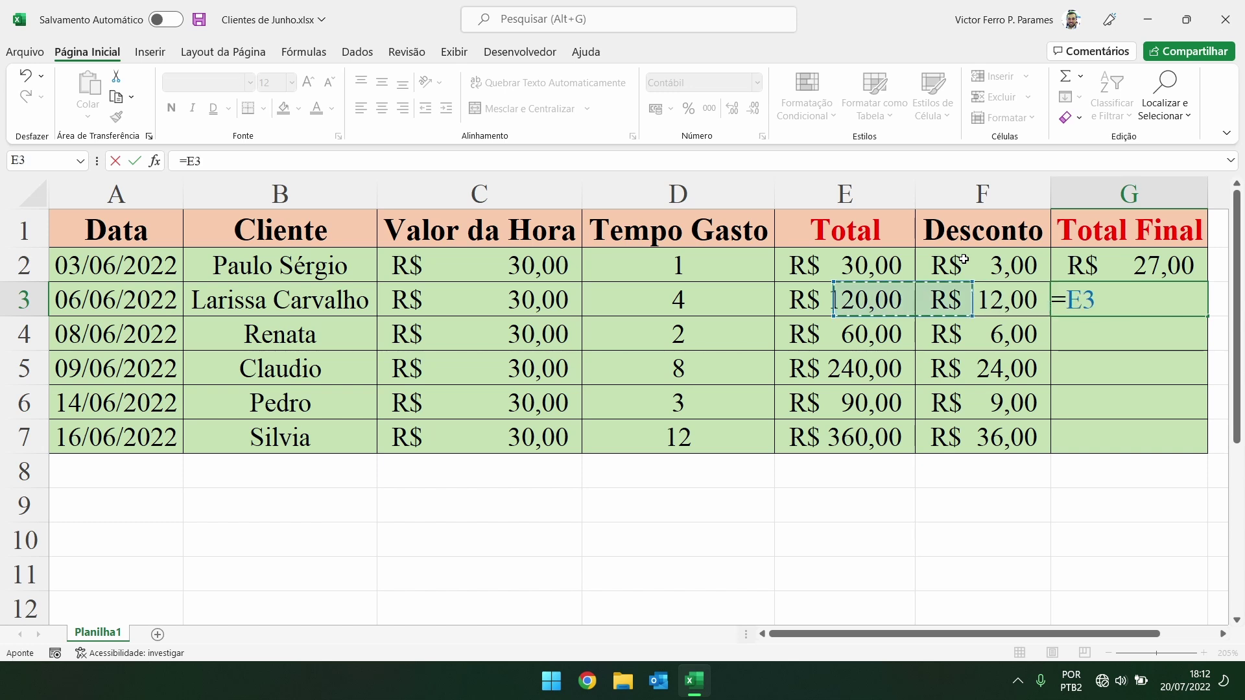
key("Left")
key("Right")
key("Right")
key("Down")
key("Left")
key("Left")
key("Left")
key("Up")
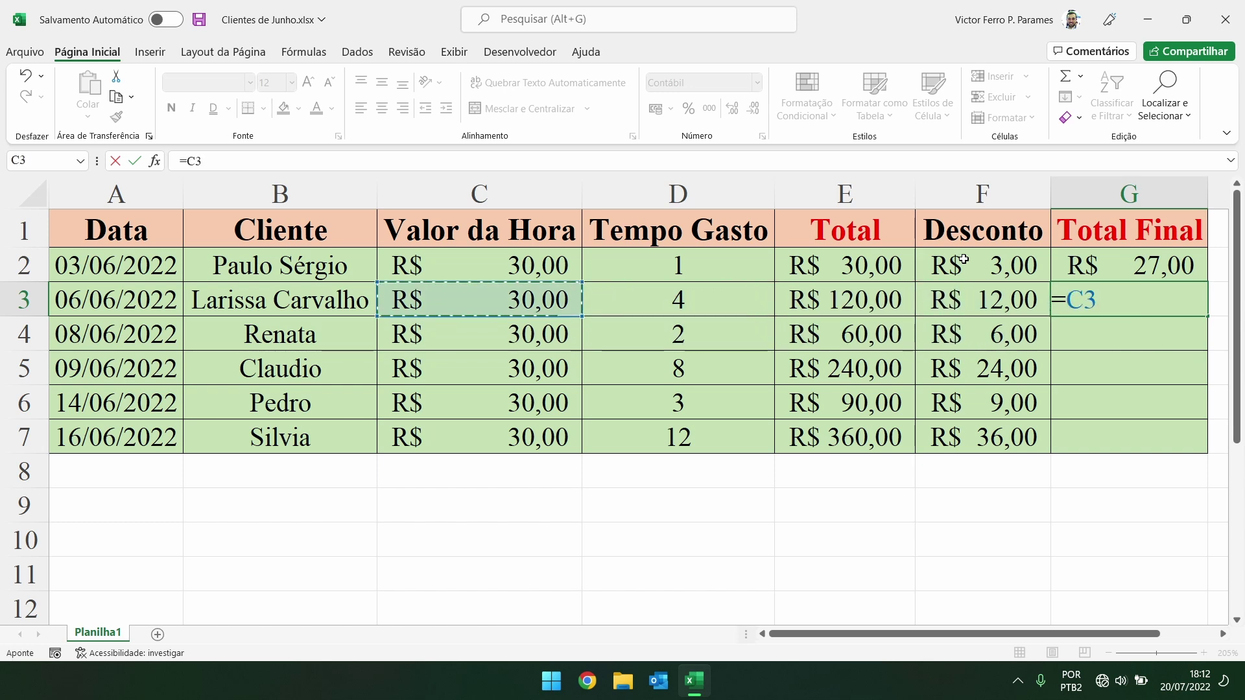
key("Left")
key("Right")
key("Right")
key("Right")
key("Right")
key("Up")
key("Right")
key("Down")
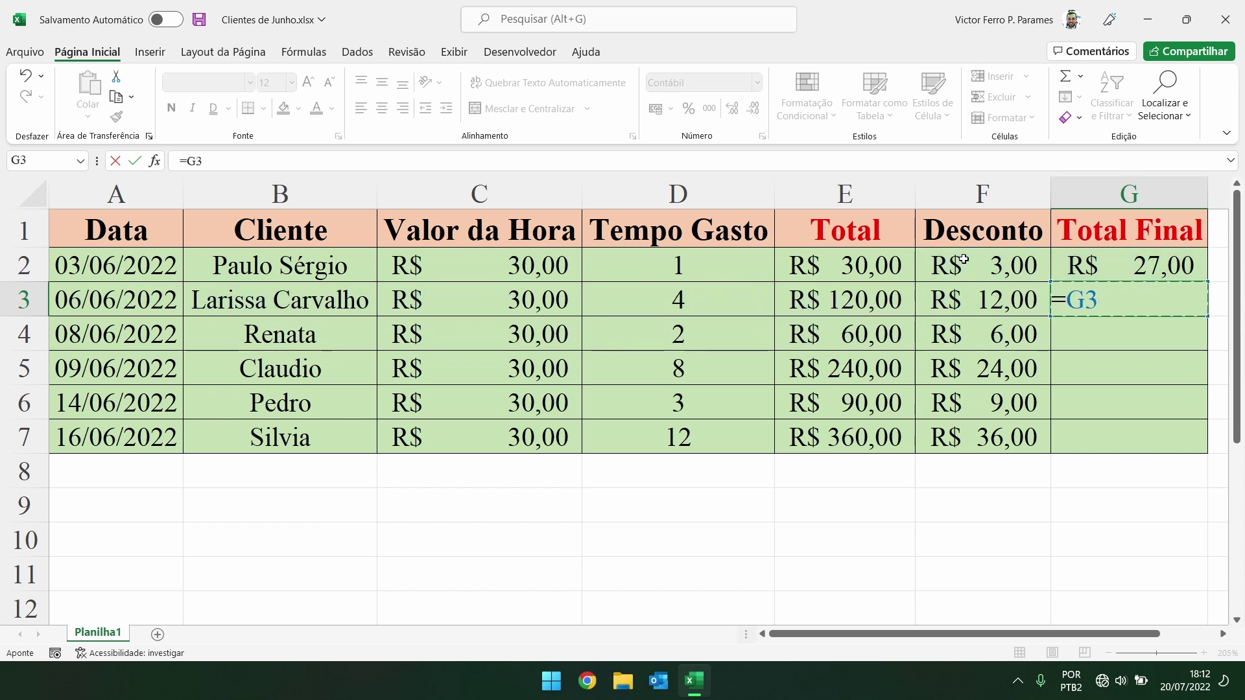
key("Left")
key("Left")
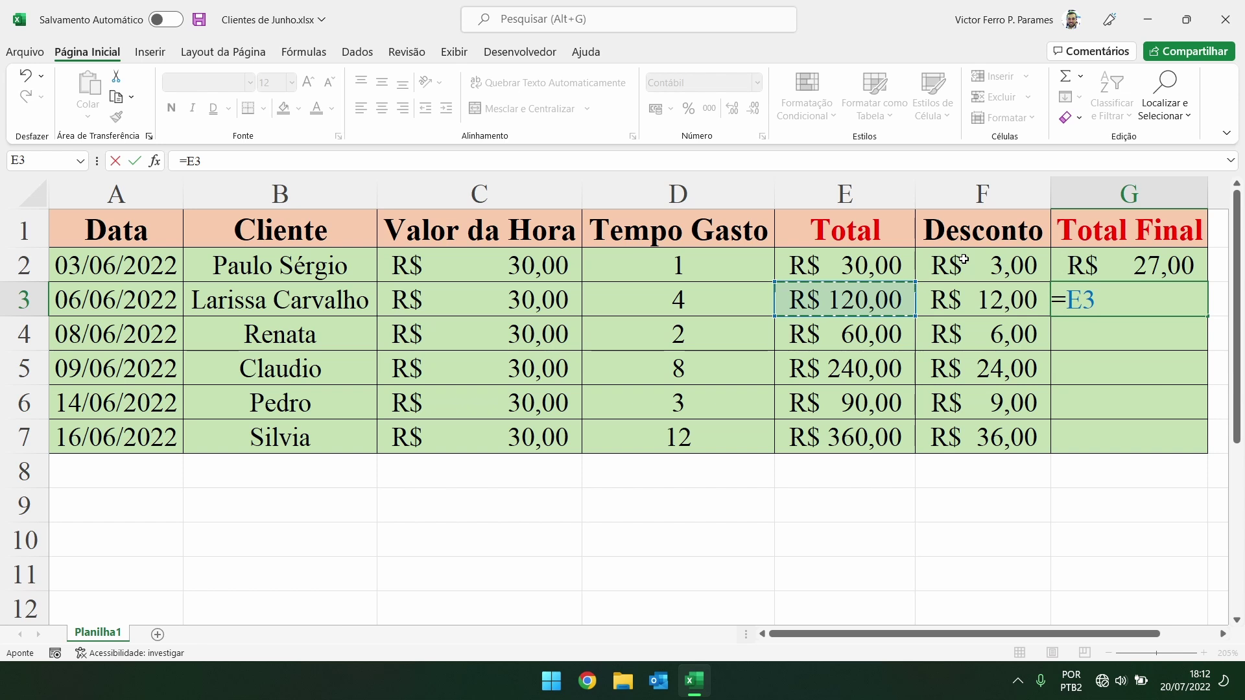
type("-")
key("Left")
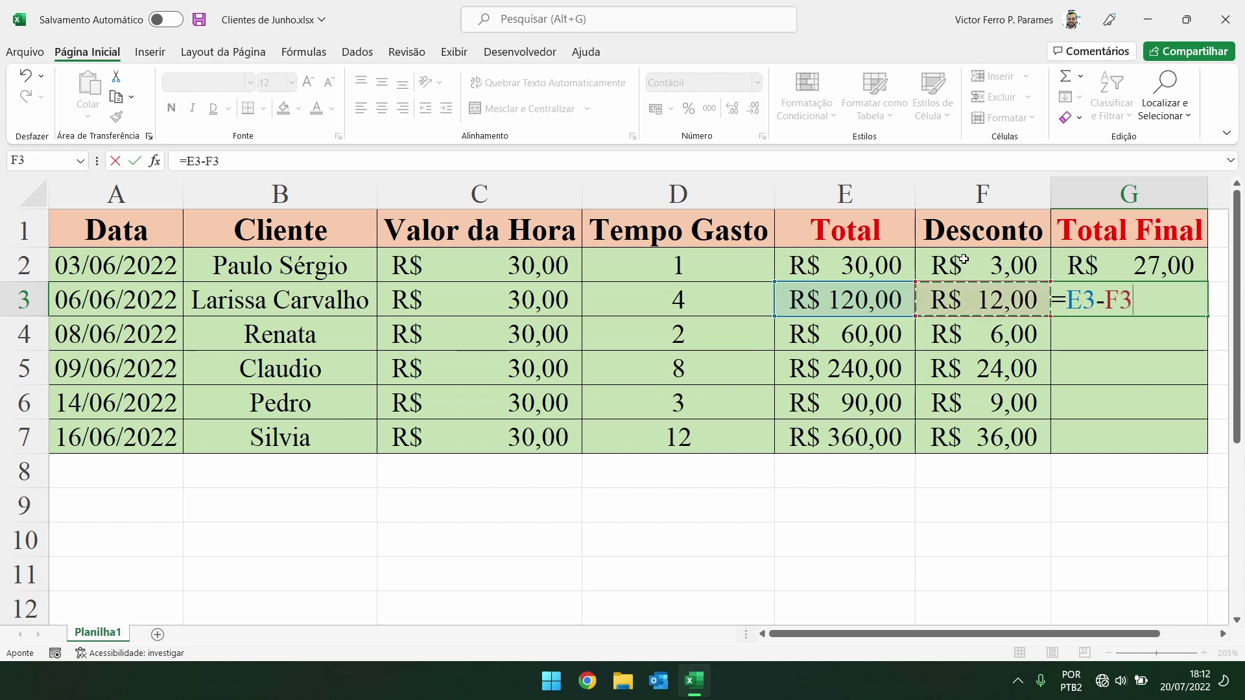
key("Return")
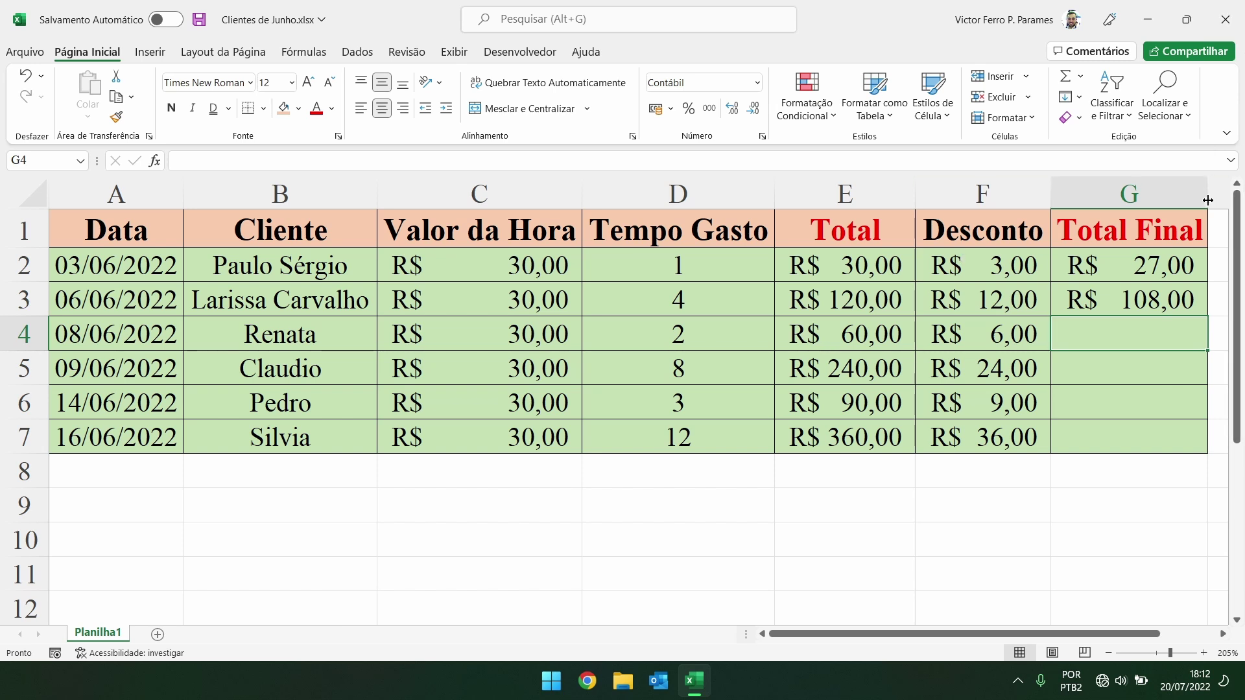
- Narrow column G below the width of its contents and enter the formula =E4-F4 in G4
left_click_drag(1207, 200, 1097, 195)
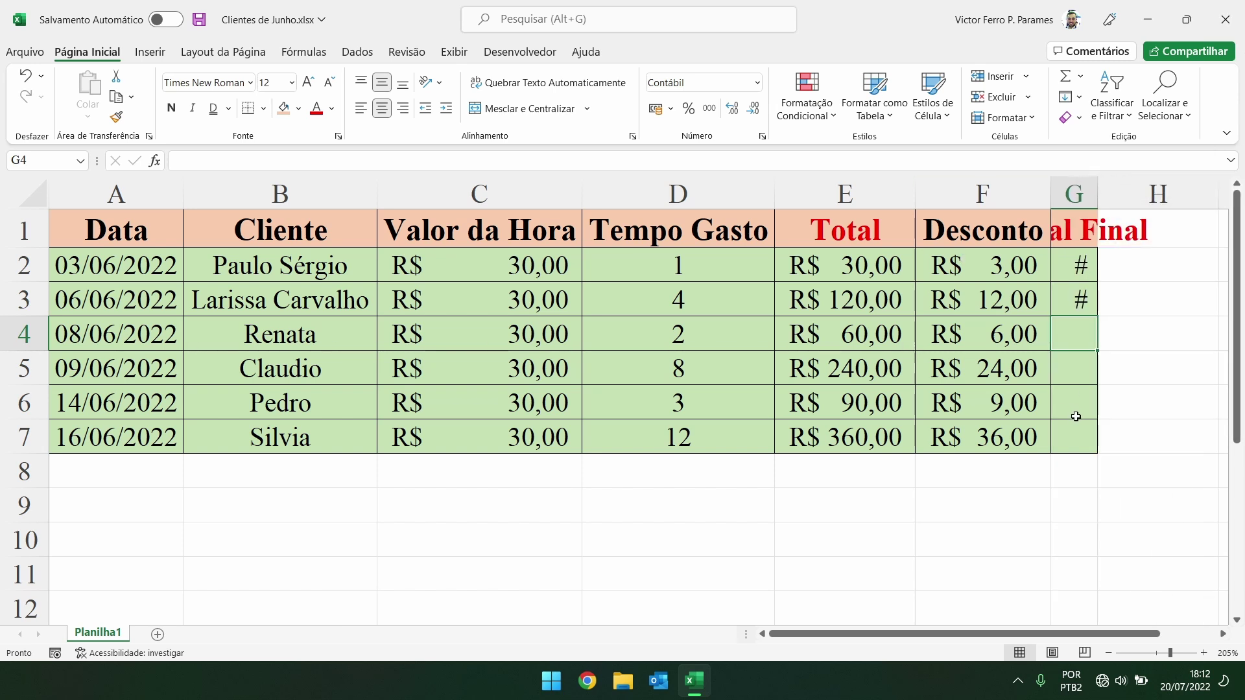
type("=")
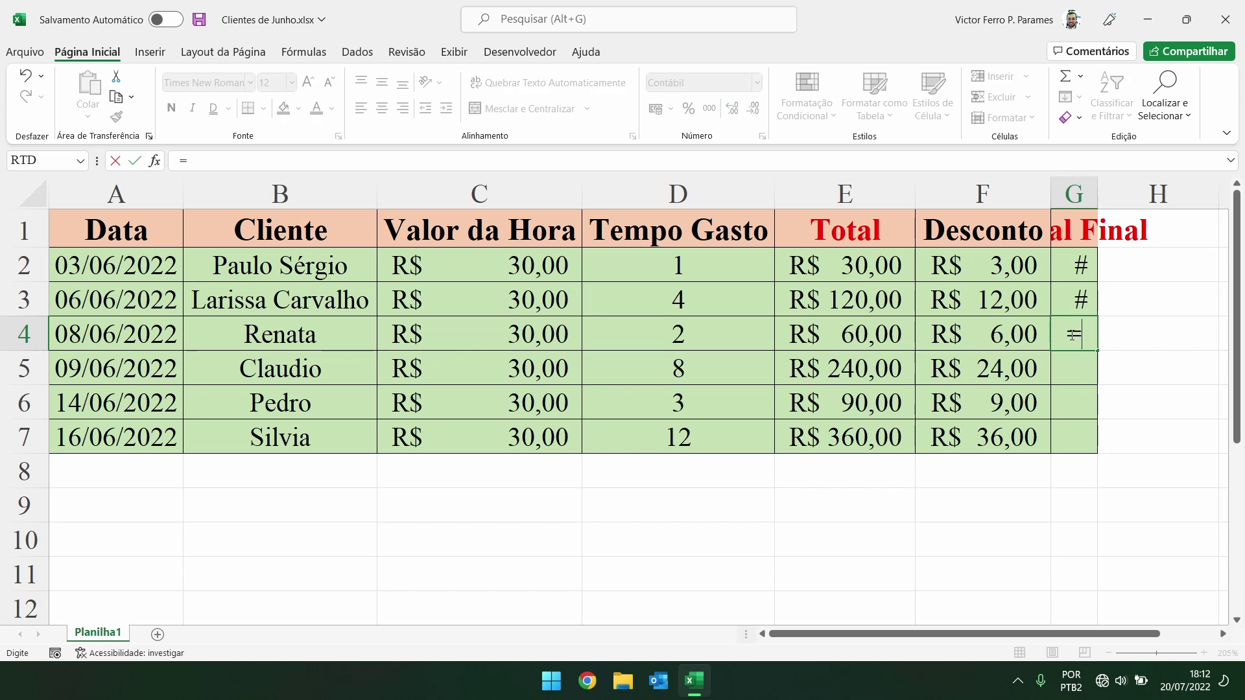
key("Left")
key("Left")
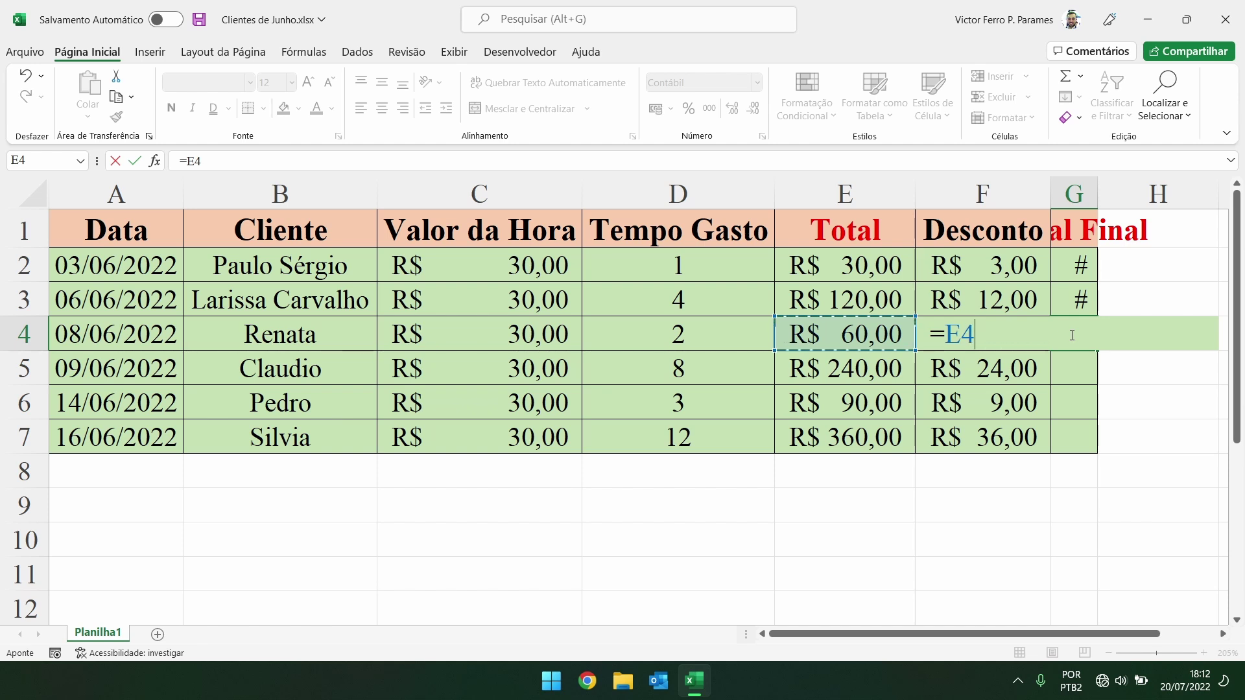
type("-")
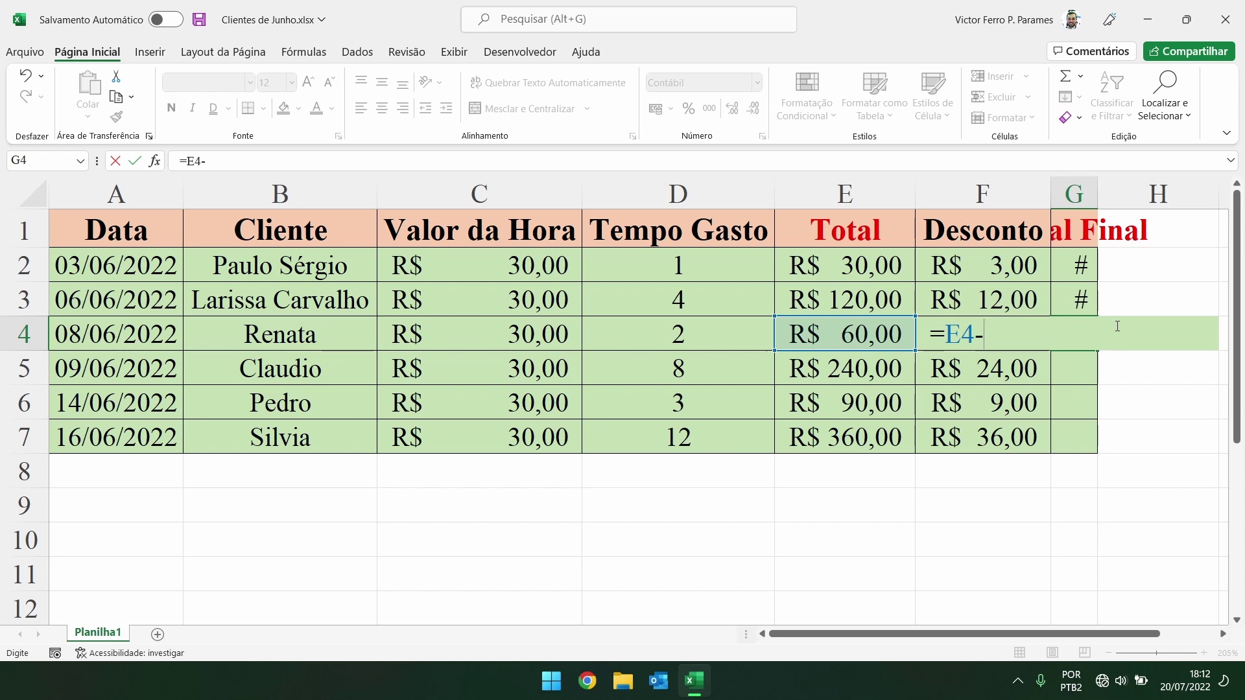
key("Left")
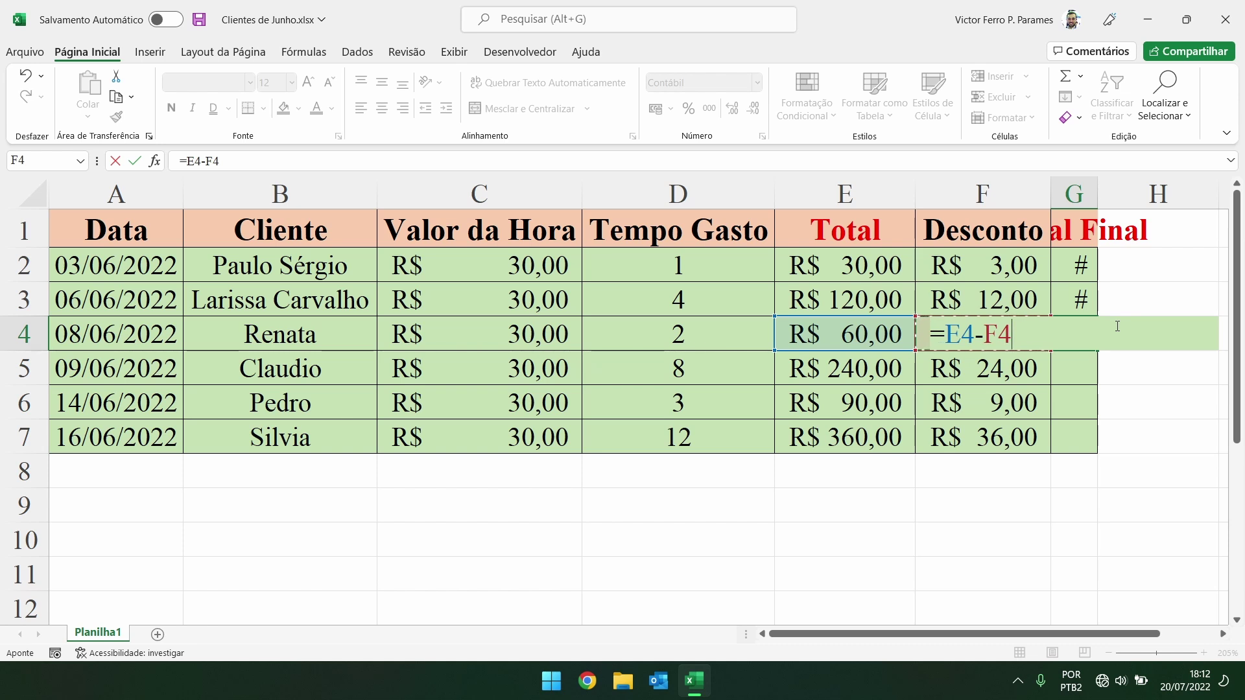
key("BackSpace")
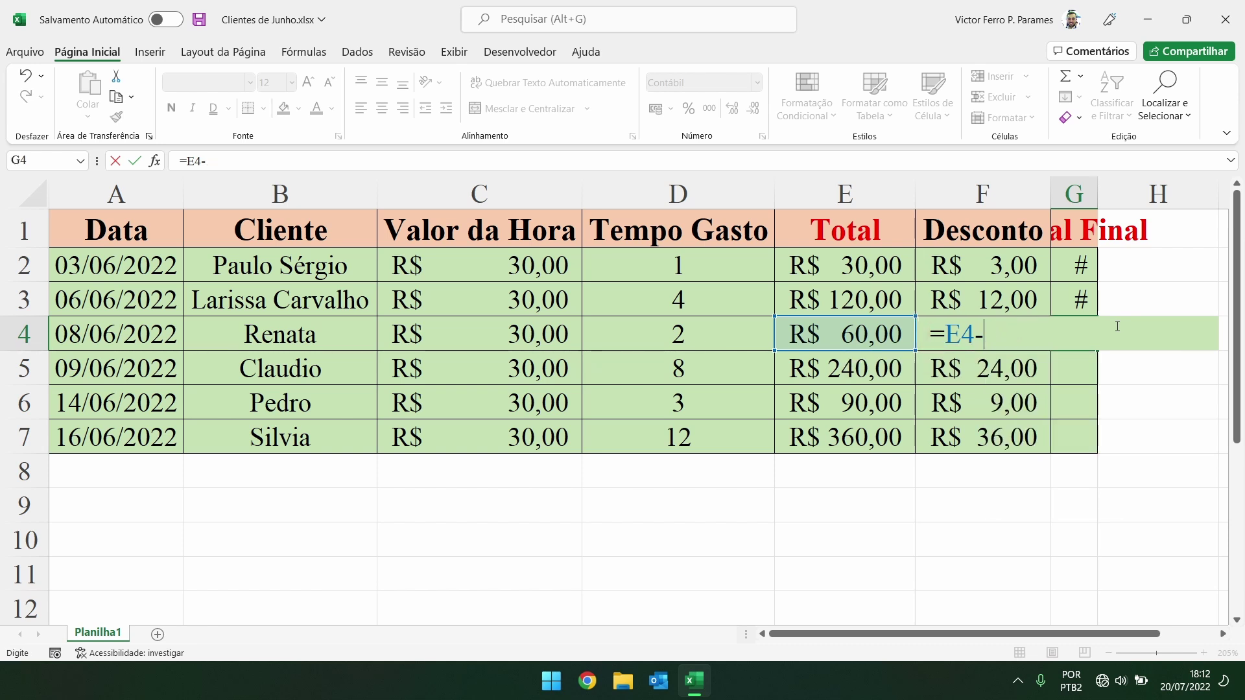
left_click(983, 299)
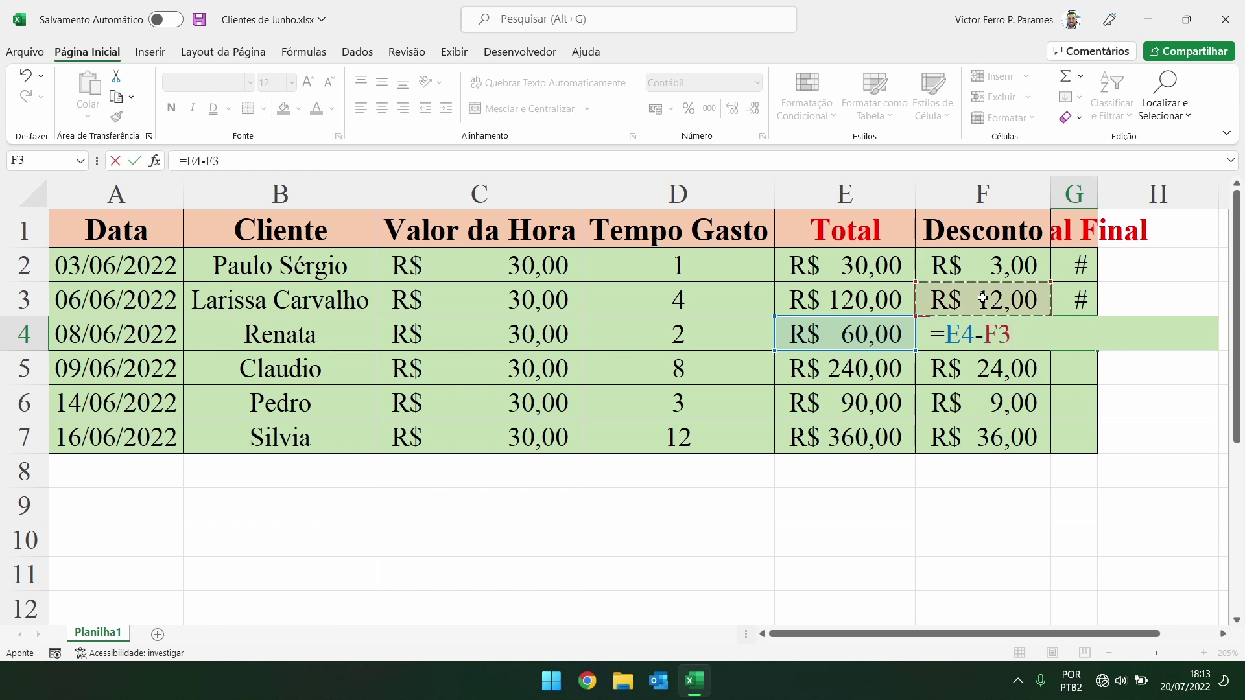
key("Down")
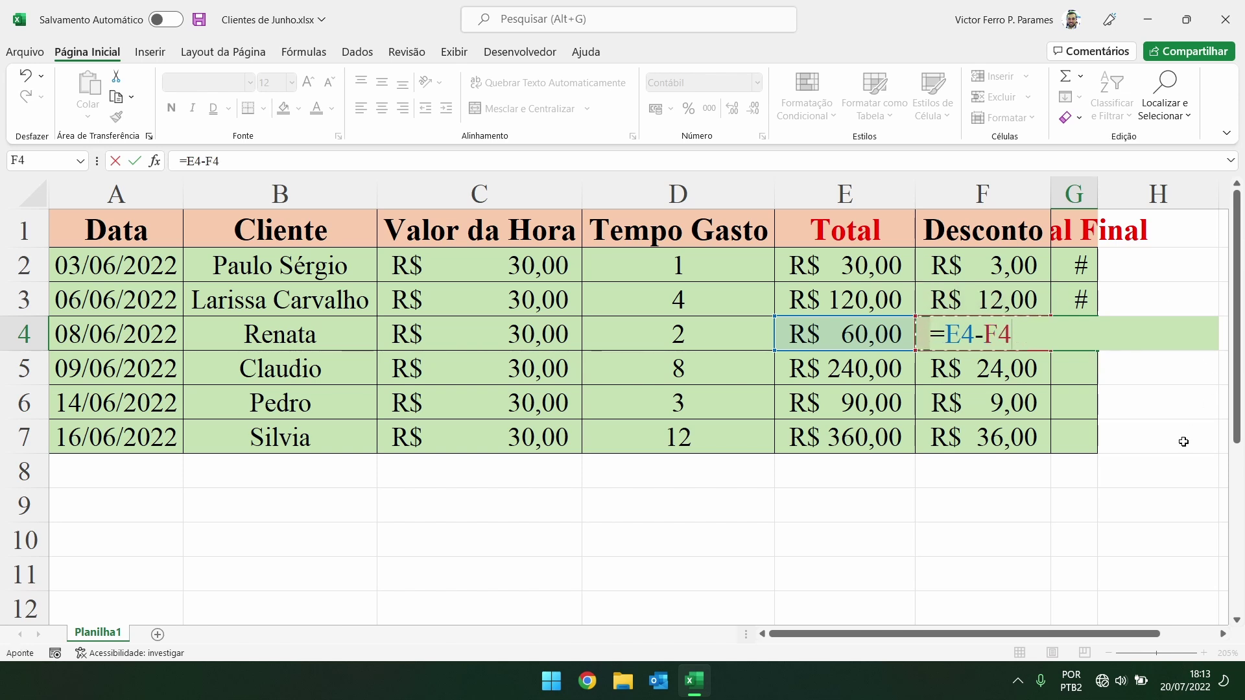
key("Return")
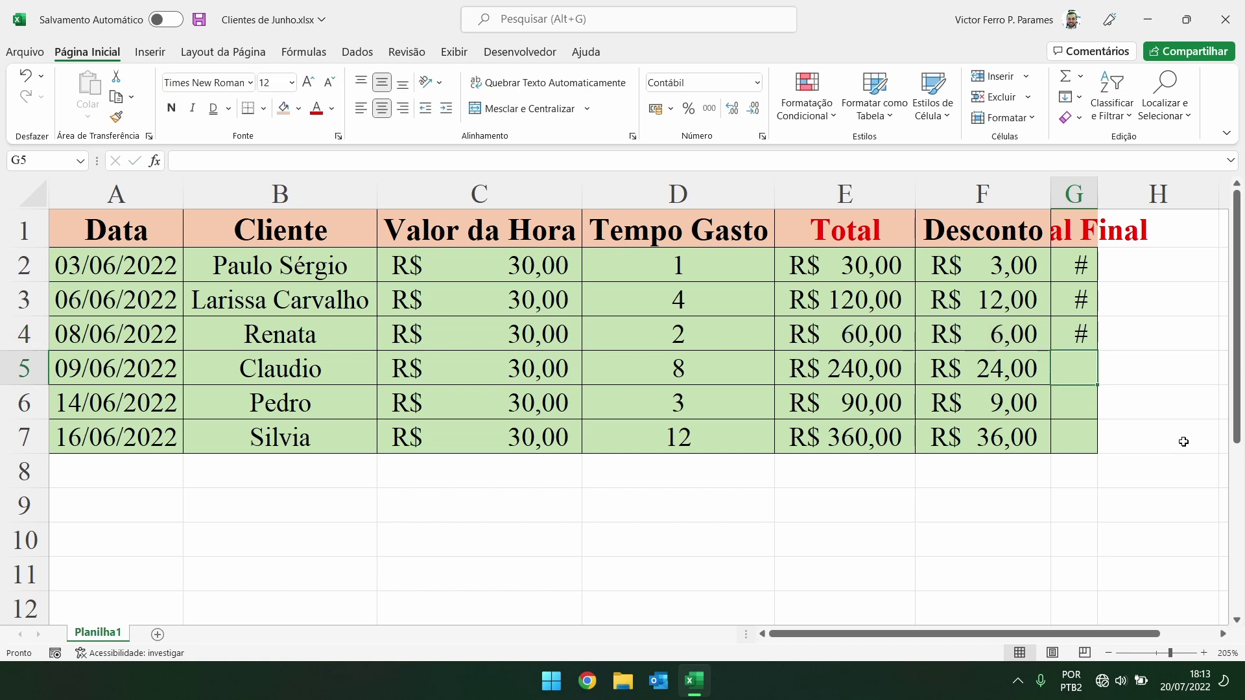
- Auto-fit the width of column G and fill the formula from G4 down to G7
left_click_drag(1096, 197, 1096, 197)
double_click(1096, 197)
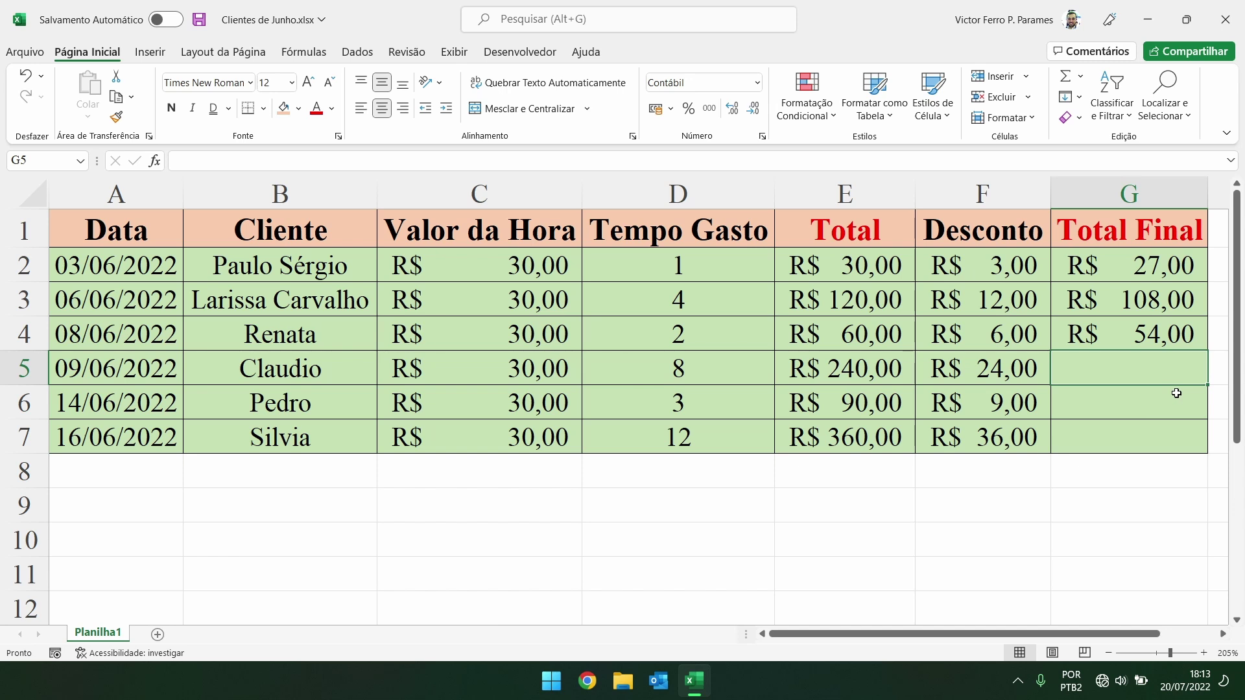
left_click(1190, 336)
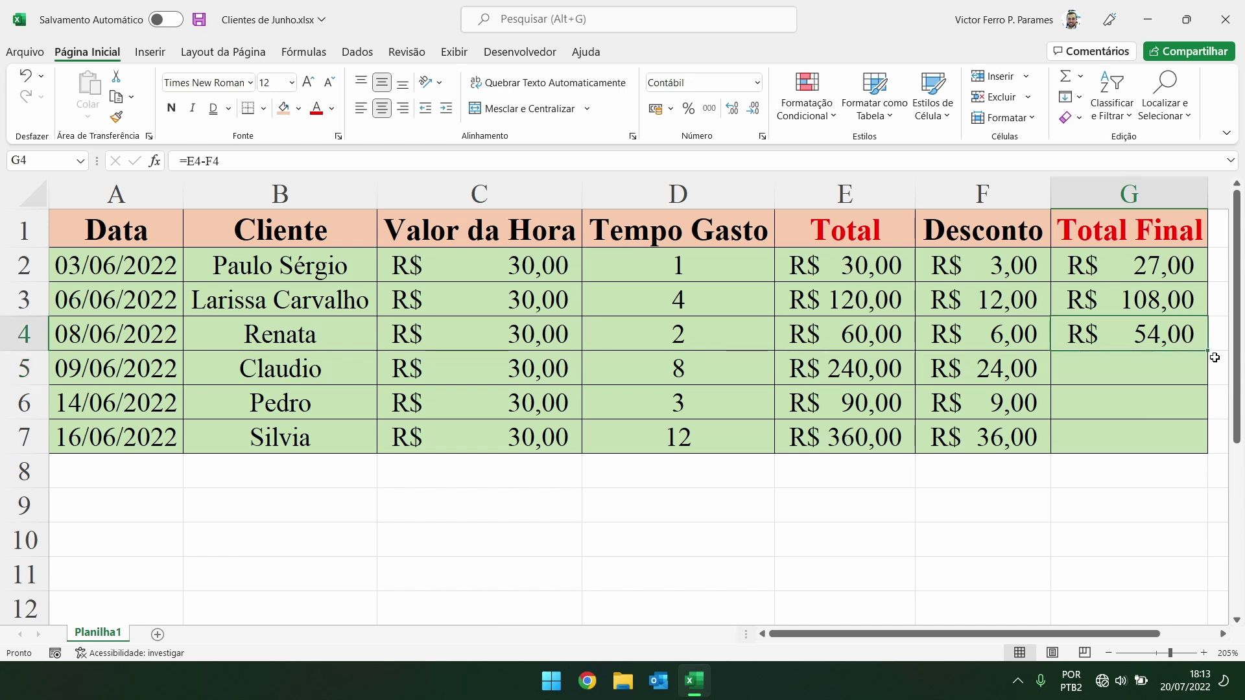
left_click_drag(1210, 353, 1142, 475)
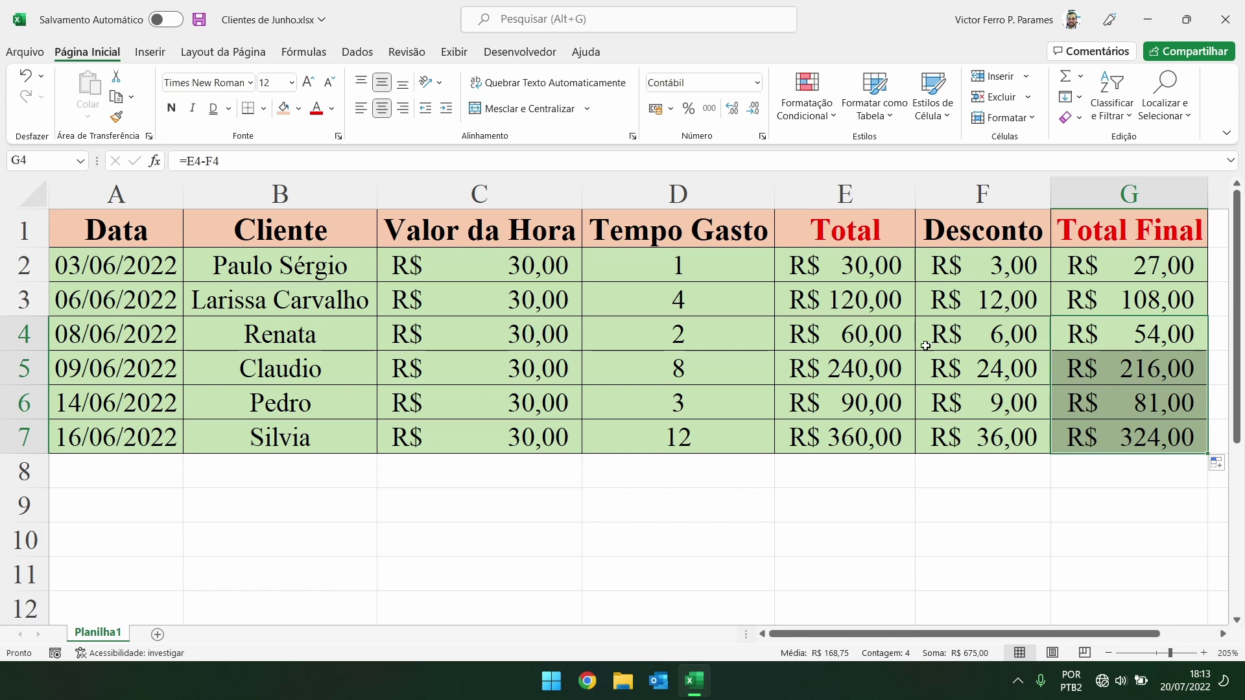
- Review the Total, Desconto and Total Final columns and inspect the formula in each Total Final cell from G2 to G7
left_click_drag(850, 266, 864, 437)
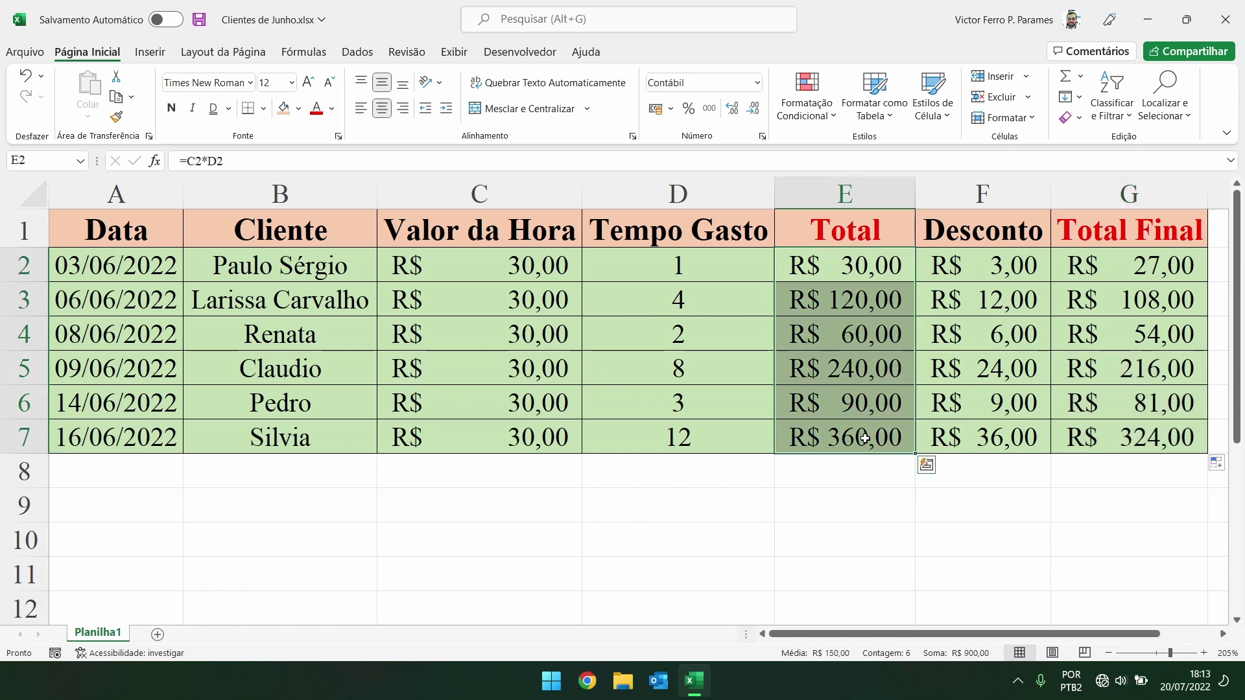
left_click_drag(992, 266, 992, 436)
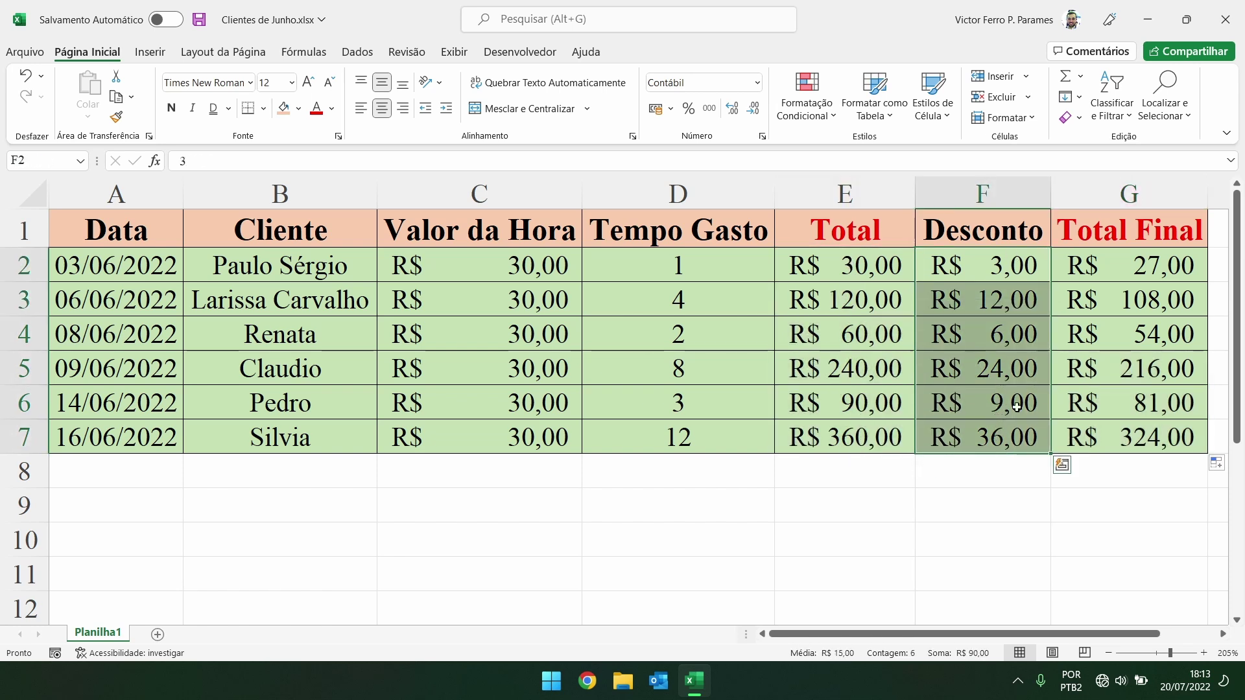
left_click_drag(1137, 259, 1123, 436)
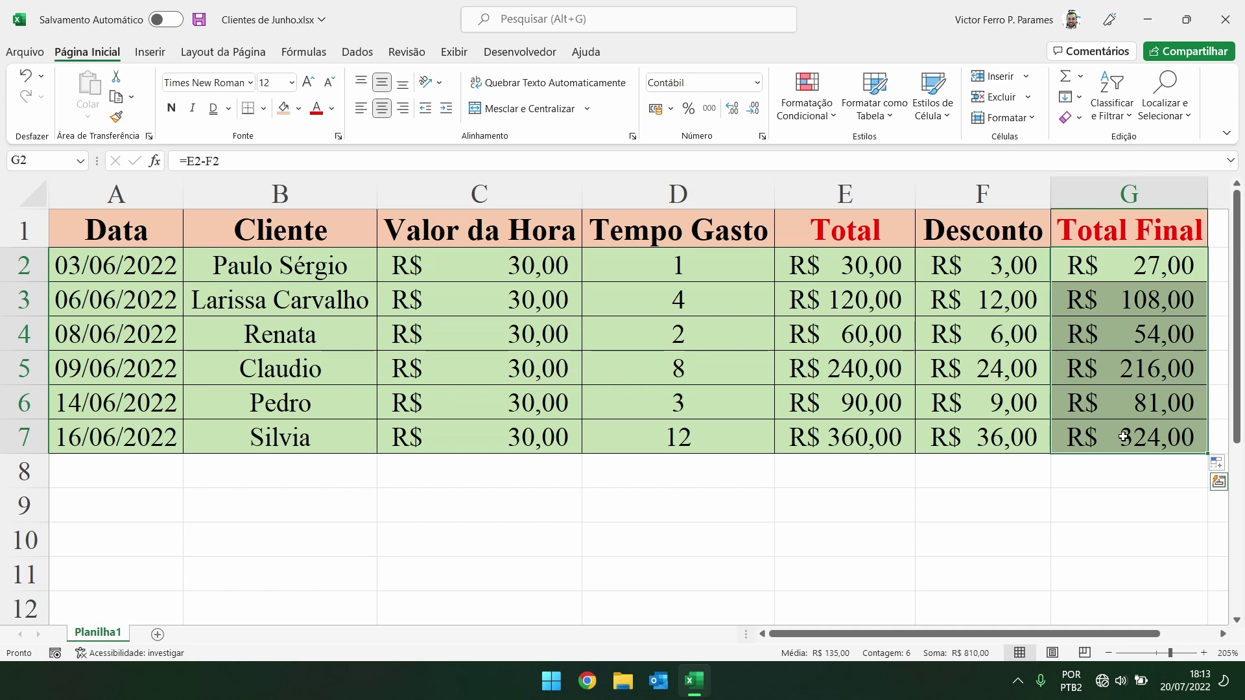
left_click(1130, 473)
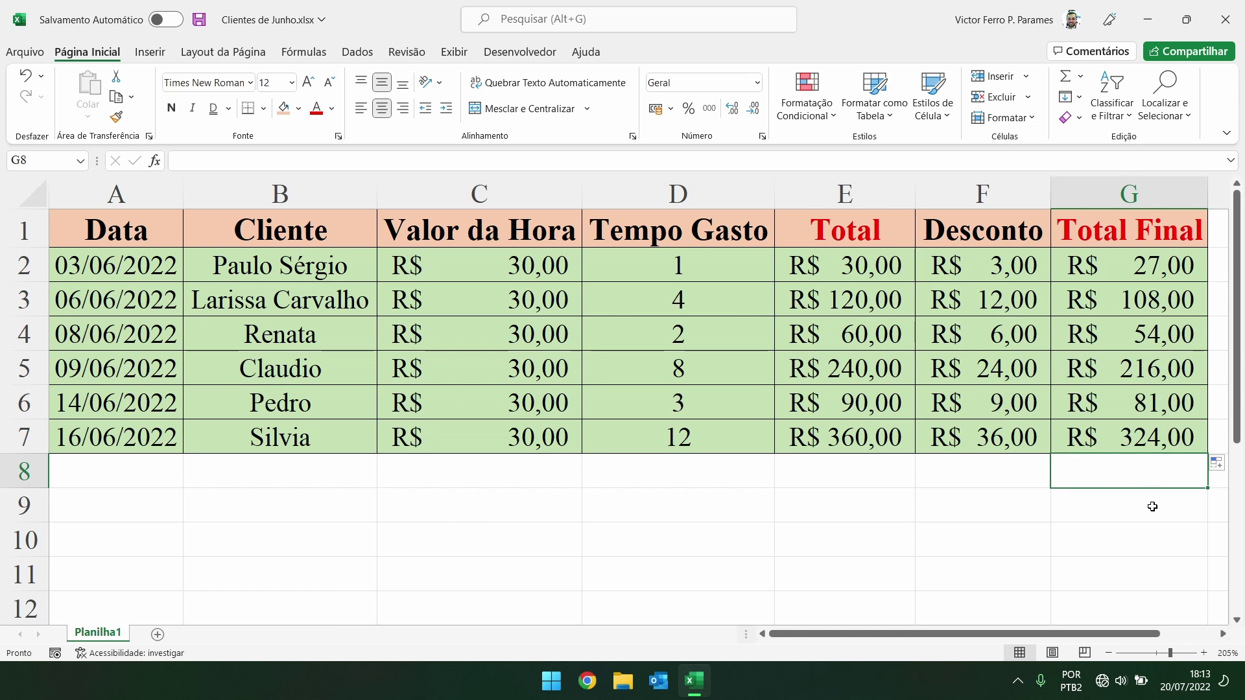
left_click_drag(91, 269, 1170, 459)
left_click(1168, 472)
left_click(1129, 256)
left_click(1133, 299)
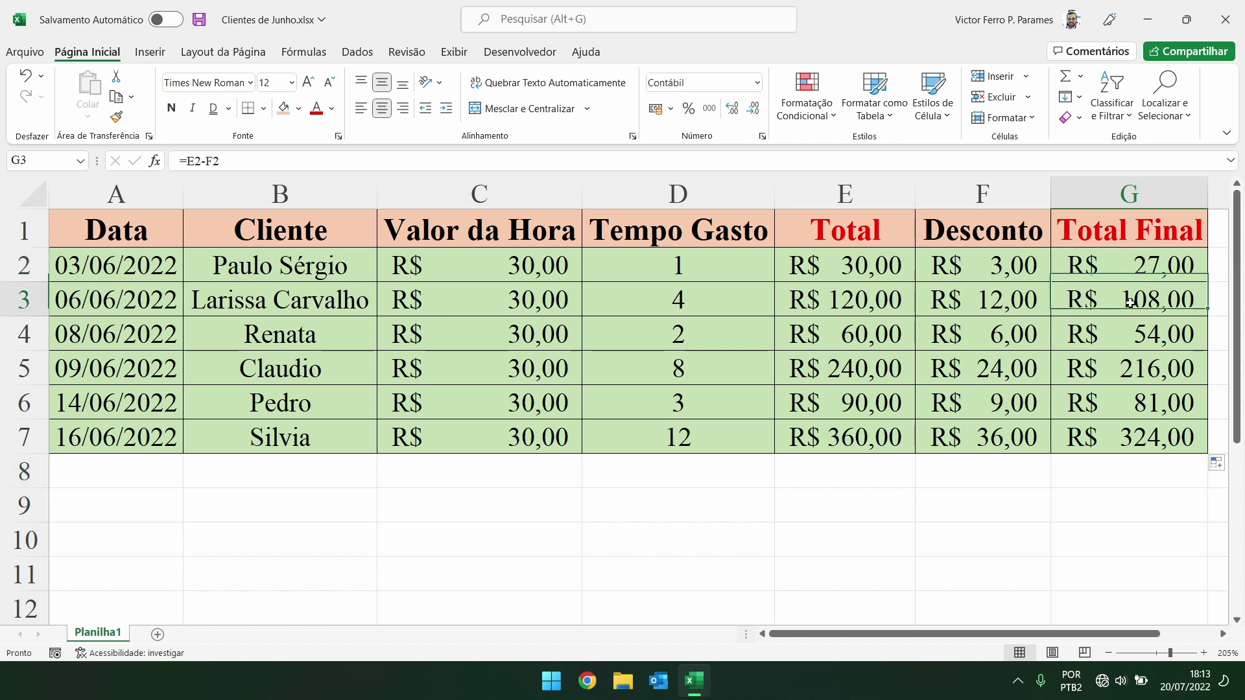
left_click(1135, 334)
left_click(1135, 368)
left_click(1136, 396)
left_click(1144, 436)
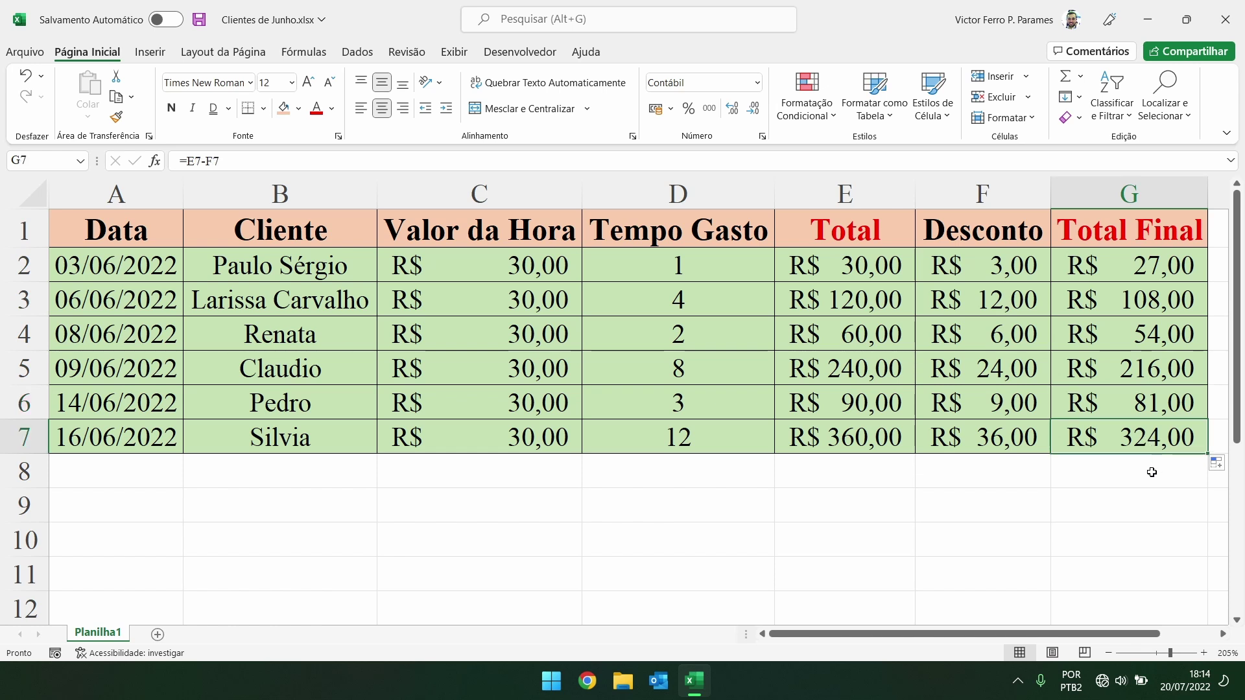
- Enter the formula =G2+G3+G4+G5+G6+G7 in G8 by picking each Total Final cell, and clear G8 again
left_click(1150, 471)
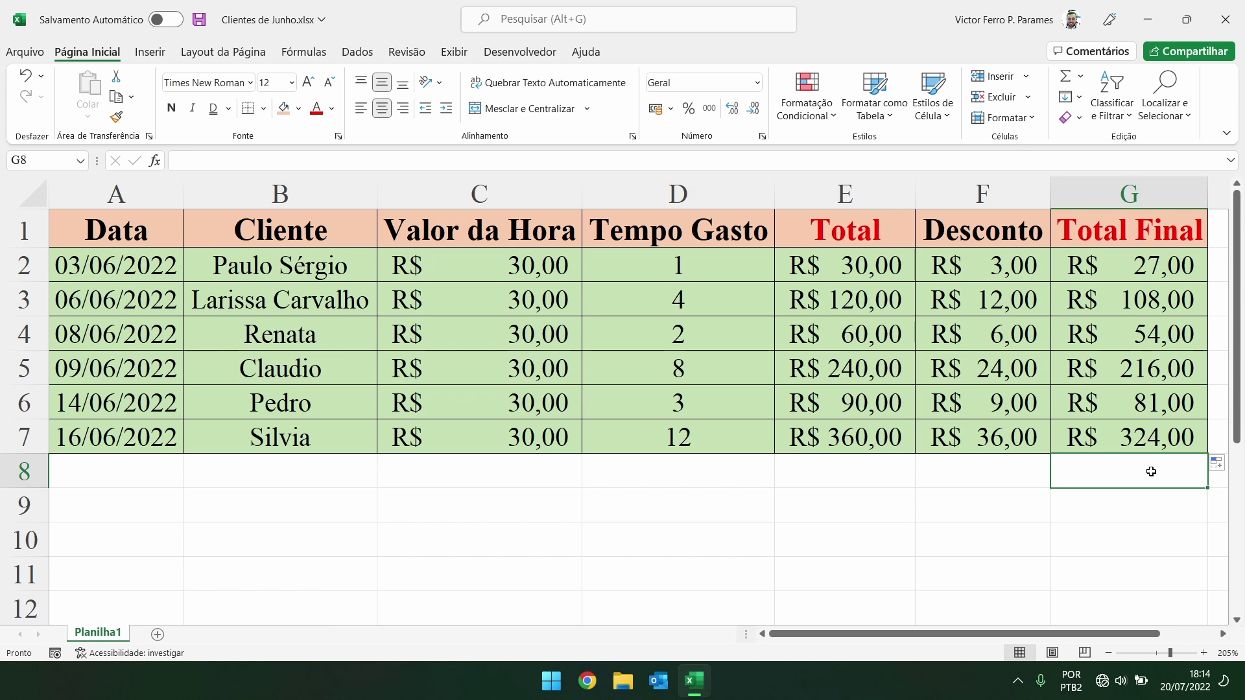
type("=")
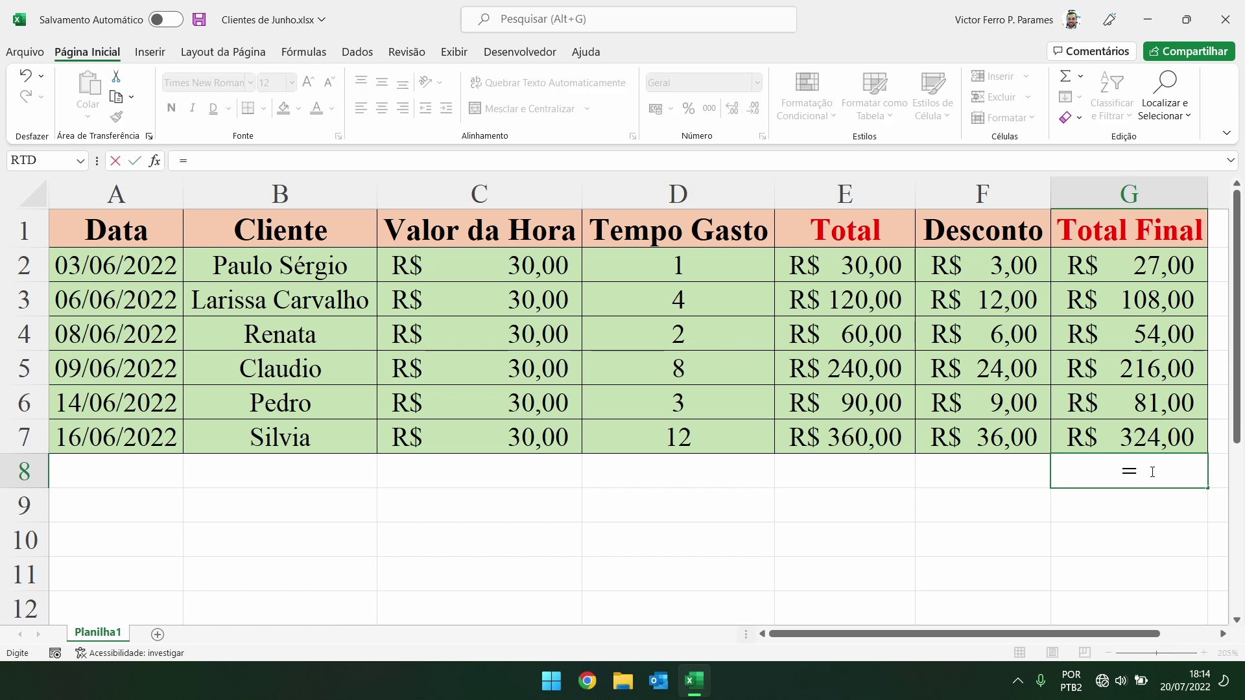
left_click(1125, 267)
type("+")
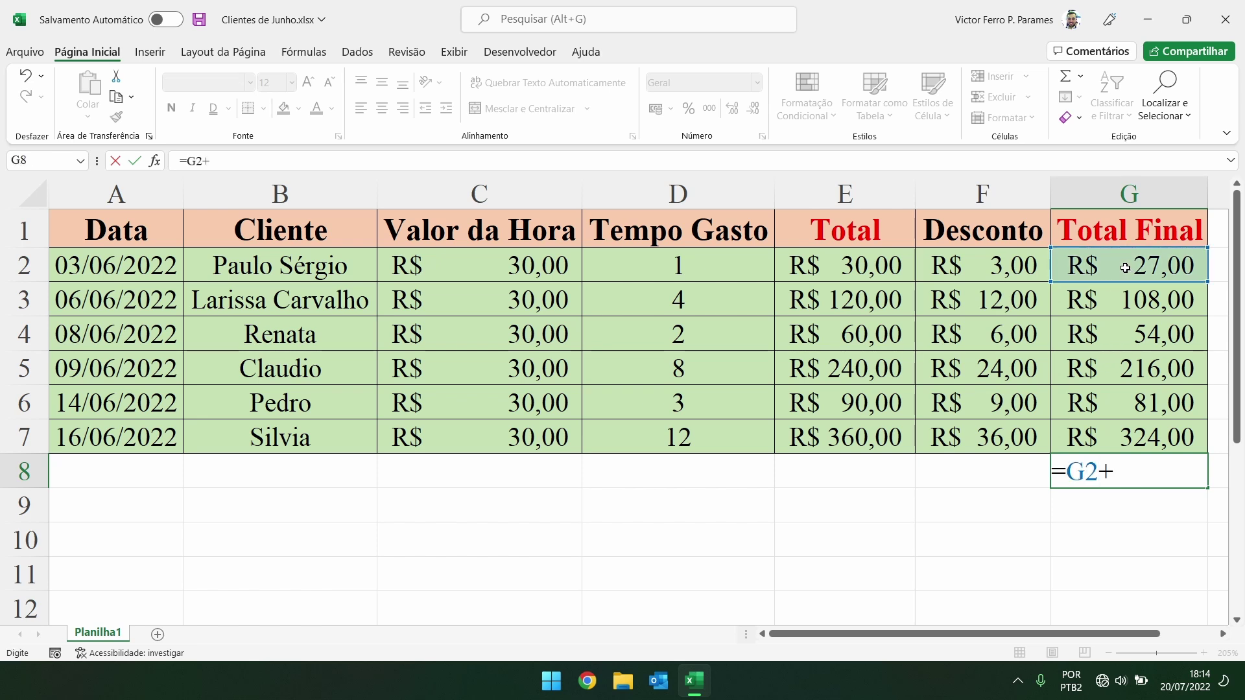
left_click(1125, 302)
type("+")
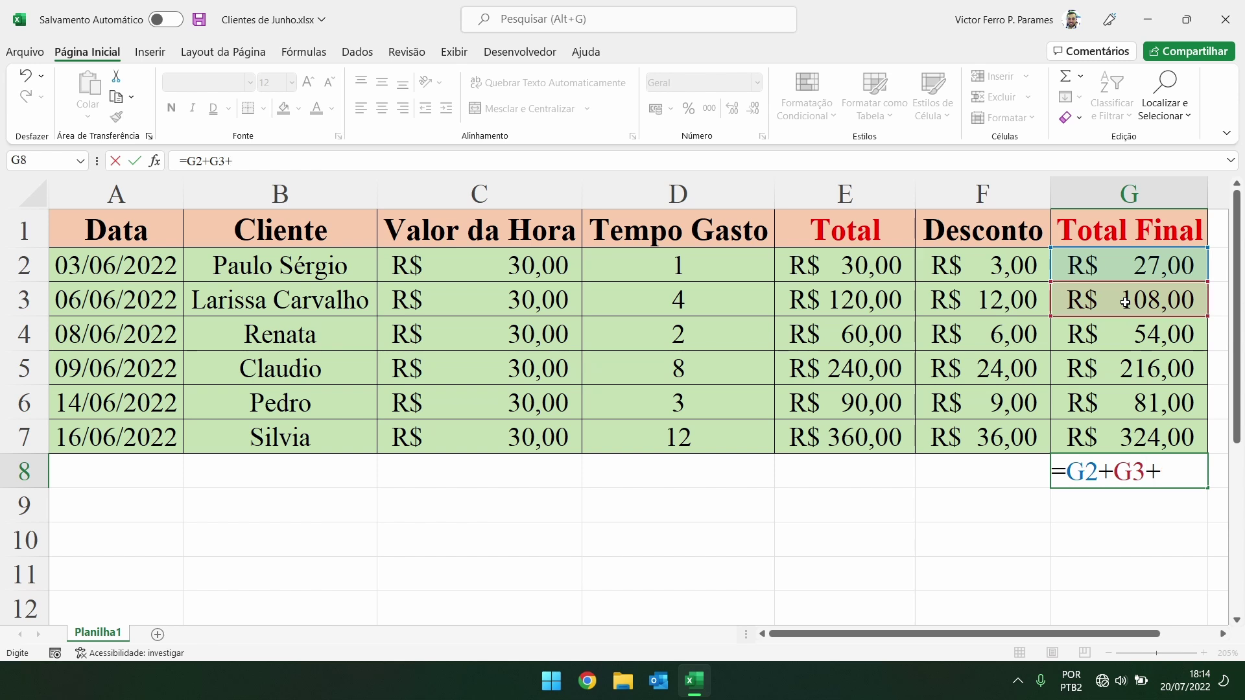
left_click(1123, 334)
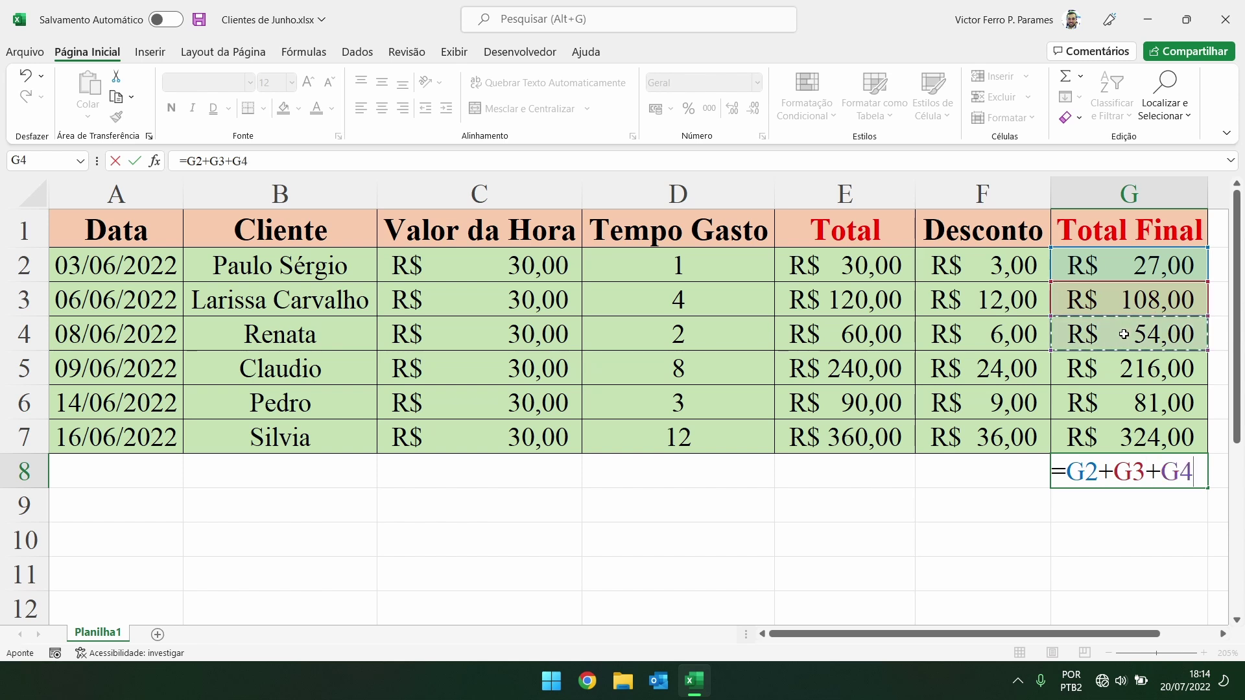
type("+")
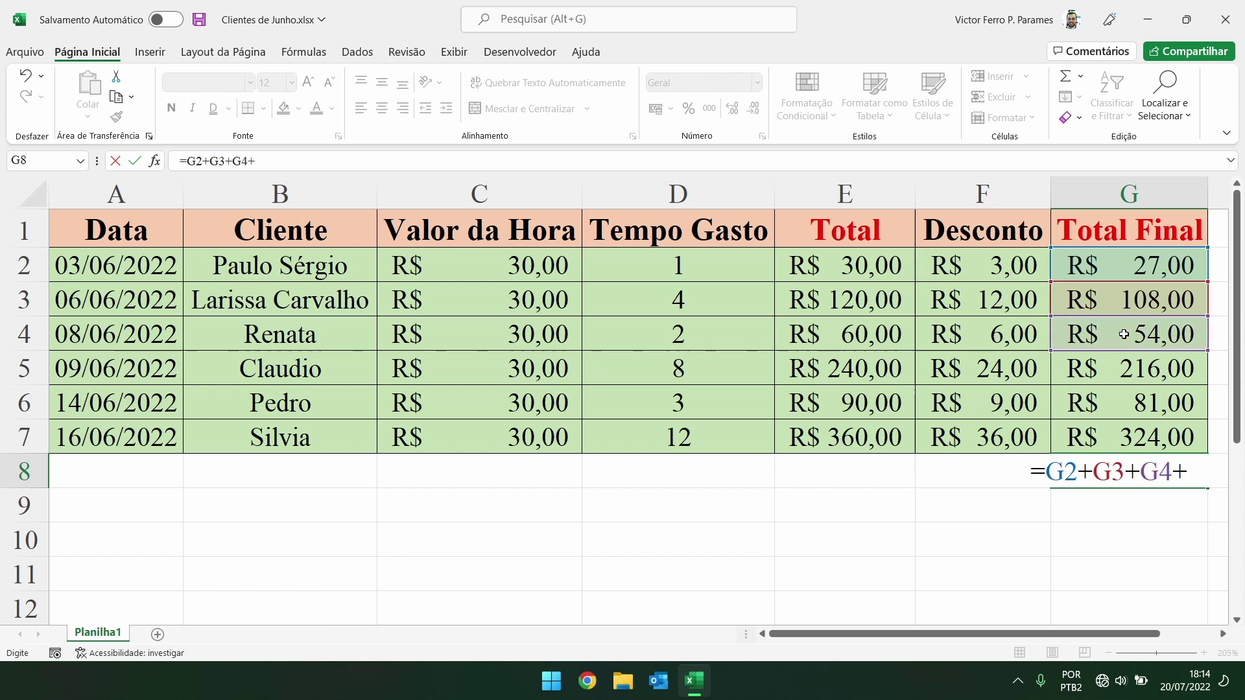
left_click(1135, 367)
type("+")
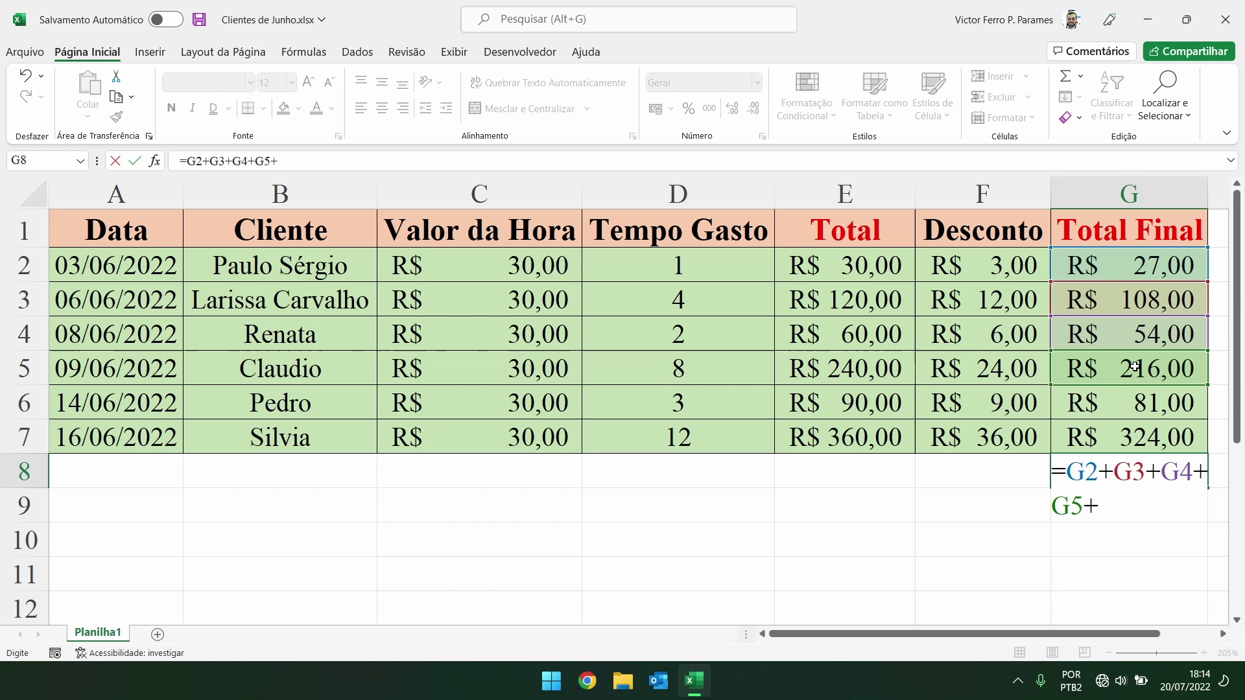
left_click(1134, 405)
type("+")
left_click(1097, 438)
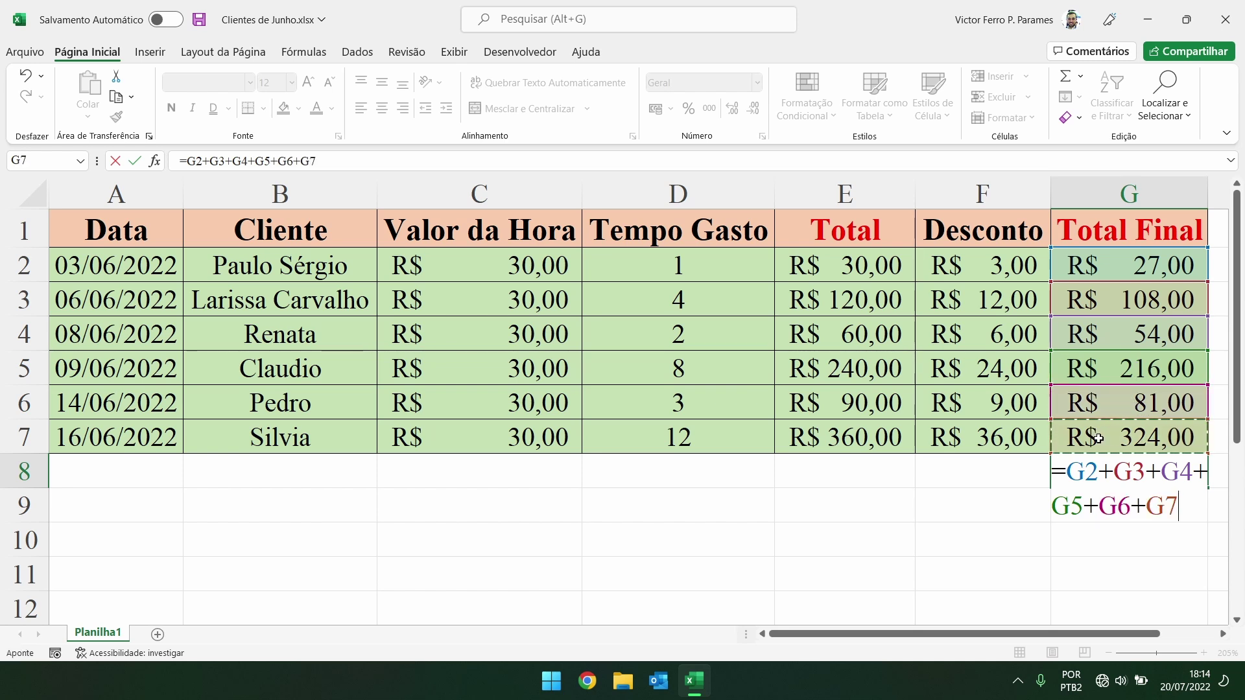
key("Return")
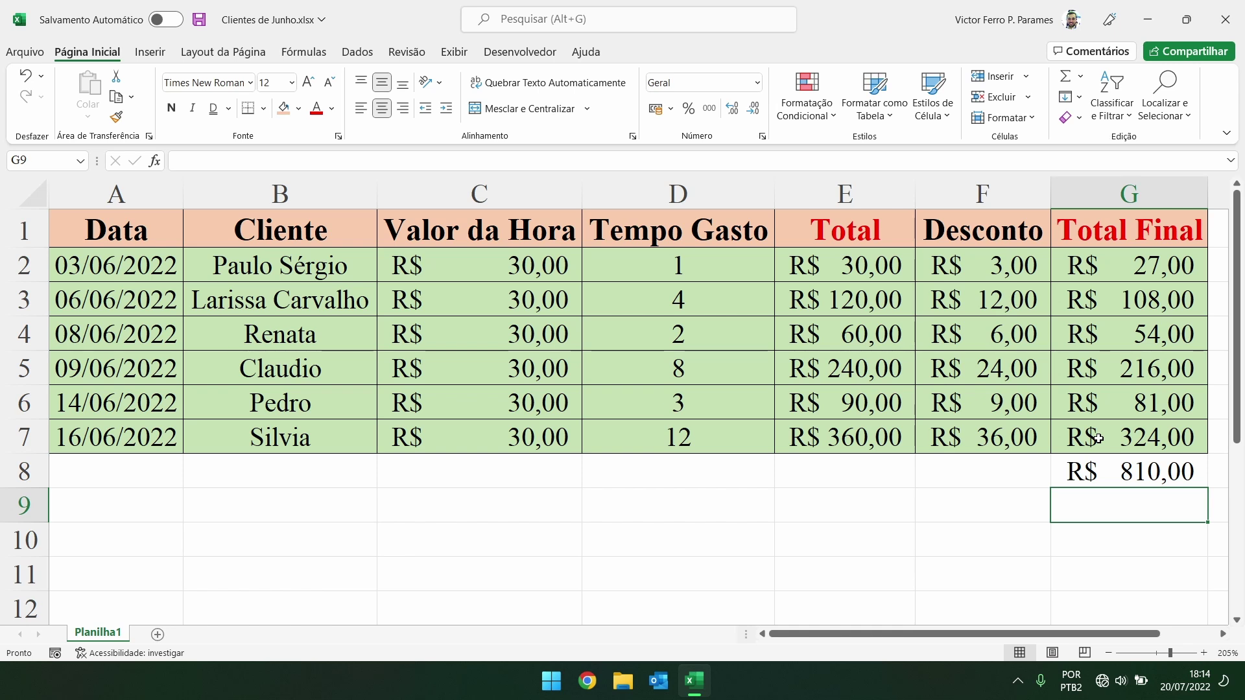
key("Up")
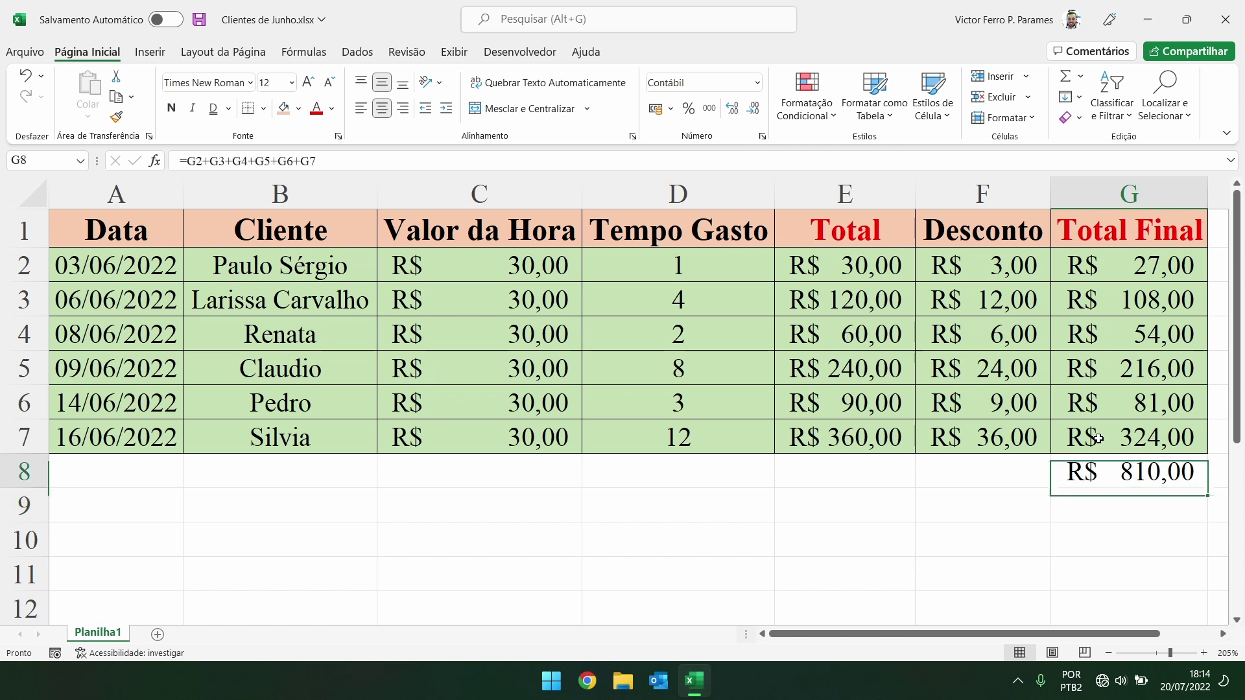
key("Delete")
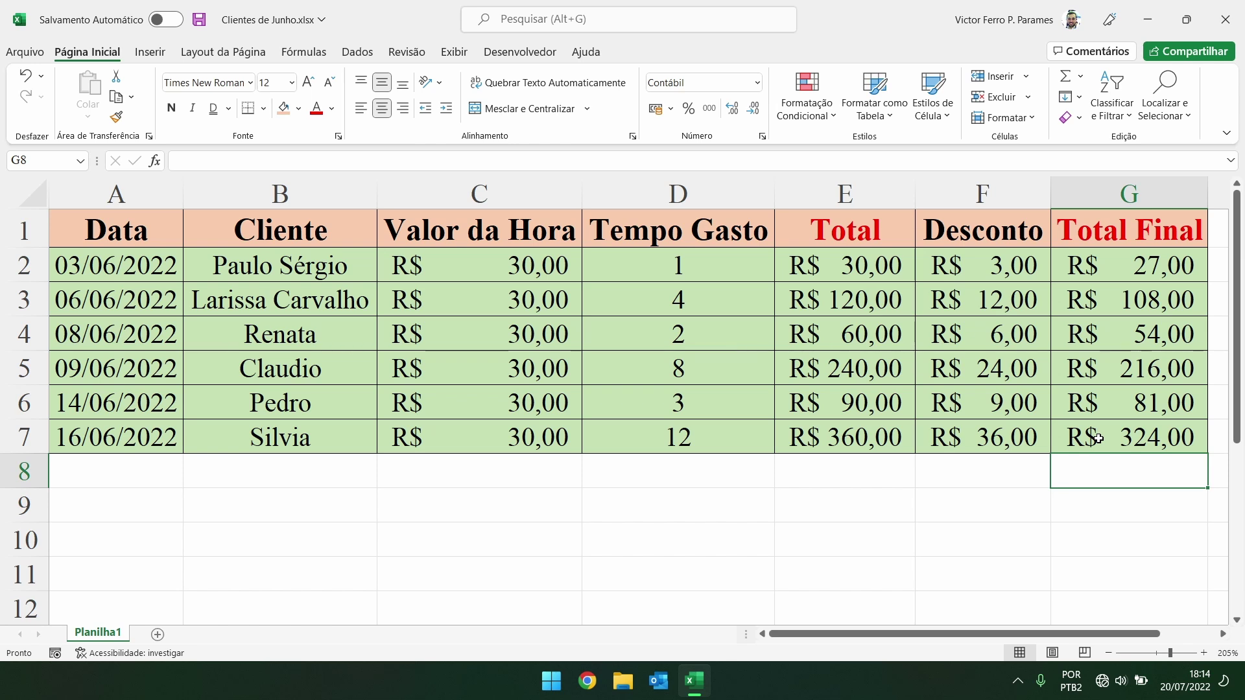
- Sum the selected Total Final values G2:G7 into G8 with AutoSum, inspect the resulting formula and clear G8
left_click_drag(1124, 264, 1113, 445)
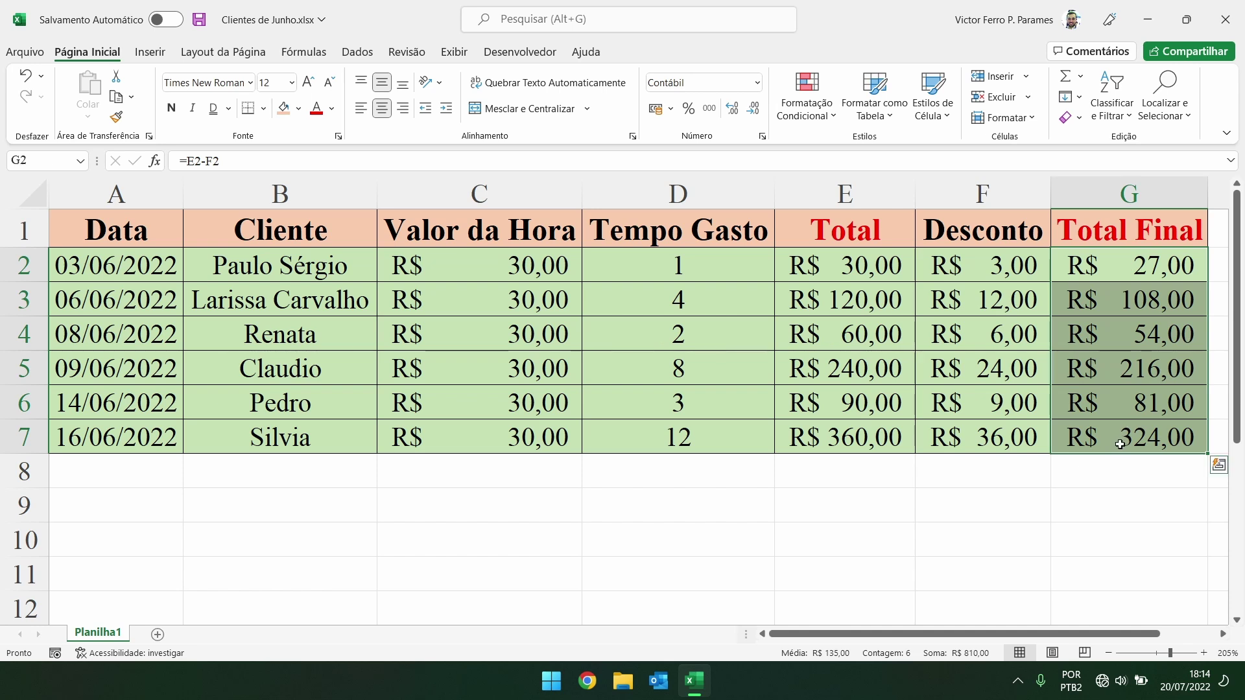
left_click(1066, 78)
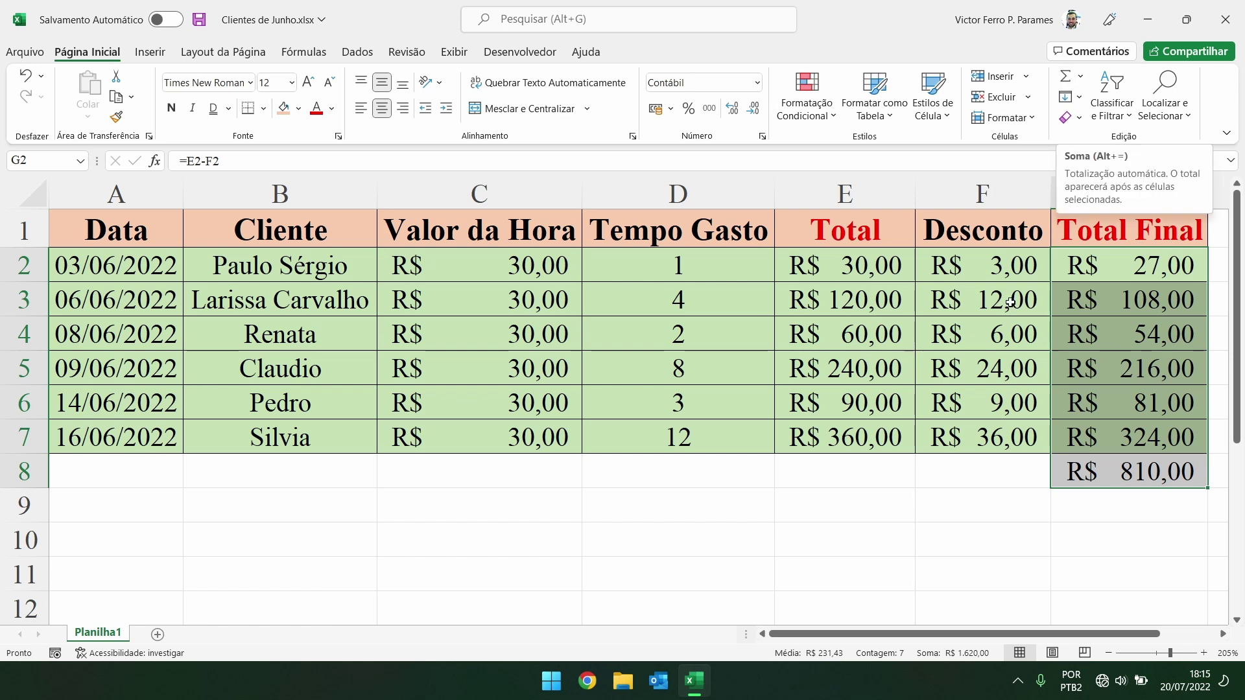
left_click(1102, 479)
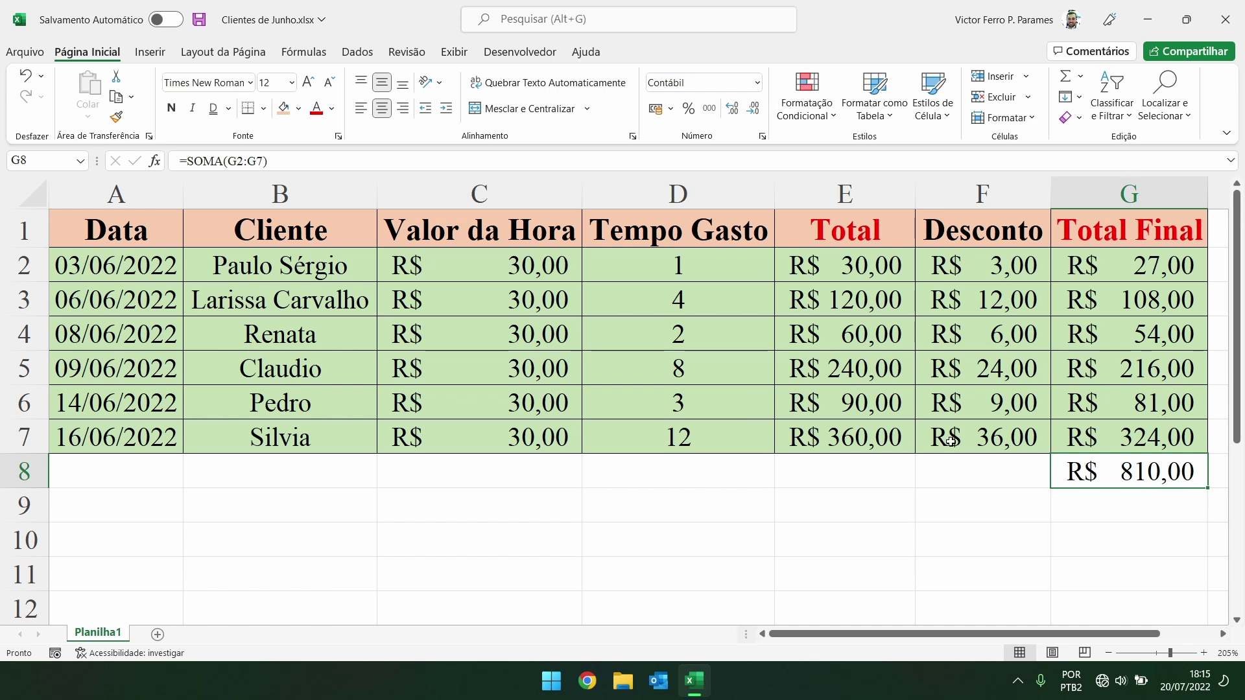
key("Delete")
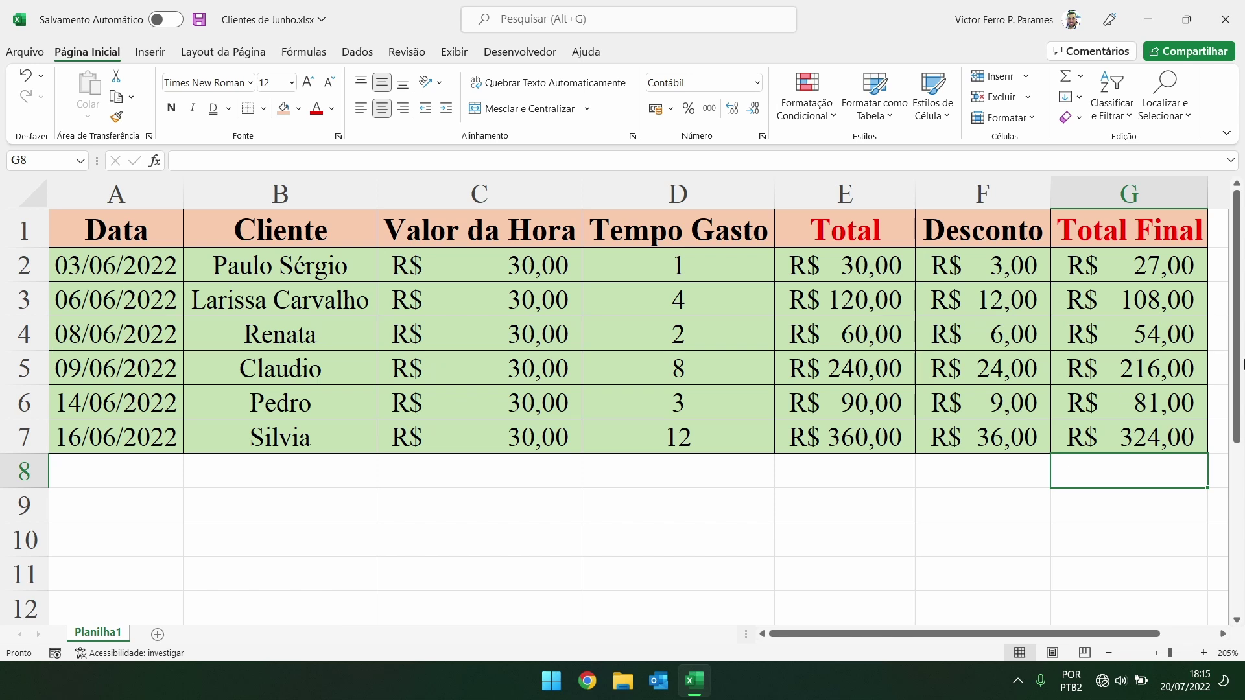
left_click(1065, 76)
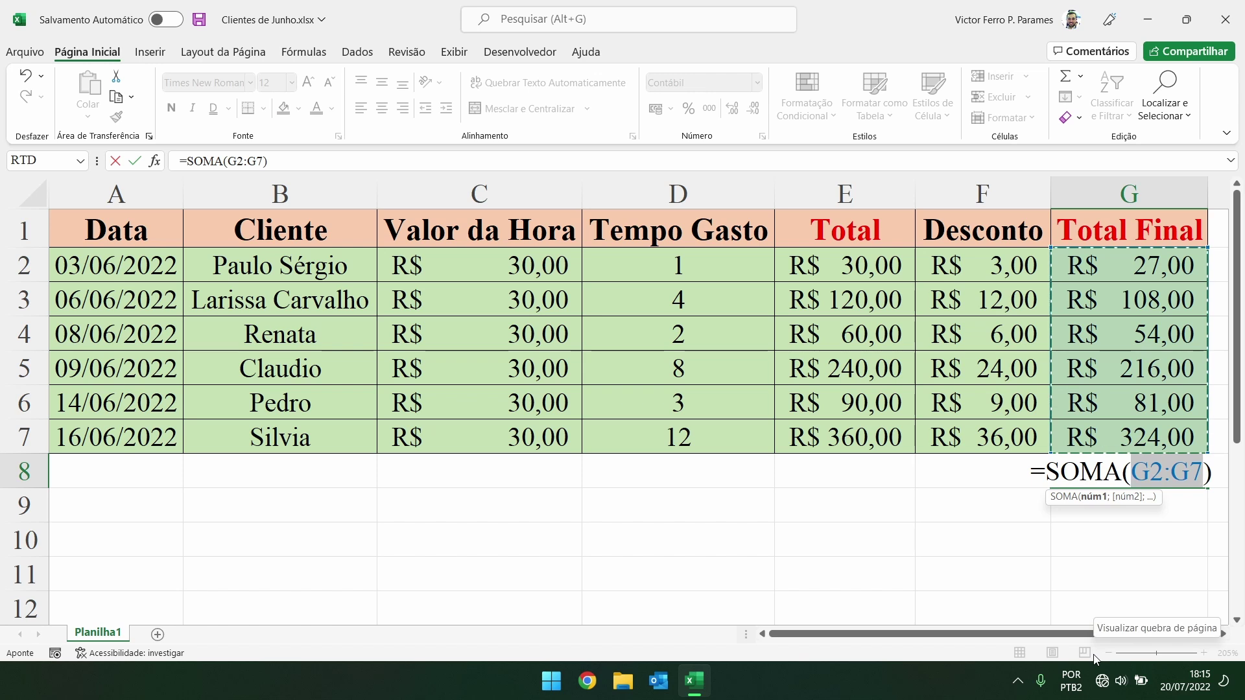
key("Escape")
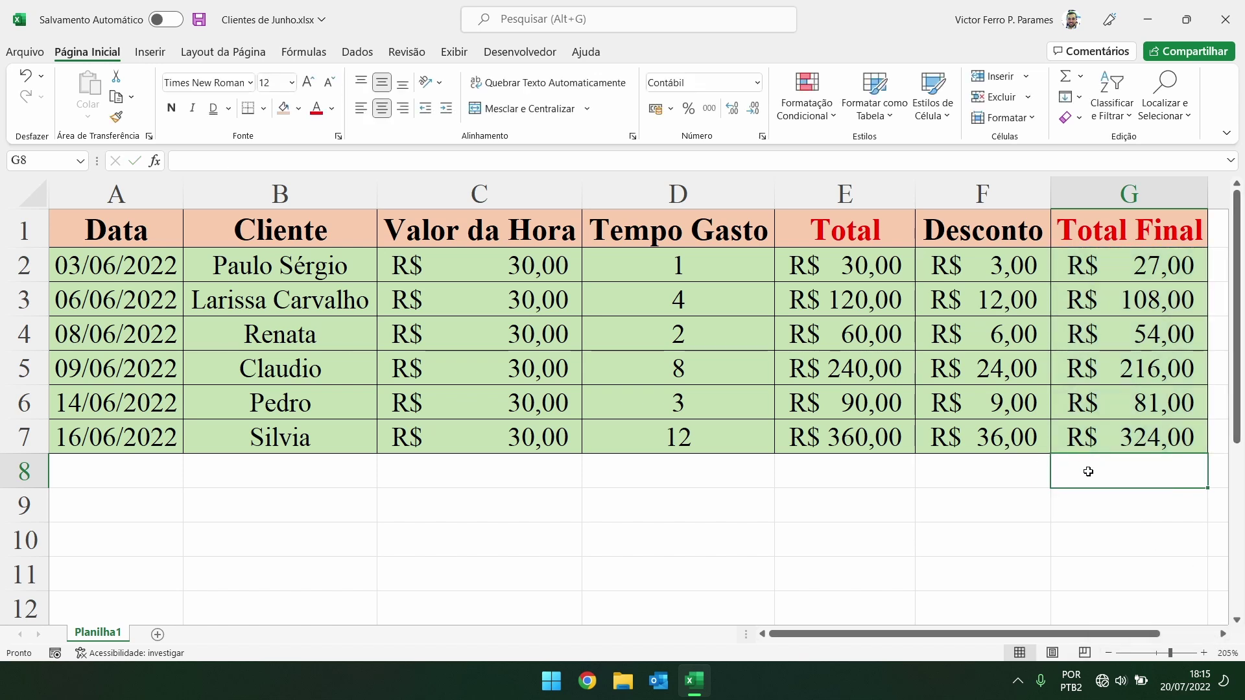
left_click(1087, 503)
- Insert the AutoSum formula =SOMA(G2:G7) from the empty cell G8, accepting the suggested range, and delete it again
left_click(1097, 478)
left_click(1066, 79)
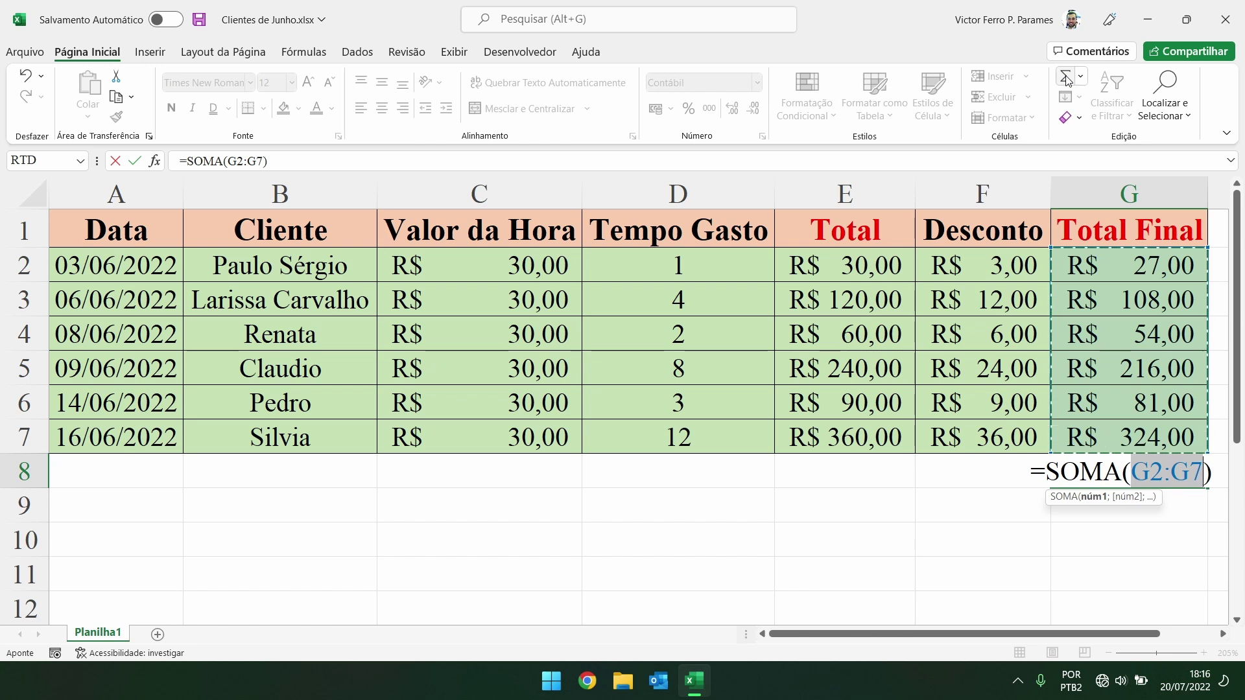
key("Return")
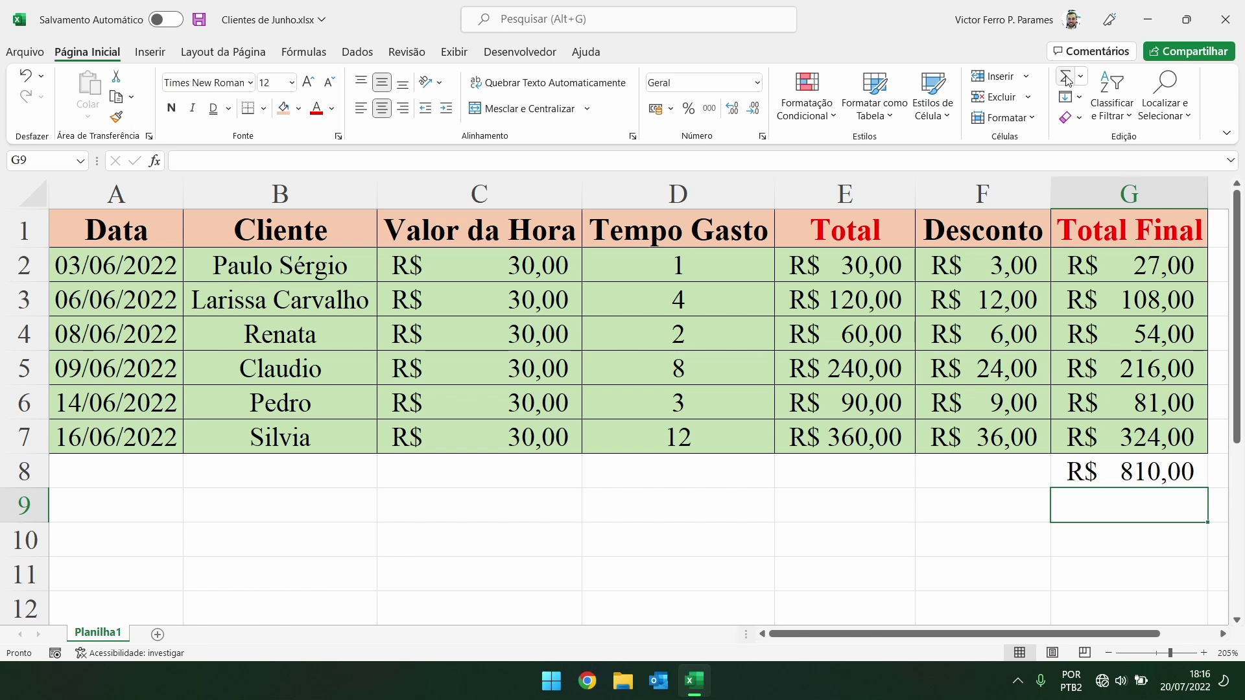
key("Up")
key("Delete")
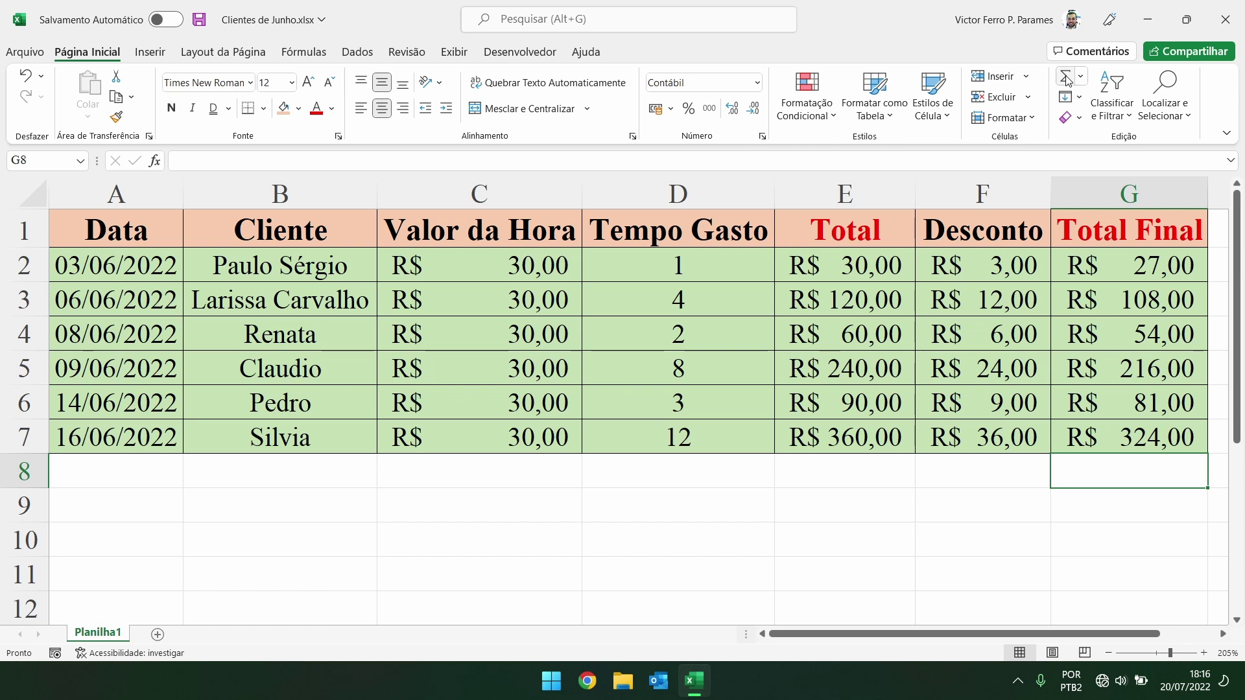
- Try an AutoSum in C12, well below the Valor da Hora column, to view its suggested range, and cancel it
left_click(1095, 512)
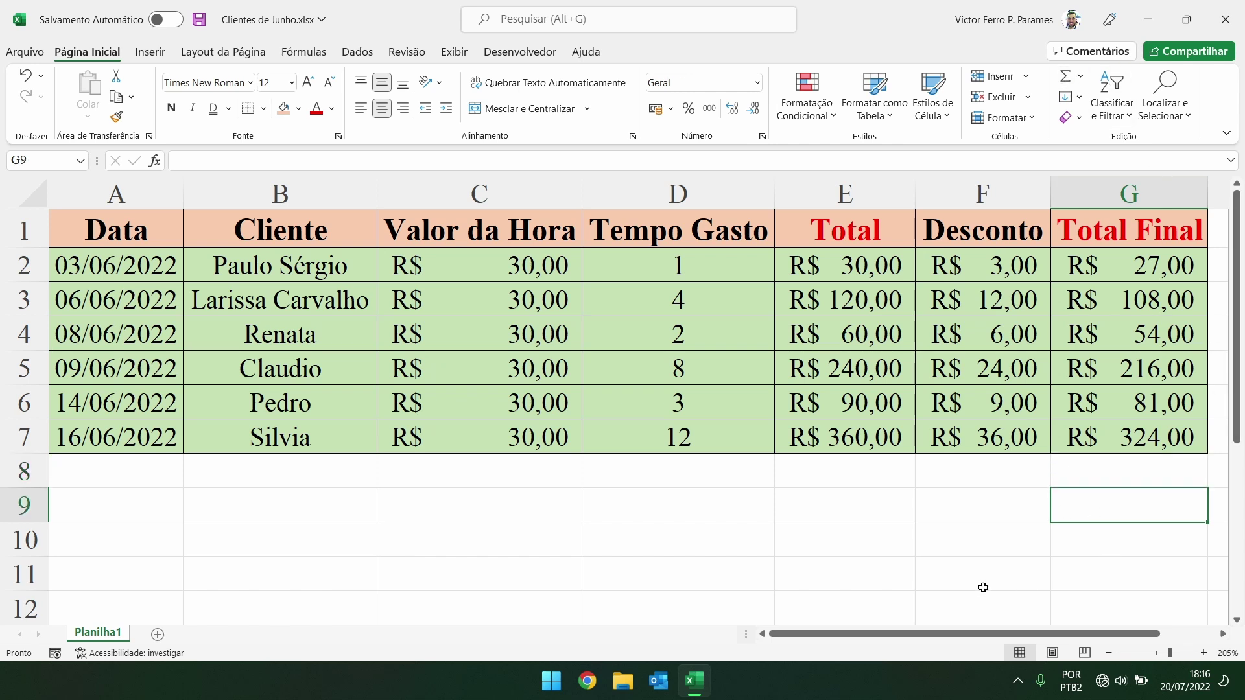
left_click(550, 596)
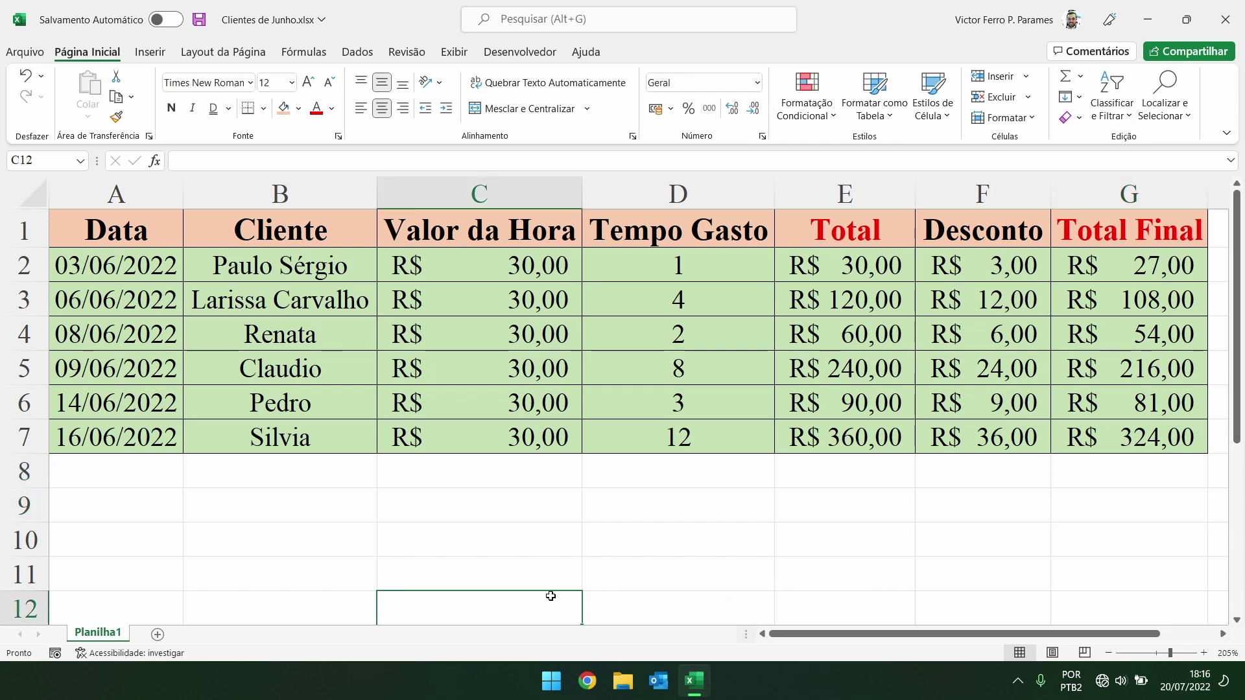
left_click(1068, 76)
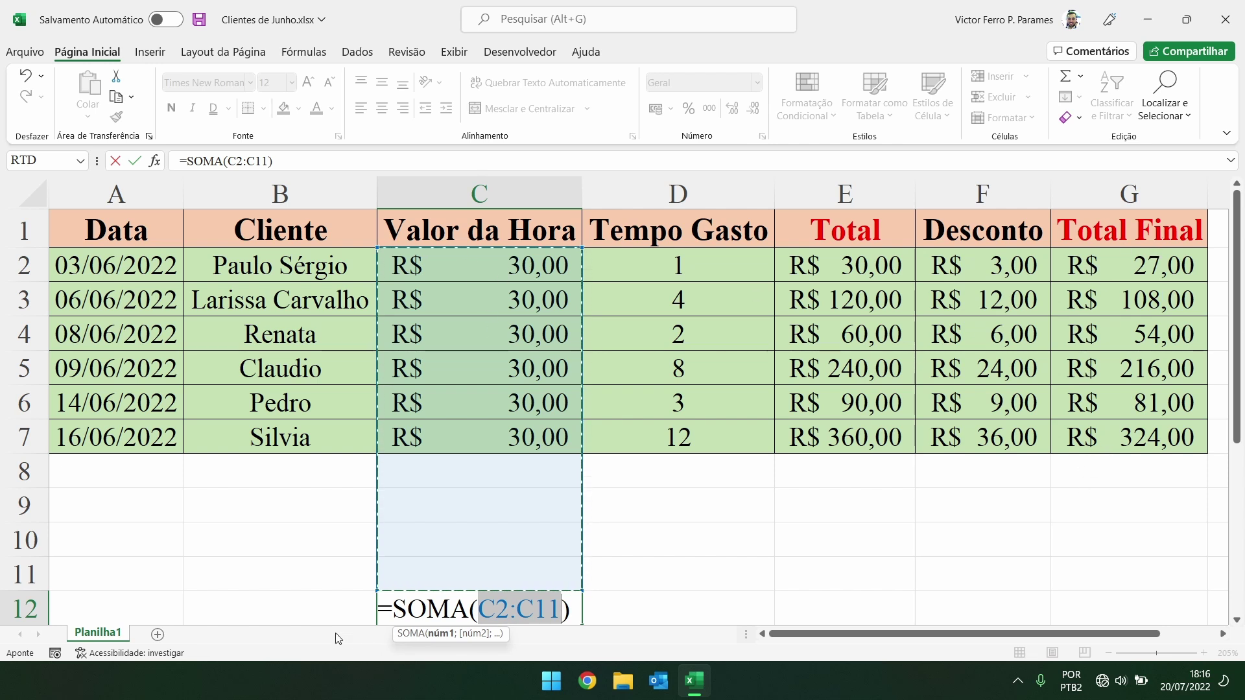
key("Escape")
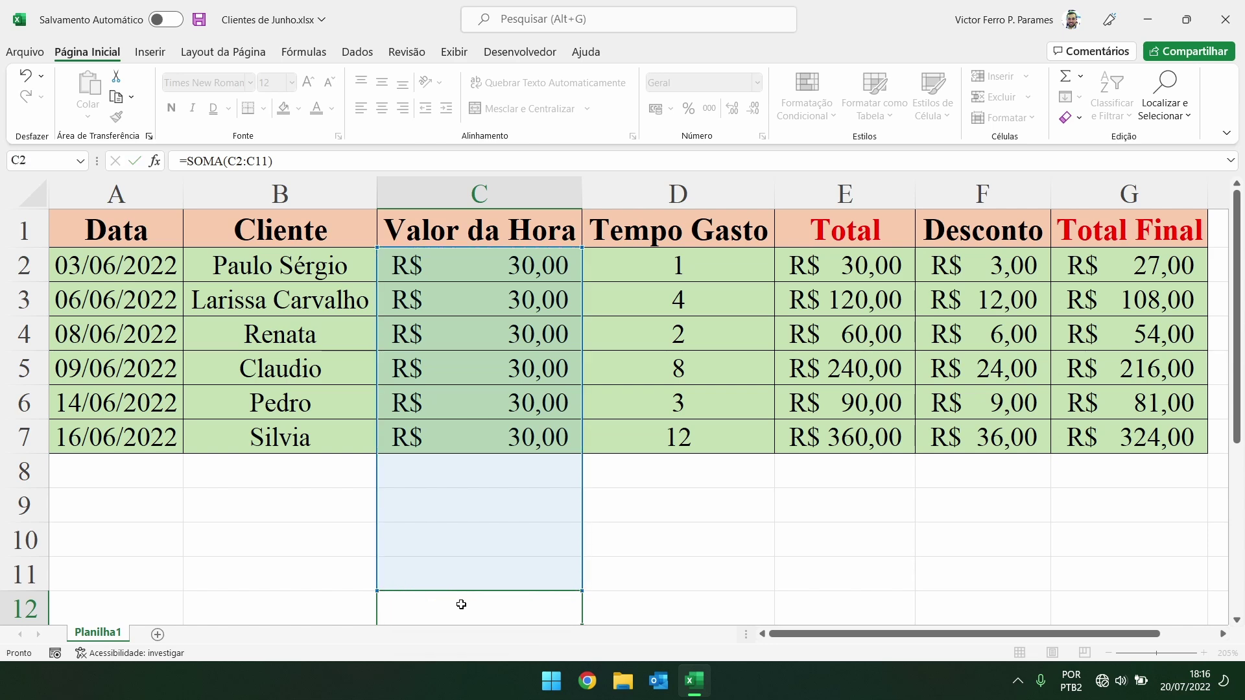
- Begin a SOMA formula in G8 with G2 as first argument, switching the keyboard layout to enter the semicolon separator
left_click(1129, 466)
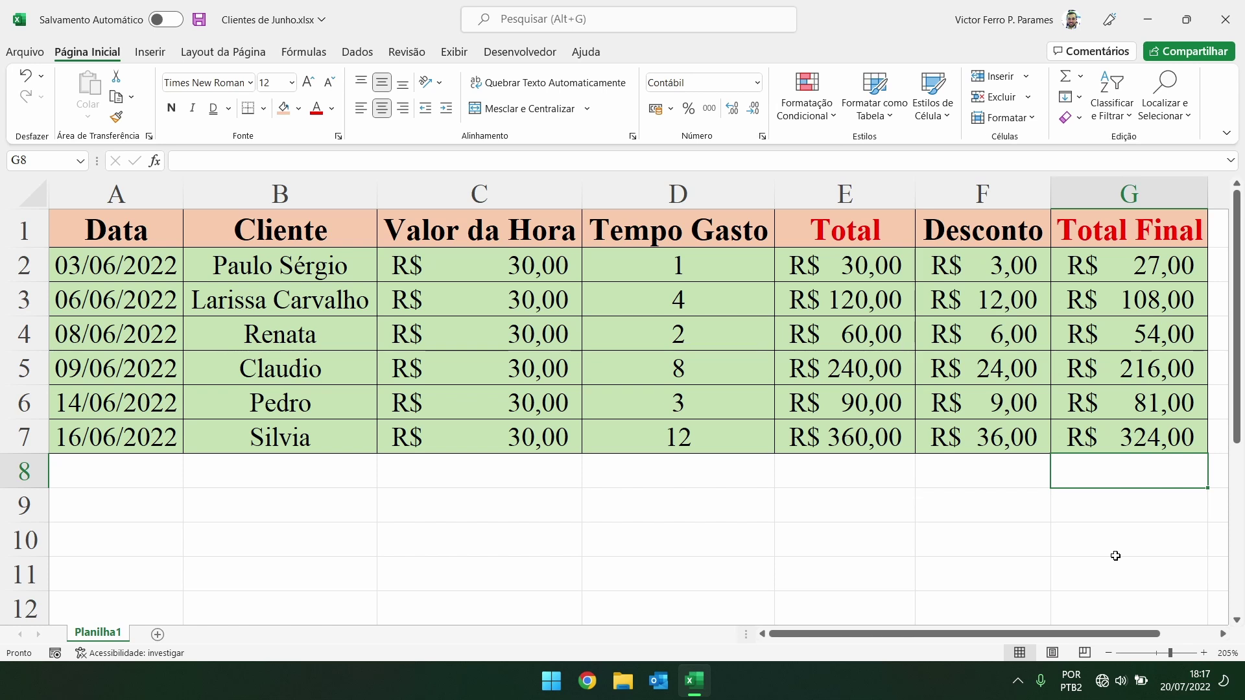
type("=")
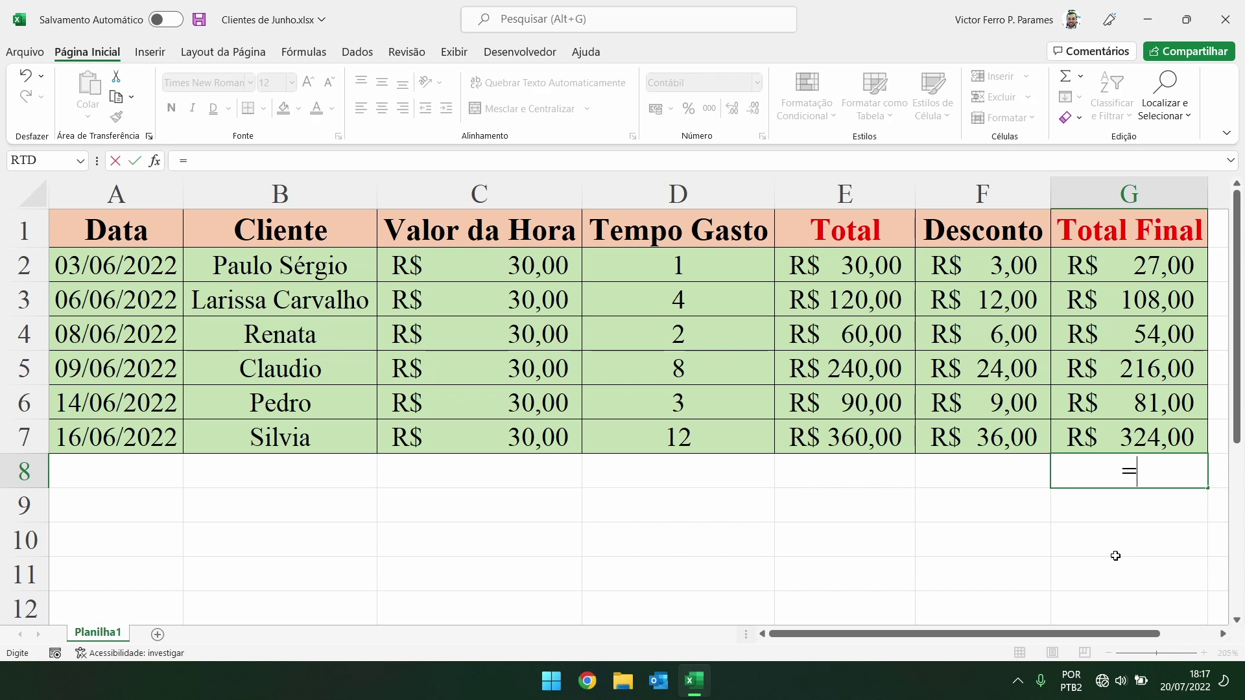
type("so")
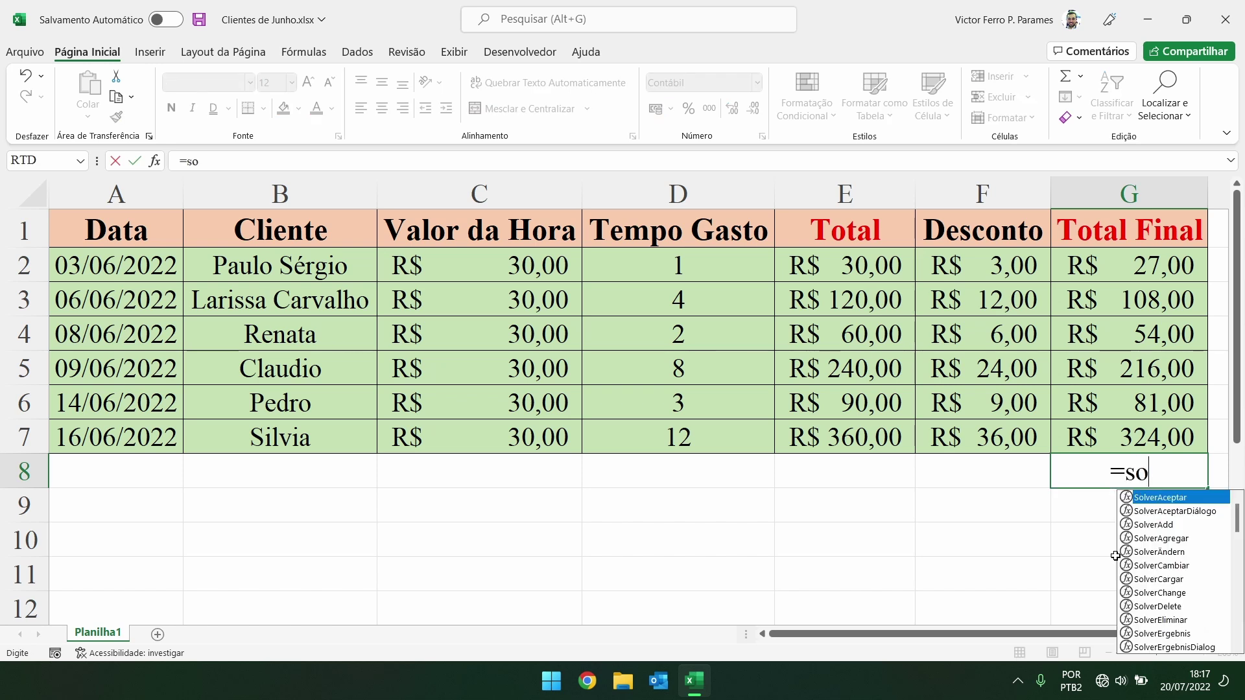
key("BackSpace")
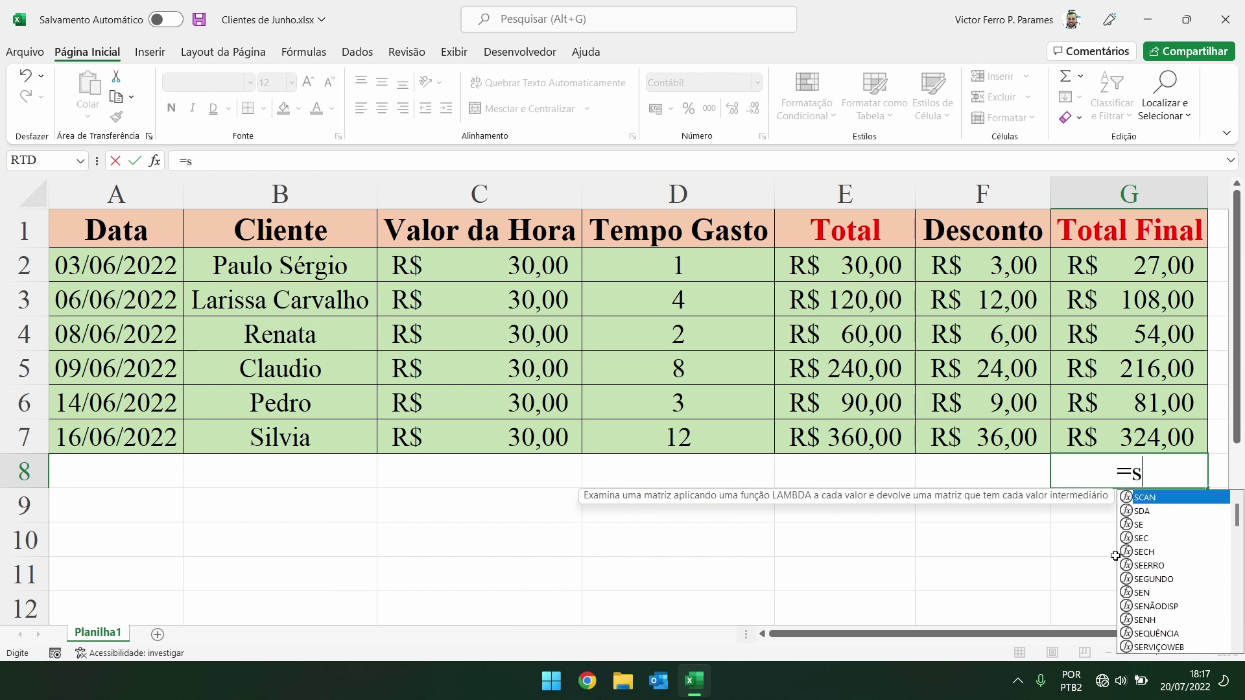
type("oma")
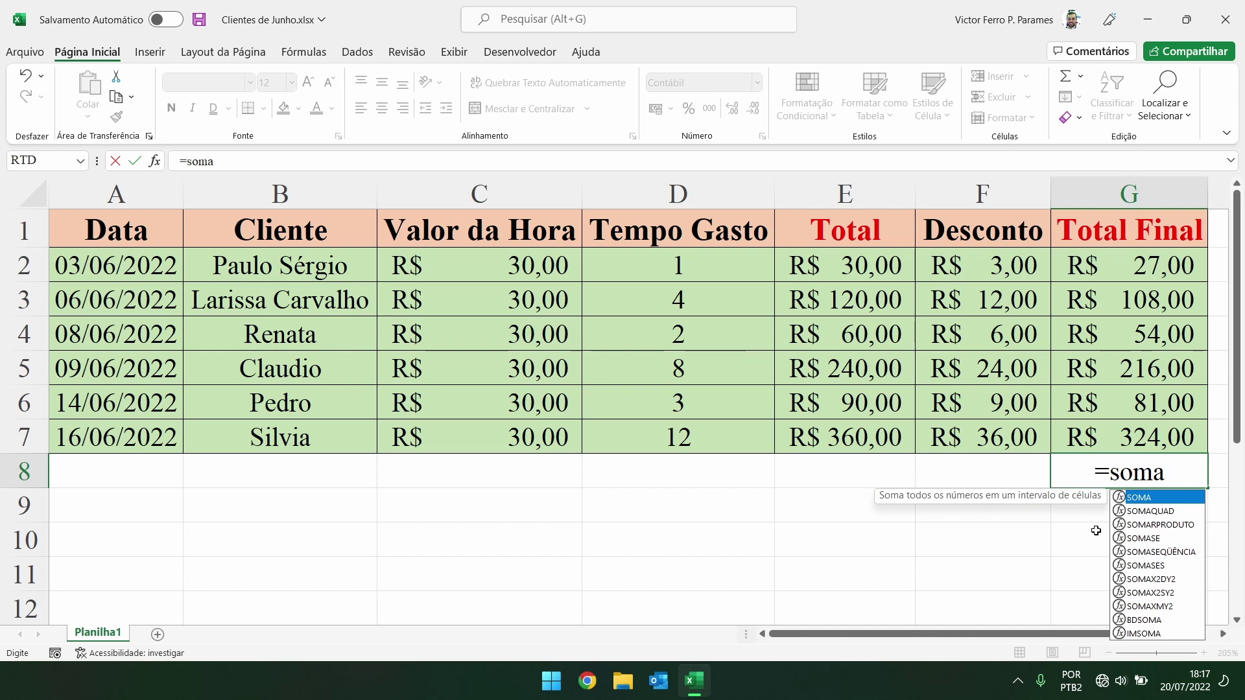
type("(")
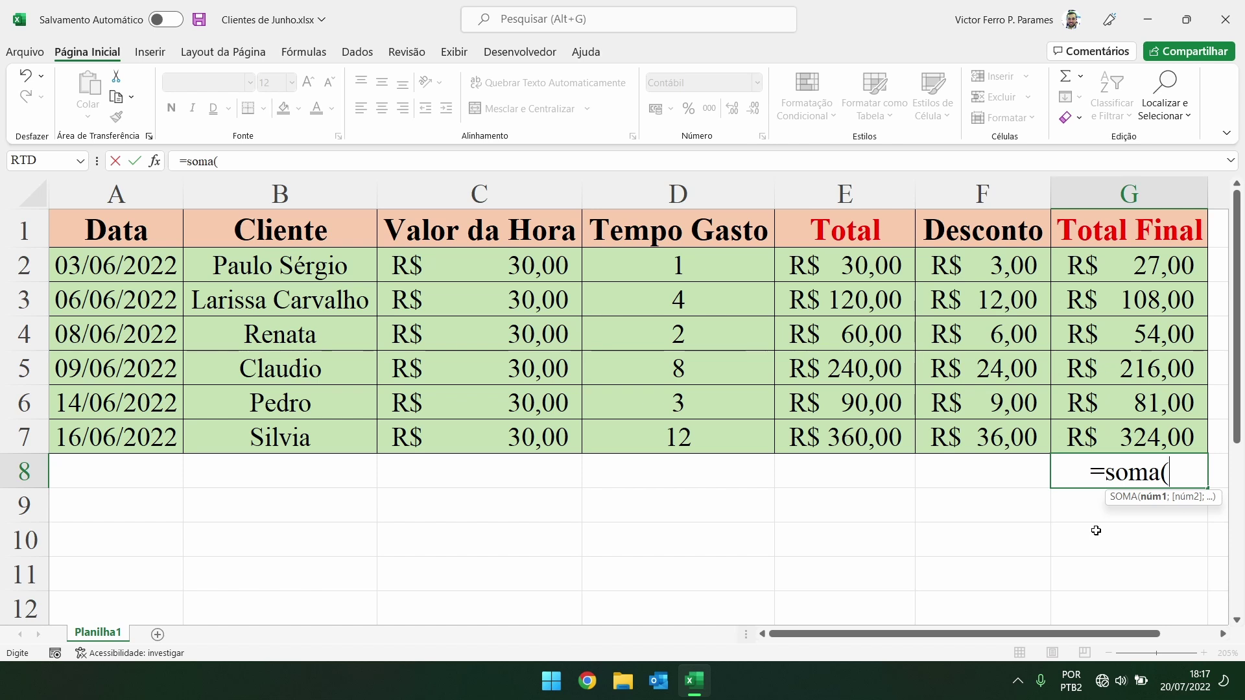
left_click(1130, 264)
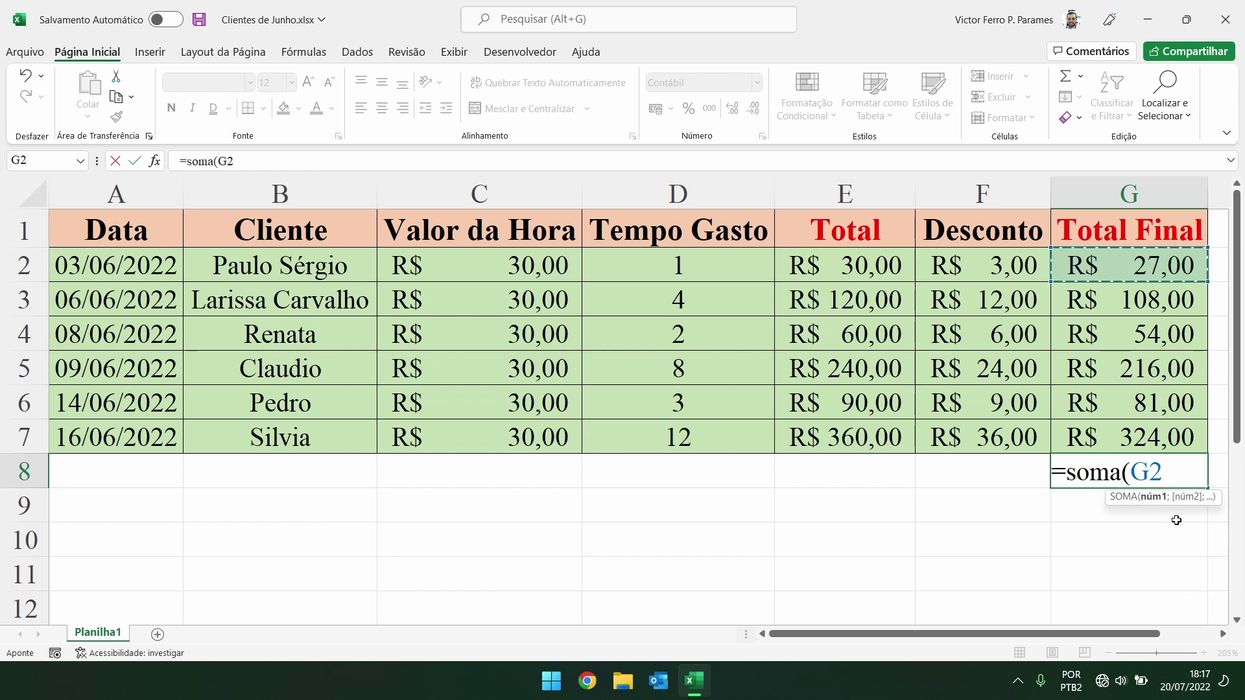
type("ç")
key("BackSpace")
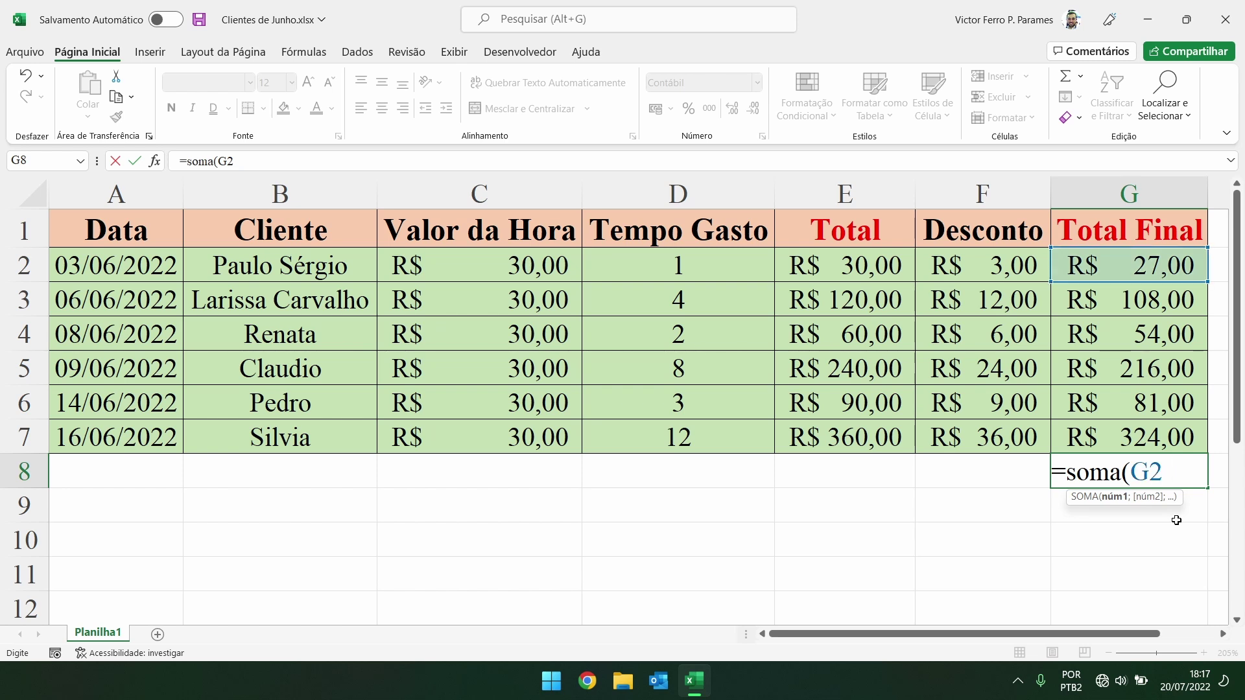
type("ç")
key("BackSpace")
key("alt+shift")
type(";")
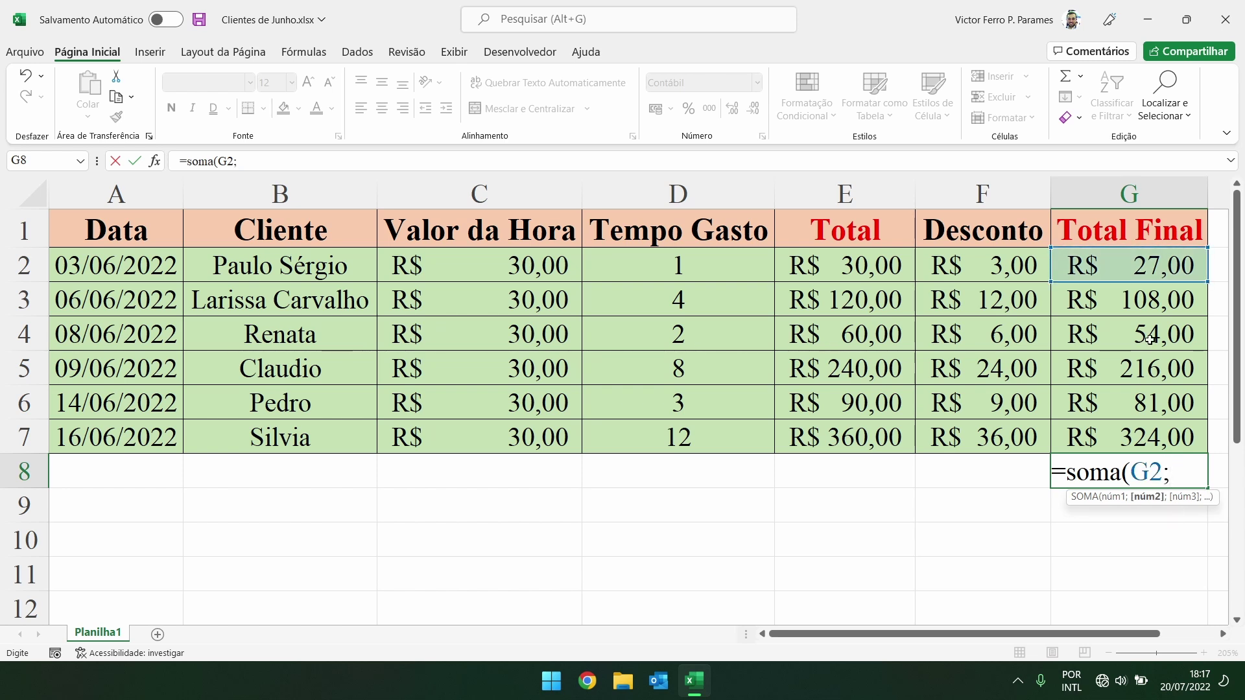
- Complete the G8 formula as =SOMA(G2;G3;G4;G5;G6;G7) by picking each remaining Total Final cell, and clear G8 again
left_click(1147, 297)
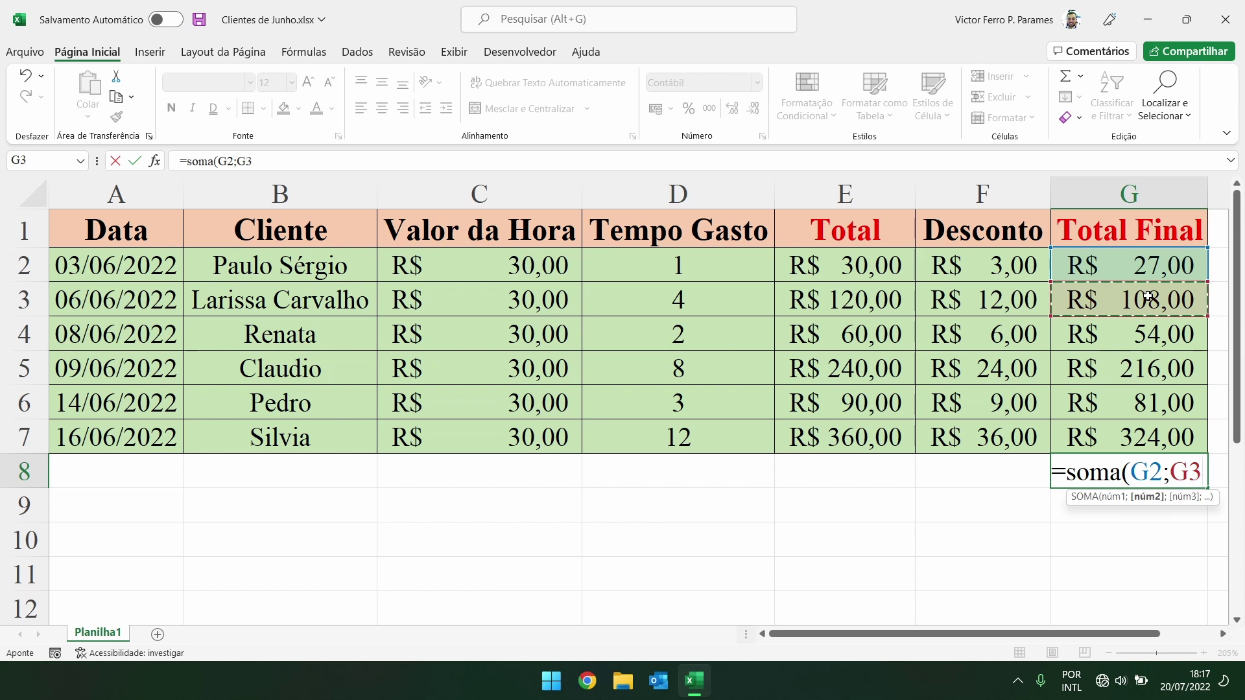
type(";")
left_click(1156, 339)
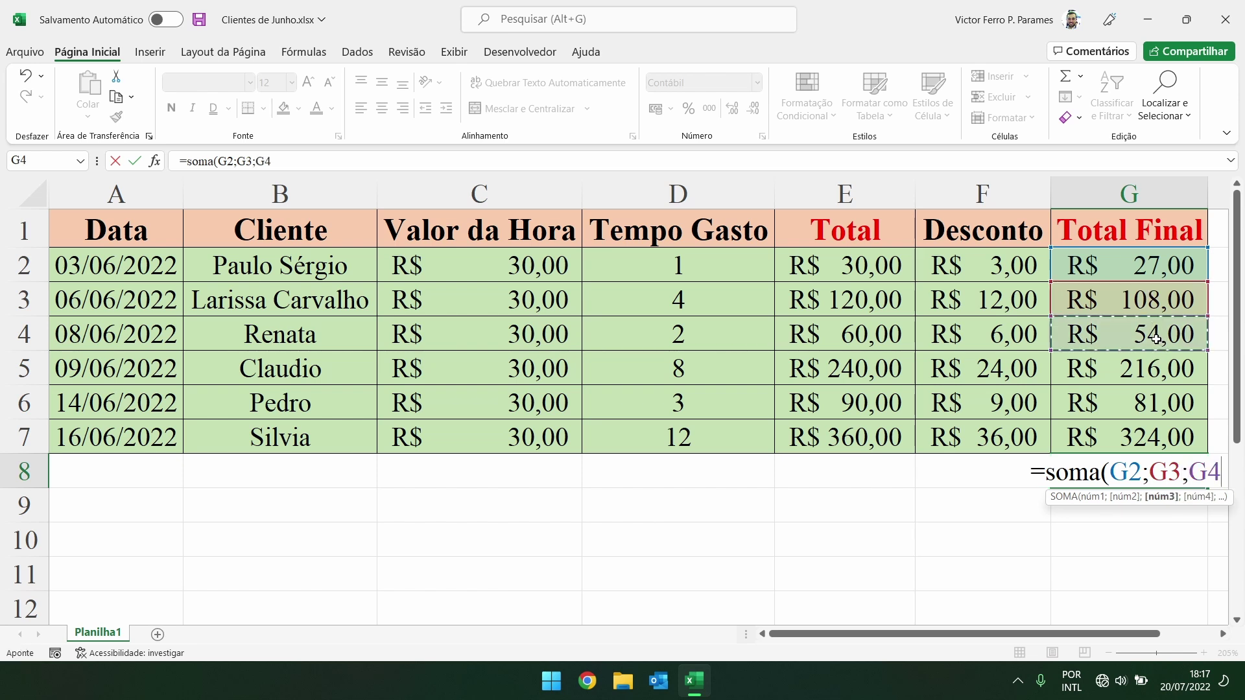
type(";")
left_click(1159, 373)
type(";")
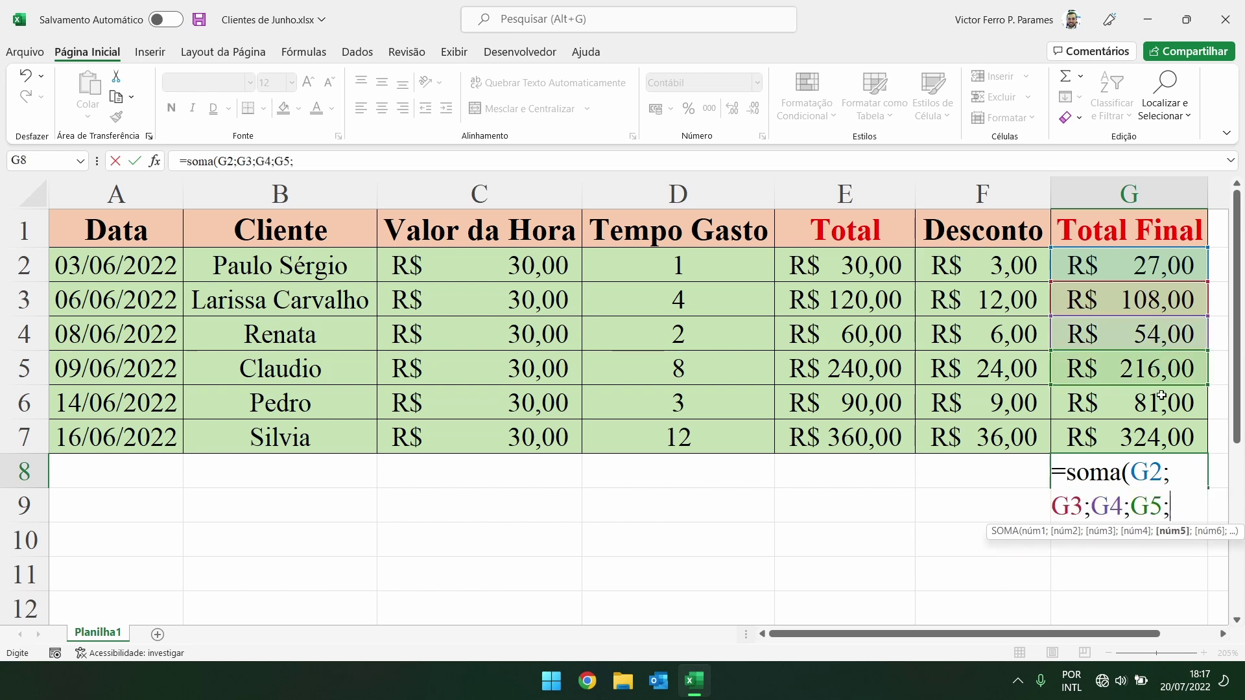
left_click(1161, 402)
type(";")
left_click(1163, 447)
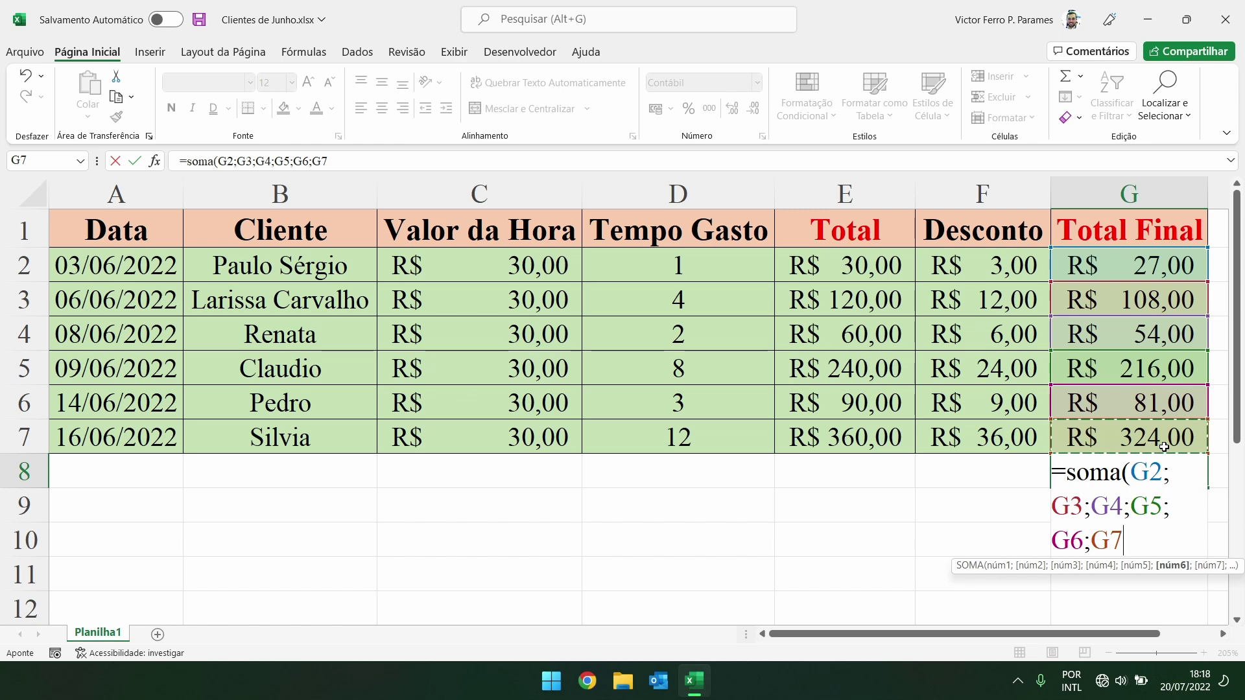
type(")")
key("Return")
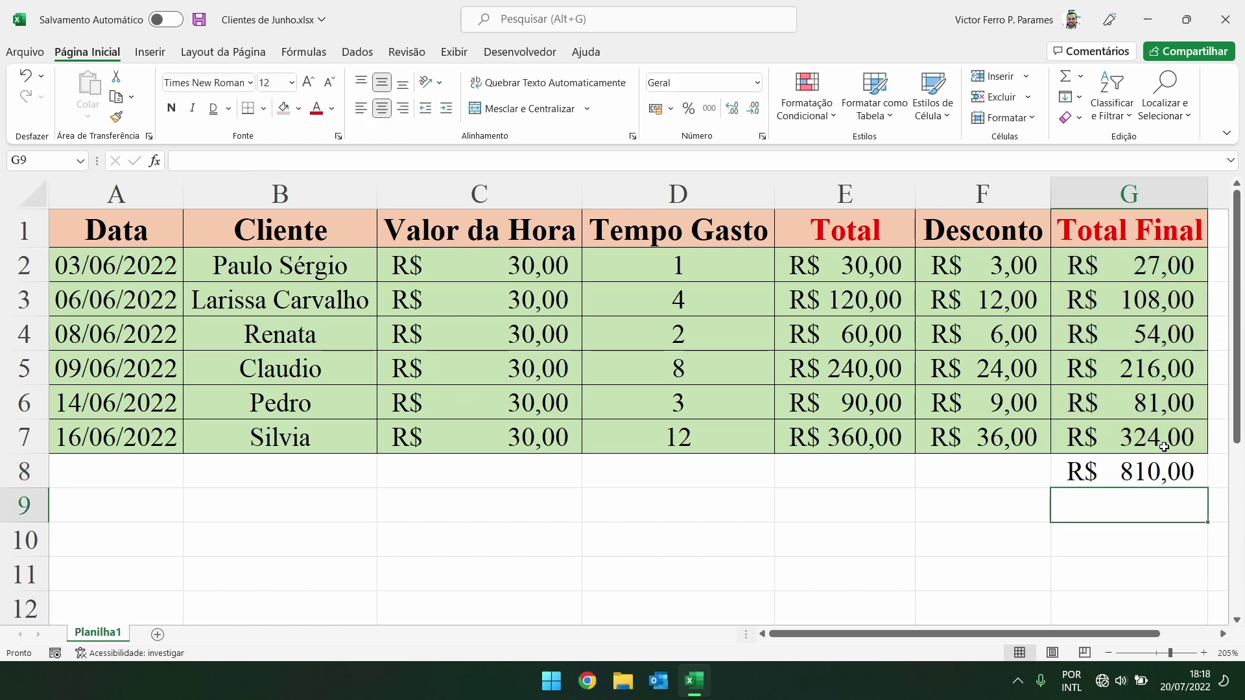
key("Up")
key("Delete")
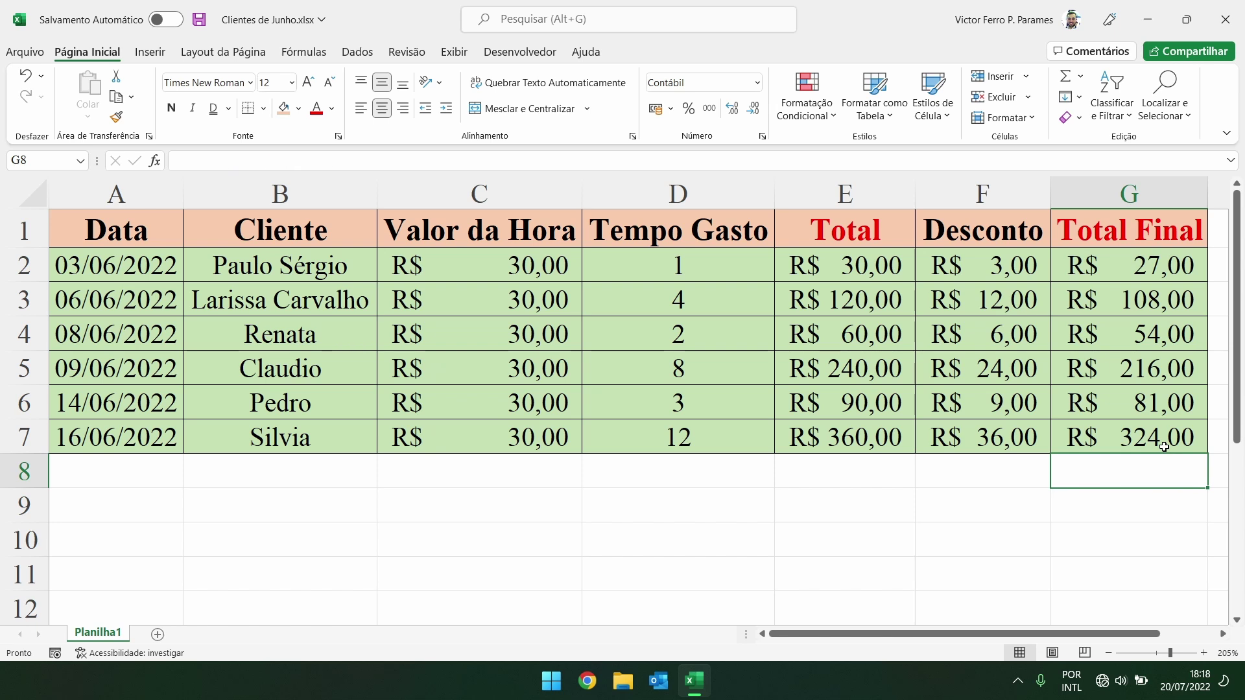
- Start a new SOMA formula in G8 using the whole Total Final range G2:G7
key("F2")
type("=")
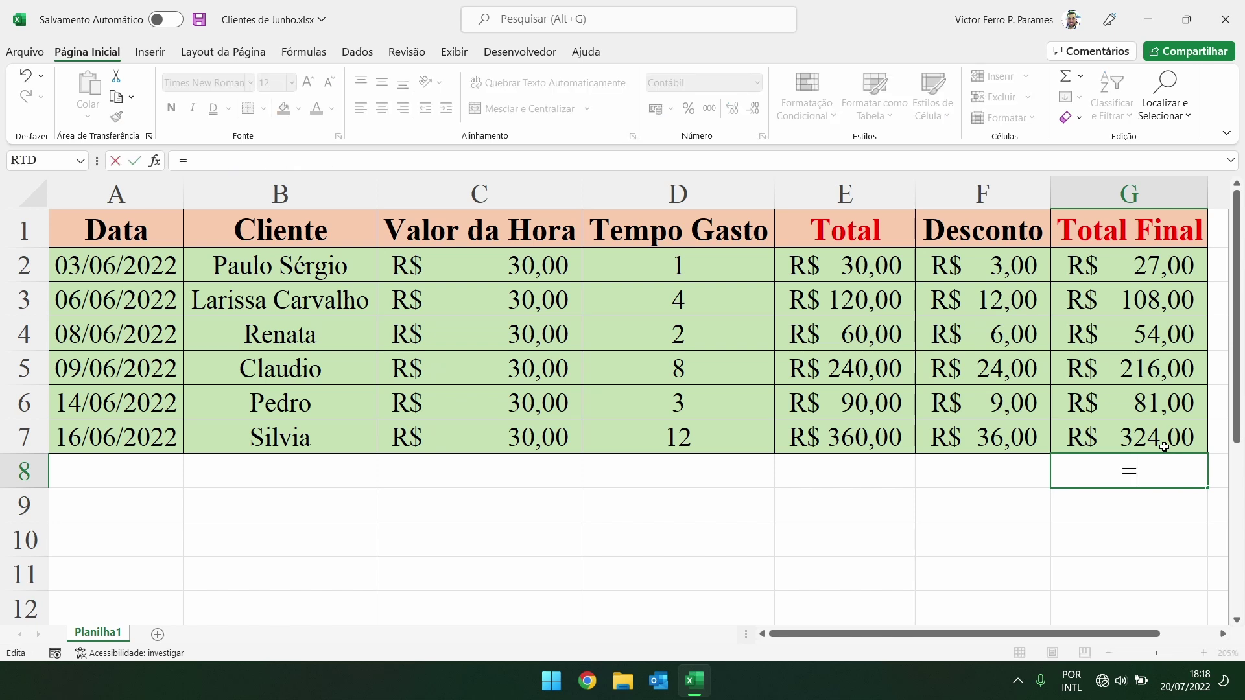
type("soma")
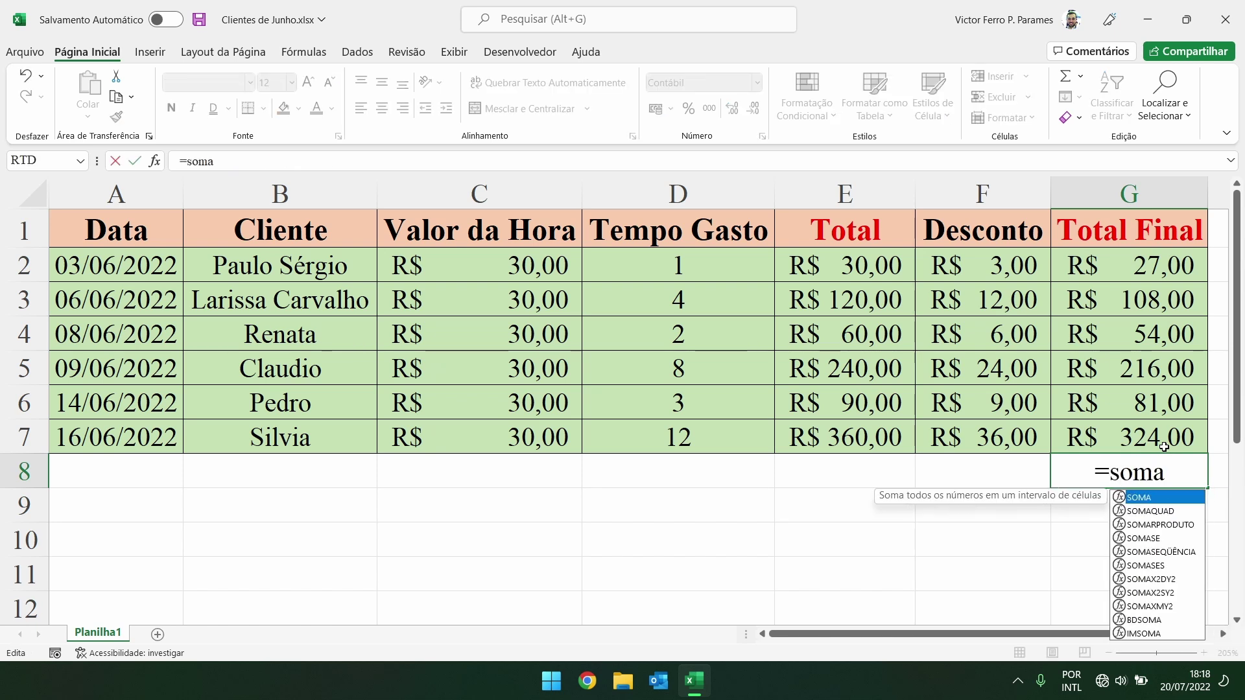
type("(")
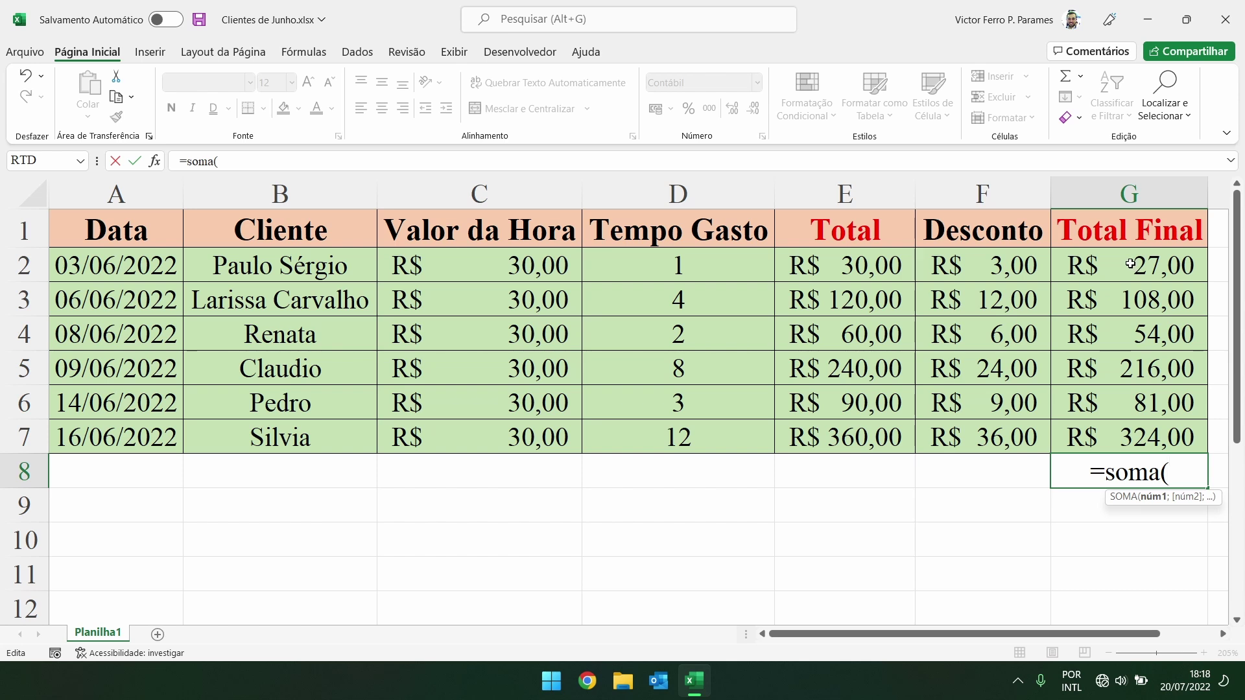
left_click_drag(1126, 265, 1130, 436)
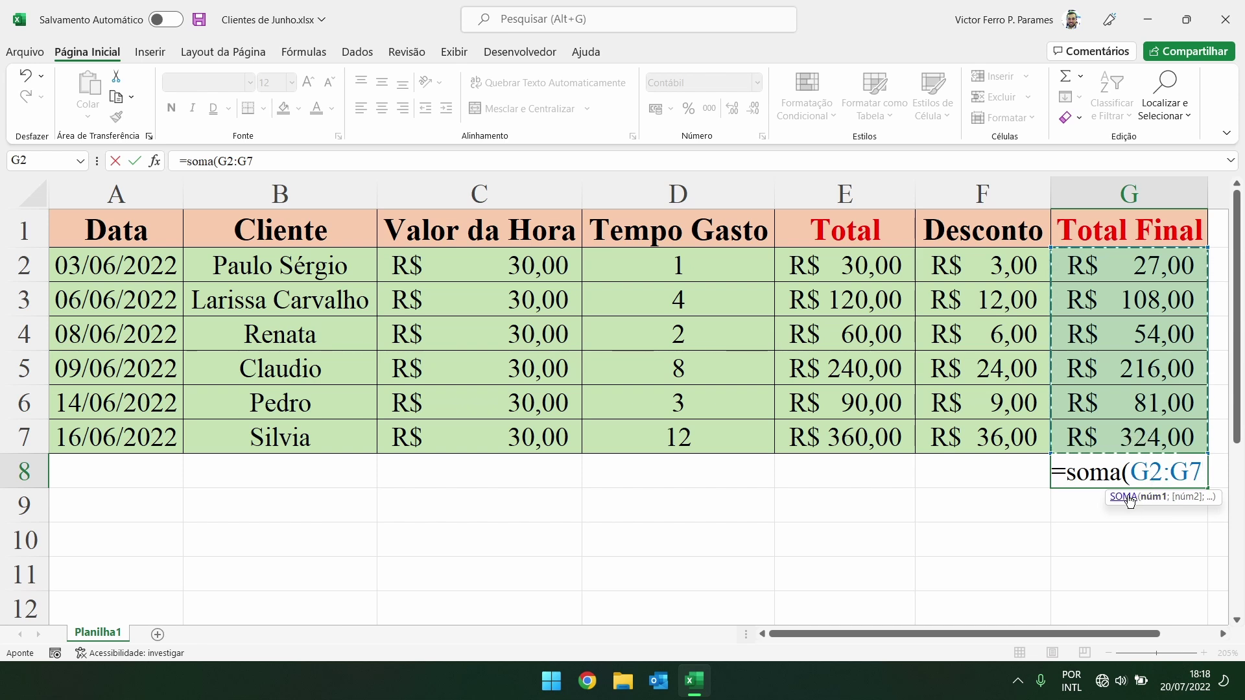
- Try a semicolon in place of the colon between G2 and G7 in the formula, and restore the colon
left_click(1172, 472)
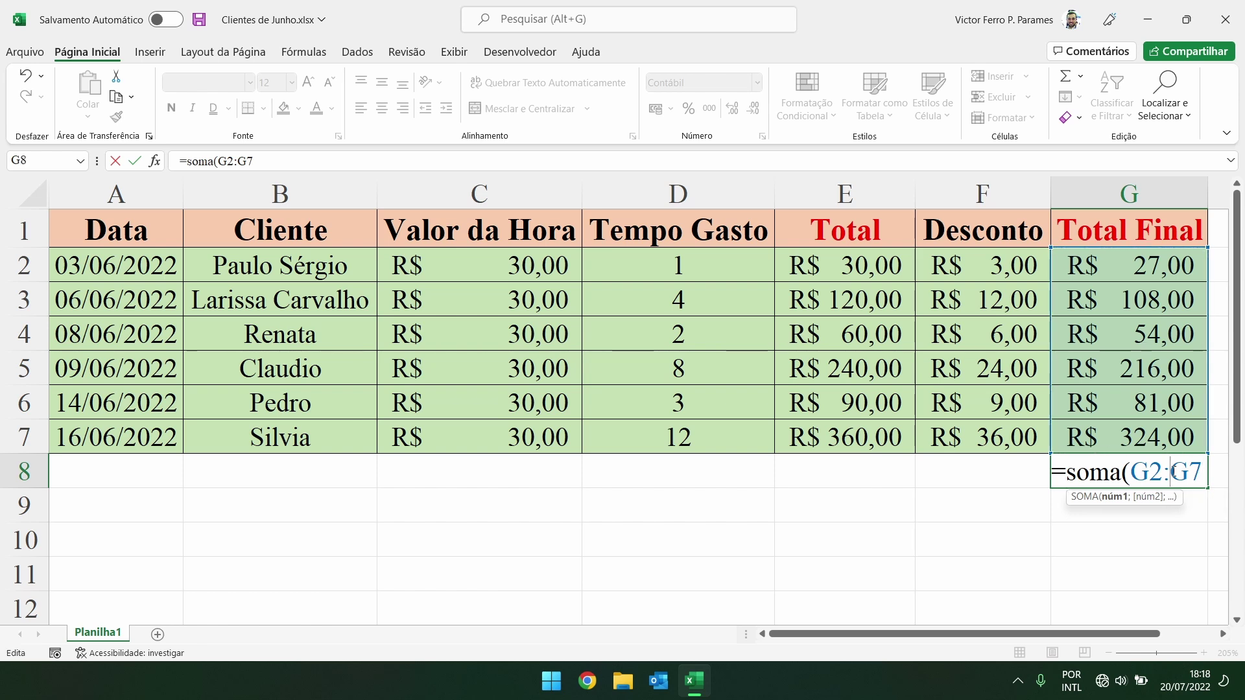
key("BackSpace")
type(";")
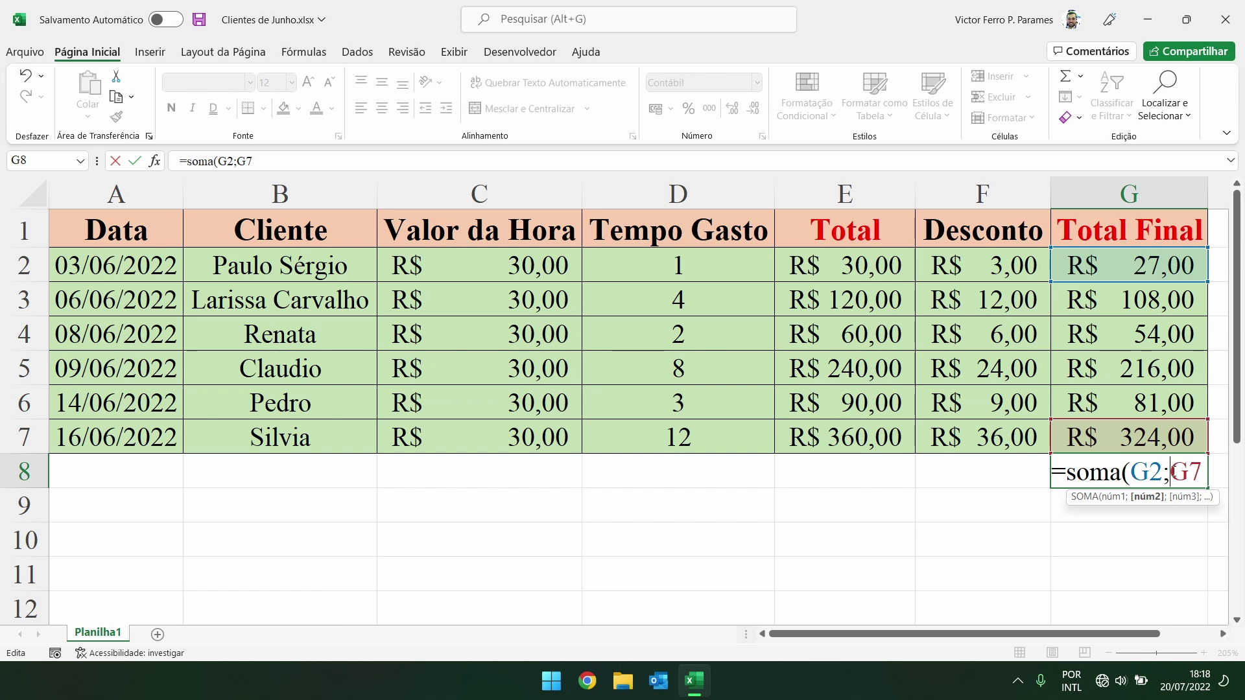
key("BackSpace")
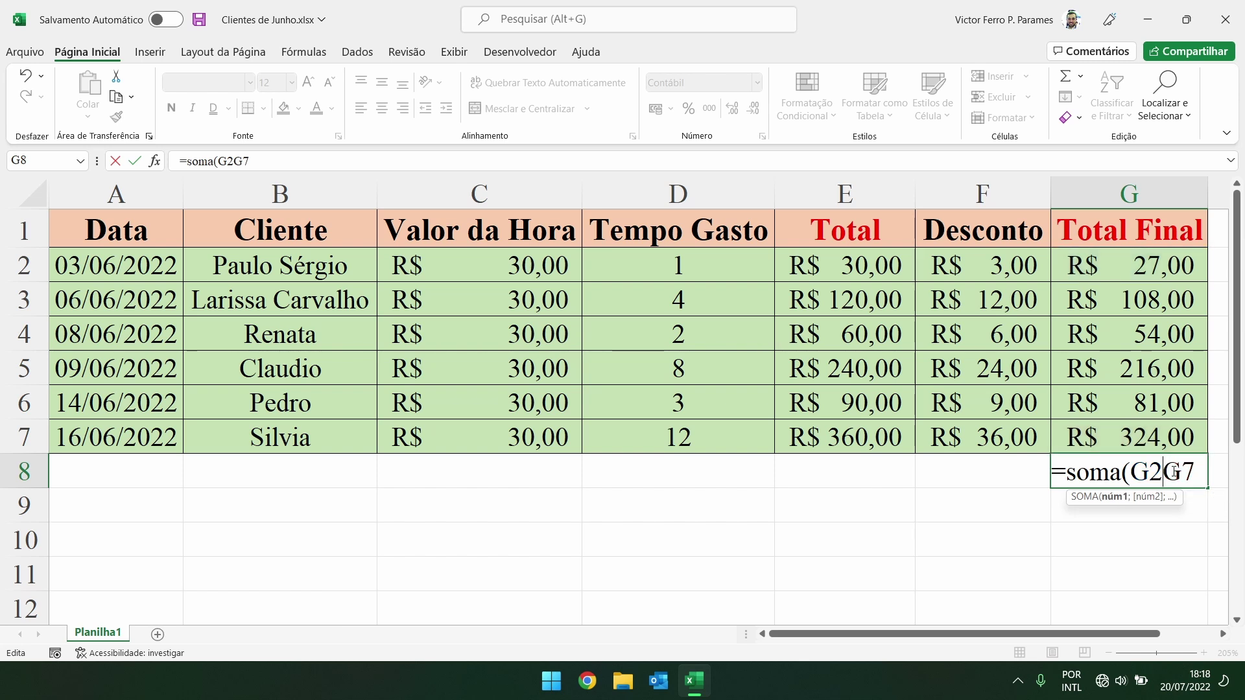
type(":")
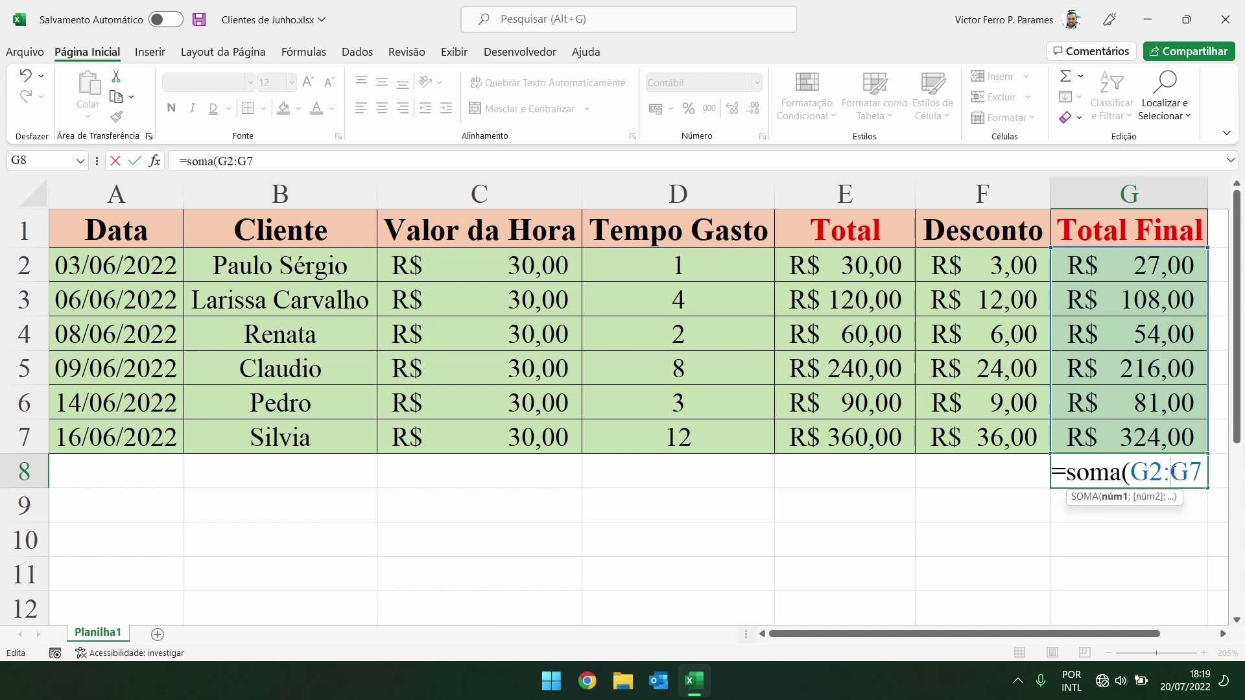
- Confirm the SOMA formula for G2:G7, inspect it in G8 and delete it
key("Return")
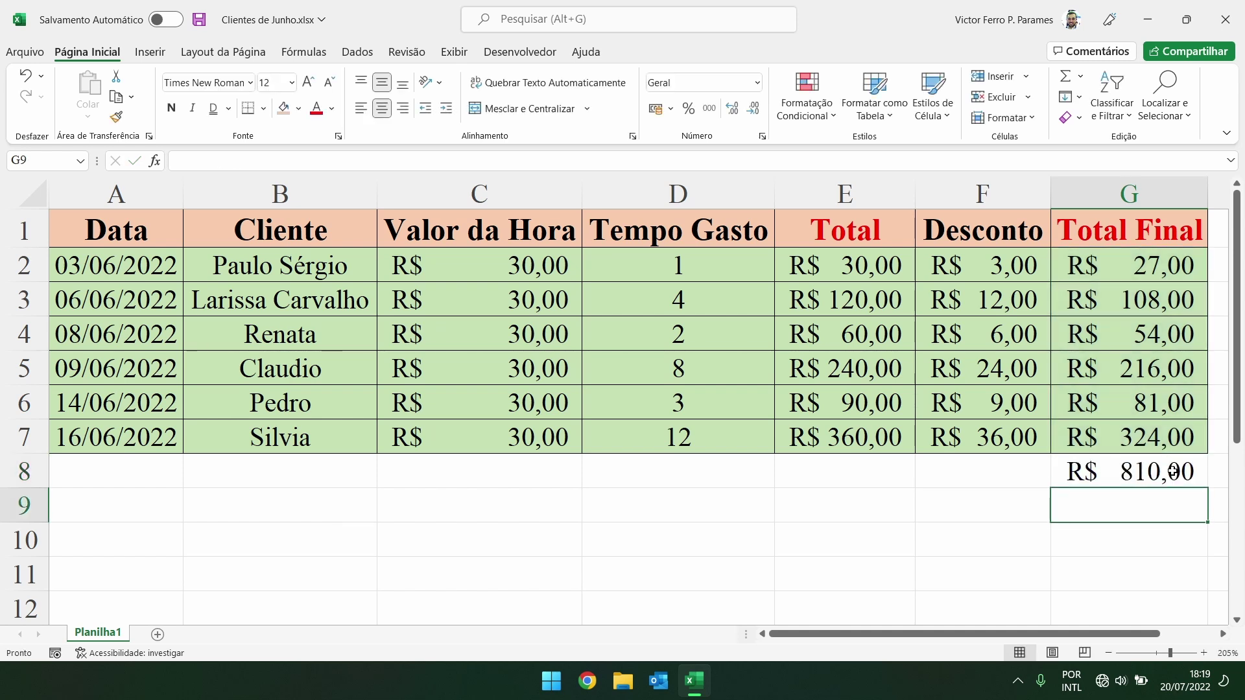
left_click(1173, 471)
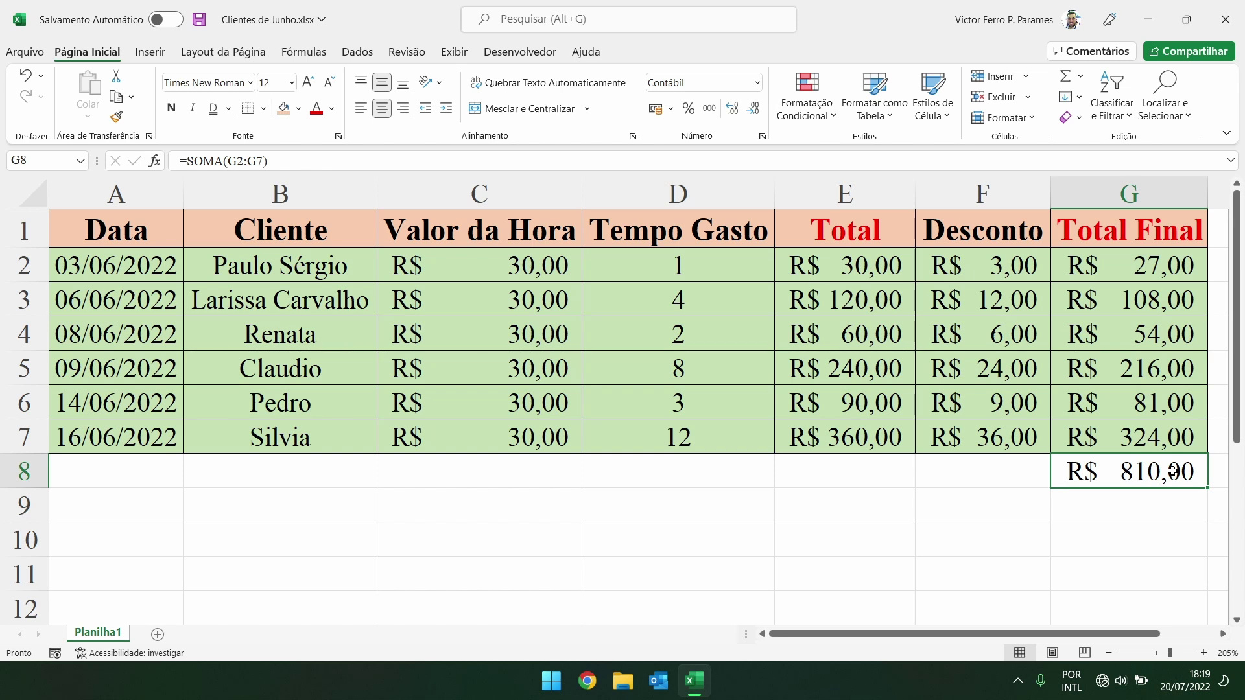
key("Delete")
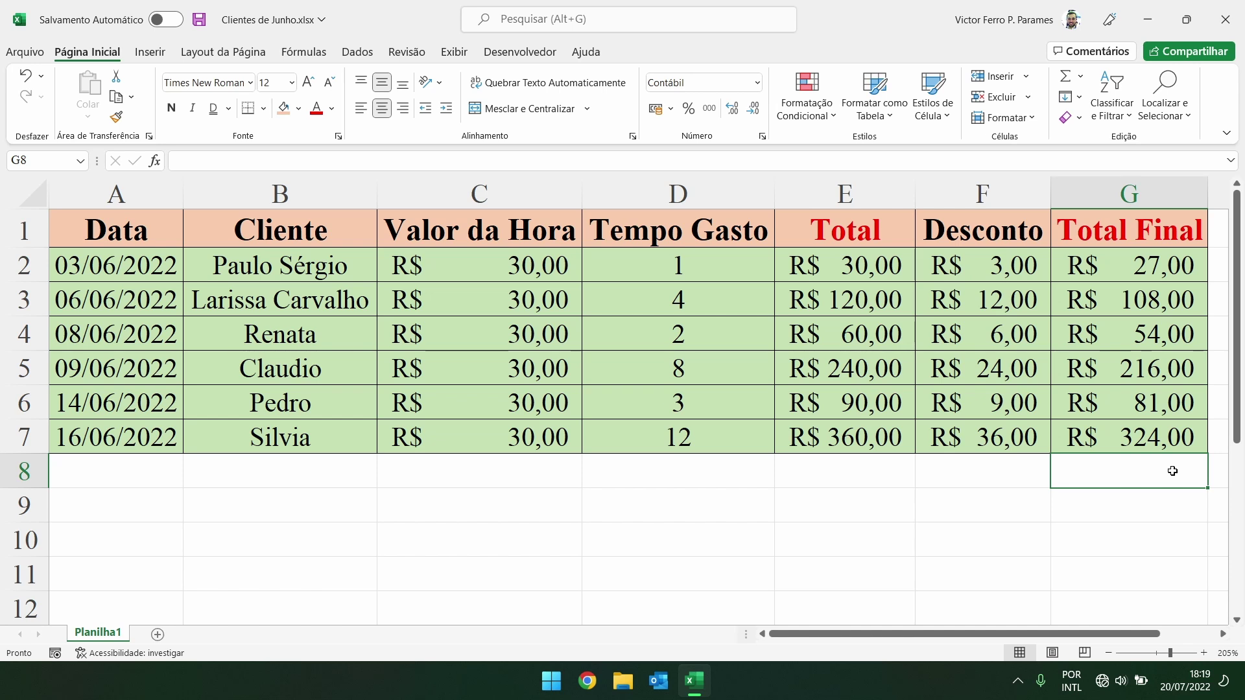
- Start a formula in G8 with =som and browse the suggested functions down to SOMASE, returning to SOMA
type("=s")
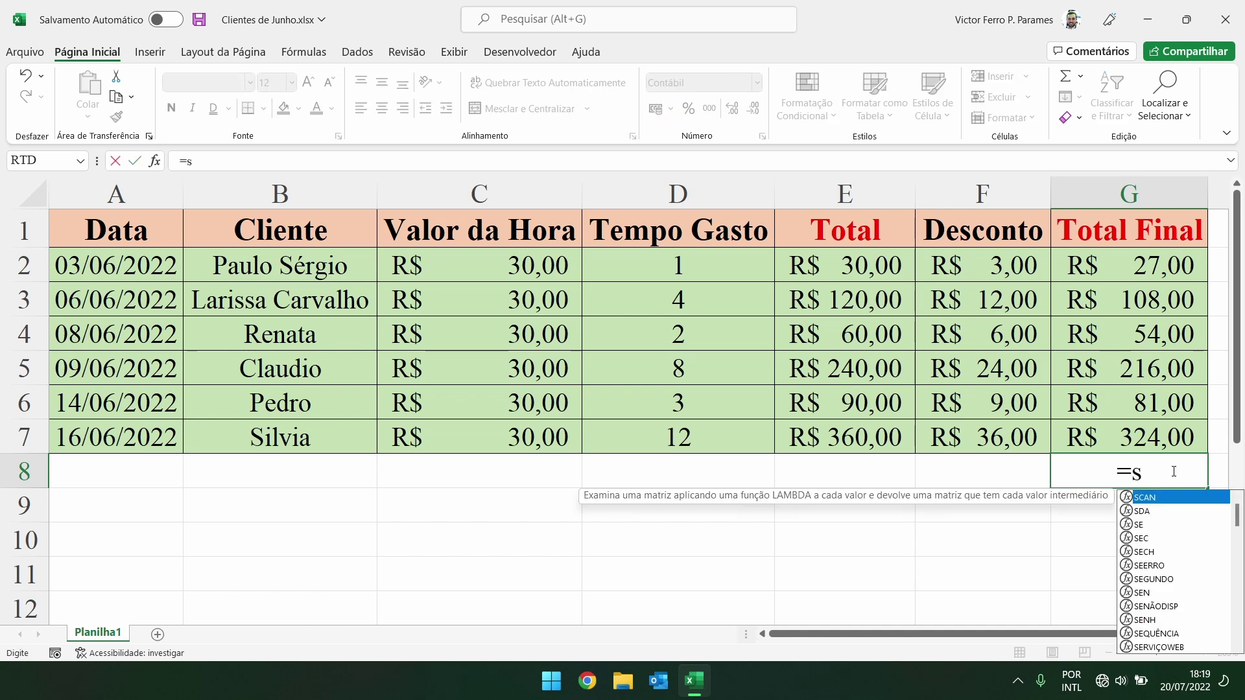
type("om")
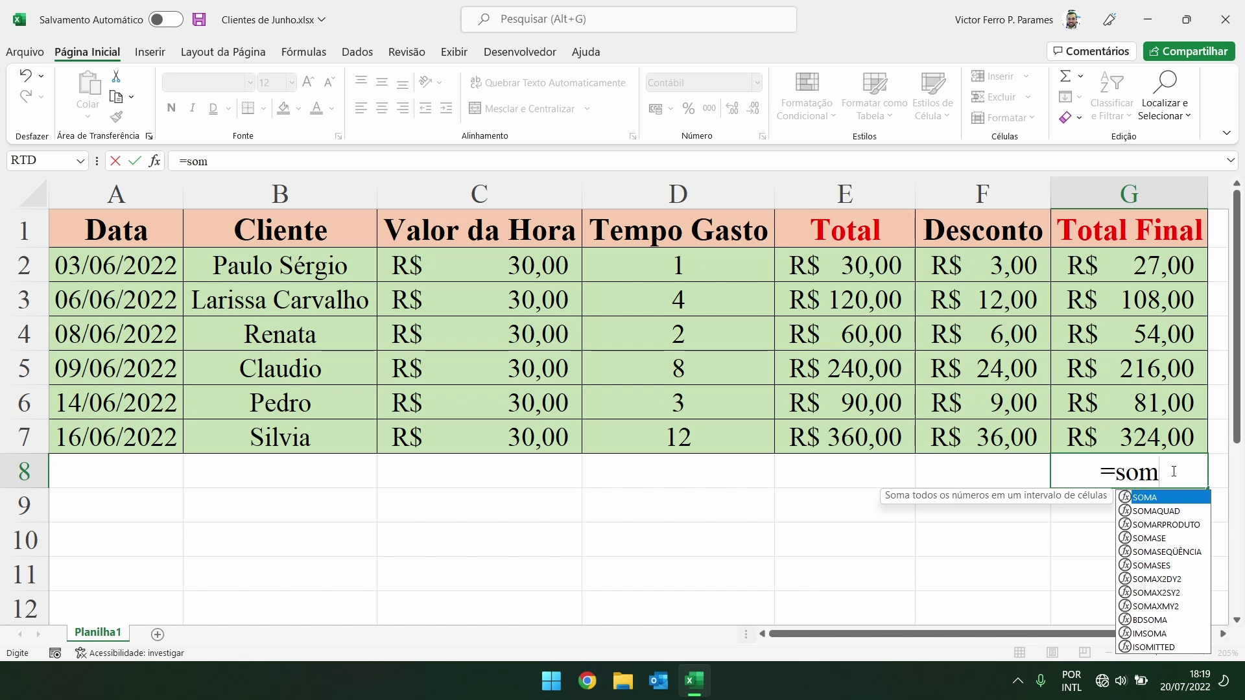
key("Down")
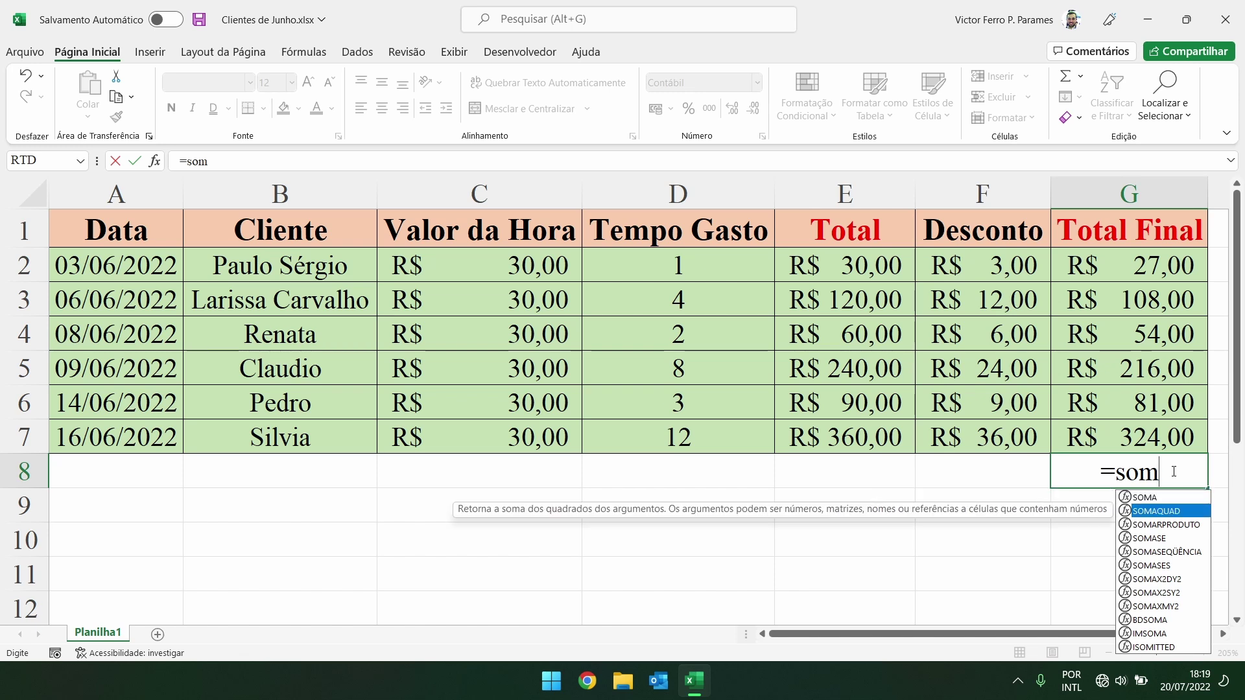
key("Up")
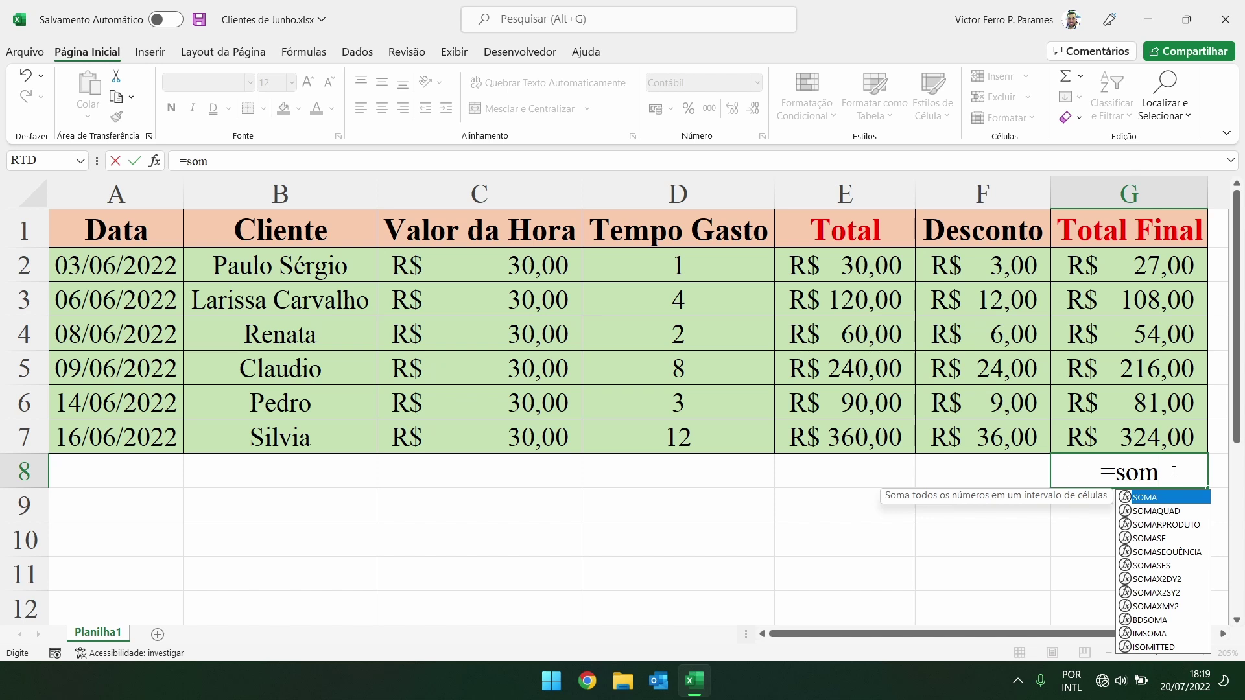
key("Down")
key("Down")
key("Down")
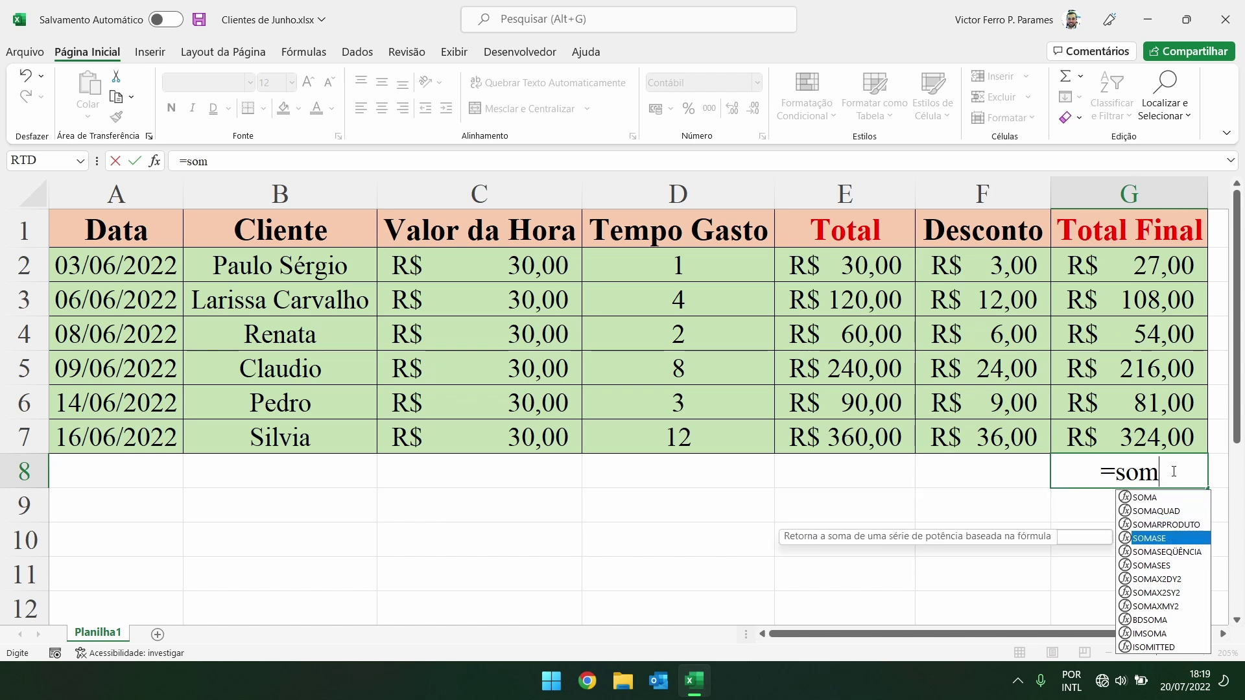
key("Up")
key("Up")
key("Up")
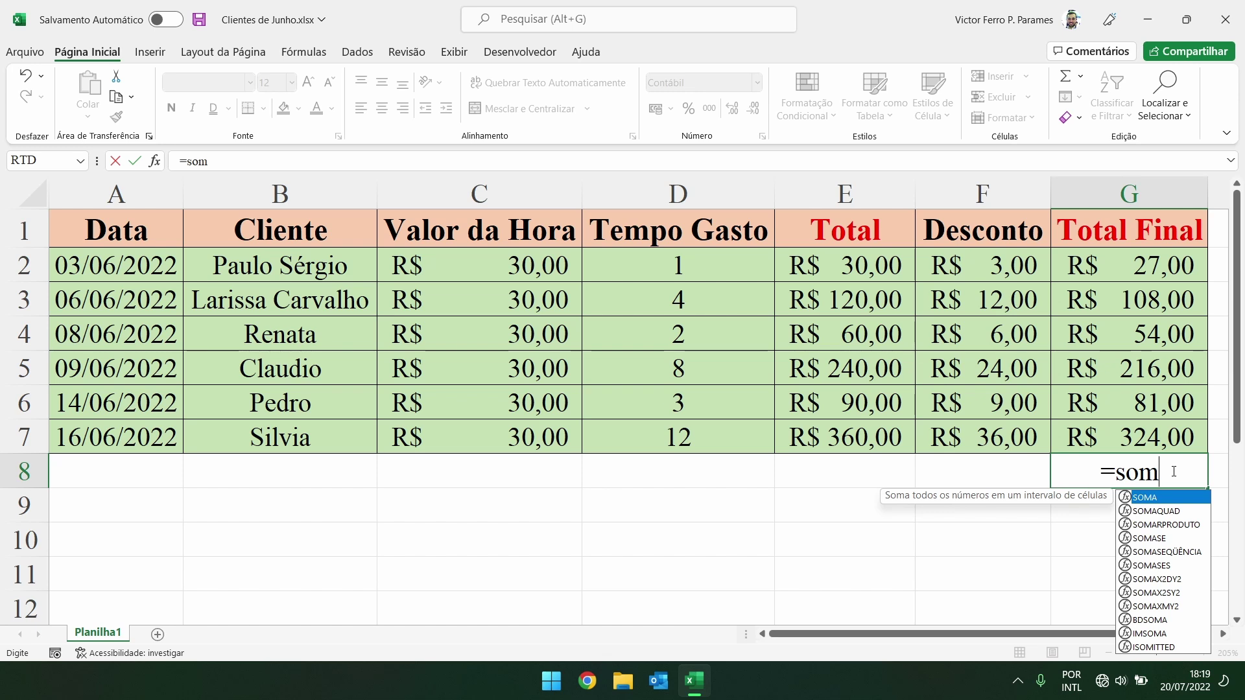
- Accept the suggested SOMA function and complete the G8 formula as =SOMA(G2:G7)
key("Tab")
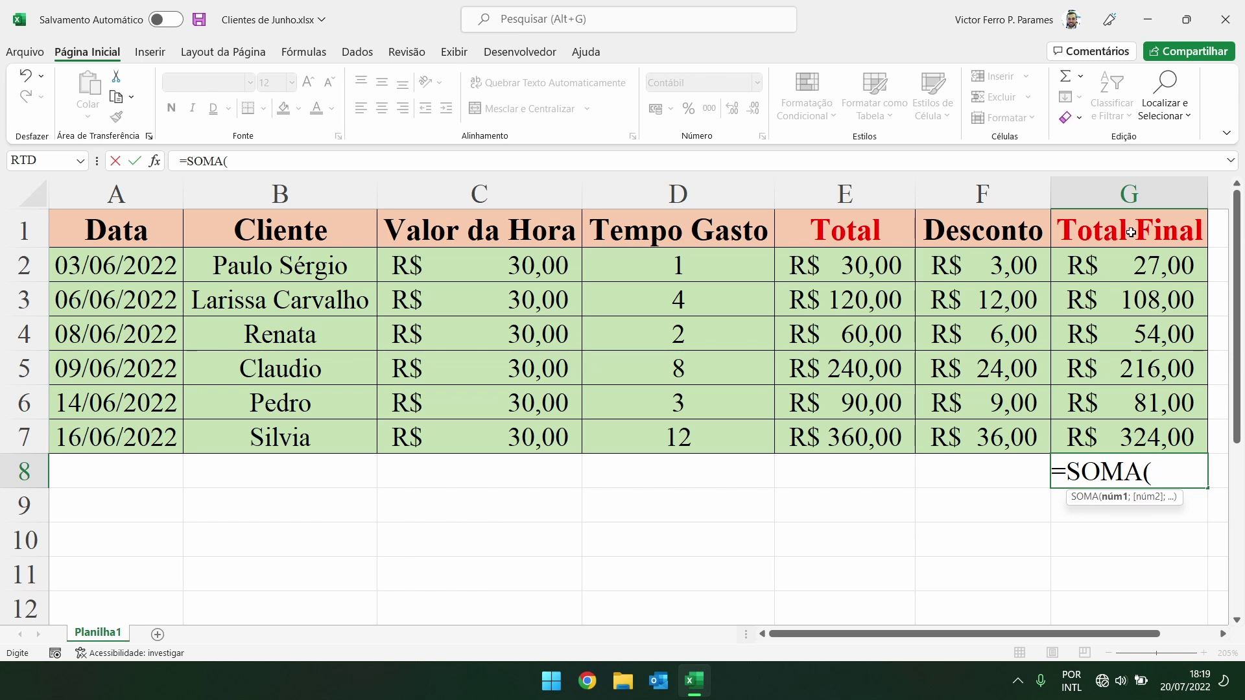
left_click_drag(1129, 256, 1124, 435)
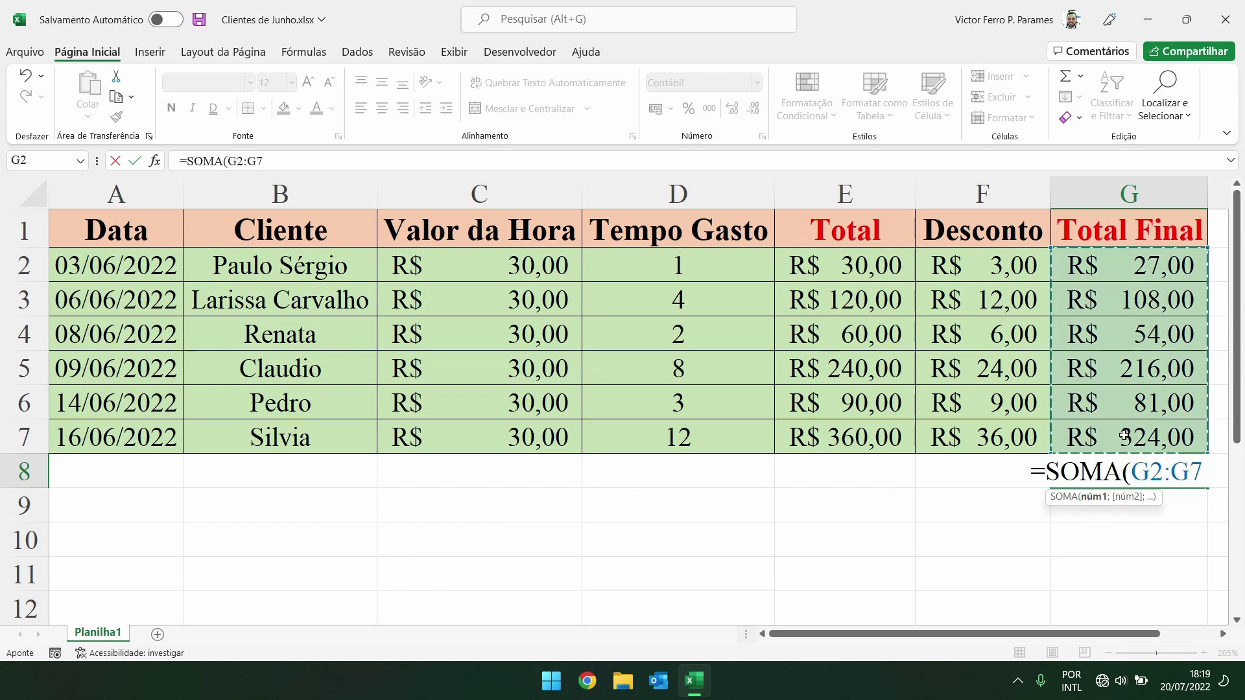
type(")")
key("Return")
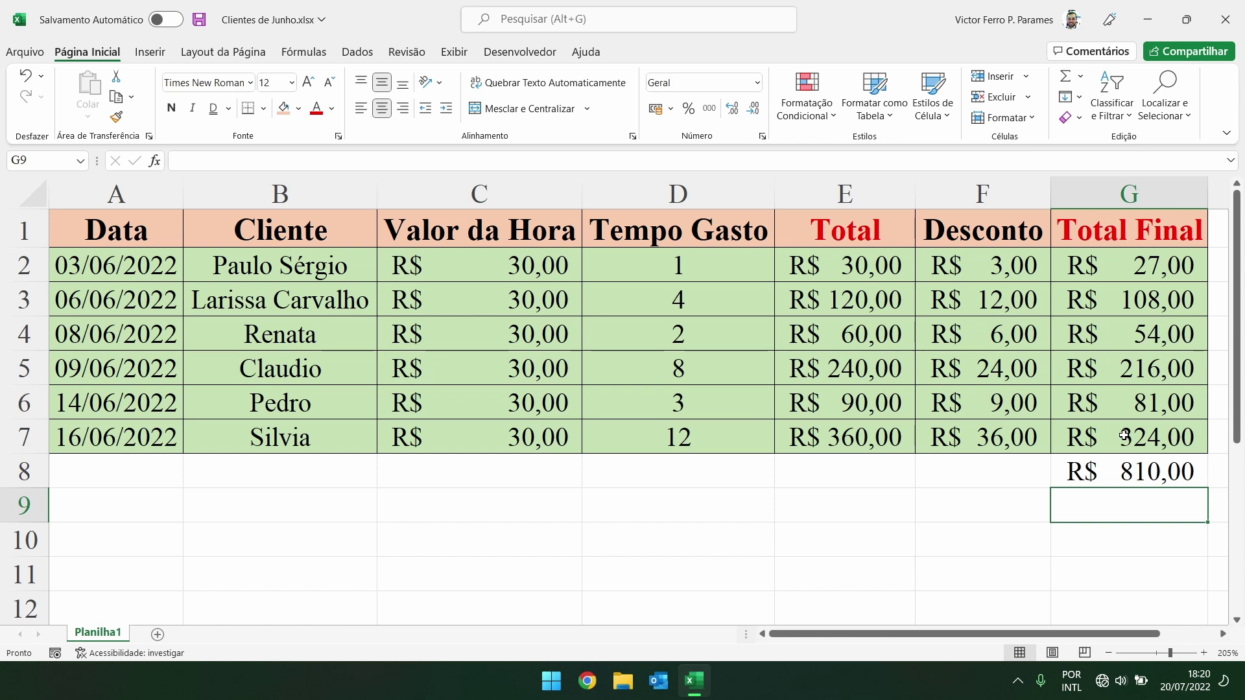
- Copy the Total Final header's formatting onto the sum in G8 and apply the accounting number format to it
left_click(1133, 468)
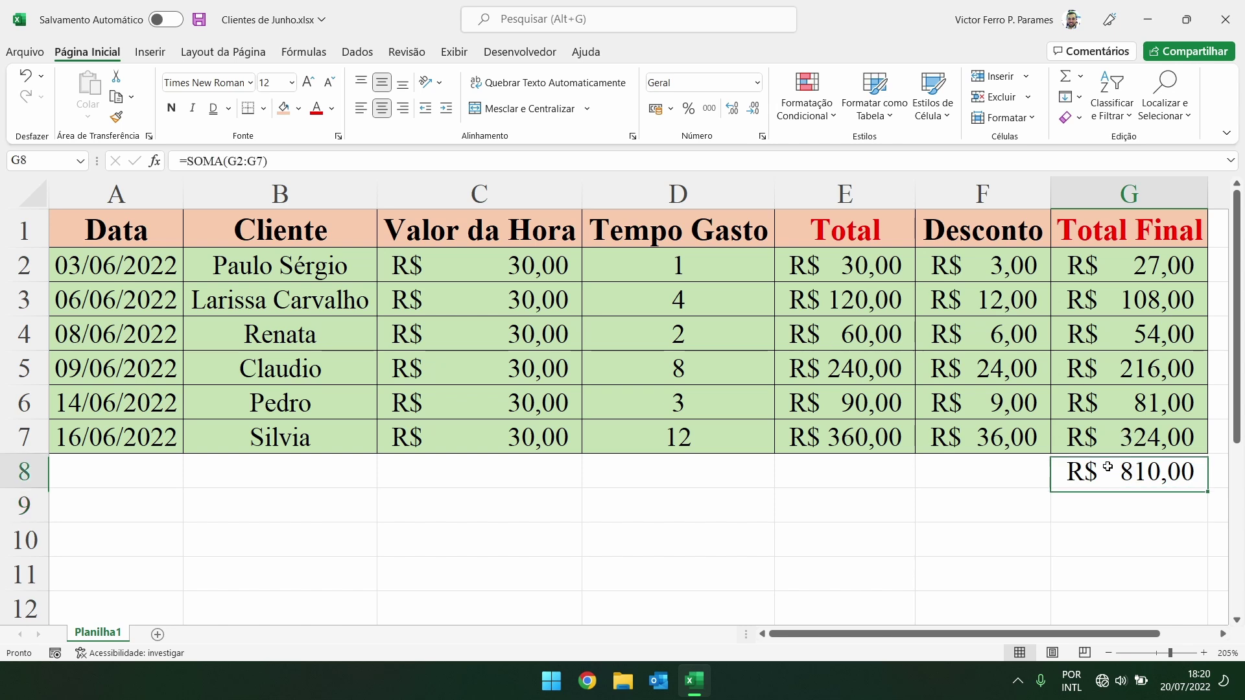
left_click(1142, 227)
left_click(116, 117)
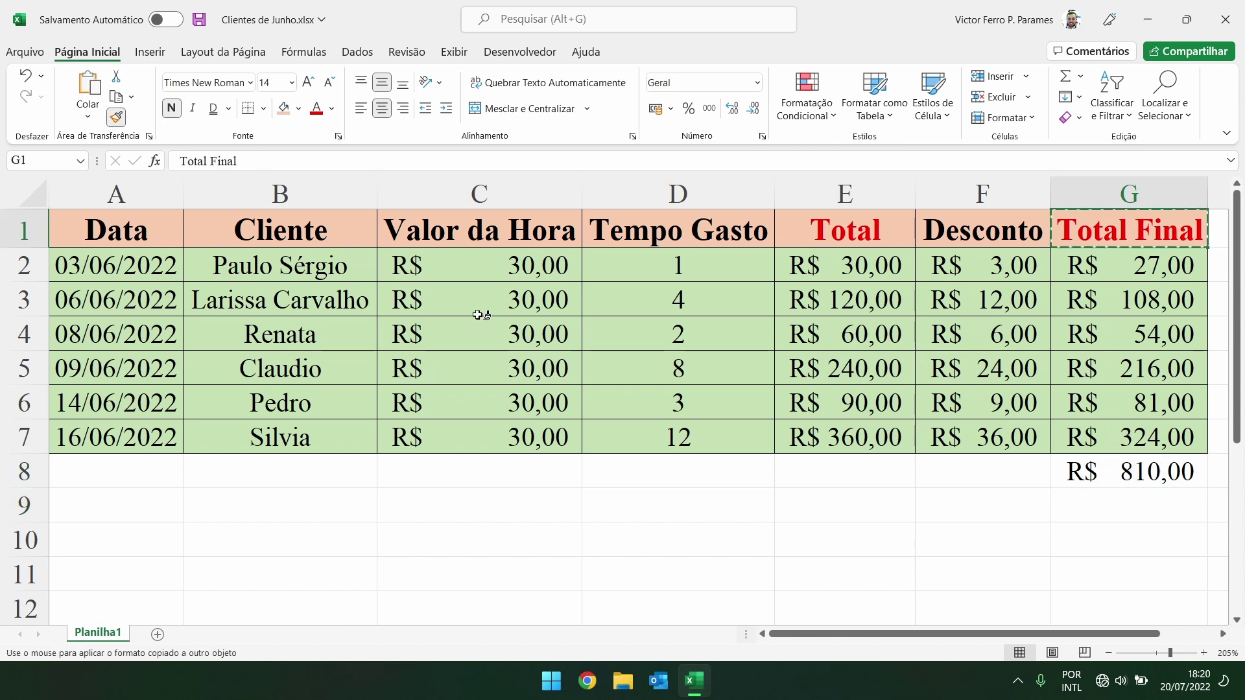
left_click(1159, 471)
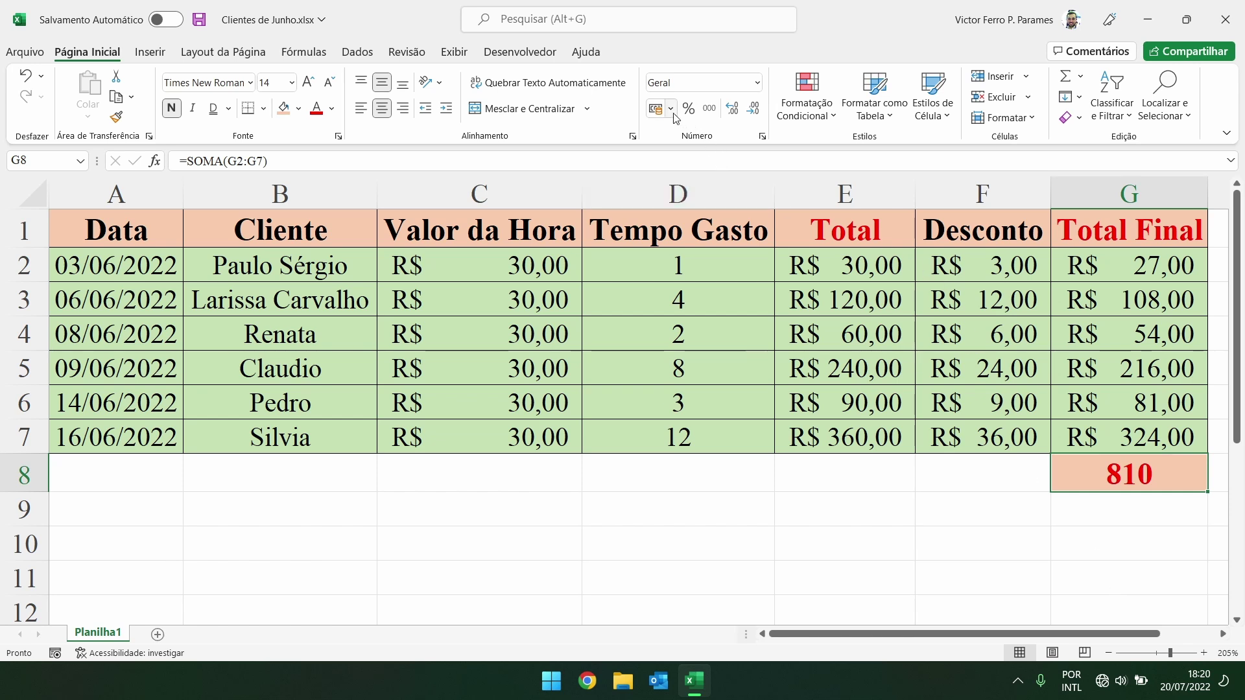
left_click(655, 109)
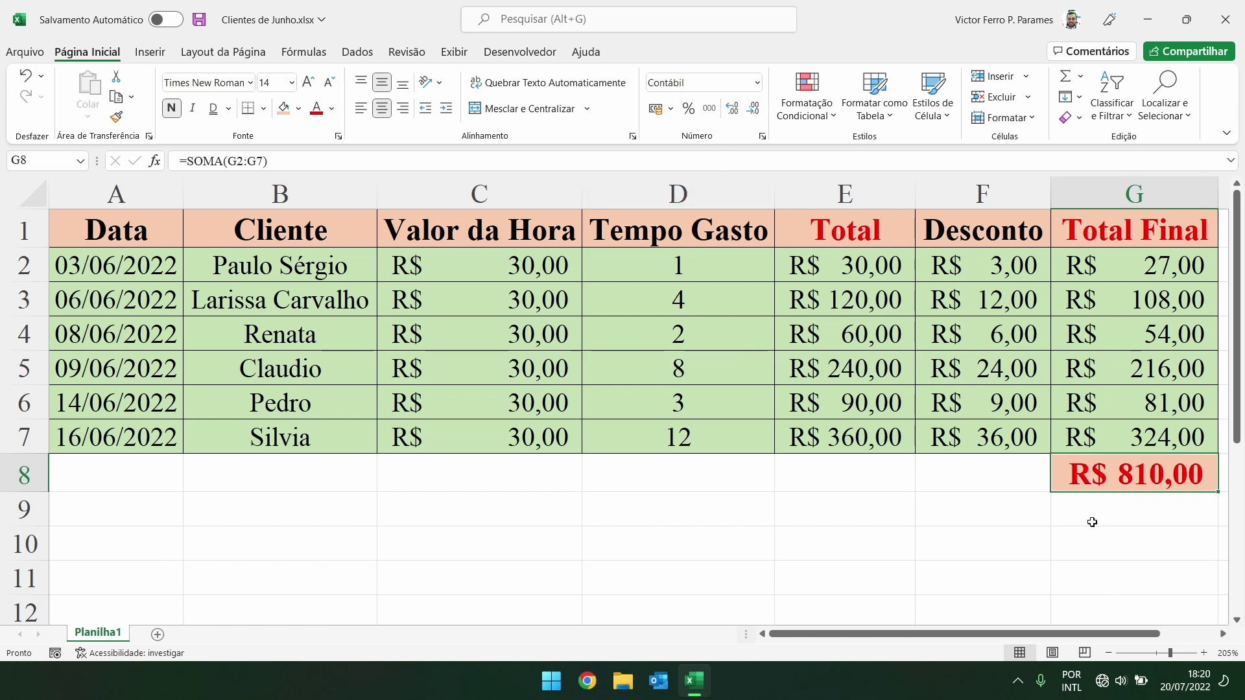
- Try the Moeda number format on G8, and return the cell to the Contábil format
left_click(756, 82)
left_click(726, 190)
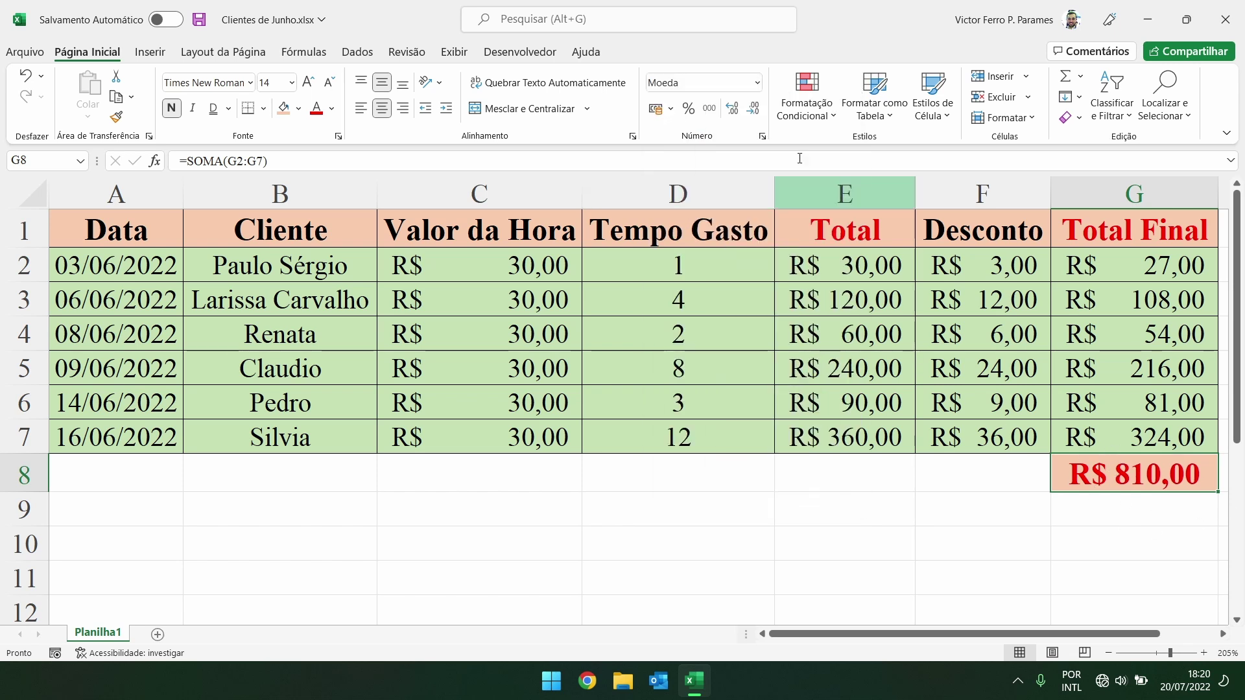
left_click(655, 108)
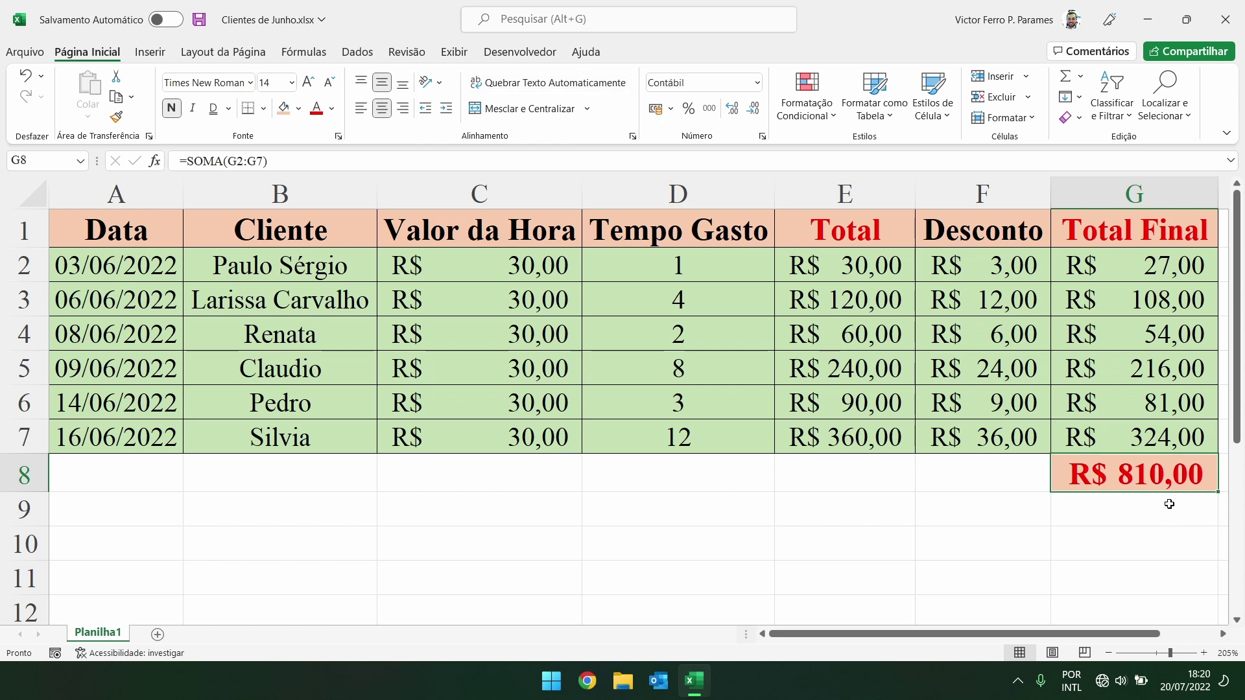
- Enter =-810 in G9 as a negative test value and apply the accounting number format to it
left_click(1157, 504)
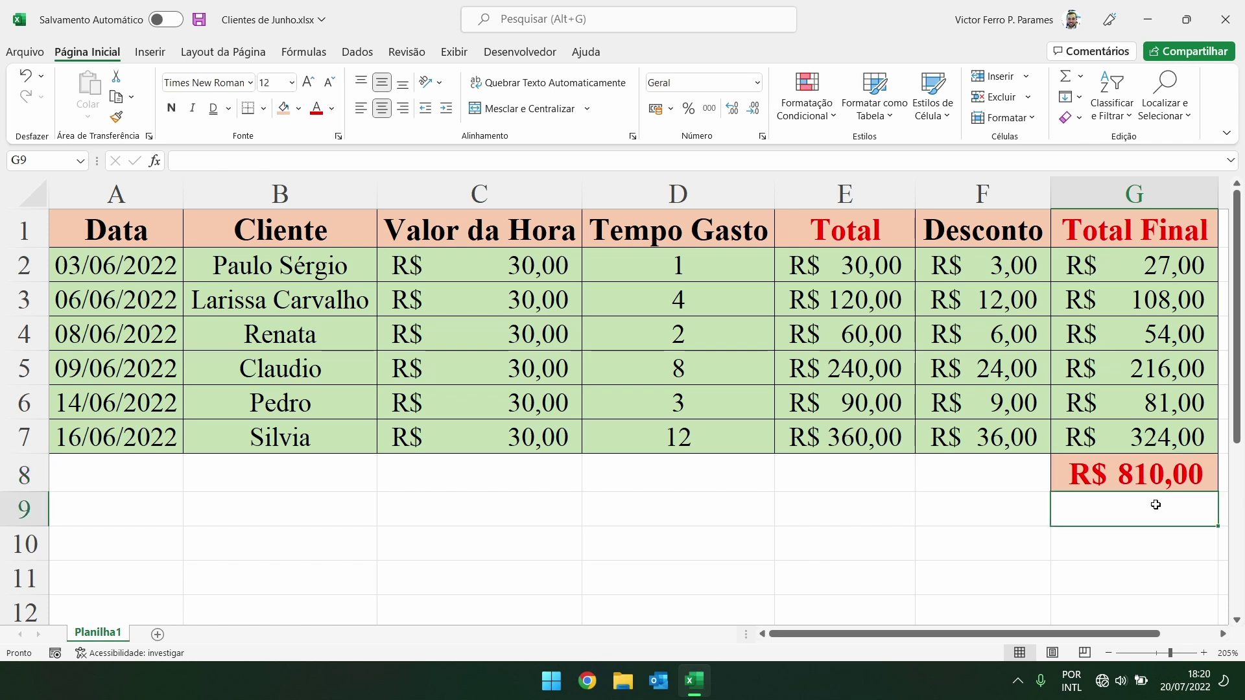
type("=-810")
key("Return")
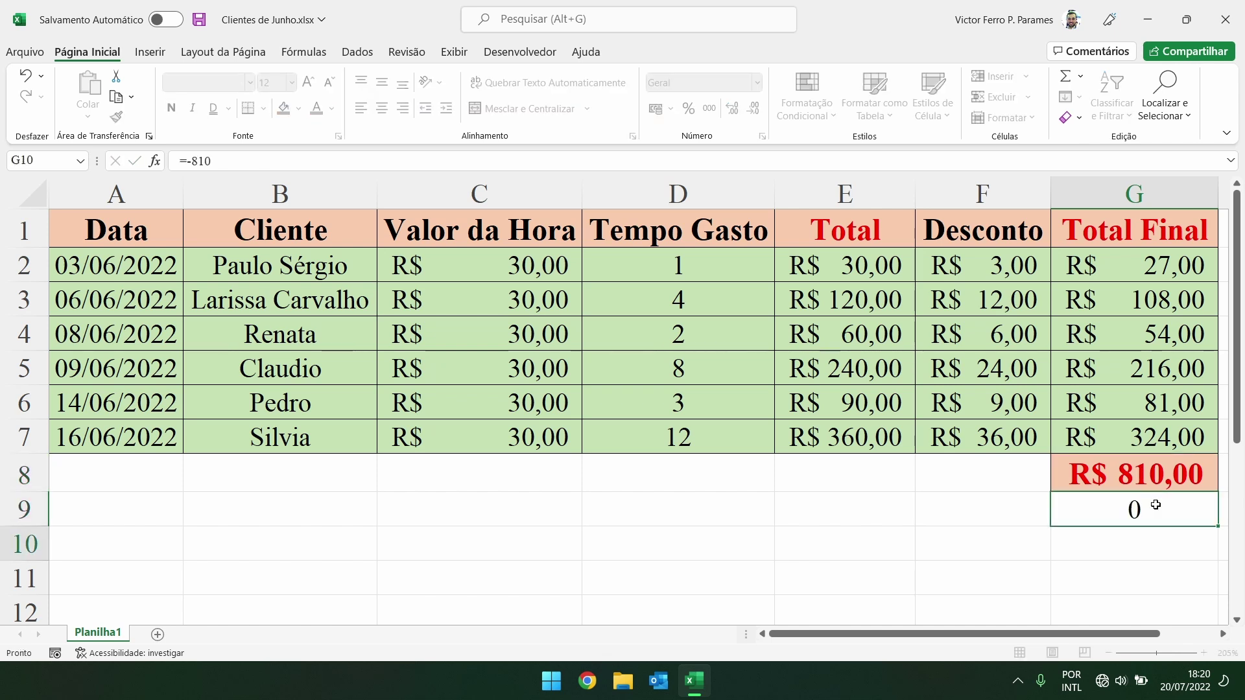
left_click(1155, 510)
left_click(656, 108)
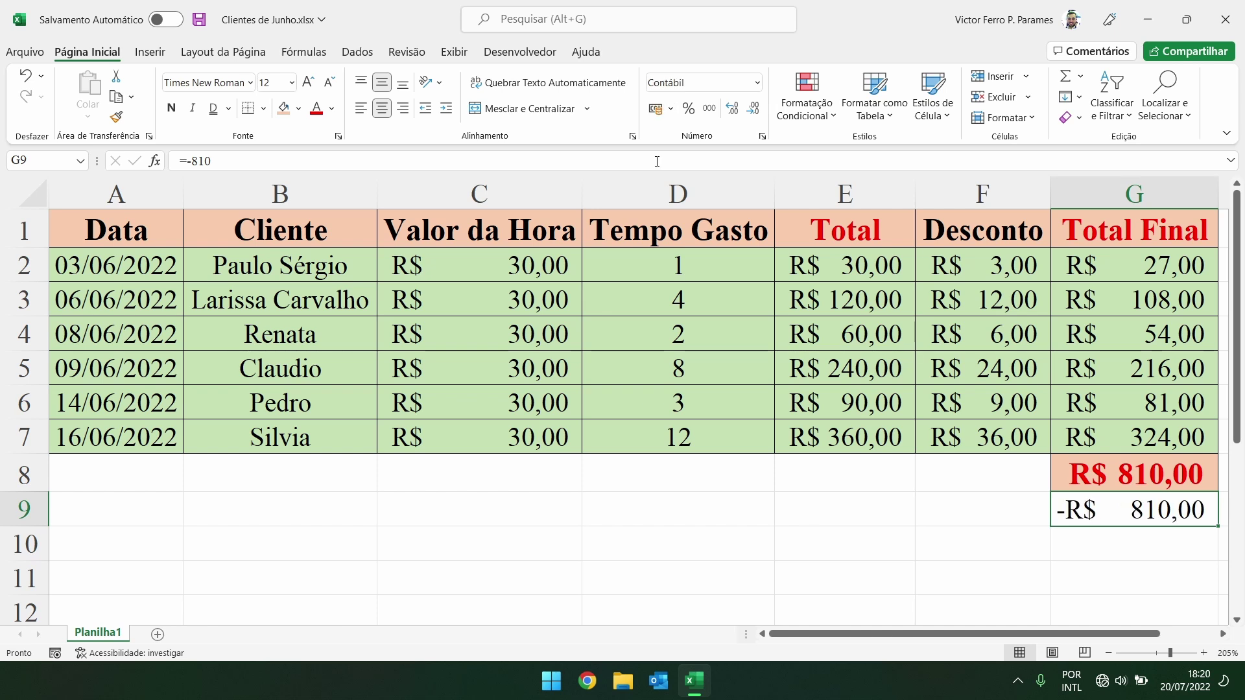
- Try the Moeda format on the negative value in G9, undo it and clear the cell's contents
left_click(756, 83)
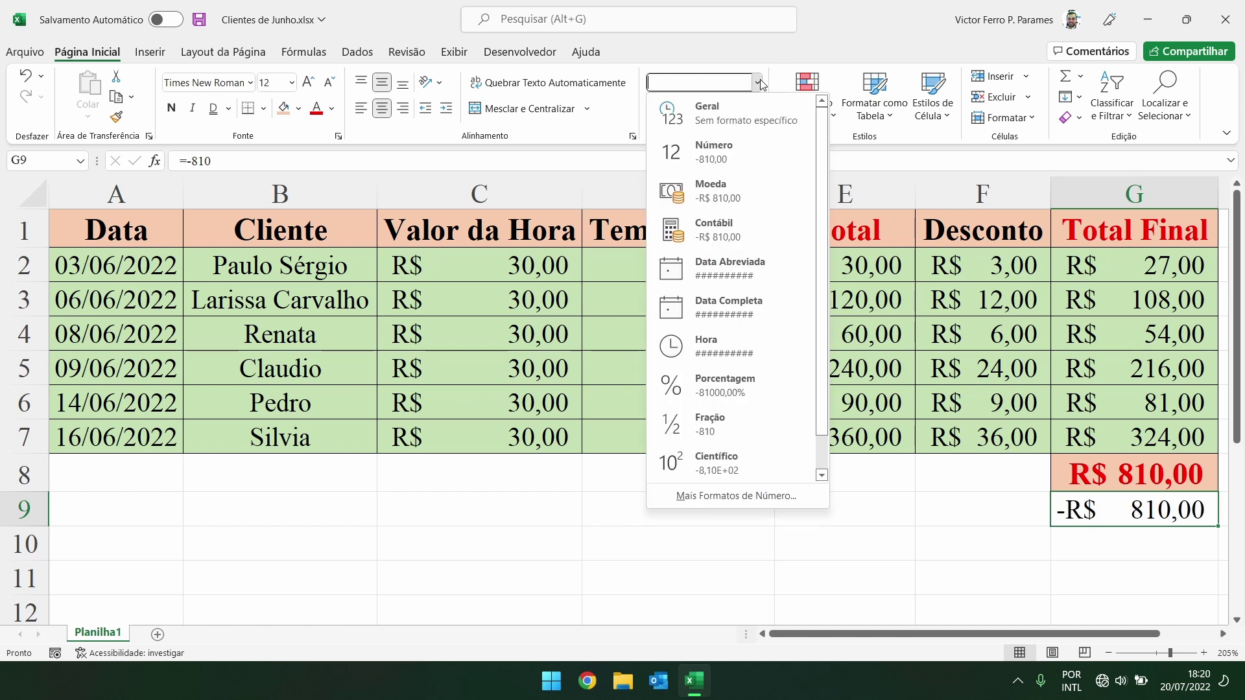
left_click(728, 192)
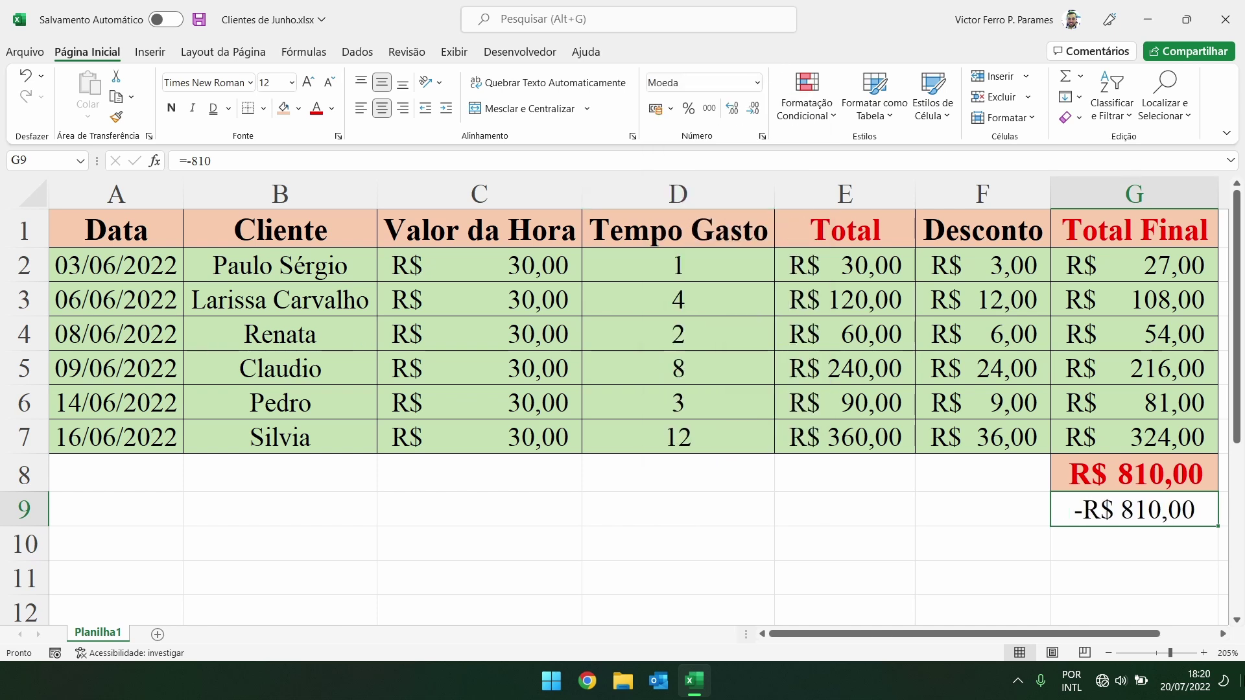
key("ctrl+z")
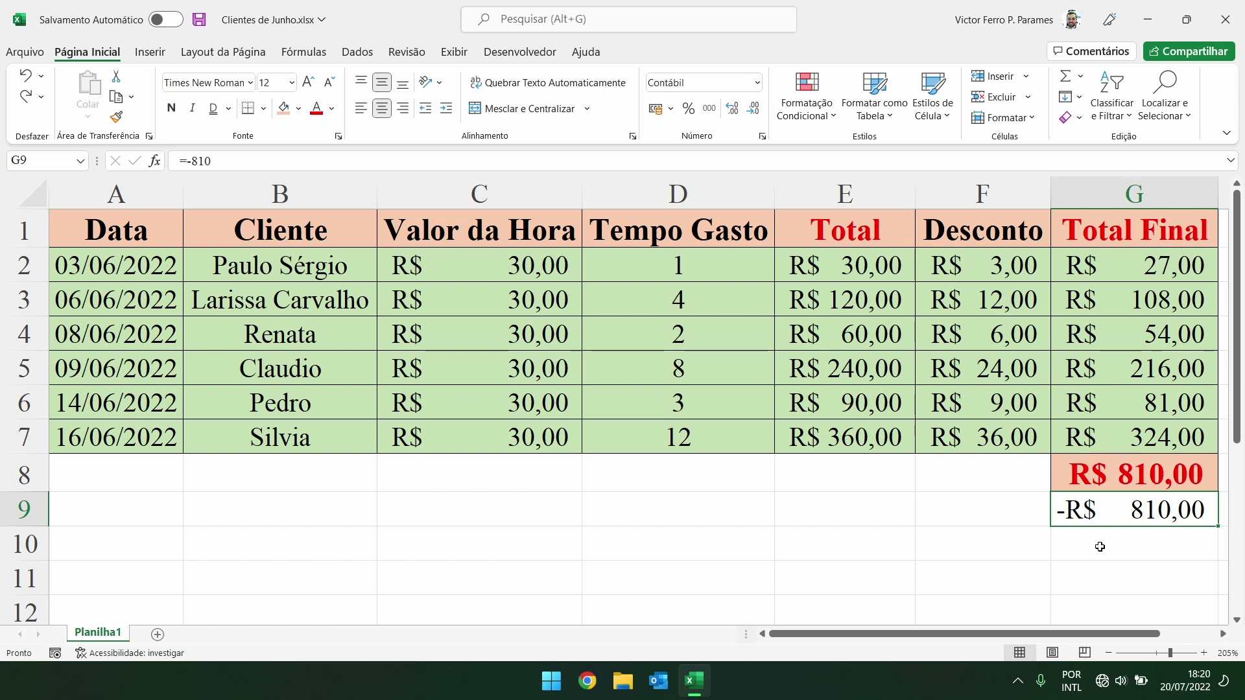
key("Delete")
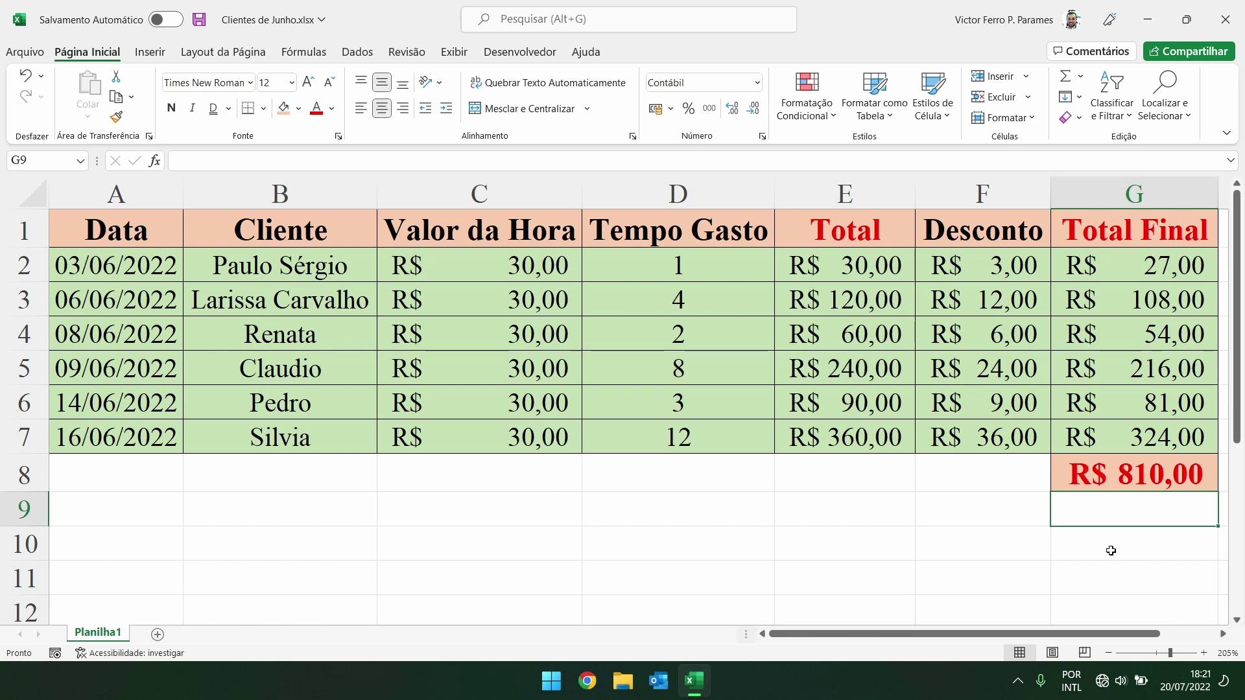
- Enter (810) in G9 to test parentheses as negative notation, inspect the stored value and delete it
type("(810)")
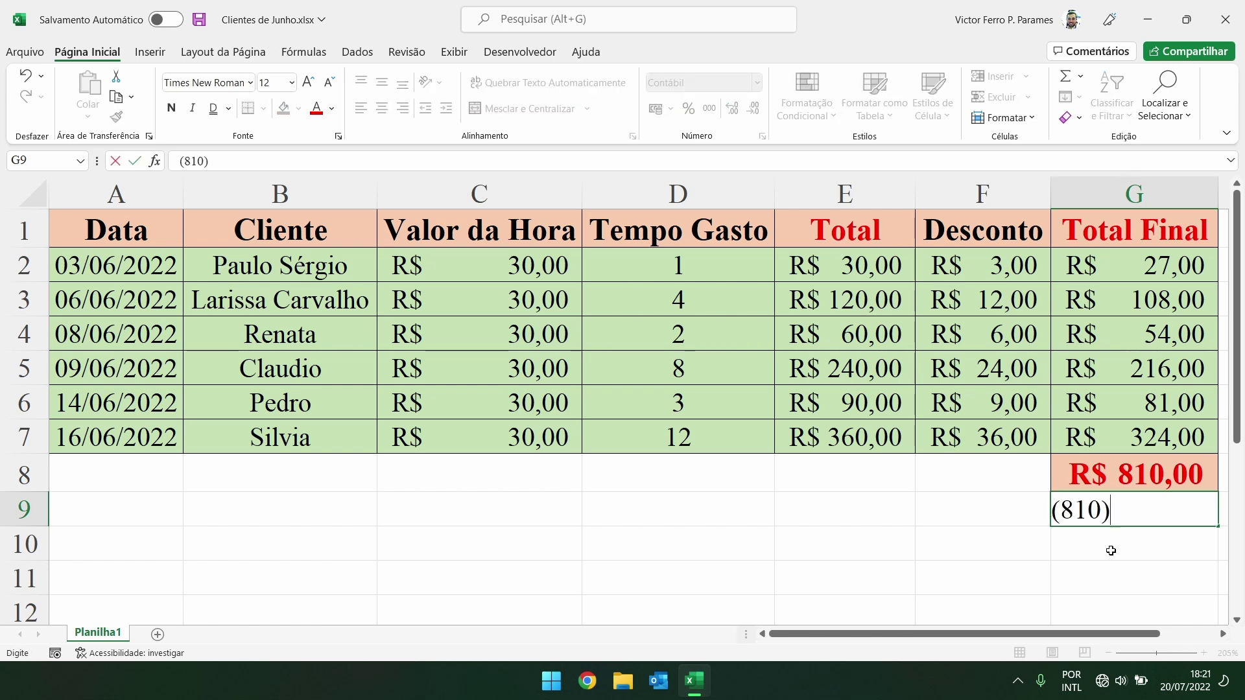
key("Return")
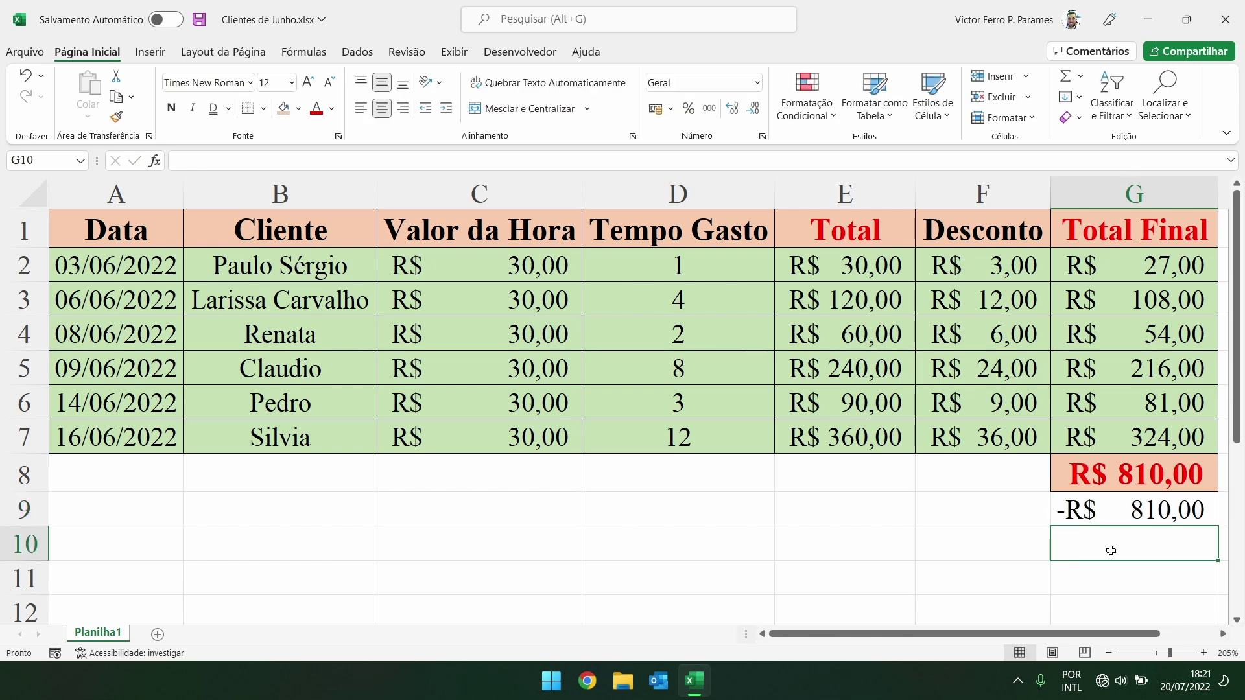
key("Up")
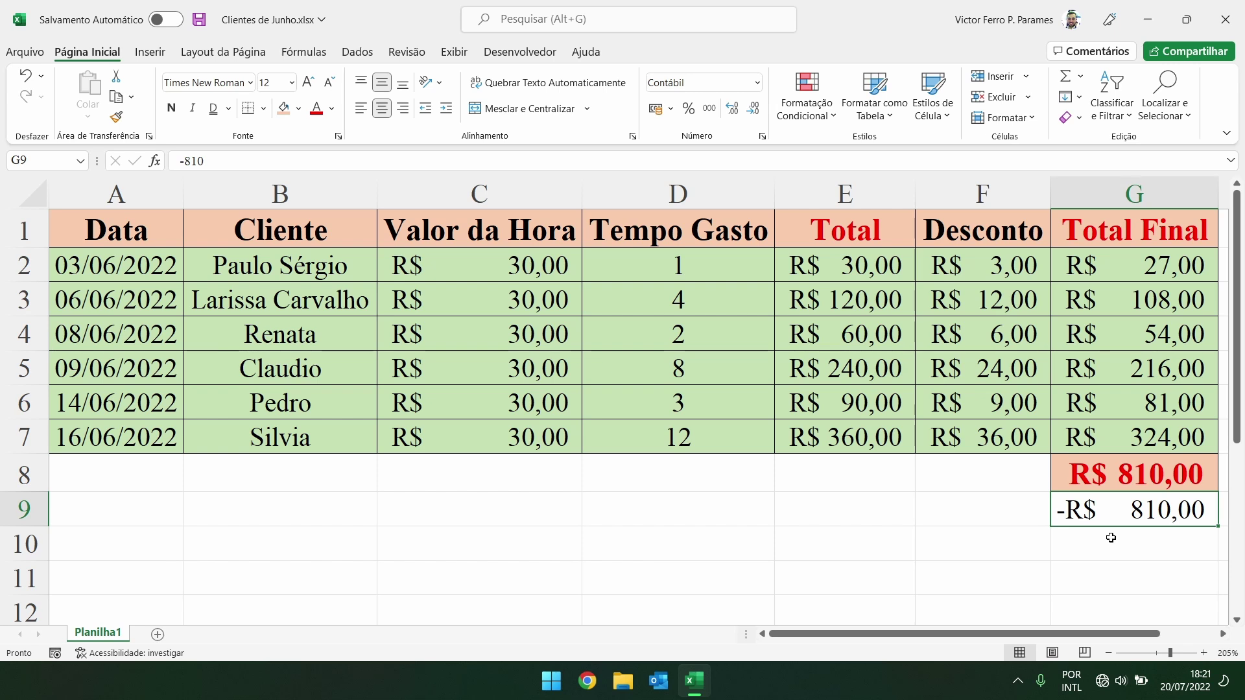
key("Delete")
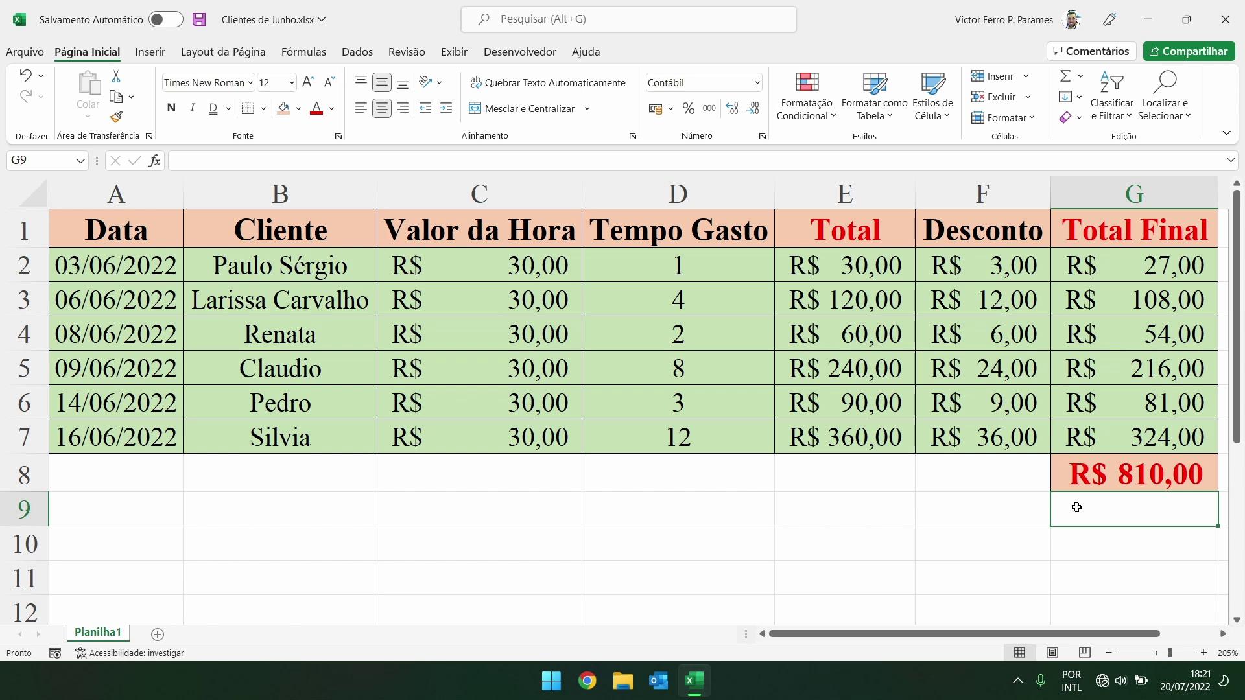
- Insert a blank row above the header row of the client table
left_click(1022, 507)
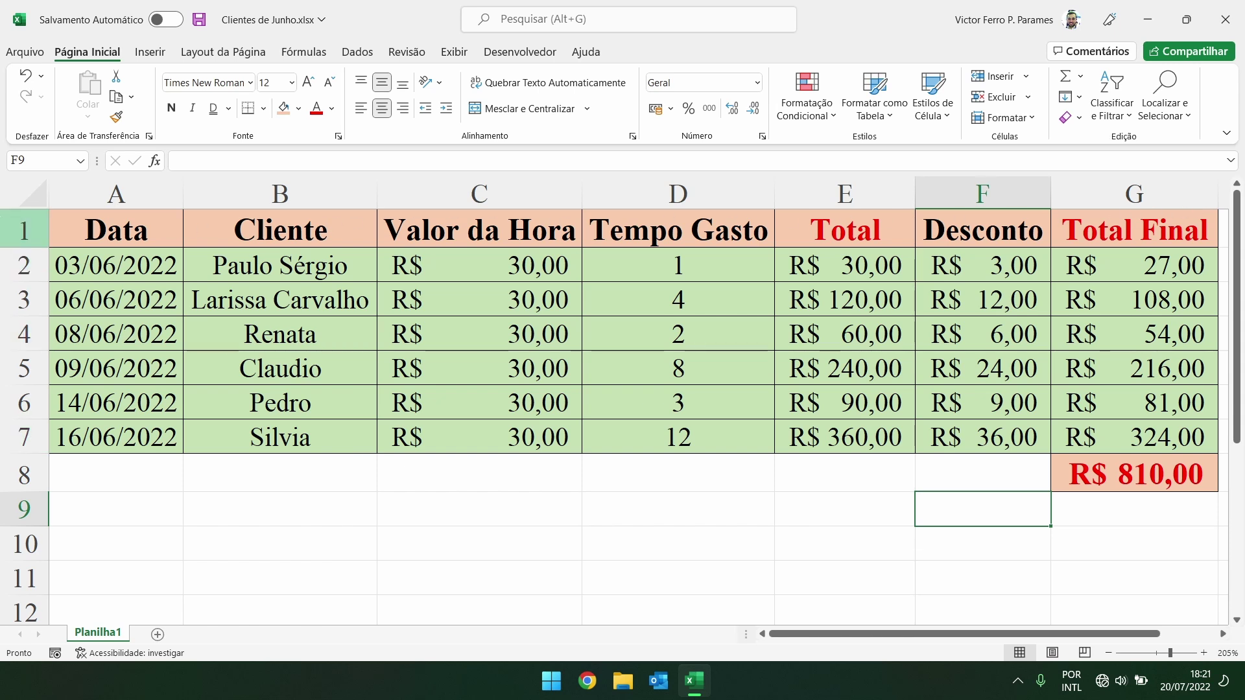
left_click(5, 230)
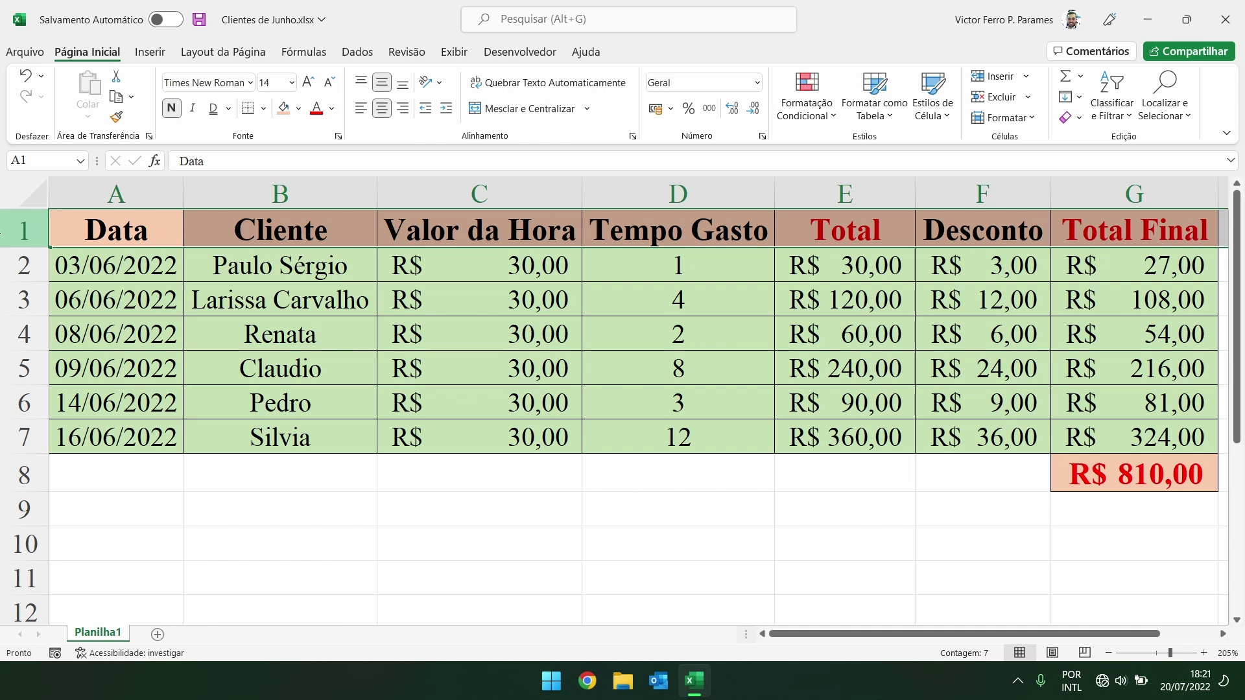
right_click(16, 238)
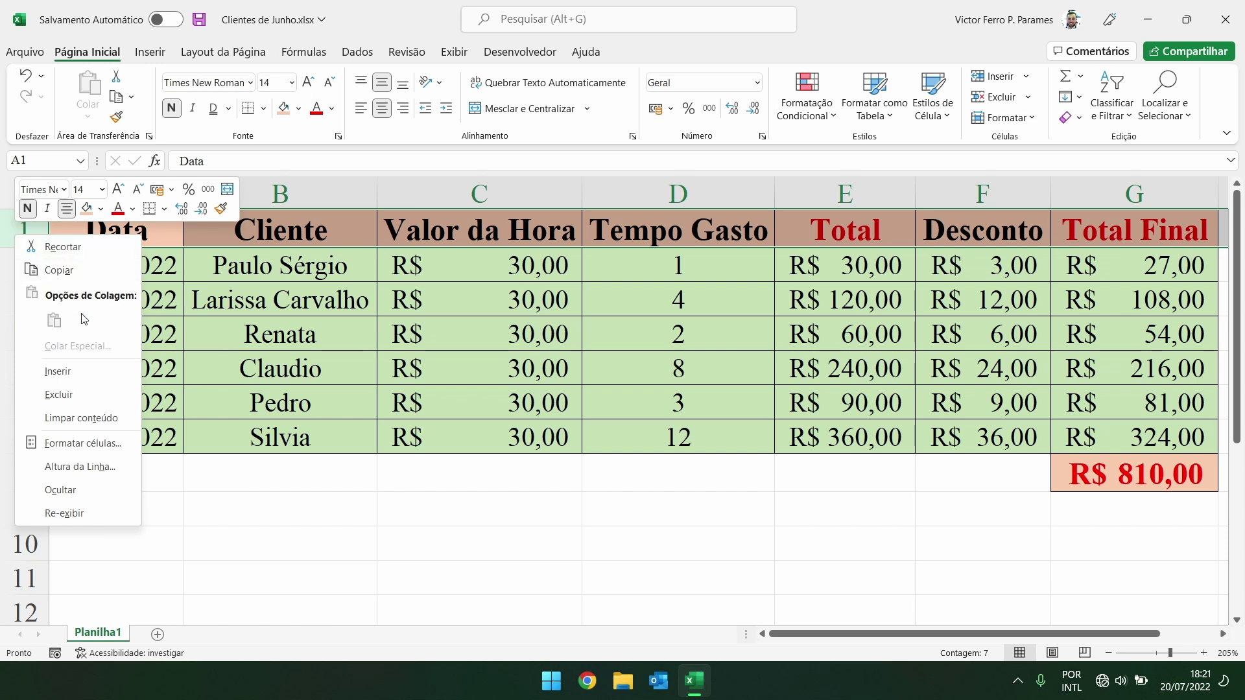
left_click(79, 375)
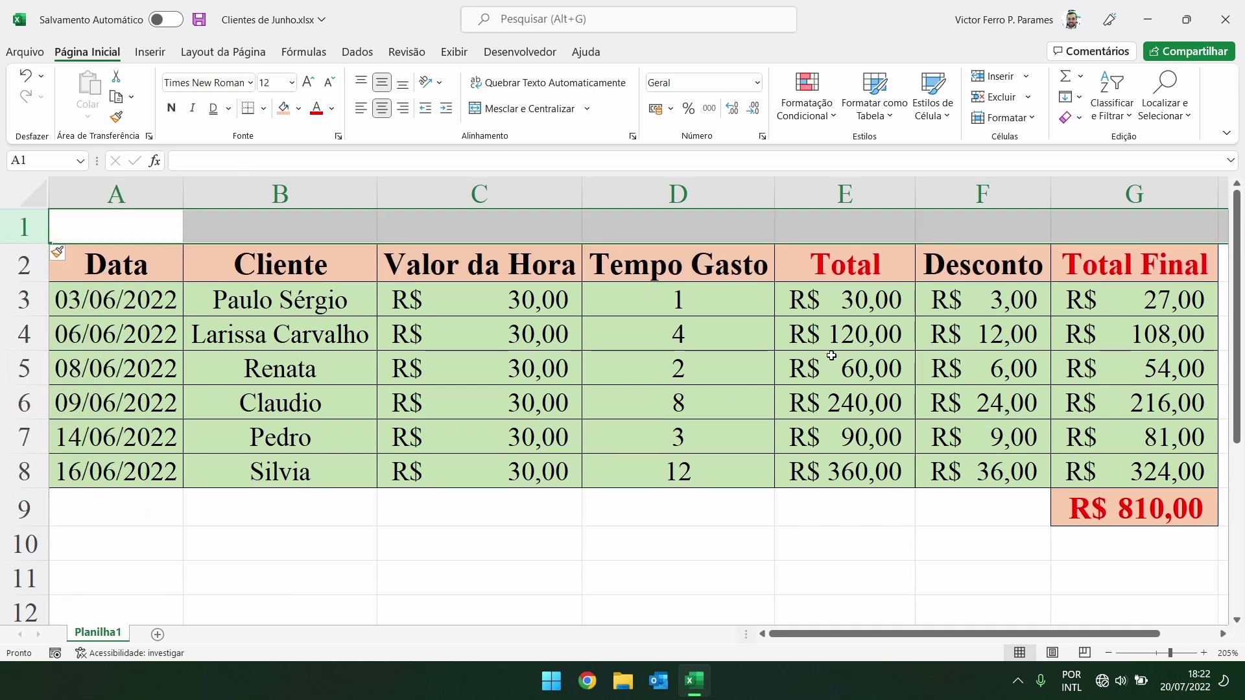
- Enter the title "Ingenium Manutençõs" in cell A1
left_click(72, 227)
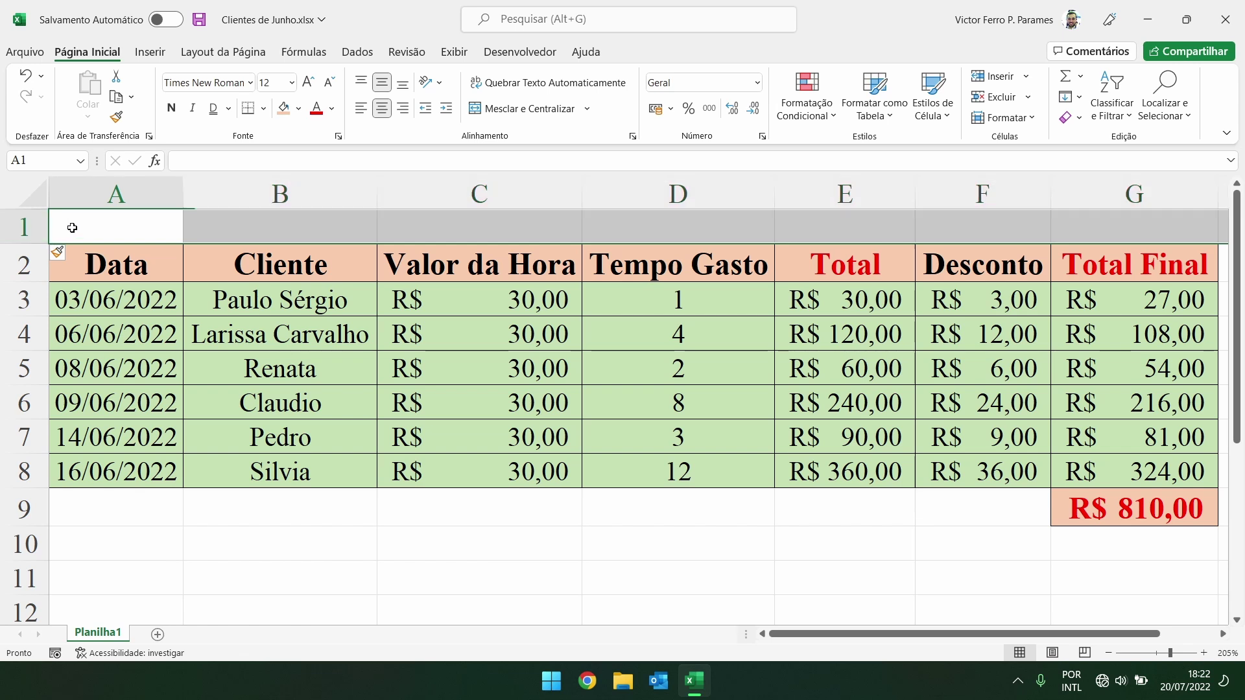
left_click(1117, 221)
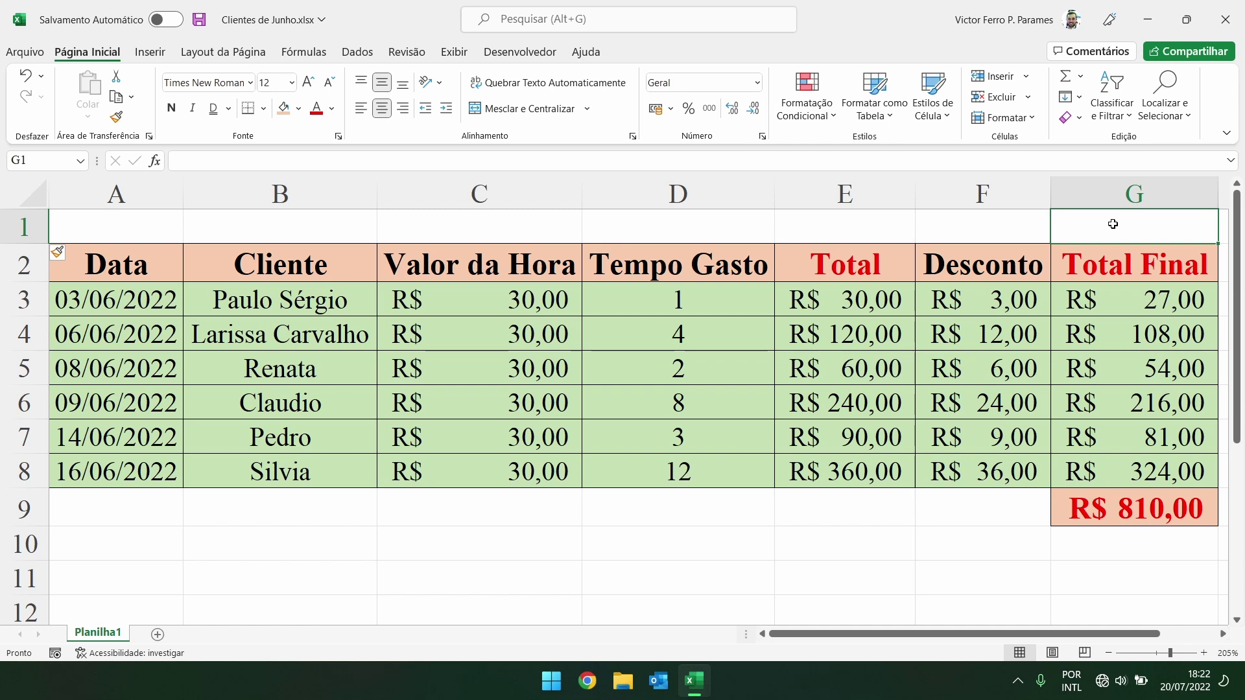
left_click(141, 236)
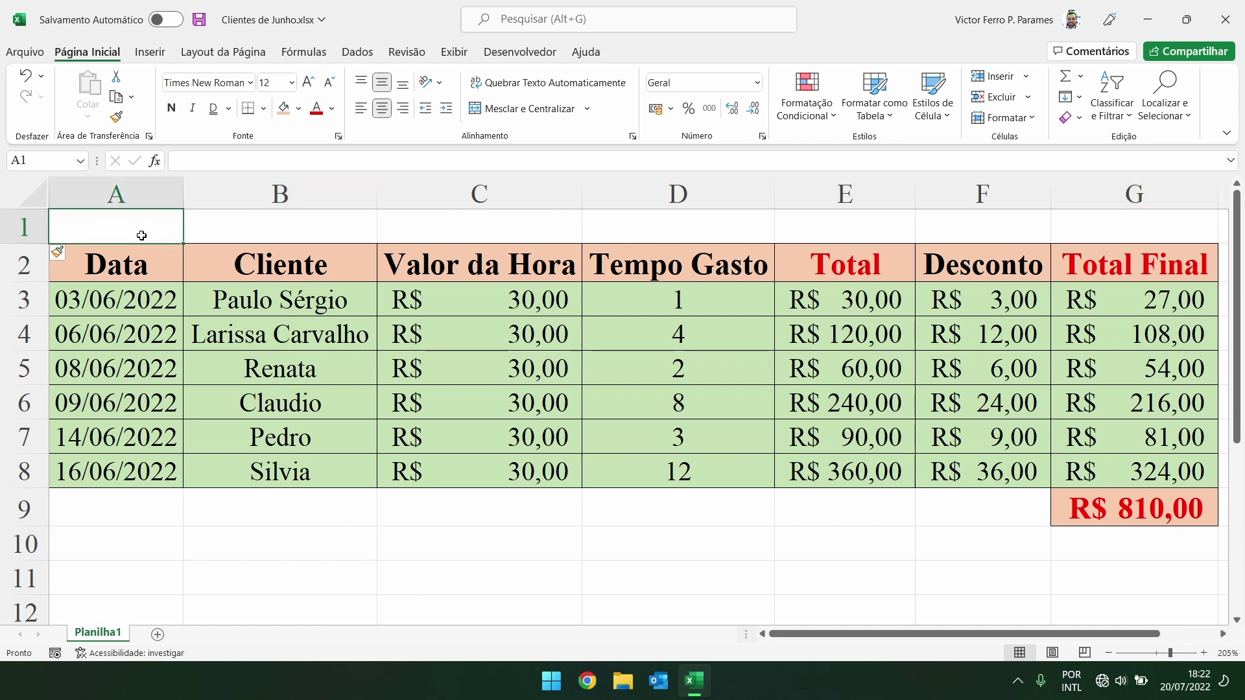
type("Ingenium ")
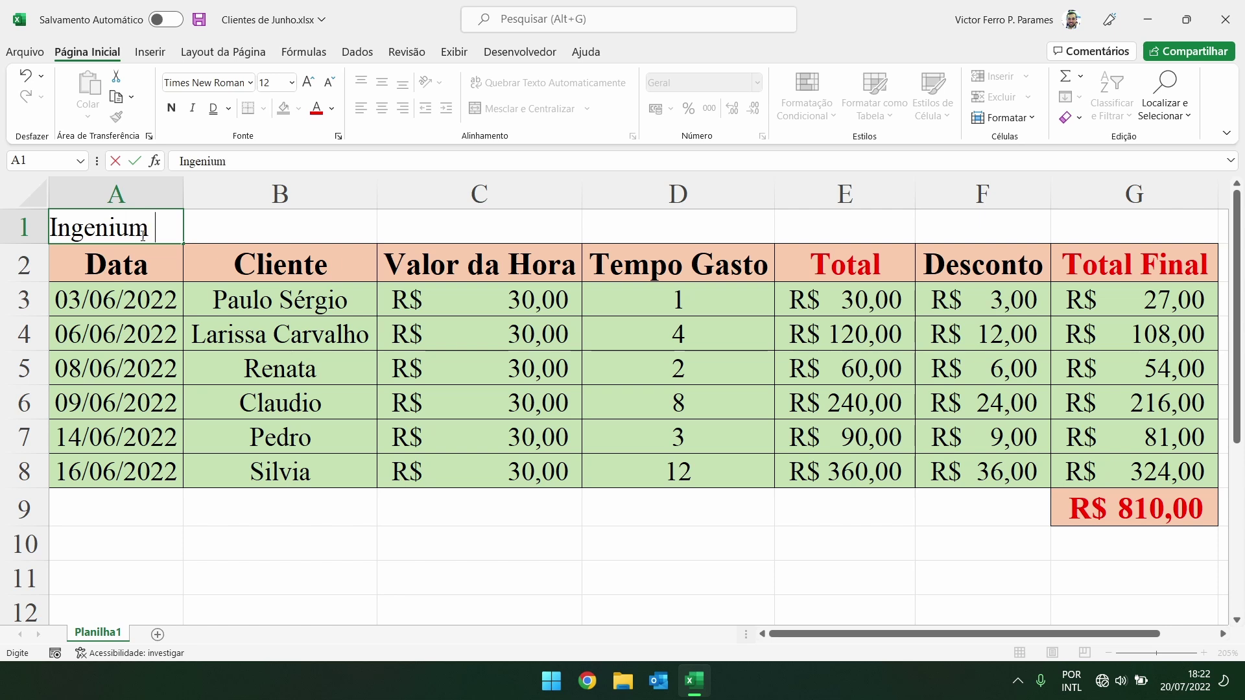
type("Manutenç")
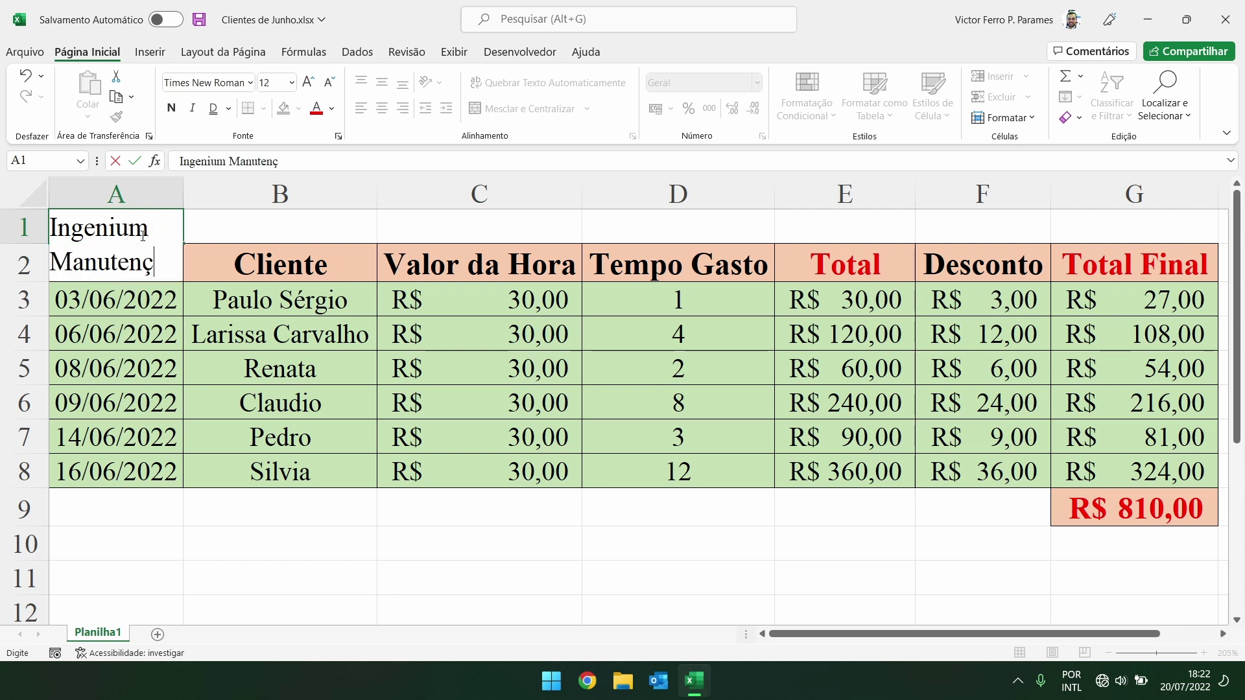
type("õs")
key("Return")
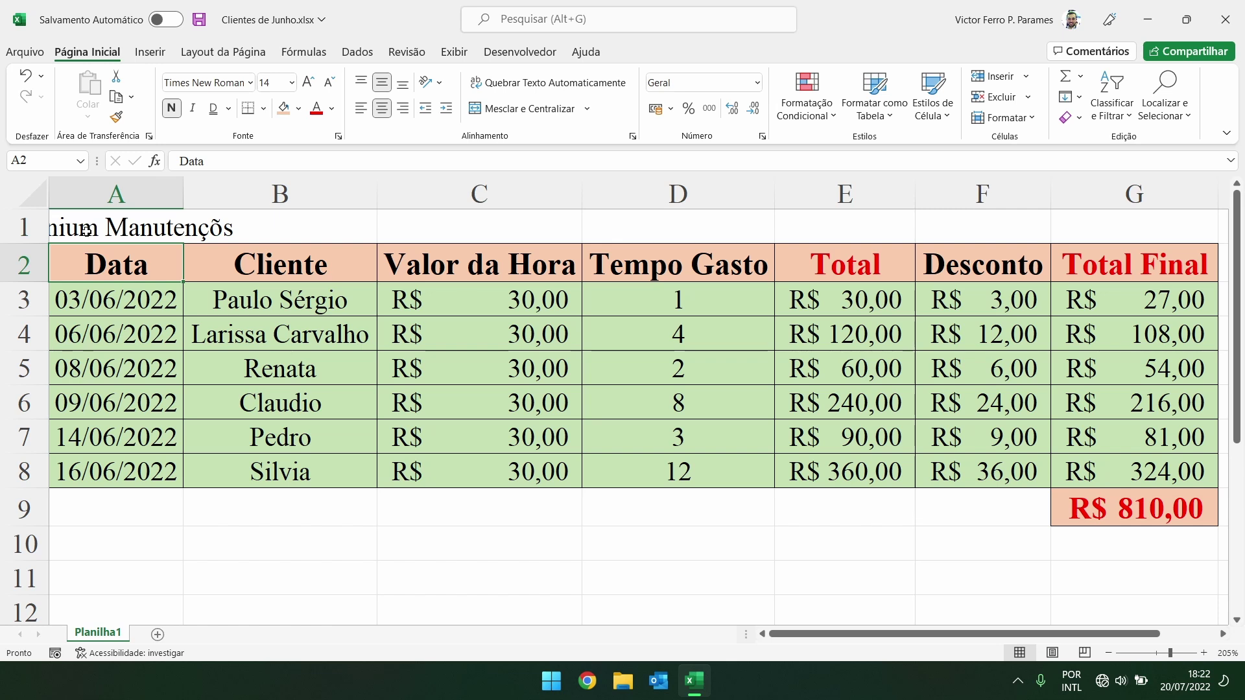
- Merge and centre cells A1 to G1 and make the title bold
left_click_drag(85, 231, 1070, 227)
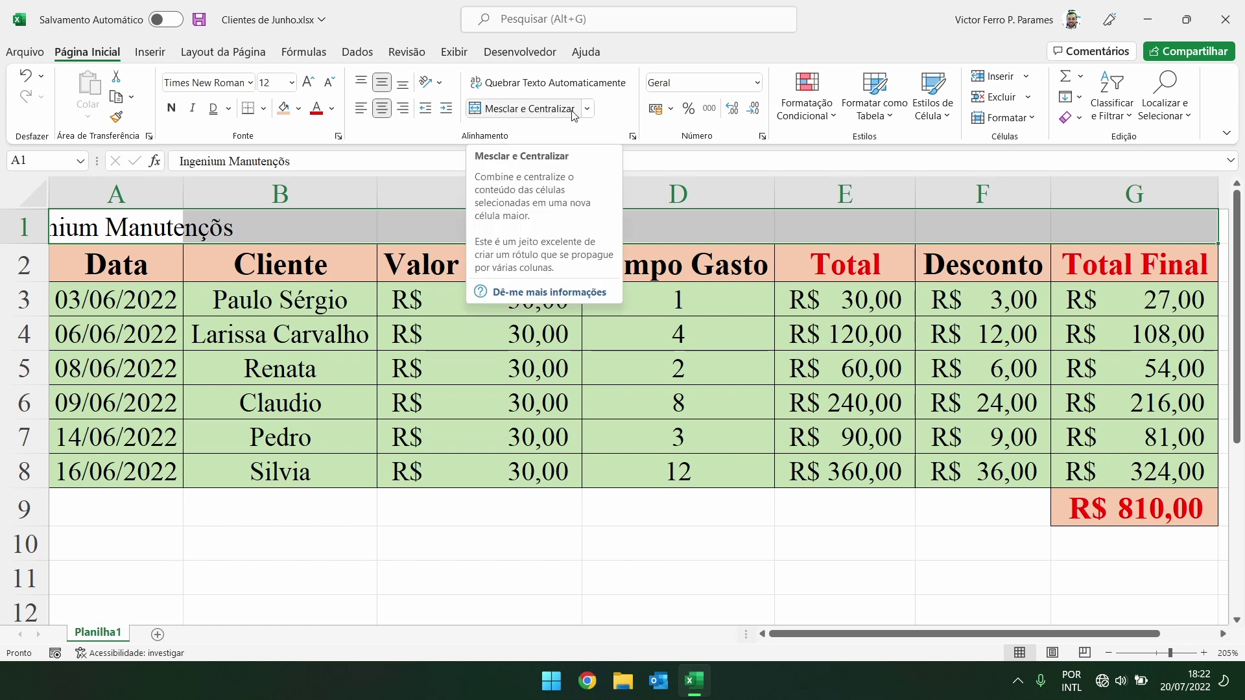
left_click(531, 110)
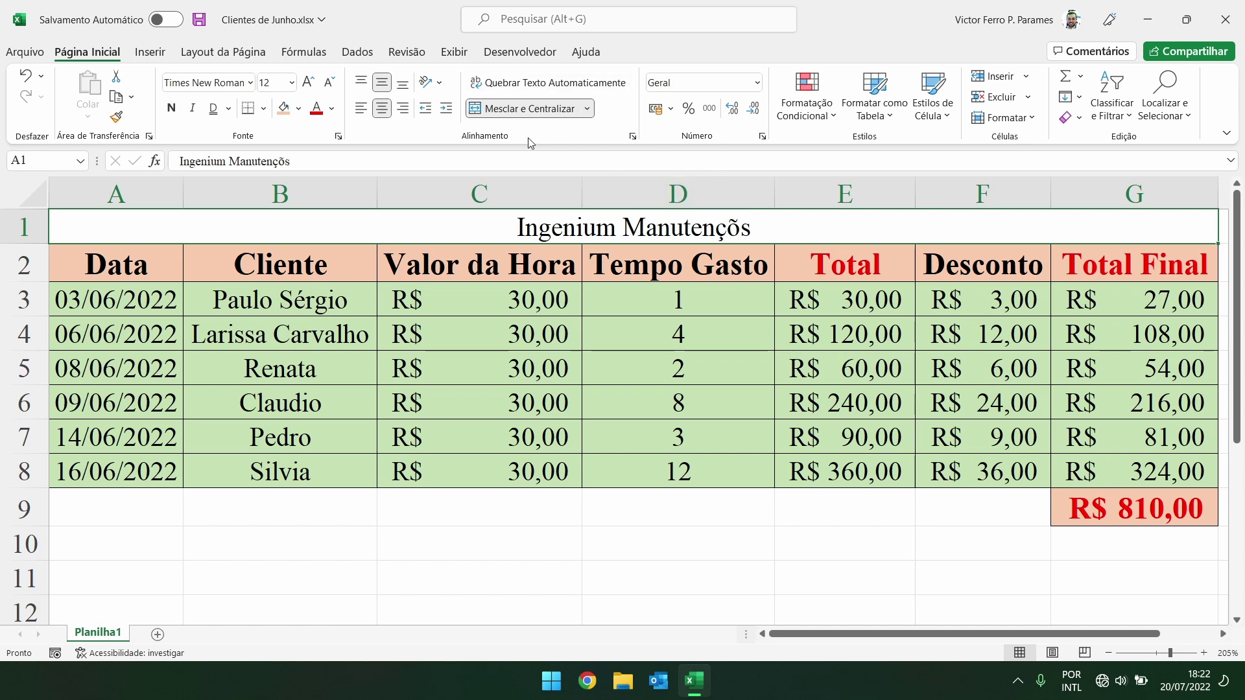
left_click(171, 107)
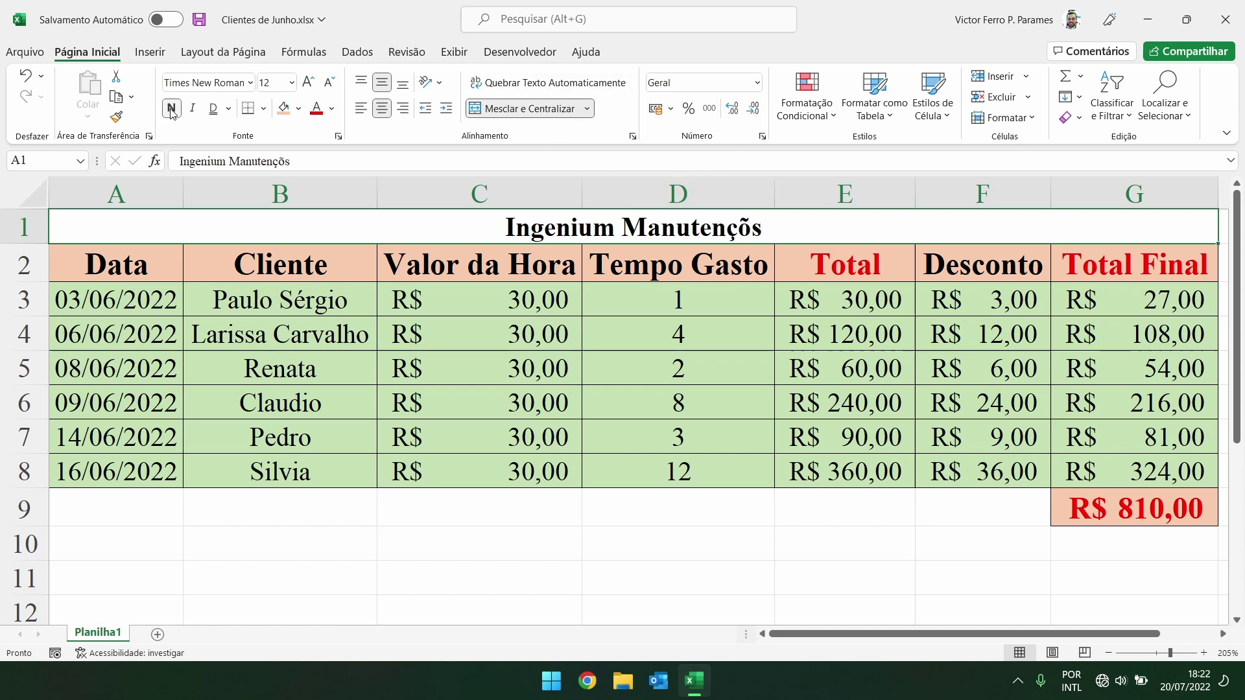
- Fill the merged title cell with a light shade of the theme colour Azul, Ênfase 5
left_click(299, 110)
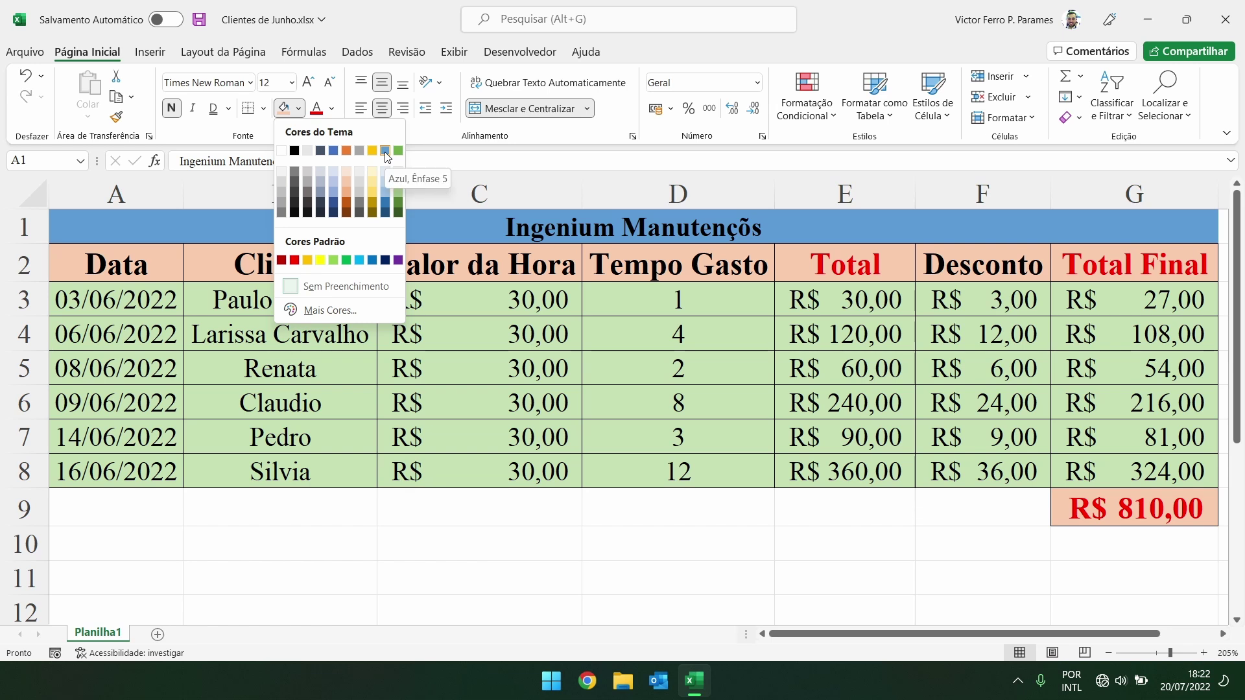
left_click(386, 194)
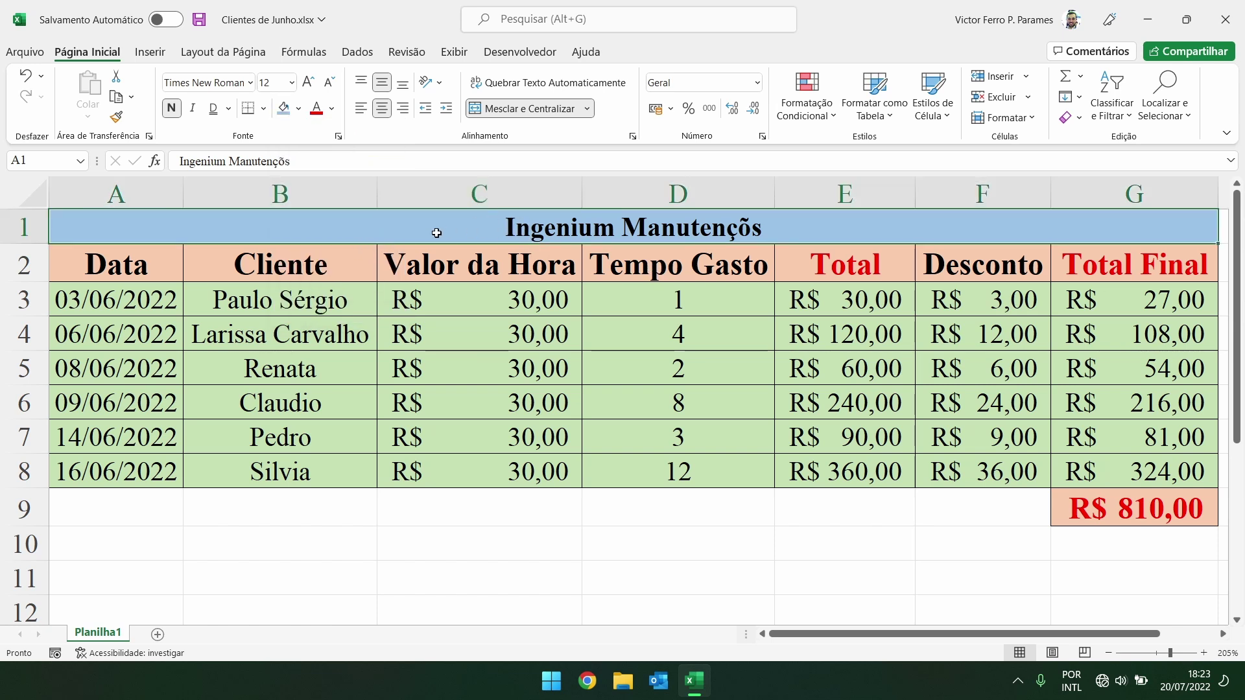
left_click(472, 276)
left_click(790, 324)
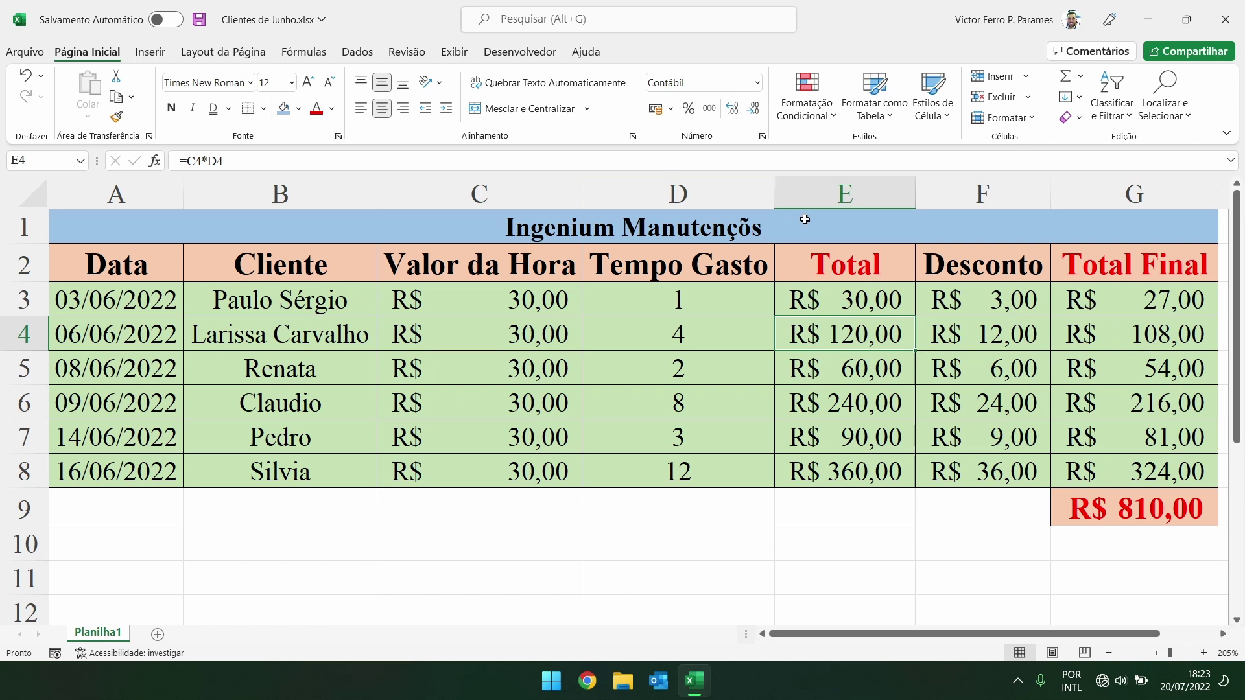
- Apply thick outside borders to the merged title cell in row 1
left_click(831, 229)
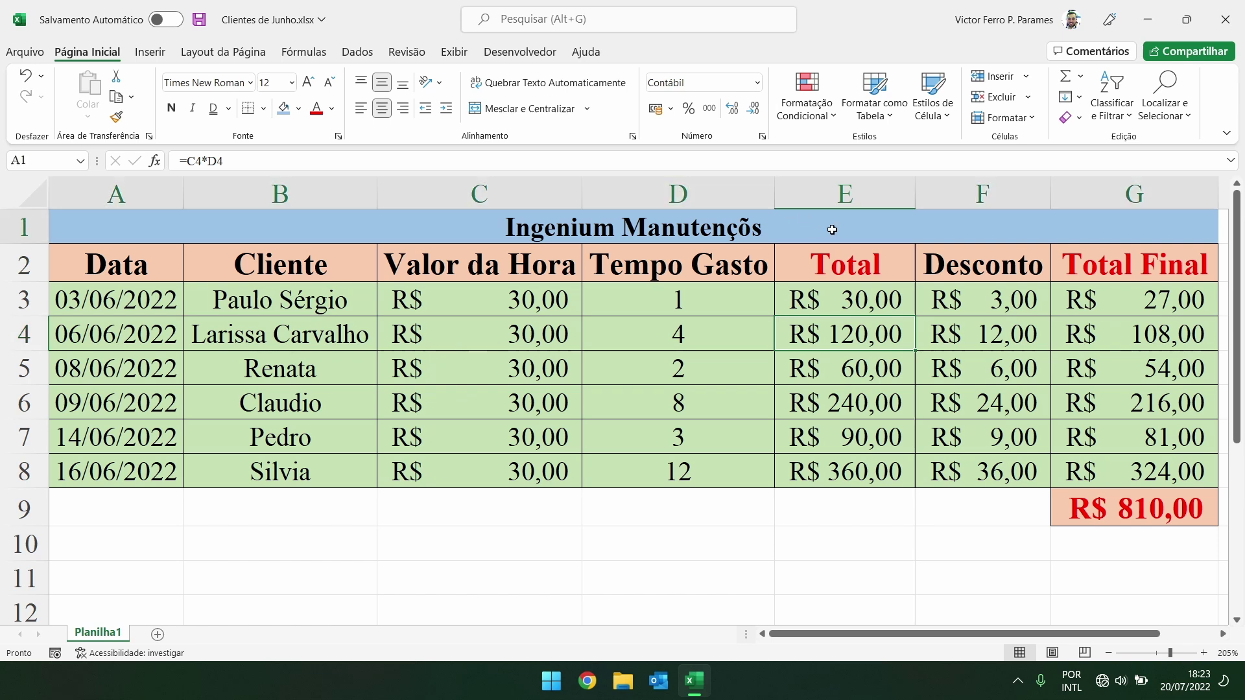
left_click(263, 109)
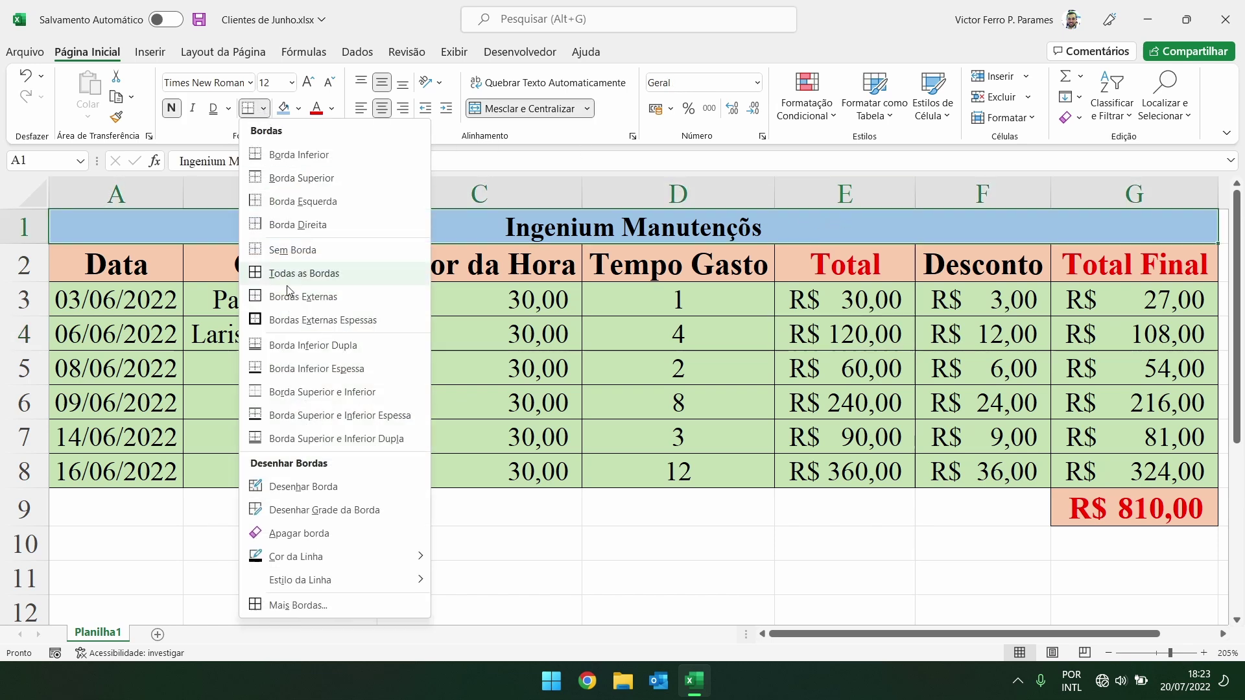
left_click(340, 313)
left_click(707, 269)
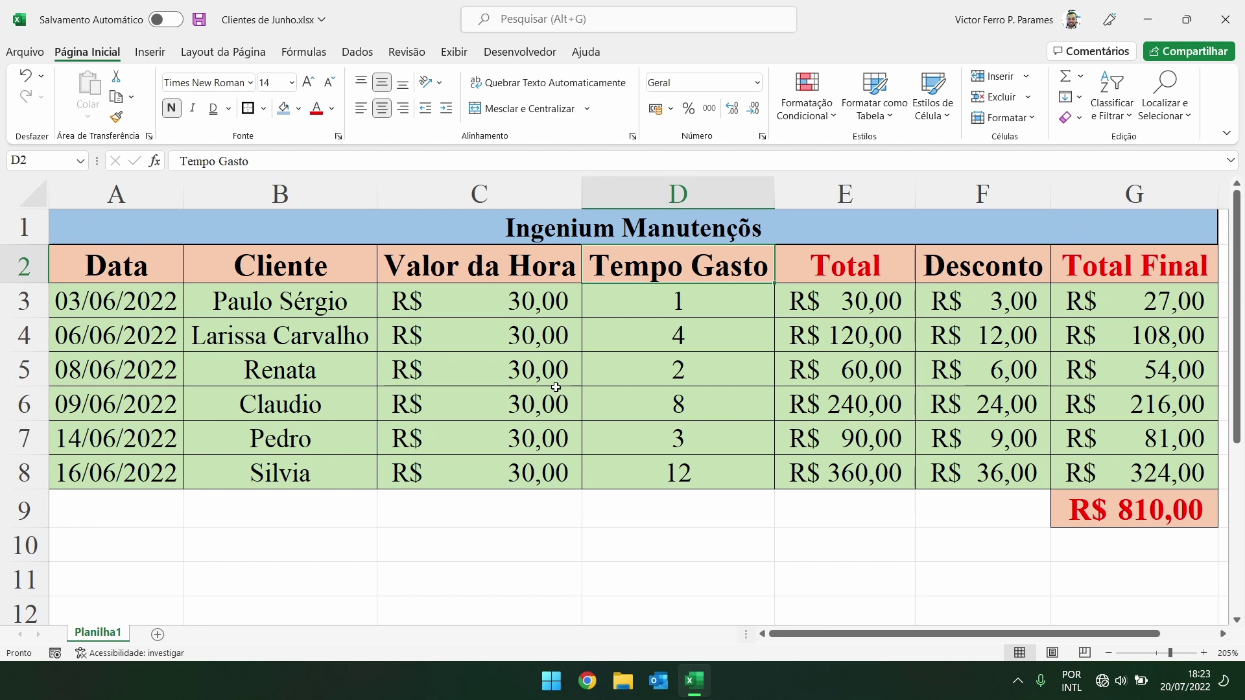
- Replace the title in row 1 with "INGENIUM MANUTENÇÕES" in capital letters
left_click(603, 232)
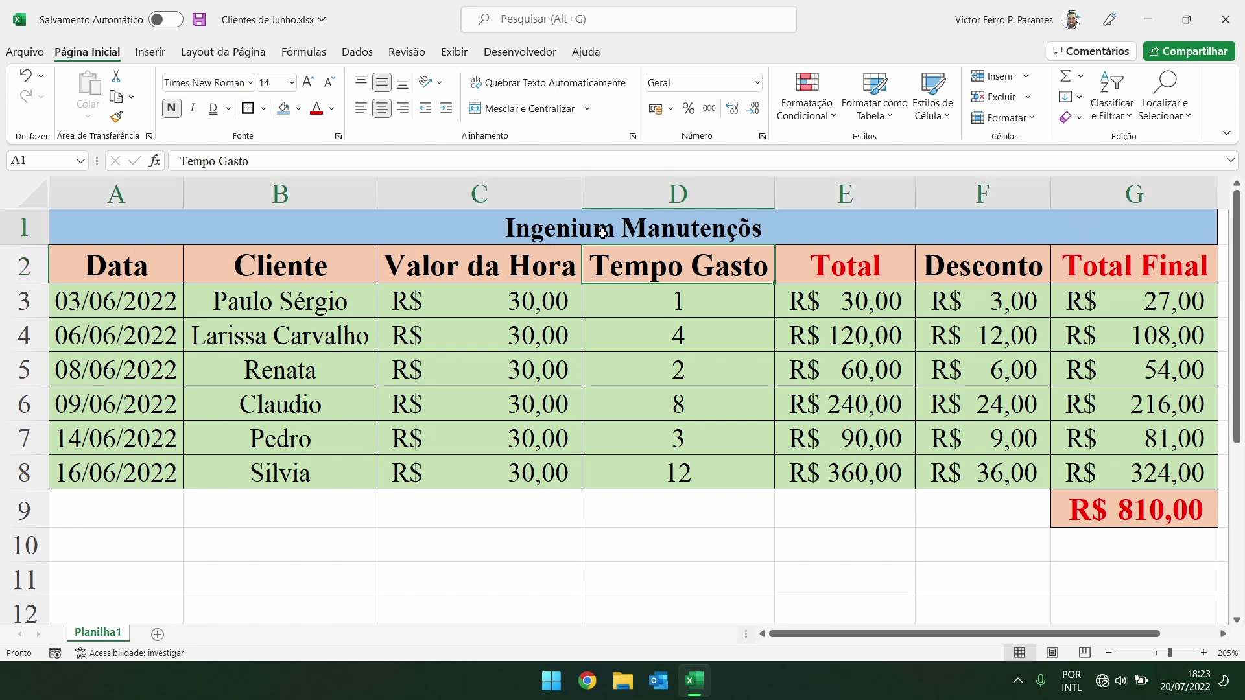
type("INGE")
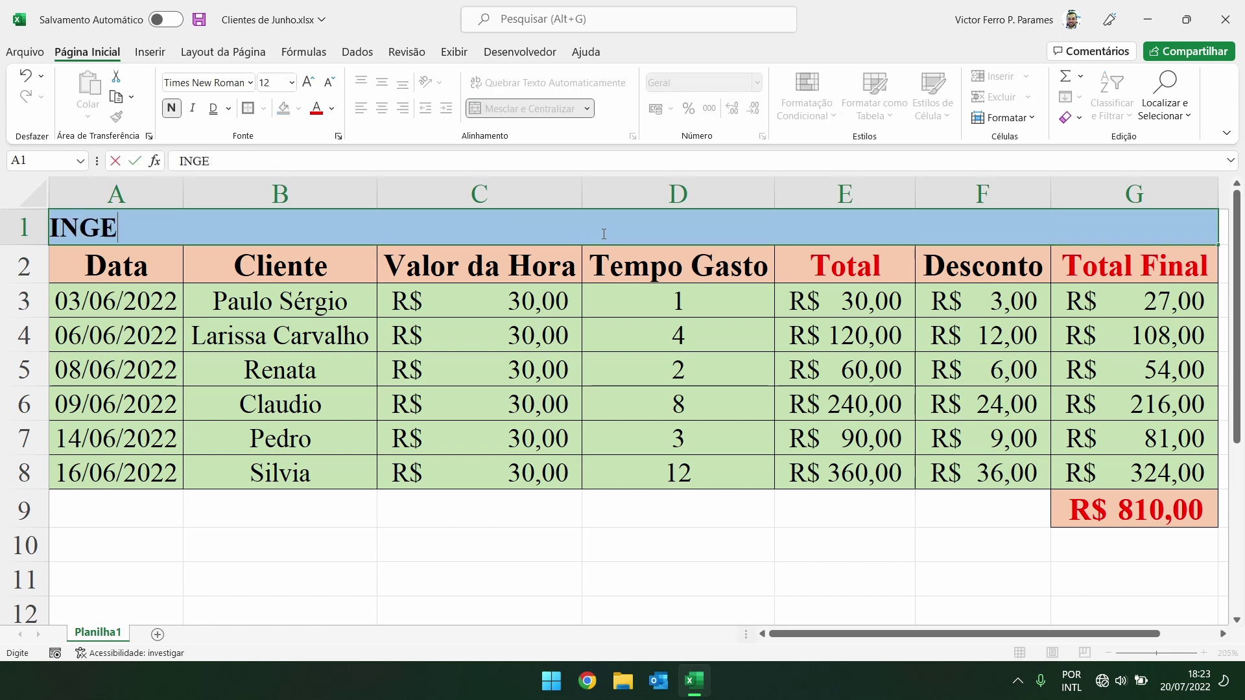
type("NIUM MANUTENÇ")
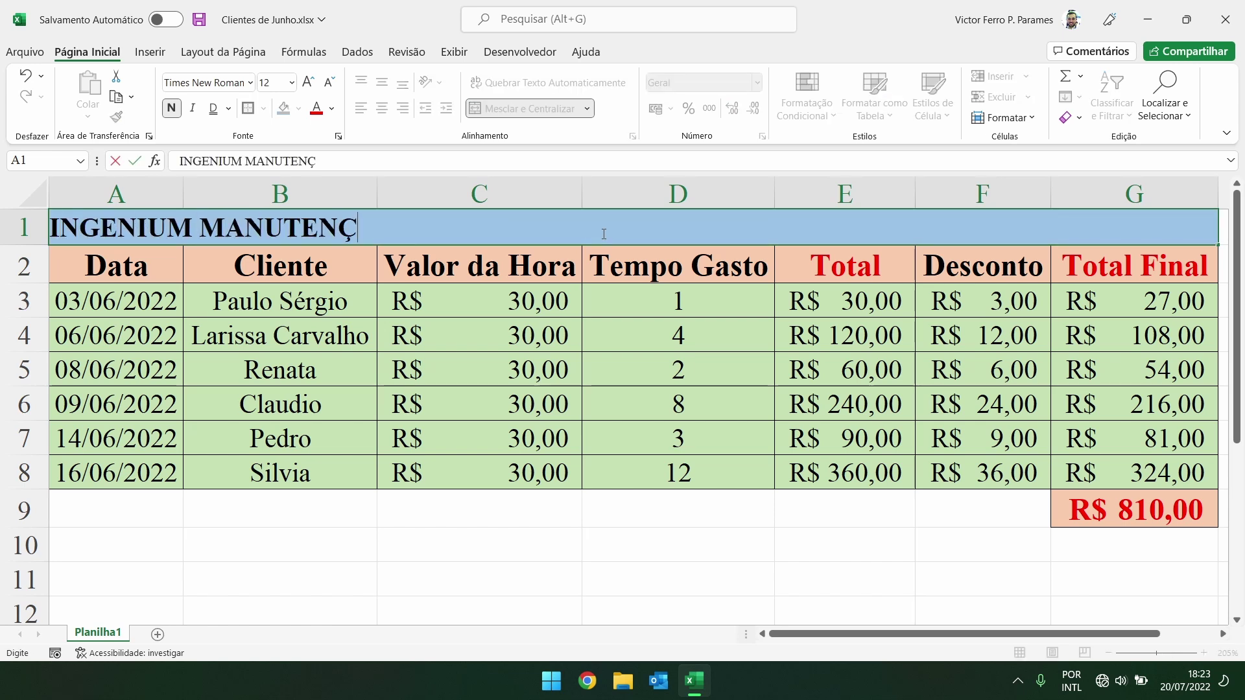
type("ÕES")
key("Return")
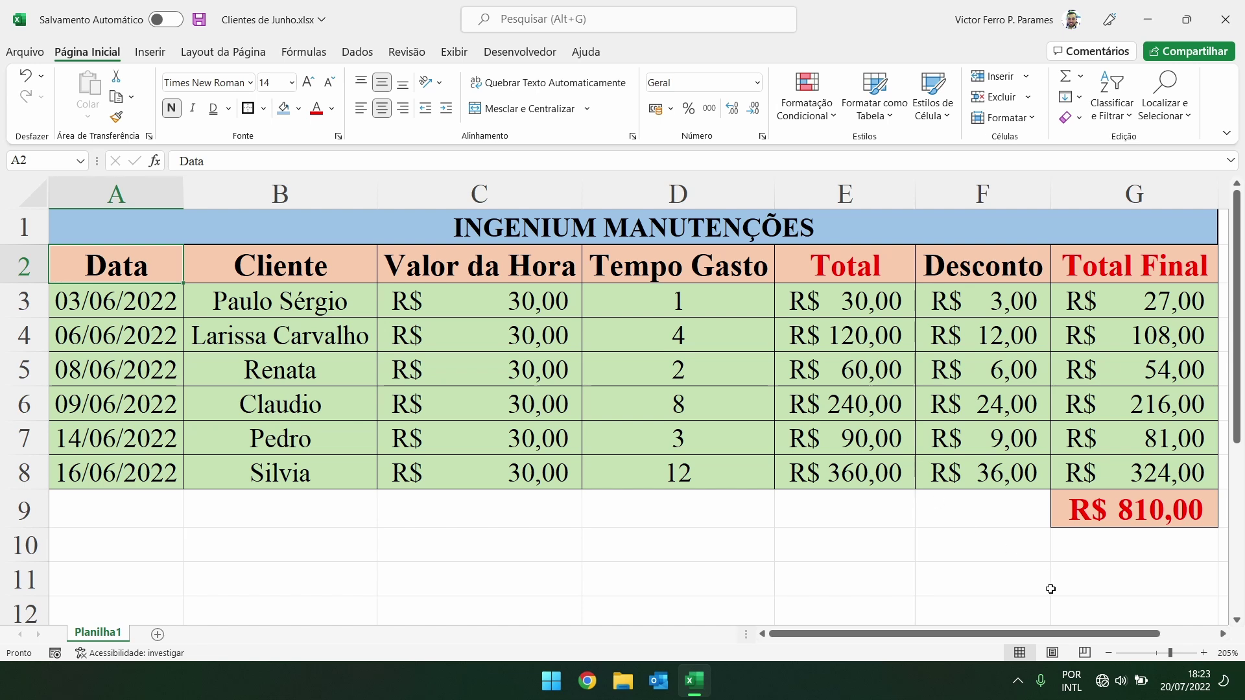
- Add the column header "Parcelas" in cell H2, beside Total Final
left_click_drag(977, 636, 1060, 641)
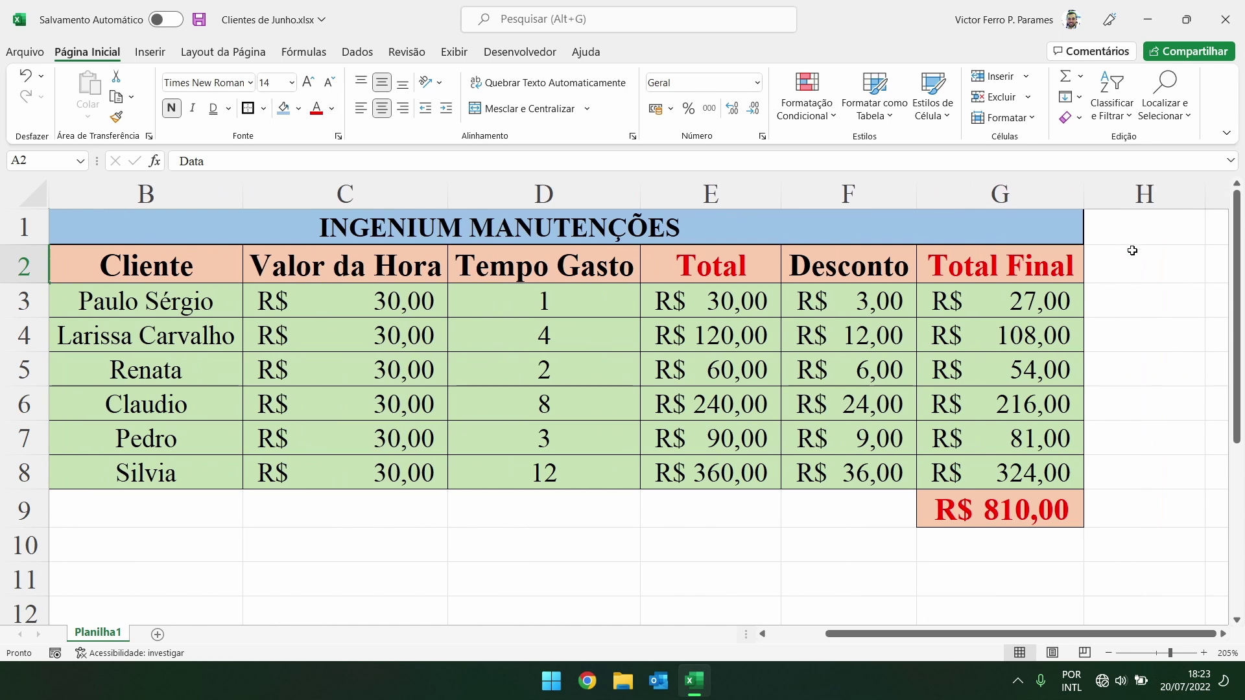
left_click(1151, 278)
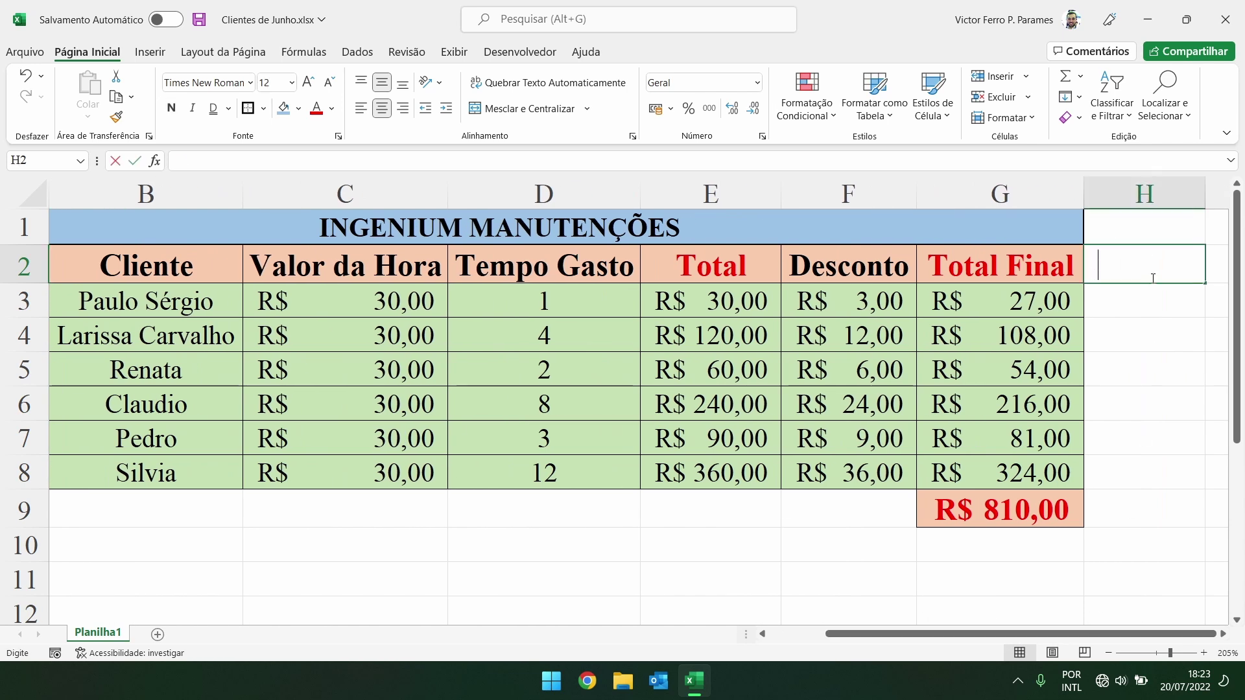
type("pARCELAS")
key("BackSpace")
key("BackSpace")
key("BackSpace")
key("BackSpace")
key("BackSpace")
key("BackSpace")
key("BackSpace")
key("BackSpace")
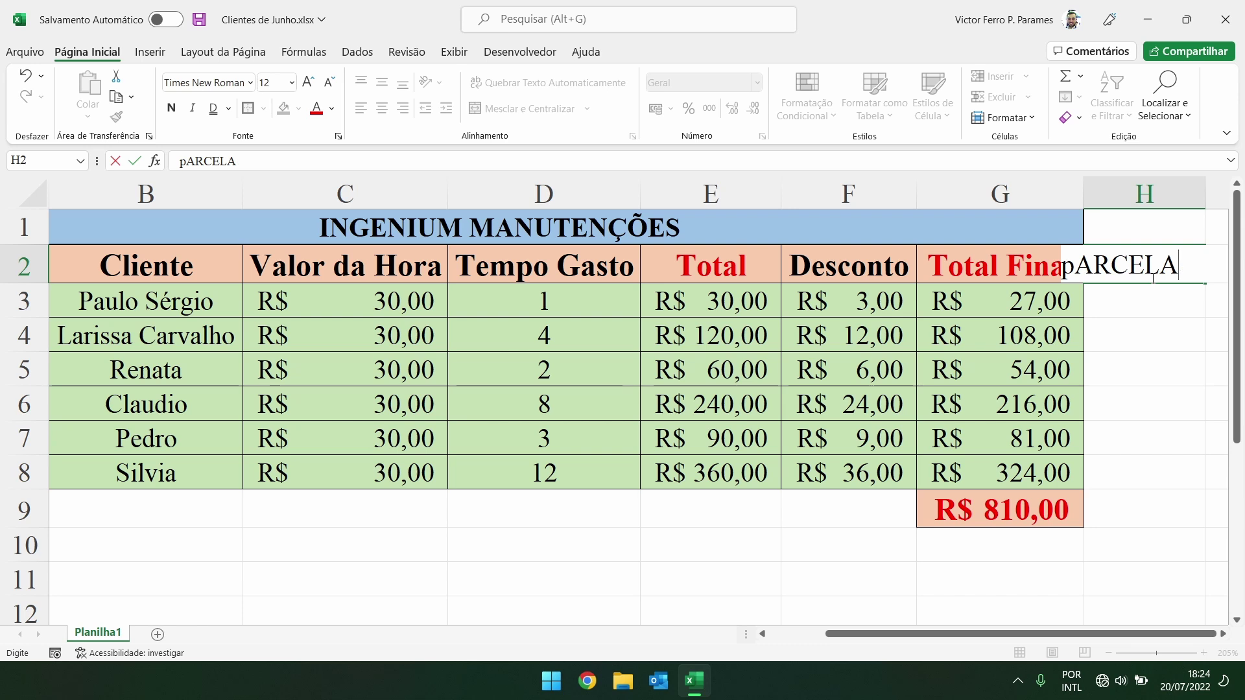
type("Pas")
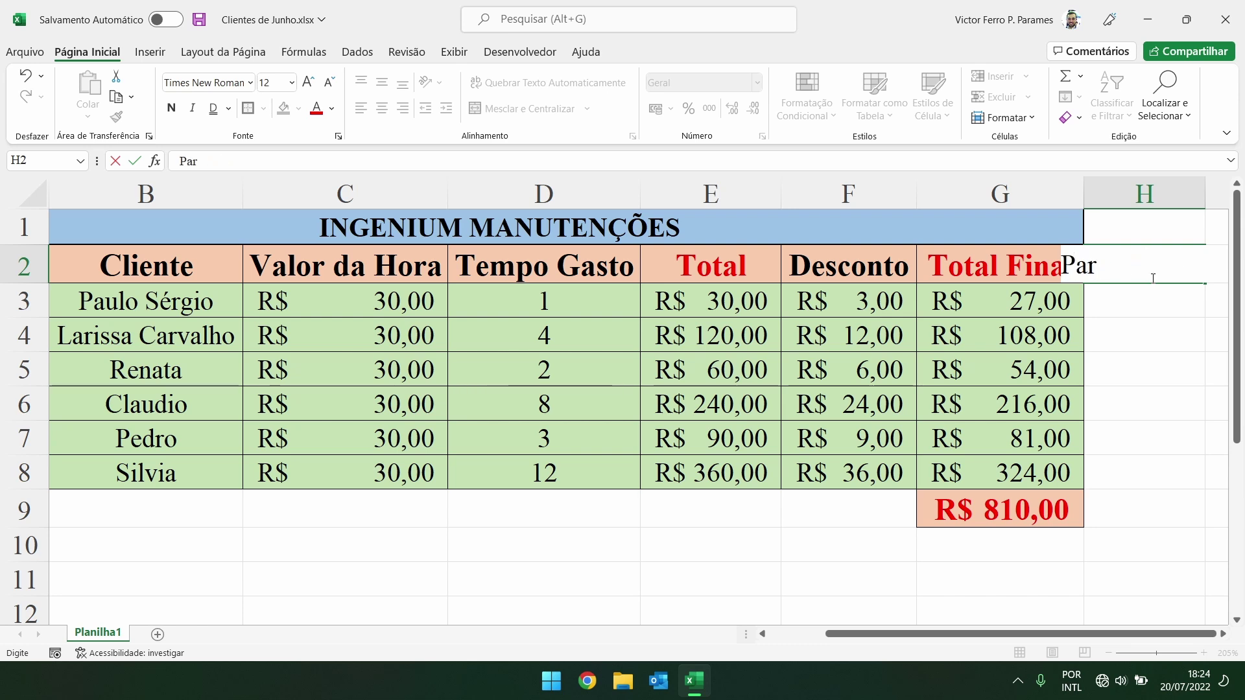
type("celas")
key("Return")
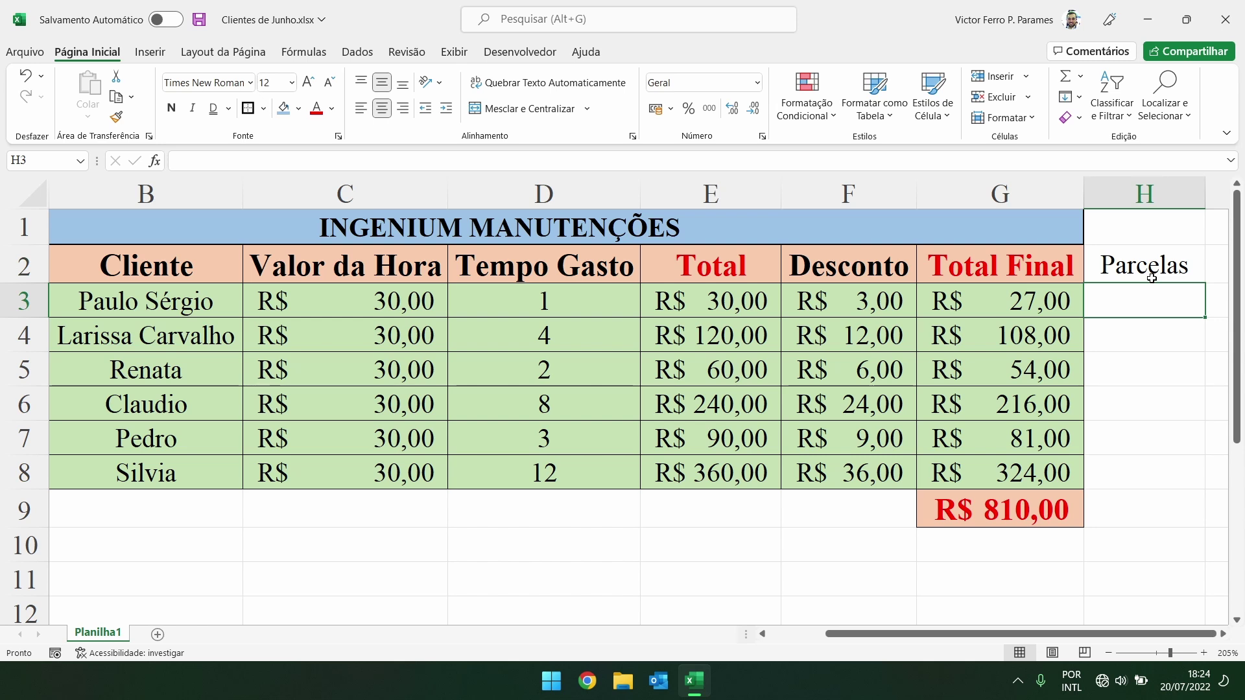
- Enter the instalment counts 3, 5, 2, 1, 4 and 6 in cells H3 to H8 under Parcelas
type("3")
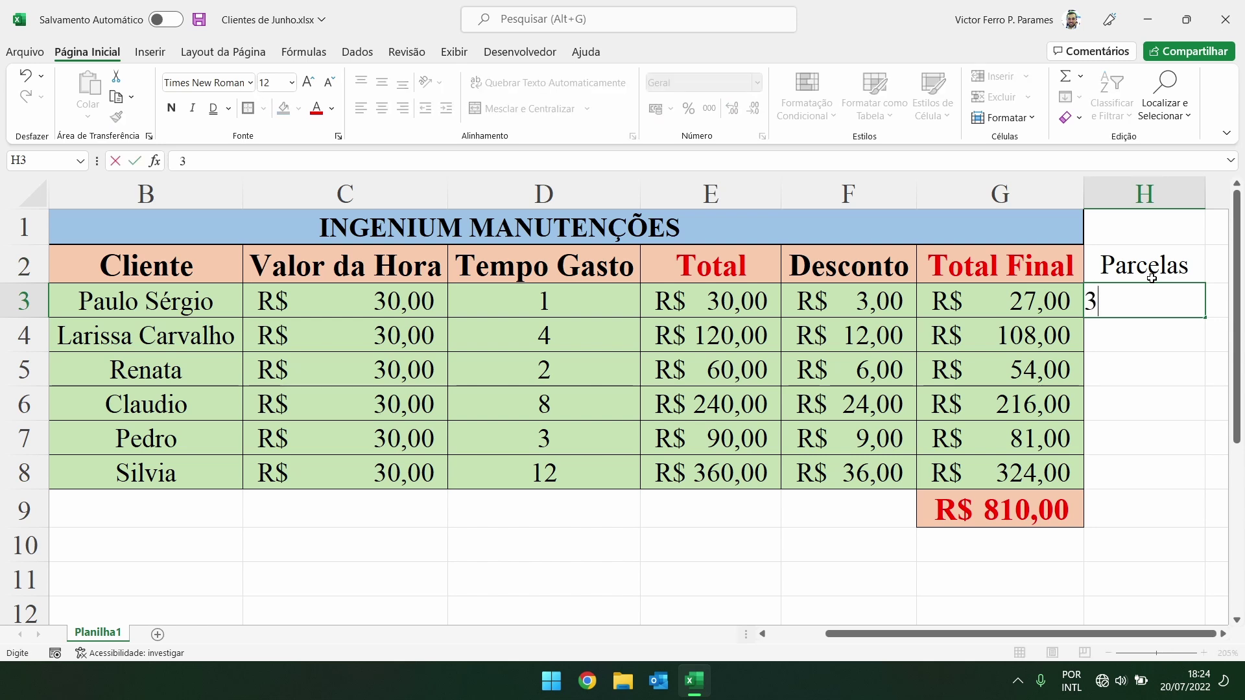
key("Return")
type("5")
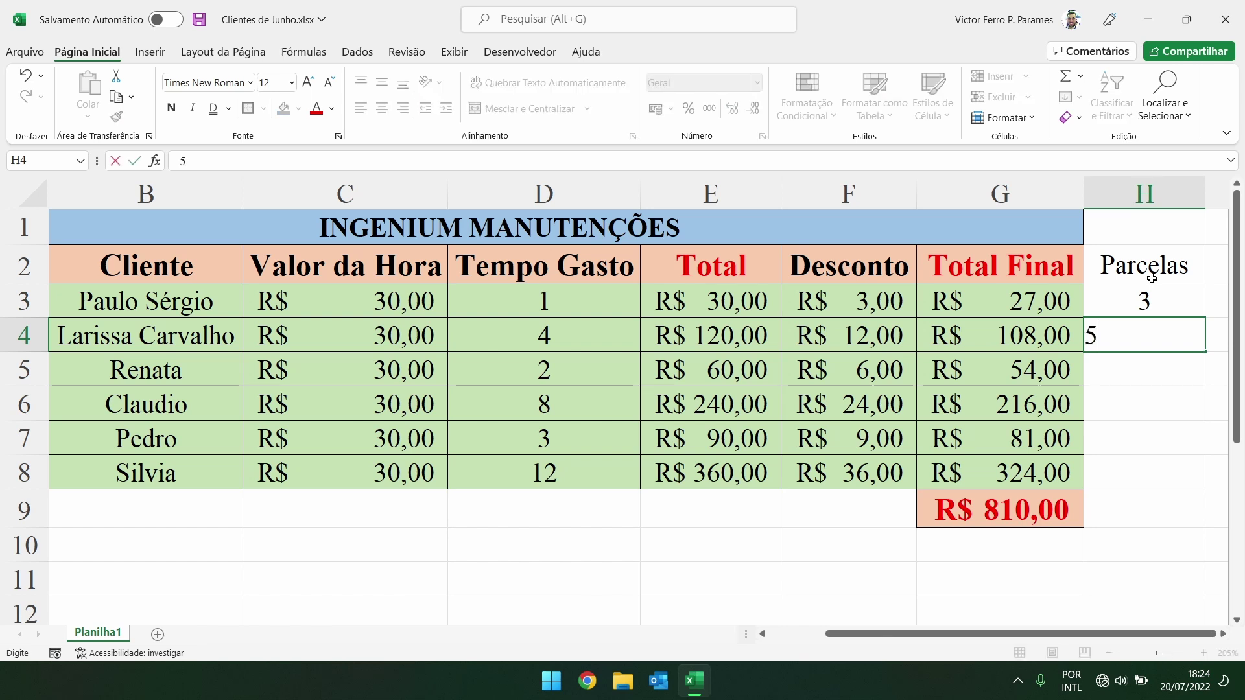
key("Return")
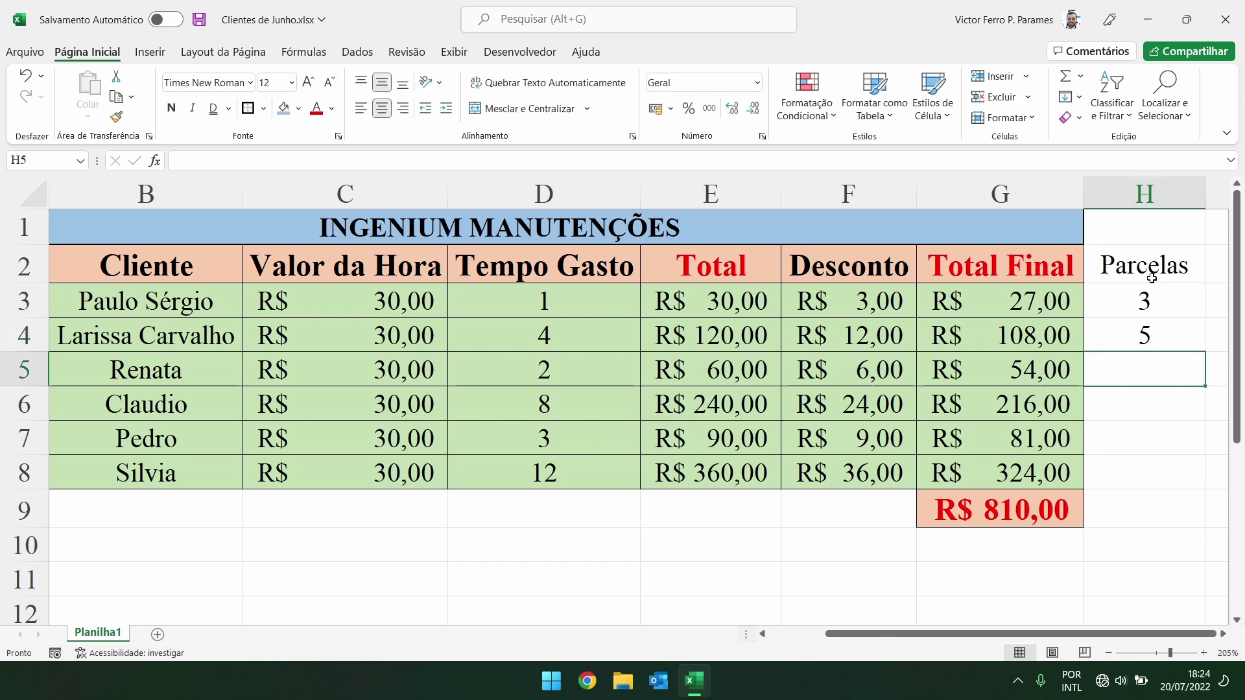
type("2")
key("Return")
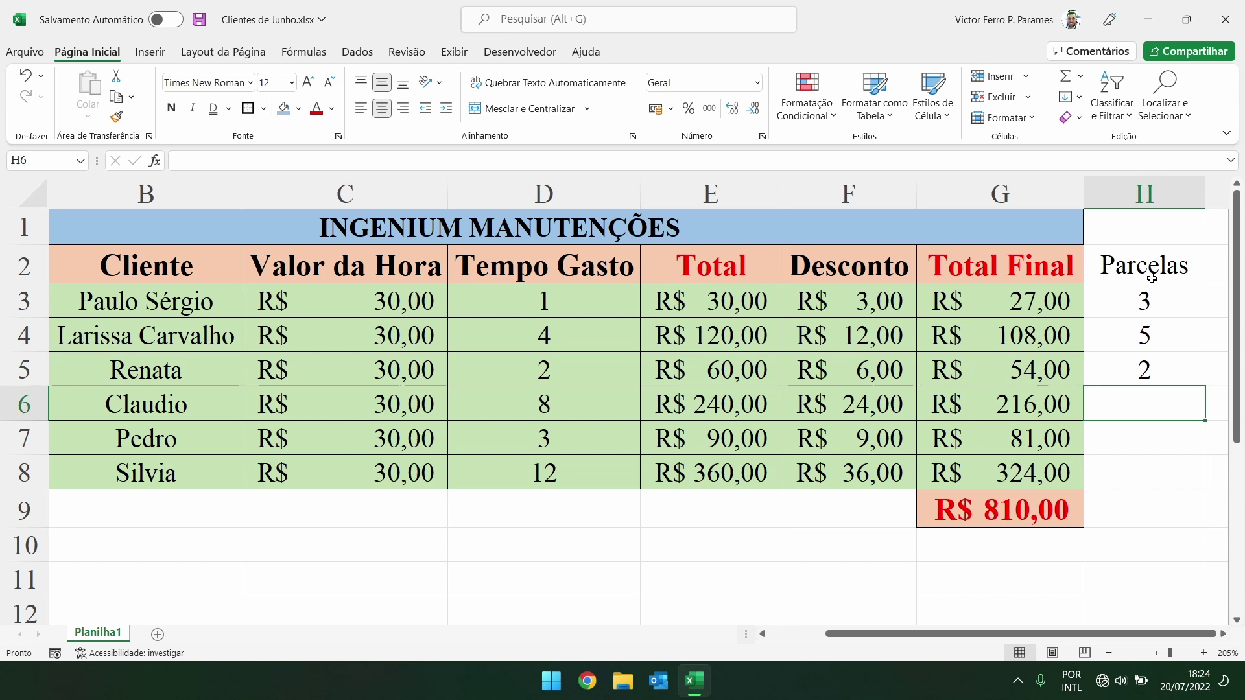
type("1")
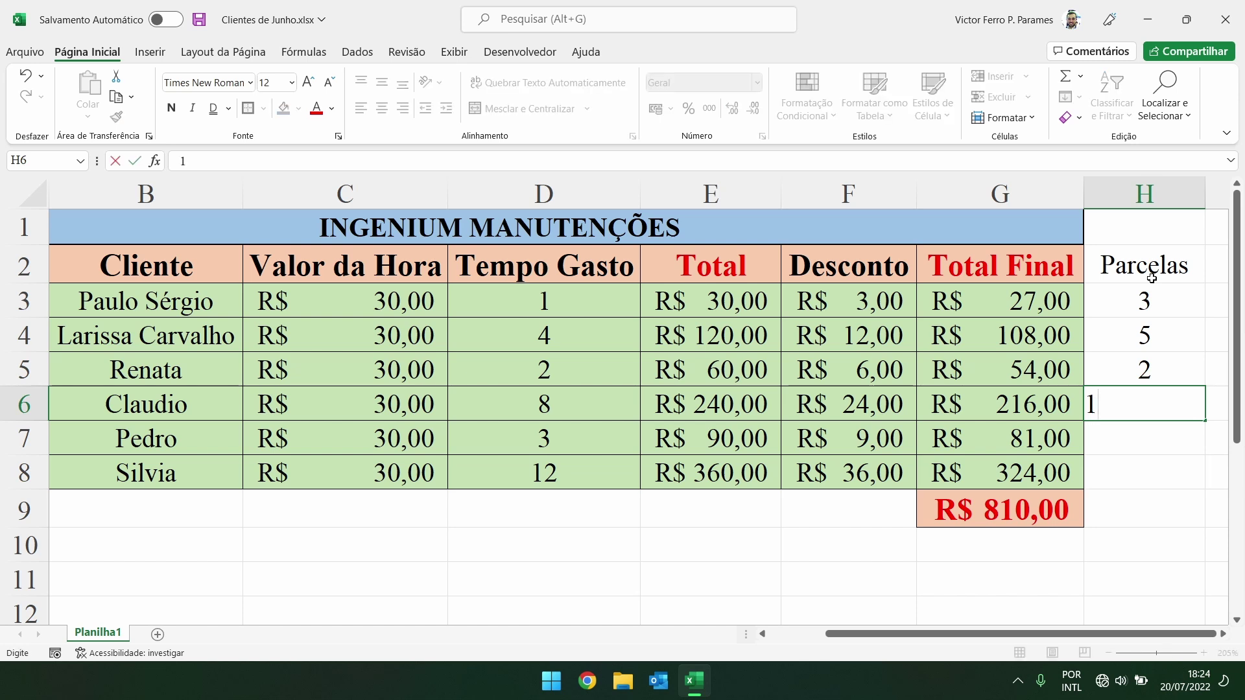
type("4")
key("BackSpace")
key("Return")
type("4")
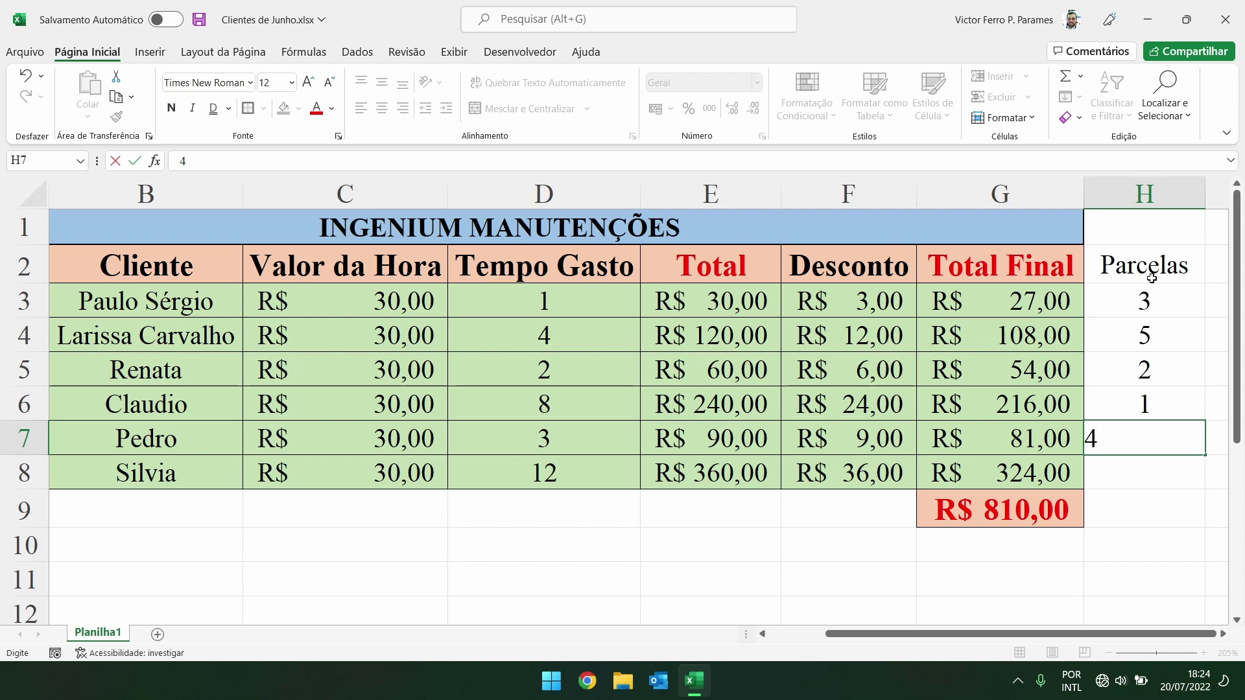
key("Return")
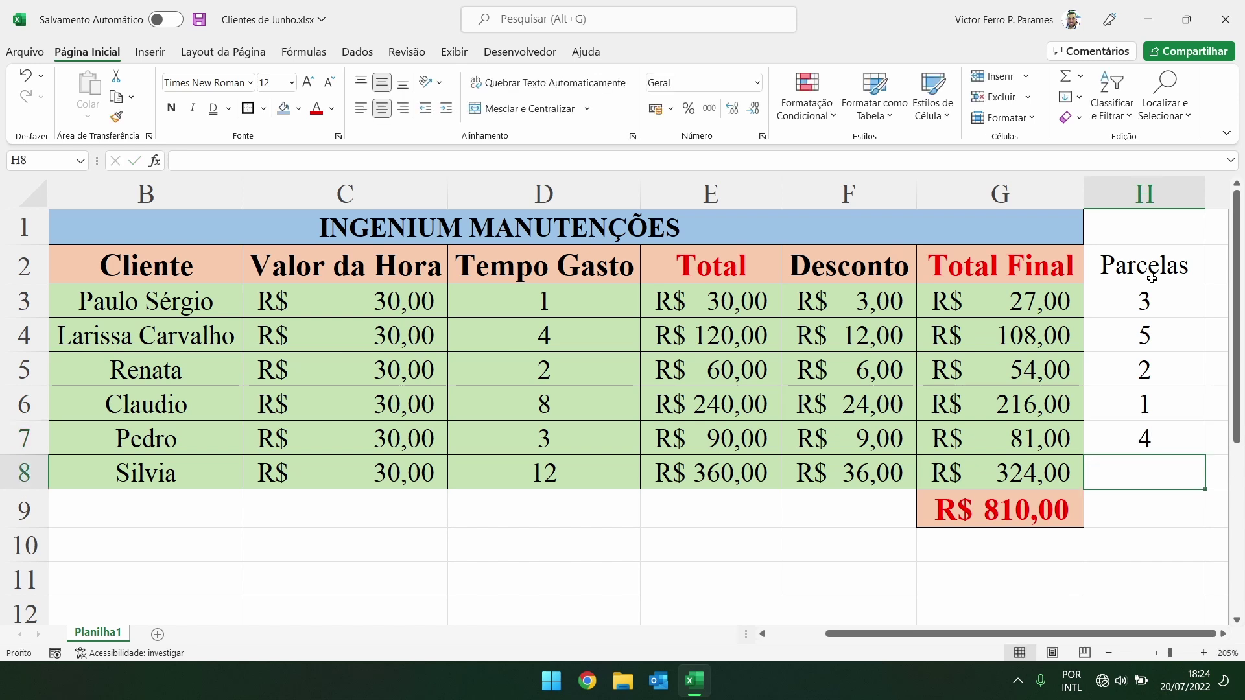
type("6")
key("Return")
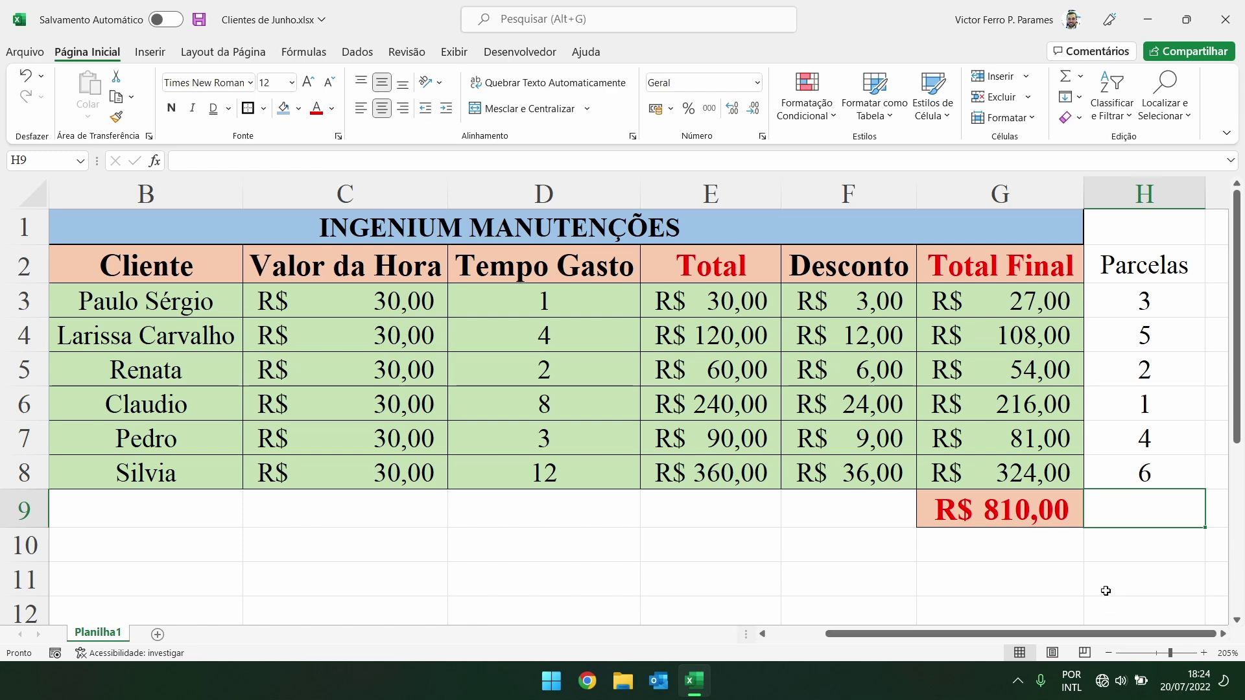
- Add the column header "Valor da Parcela" in cell I2 and fit column I's width to the text
left_click(1211, 238)
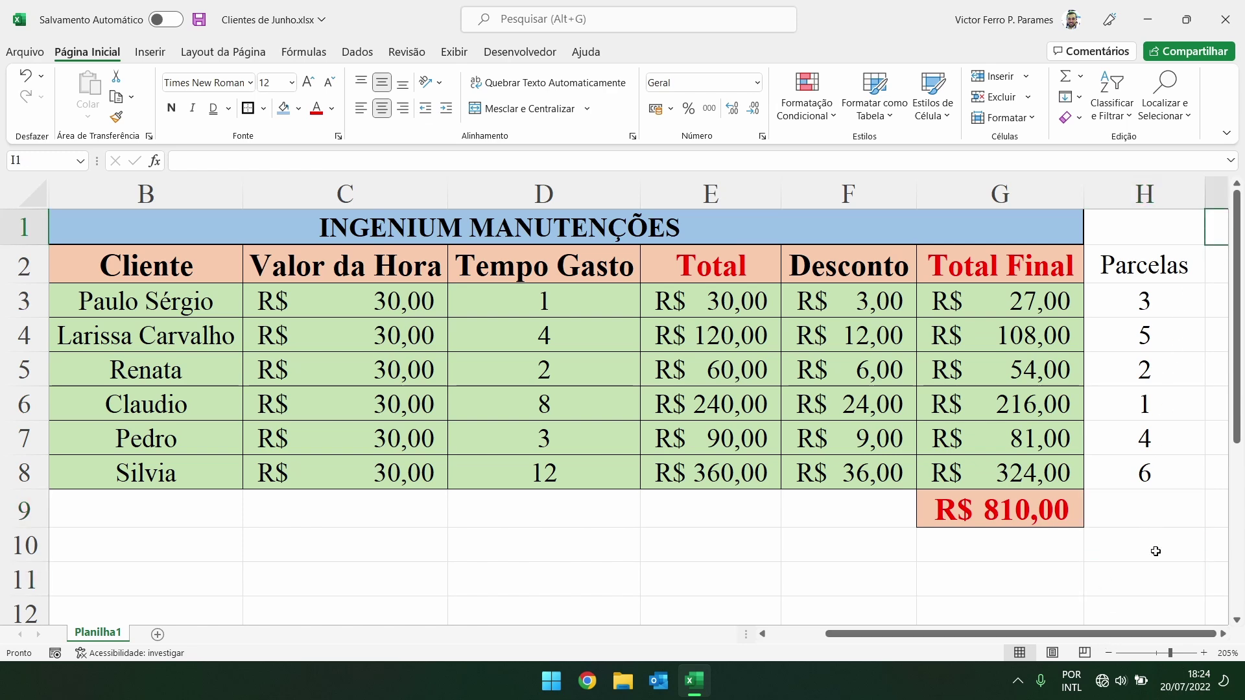
scroll(1172, 605, "right", 2)
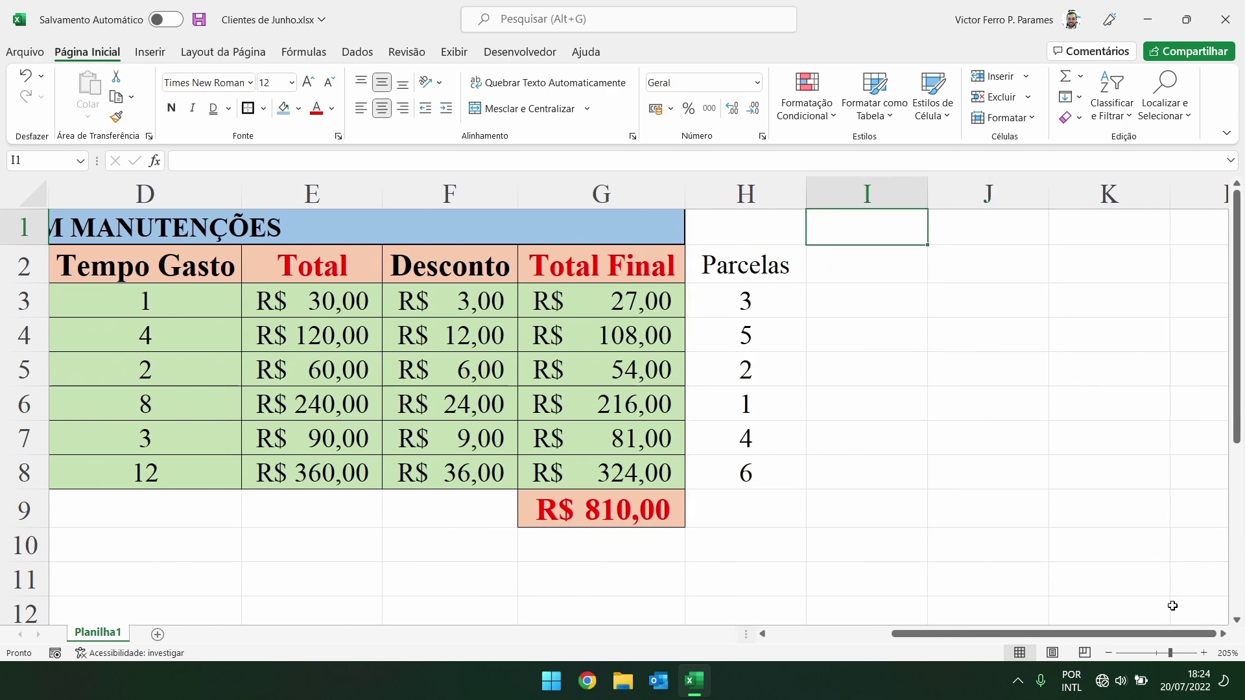
left_click(797, 280)
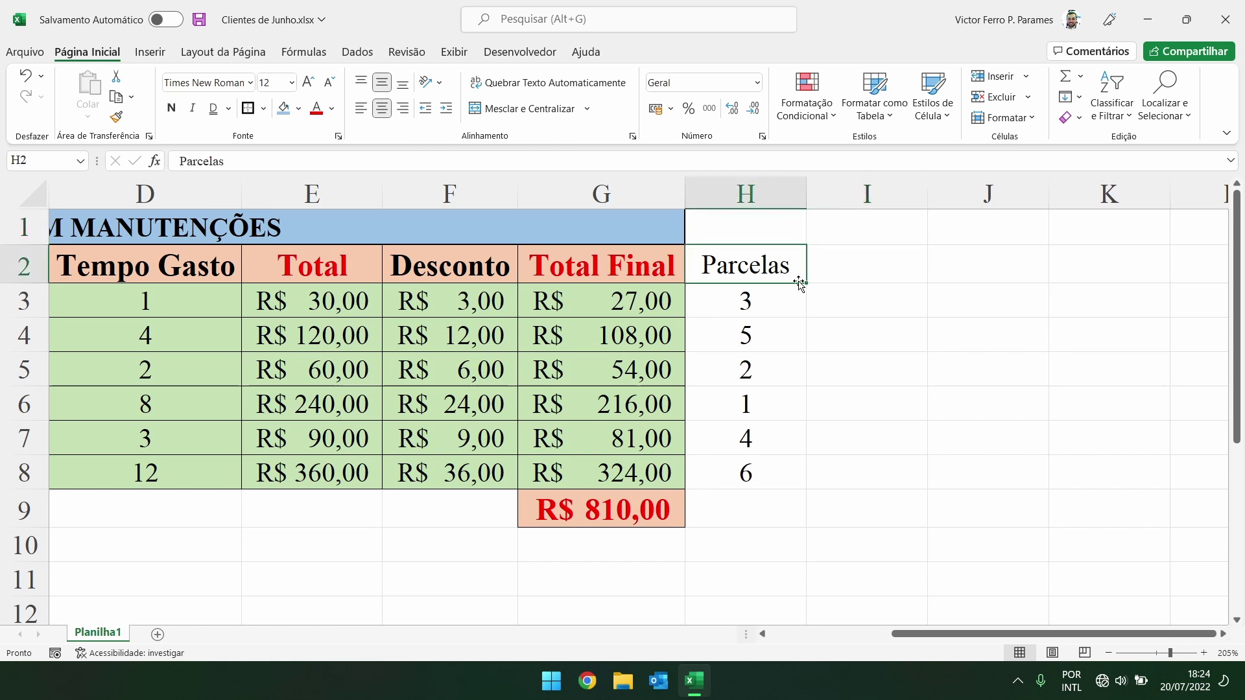
left_click(840, 267)
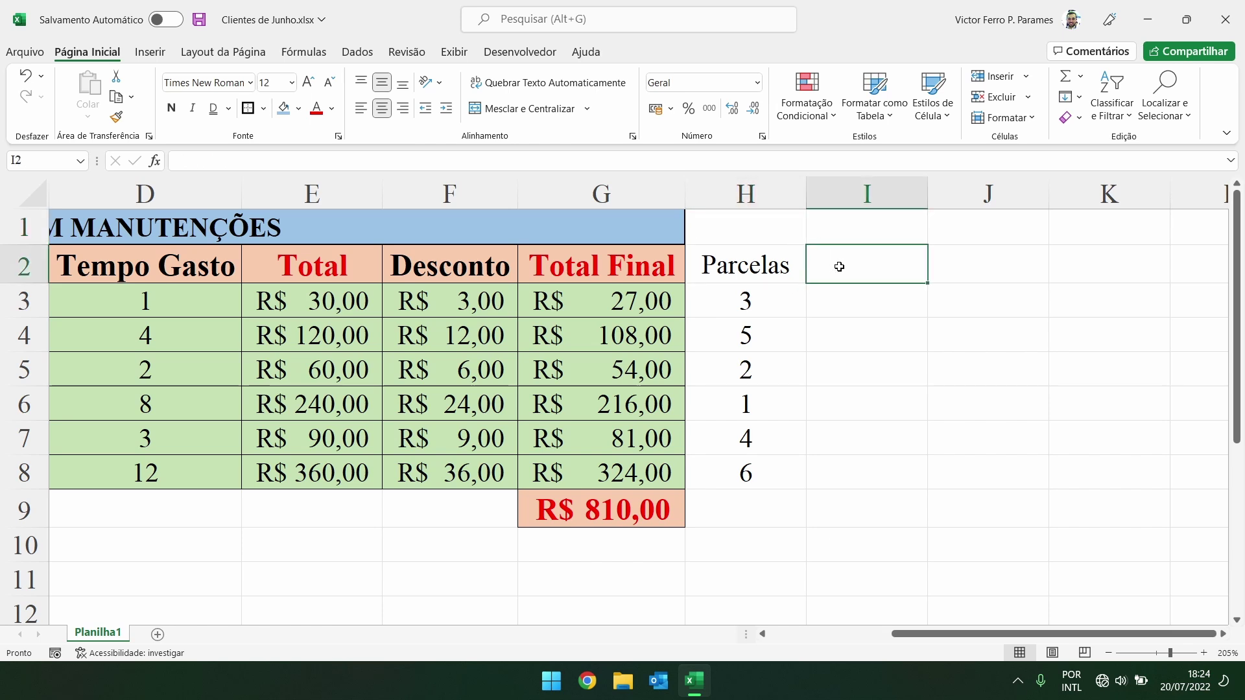
type("Valor")
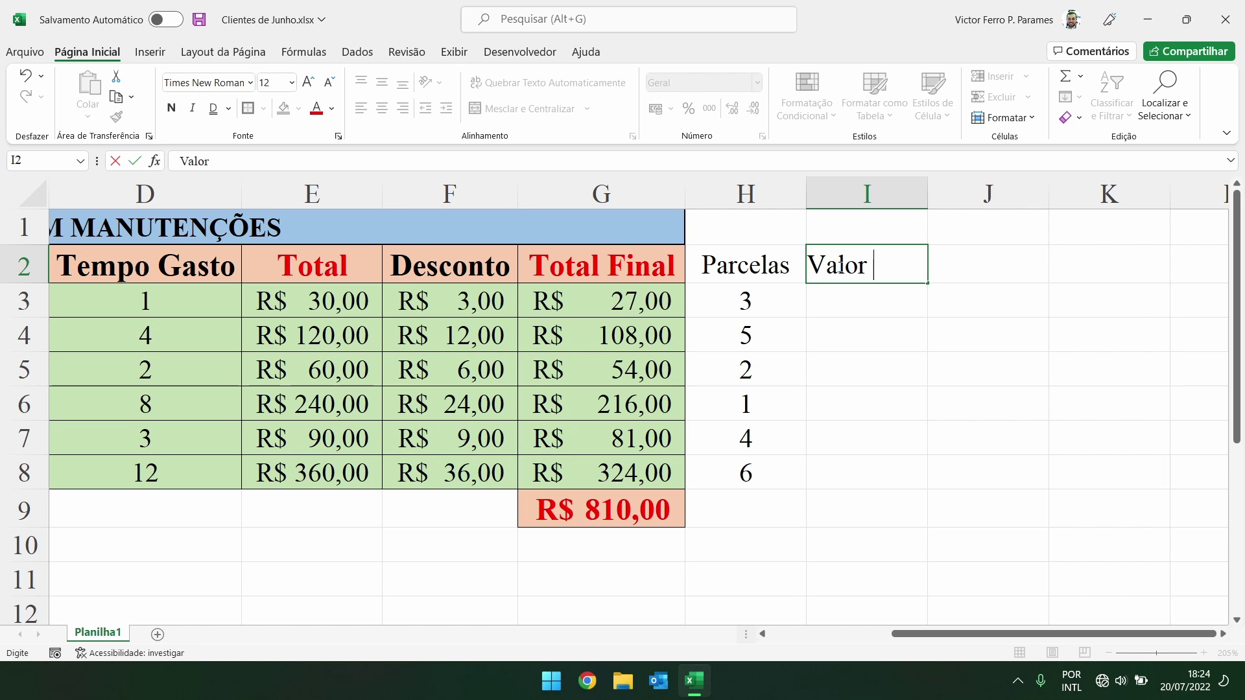
type(" da Par")
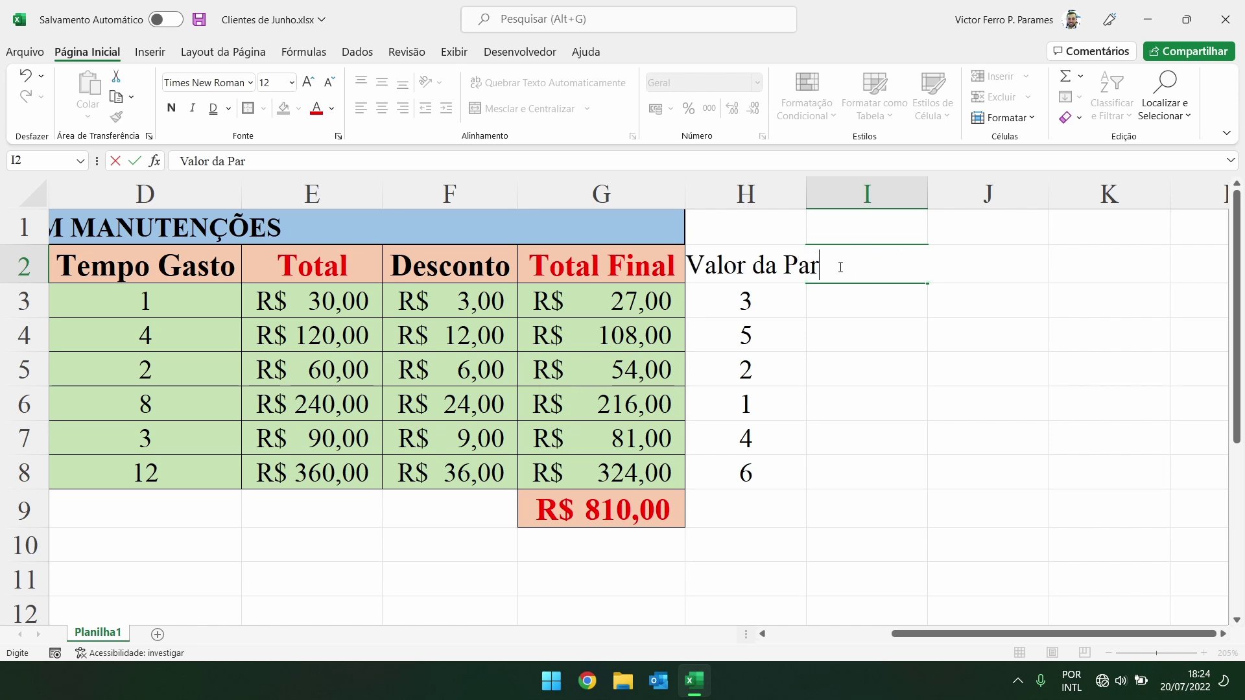
type("cela")
key("Return")
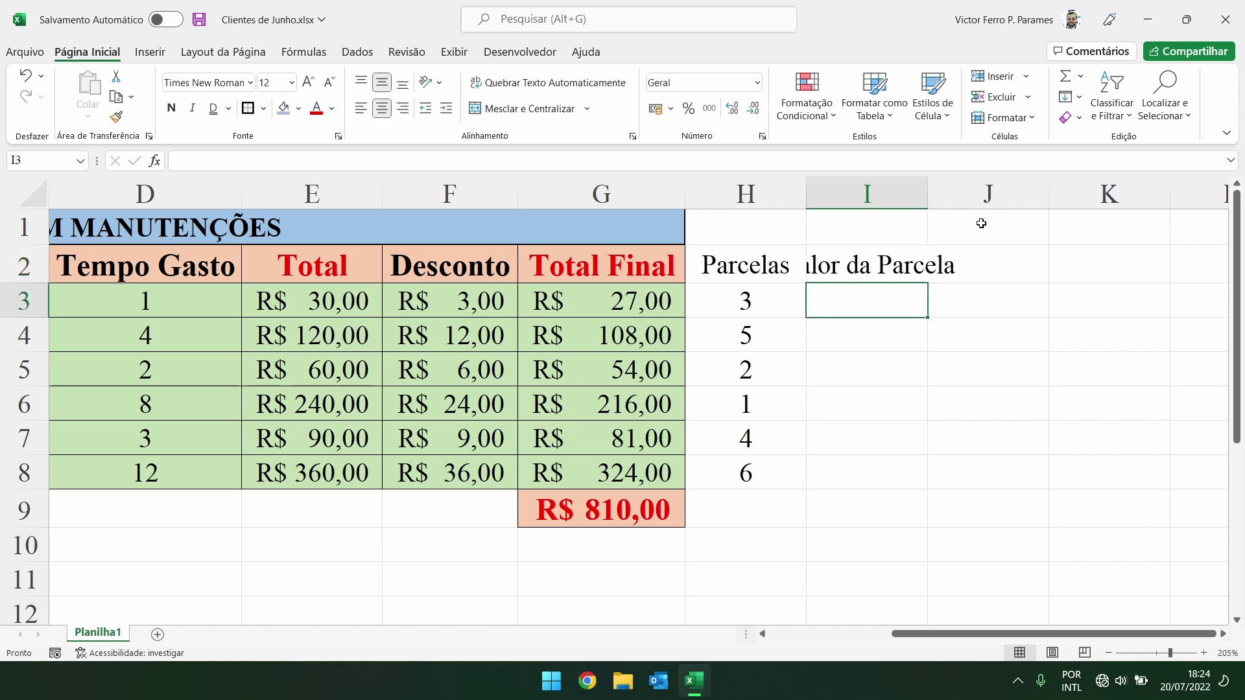
double_click(927, 189)
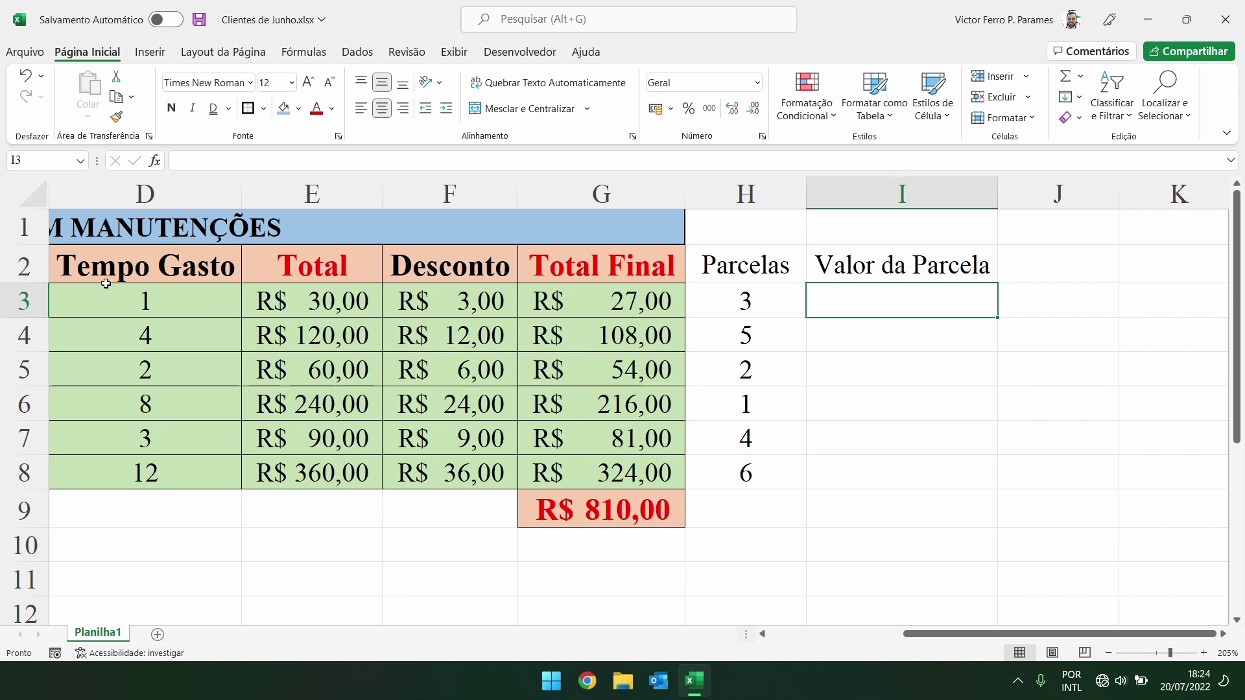
- Copy the formatting of the Tempo Gasto cells D2:D8 onto H2:I8 and refit column I's width
left_click_drag(115, 269, 135, 488)
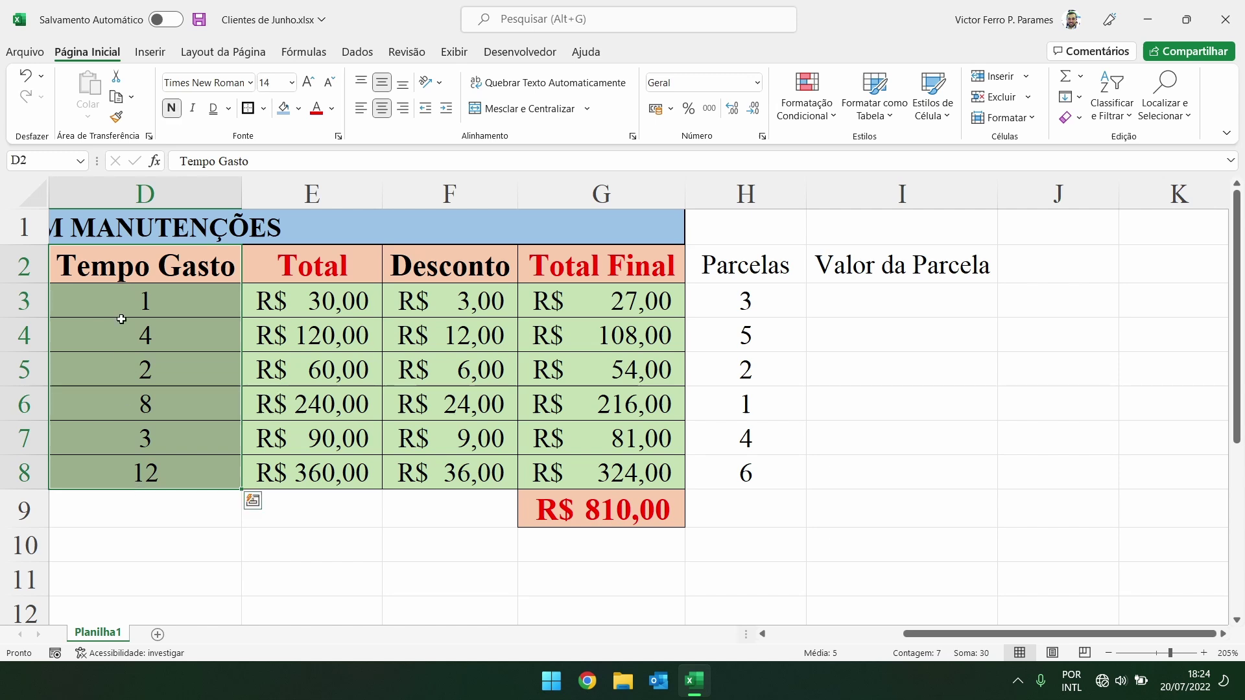
left_click(115, 119)
left_click_drag(775, 273, 903, 490)
double_click(997, 193)
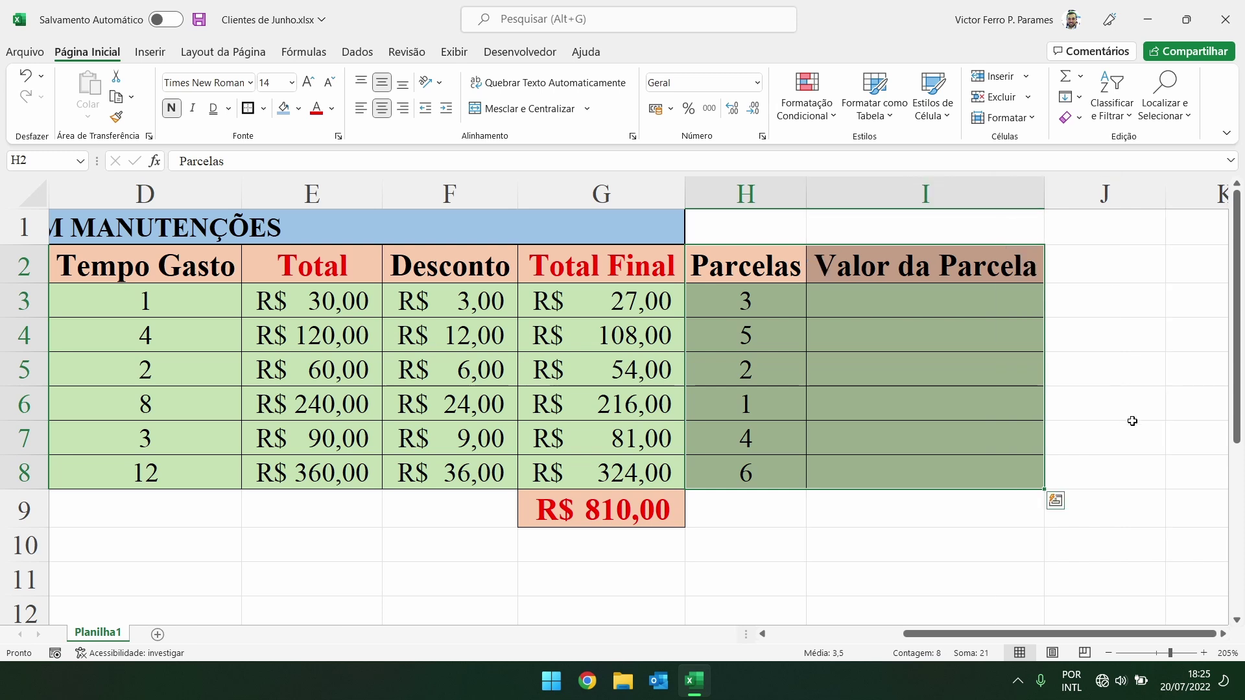
left_click(1131, 422)
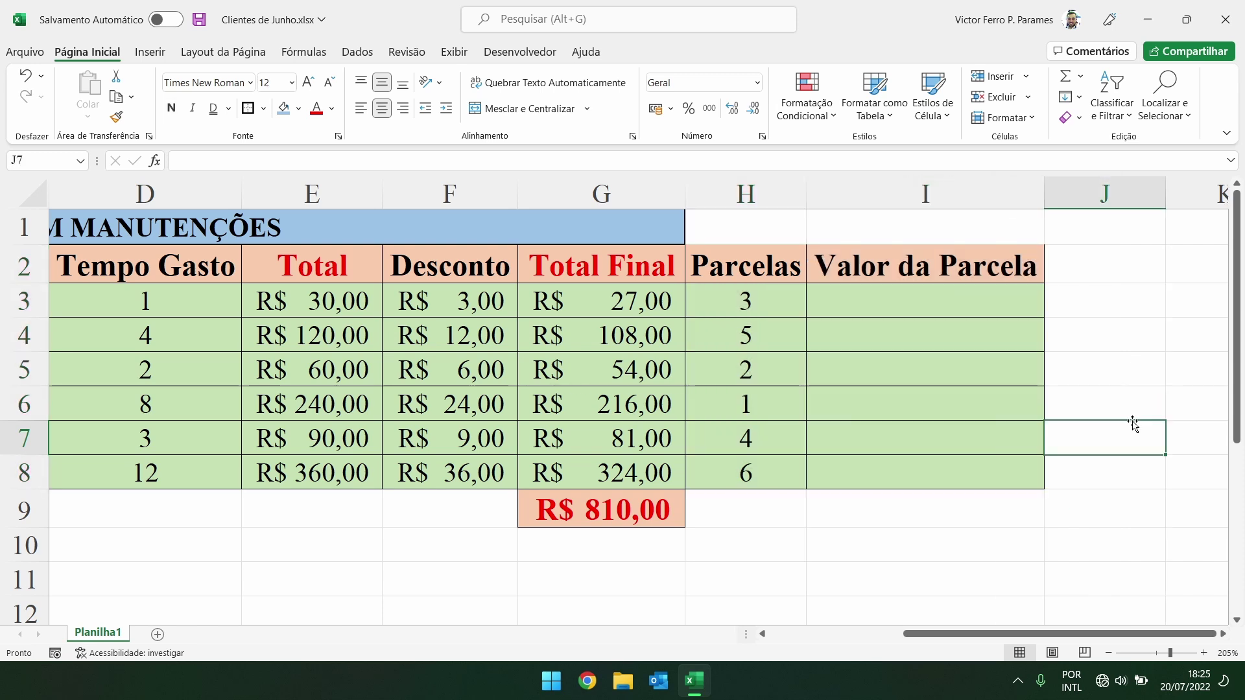
- Extend the merged, centred title in row 1 across columns A to I by unmerging and merging it again
left_click(270, 231)
mouse_move(660, 232)
left_mouse_down()
mouse_move(700, 231)
mouse_move(634, 223)
mouse_move(866, 223)
left_mouse_up()
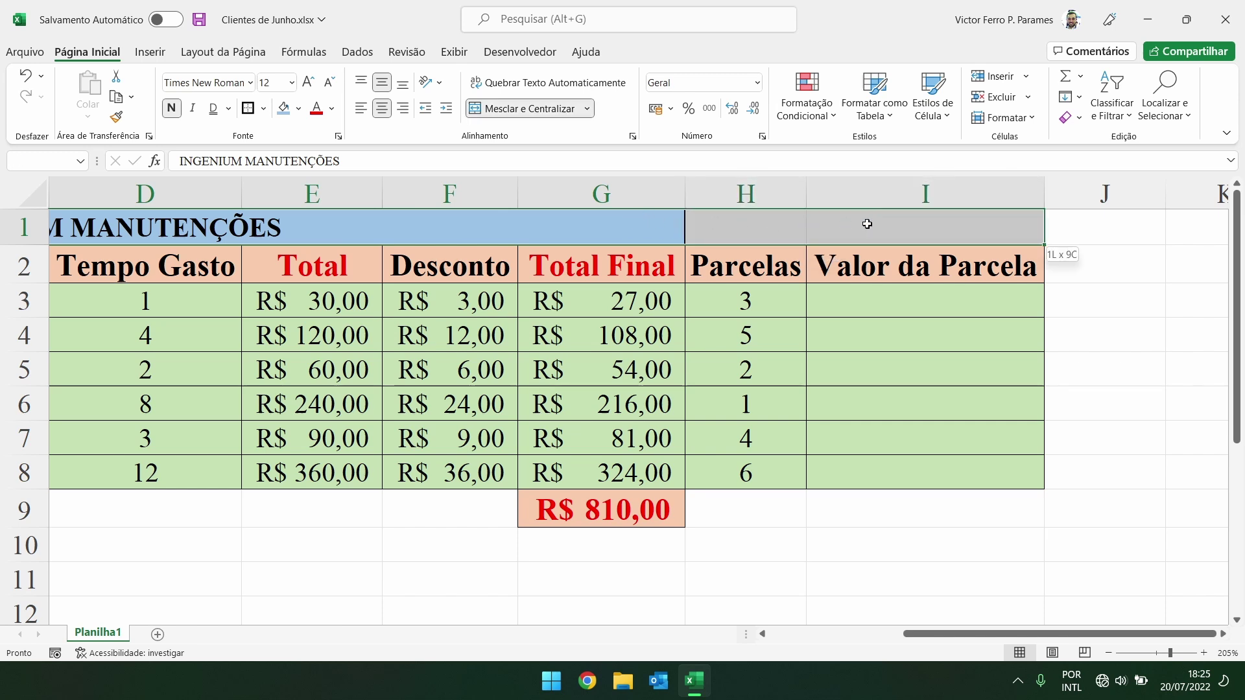
left_click(534, 110)
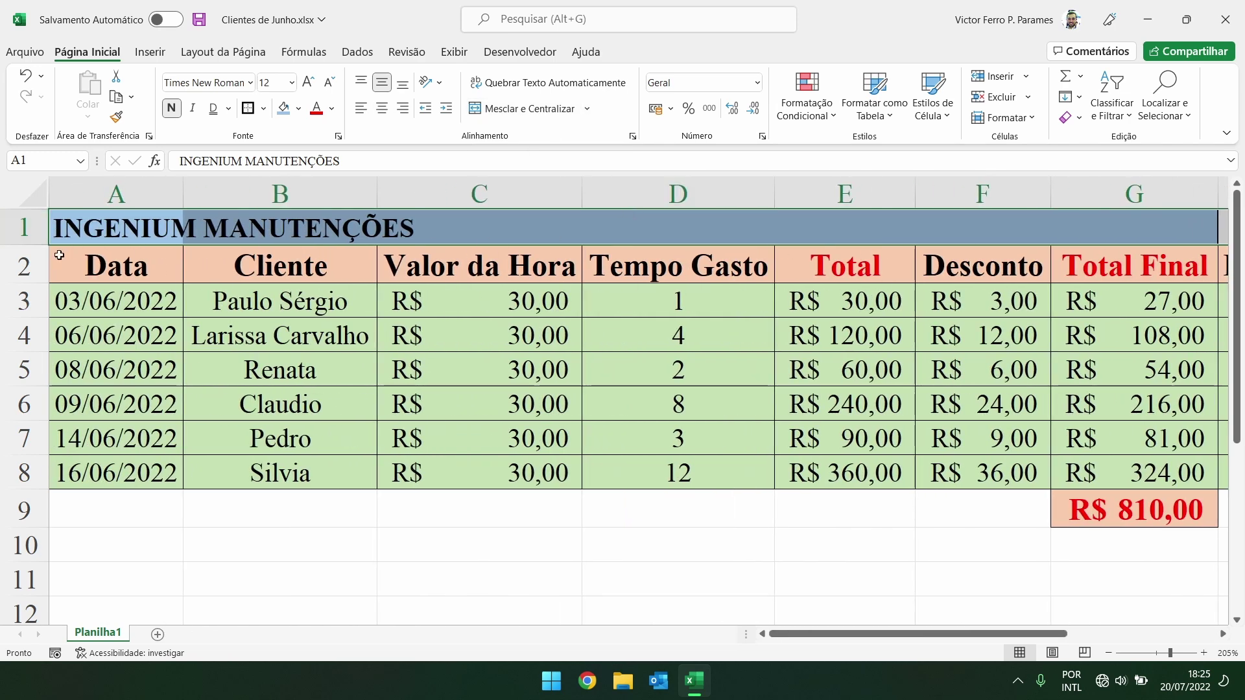
left_click(510, 112)
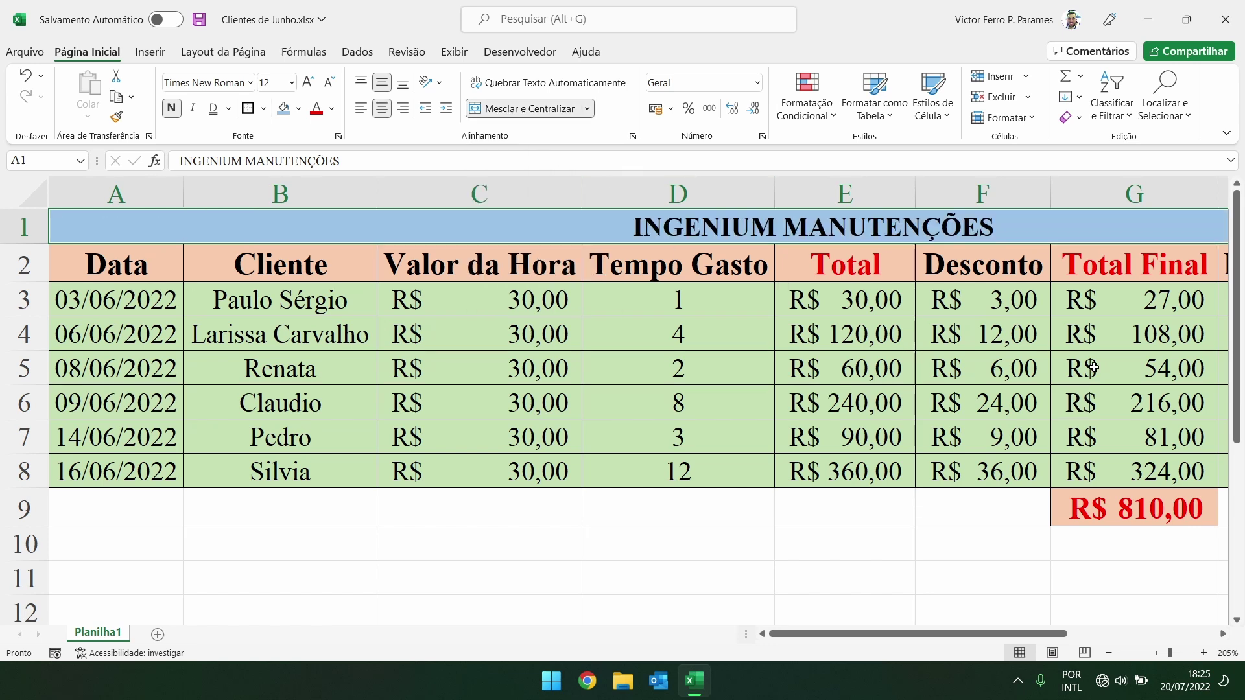
- Examine the first client's Total Final and Parcelas cells in row 3 with columns B to I in view at 170% zoom
key("Right")
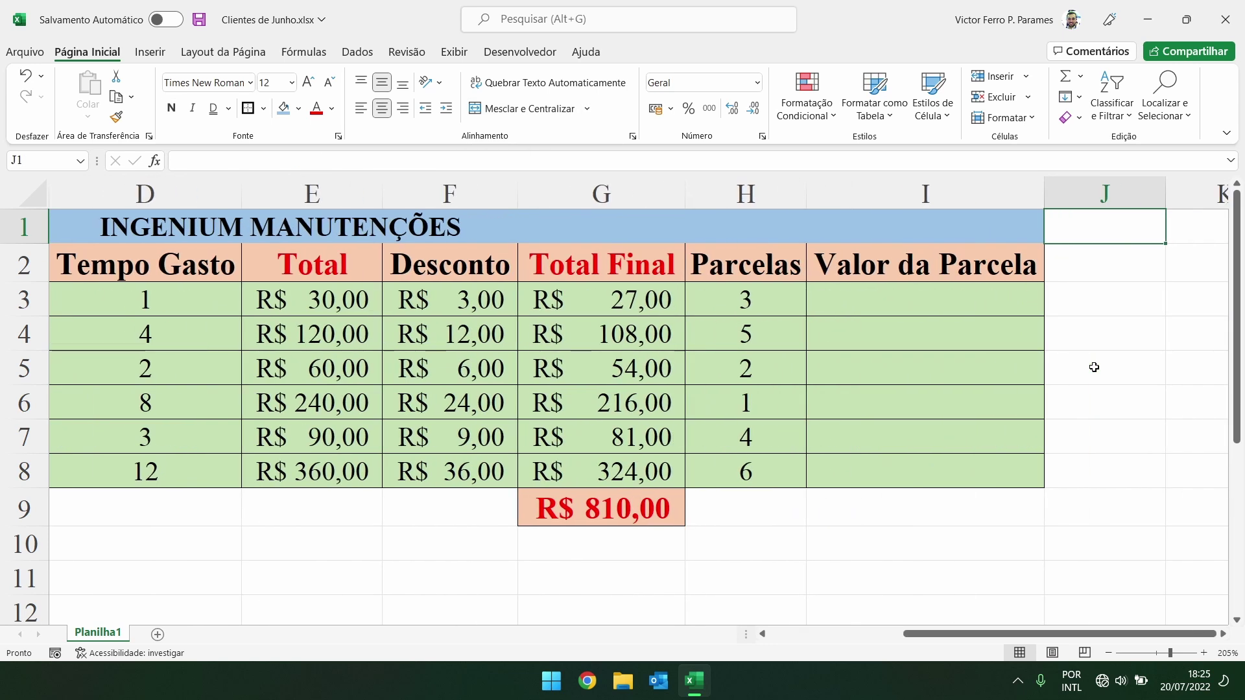
key("Left")
key("Down")
key("Down")
left_click(1109, 654)
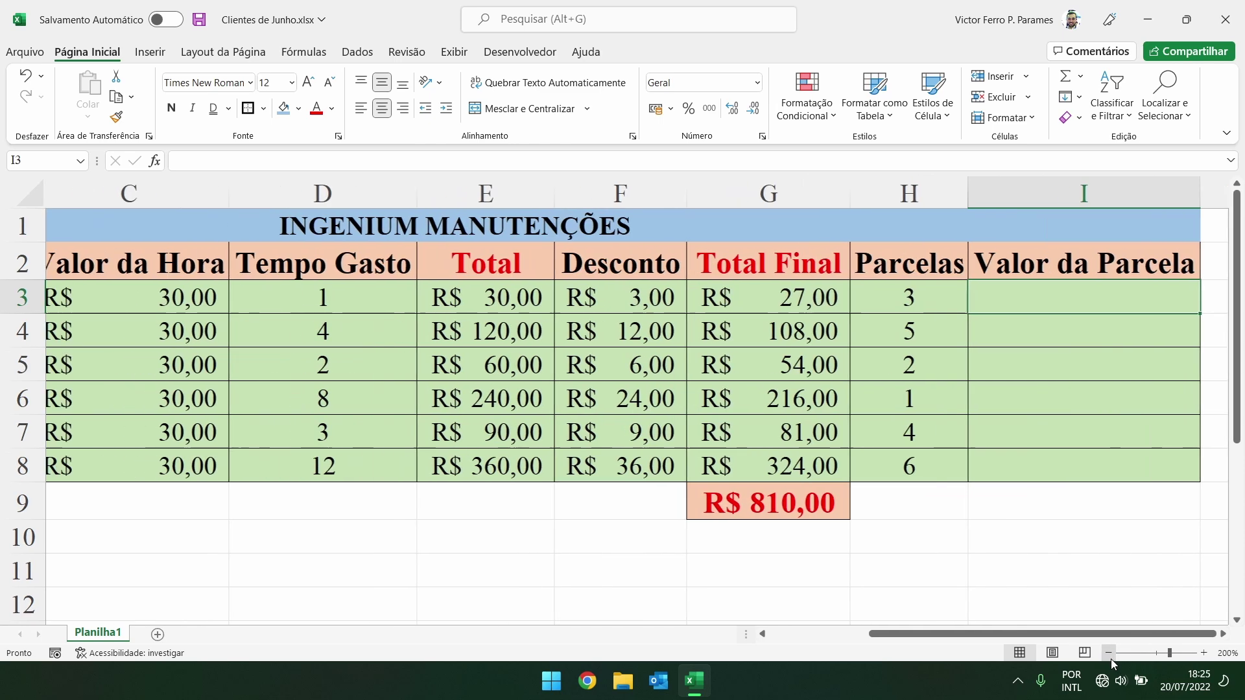
left_click(1109, 654)
left_click(1109, 654)
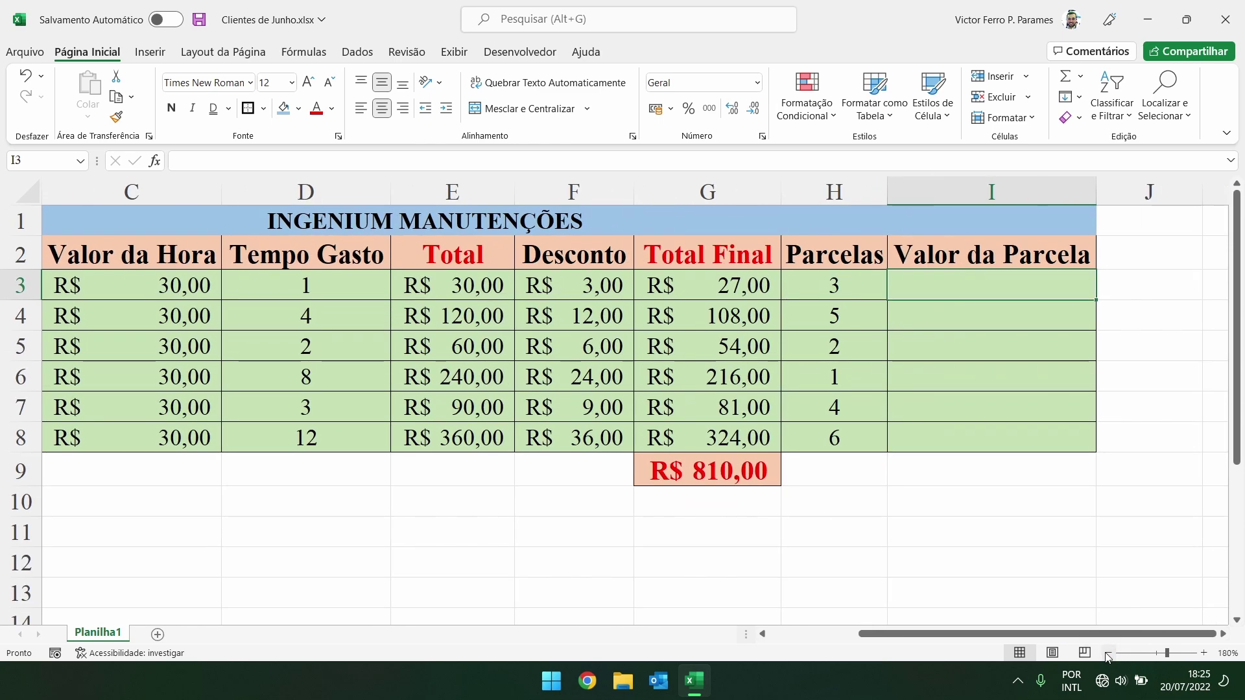
left_click_drag(1026, 633, 985, 632)
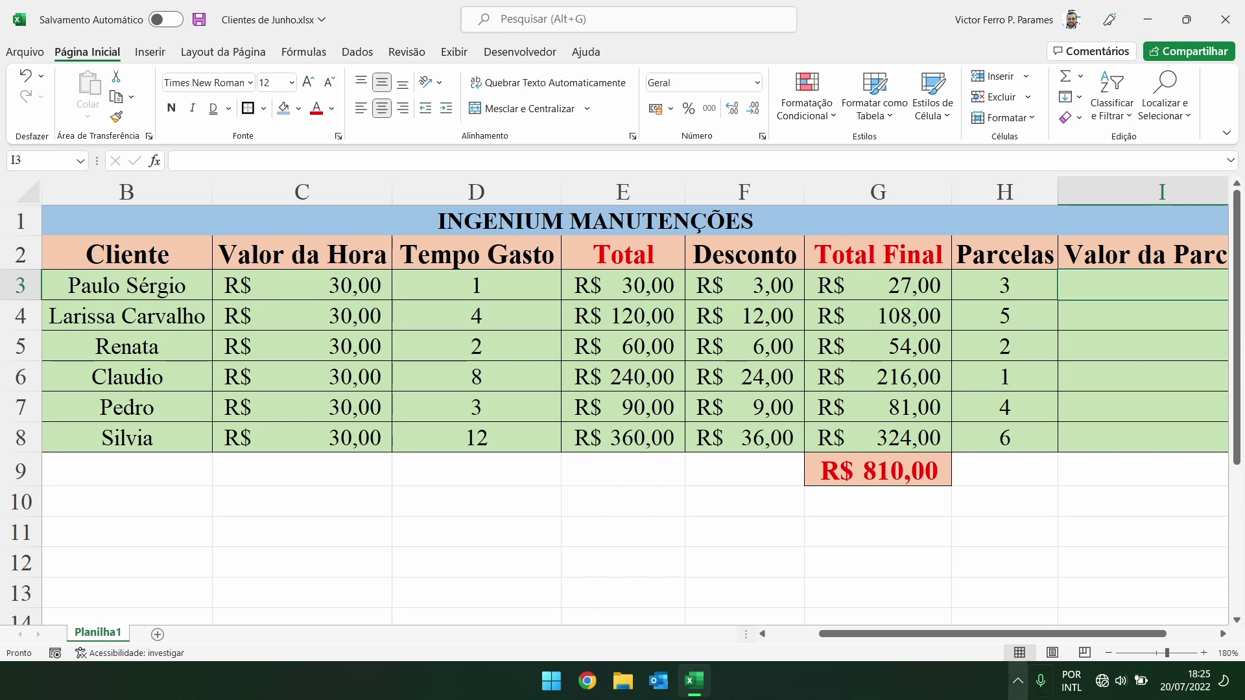
left_click(1108, 653)
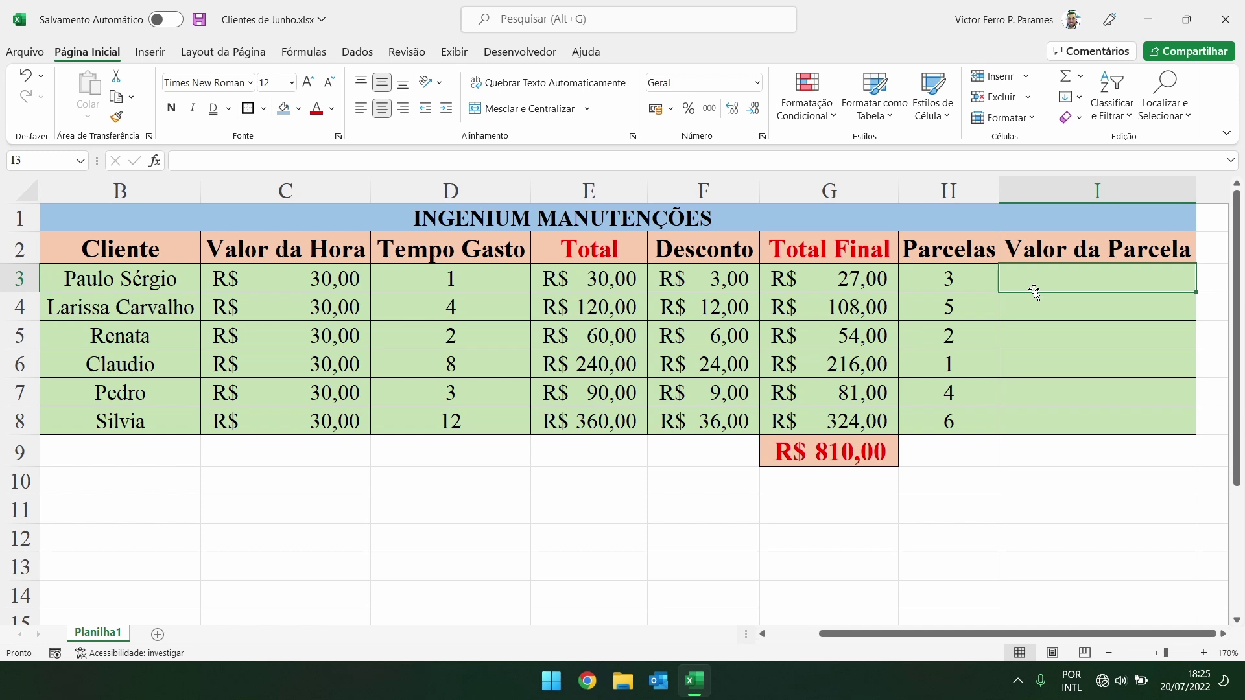
left_click(812, 272)
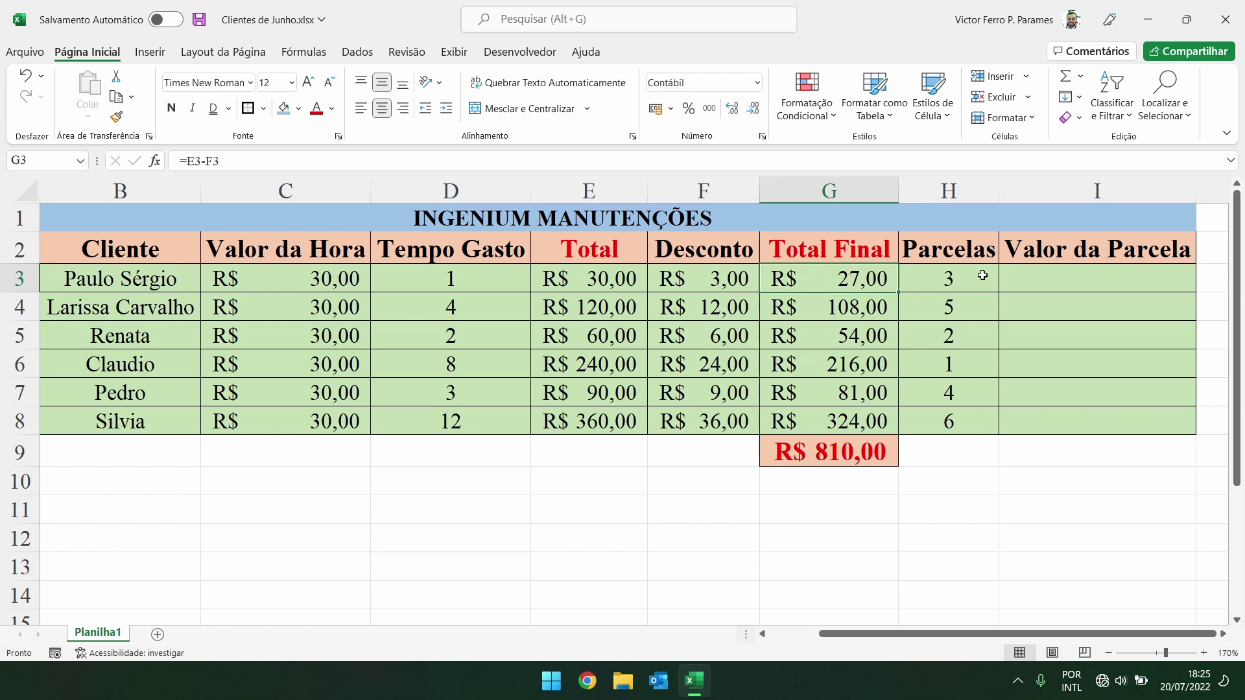
left_click(941, 277)
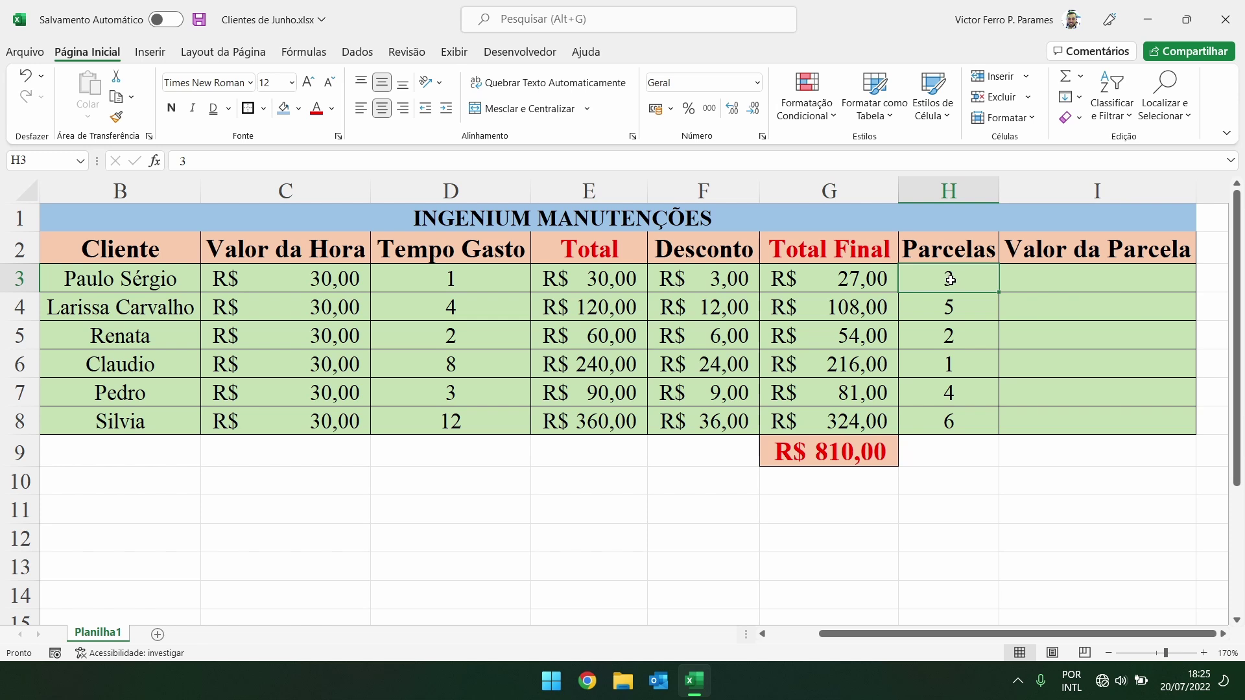
left_click(838, 275)
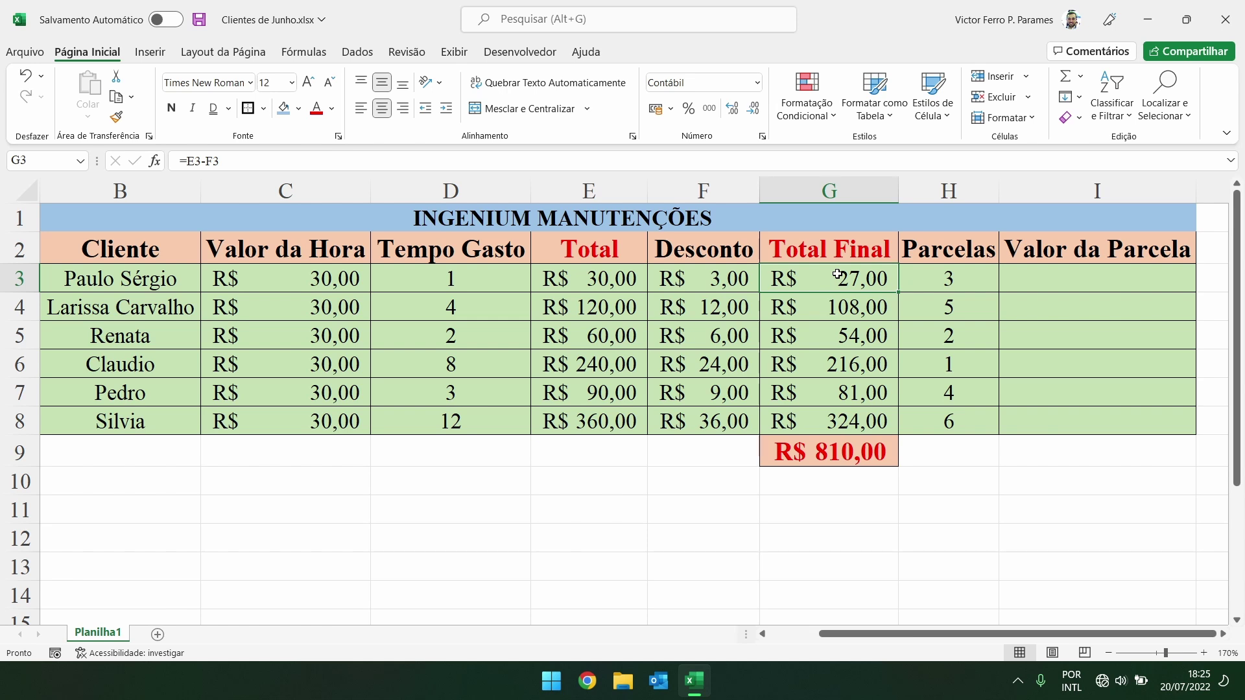
- Calculate the first client's instalment value in cell I3 with the formula =G3/H3
left_click(1078, 278)
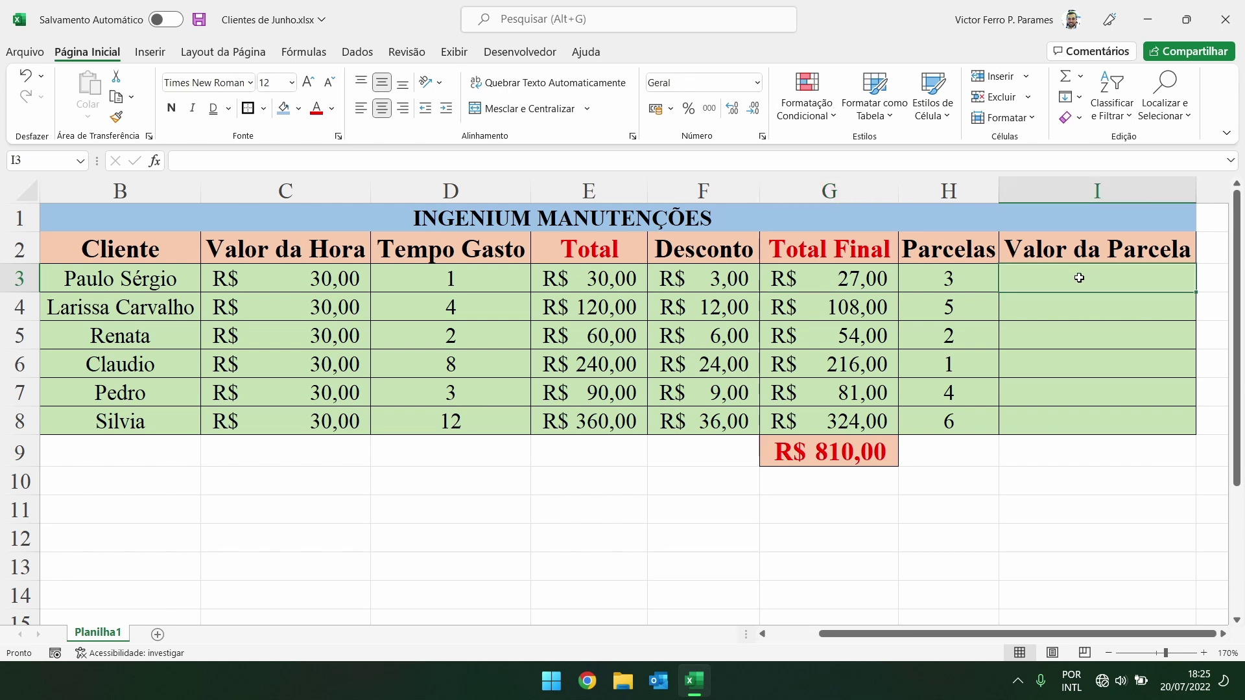
type("=")
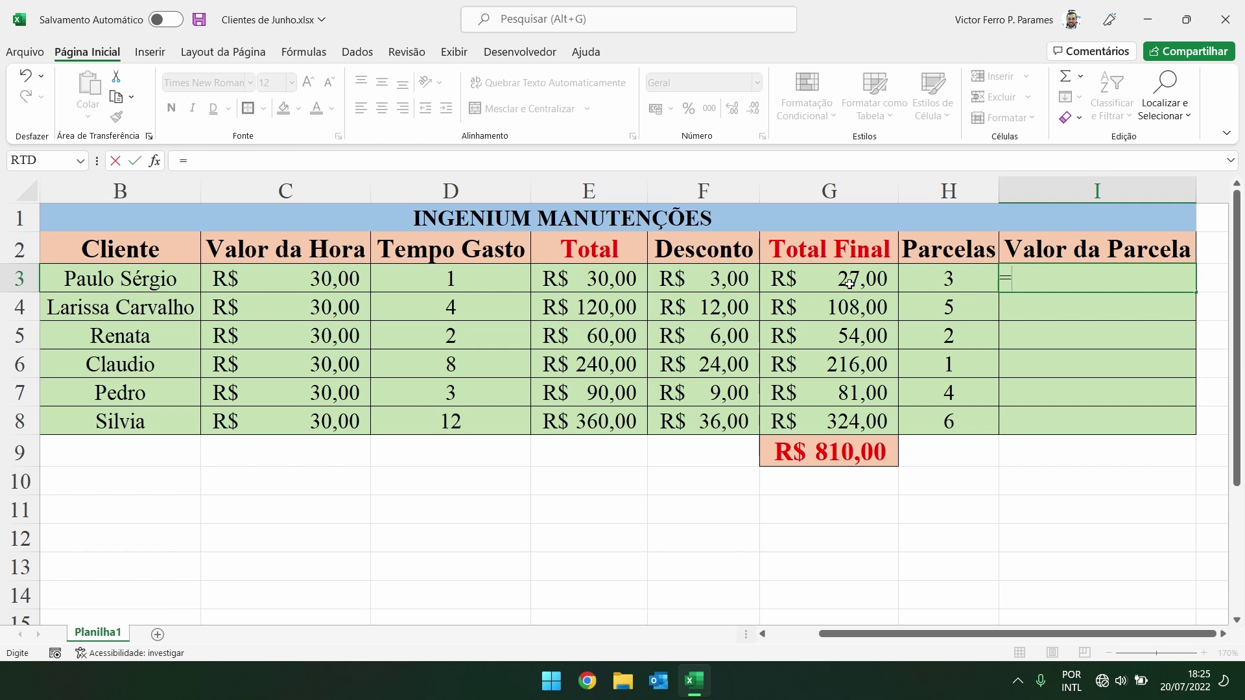
left_click(831, 276)
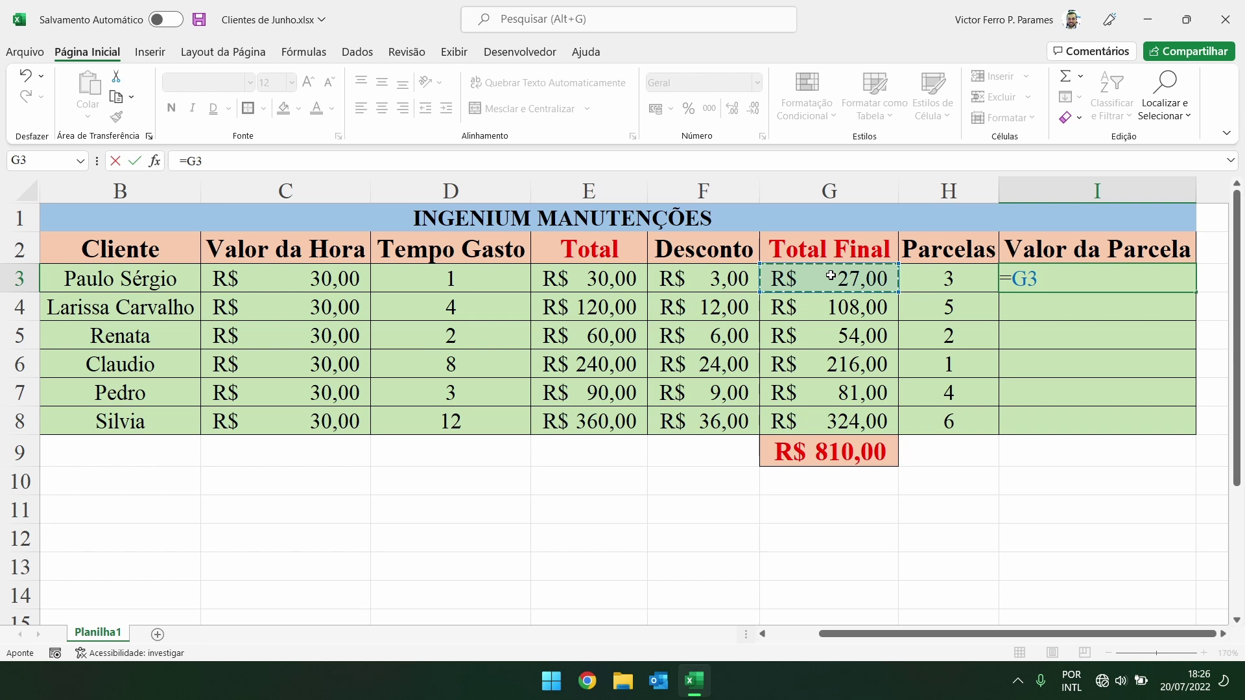
type("/")
left_click(927, 277)
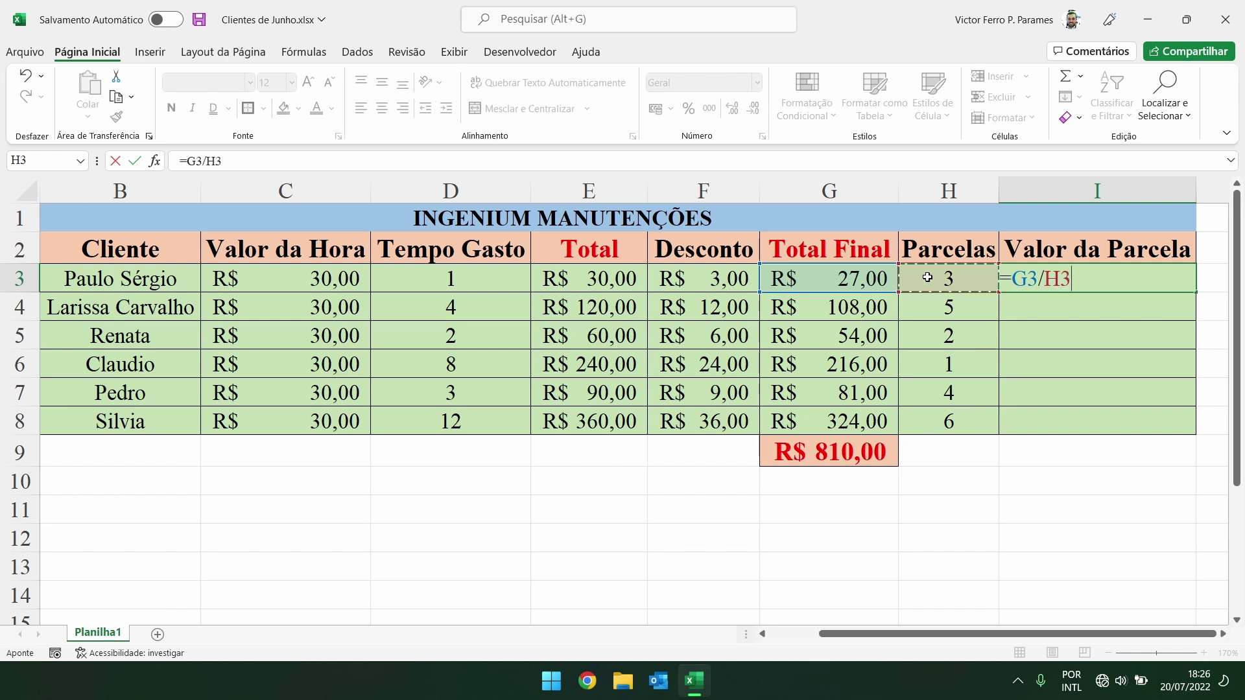
key("Return")
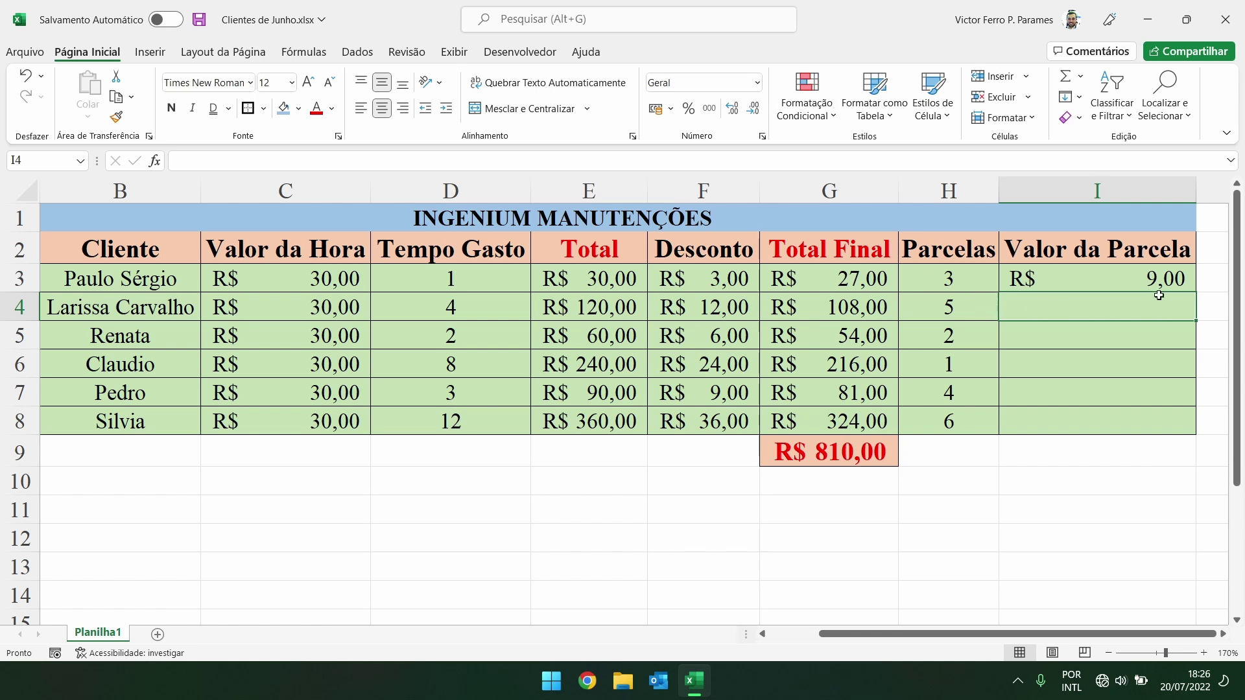
- Calculate the second client's instalment value in cell I4 with the formula =G4/H4
type("=")
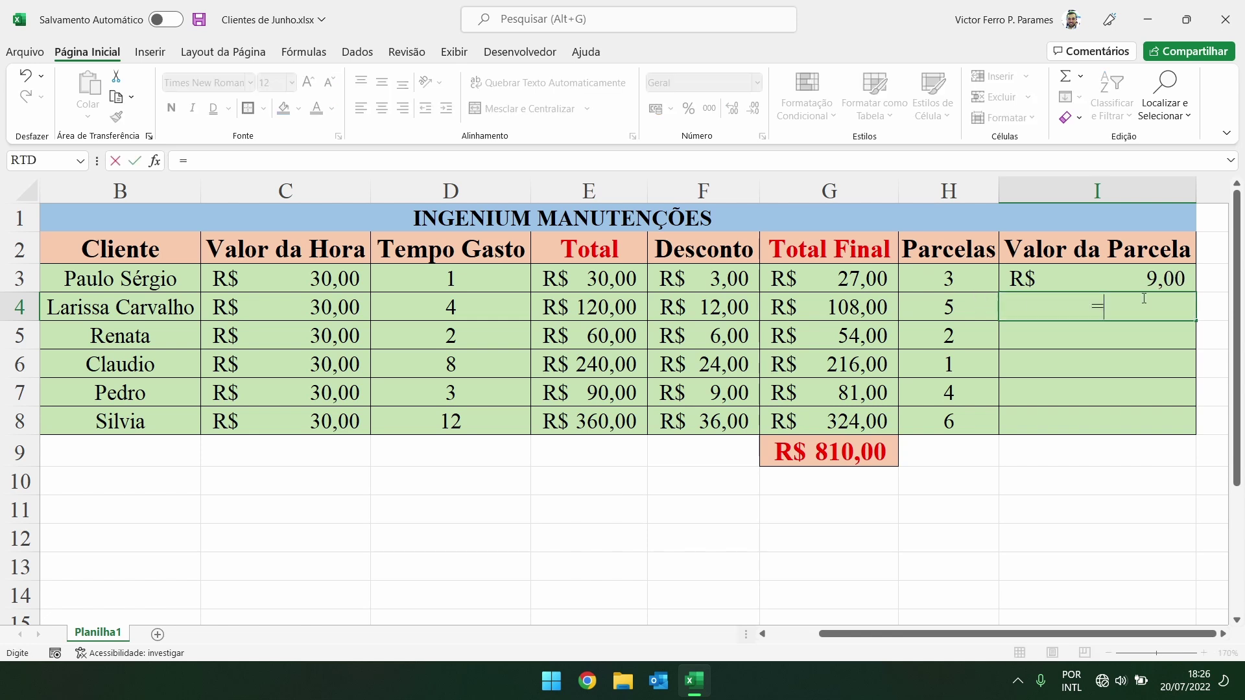
key("Left")
key("Left")
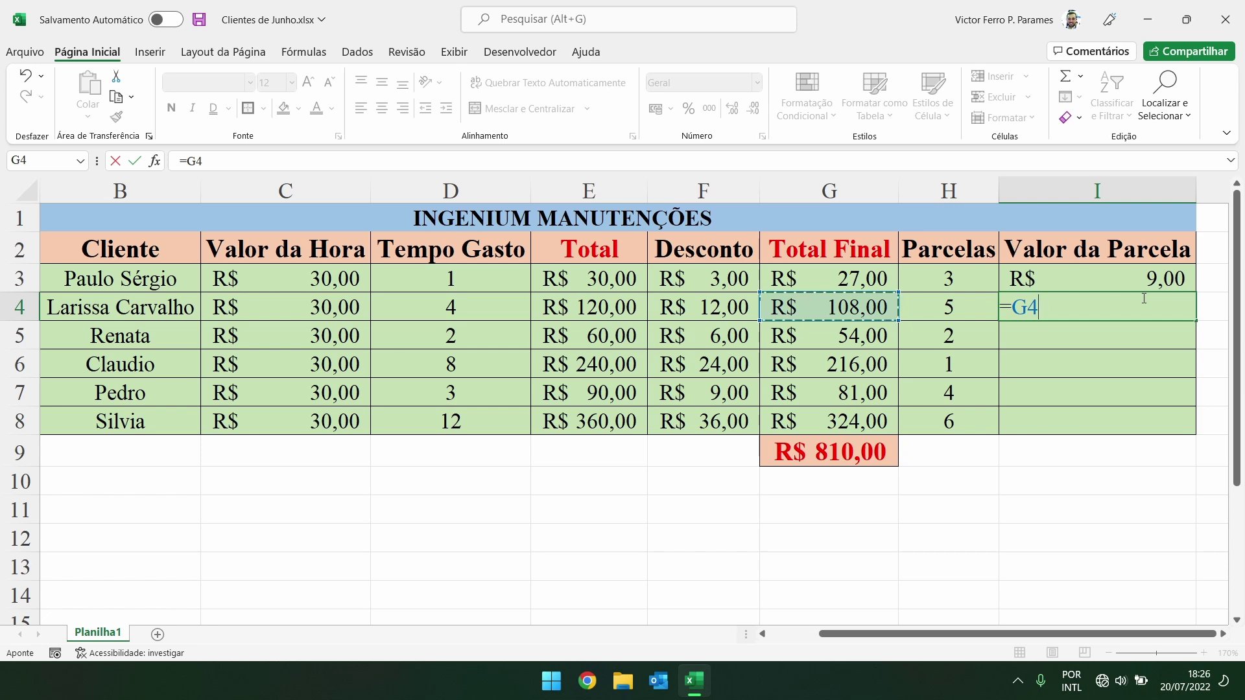
type("/")
key("Left")
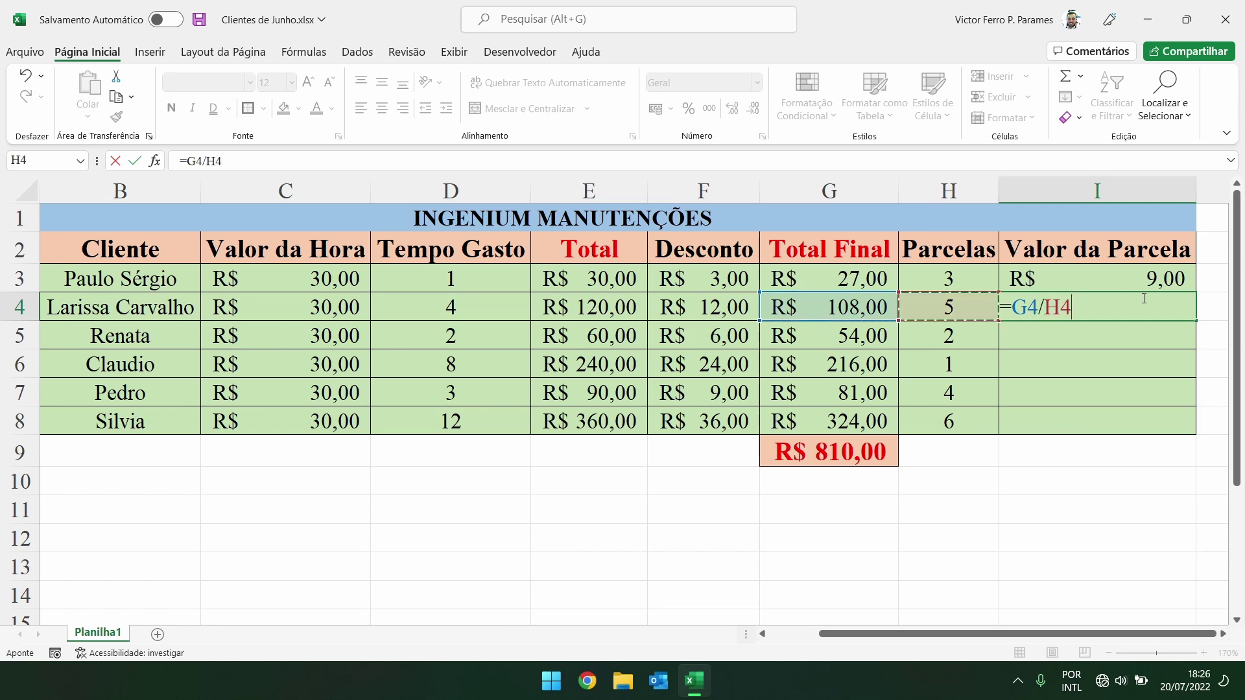
key("Return")
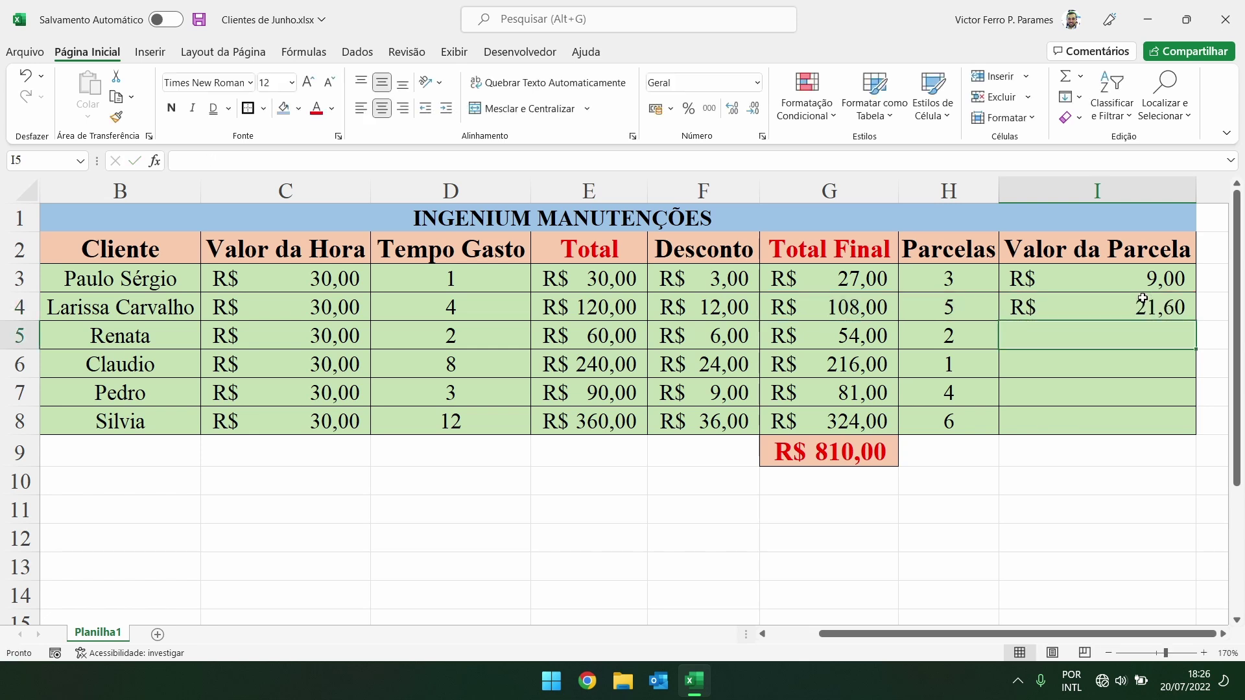
- Fill the instalment formula from cell I4 down through I8 for the remaining clients
left_click(1154, 309)
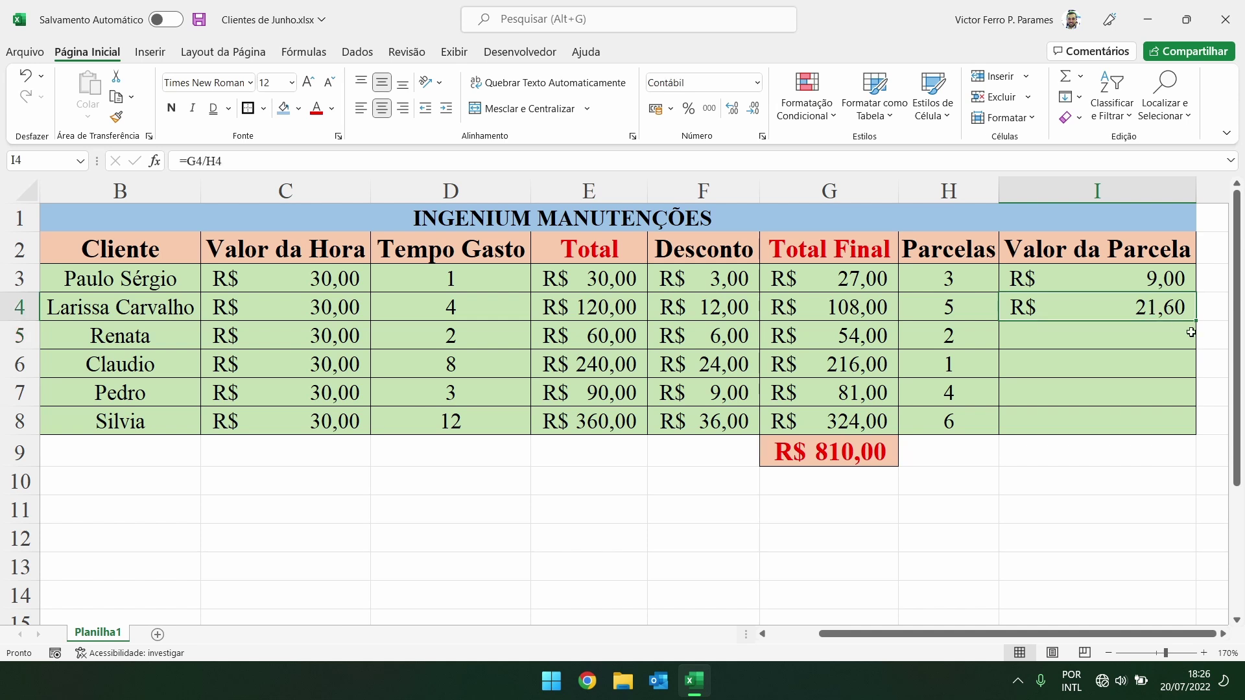
left_click_drag(1197, 320, 1196, 433)
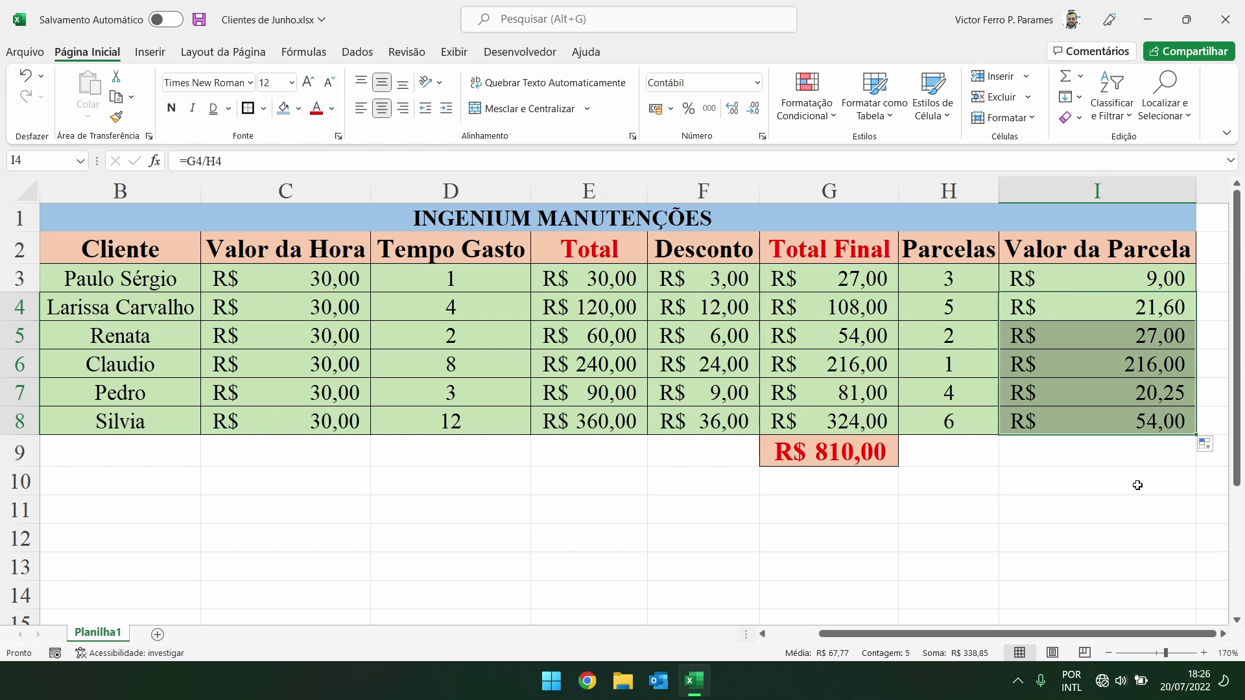
left_click(1137, 485)
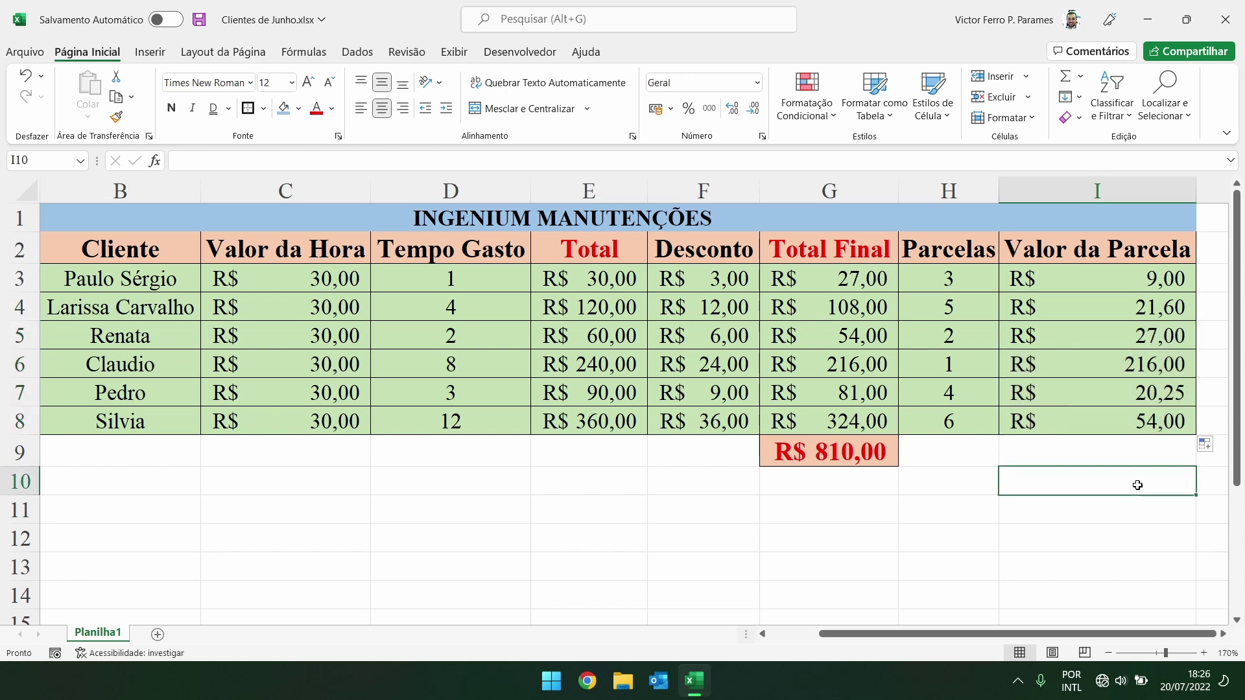
- Add the column header Maquininha in cell J2 and fit column J's width to it
left_click(1204, 228)
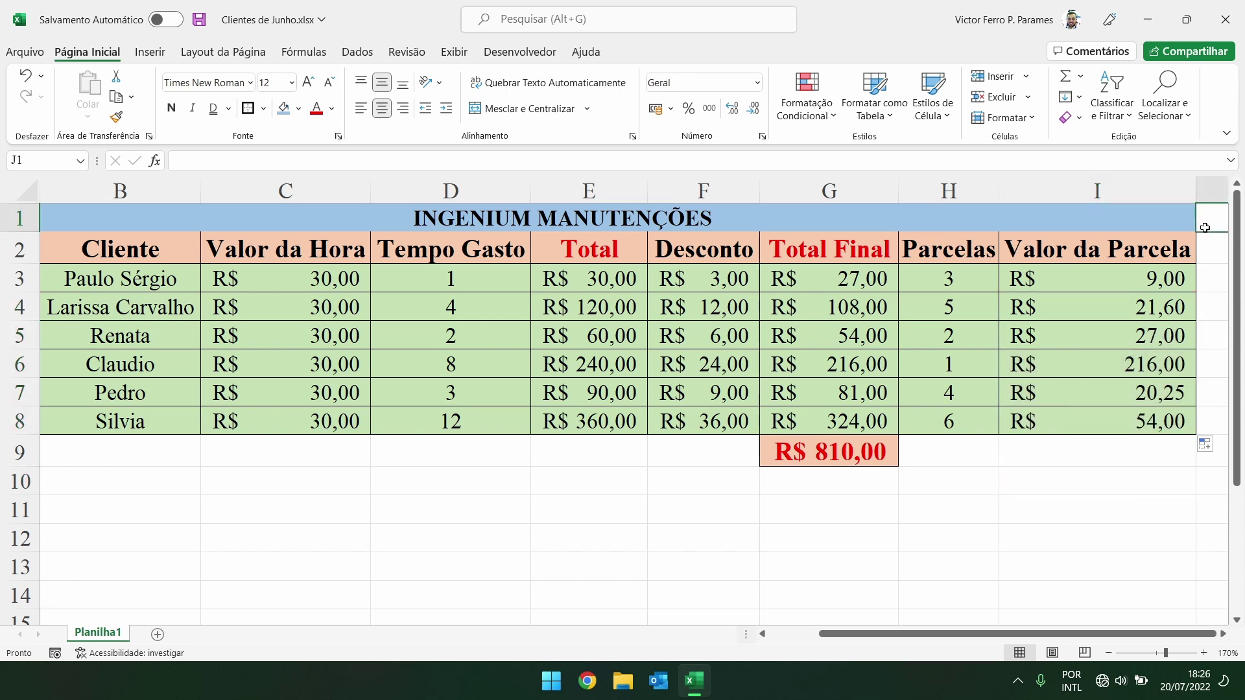
key("Right")
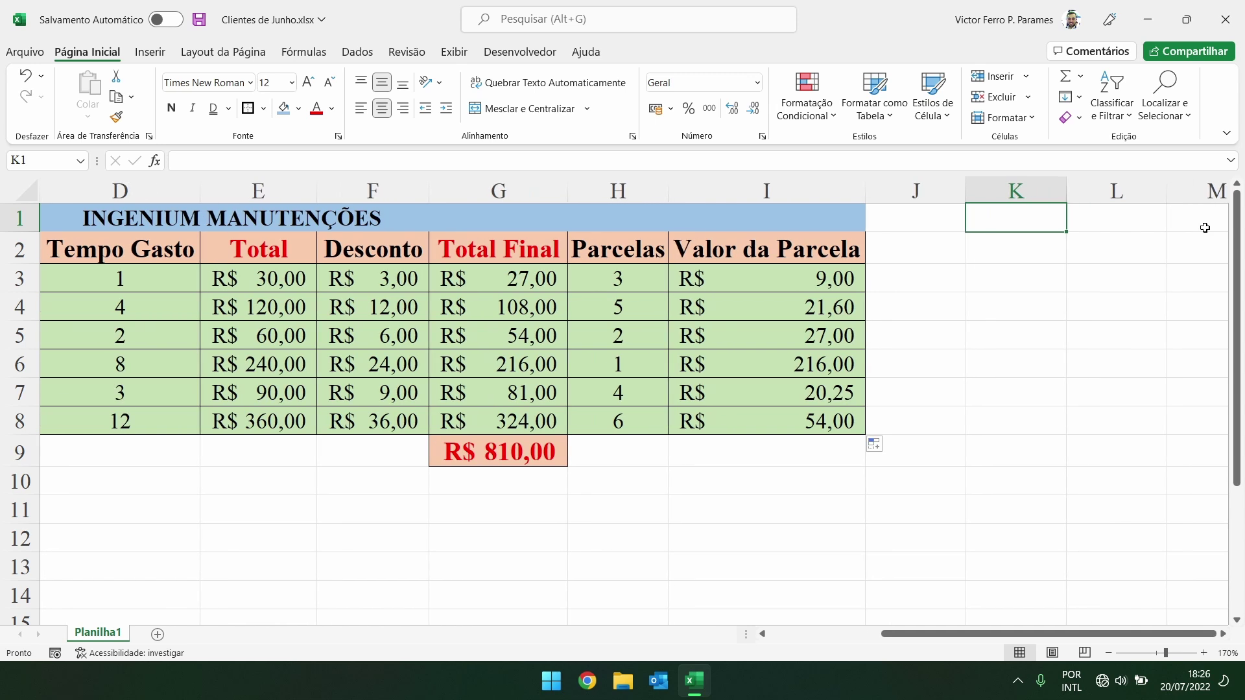
key("Left")
key("Down")
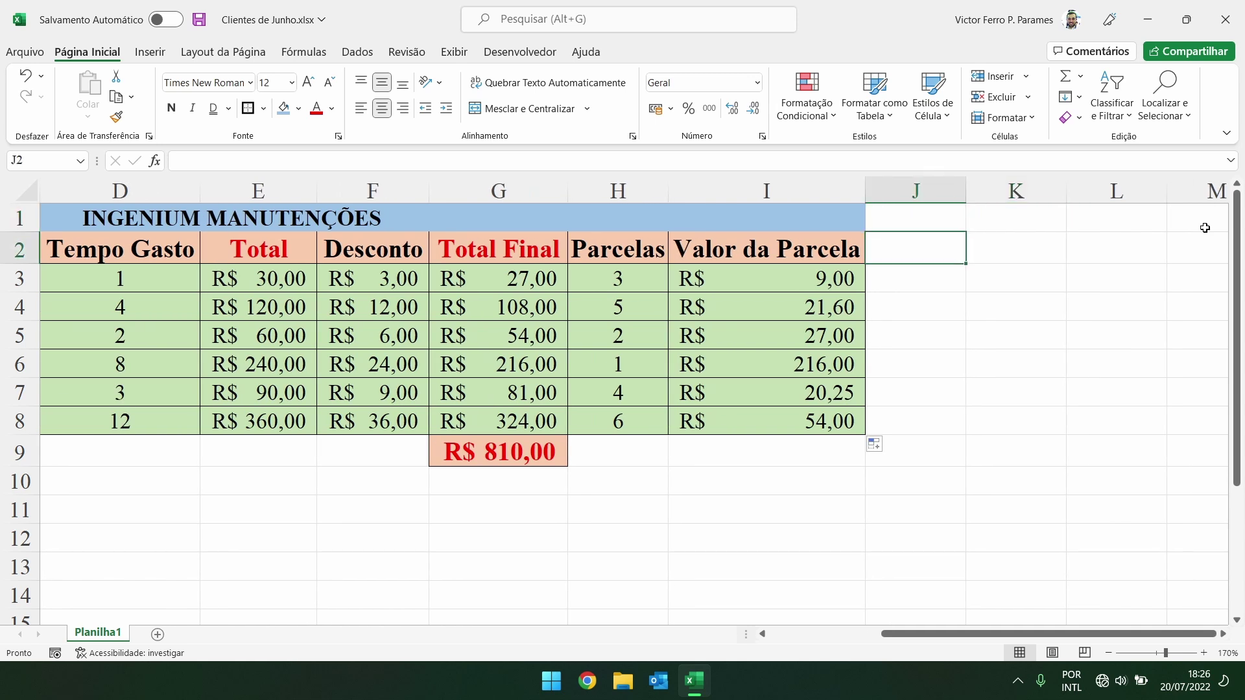
type("Ma")
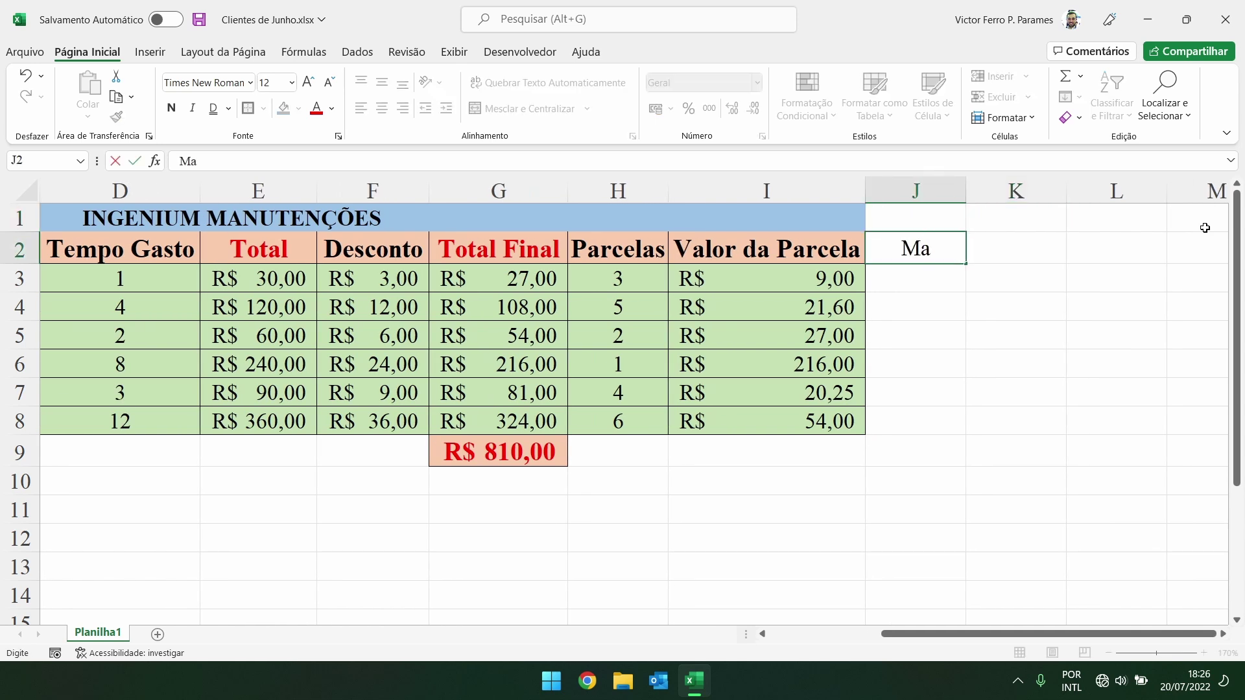
type("quininha")
key("Return")
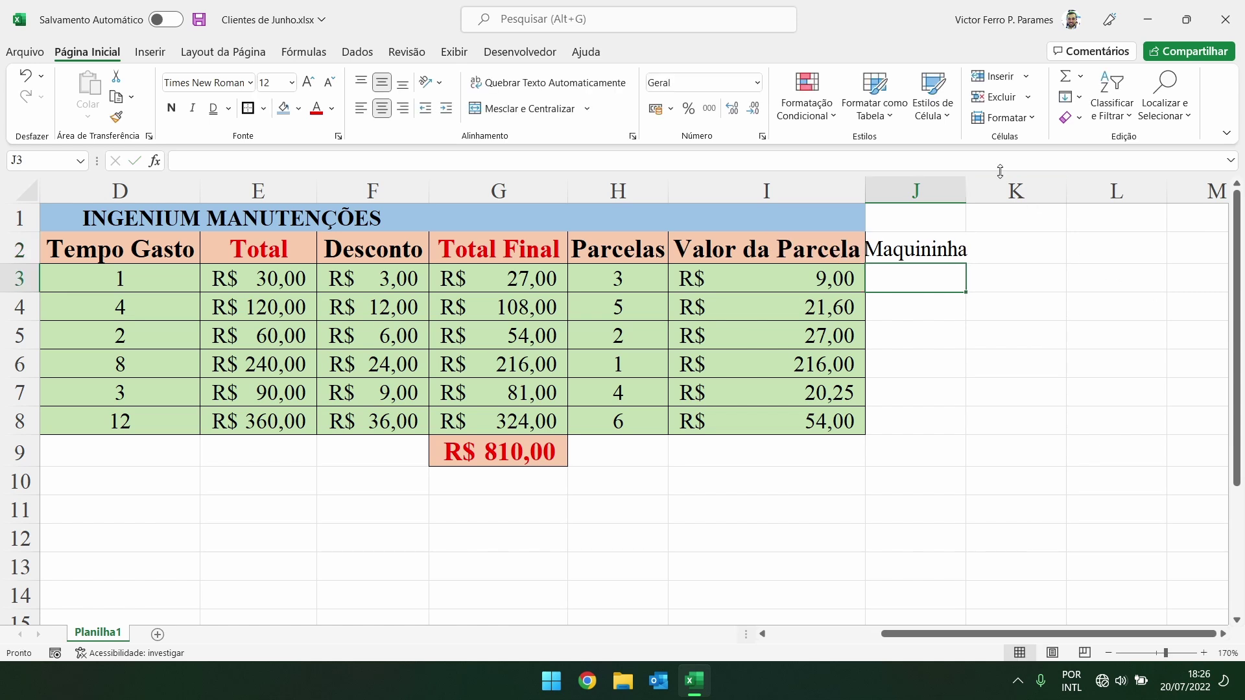
double_click(966, 191)
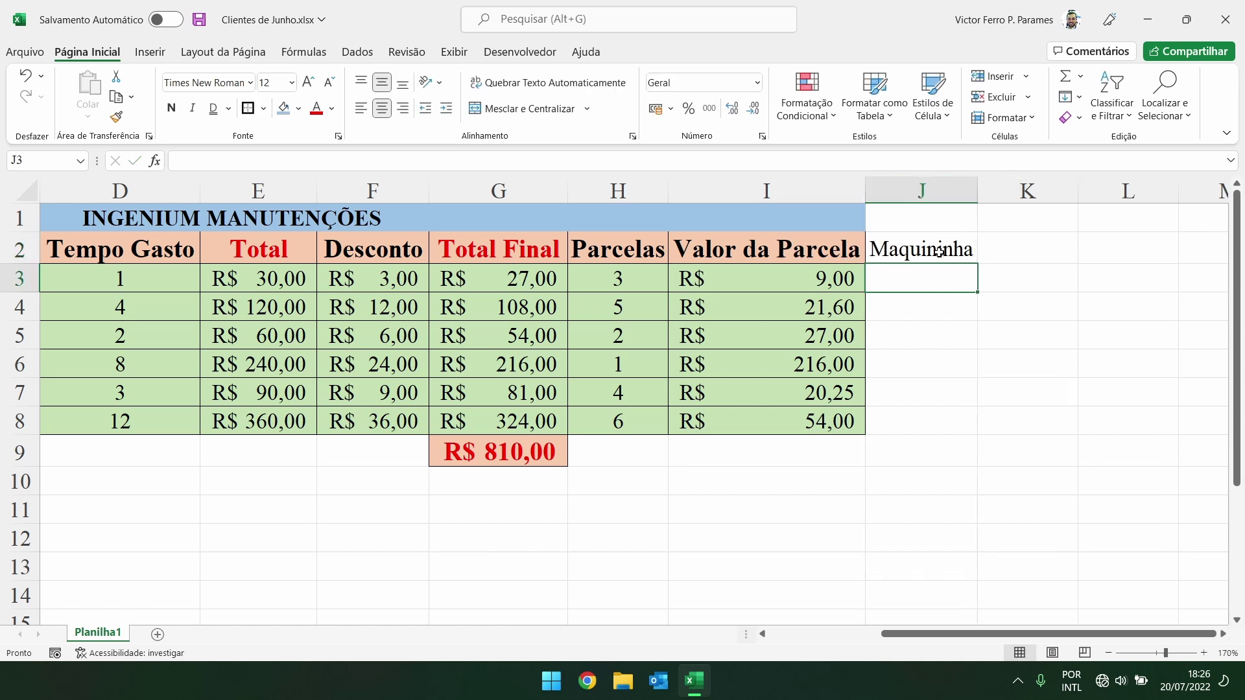
left_click(732, 247)
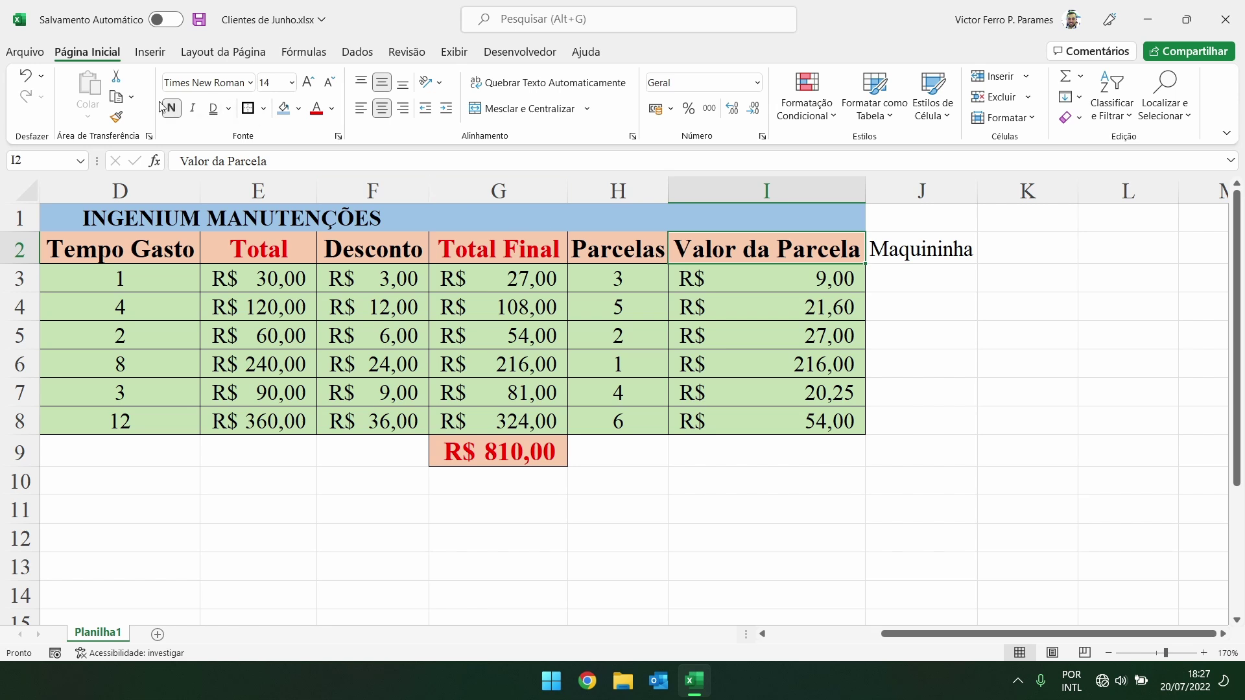
- Try entering 4,17 in cell J3 and applying the percentage format to it
left_click(950, 275)
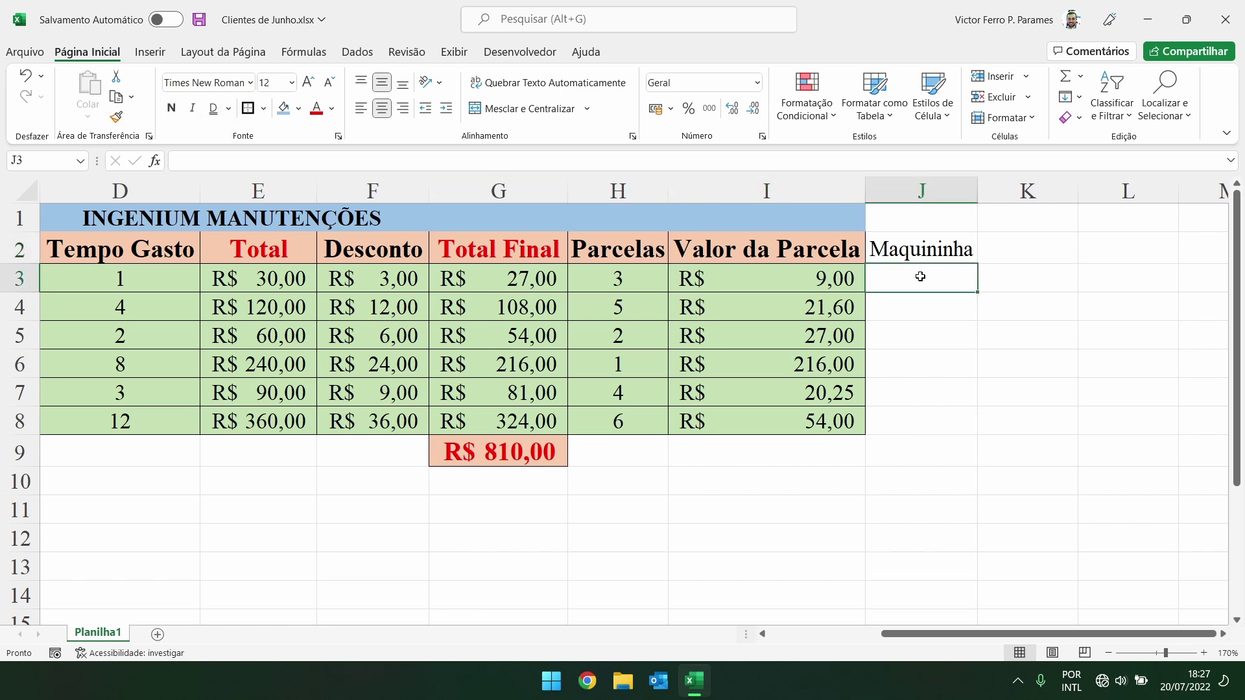
type("4,")
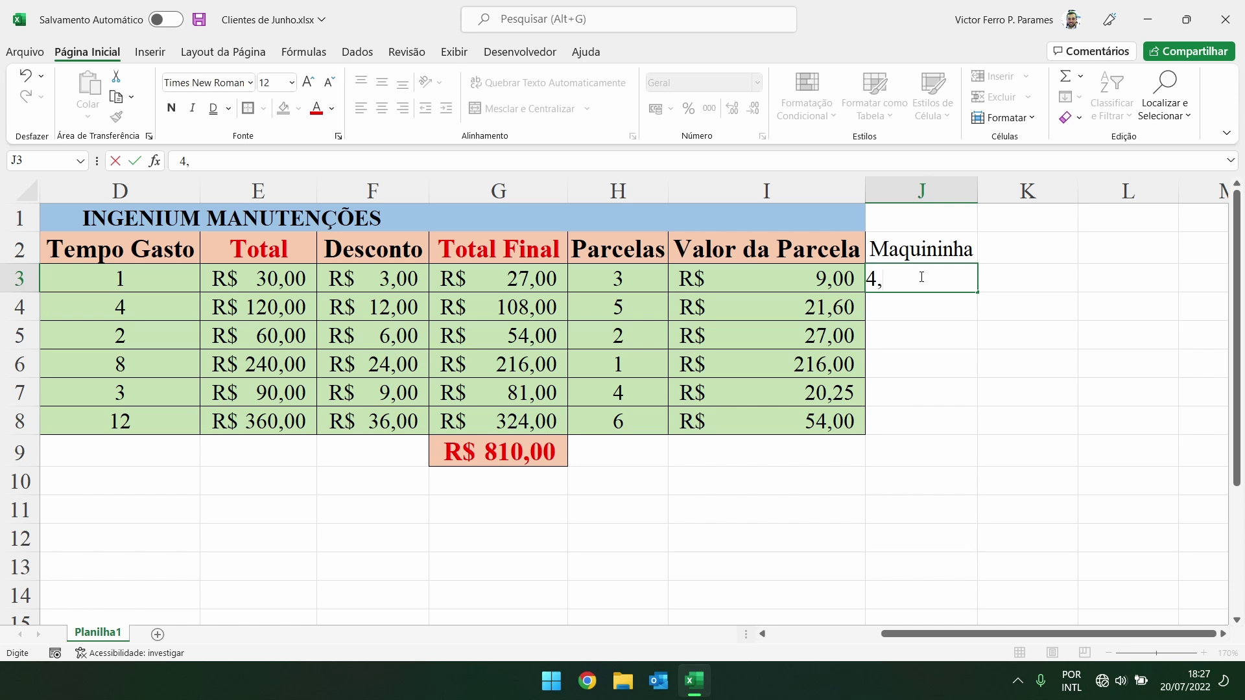
type("17")
key("Return")
left_click(921, 277)
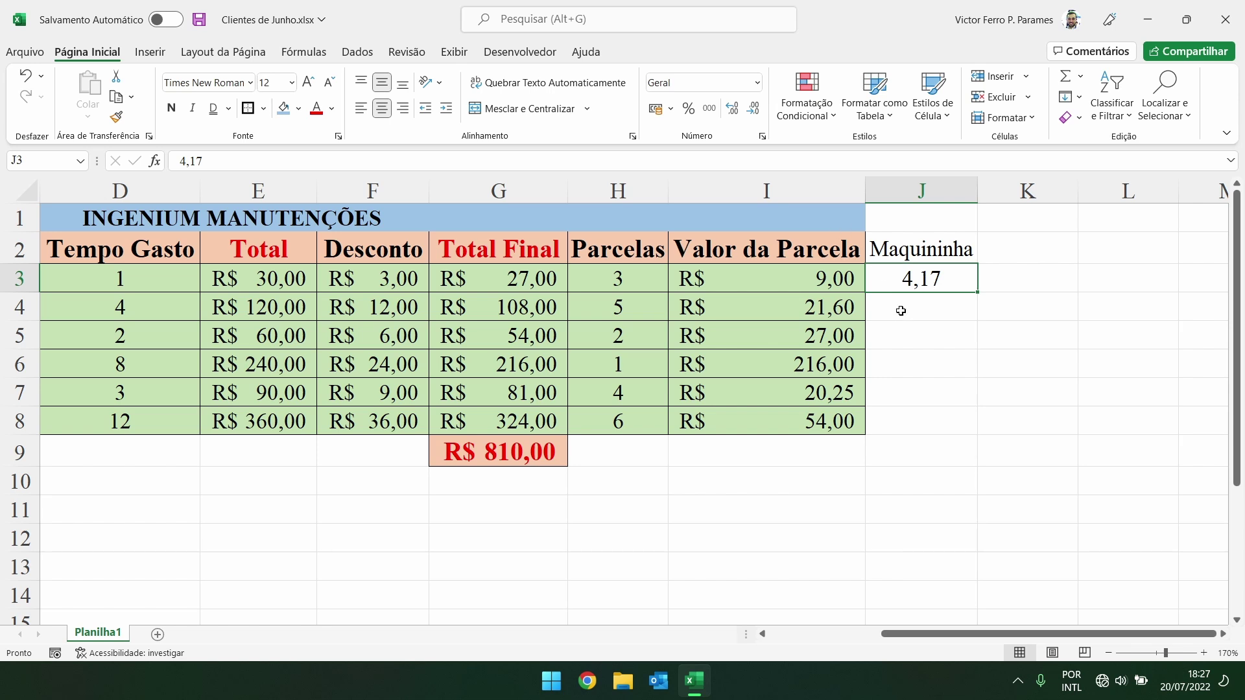
left_click(689, 110)
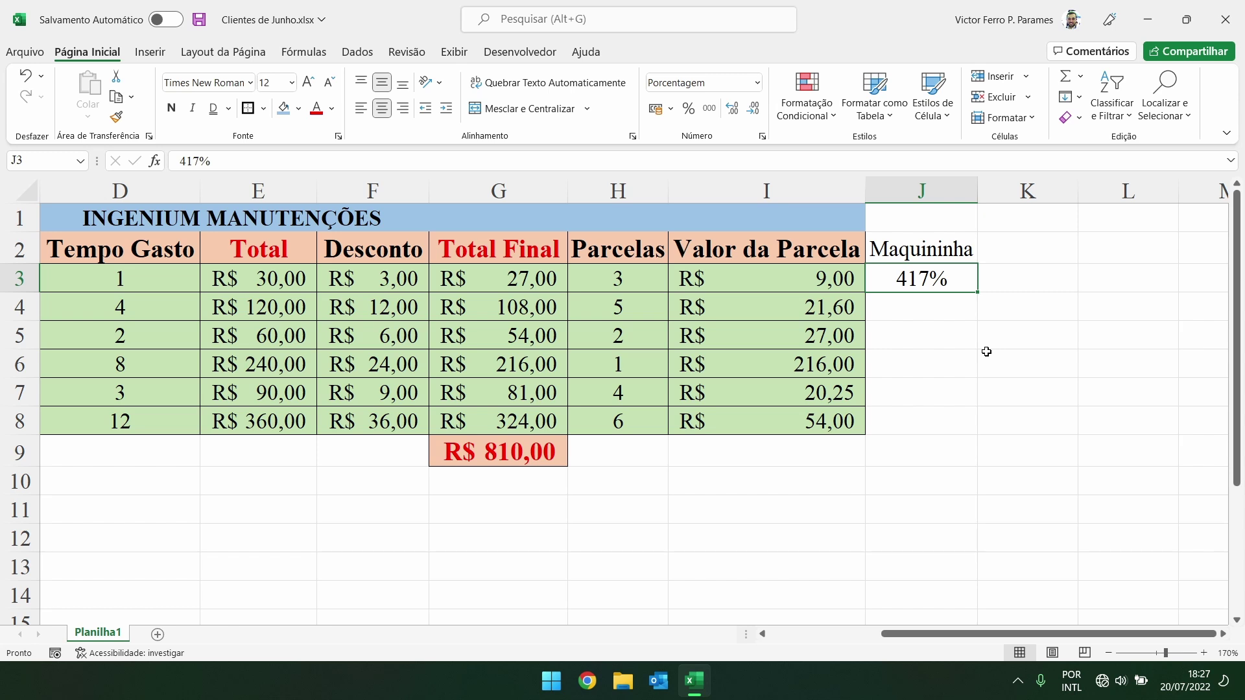
- Clear cell J3, abandon a retyped value, and undo the clearing and the percentage format
key("Delete")
type("0,%")
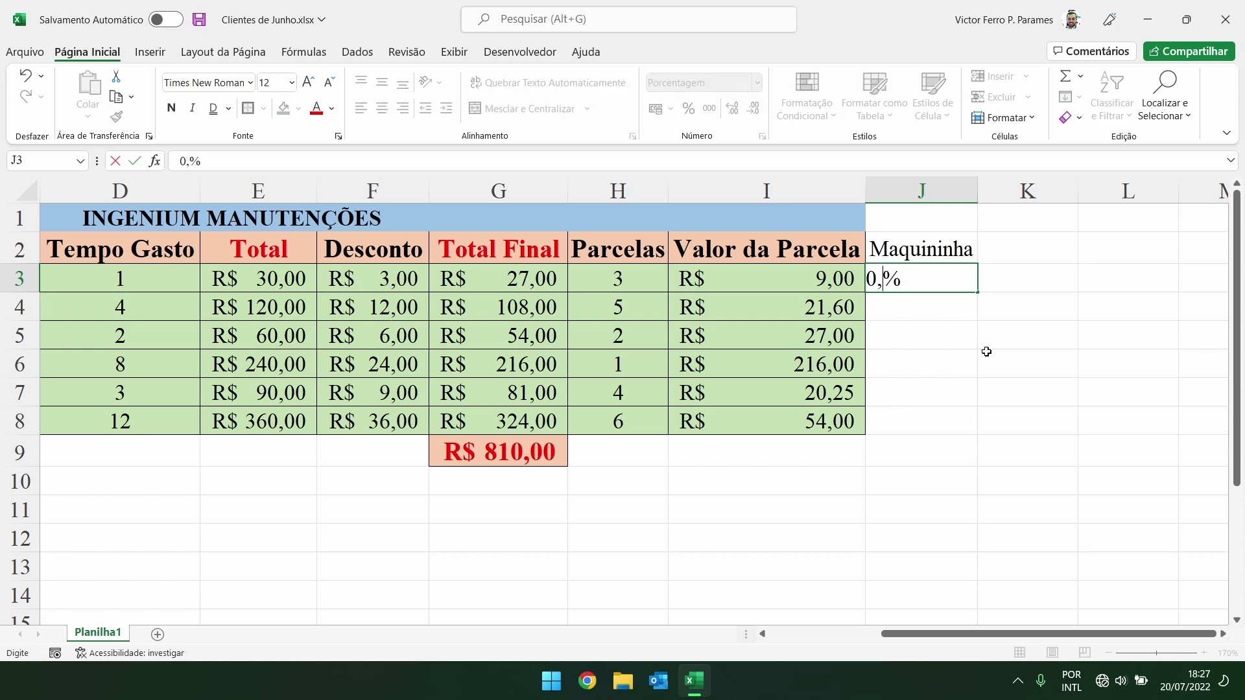
key("BackSpace")
key("BackSpace")
key("Escape")
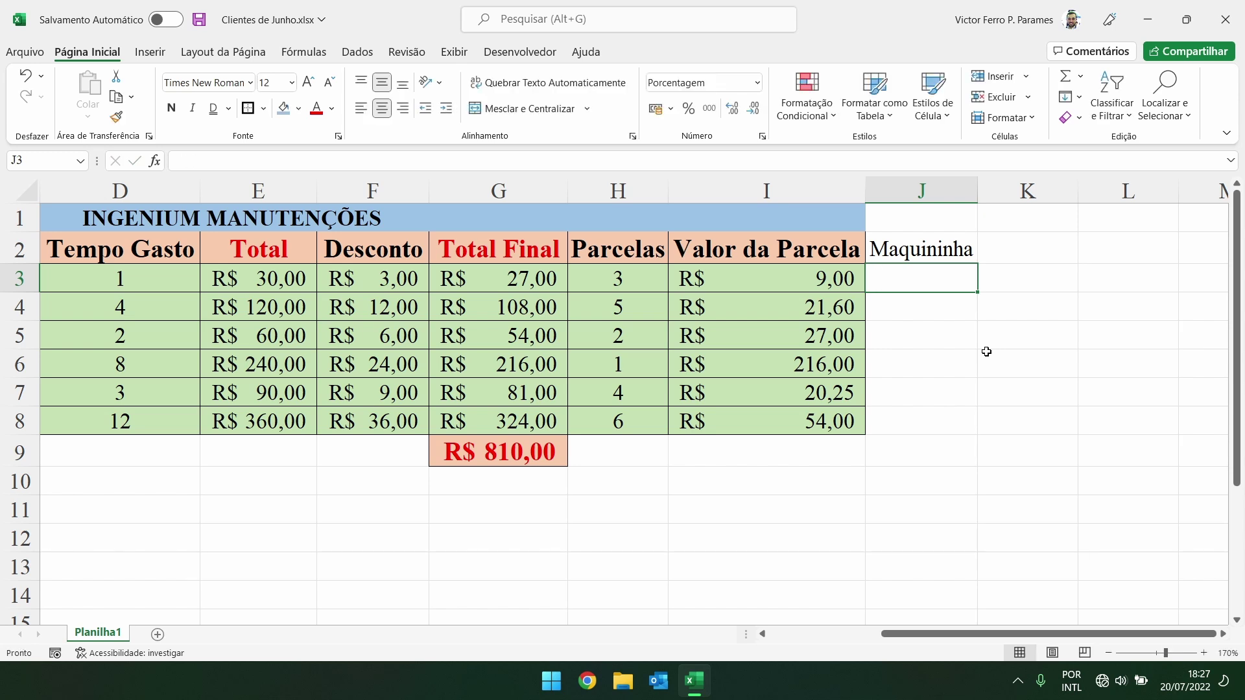
key("ctrl+z")
key("ctrl+z")
- Enter 0,0417 in cell J3 and apply the percentage format to it
key("Delete")
type("0,0417")
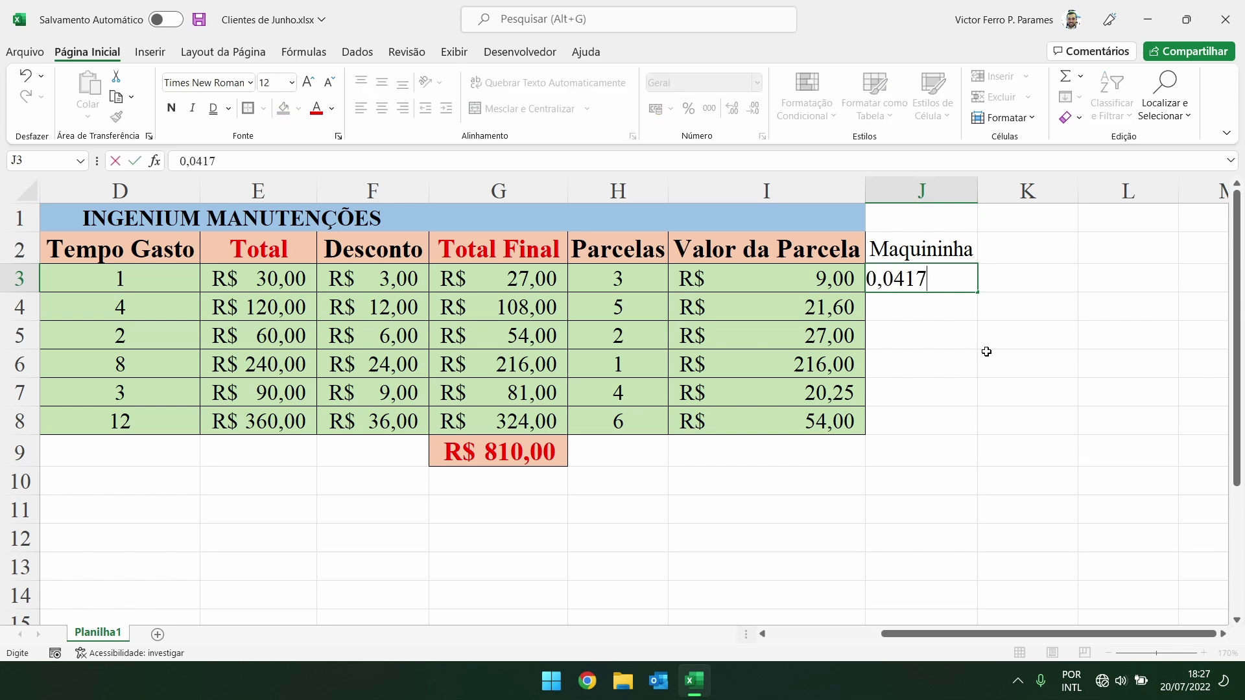
key("Return")
left_click(920, 279)
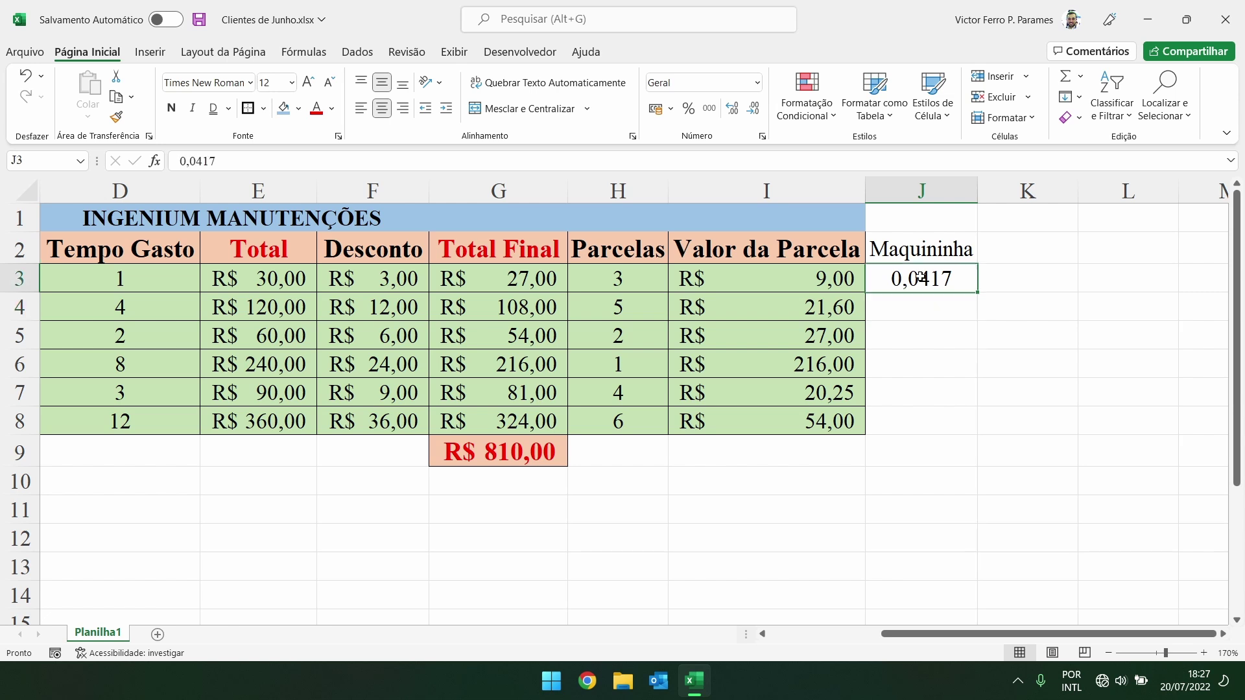
left_click(688, 108)
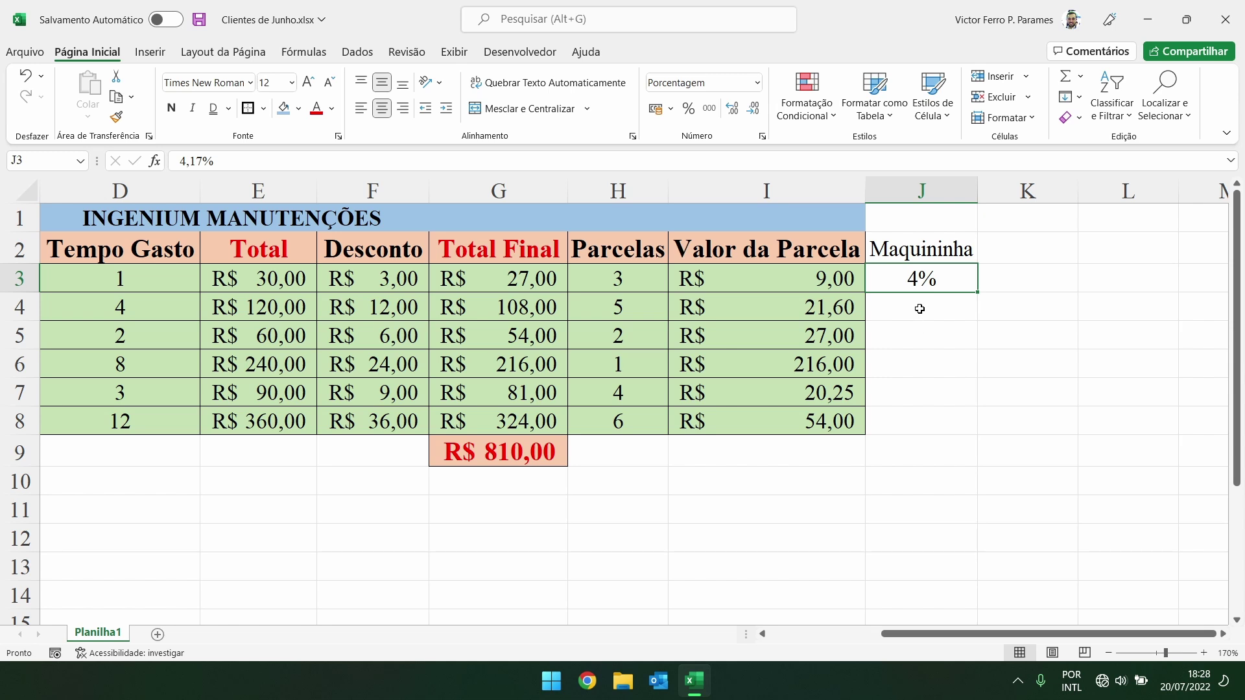
- Try 4,17% as the value of cell J3, then clear the cell and reset it to the General format
key("Delete")
type("4,17%")
key("ctrl+shift+asciitilde")
key("Delete")
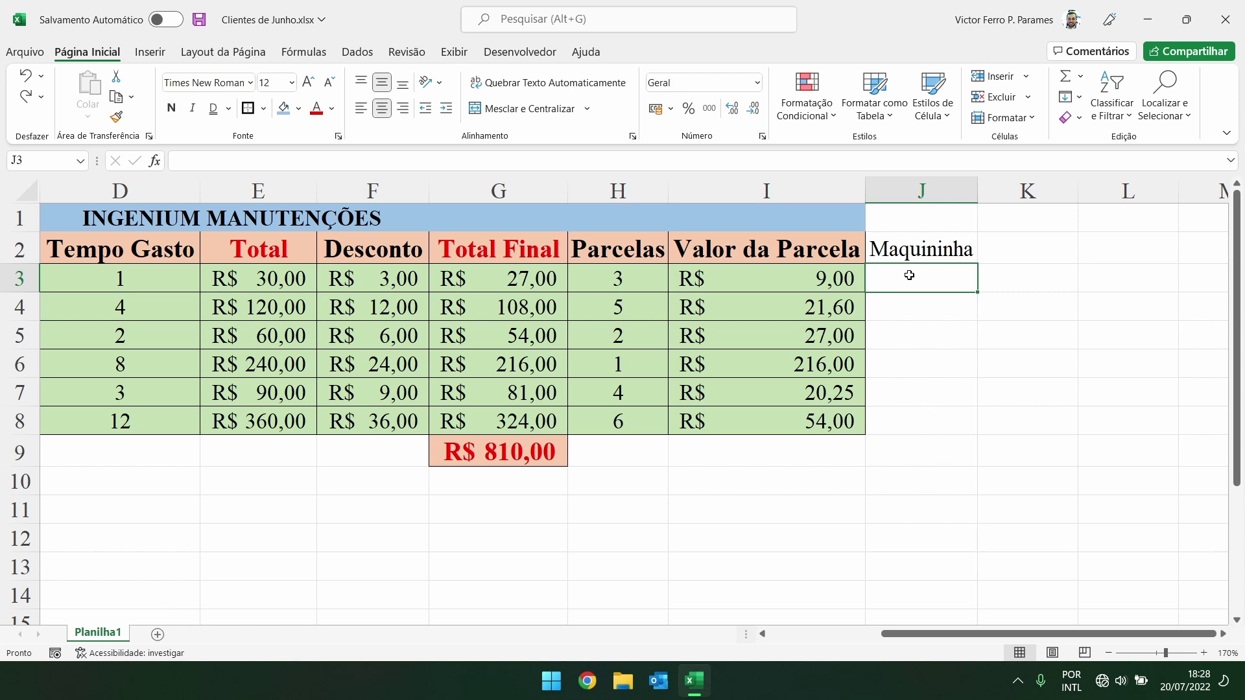
- Format cells J3:J8 as percentages and enter 4,17 as the first client's Maquininha rate in J3
left_click_drag(908, 275, 914, 420)
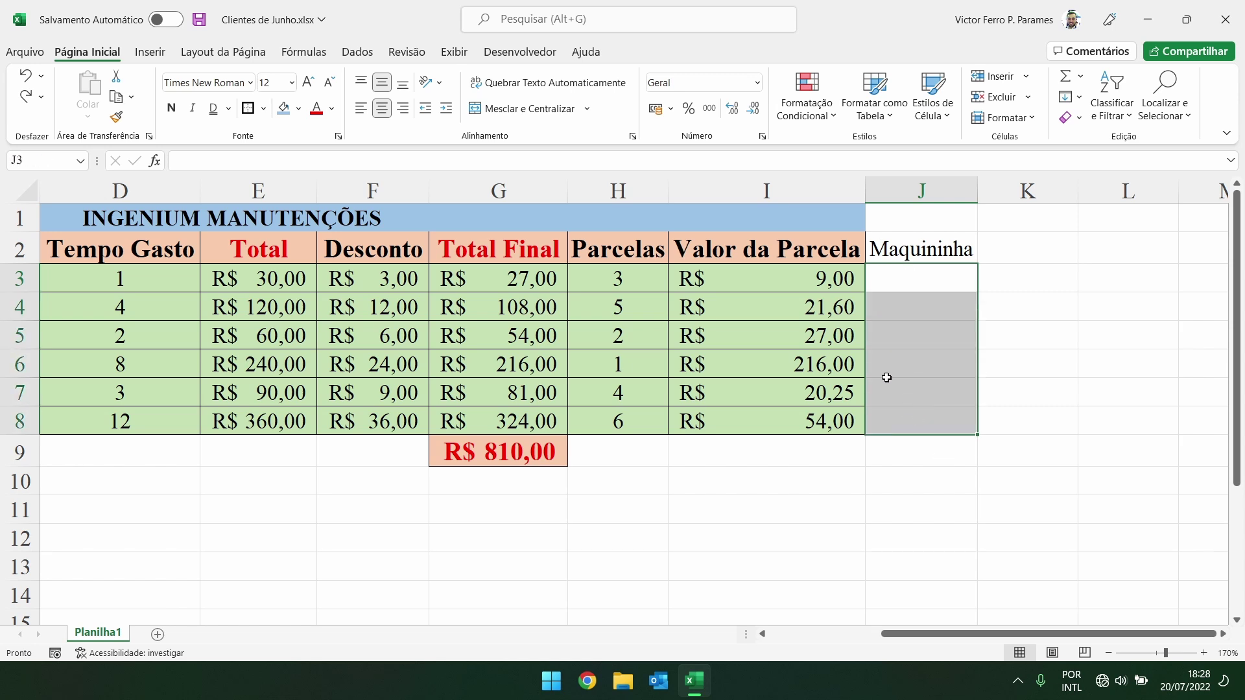
left_click(688, 109)
left_click(925, 348)
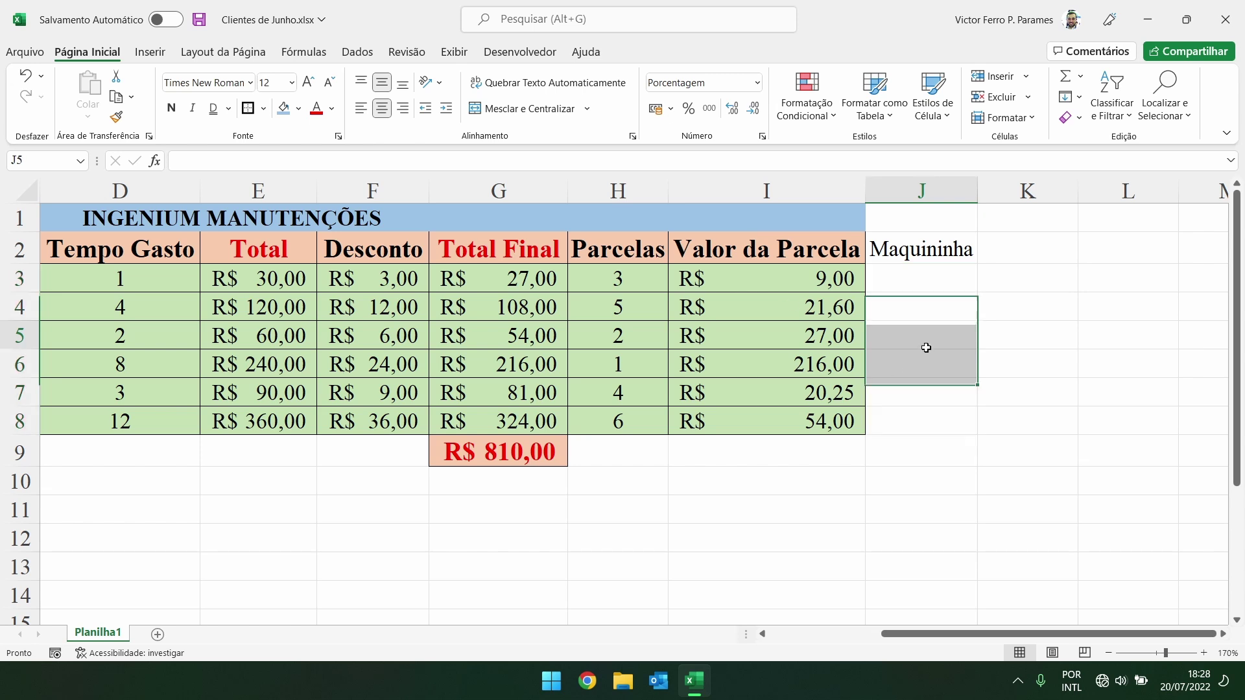
left_click(903, 275)
left_click(908, 316)
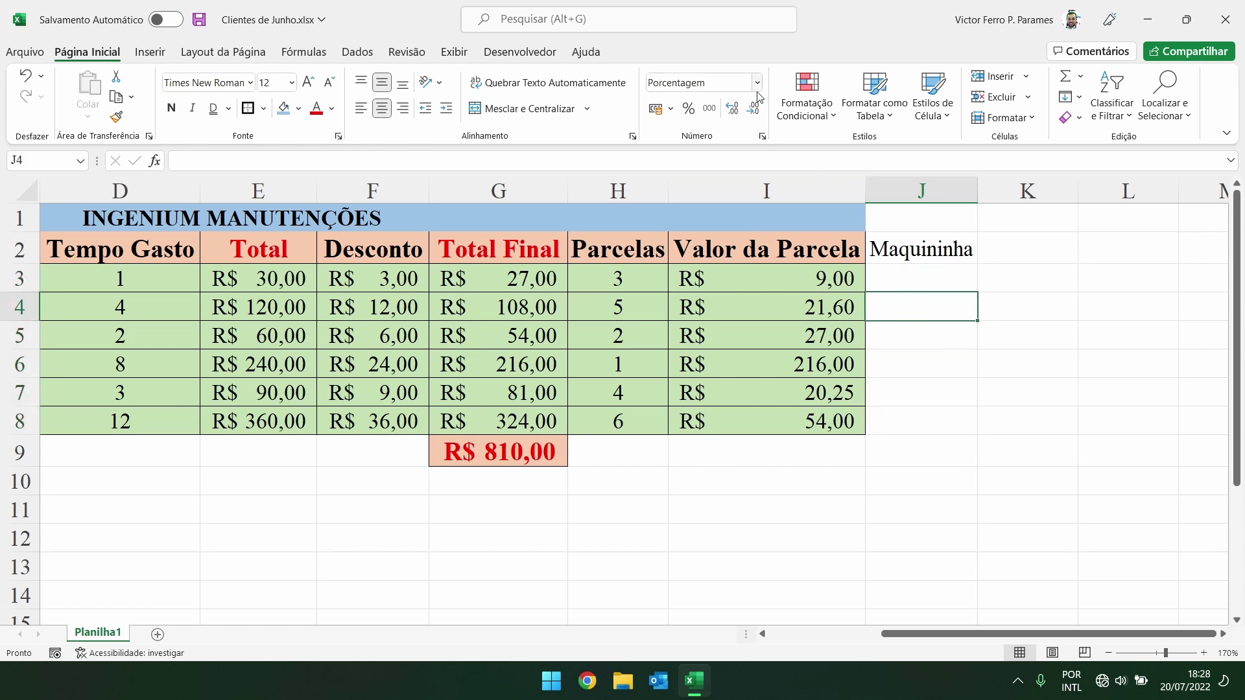
left_click(923, 271)
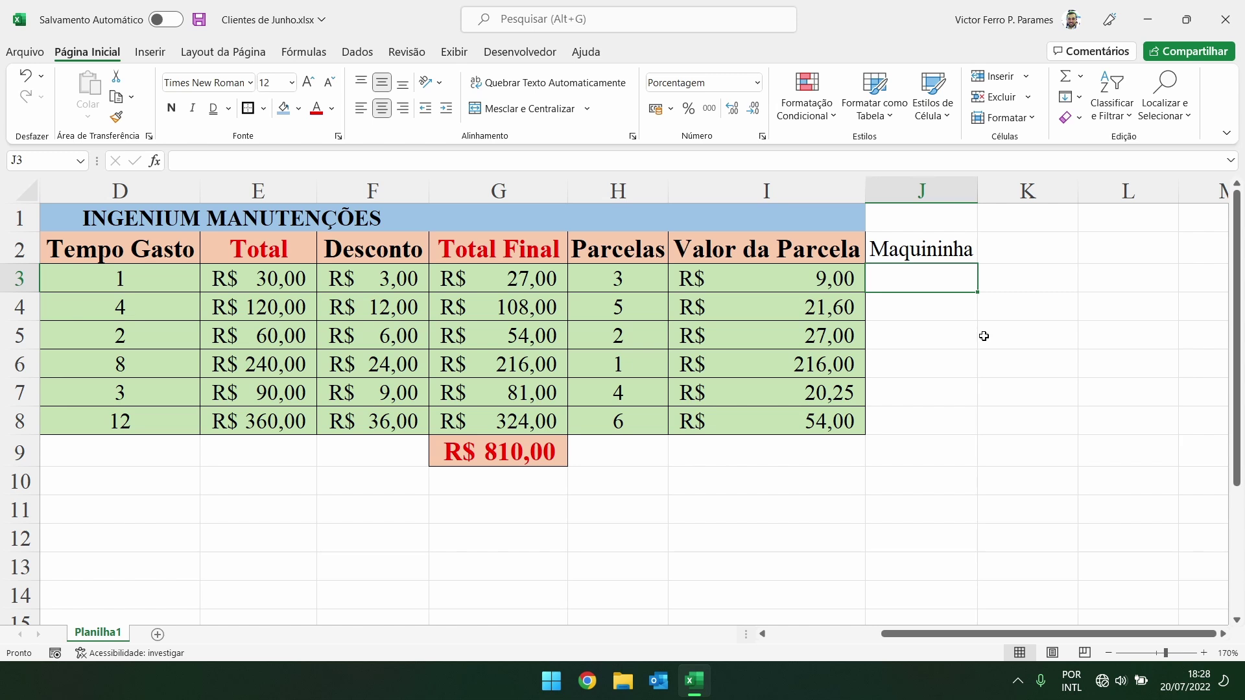
type("4,15")
key("Return")
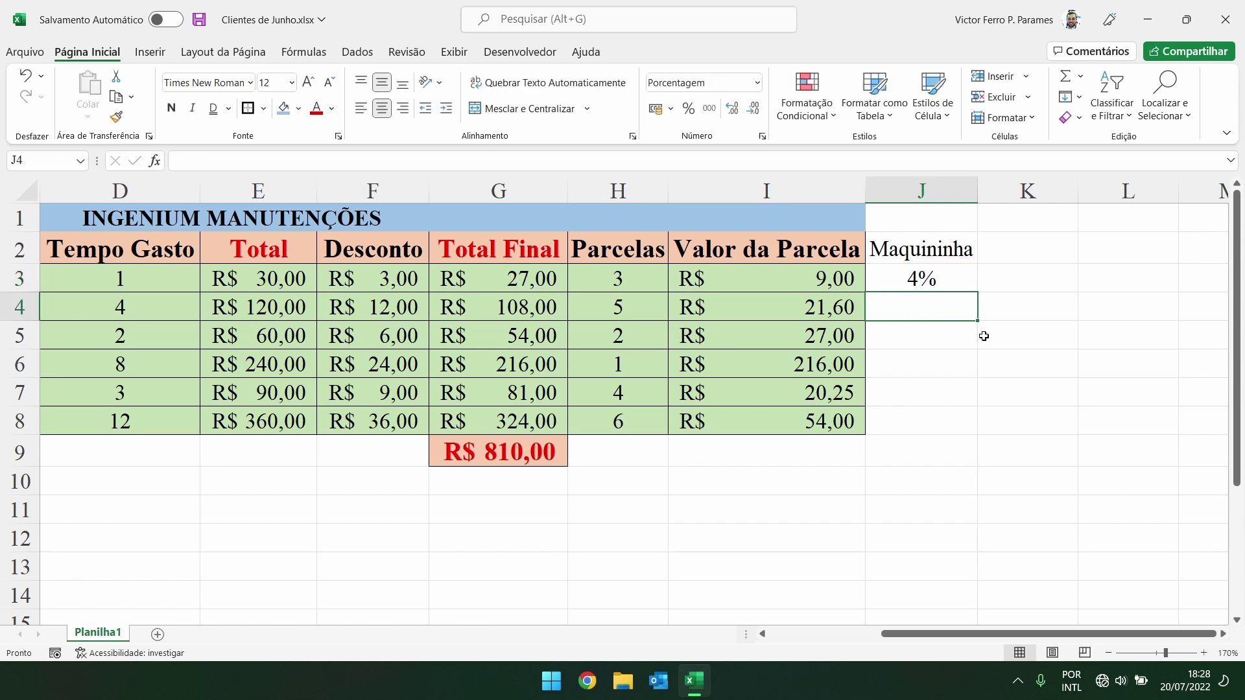
- Adjust the decimal places of the percentage in cell J3, ending with two decimals
left_click(951, 278)
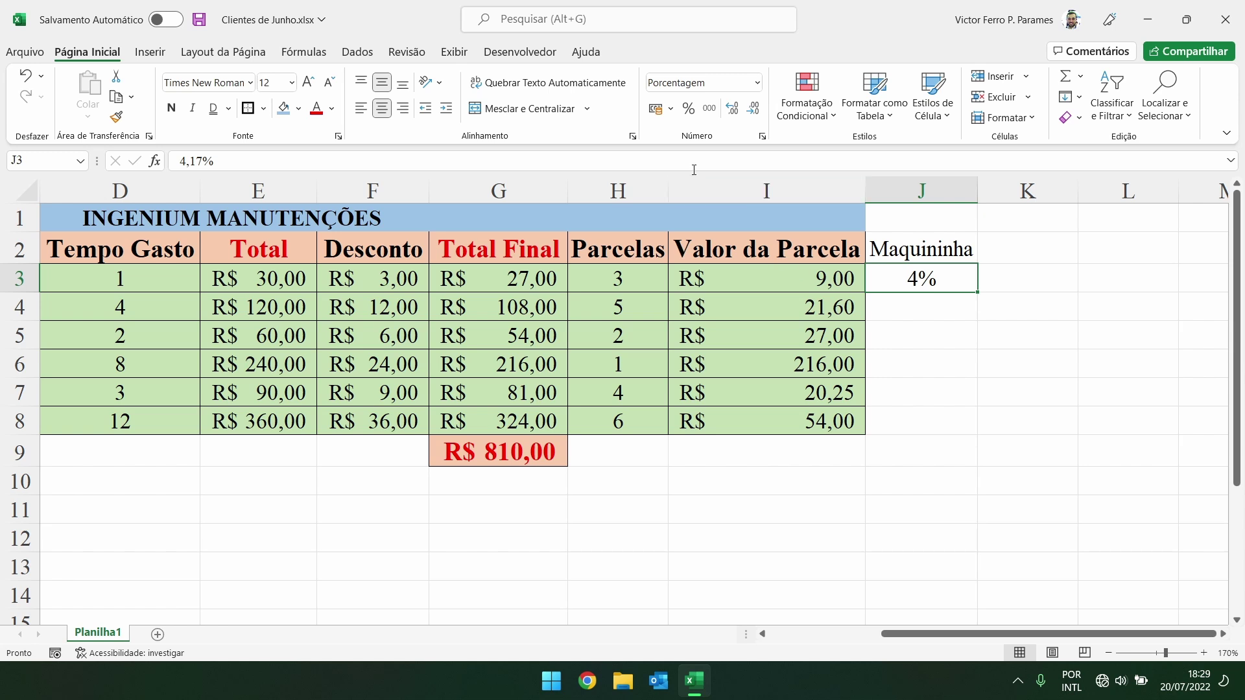
left_click(733, 110)
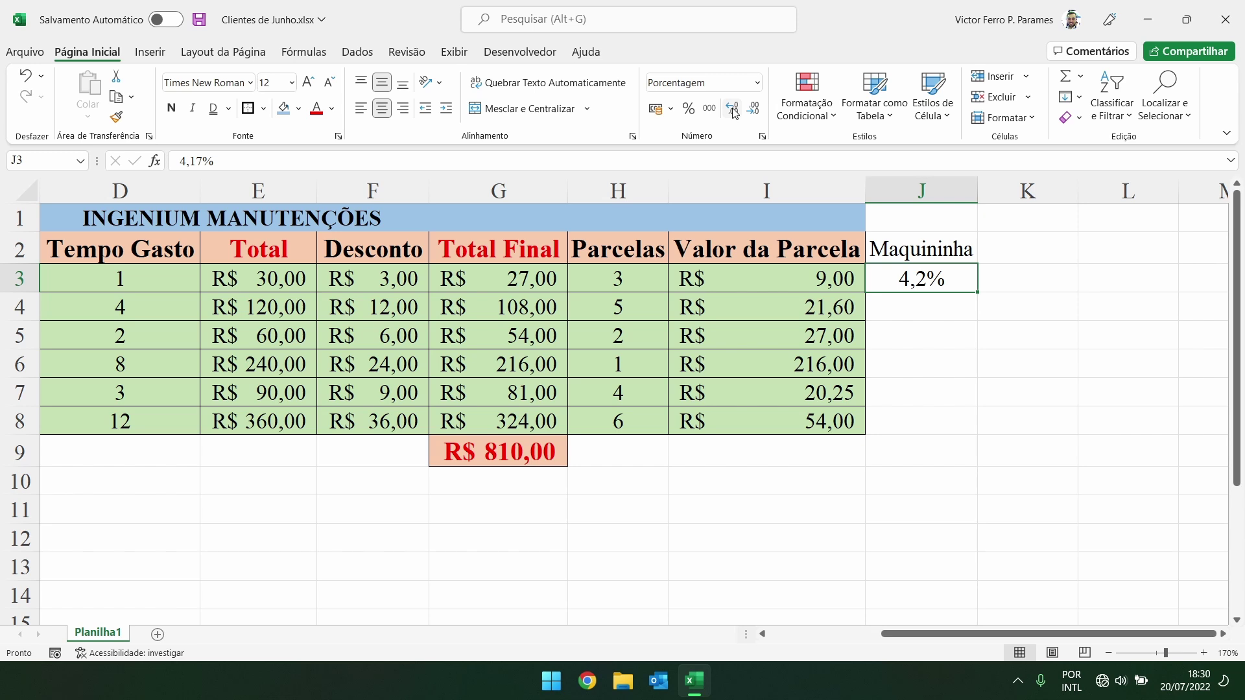
left_click(733, 111)
left_click(755, 111)
left_click(755, 111)
left_click(733, 111)
left_click(733, 111)
left_click(733, 112)
left_click(733, 112)
left_click(733, 112)
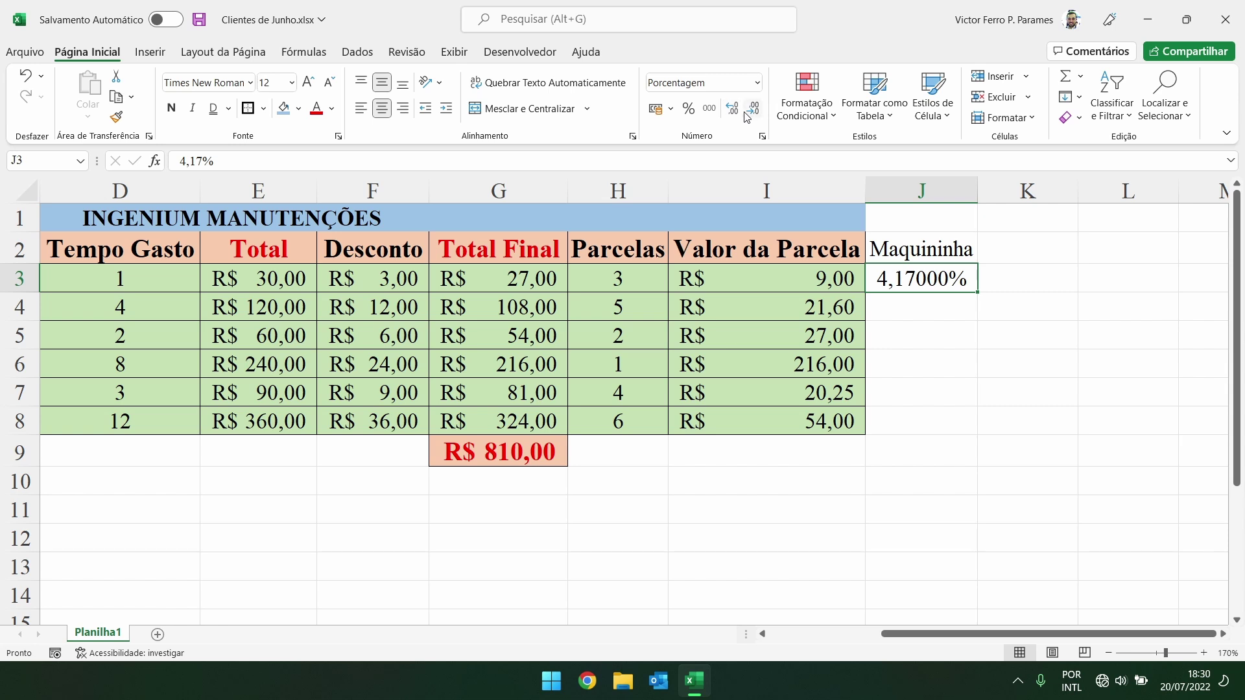
left_click(754, 110)
left_click(754, 111)
left_click(754, 110)
left_click(754, 110)
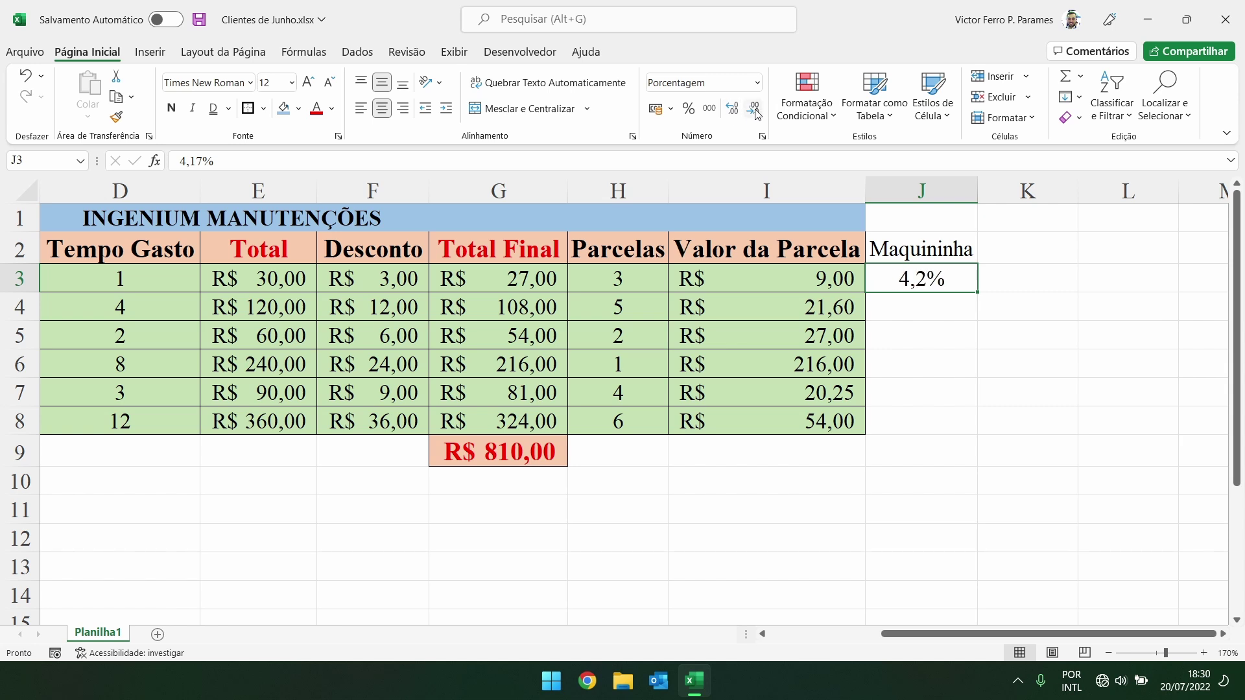
left_click(752, 110)
left_click(733, 111)
left_click(733, 112)
left_click(752, 110)
left_click(732, 108)
left_click(992, 453)
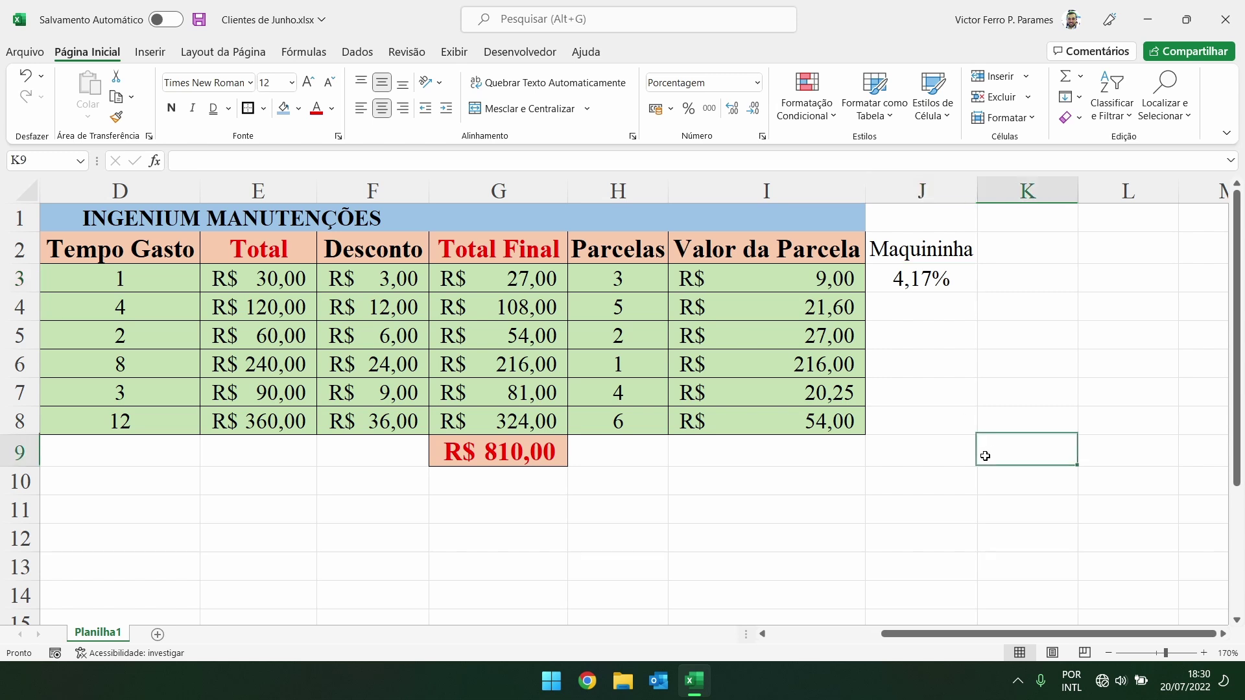
- Merge and centre cells J3:J8 so the single Maquininha rate covers all client rows
left_click(916, 279)
left_click_drag(915, 279, 910, 417)
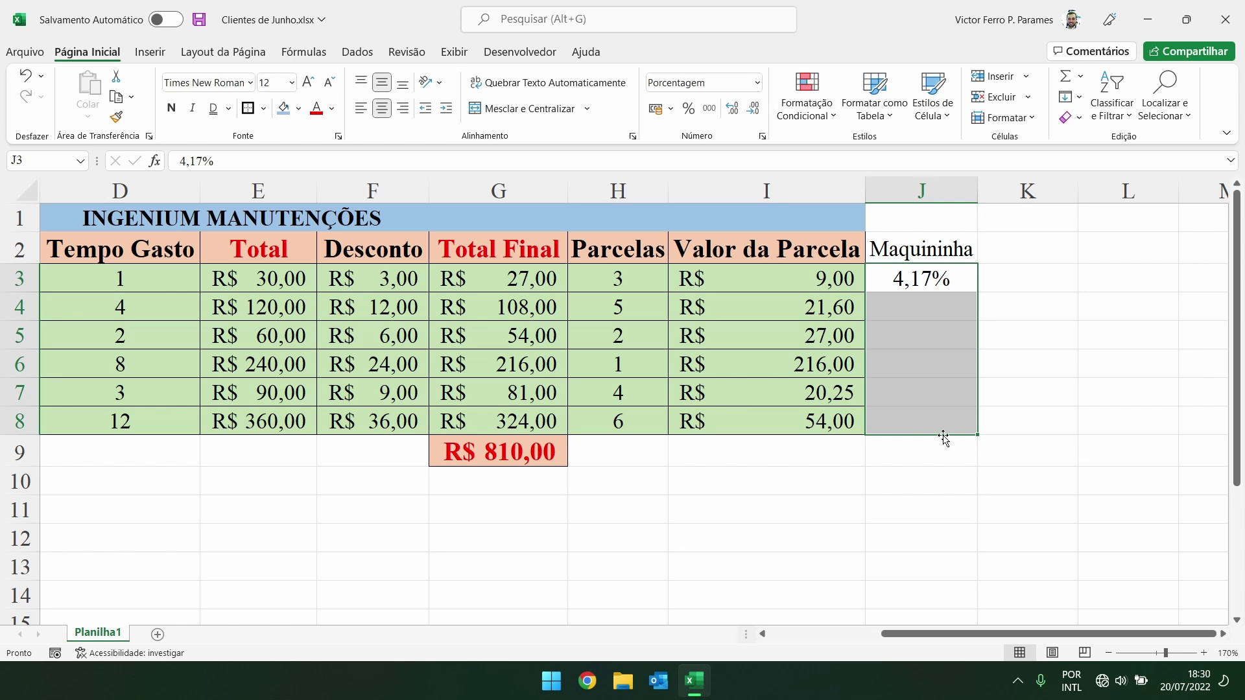
left_click(528, 110)
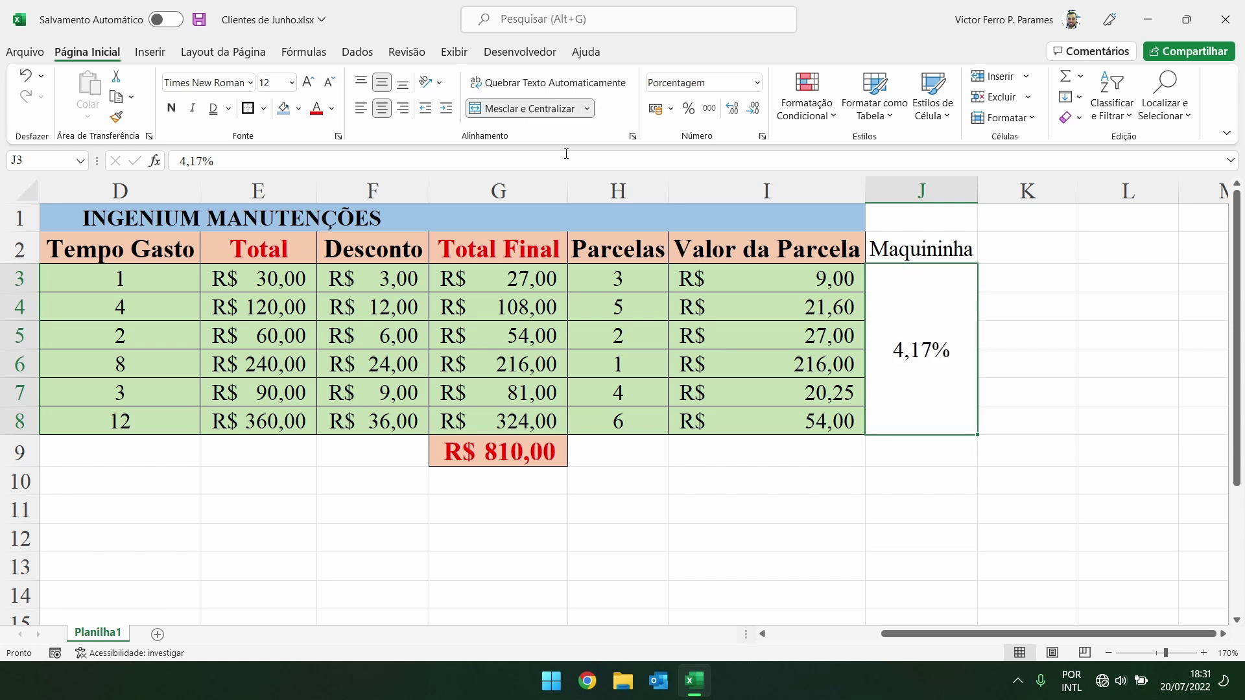
left_click(945, 472)
left_click(907, 302)
left_click(1010, 421)
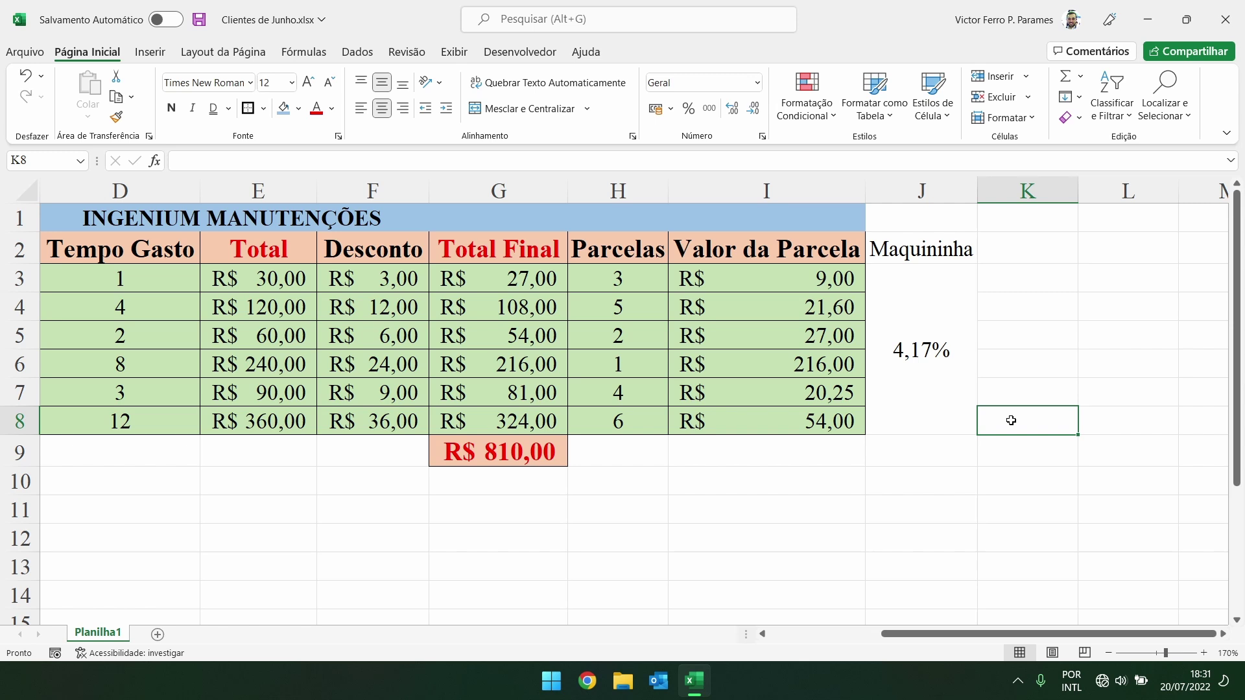
- Add the heading Final in cell K2, beside the Maquininha heading
left_click(1034, 246)
type("Final")
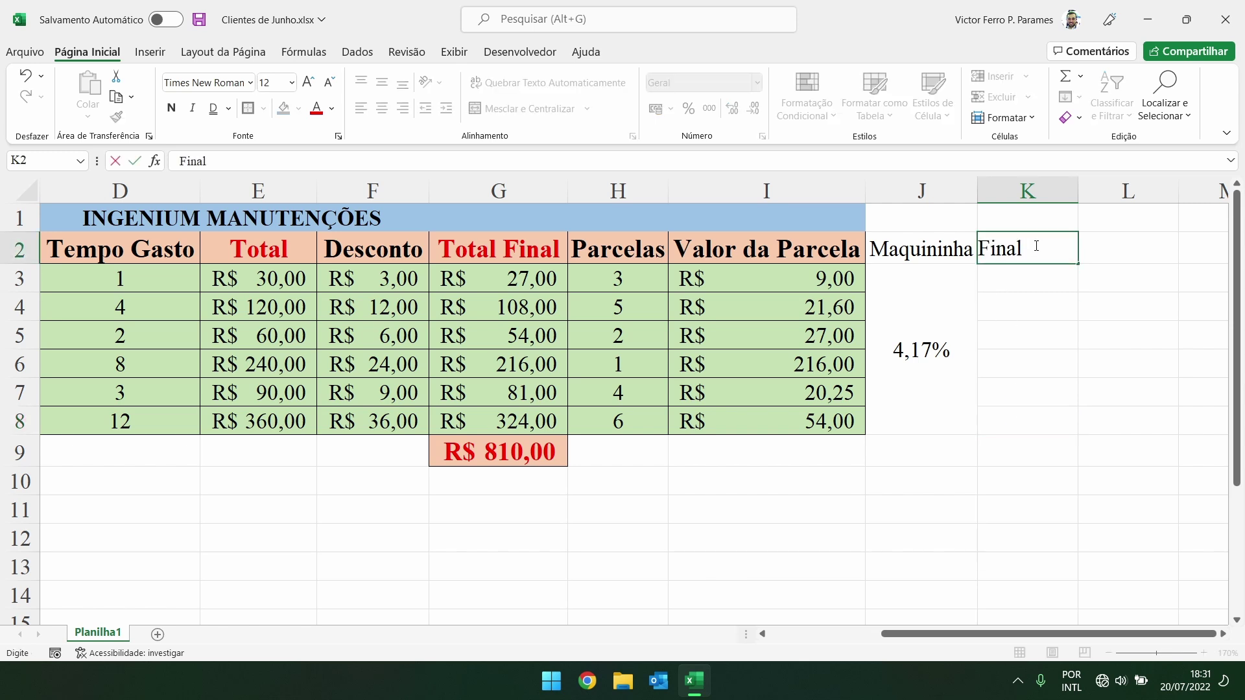
key("Return")
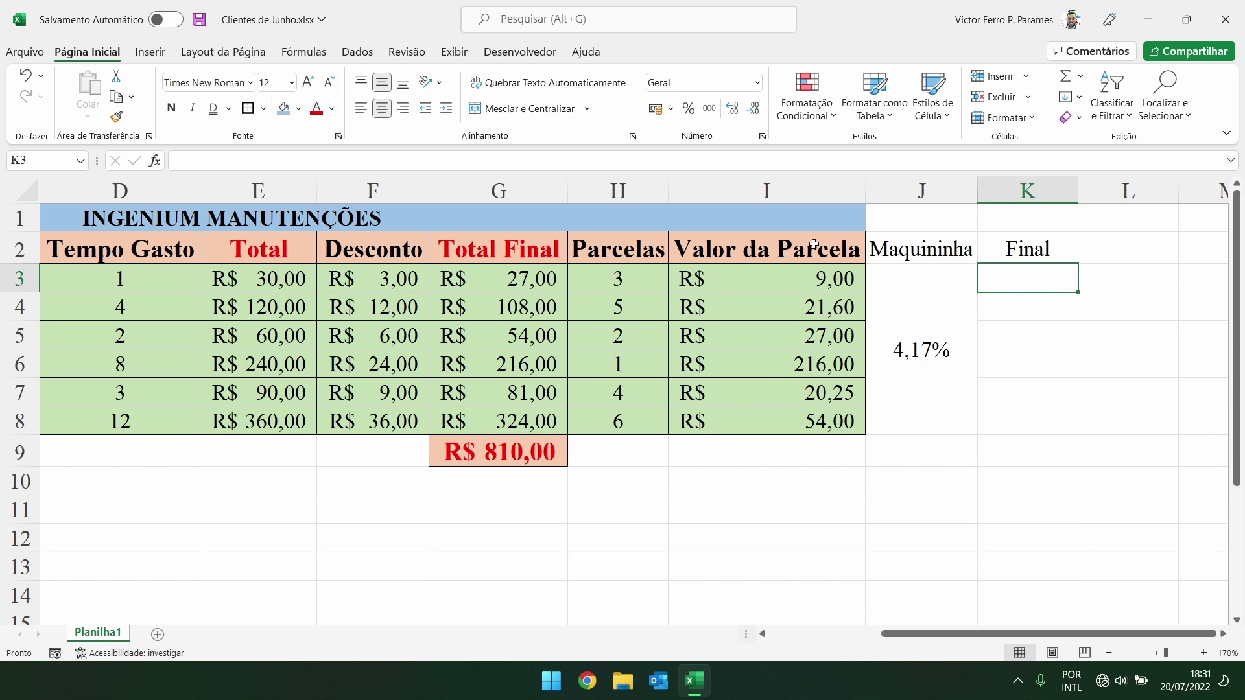
- Copy the Valor da Parcela heading's format to the Maquininha heading and autofit the width of column J
left_click_drag(823, 253, 823, 421)
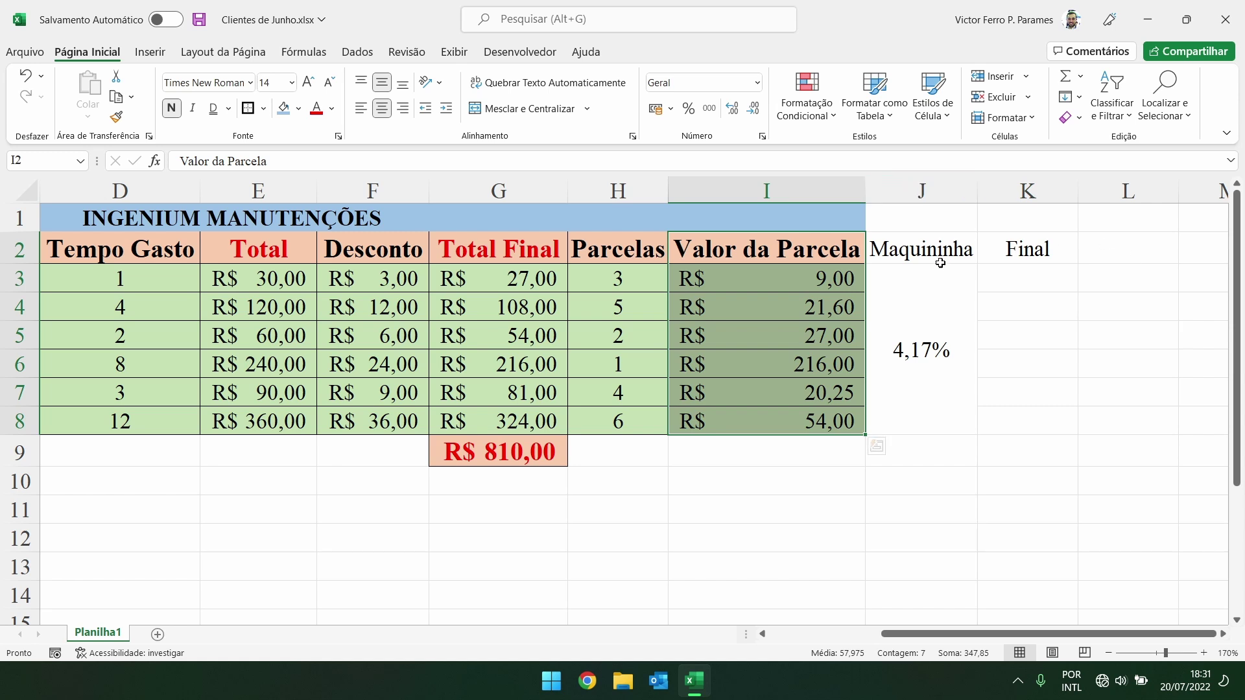
left_click(917, 249)
key("Left")
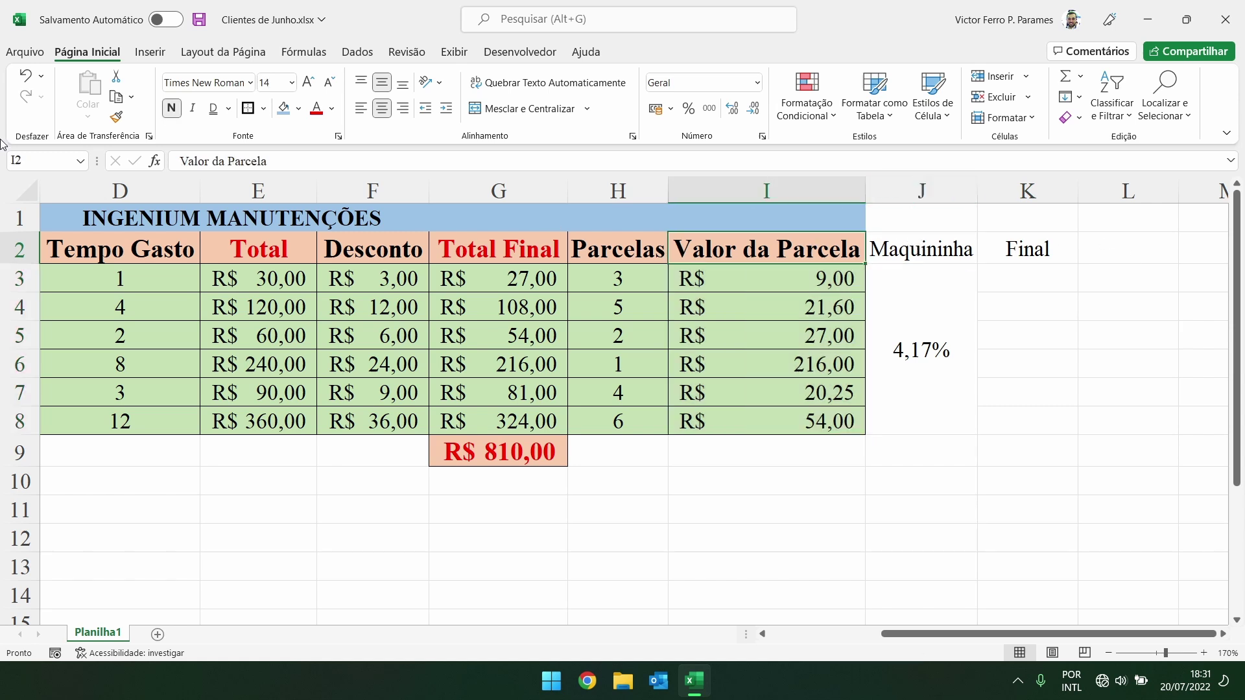
left_click(116, 116)
left_click(918, 249)
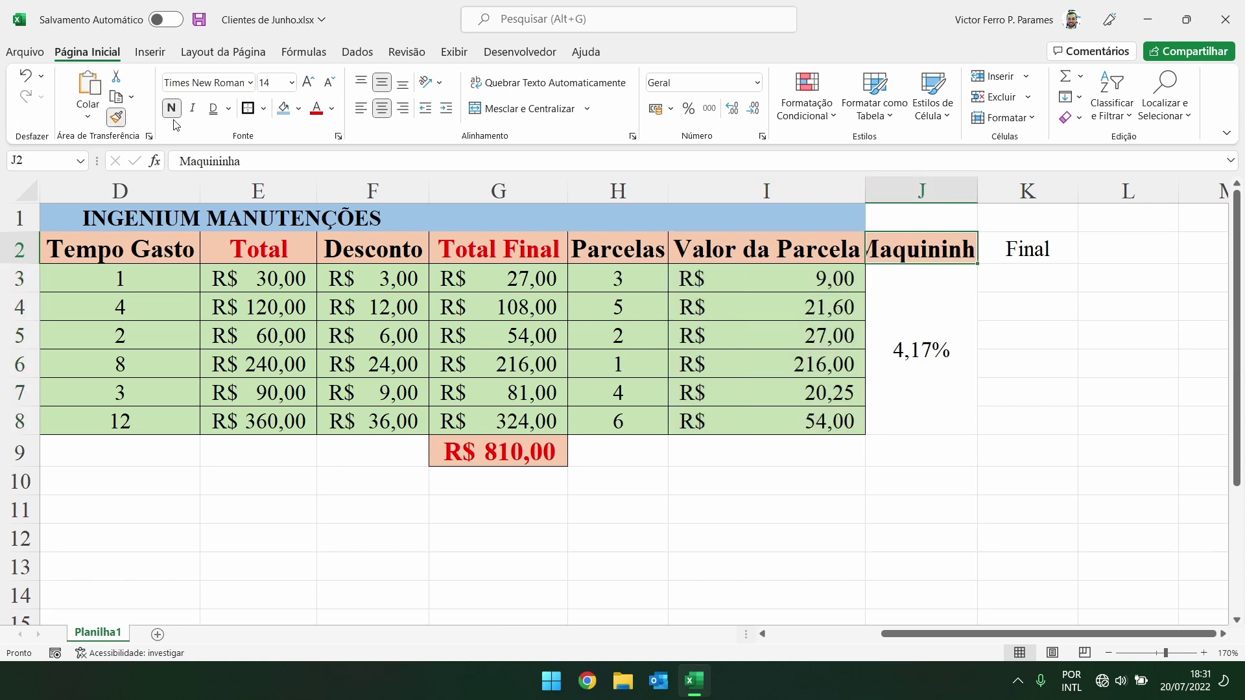
double_click(977, 190)
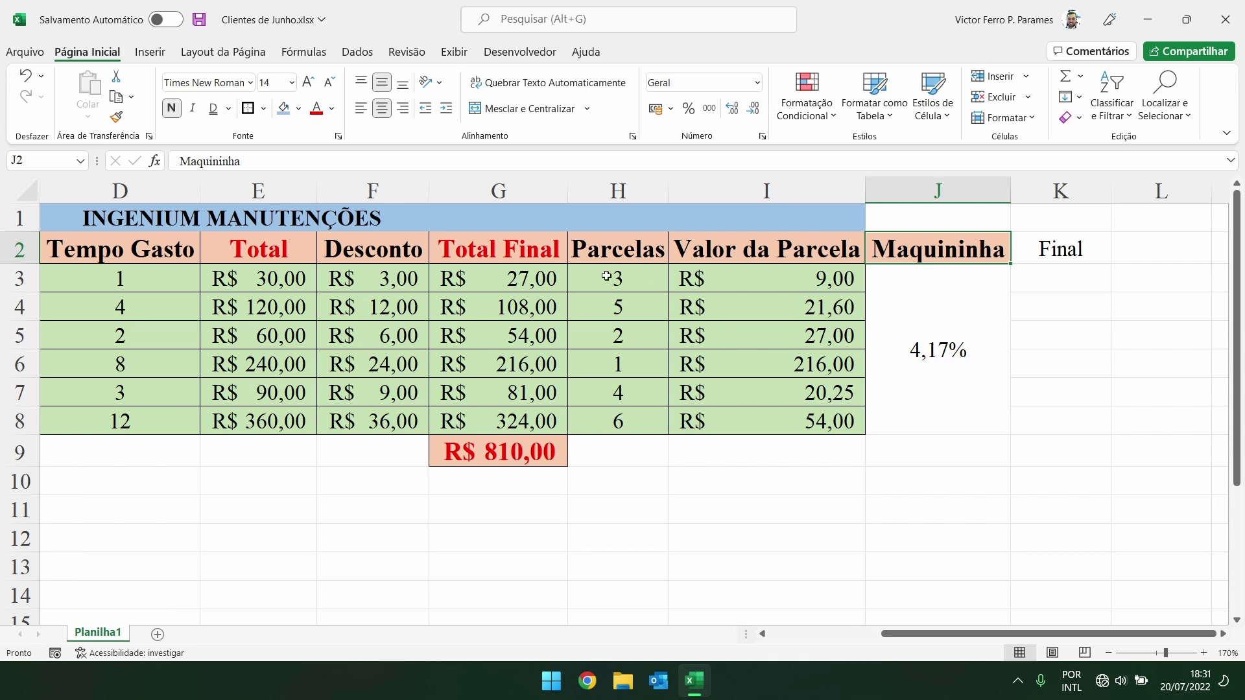
- Fill the merged Maquininha rate cell with the table's light green colour
left_click(952, 276)
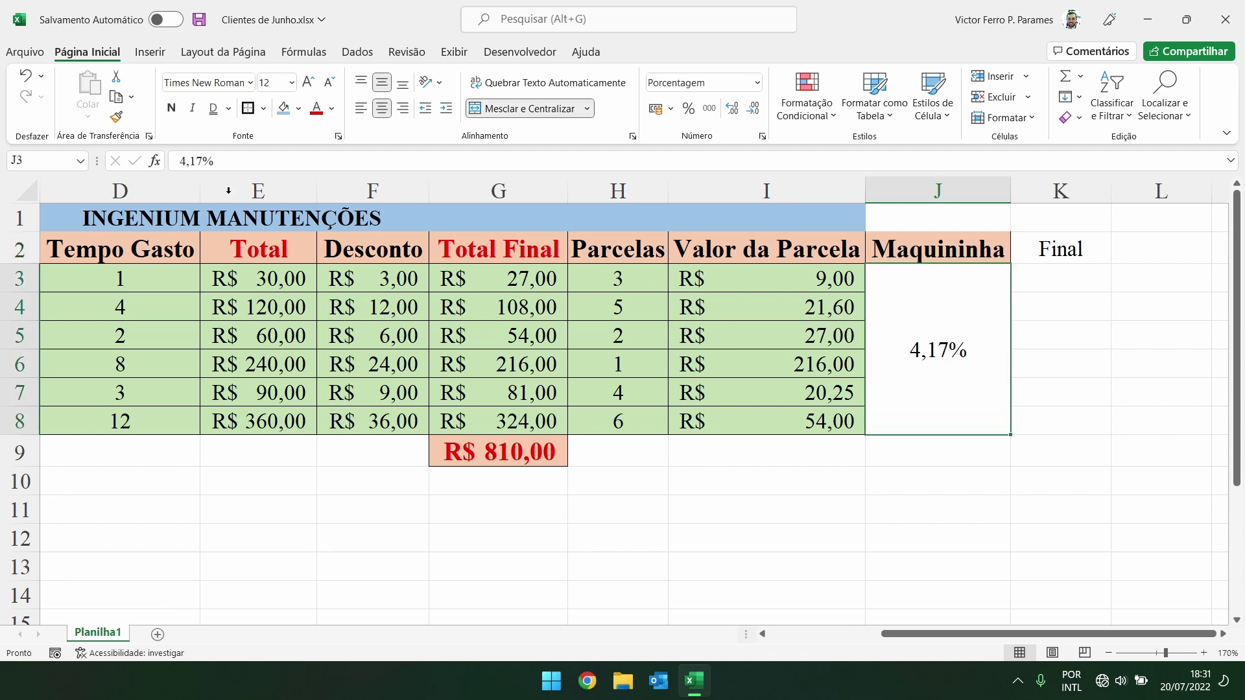
left_click(298, 108)
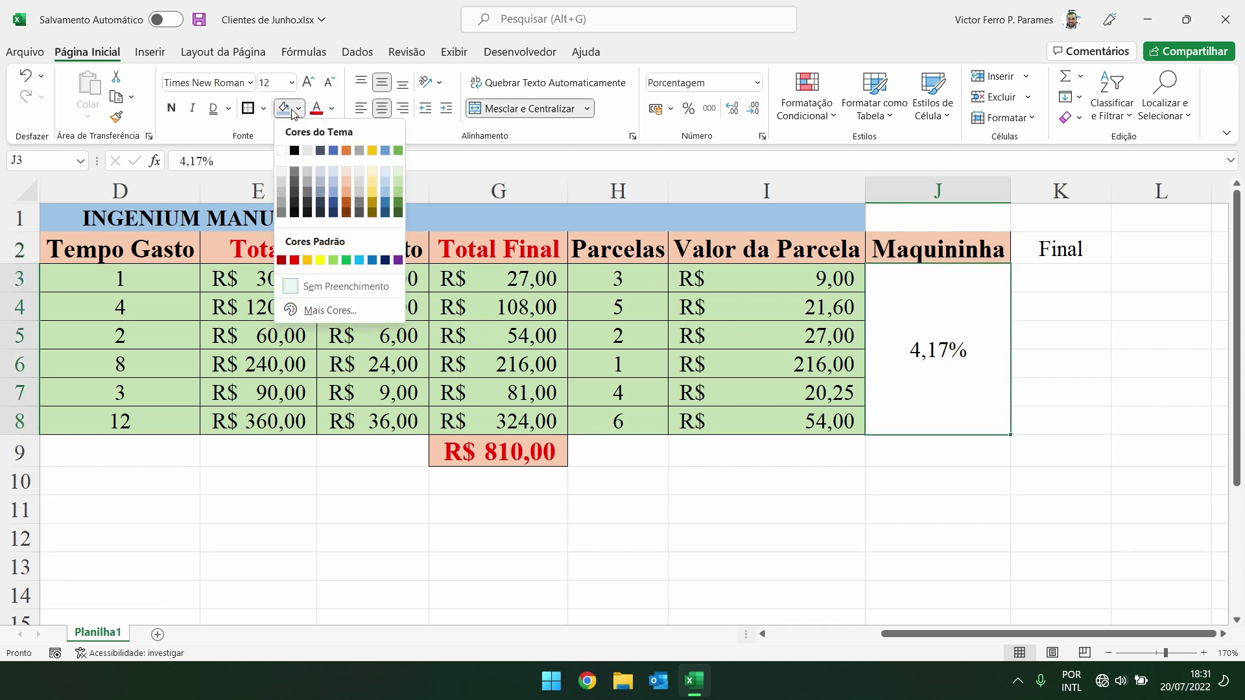
left_click(400, 181)
left_click(1157, 363)
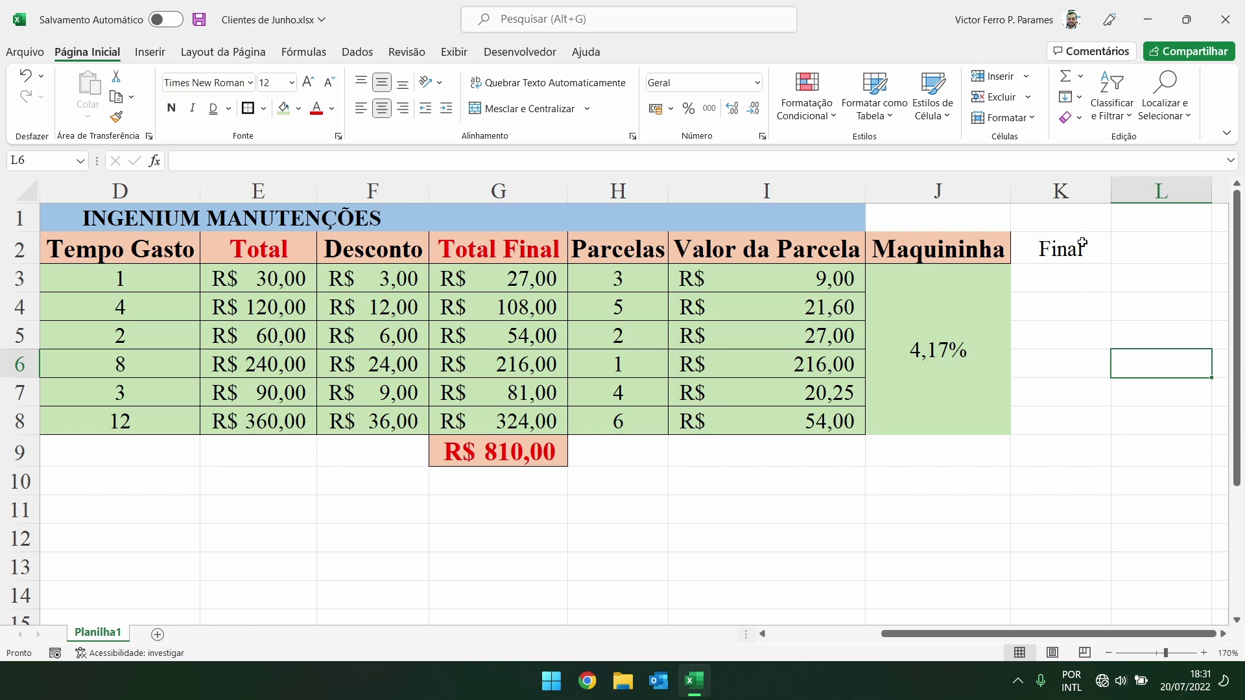
- Format the Final column by copying the Total Final heading's style to K2 and cell I3's style to K3:K8
left_click(490, 250)
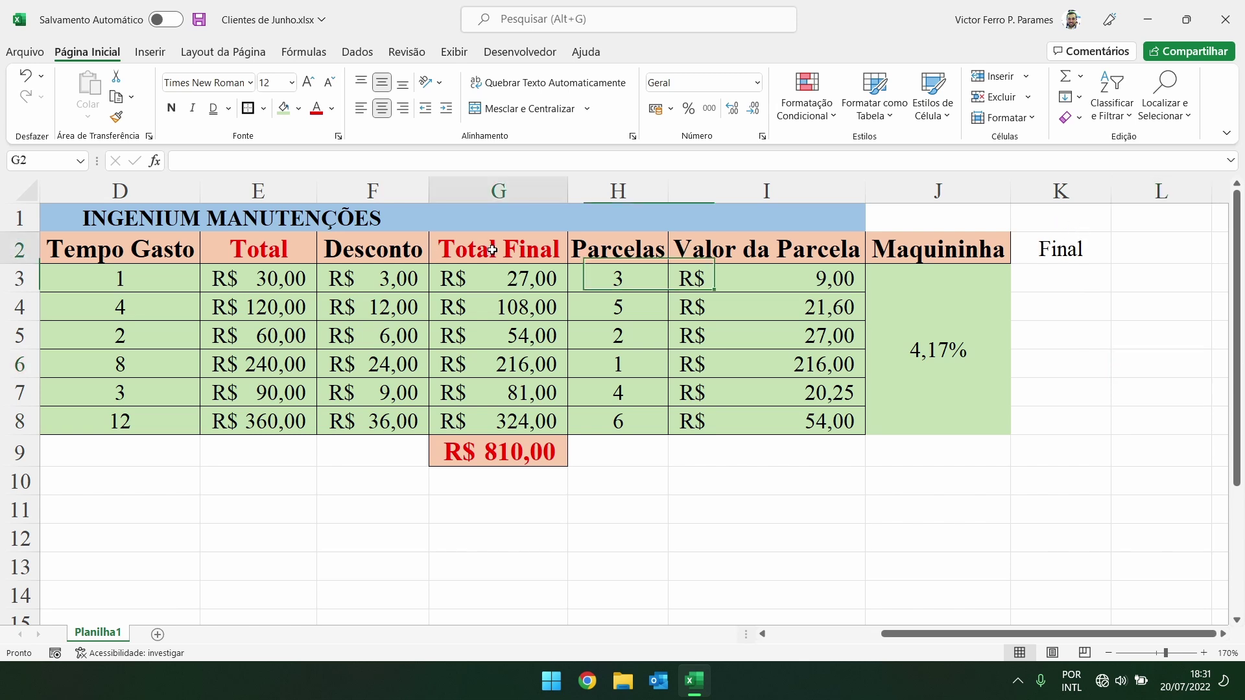
left_click(116, 117)
left_click(1074, 250)
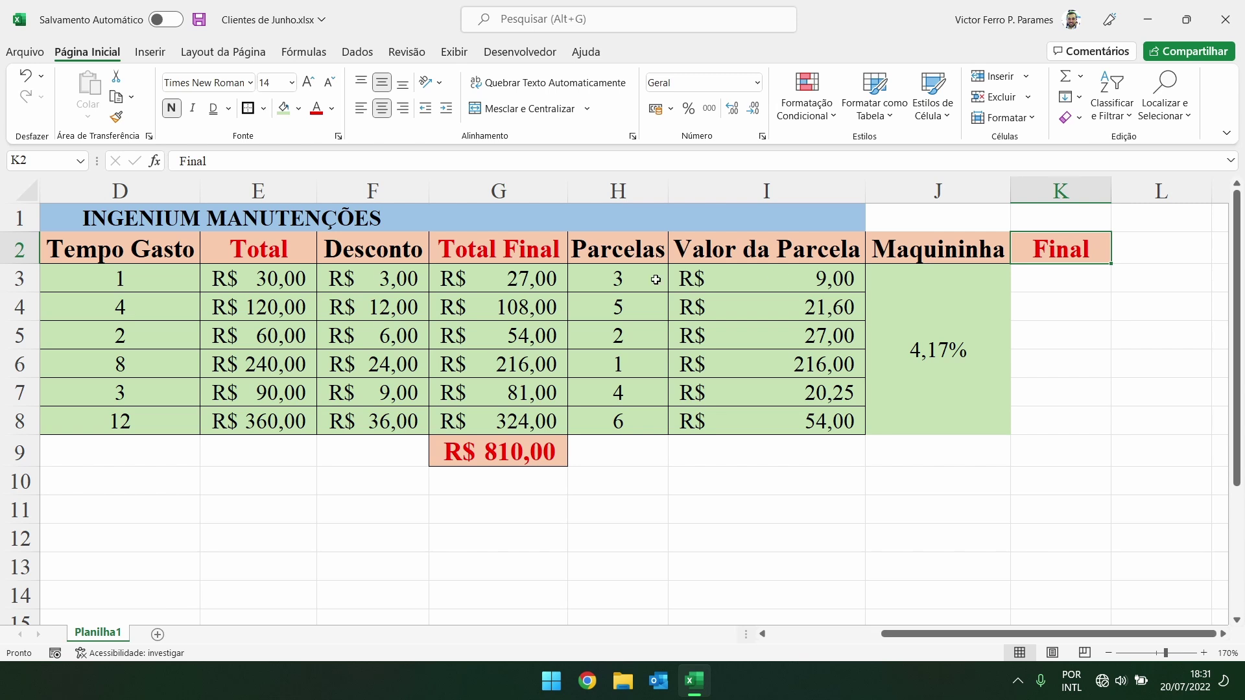
left_click(725, 280)
left_click(116, 118)
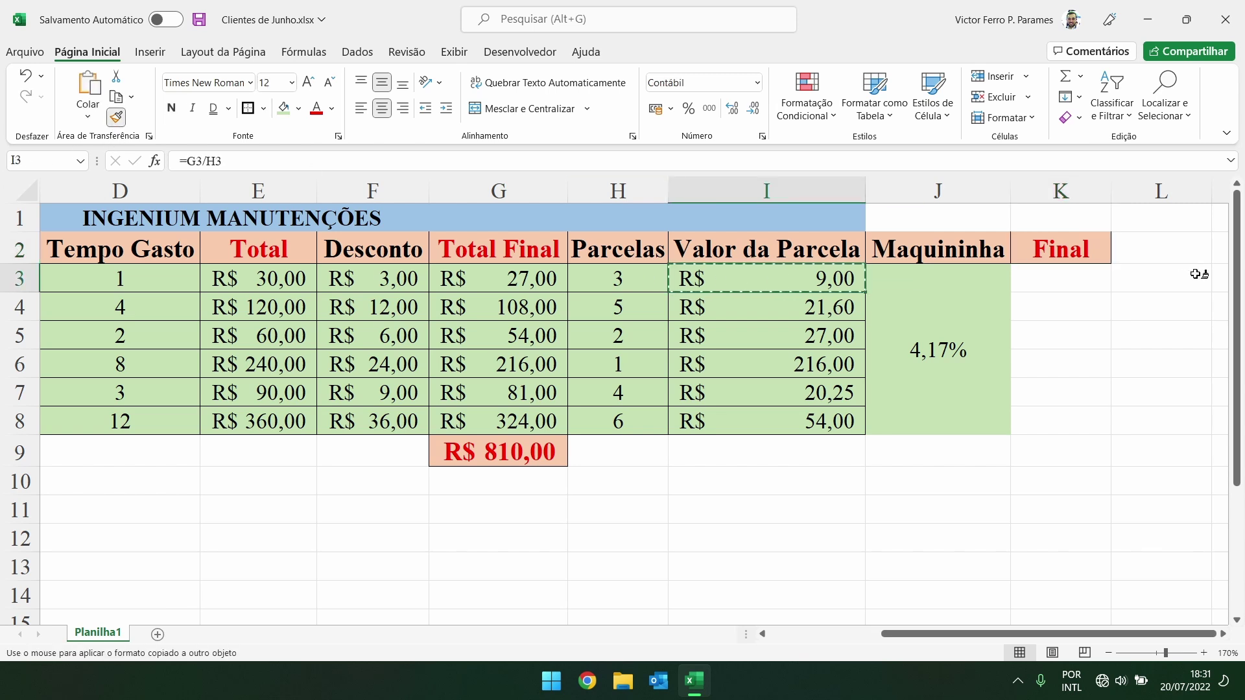
left_click_drag(1063, 280, 1063, 418)
- Extend the merged and centred title INGENIUM MANUTENÇÕES in row 1 through column K
left_click_drag(779, 214, 1030, 211)
left_click(512, 109)
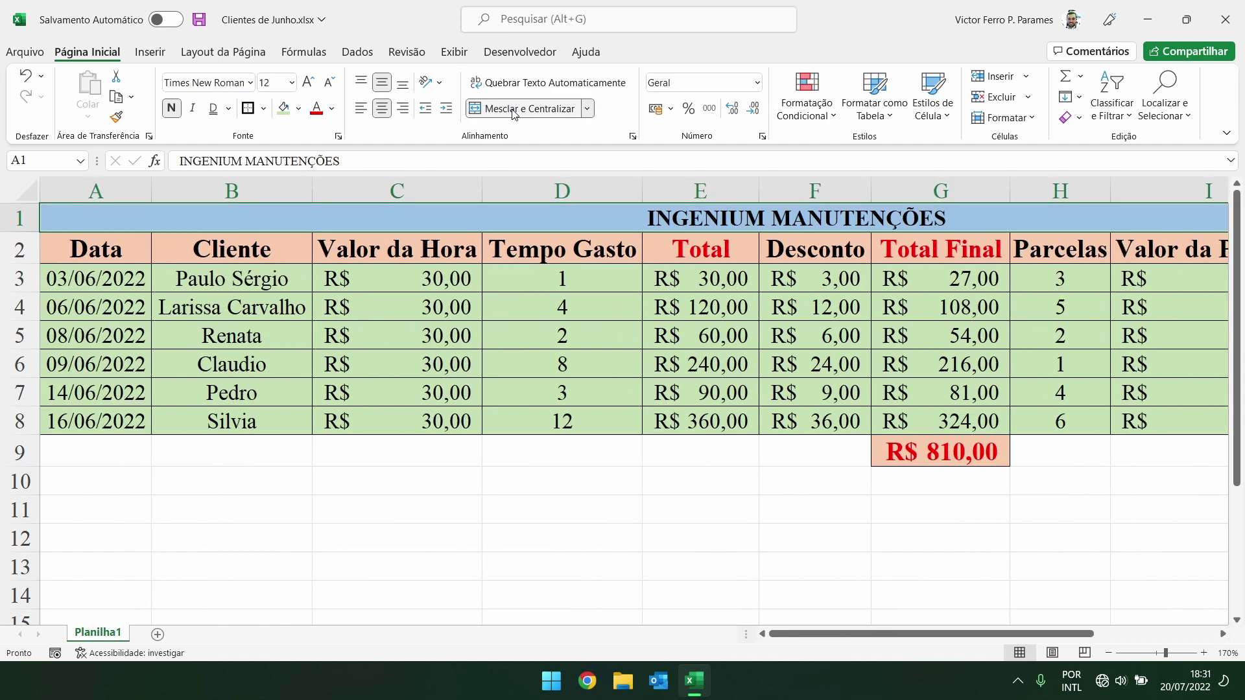
left_click(1163, 434)
key("Right")
scroll(1161, 431, "right", 3)
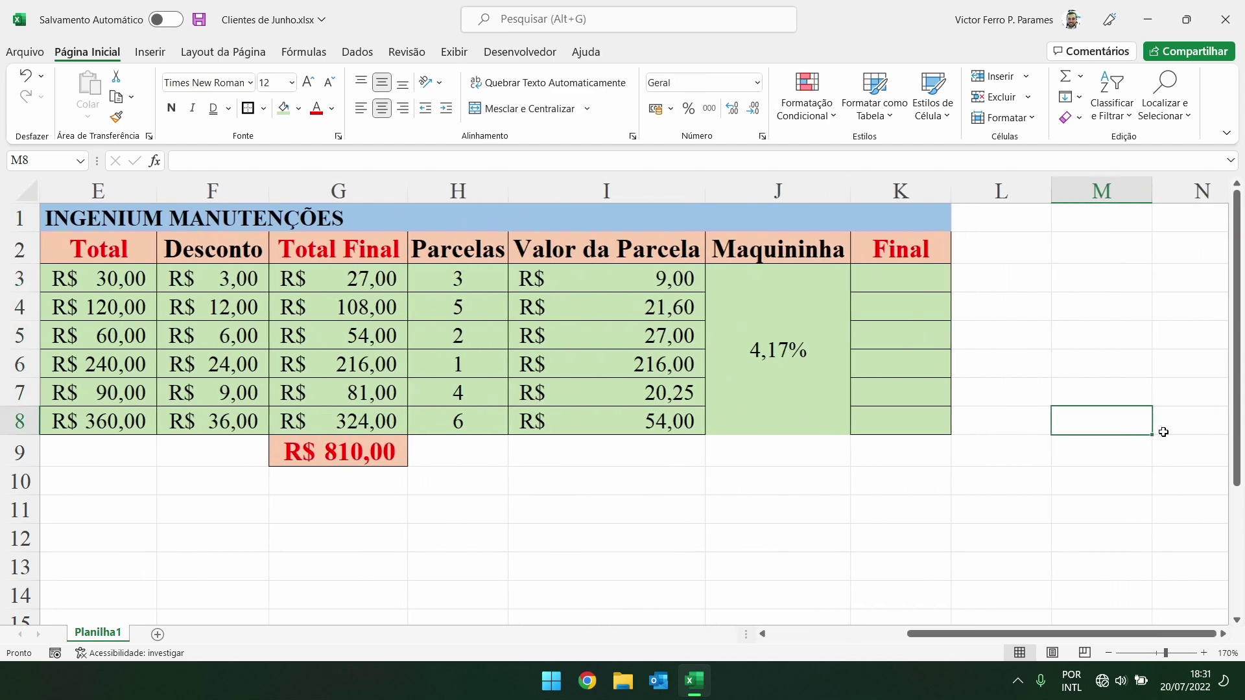
- Enter the formula =G3*(1-J3) in cell K3 to deduct the card-machine rate from the Total Final
left_click(903, 281)
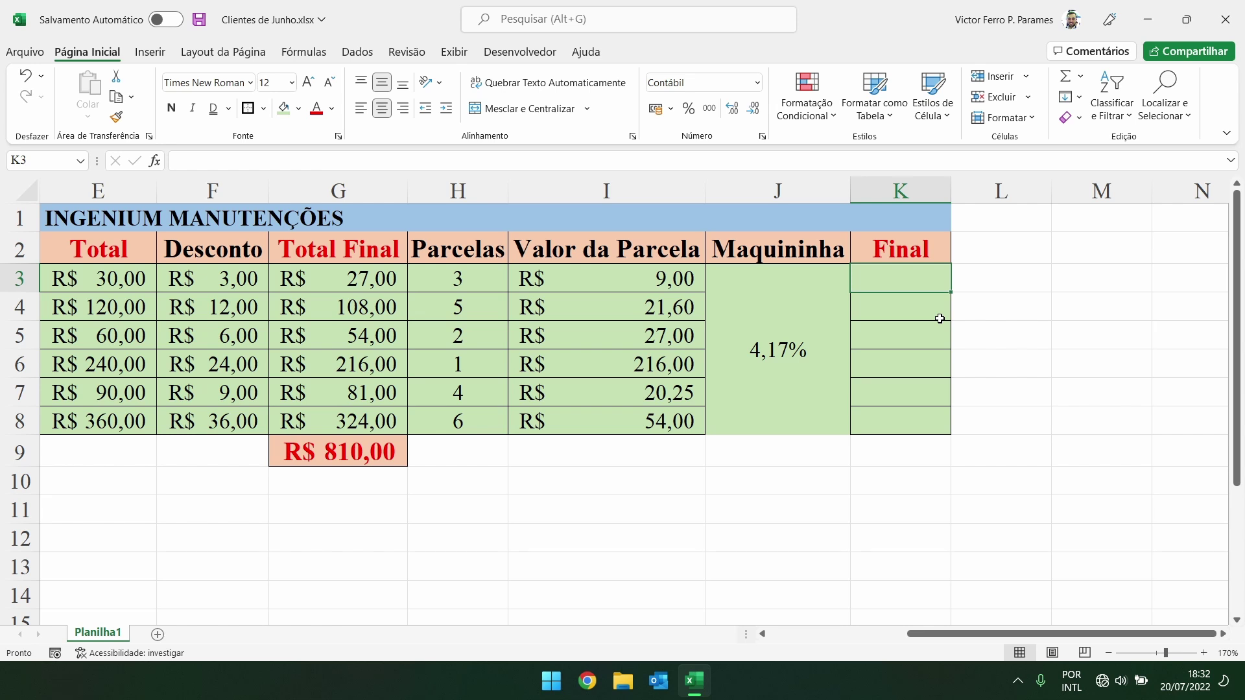
type("=")
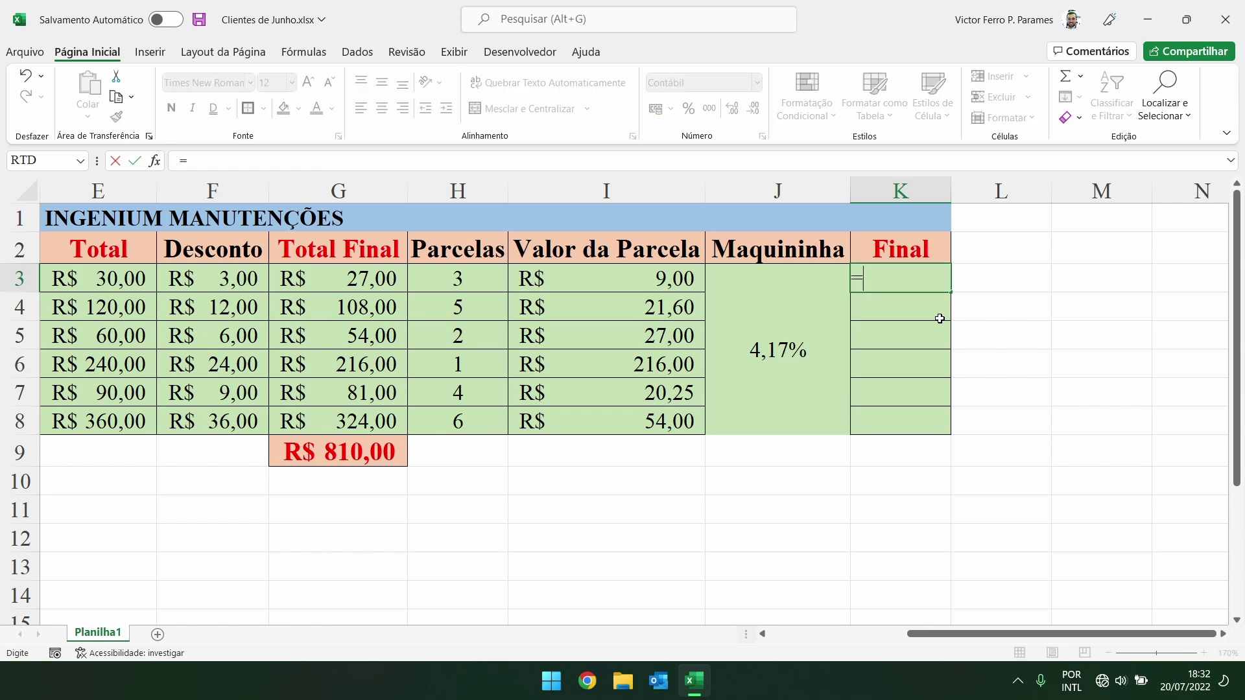
left_click(319, 283)
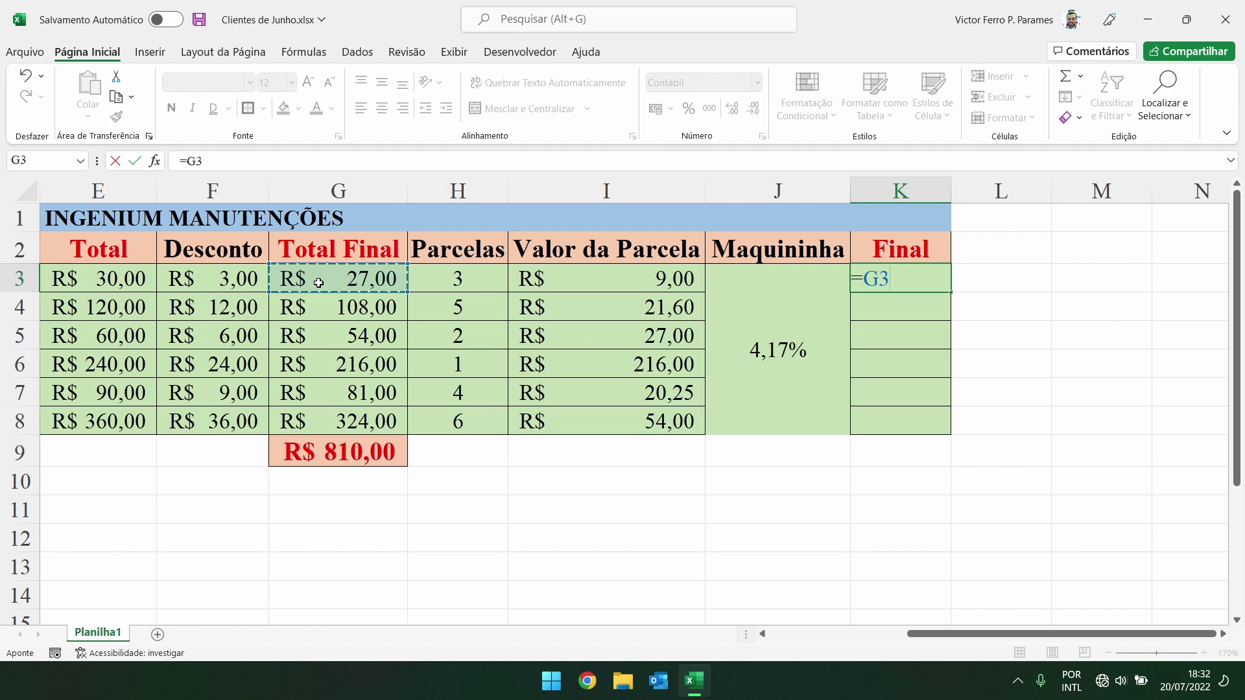
type("*(")
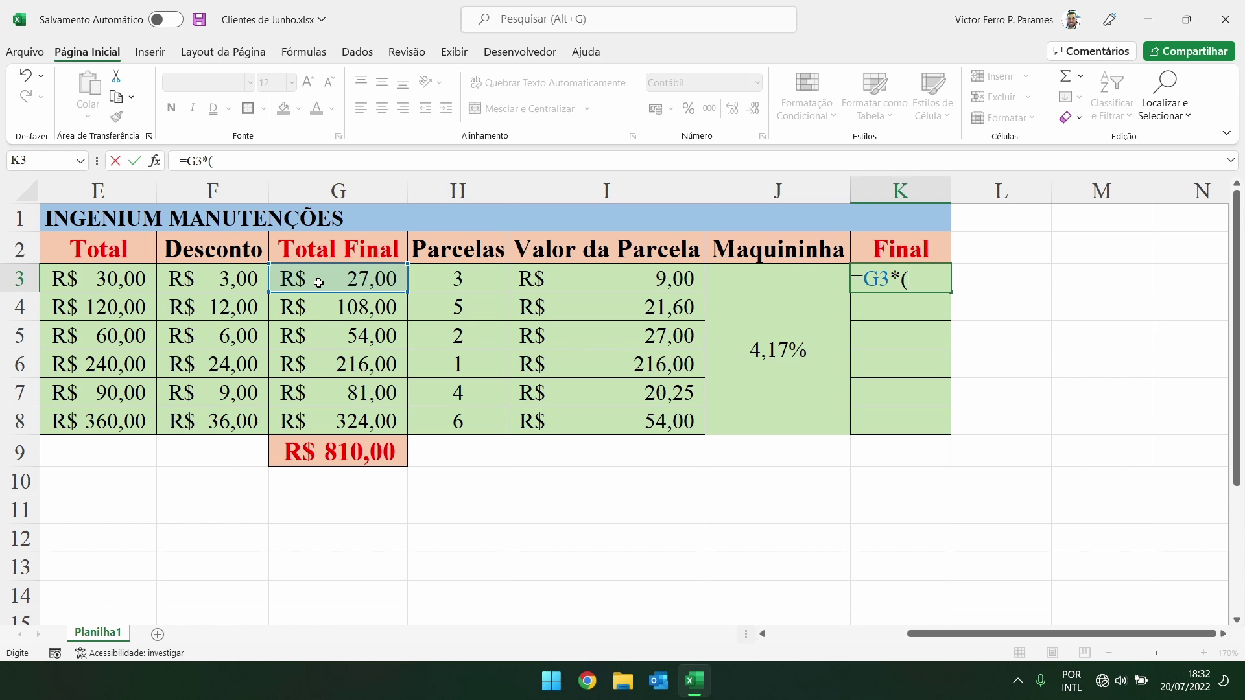
type("1-")
left_click(779, 309)
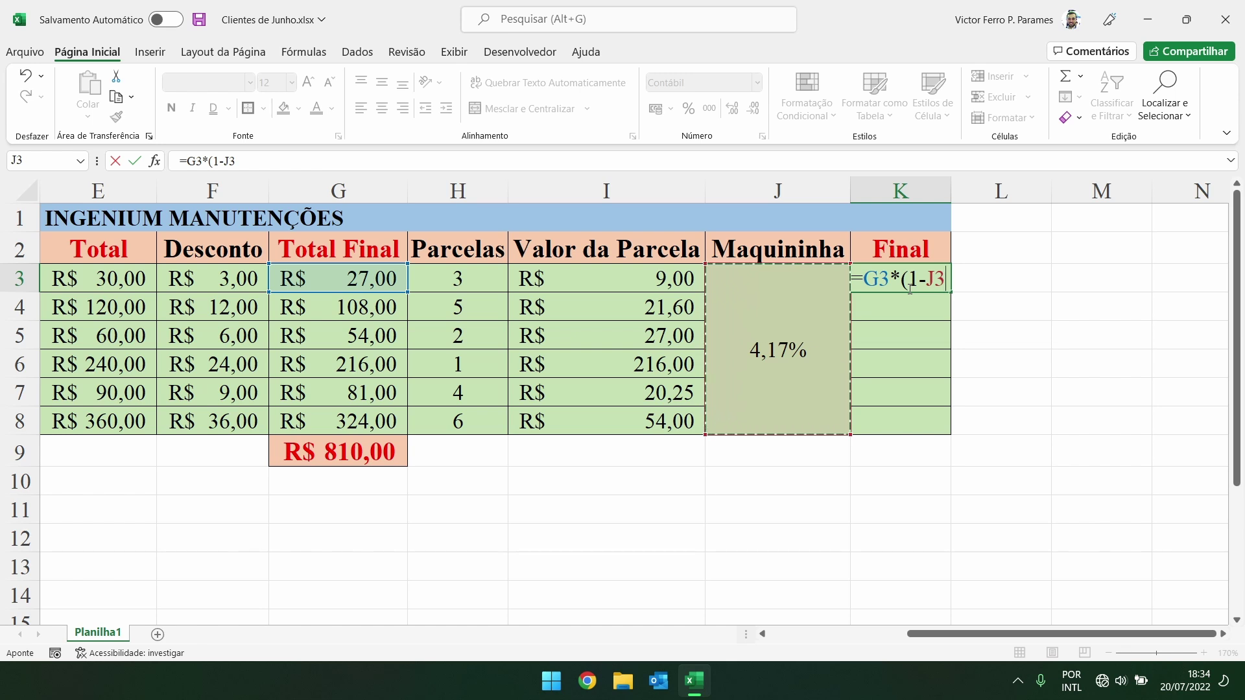
type(")")
key("Return")
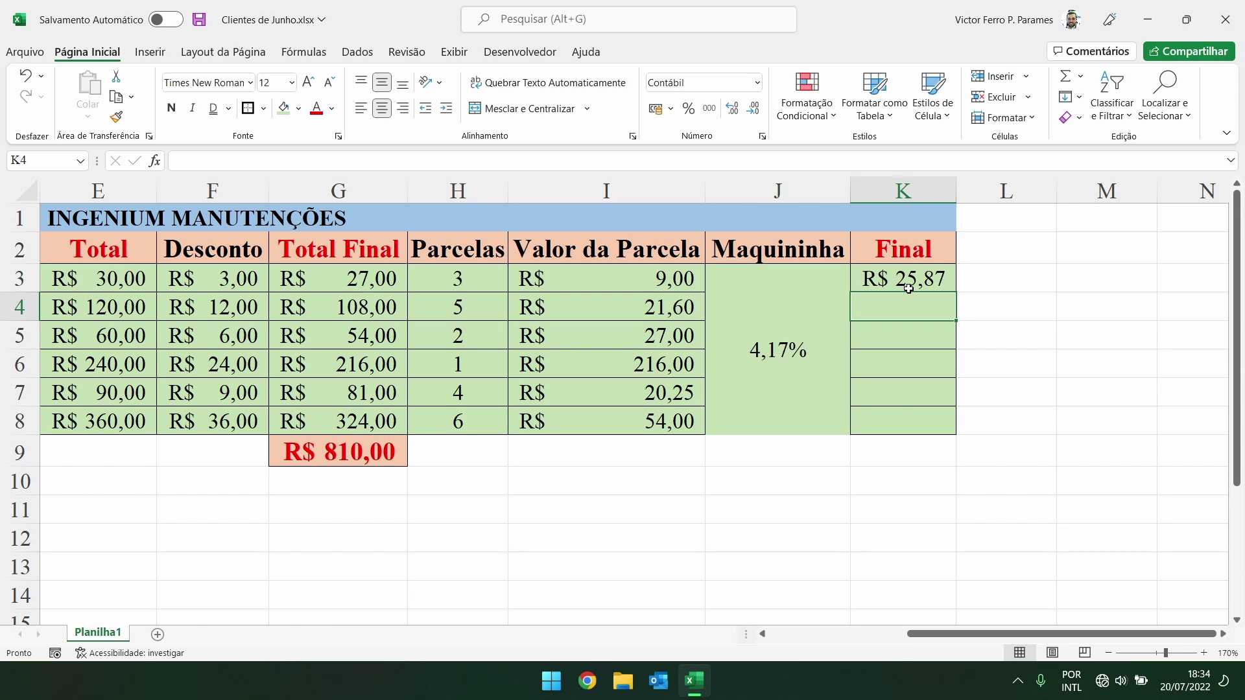
- Fill the Final formula from K3 down to K4 and autofit the width of column K
left_click(912, 269)
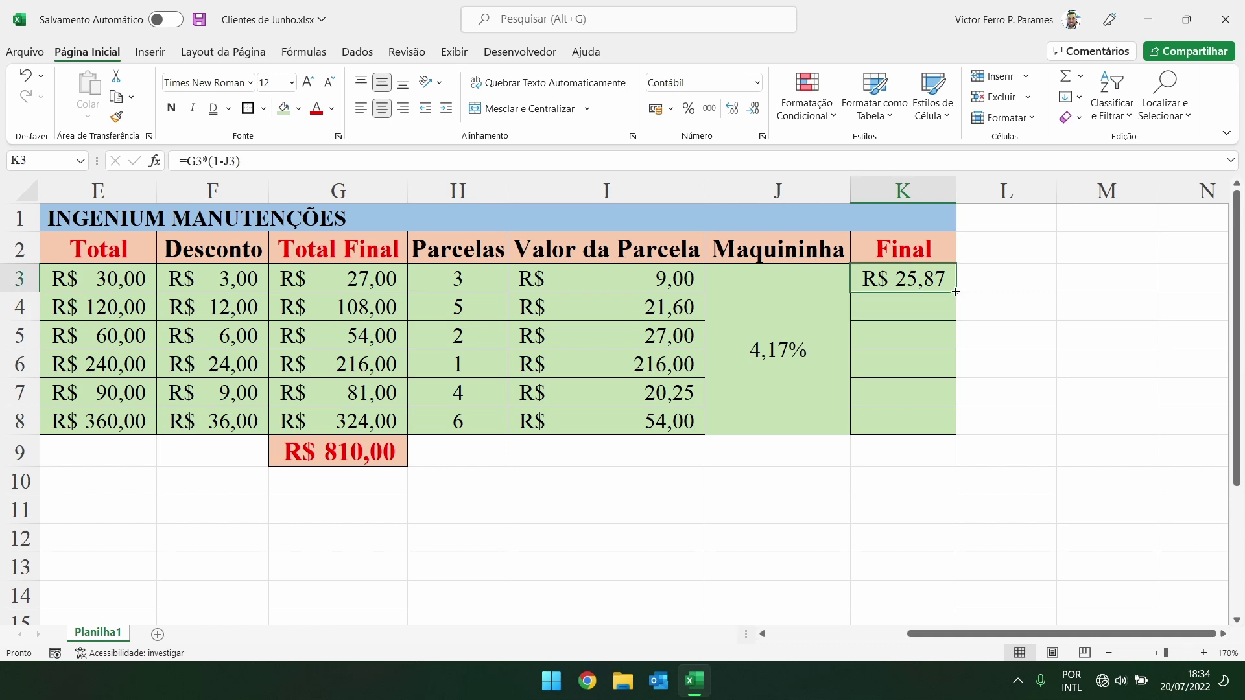
left_click_drag(954, 291, 956, 317)
double_click(956, 190)
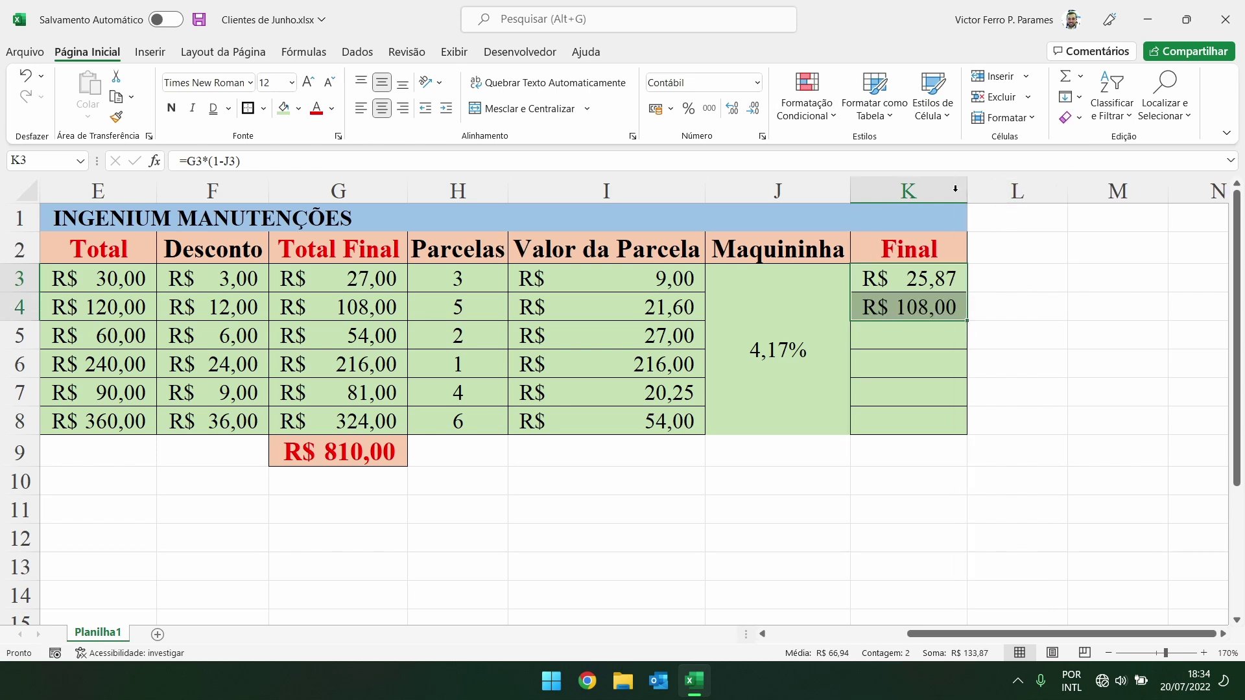
left_click(1047, 344)
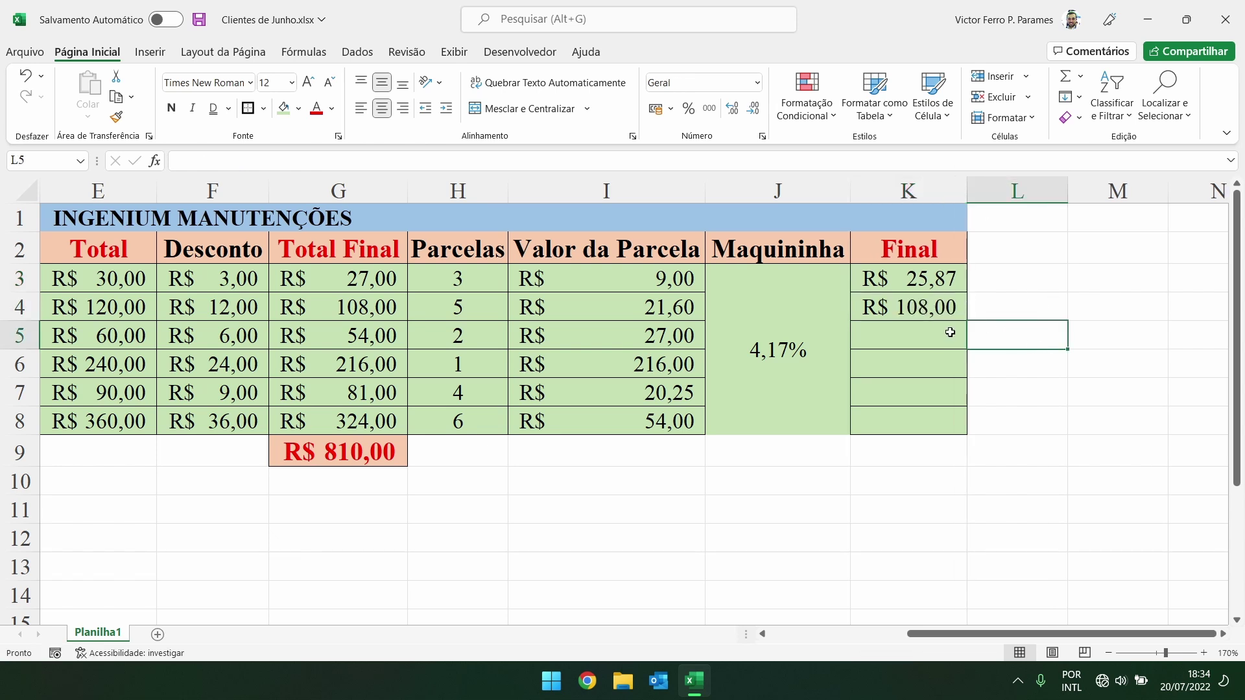
- Compare the cell references in the Final formulas of K4 and K3 with the merged Maquininha rate cell
left_click(875, 308)
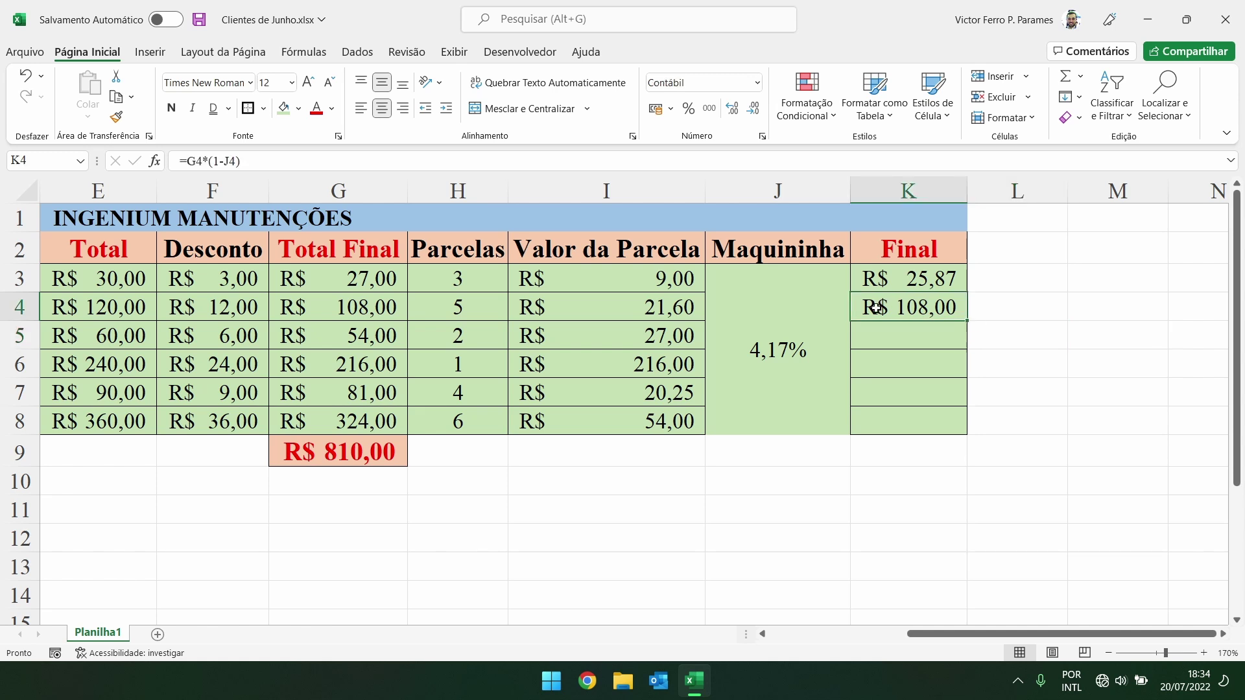
left_click(348, 307)
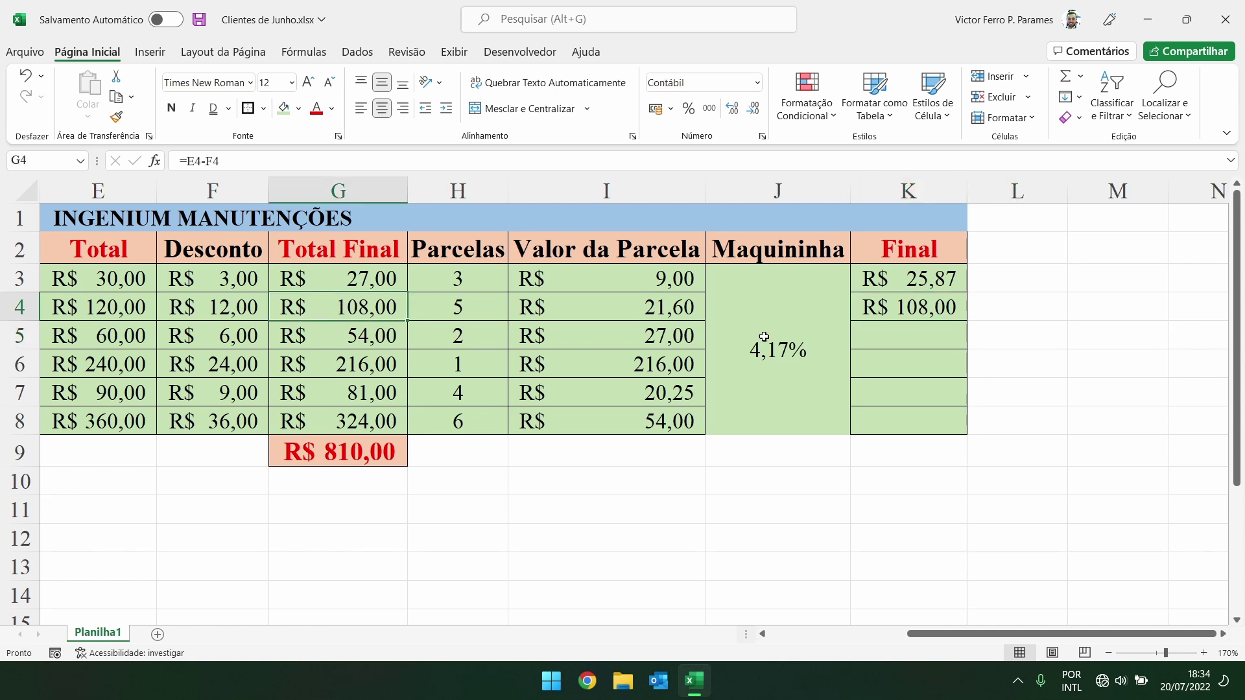
left_click(917, 307)
double_click(917, 307)
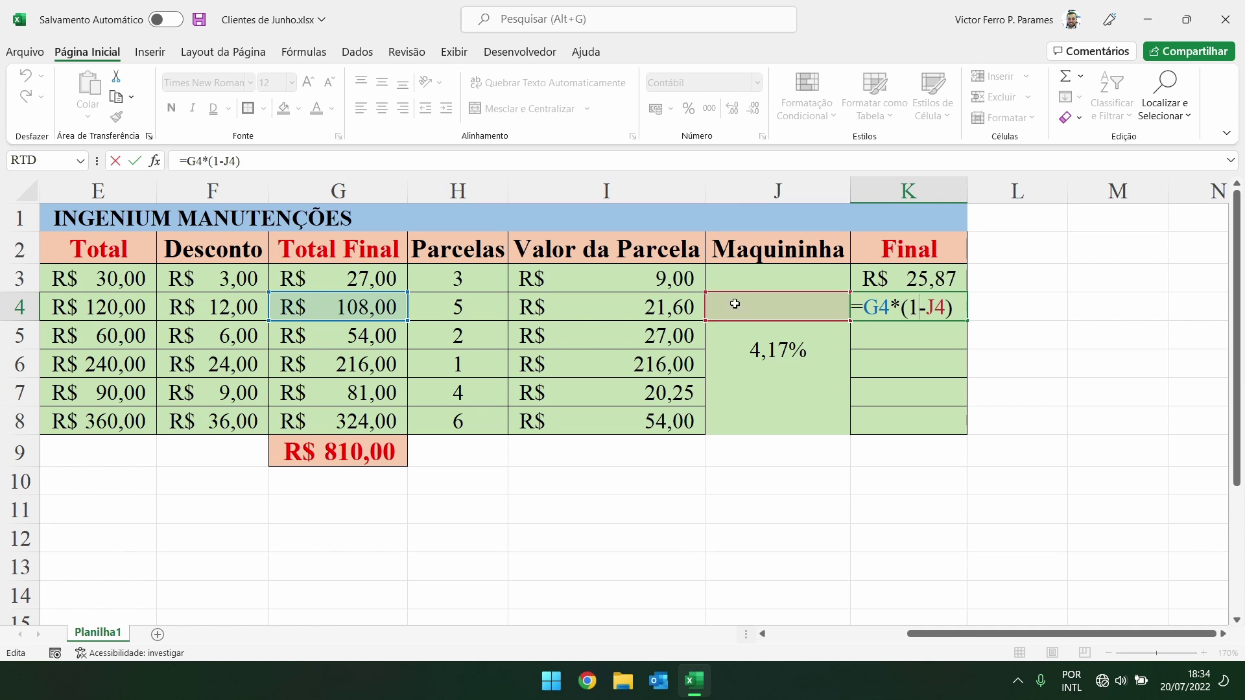
left_click(762, 366)
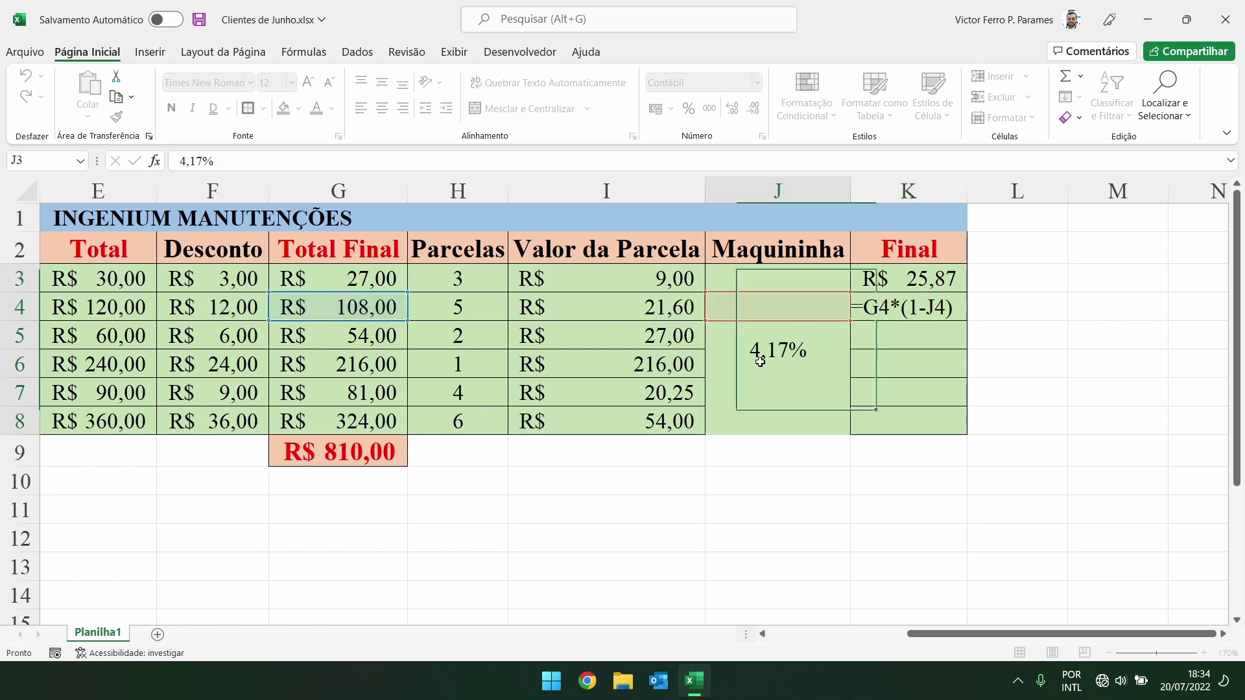
double_click(919, 309)
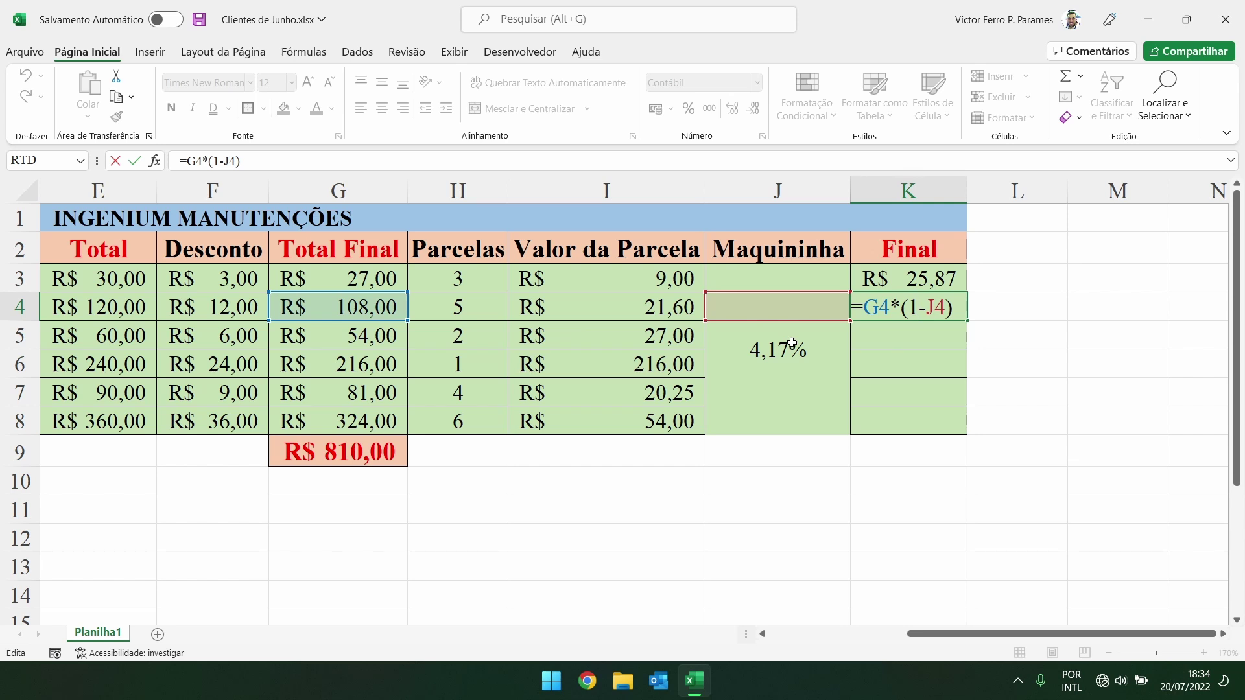
left_click(945, 279)
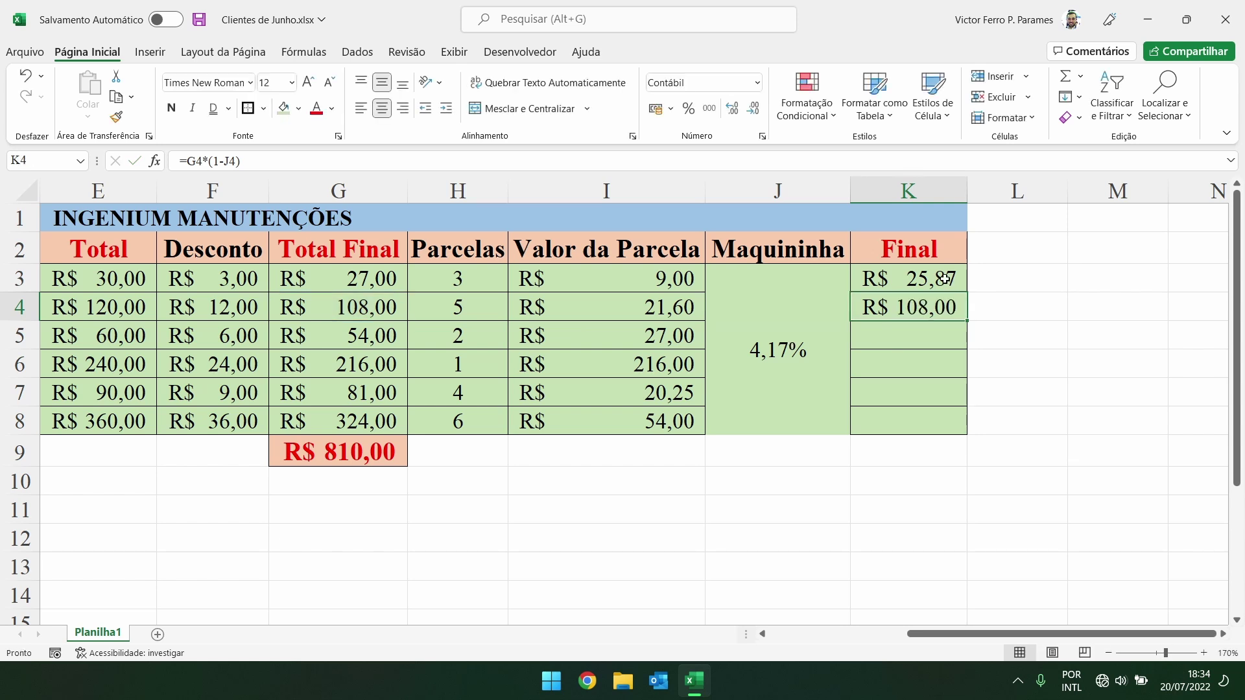
key("F2")
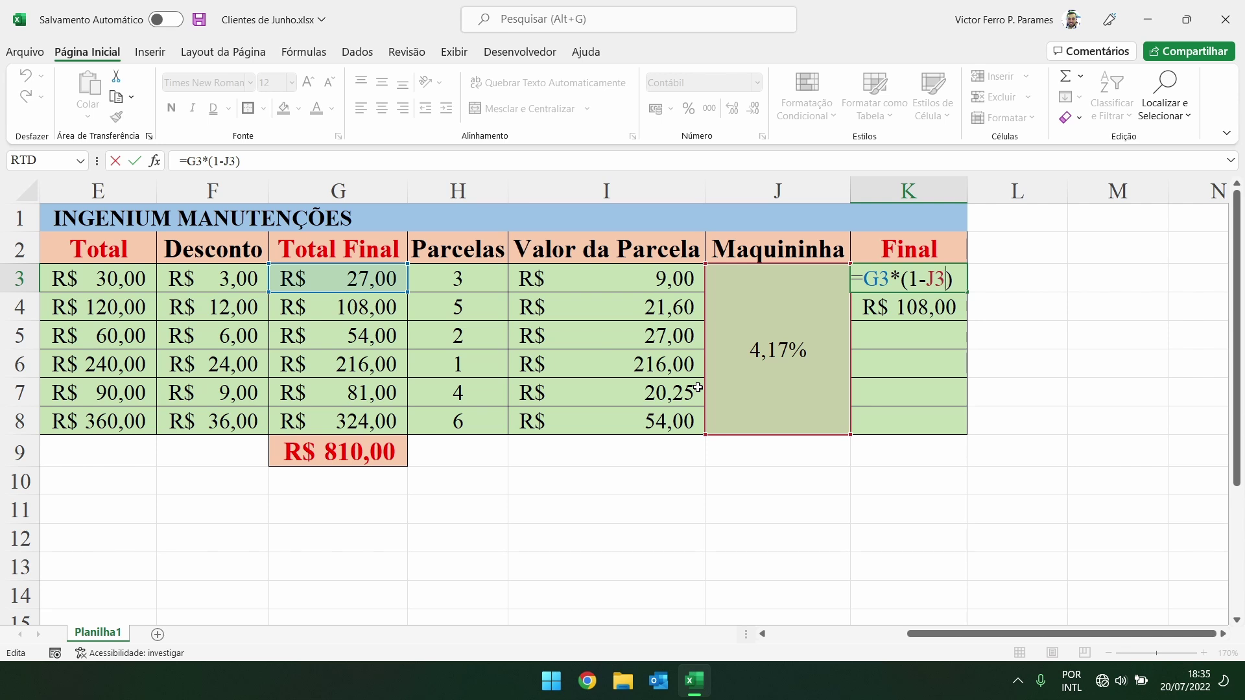
key("ctrl+Return")
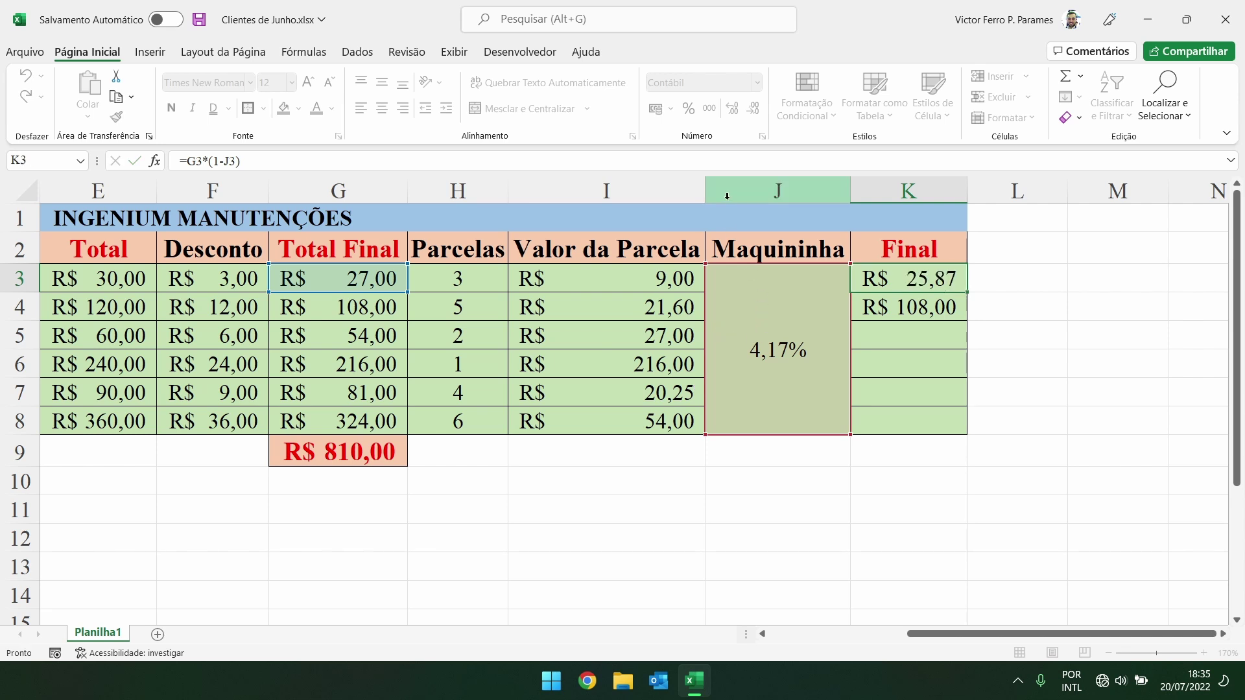
left_click(758, 214)
left_click(785, 357)
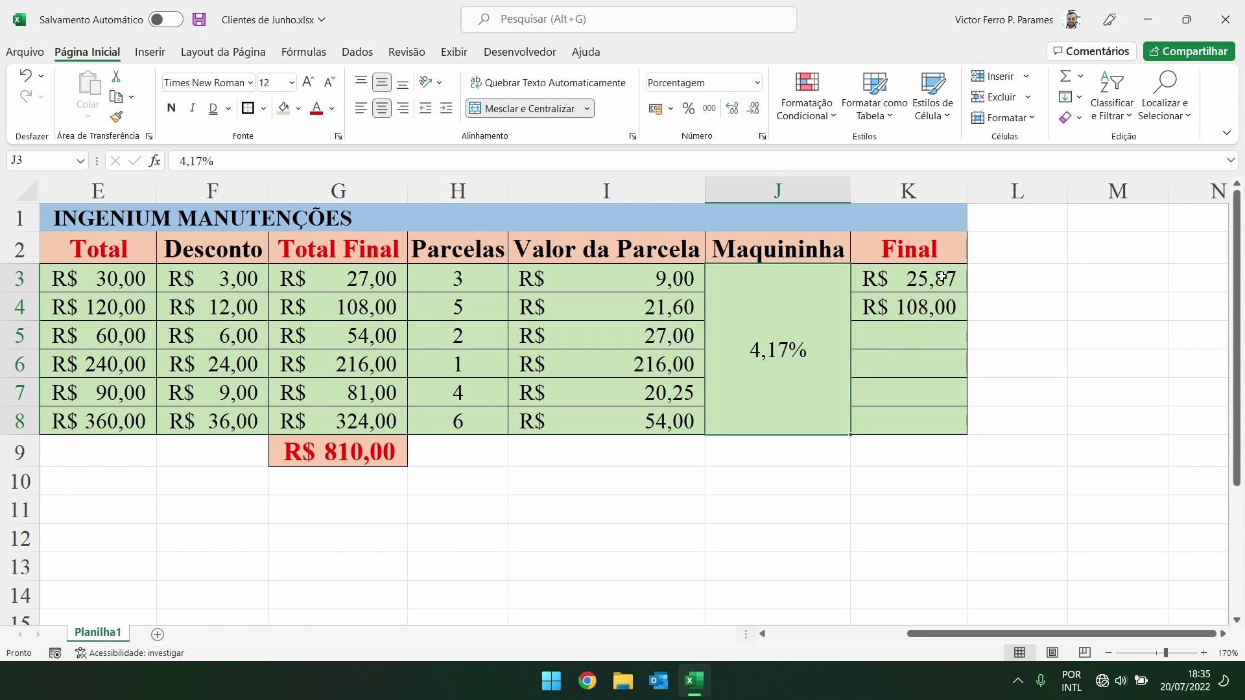
- Point the K4 formula at the merged Maquininha rate as =G4*(1-J3), and clear the cell again
double_click(940, 309)
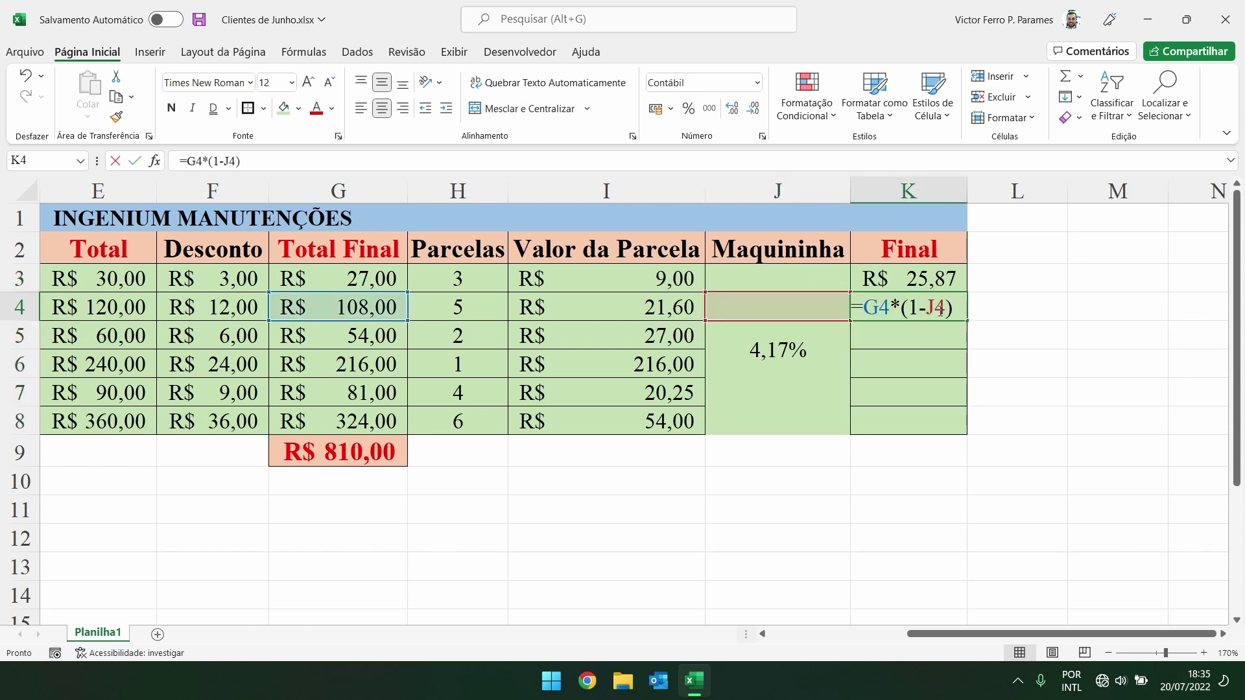
key("Delete")
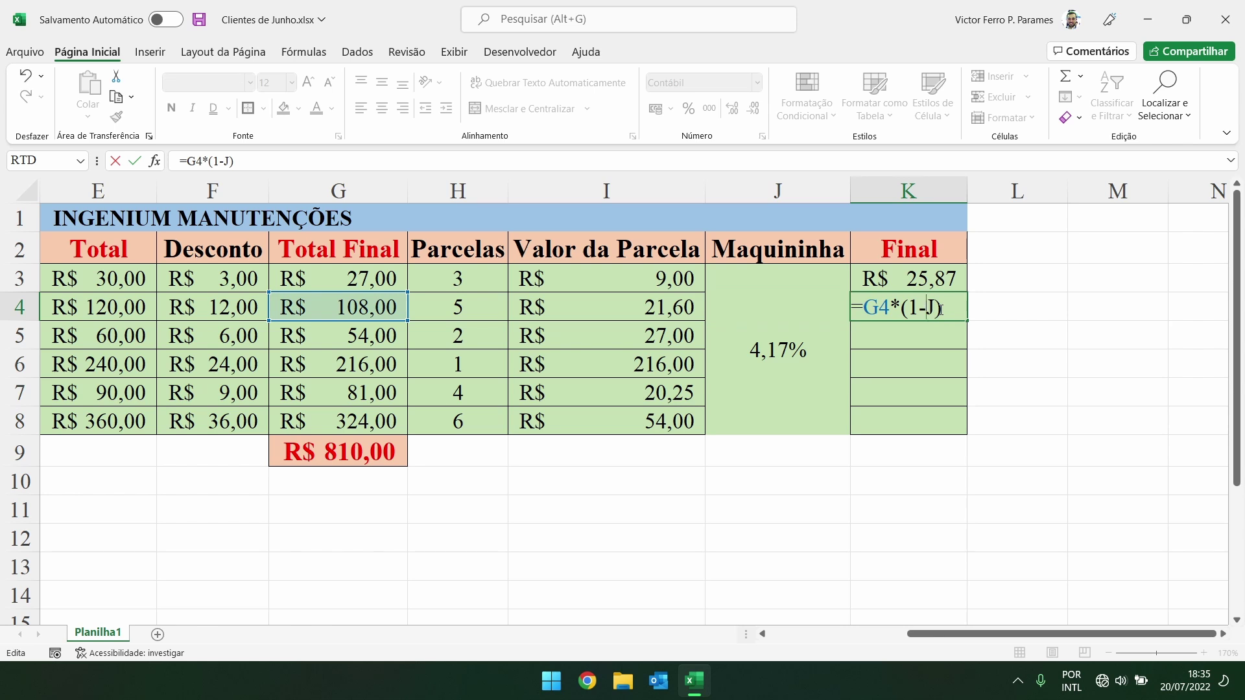
key("BackSpace")
left_click(784, 328)
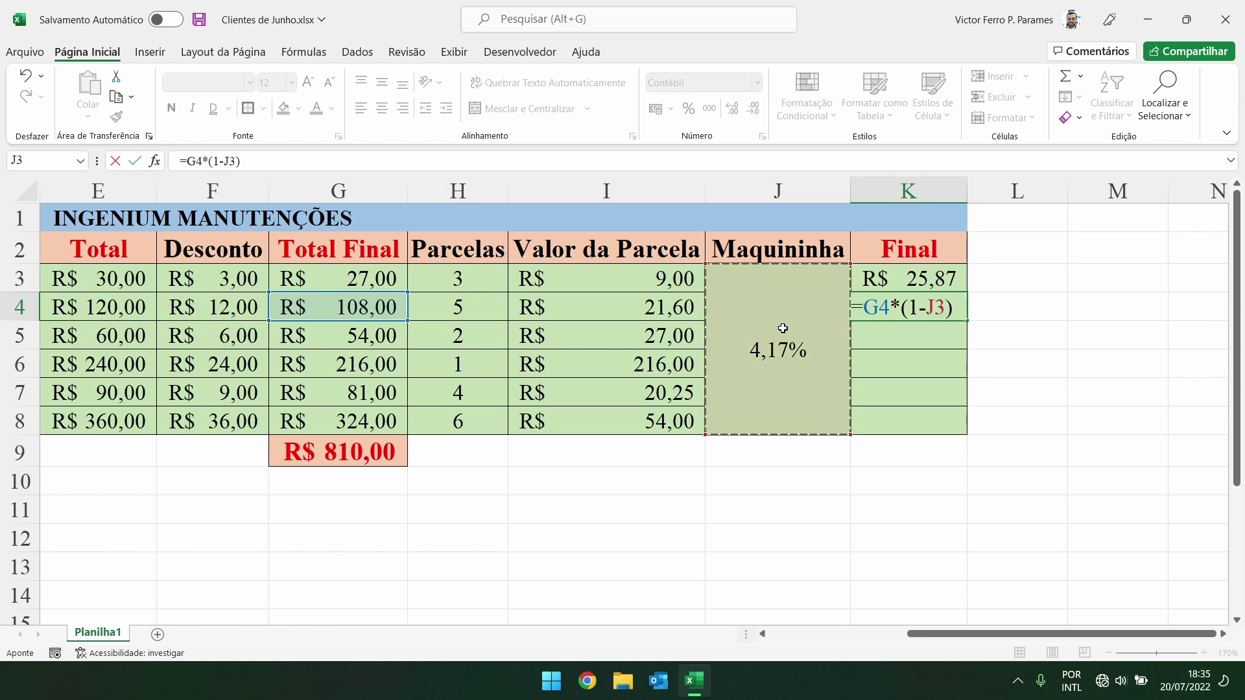
key("Return")
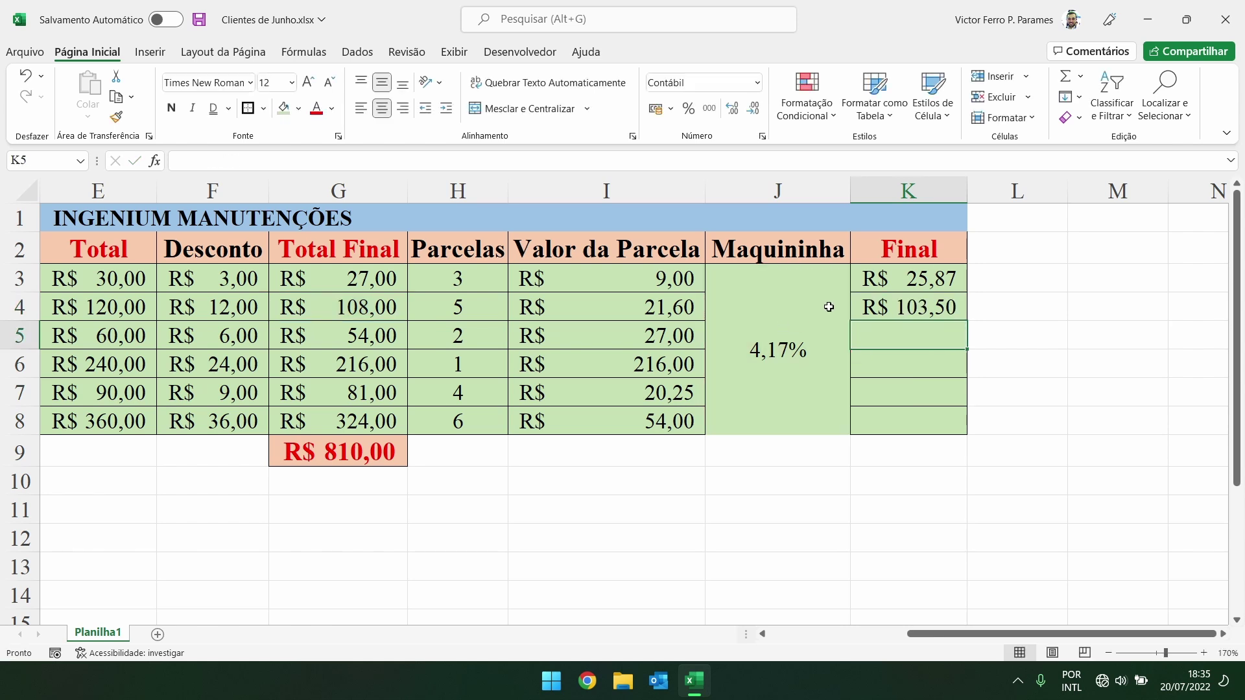
left_click(869, 302)
key("Delete")
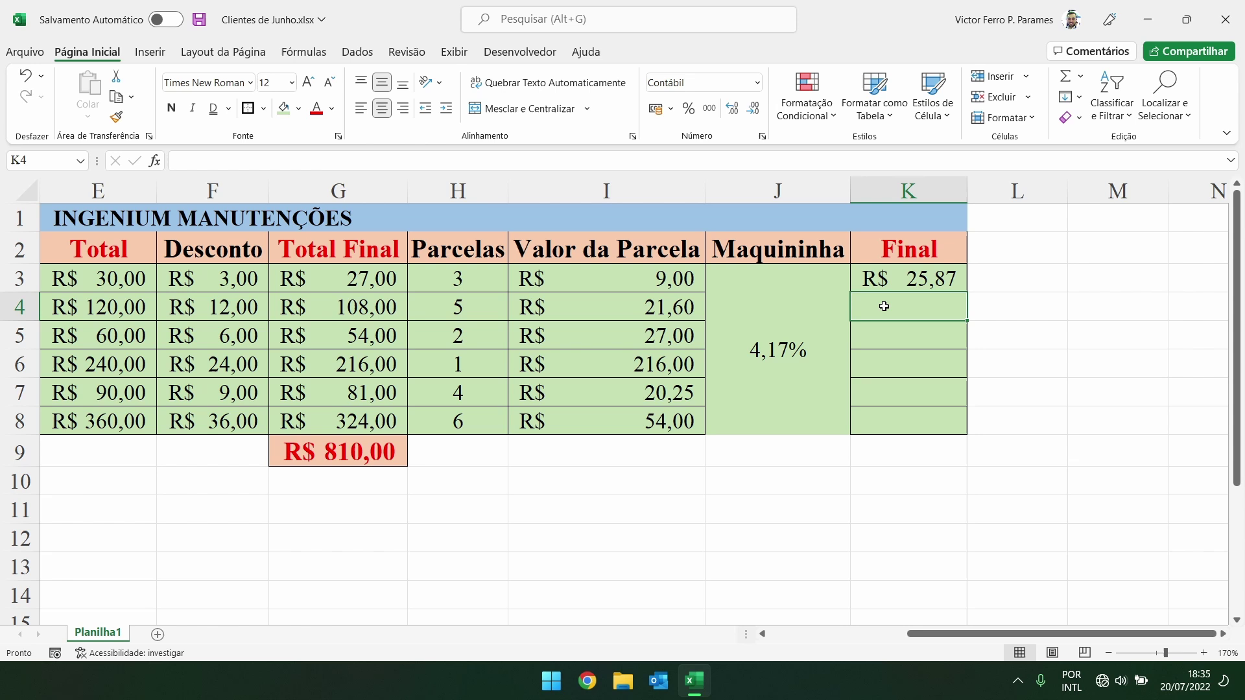
- Make the Maquininha reference absolute in the K3 formula so it reads =G3*(1-$J$3)
left_click(915, 258)
left_click(921, 278)
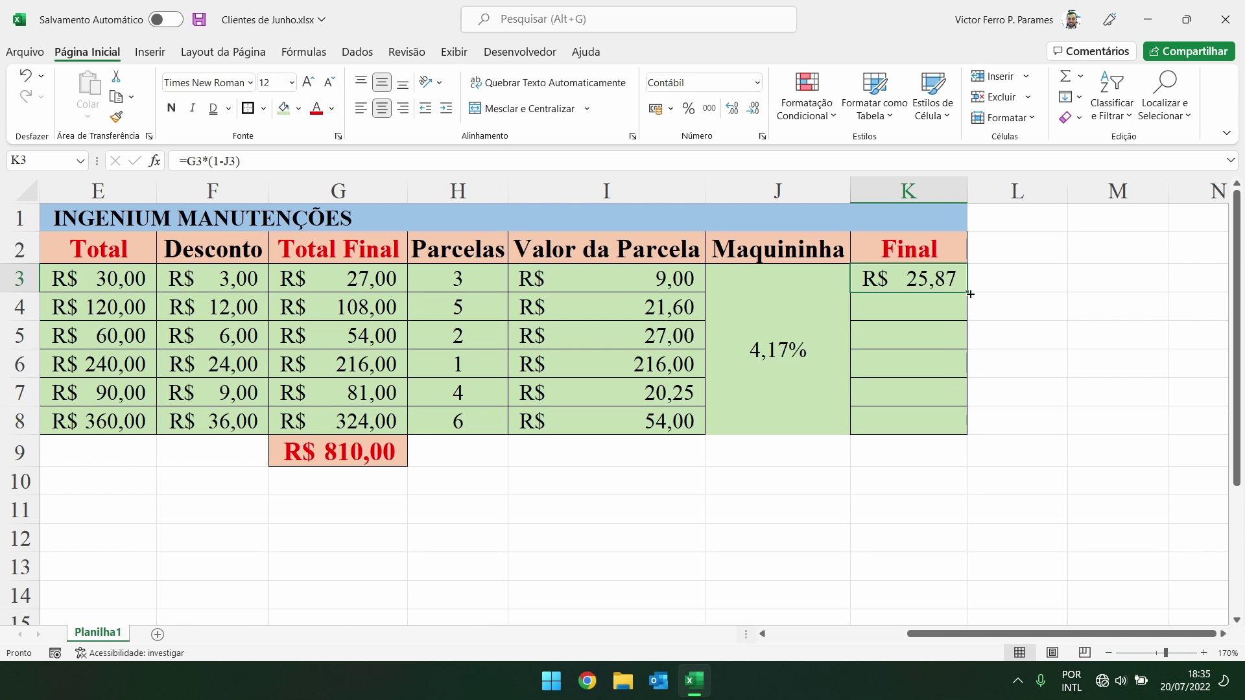
double_click(936, 278)
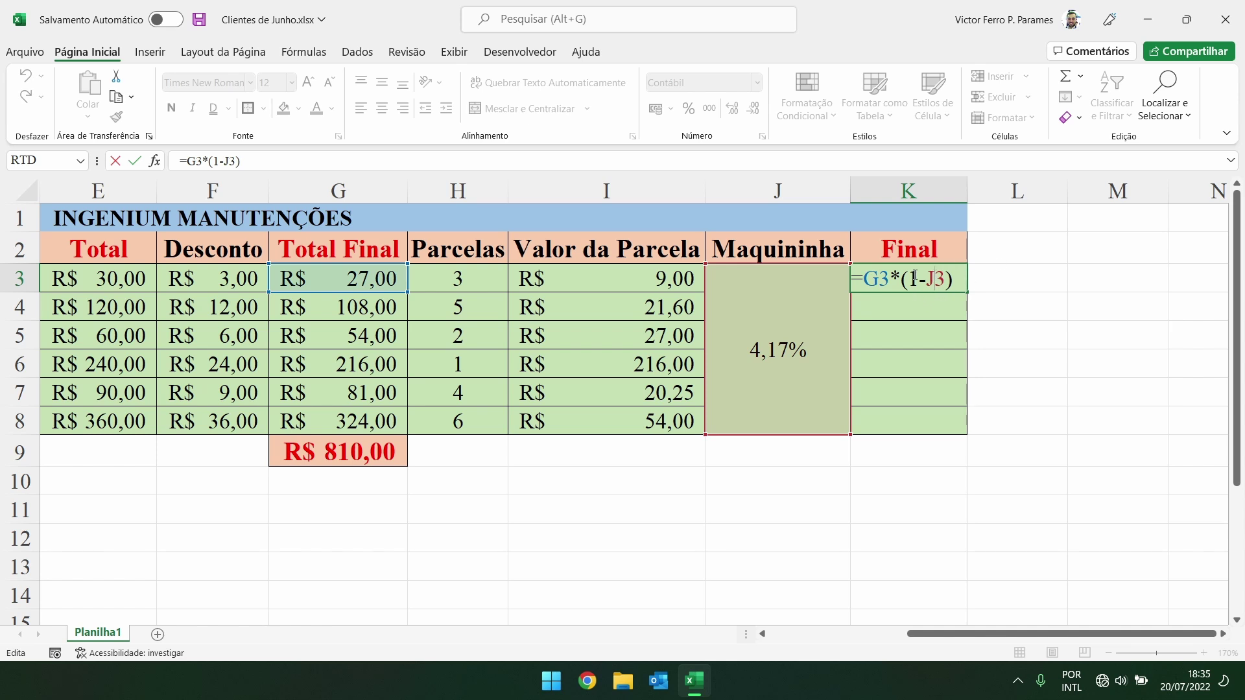
left_click_drag(925, 279, 946, 279)
key("Left")
key("F4")
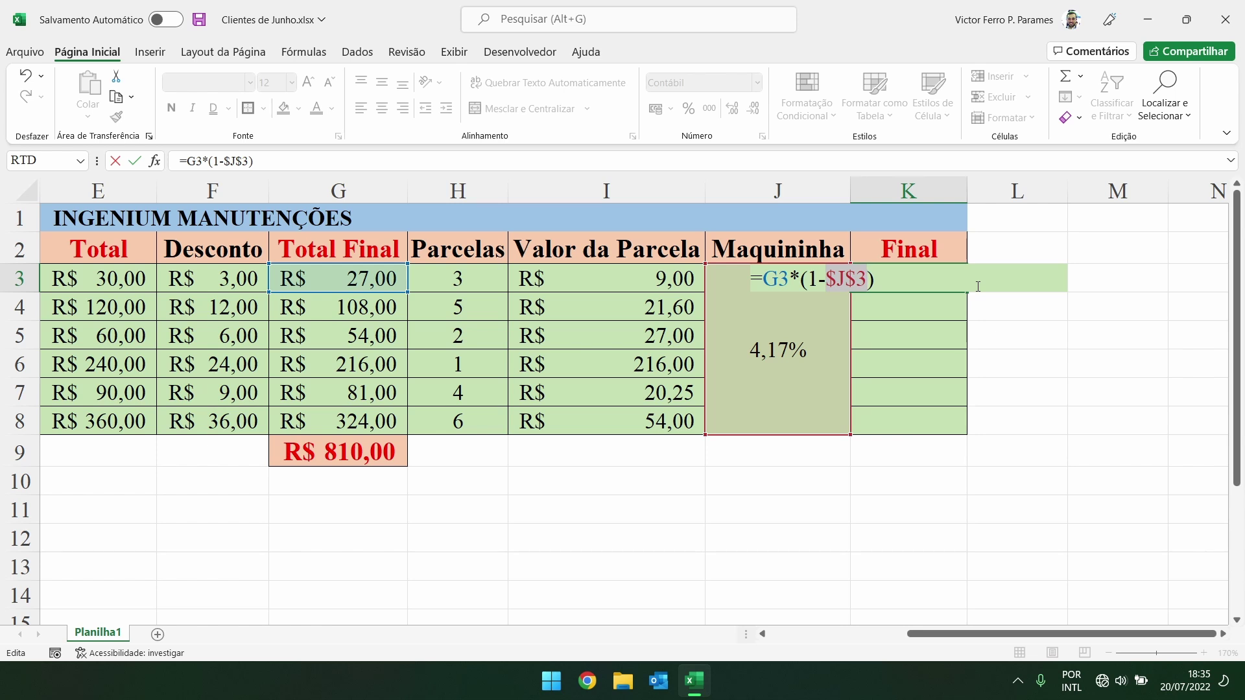
left_click(829, 279)
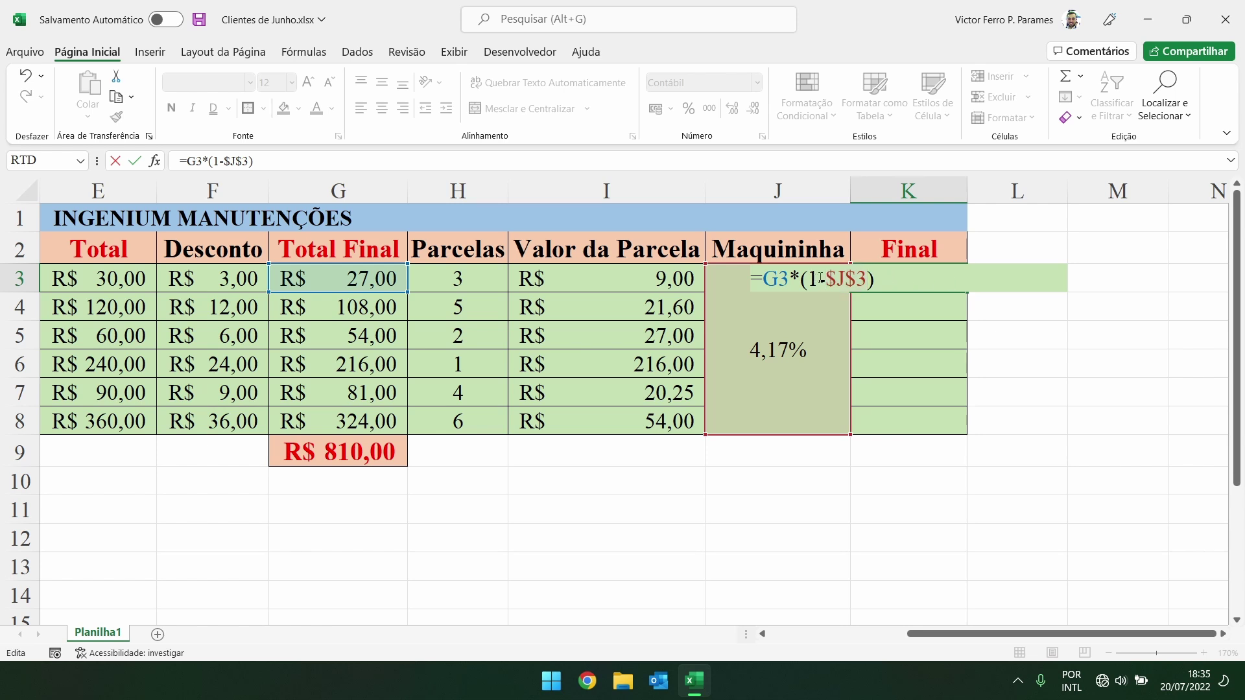
key("shift+Left")
left_click_drag(848, 278, 855, 278)
left_click_drag(826, 279, 866, 279)
key("Return")
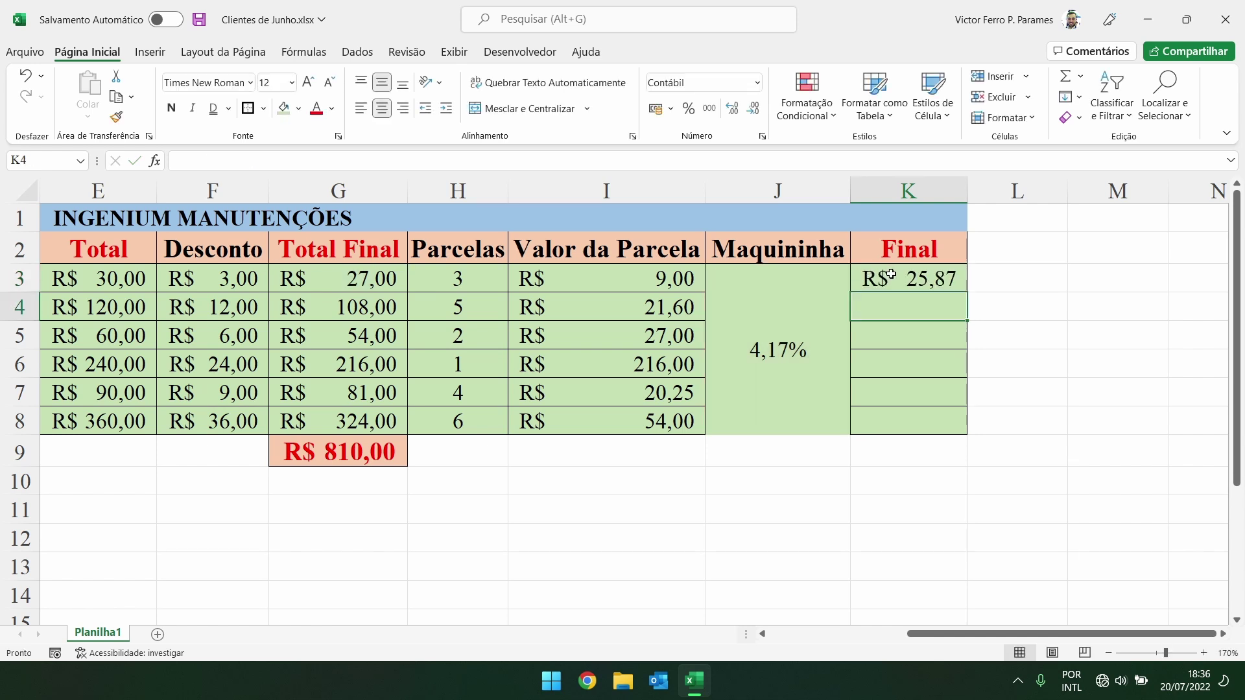
- Fill the K3 formula down to K4 and check its reference to the Maquininha rate
left_click(864, 277)
left_click_drag(965, 293, 965, 318)
double_click(937, 305)
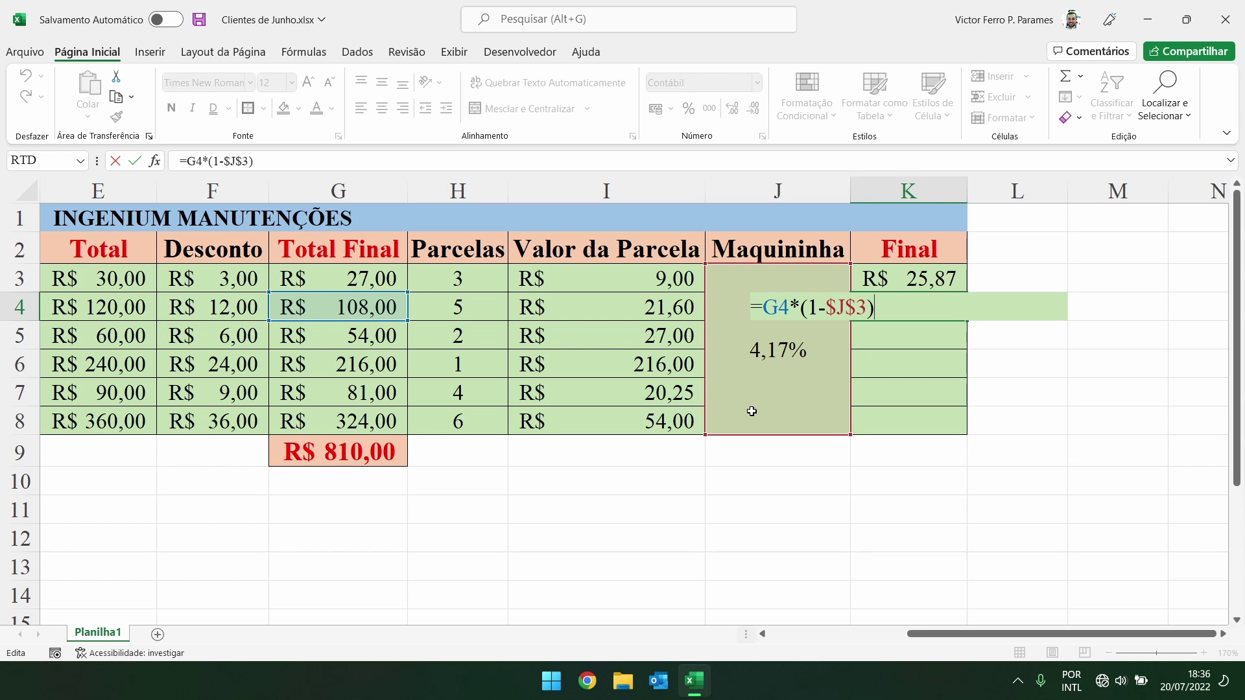
key("ctrl+Return")
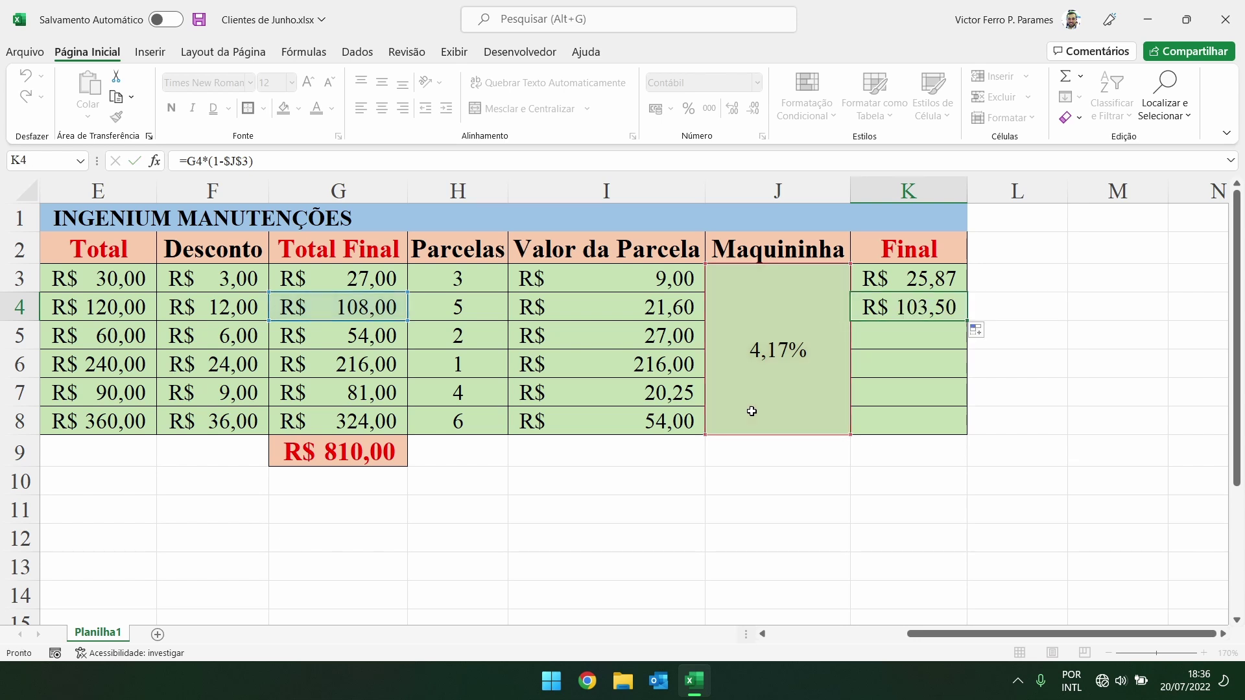
- Lock only the row in the K4 formula as =G4*(1-J$3), fill it down to K5 and check the copied reference
double_click(938, 306)
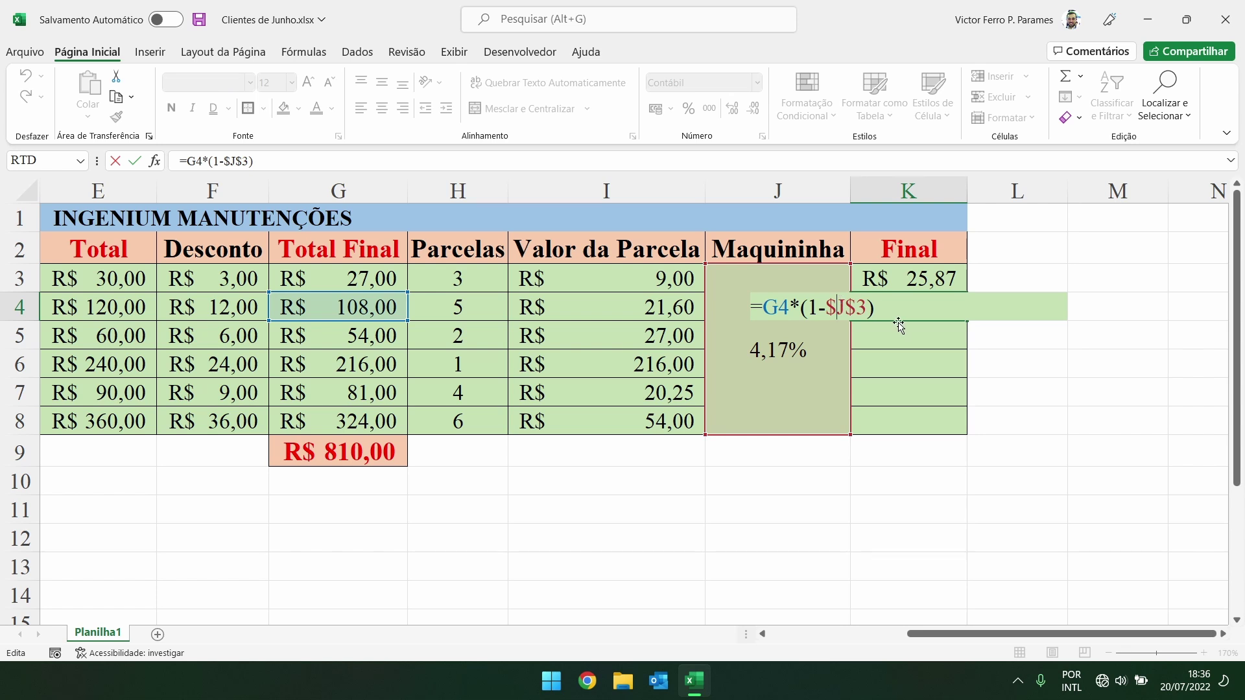
key("BackSpace")
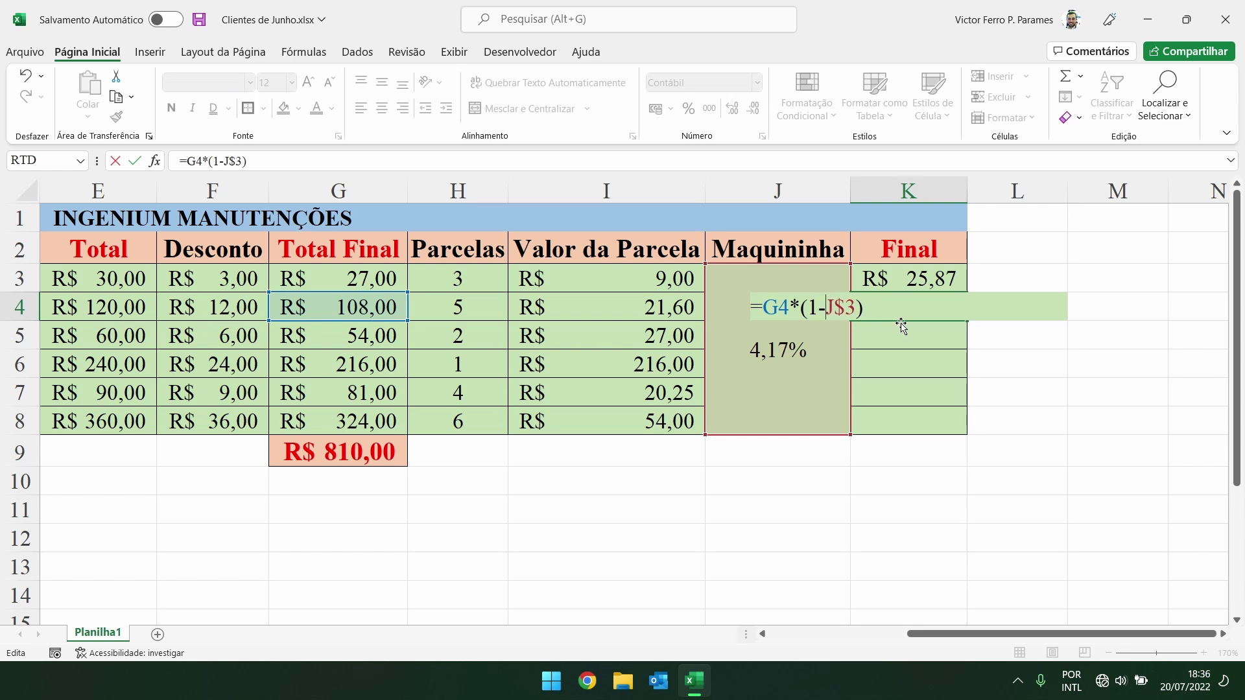
key("ctrl+Return")
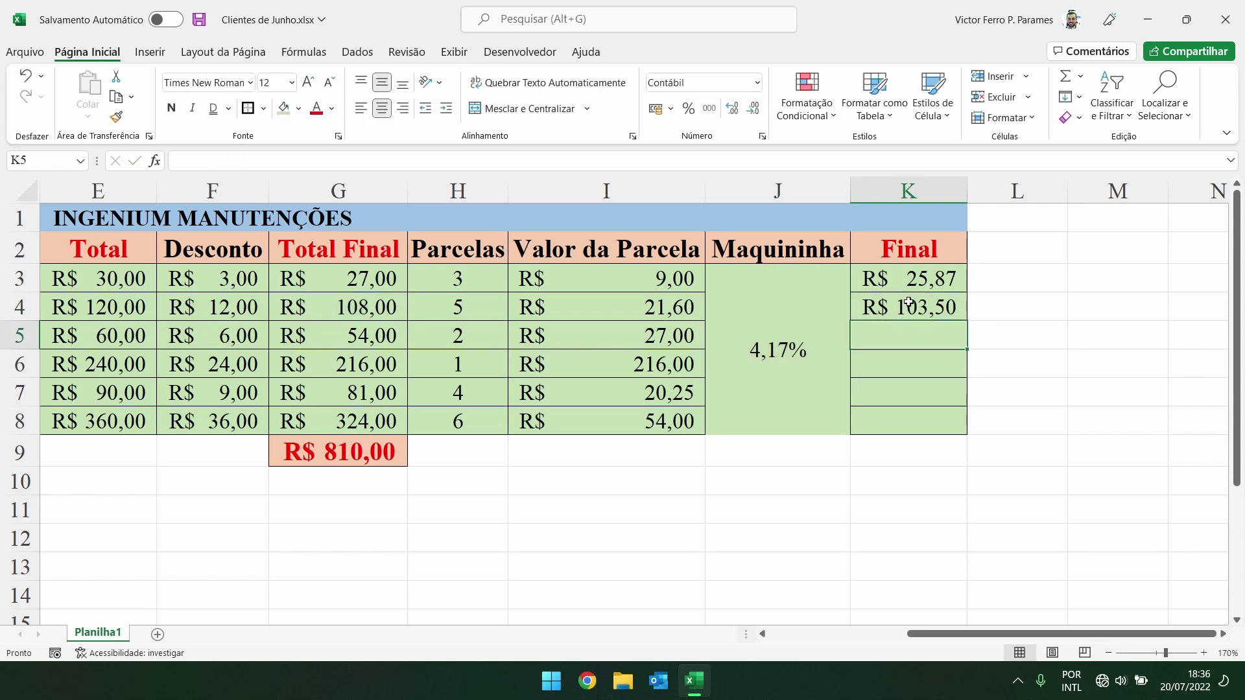
left_click_drag(965, 321, 963, 345)
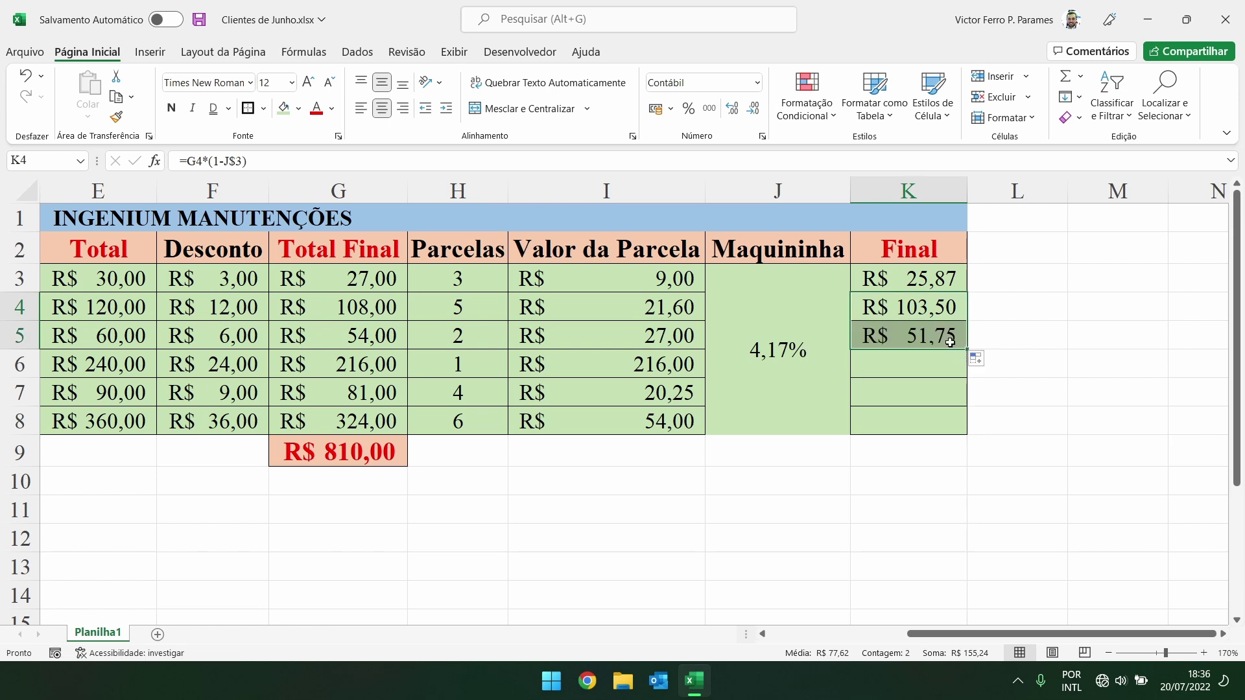
left_click(753, 166)
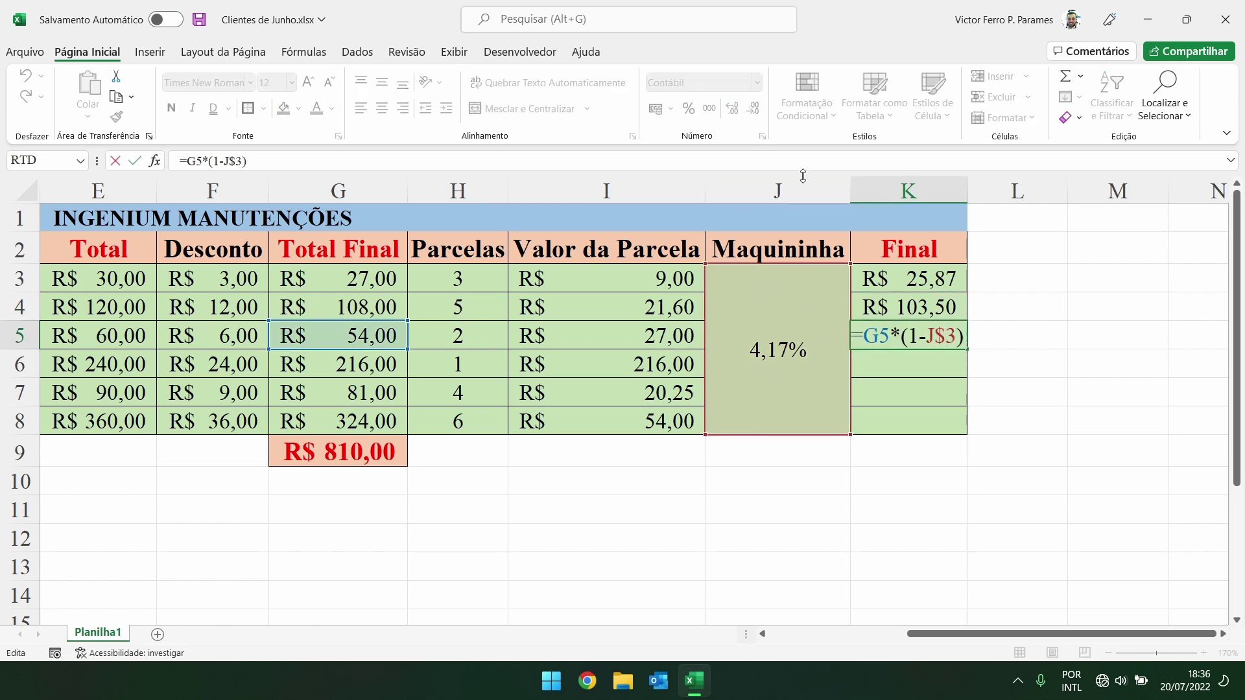
key("Escape")
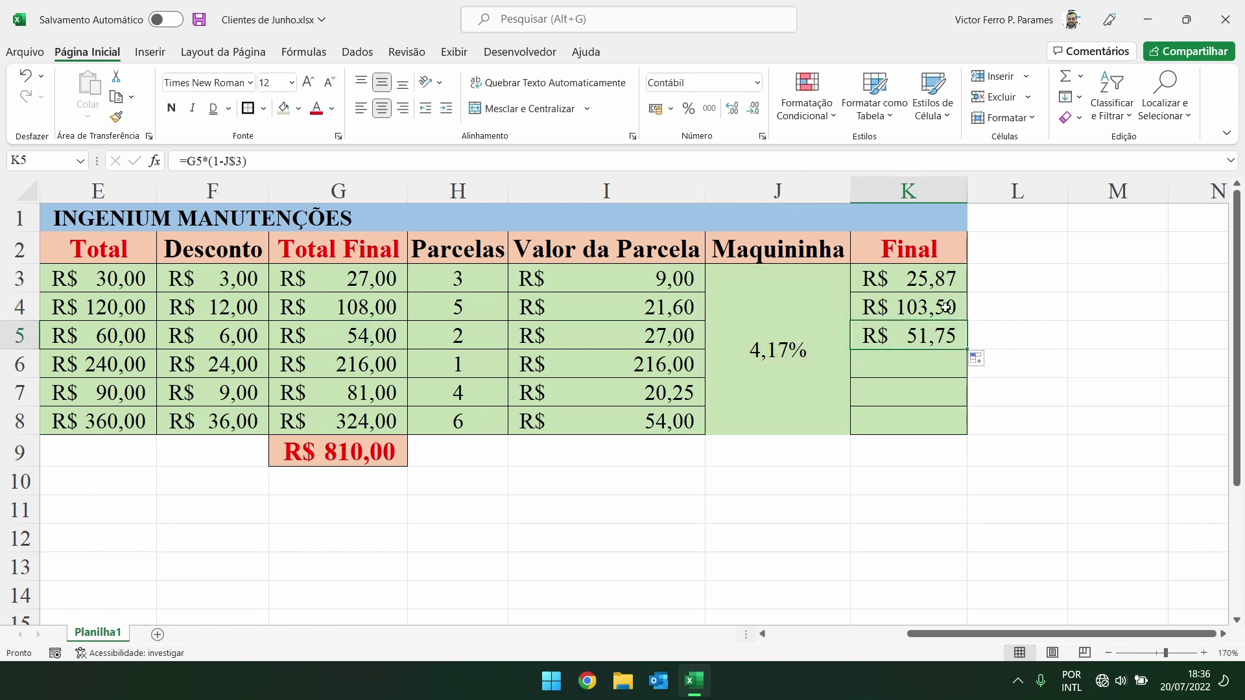
- Fill the row-locked formula from K4 across to L4 and check how its rate reference shifts
left_click(962, 311)
left_click_drag(970, 320, 1028, 310)
double_click(1016, 308)
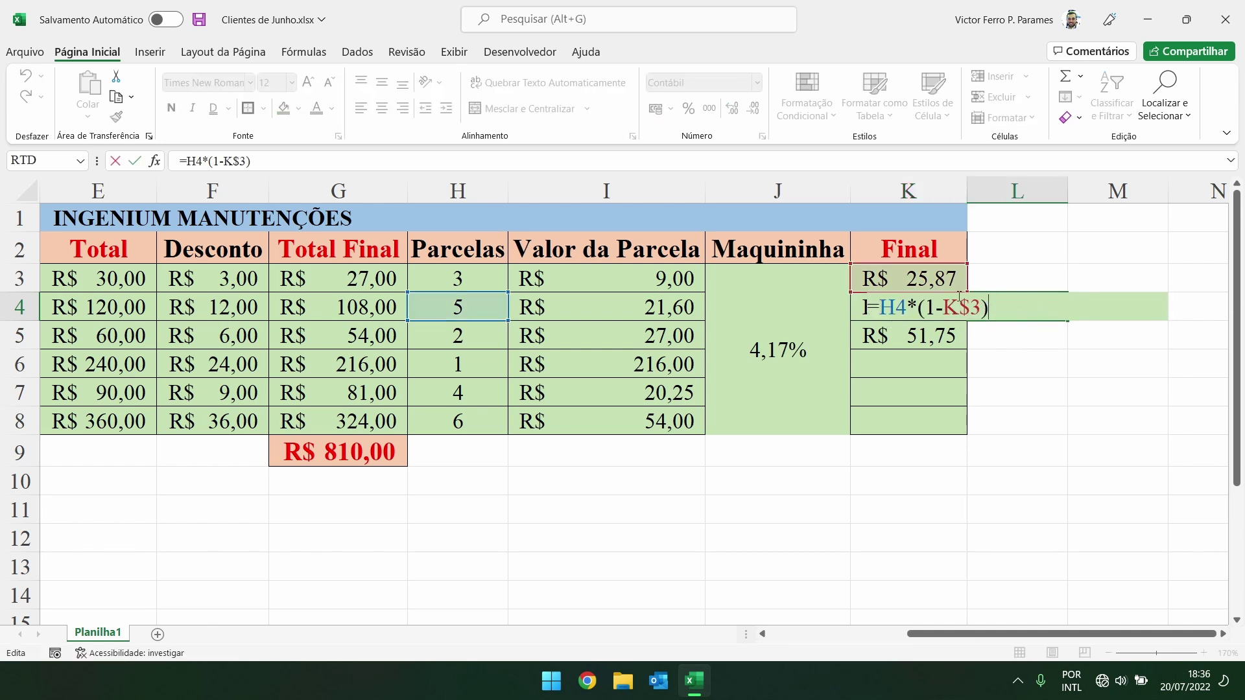
left_click_drag(945, 300, 956, 302)
key("Escape")
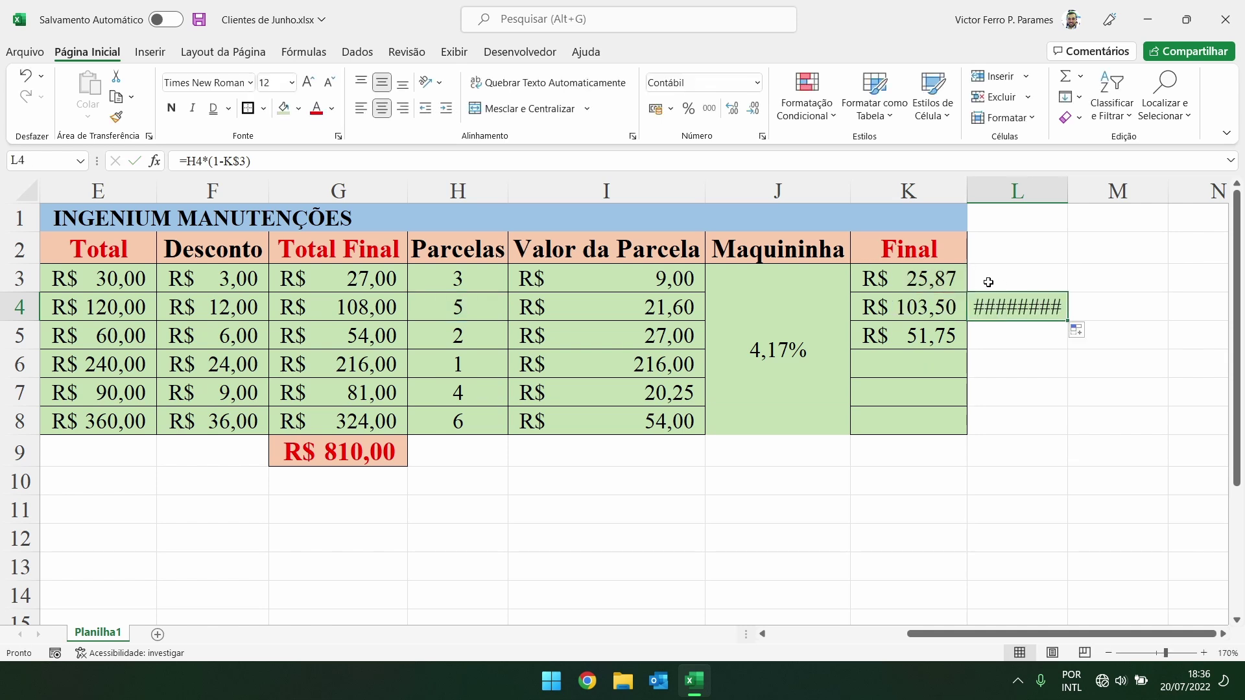
- Fill the absolute-reference formula from K3 across to L3 and check its rate reference
left_click(949, 282)
left_click_drag(969, 290, 1062, 295)
double_click(1039, 277)
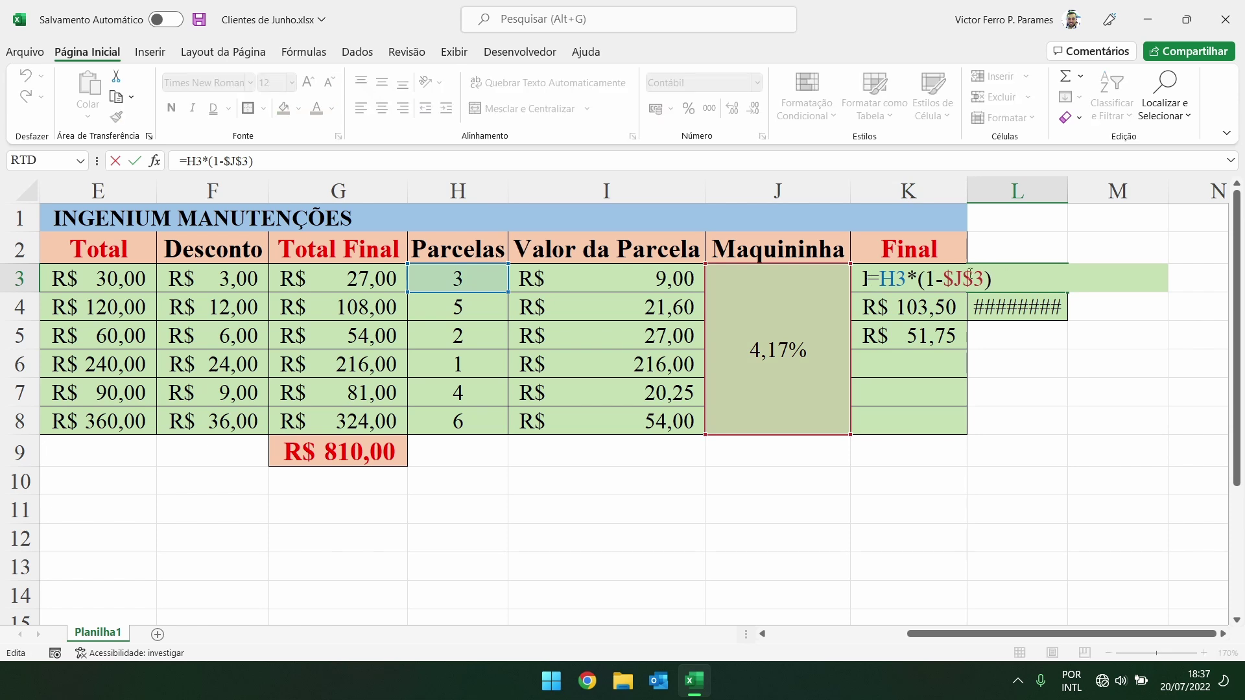
mouse_move(941, 275)
left_mouse_down()
mouse_move(980, 275)
mouse_move(960, 274)
left_mouse_up()
left_click(972, 278)
key("Return")
- Recheck the formula in L4, clear the test formulas in L3 and L4, and delete column L
double_click(1001, 309)
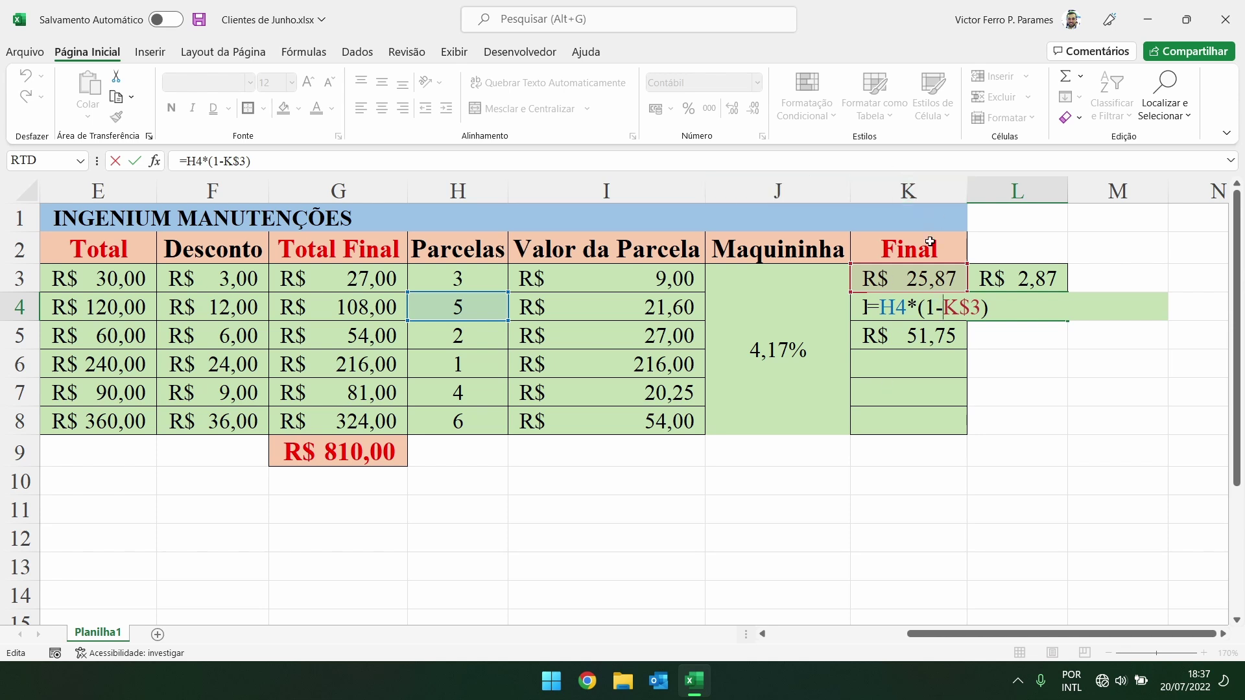
key("ctrl+Return")
left_click(999, 283)
key("Delete")
left_click(1004, 299)
key("Delete")
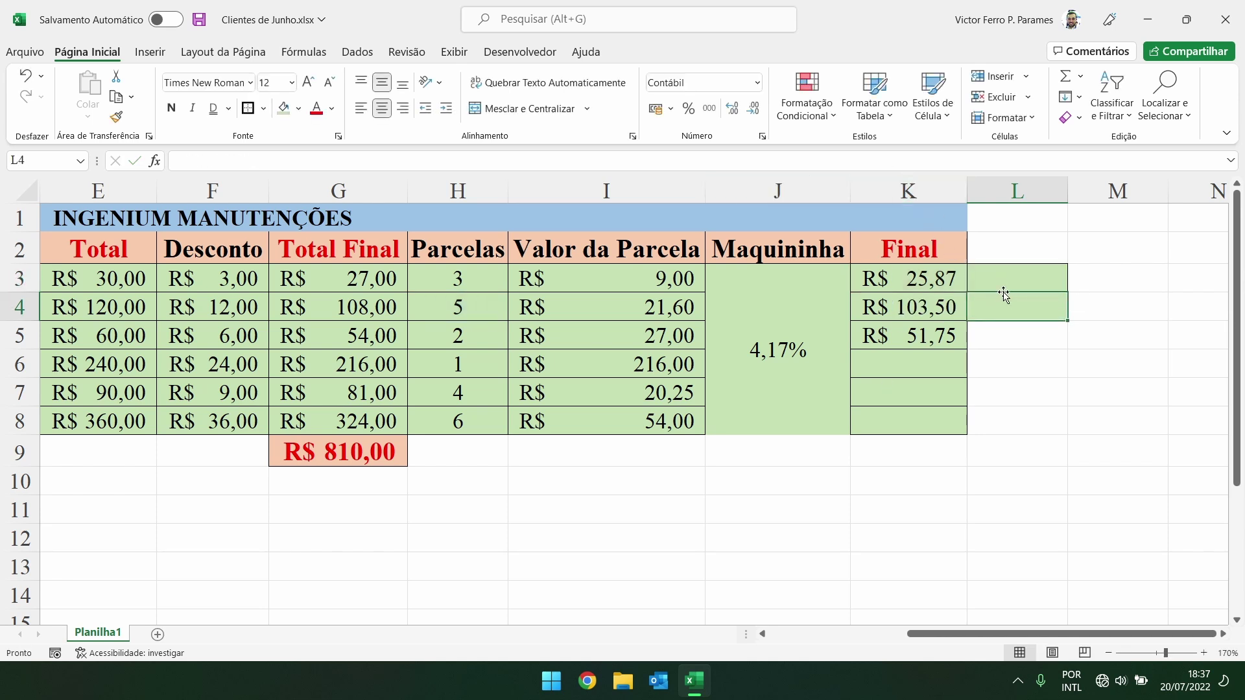
right_click(1031, 190)
left_click(1072, 352)
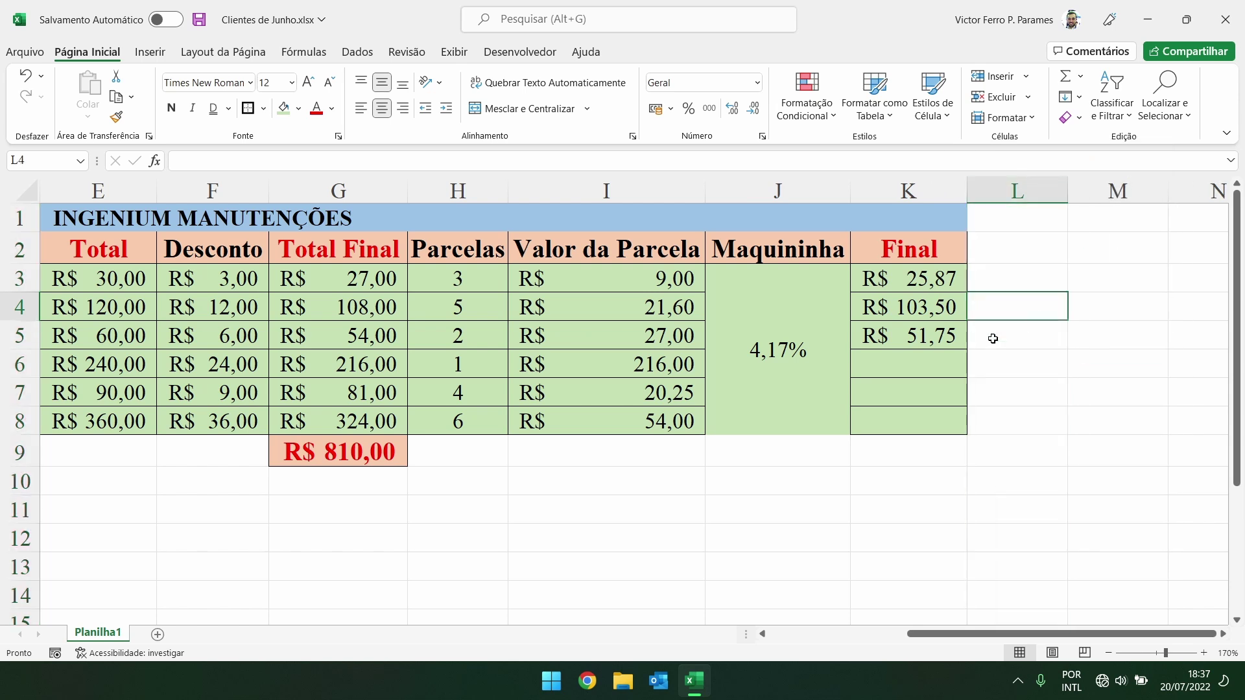
- Compare the references in K4 and K3, and fill the absolute-reference formula from K3 down to K5
left_click(937, 338)
left_click(953, 310)
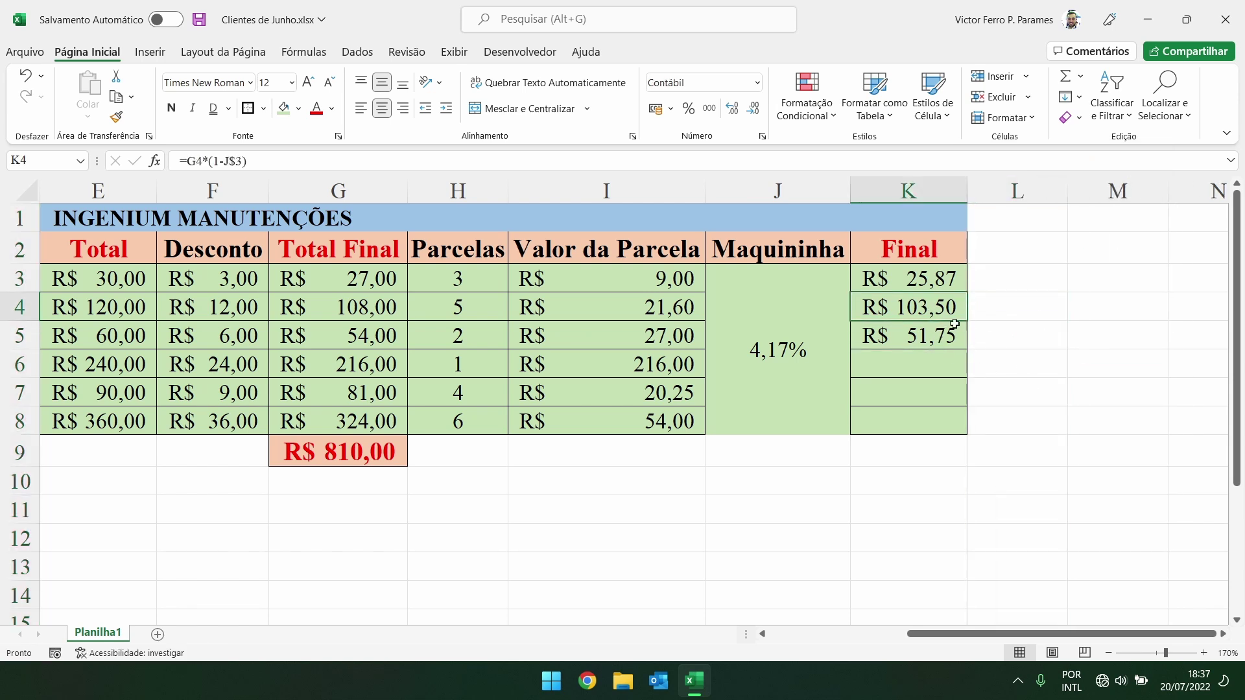
double_click(947, 275)
key("Escape")
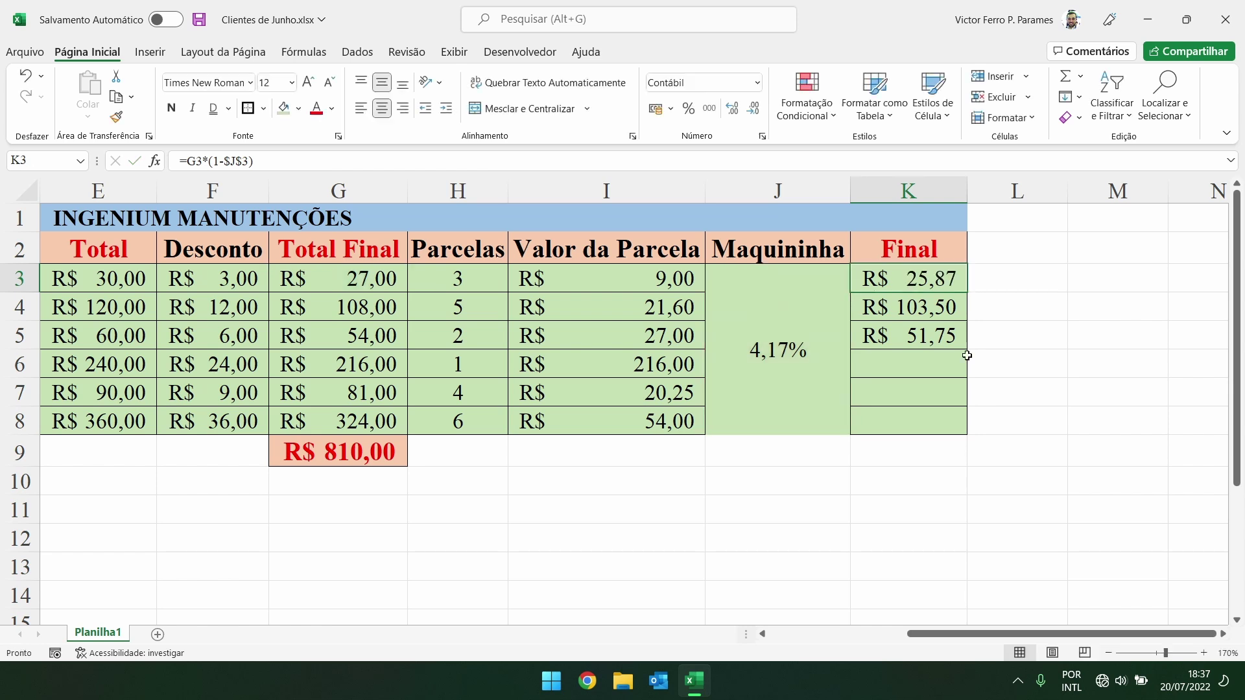
left_click(958, 258)
double_click(942, 286)
key("Escape")
left_click_drag(967, 293, 966, 350)
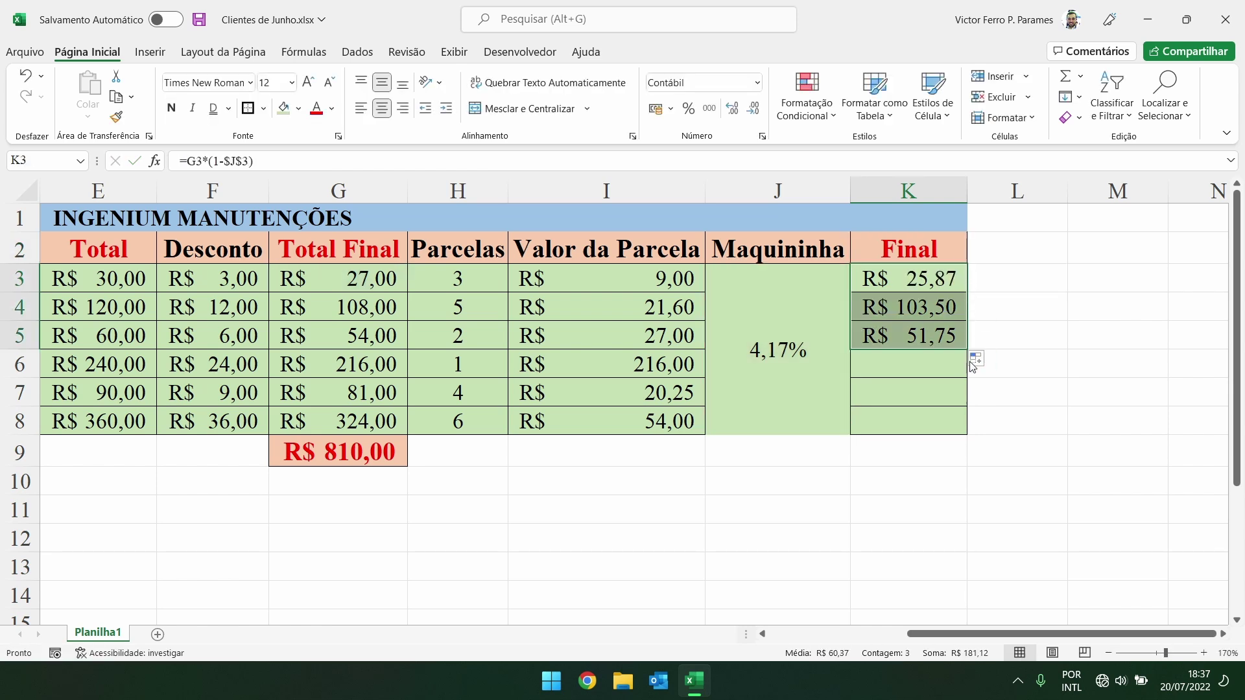
- Fill the Final formula from K5 down to K8 to complete the column
left_click(1029, 335)
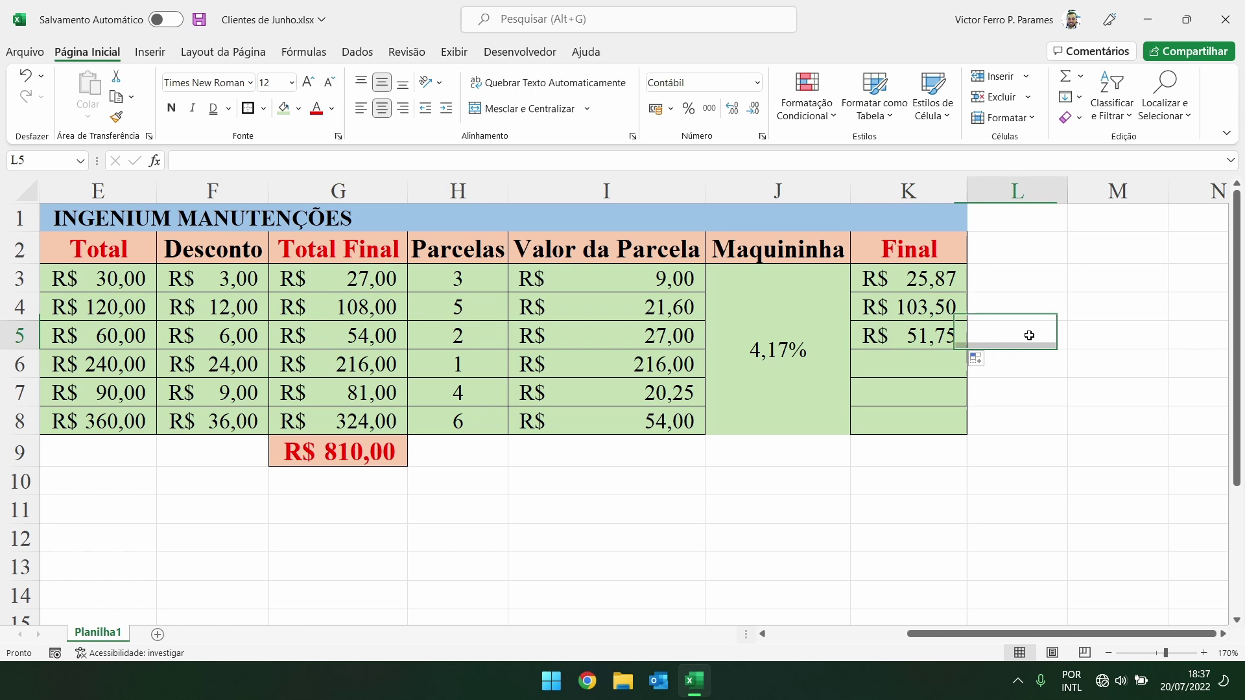
left_click(959, 343)
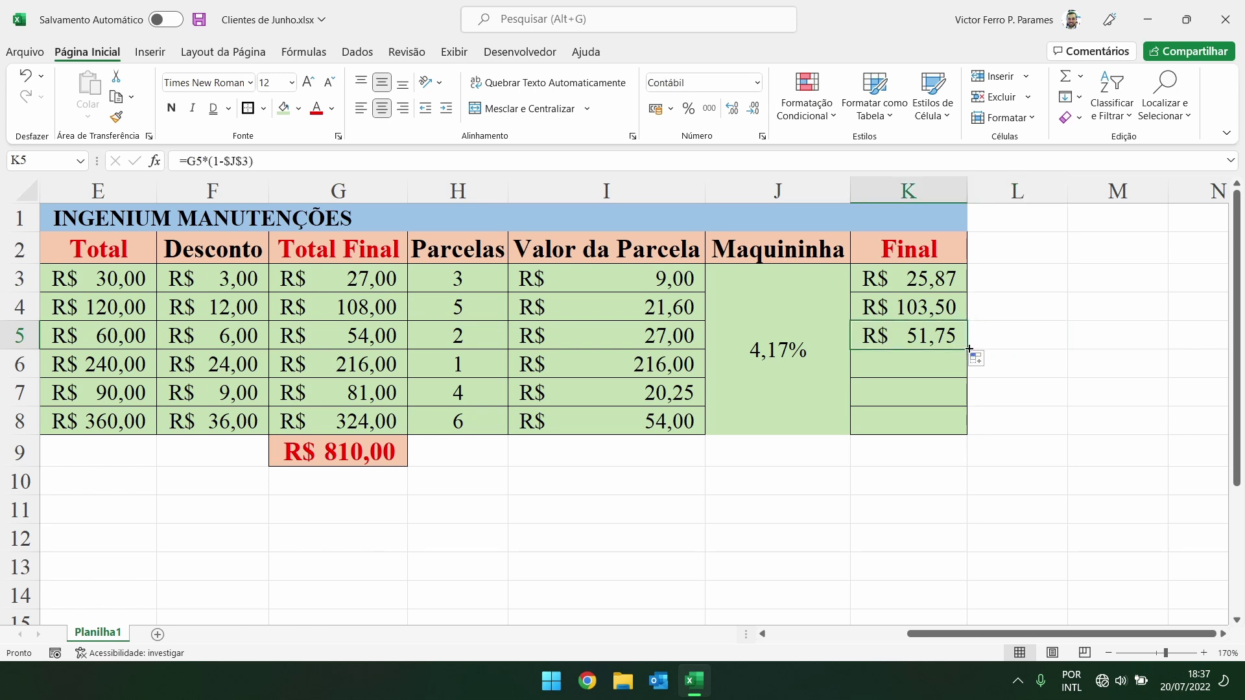
left_click_drag(968, 349, 969, 428)
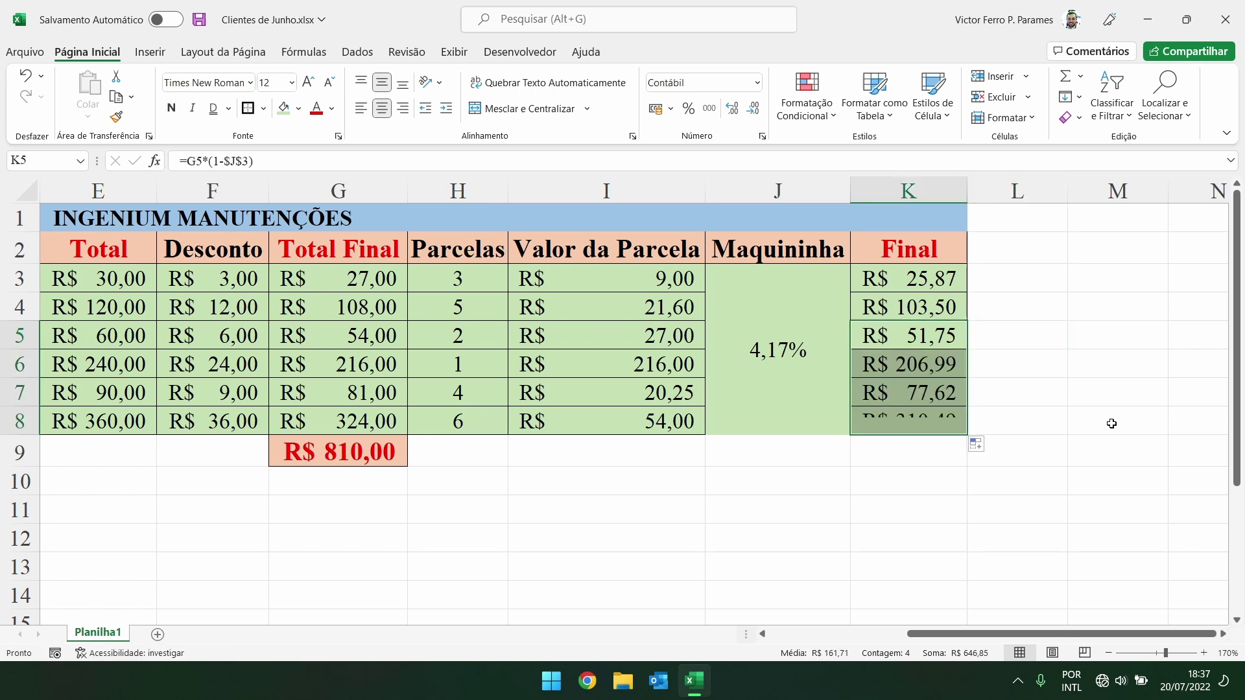
left_click(1052, 409)
left_click(1047, 340)
left_click(1094, 296)
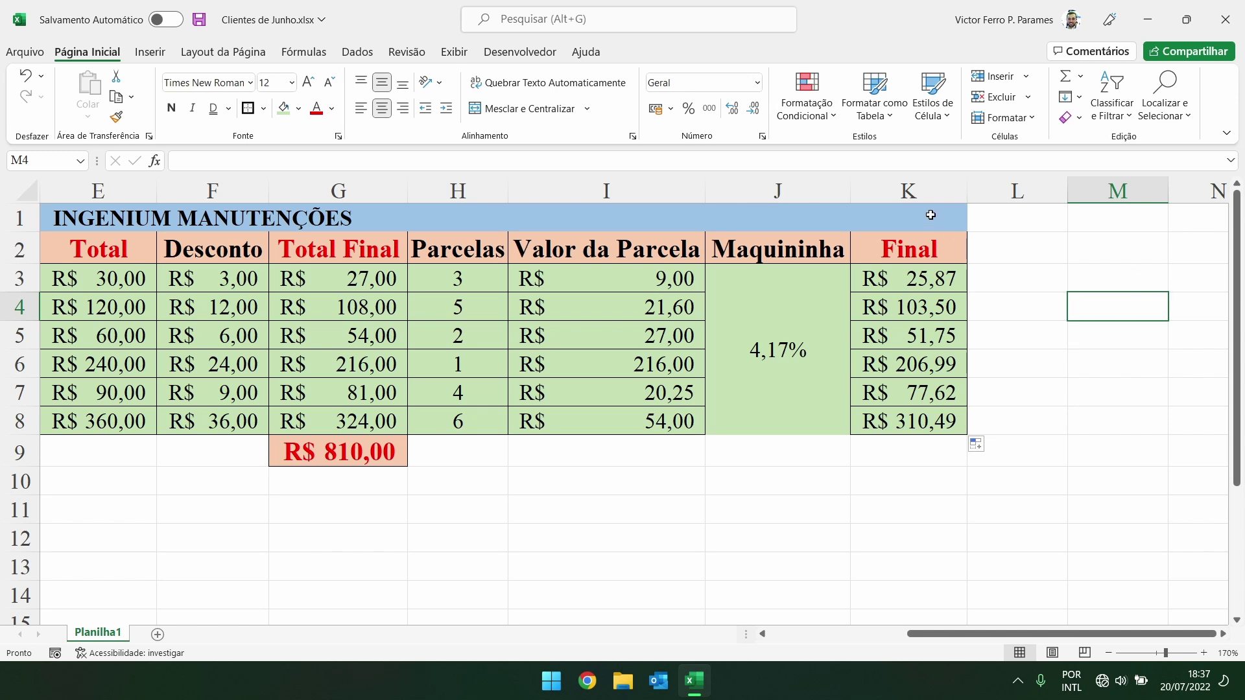
- Review the Final values in K3:K8 and compare them with the Total Final values in column G
left_click(931, 215)
left_click_drag(934, 418, 914, 281)
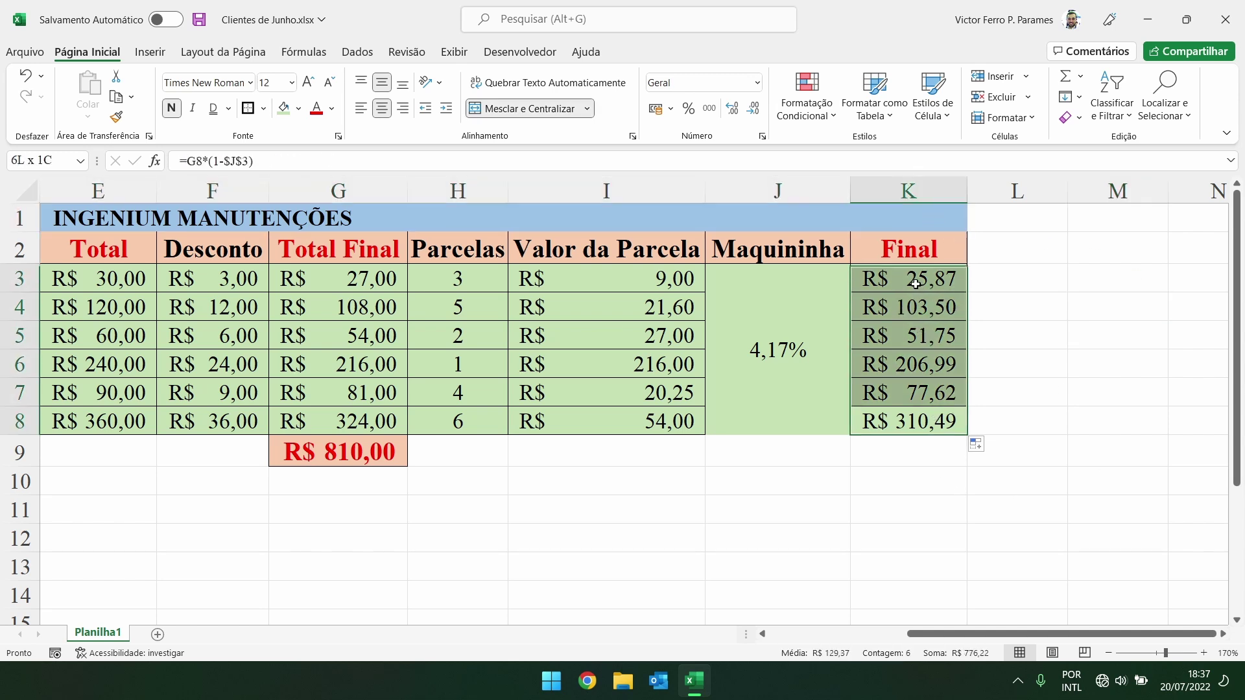
left_click(914, 280)
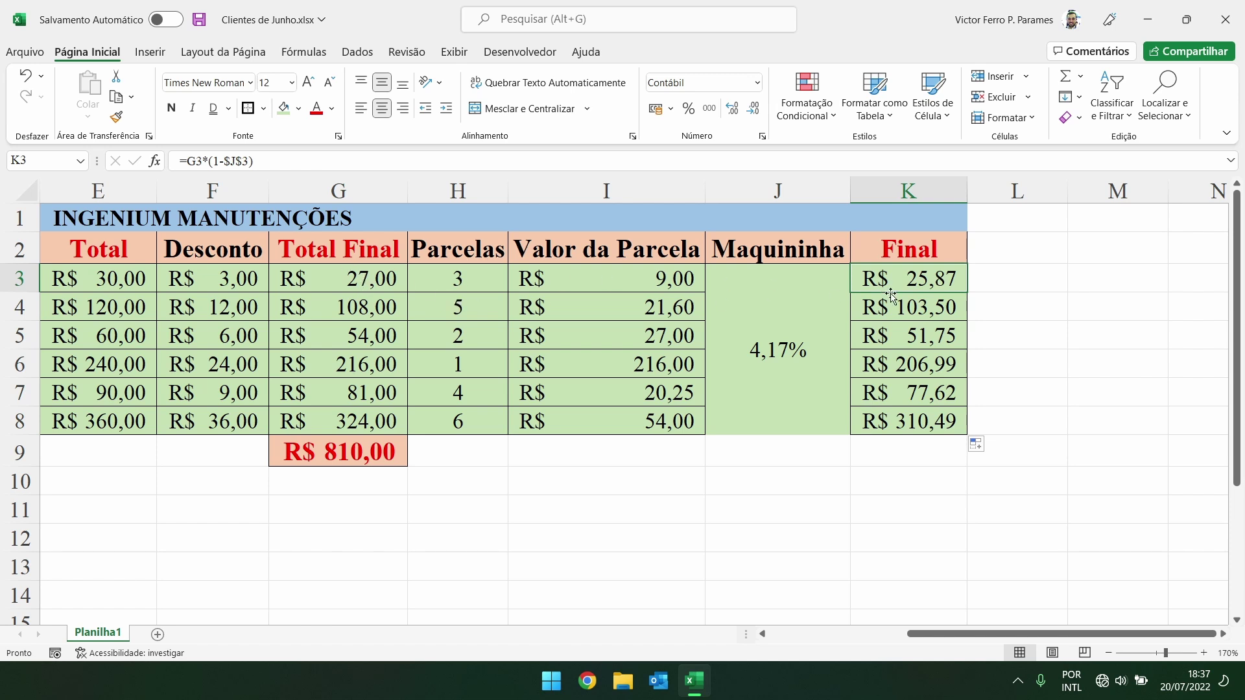
left_click(338, 305)
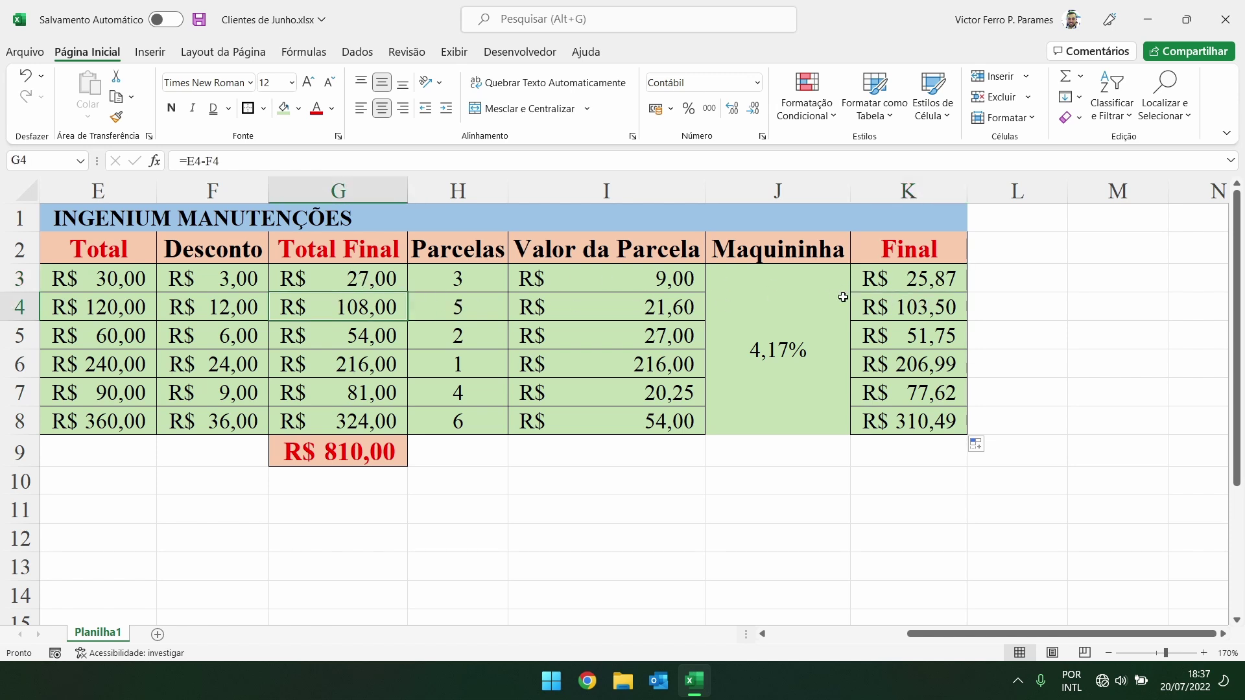
left_click(938, 337)
left_click(354, 339)
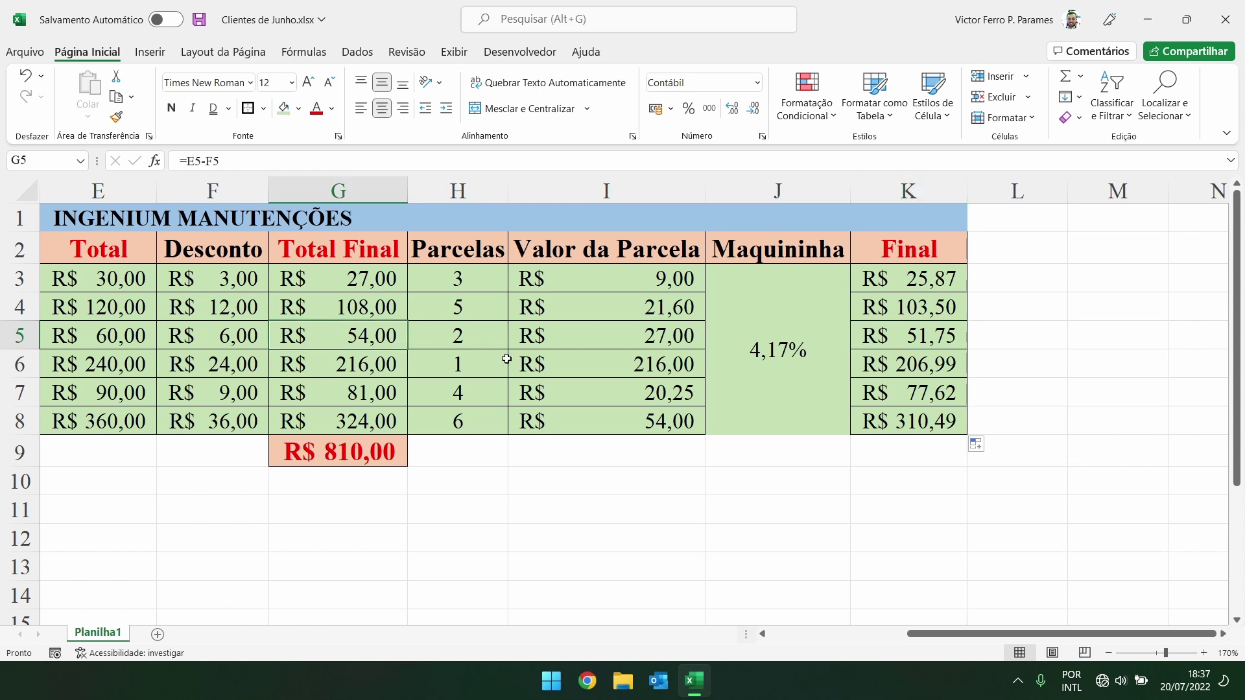
- Start a check calculation below the table by entering 27 in J11 and 100% in K11
left_click(917, 418)
left_click(909, 494)
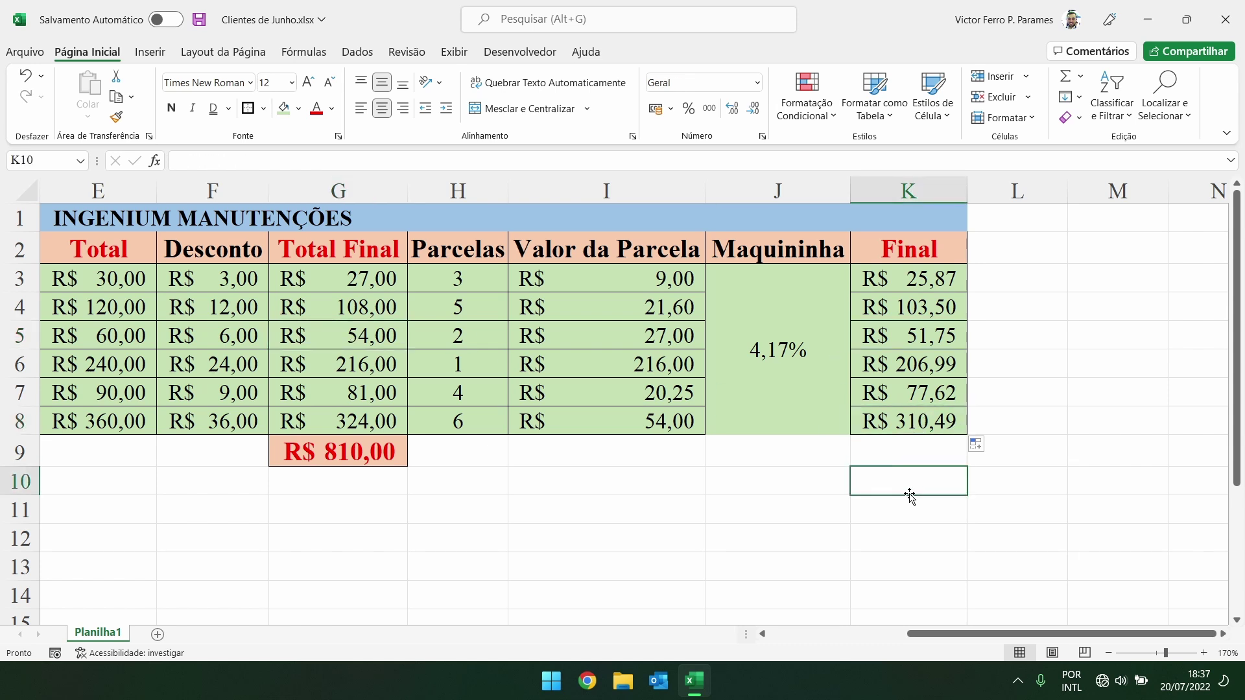
left_click(768, 499)
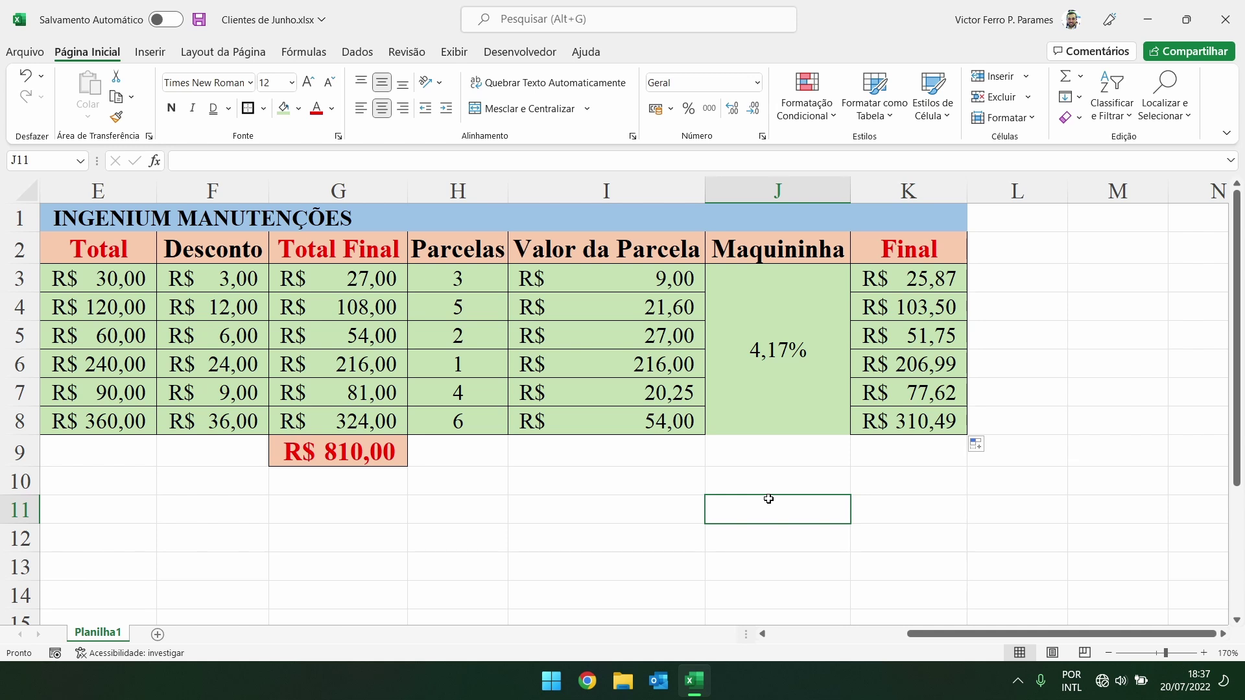
type("27")
key("Tab")
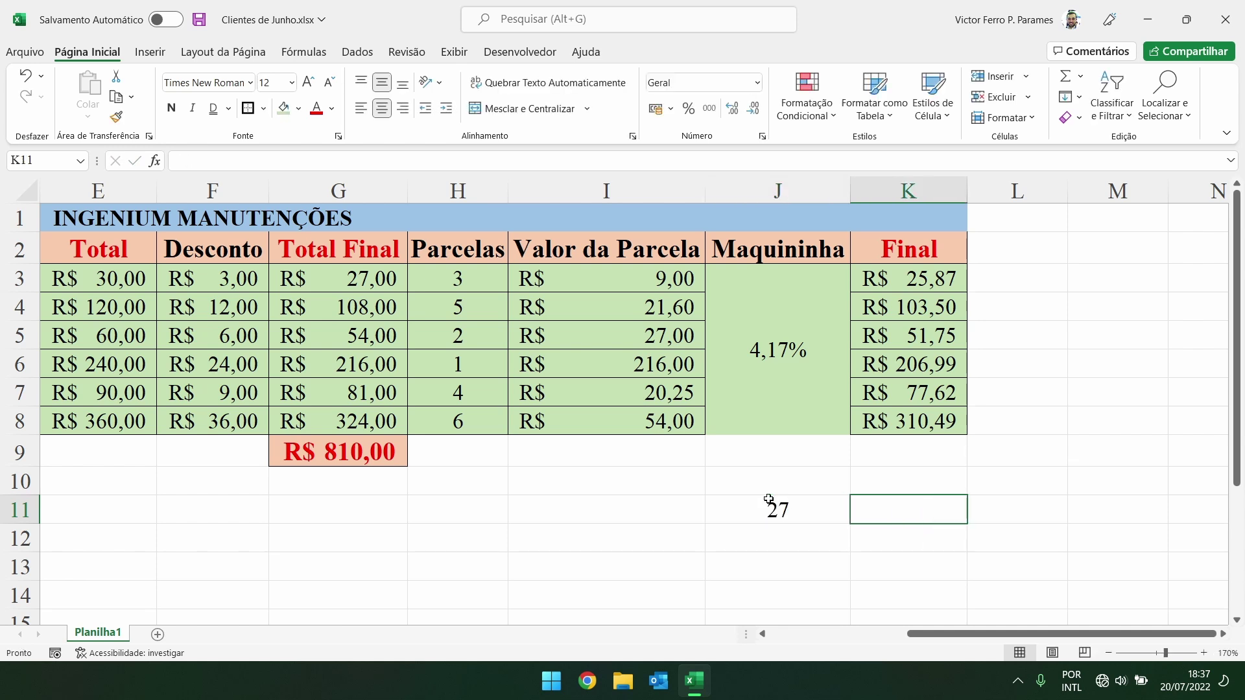
type("100")
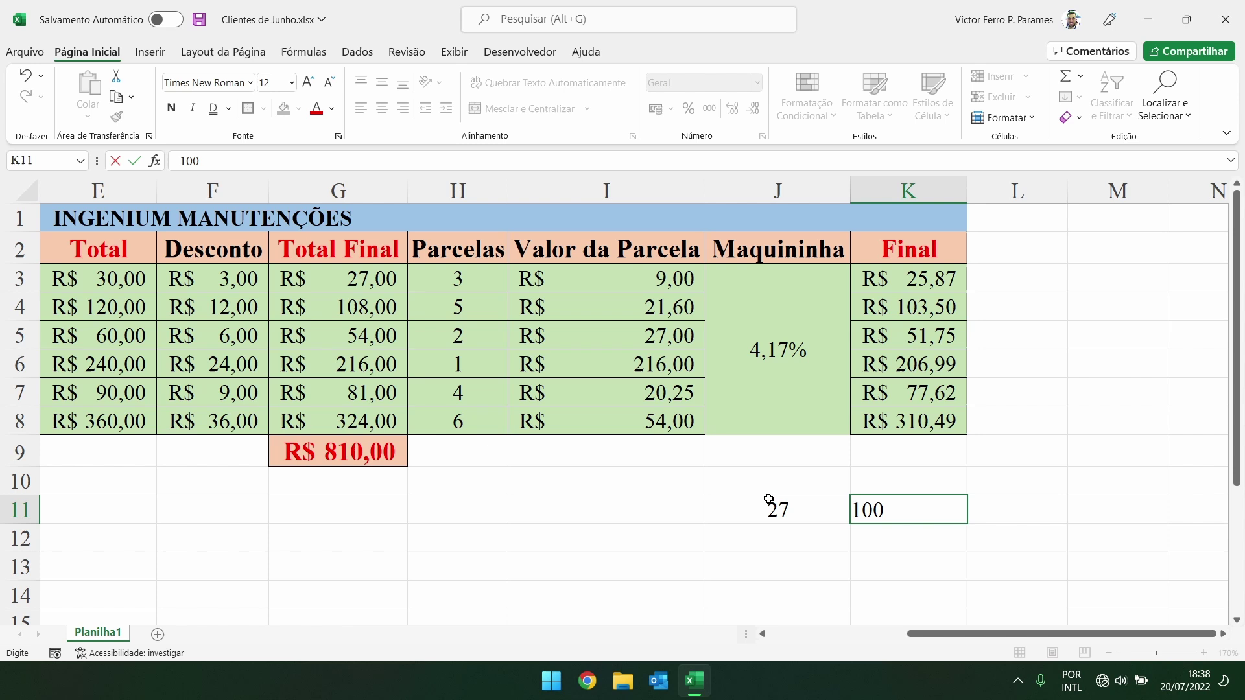
key("Return")
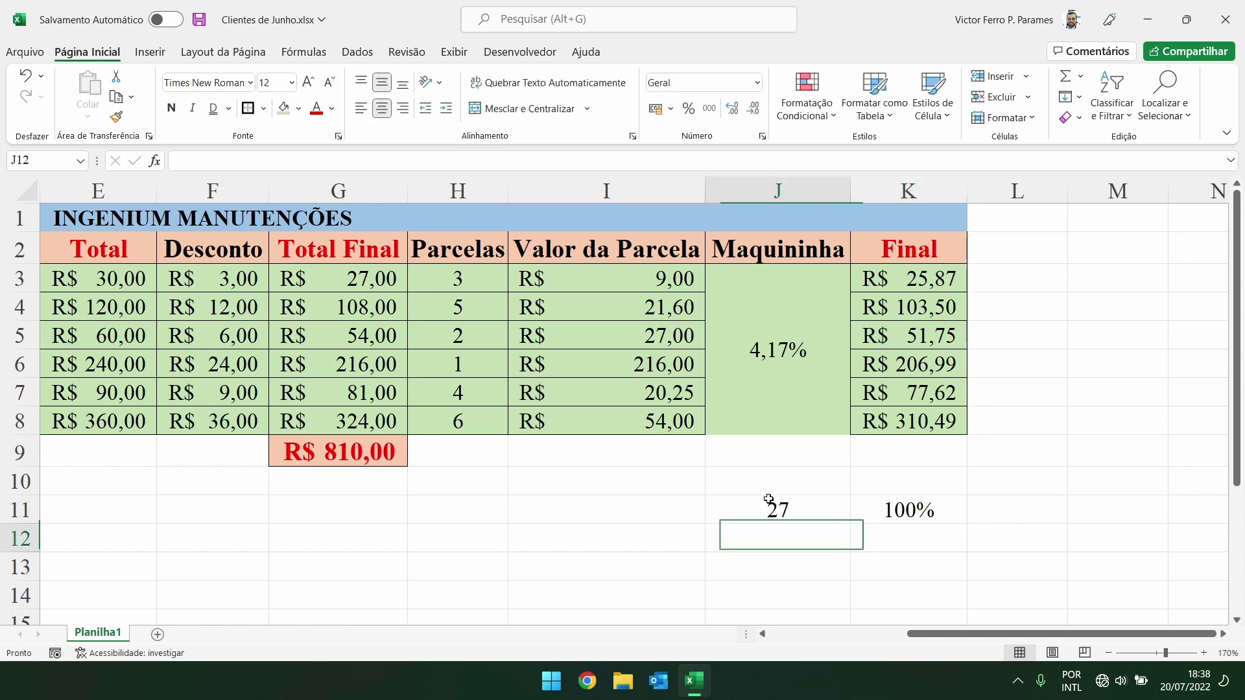
left_click(884, 507)
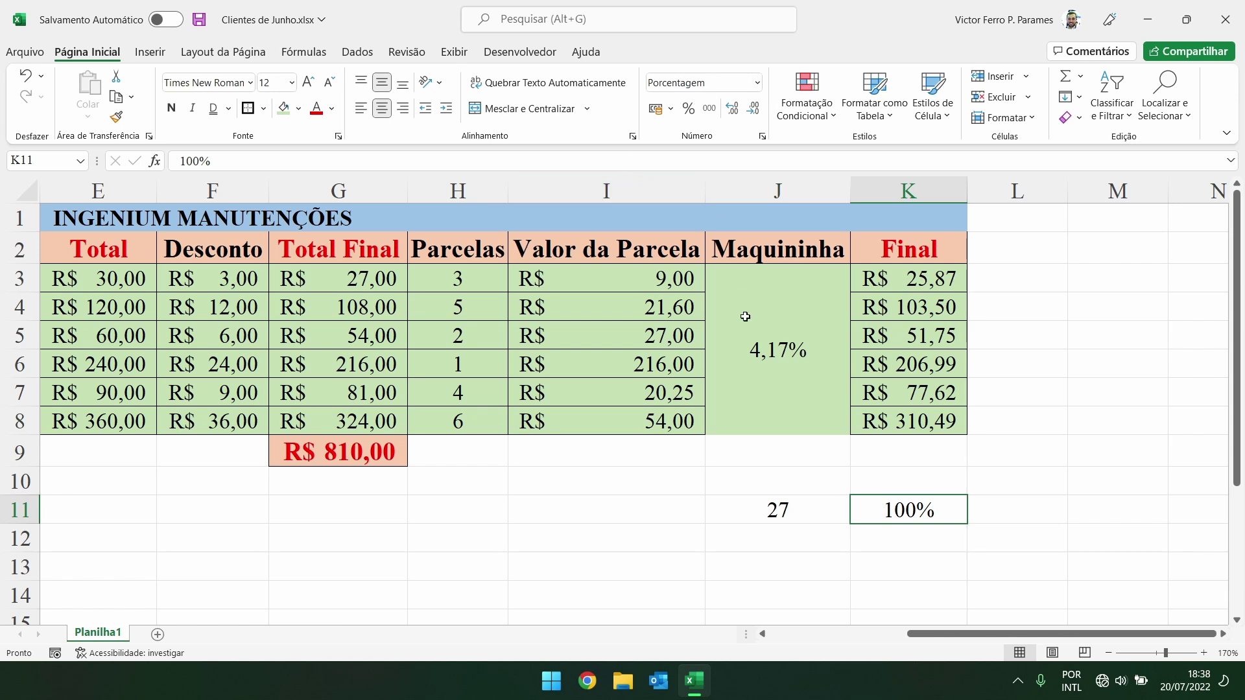
key("Return")
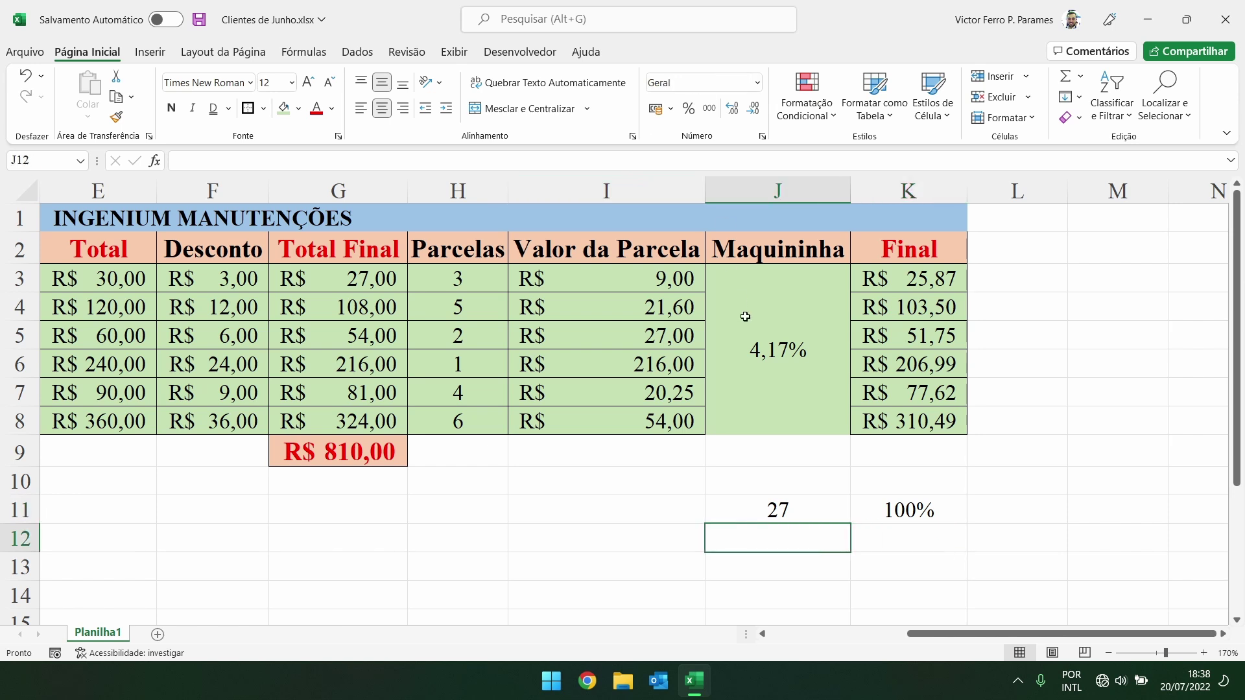
type("X")
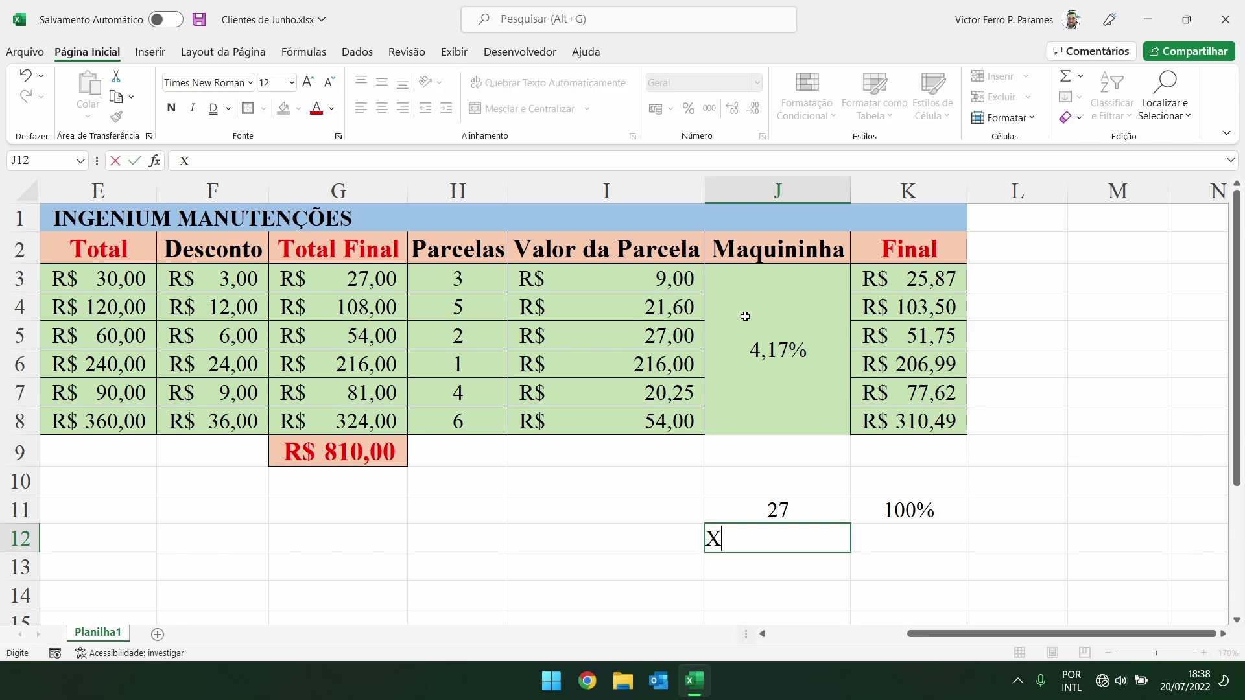
key("Escape")
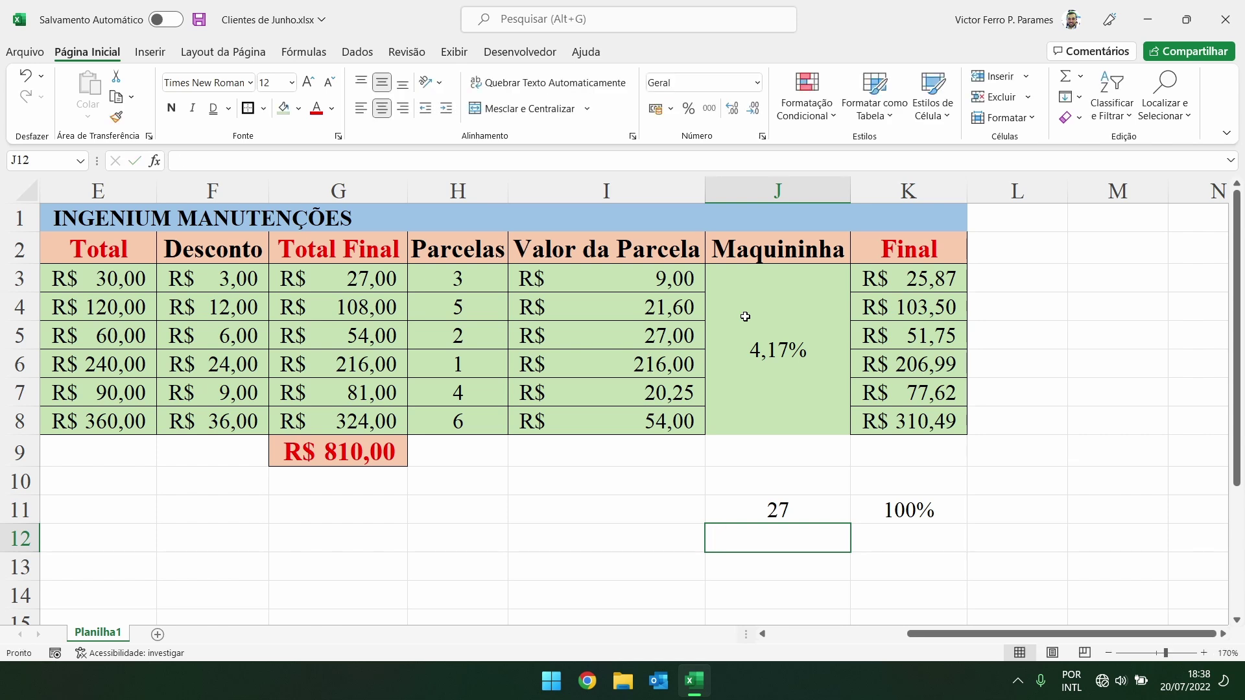
type("X")
key("Tab")
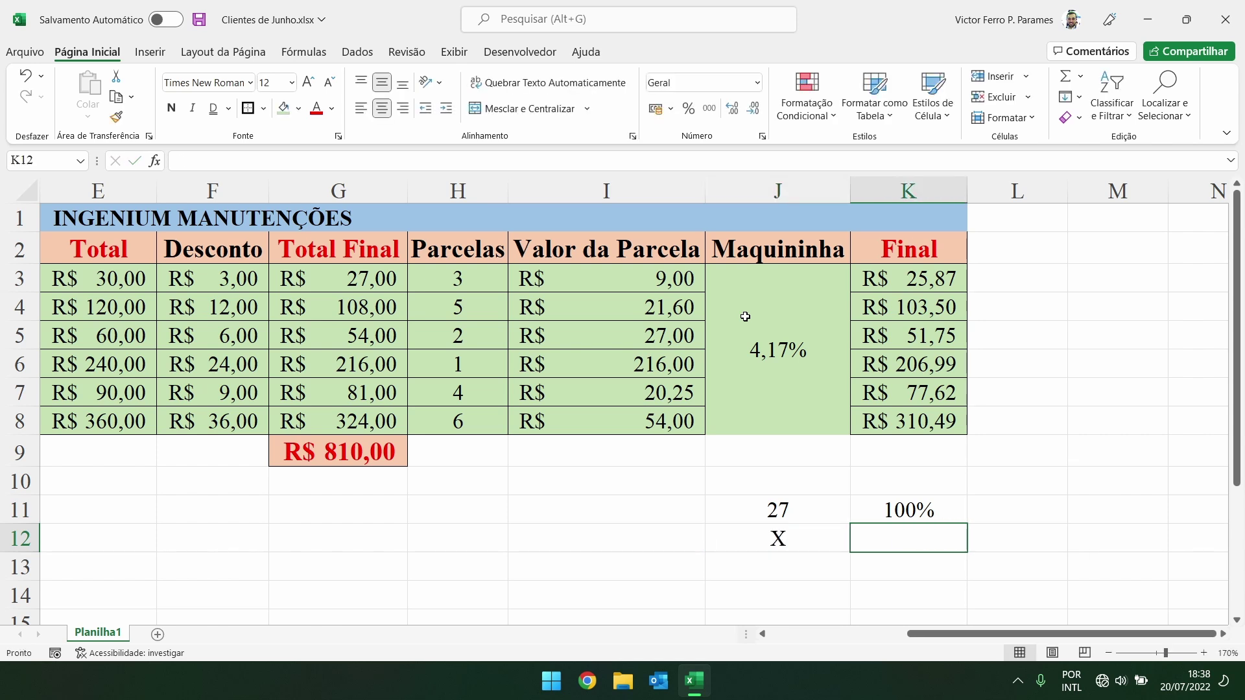
key("Left")
- Label J12 as Desconto with 4,17% beside it in K12, and label J13 as Recebido
type("Desconto")
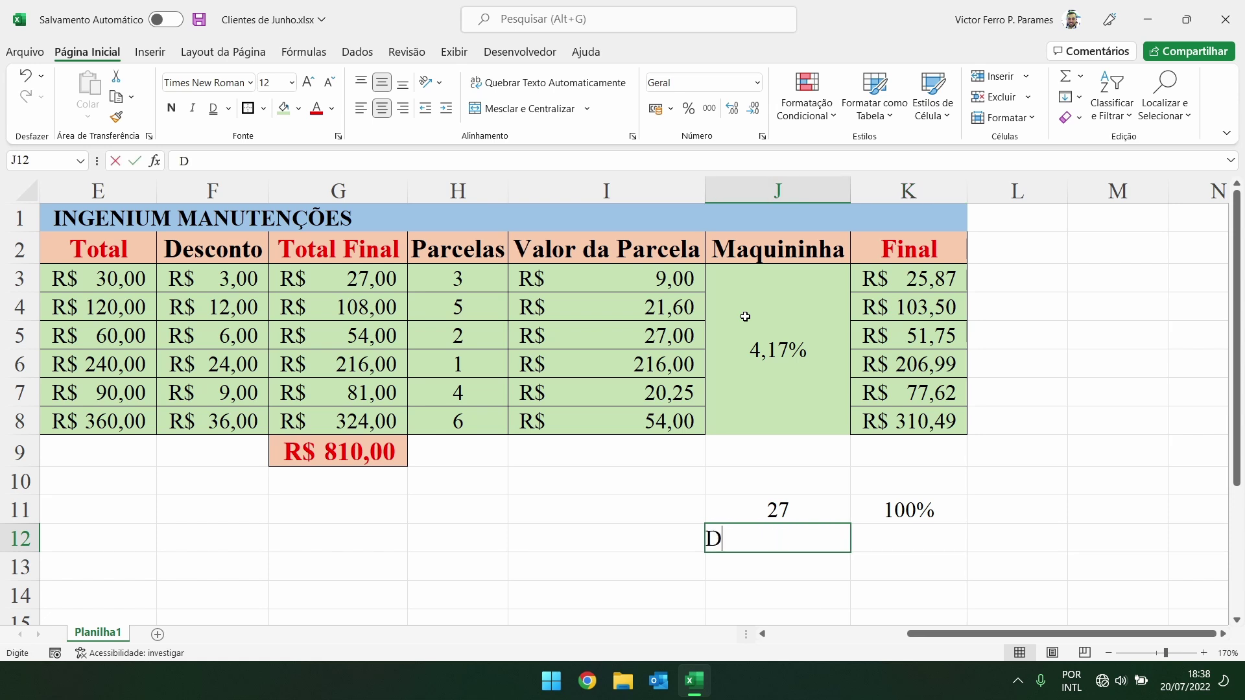
key("Tab")
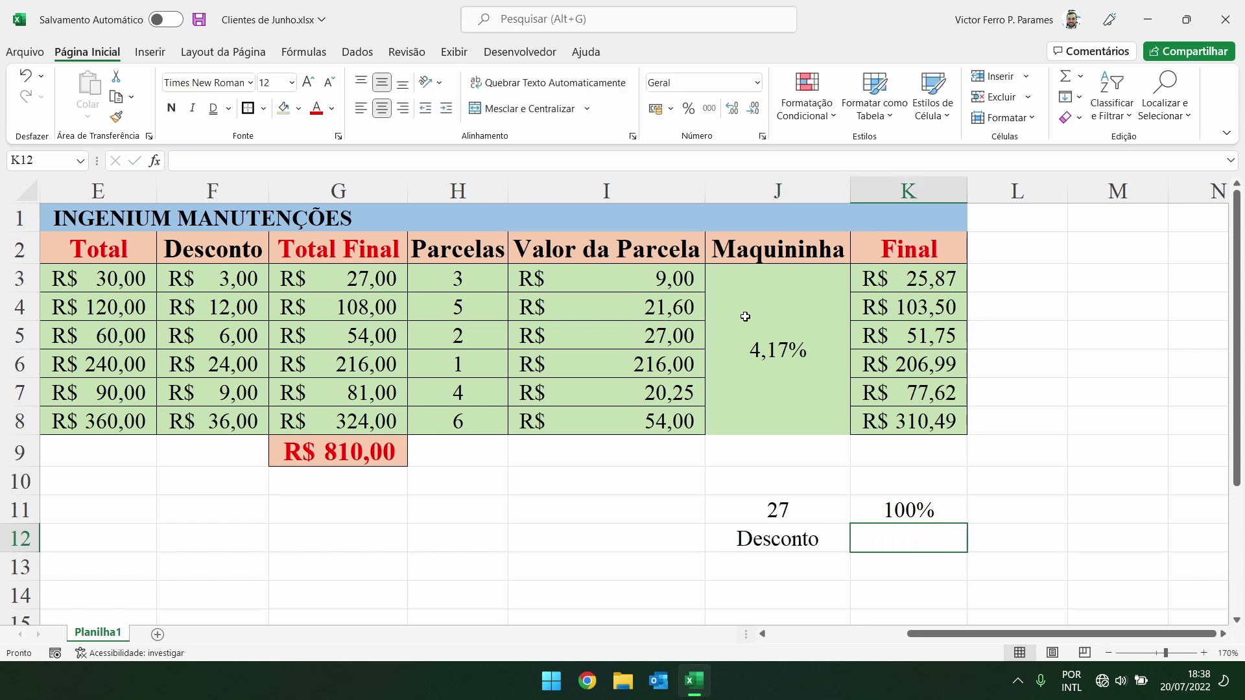
type("4,17")
key("Return")
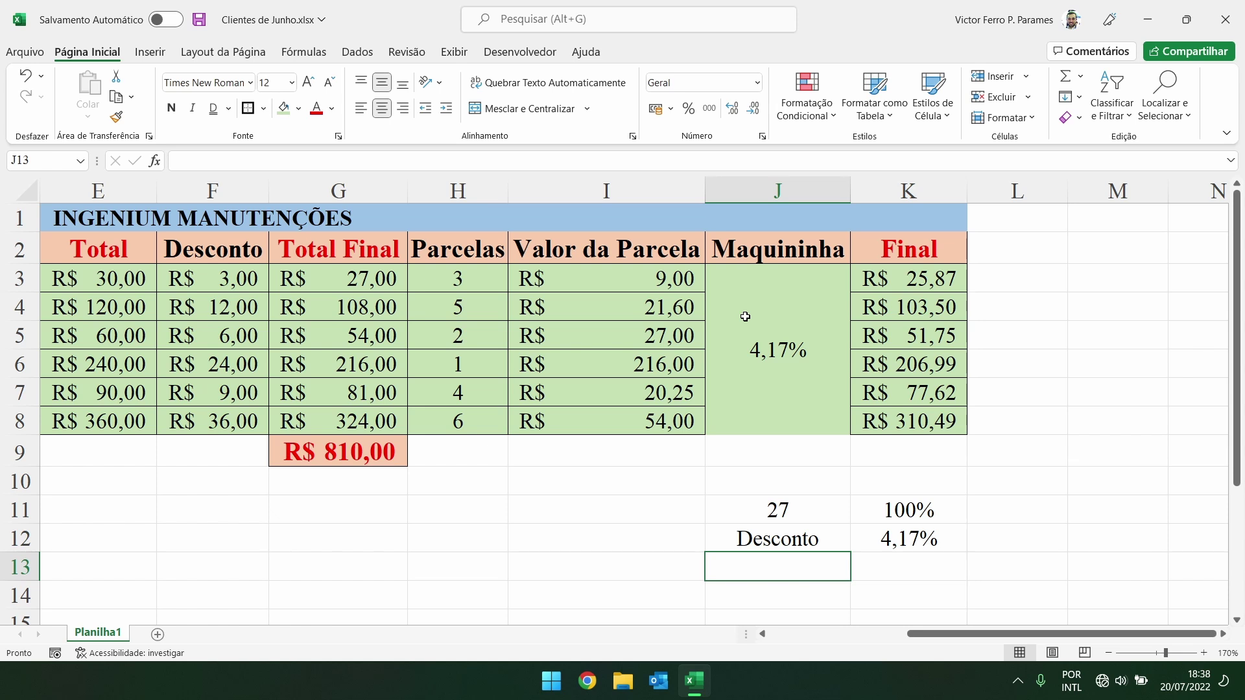
type("ecebido")
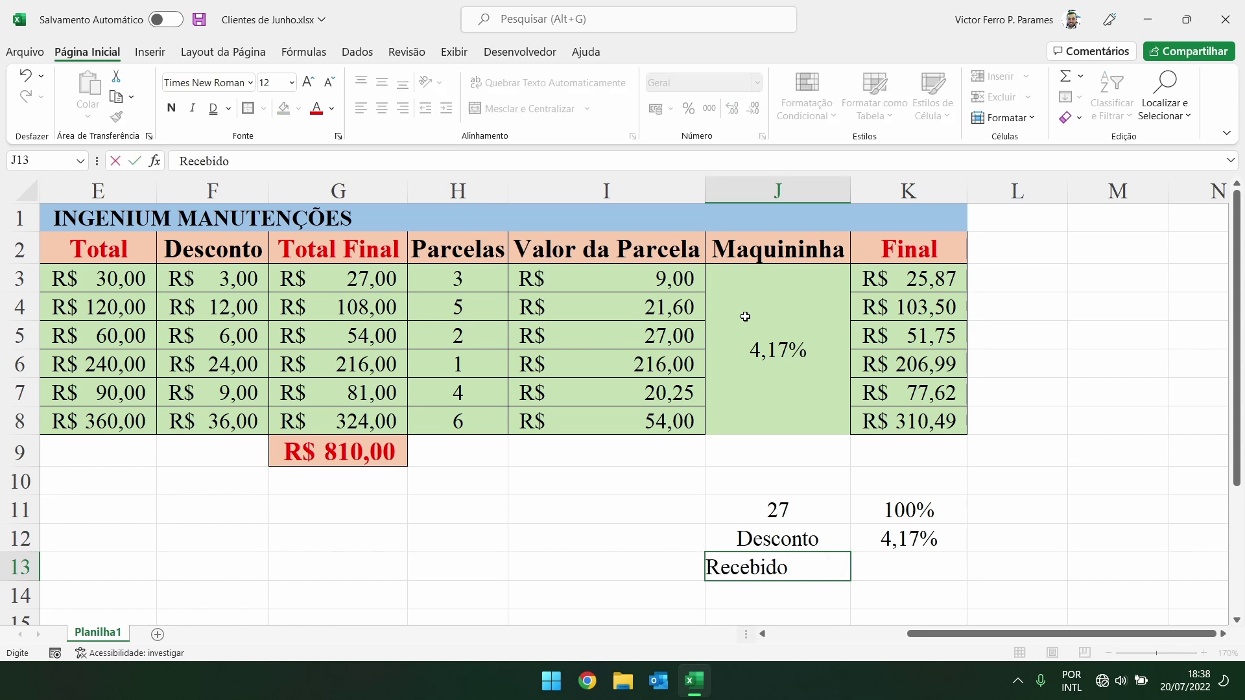
key("Tab")
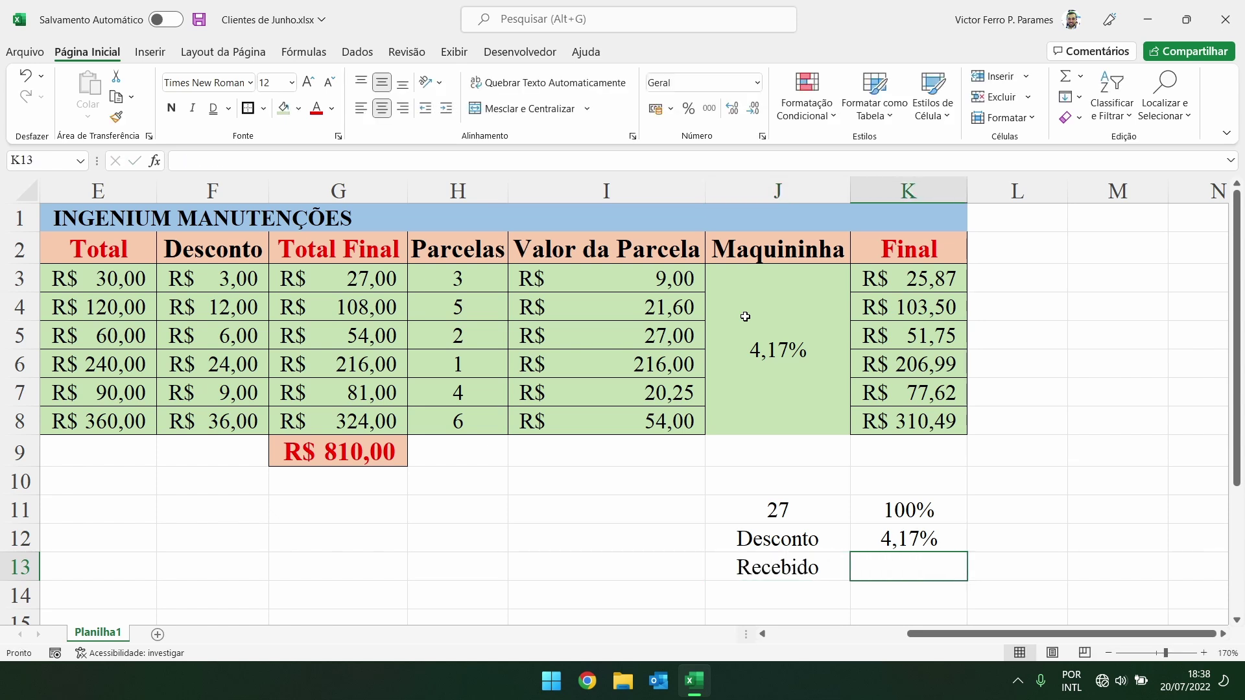
- Calculate the received percentage in K13 with the formula =K11-K12
key("Up")
key("Up")
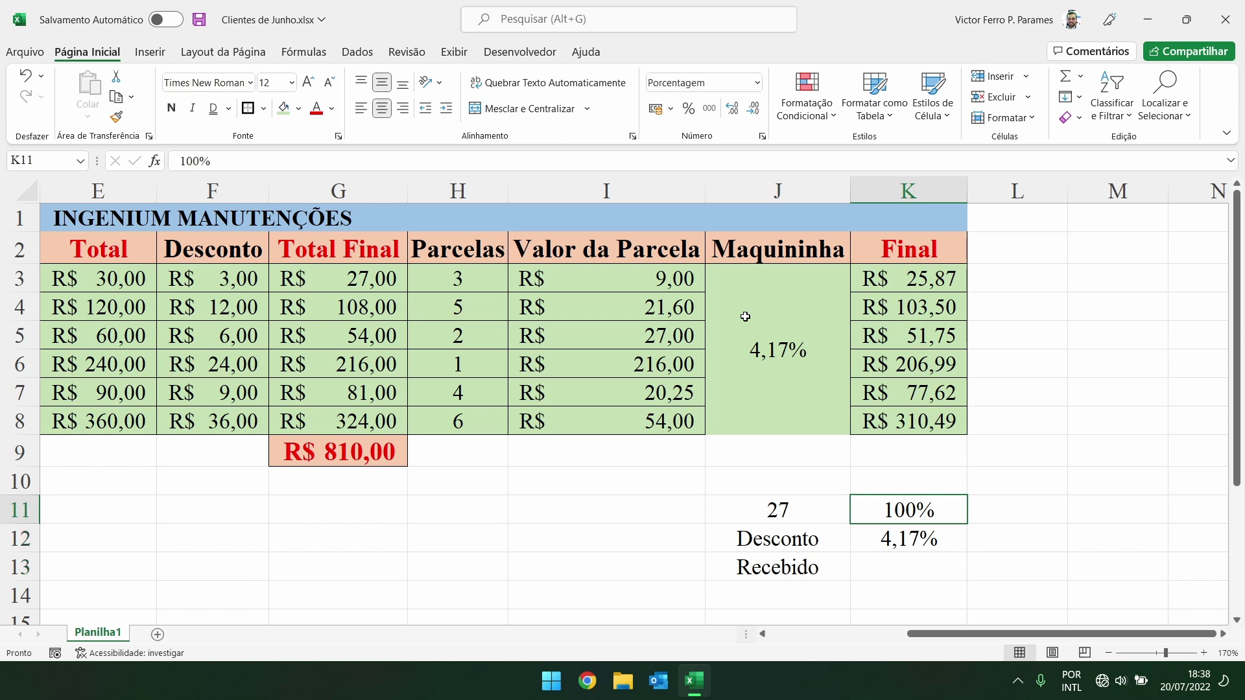
key("Down")
key("Down")
key("F2")
type("=")
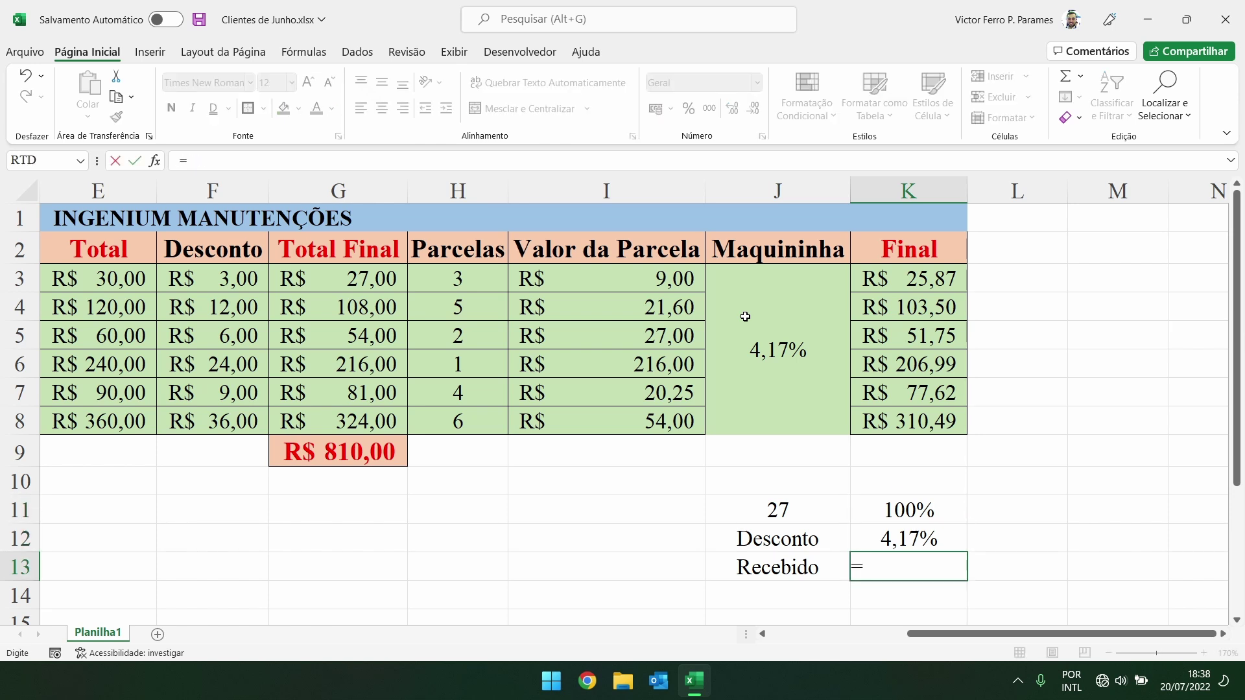
key("Up")
key("Up")
type("-")
key("Up")
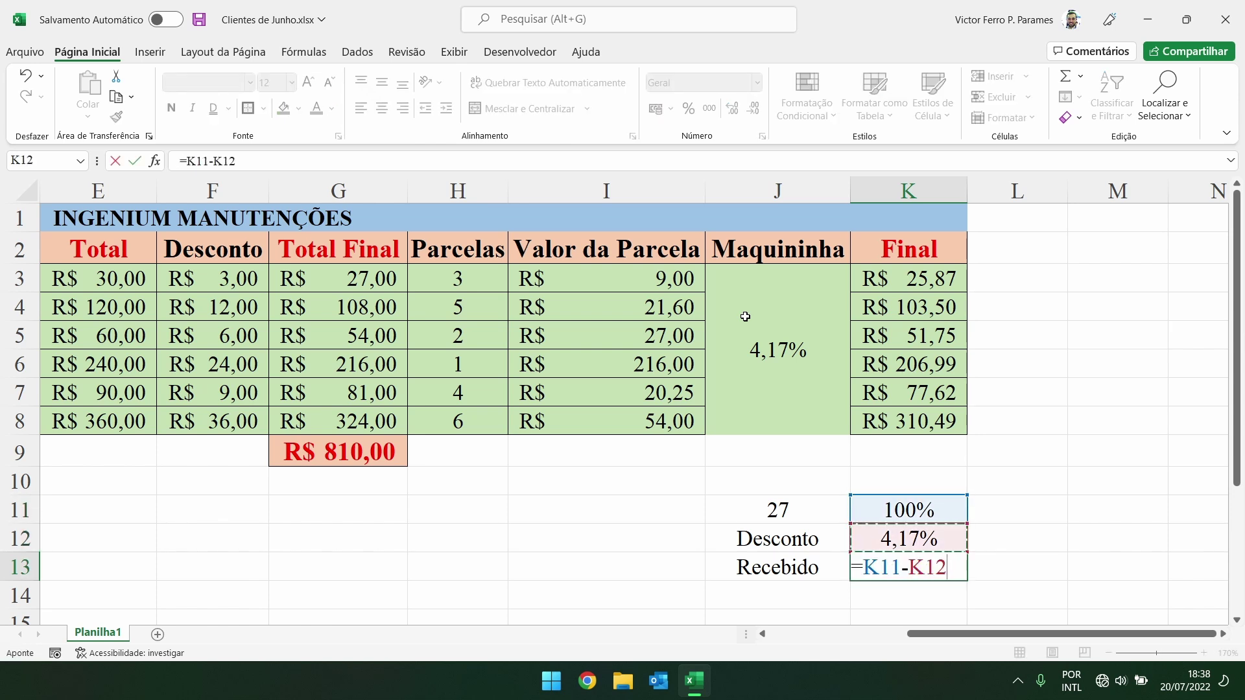
key("Return")
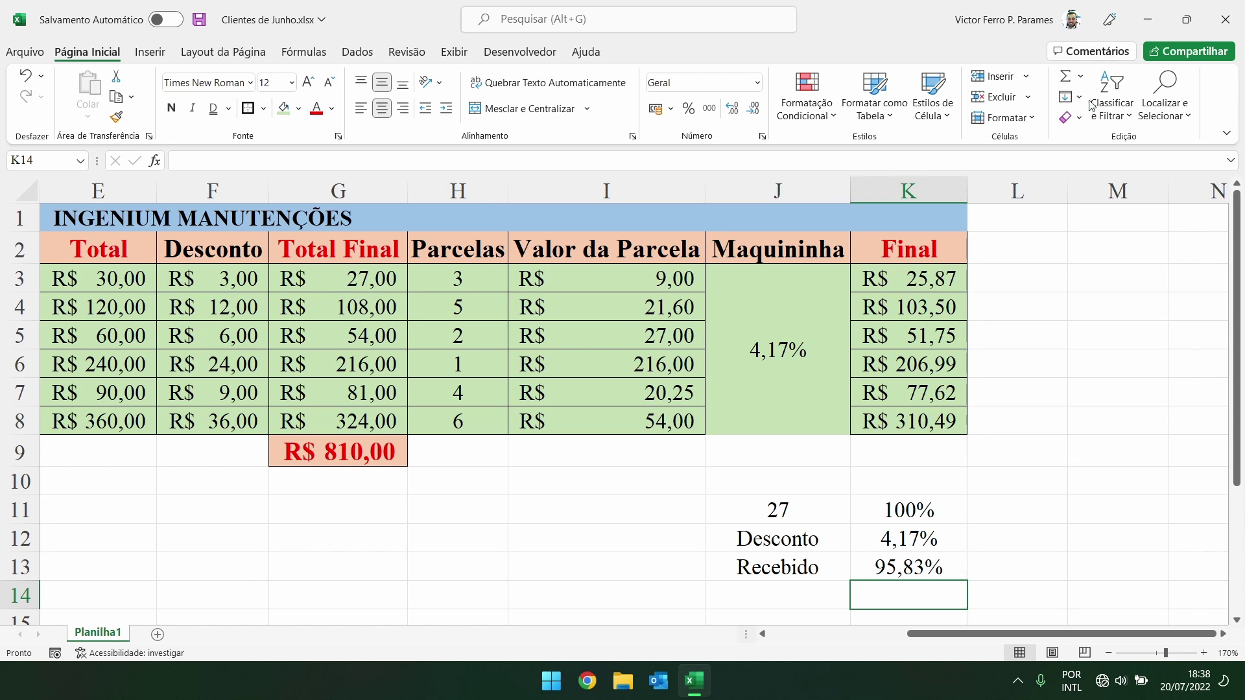
- Replace the Desconto label in J12 with the formula =J11*K12 to calculate the discount amount
left_click(918, 275)
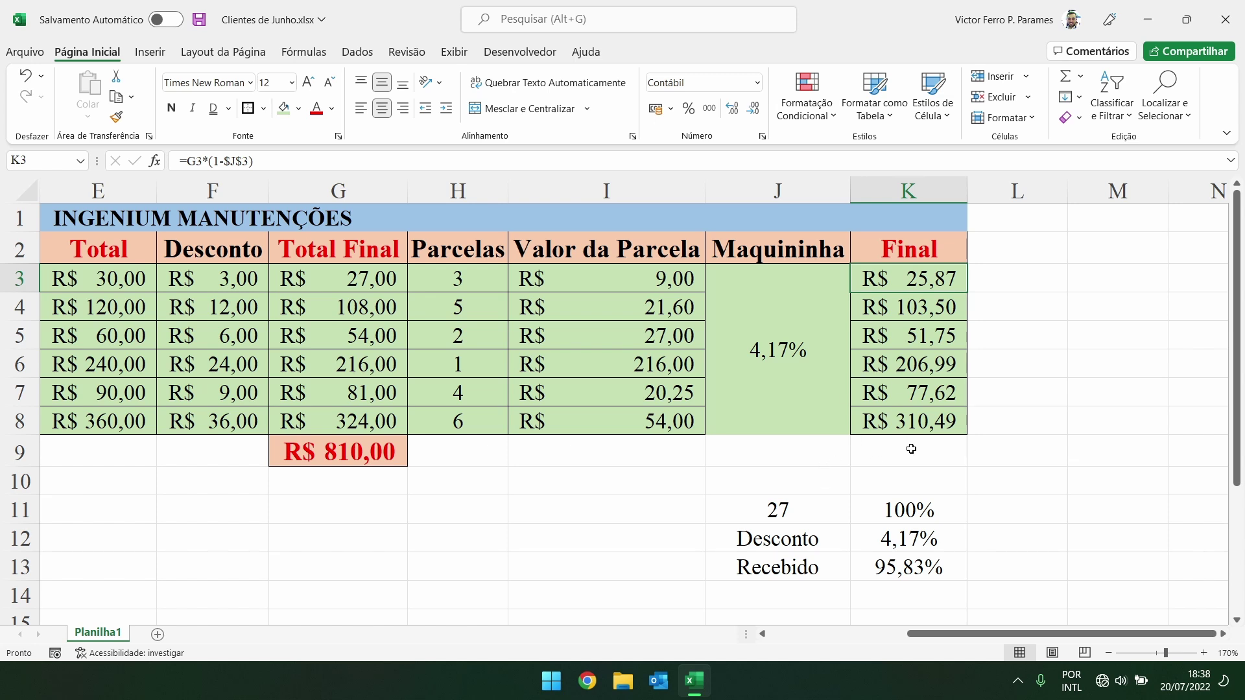
left_click(803, 540)
type("=")
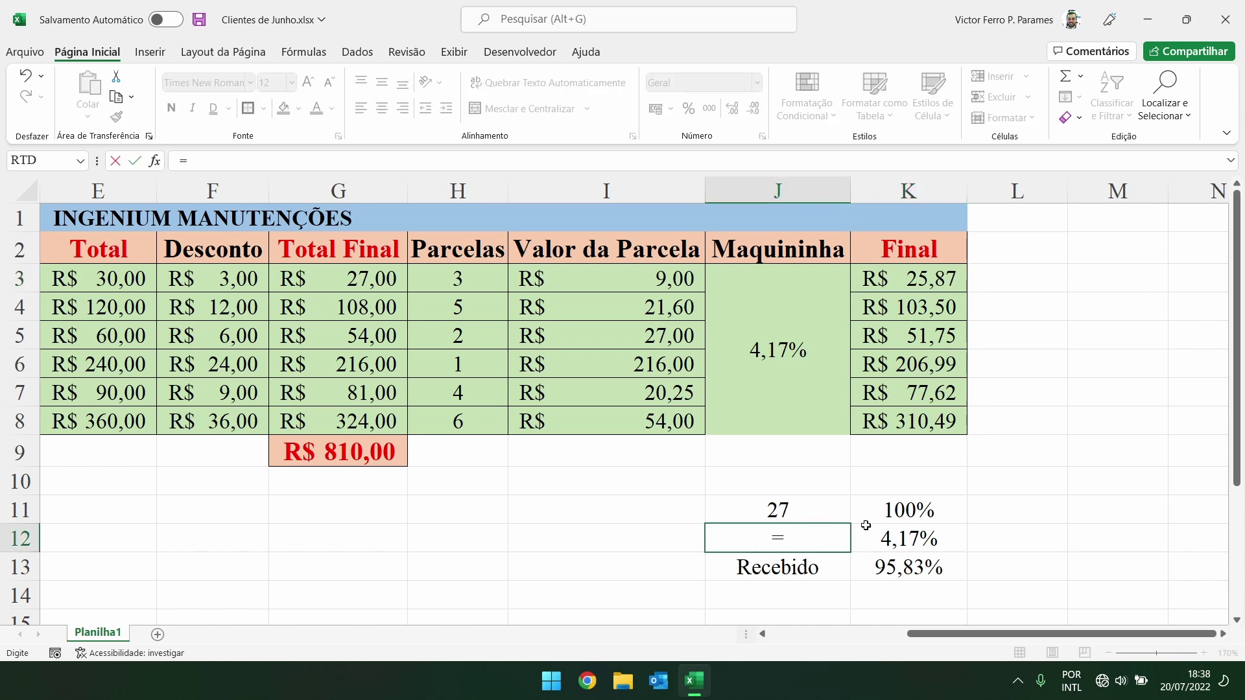
left_click(794, 508)
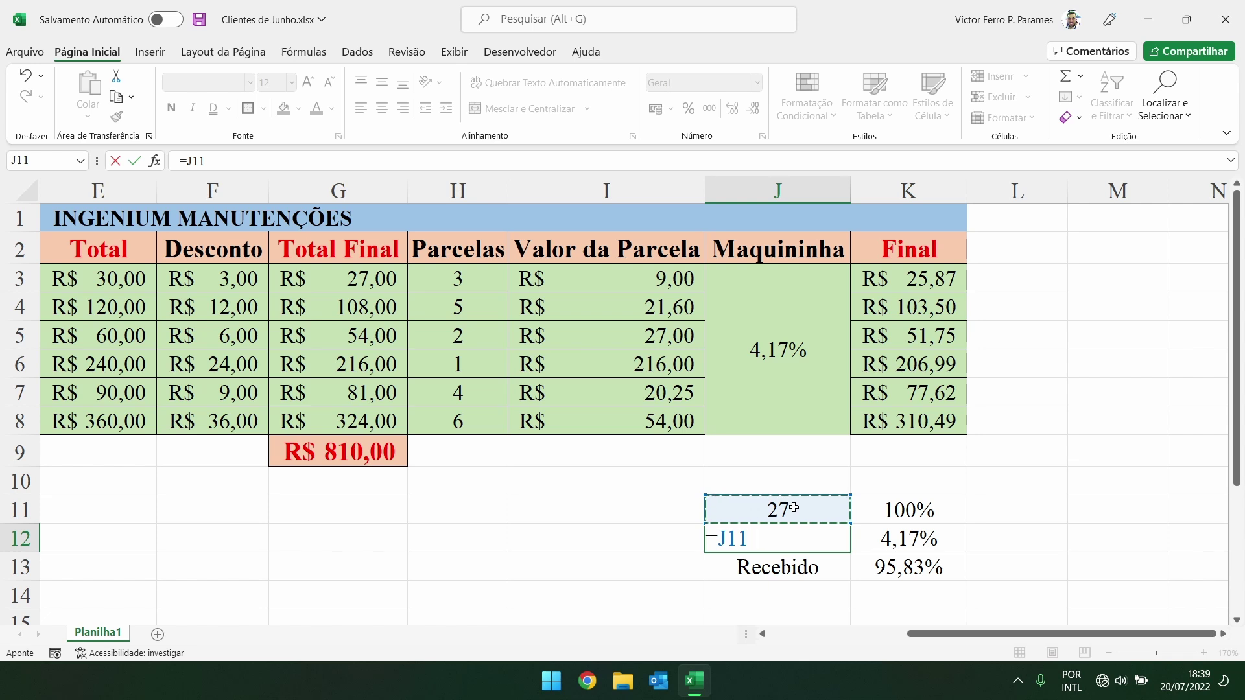
type("*")
left_click(884, 538)
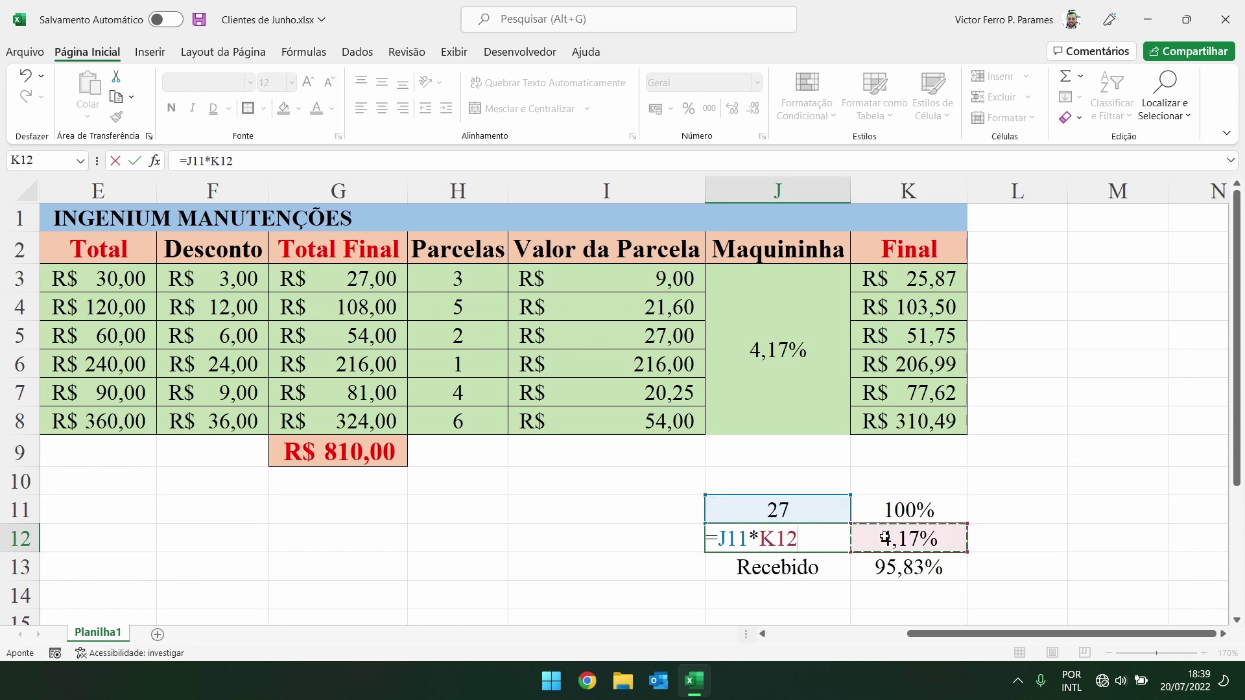
key("Return")
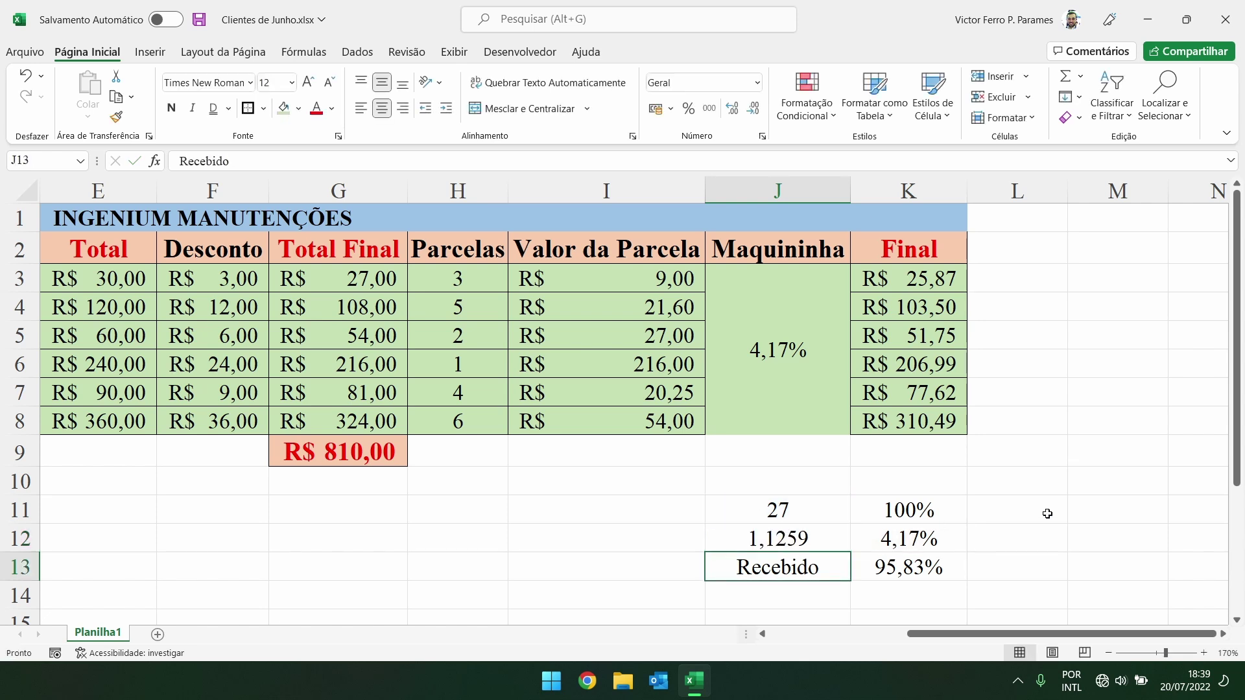
- Format J11:J12 with the accounting number format in R$
left_click(802, 543)
left_click_drag(793, 513, 798, 538)
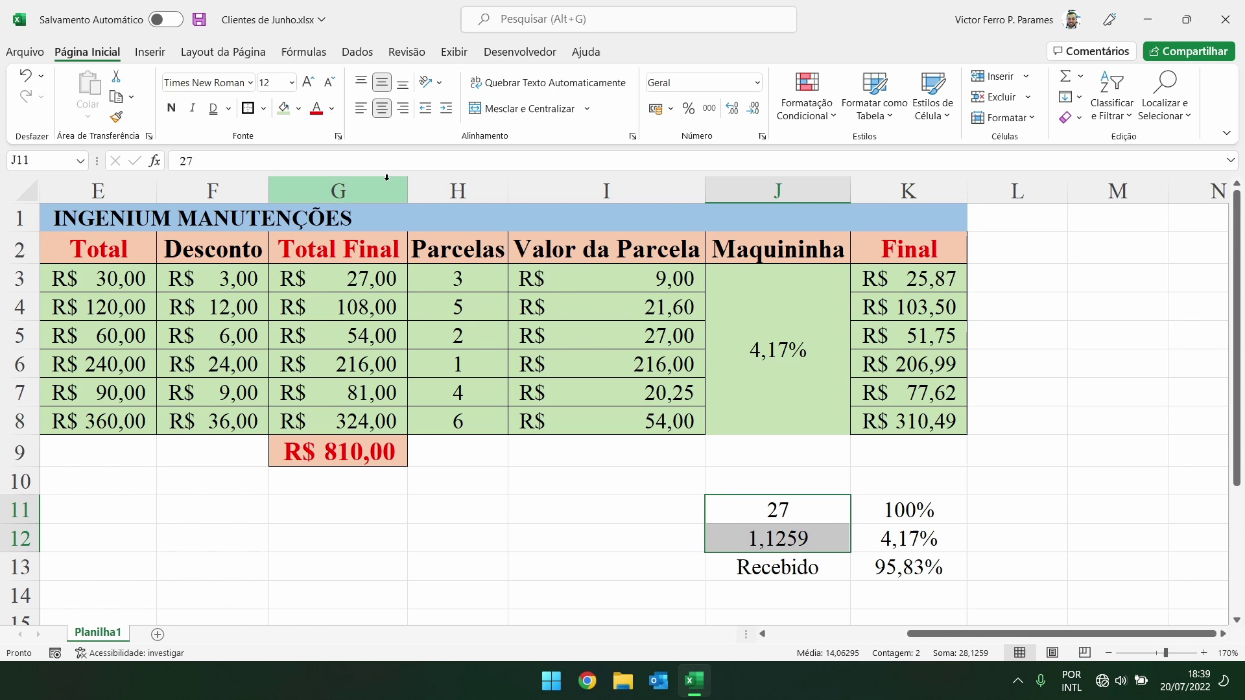
left_click(655, 111)
left_click(1146, 505)
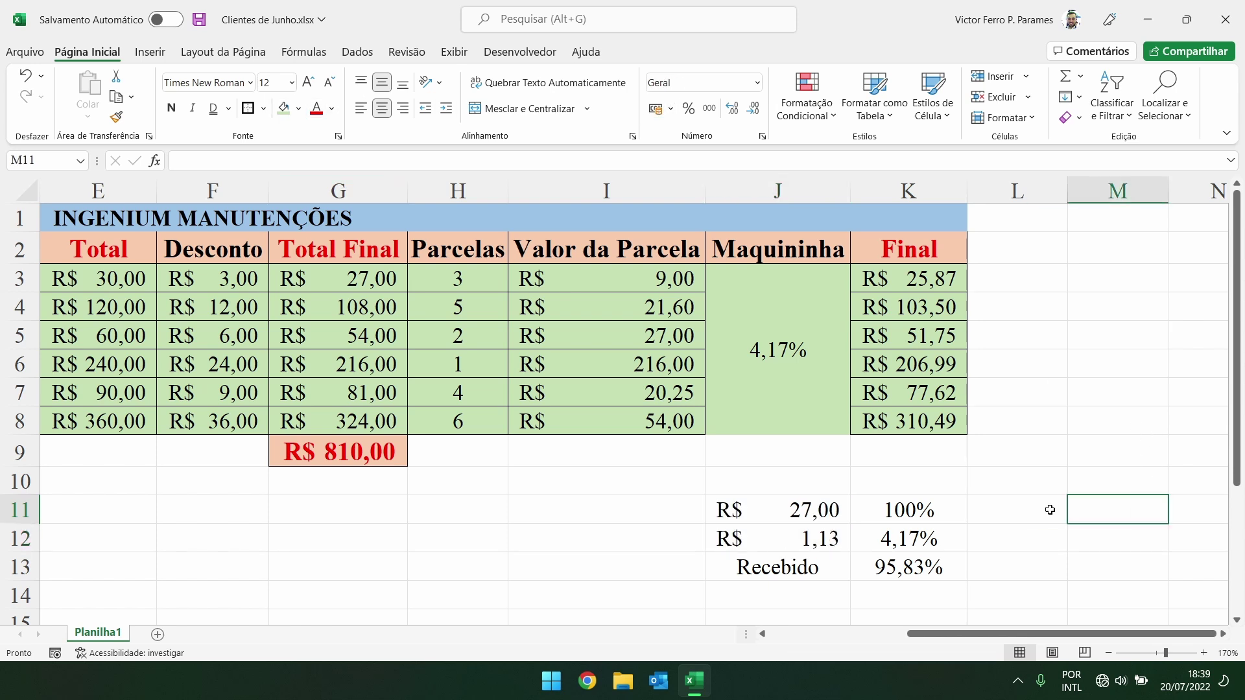
- Replace the Recebido label in J13 with the formula =J11-J12 to calculate the amount received
left_click(815, 543)
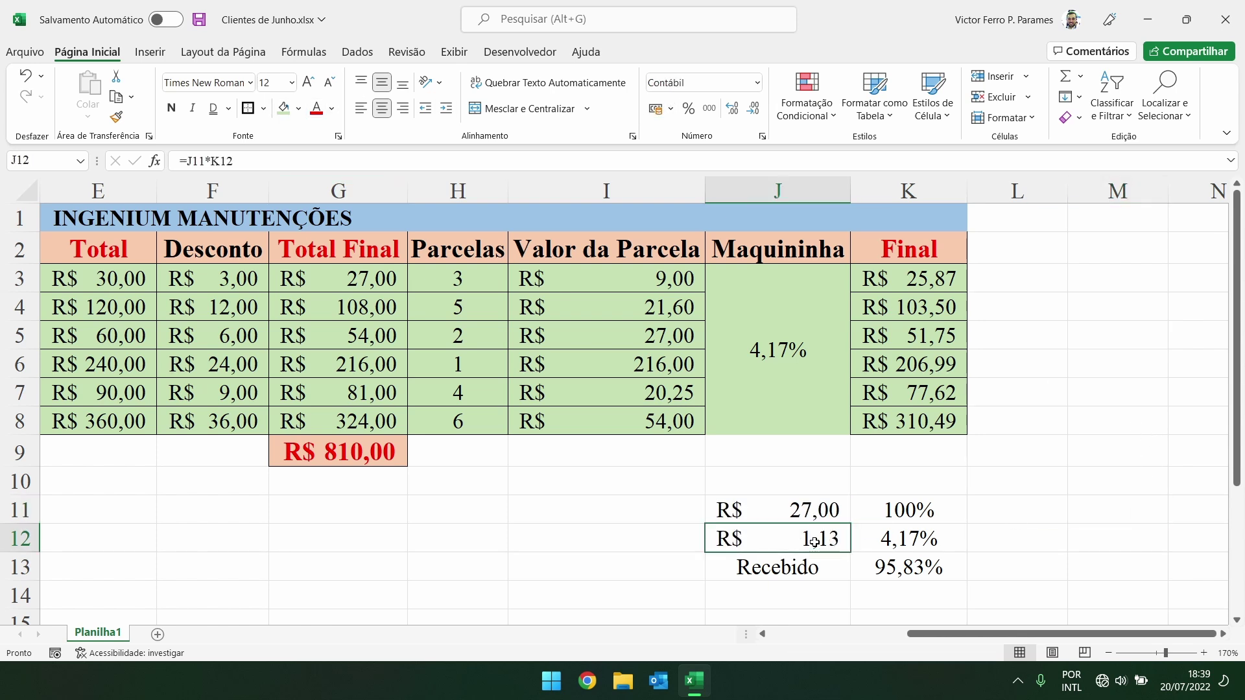
left_click(807, 566)
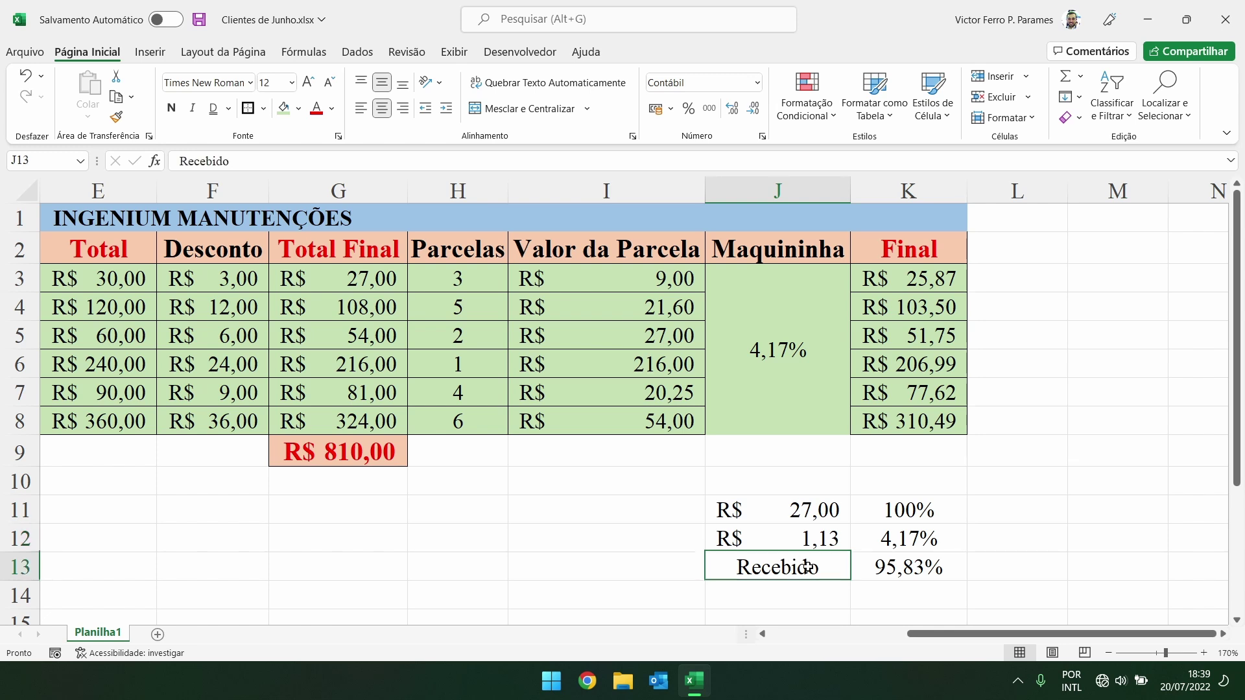
type("=")
key("Up")
key("Up")
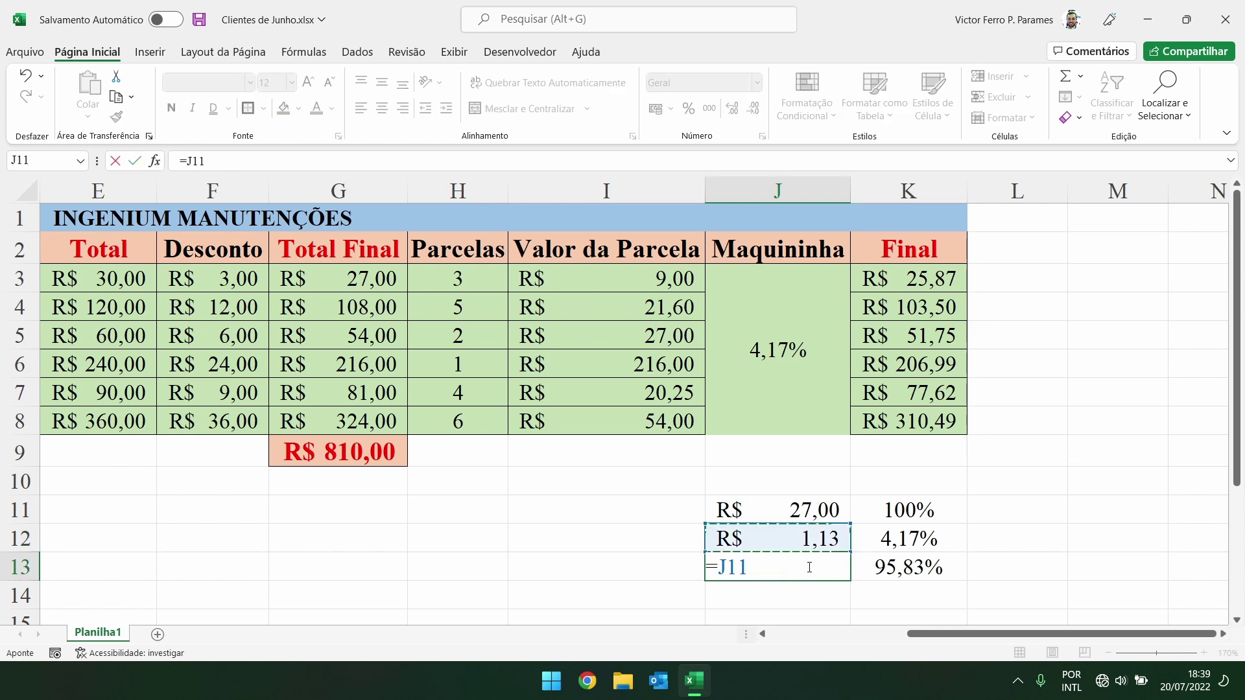
type("-")
key("Up")
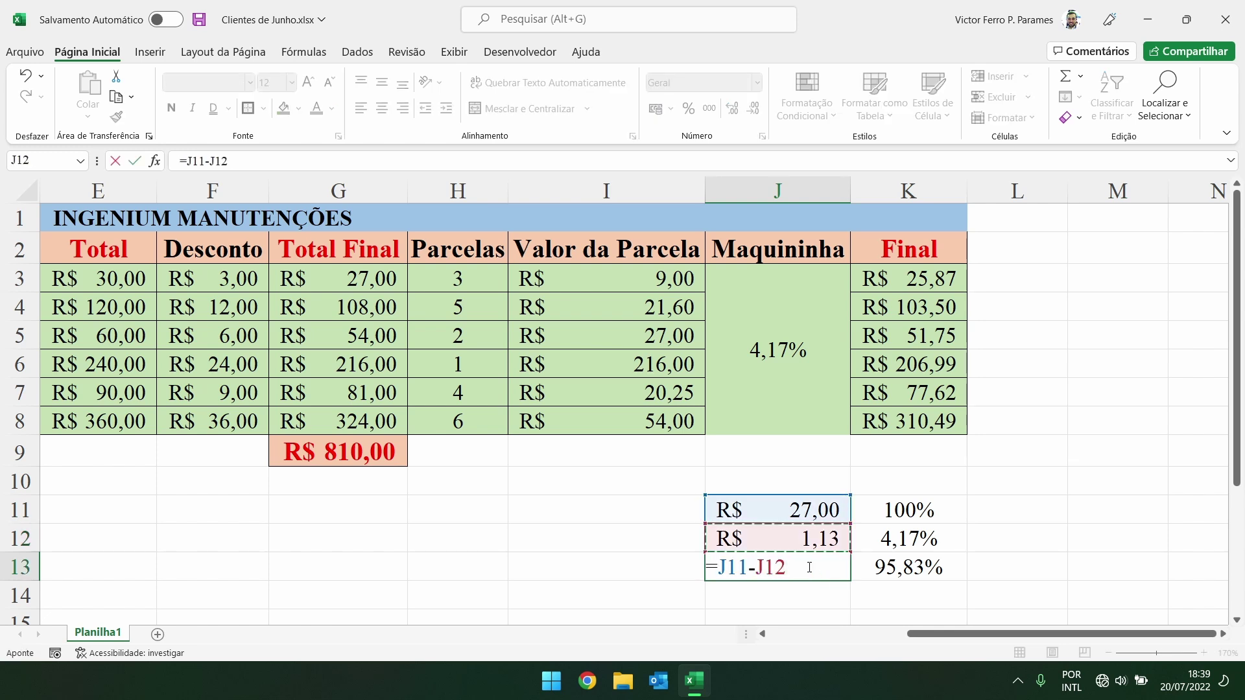
key("Return")
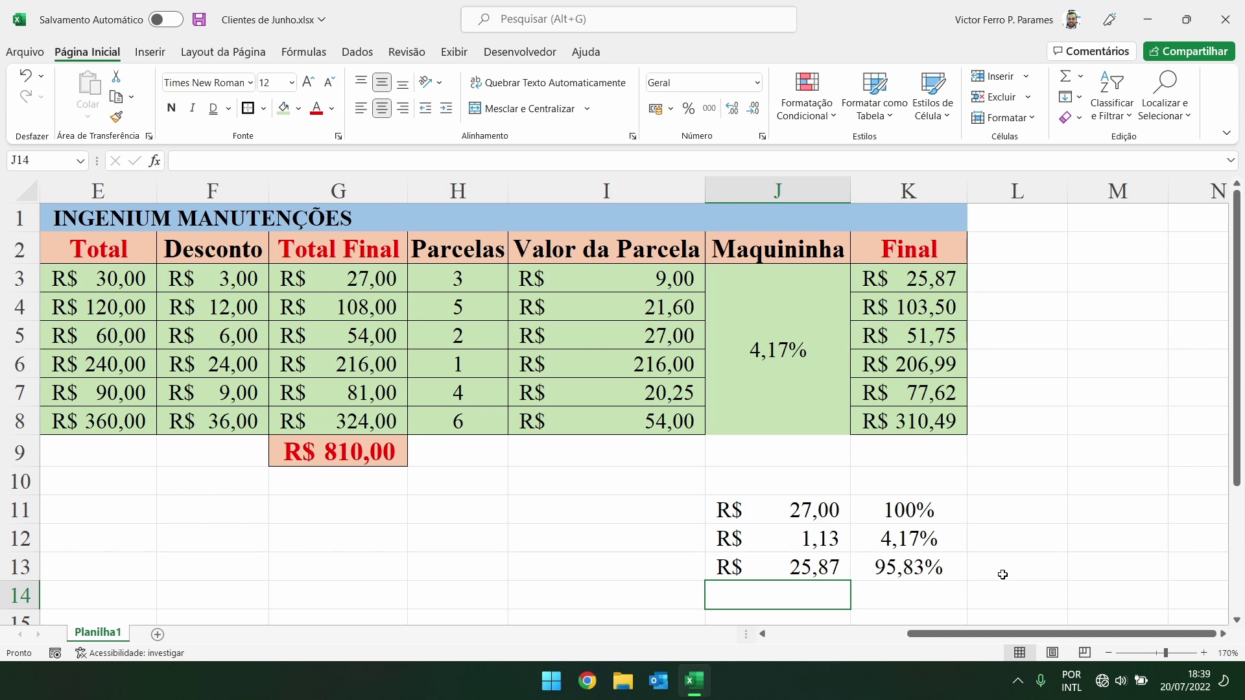
- Compare the Final formula in K3 with the check calculation's amounts in J12:J13 and percentages in K11:K12
left_click(920, 280)
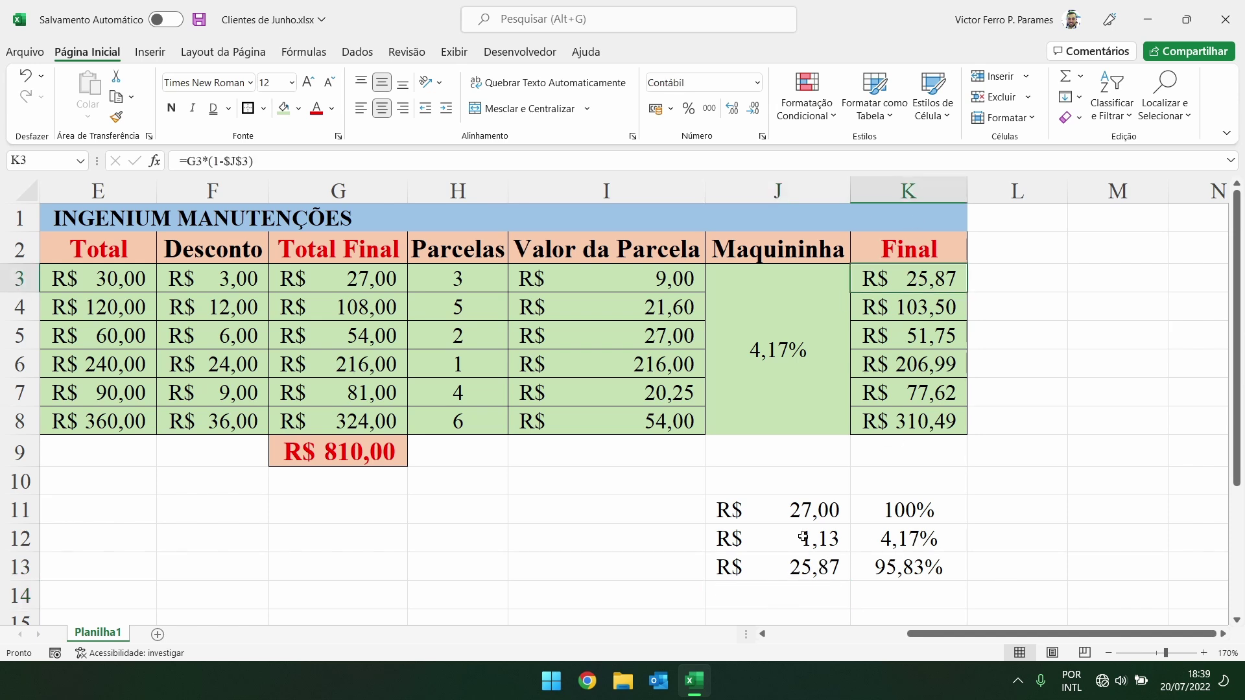
left_click(761, 536)
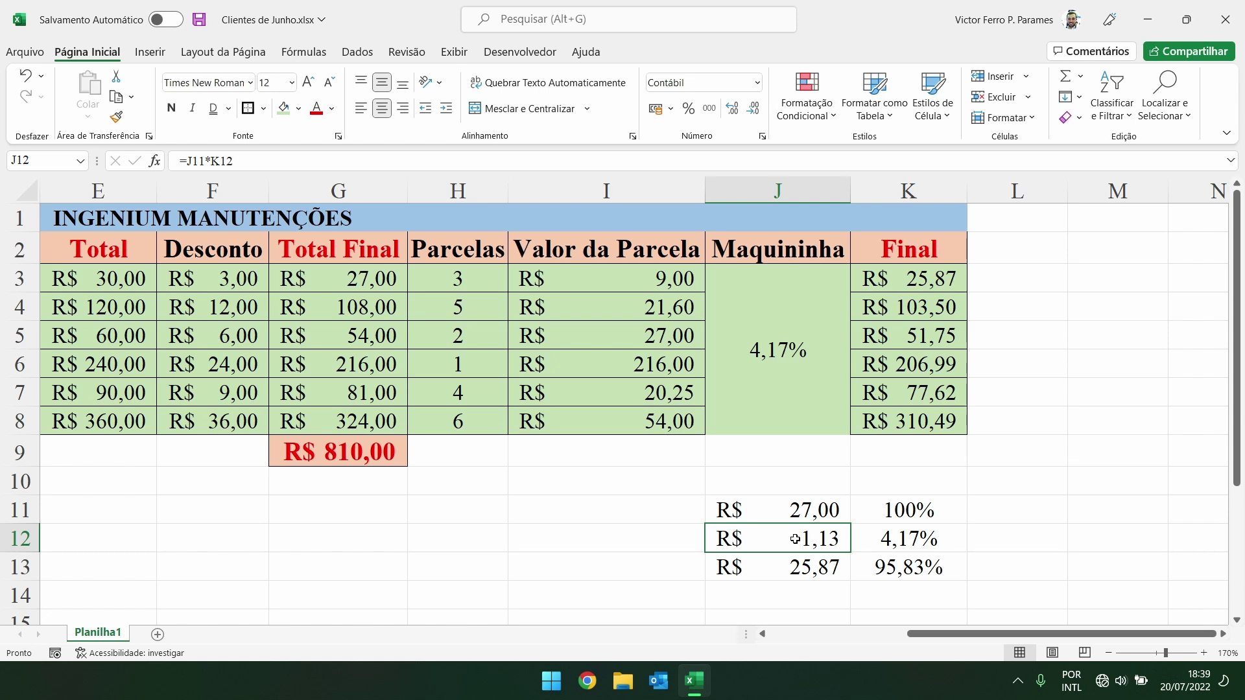
left_click(775, 570)
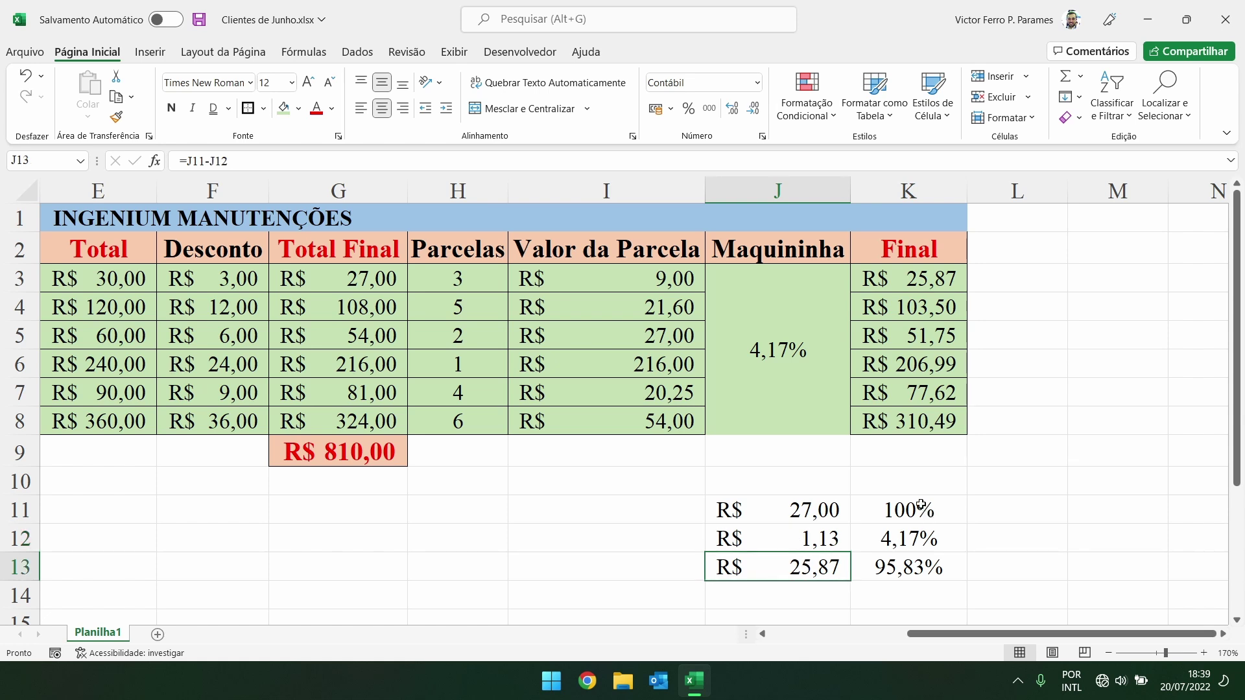
left_click_drag(944, 542, 944, 500)
left_click(888, 507)
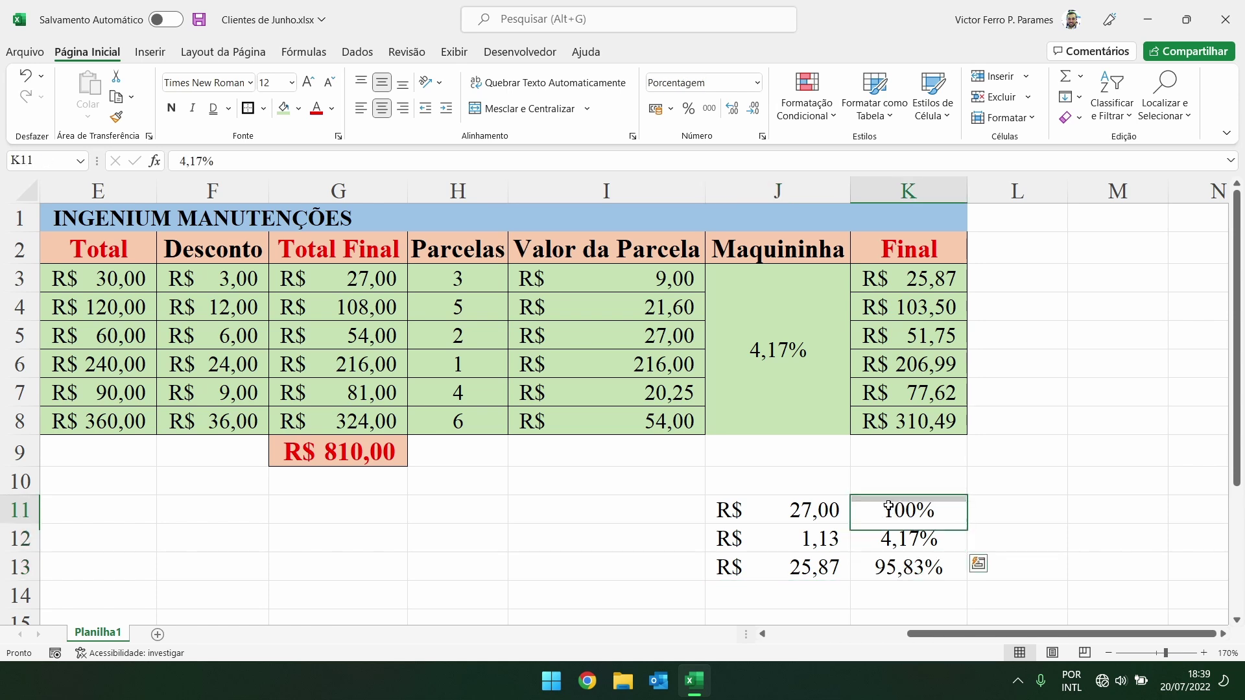
- Compare the check percentages in K12:K13 with the Final formula in K3 and the received-amount formula in J13
left_click(894, 536)
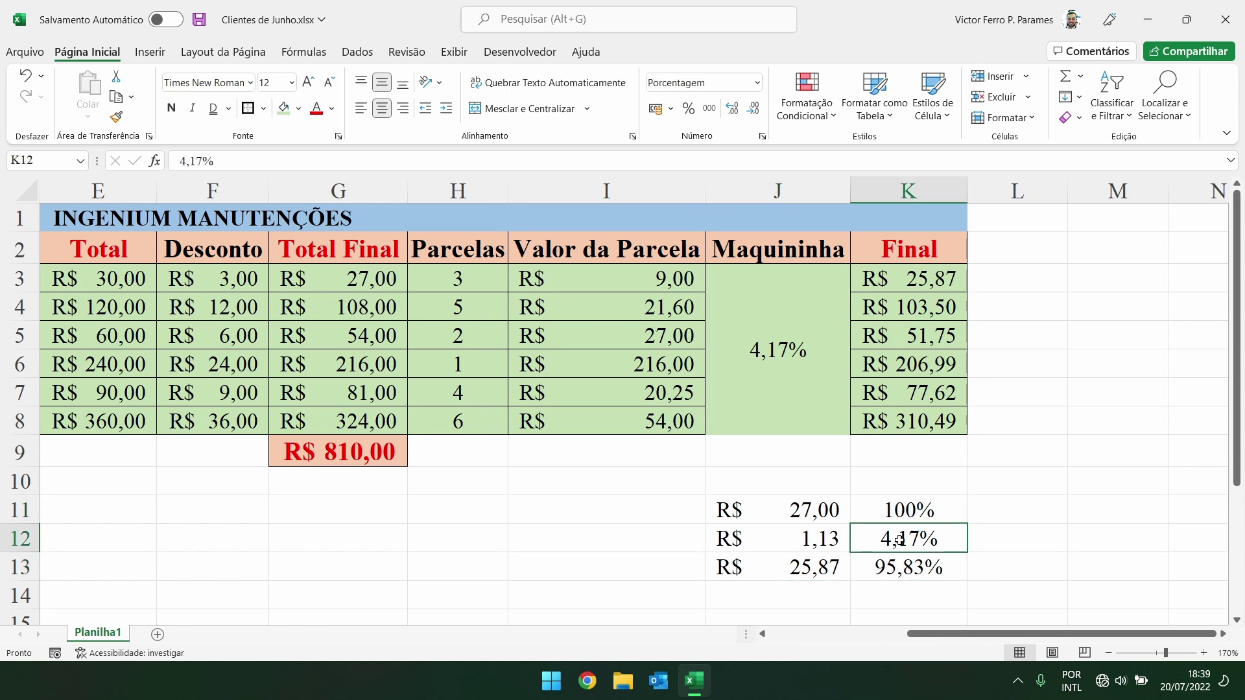
left_click(907, 566)
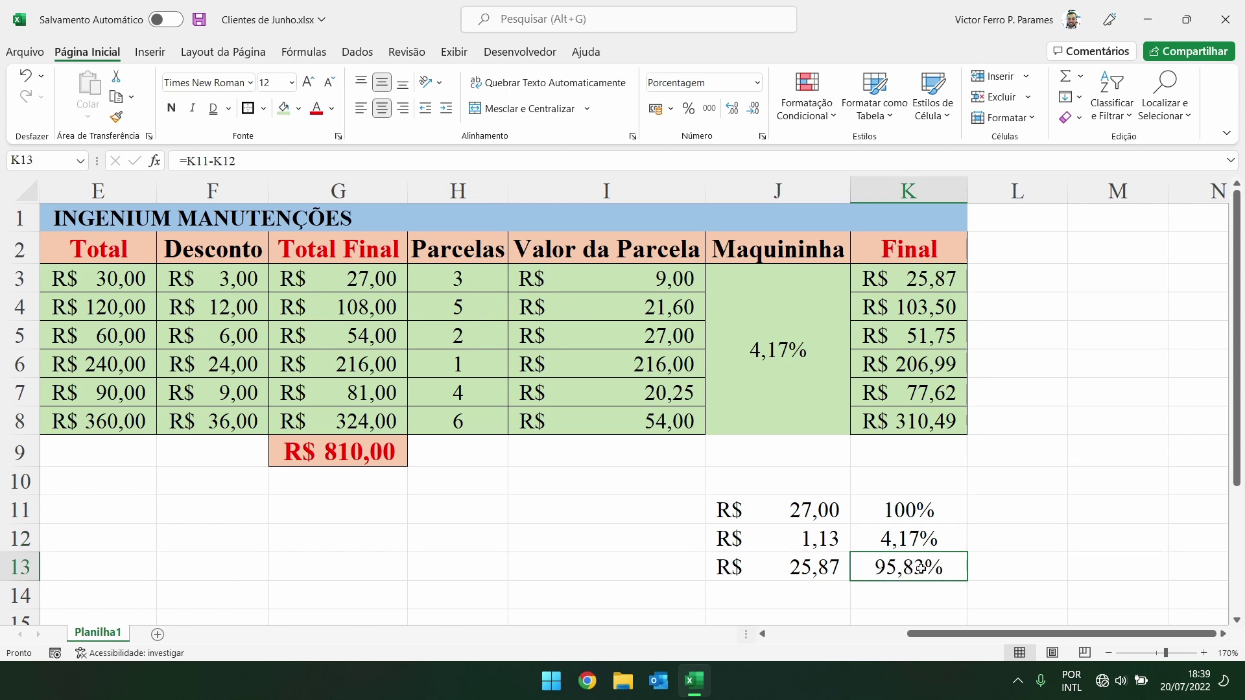
left_click(915, 278)
double_click(918, 278)
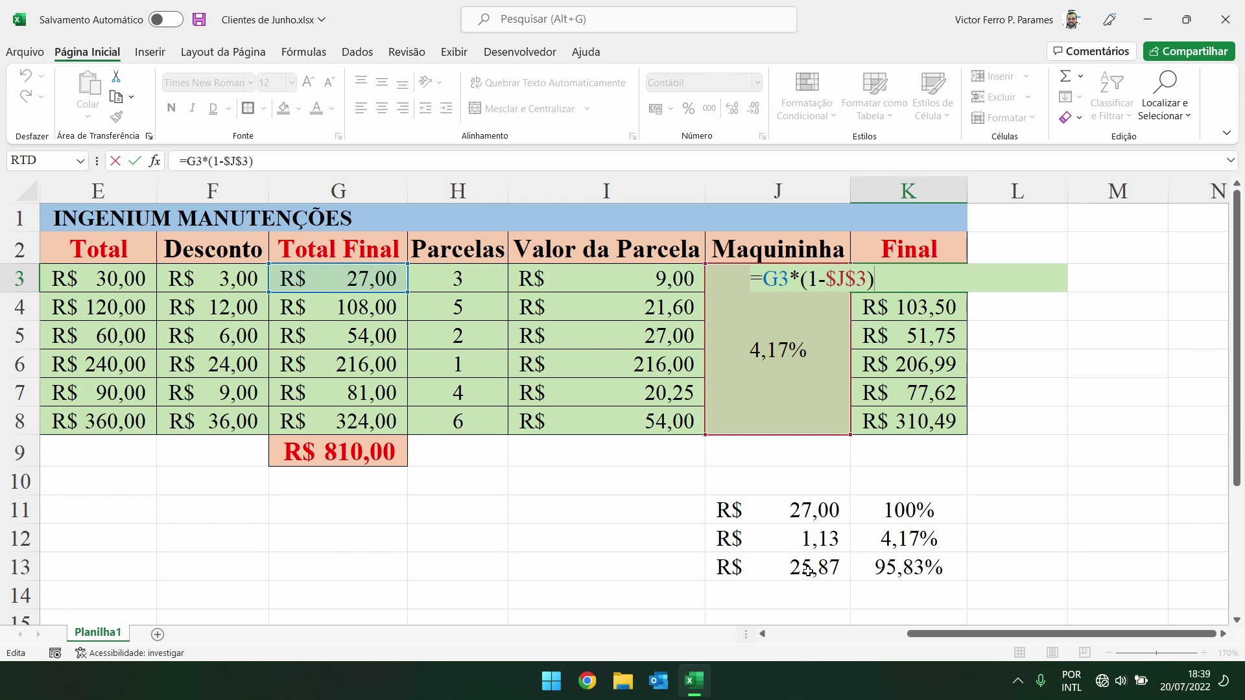
key("ctrl+Return")
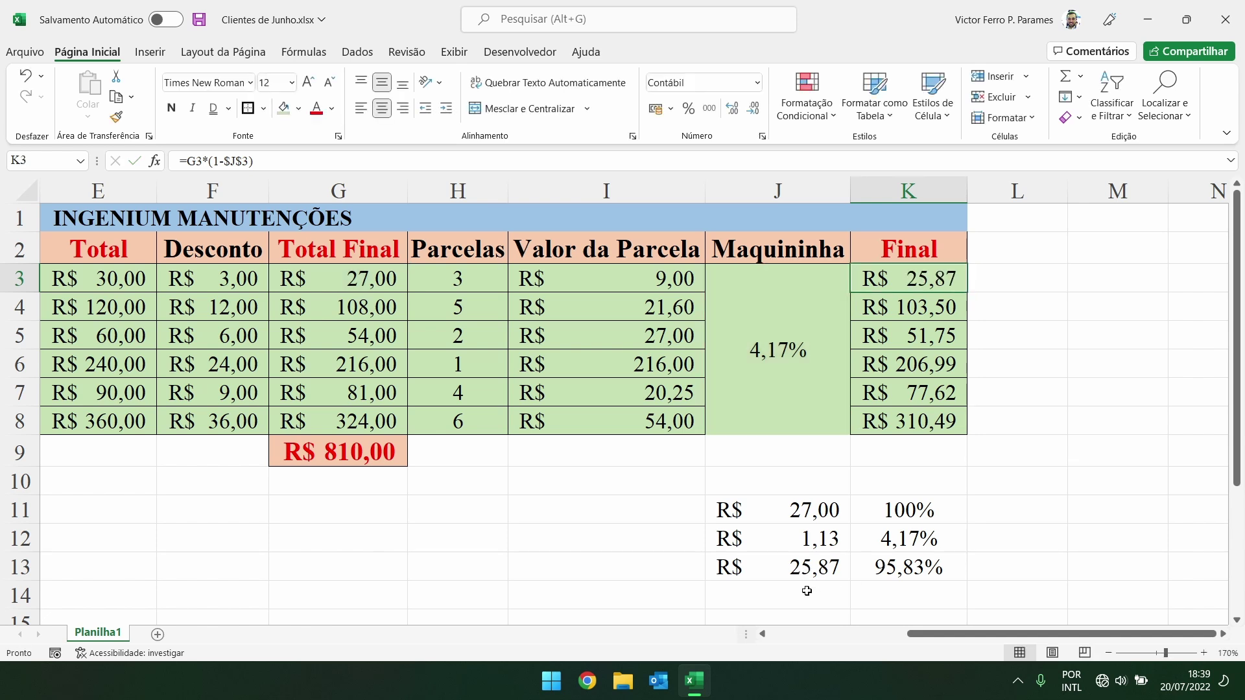
left_click(803, 569)
double_click(803, 569)
key("Return")
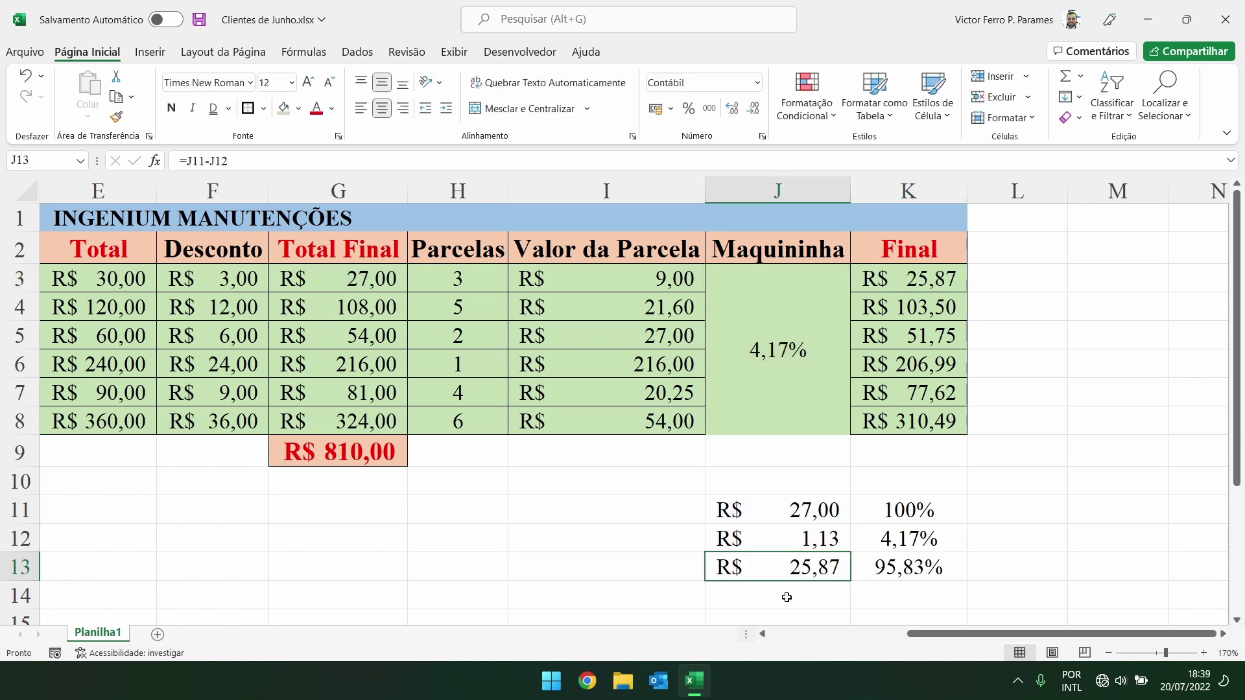
- Enter the formula =J11*K13 in J14 to calculate the received amount directly from the remaining percentage
type("=")
left_click(809, 512)
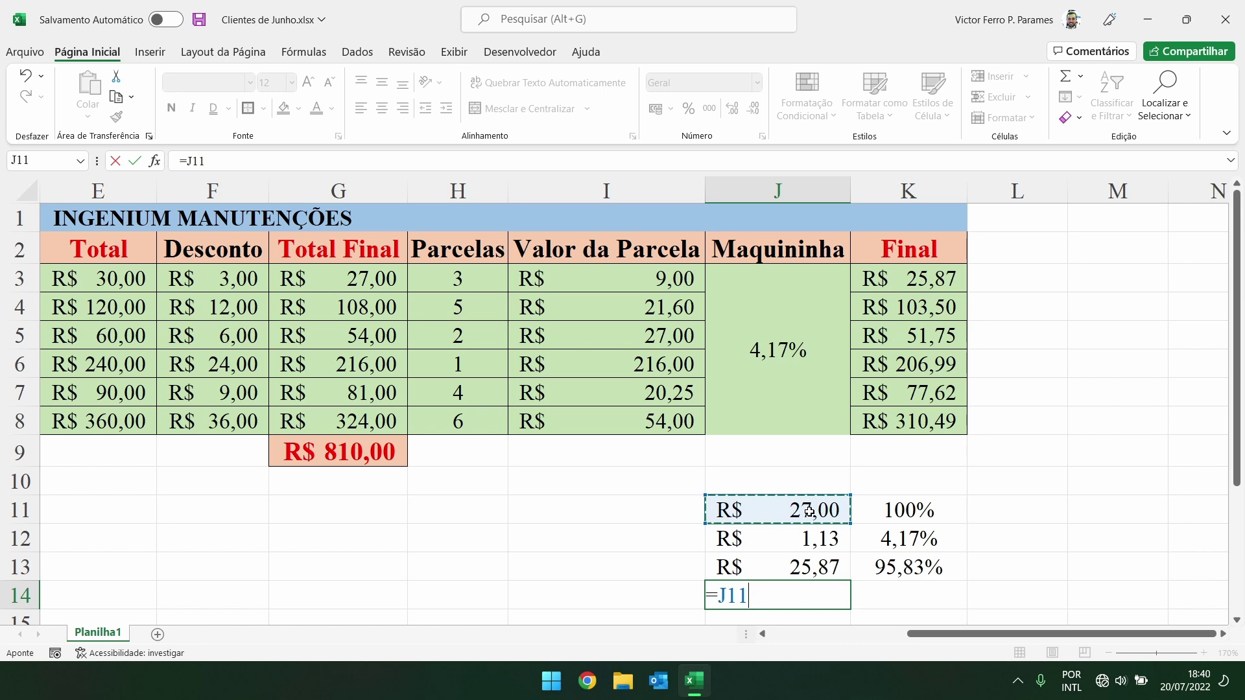
type("-")
key("BackSpace")
type("*")
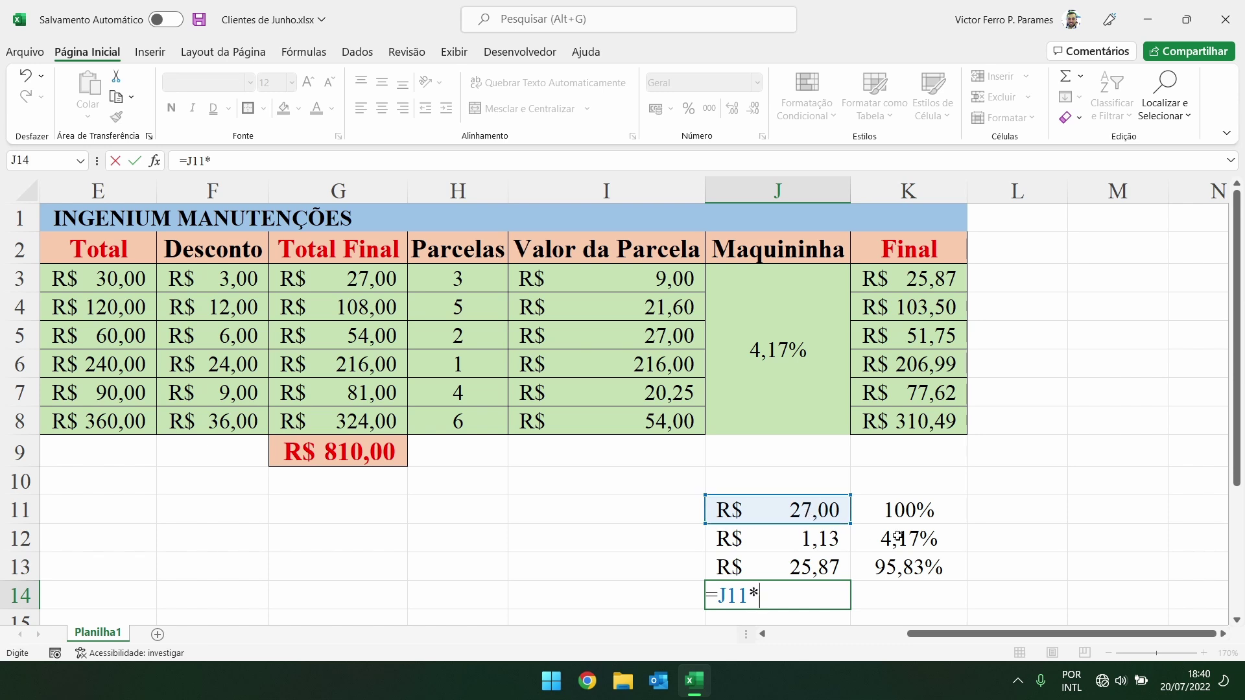
left_click(919, 570)
key("Return")
- Compare the subtraction formula in J13 with the multiplication formula in J14, leaving both unedited
left_click_drag(819, 539, 827, 563)
left_click(870, 567)
double_click(822, 539)
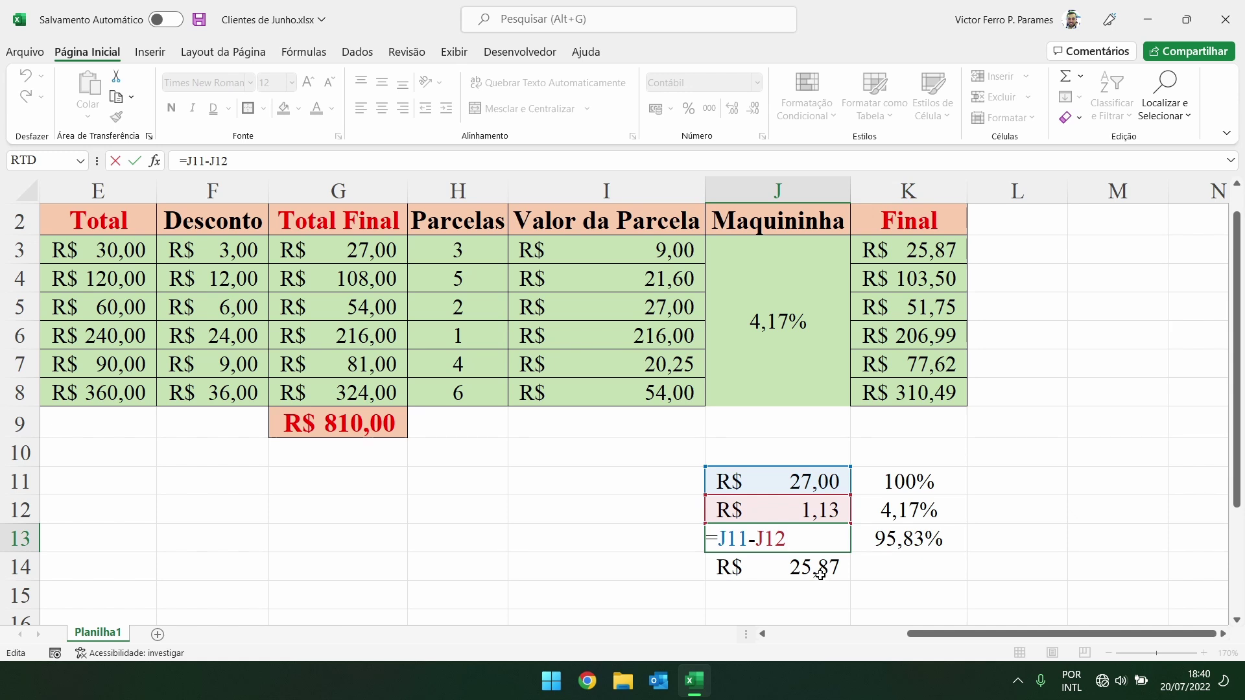
left_click(826, 566)
double_click(825, 566)
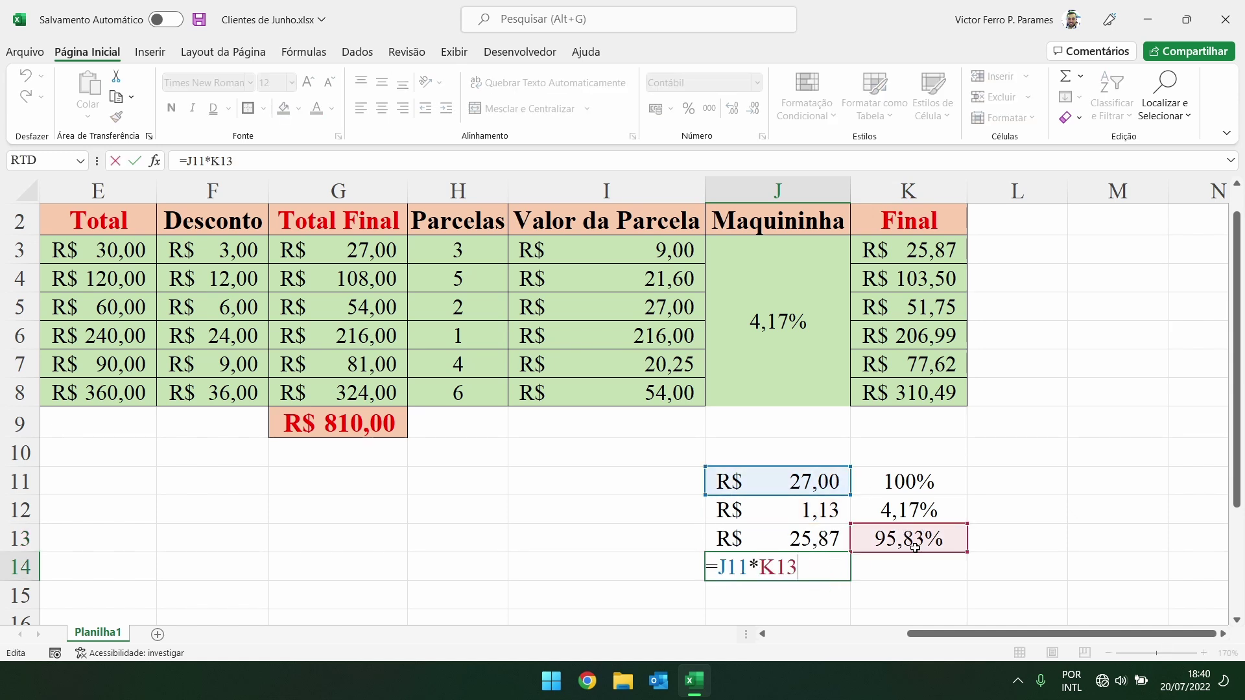
key("Escape")
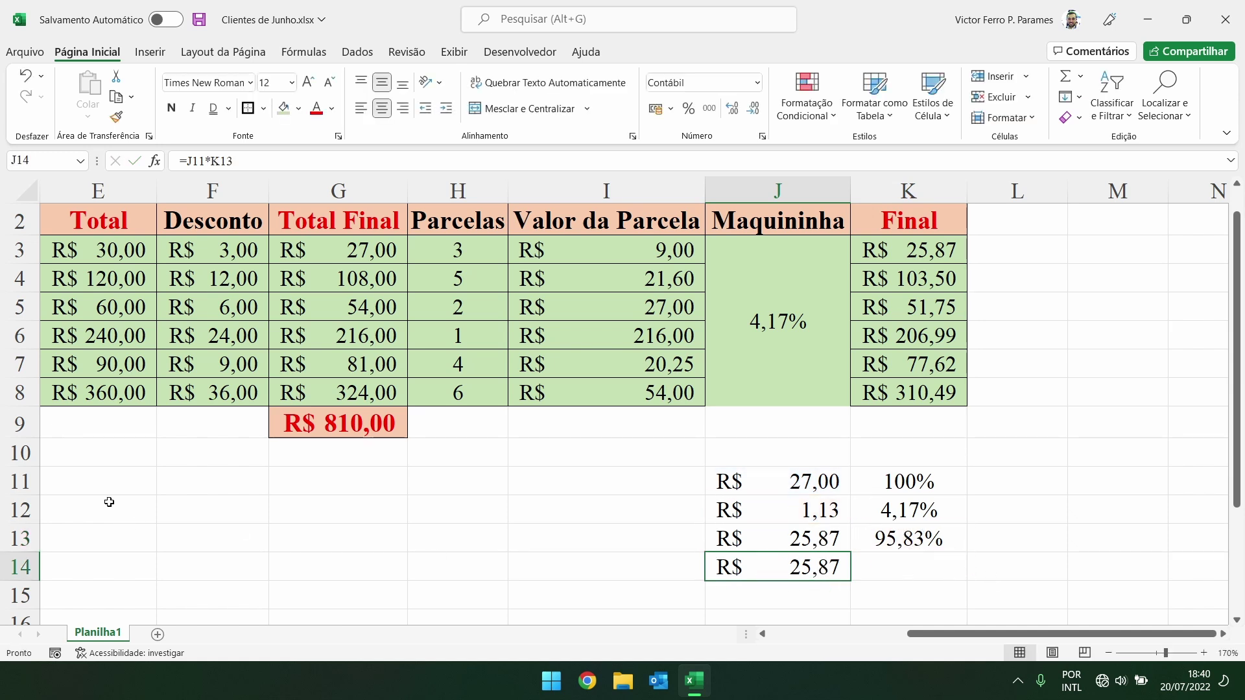
- Delete rows 11 to 14 containing the check calculation
left_click_drag(23, 481, 28, 556)
right_click(21, 534)
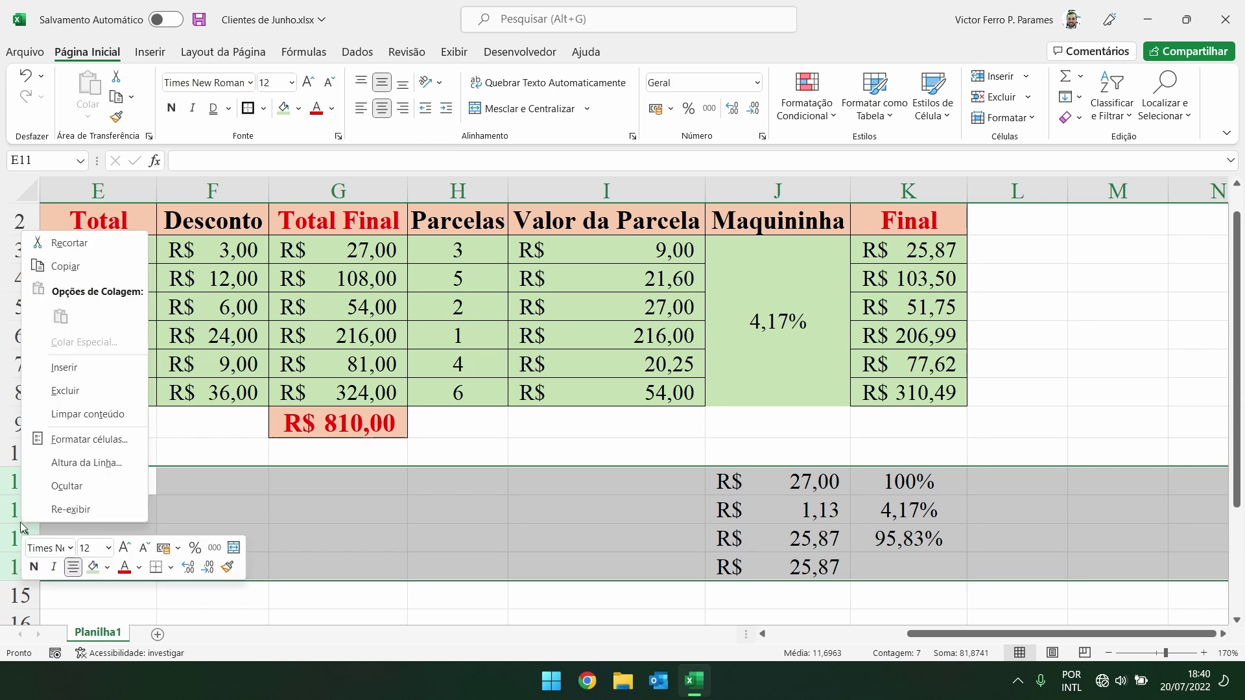
left_click(99, 397)
left_click(674, 481)
scroll(683, 500, "up", 1)
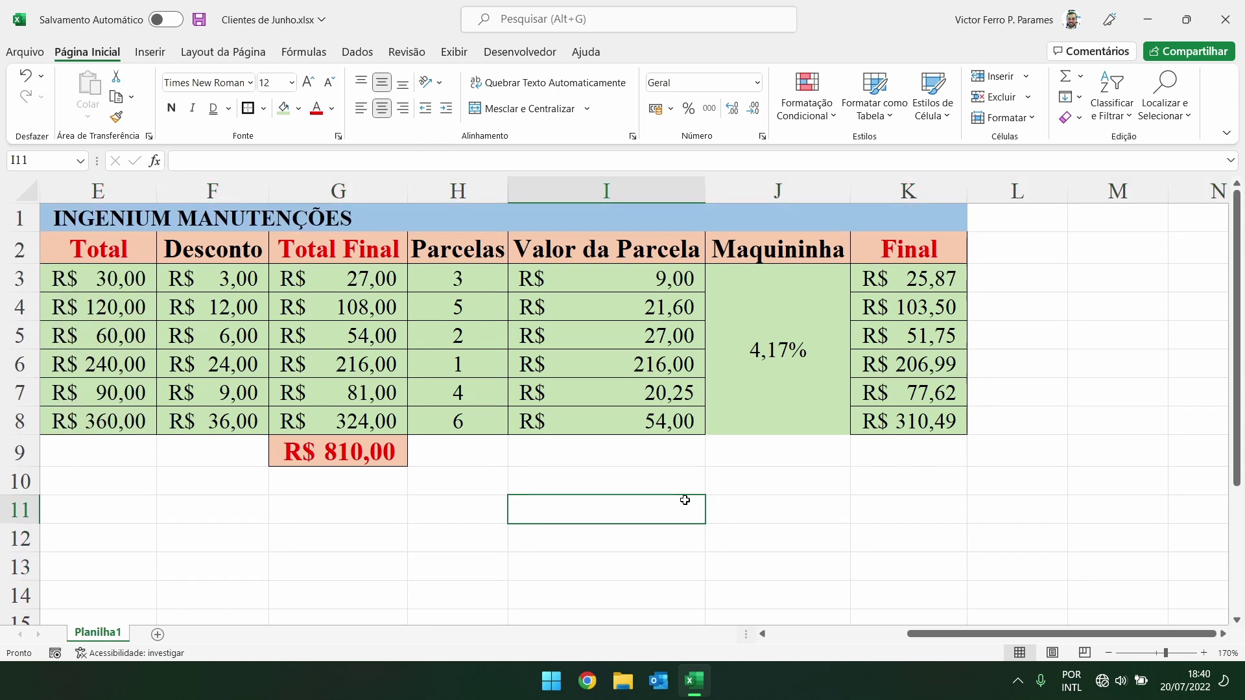
- Copy the Total Final sum from G9 to K9 with its formatting, and inspect the range used by the pasted formula
left_click(962, 448)
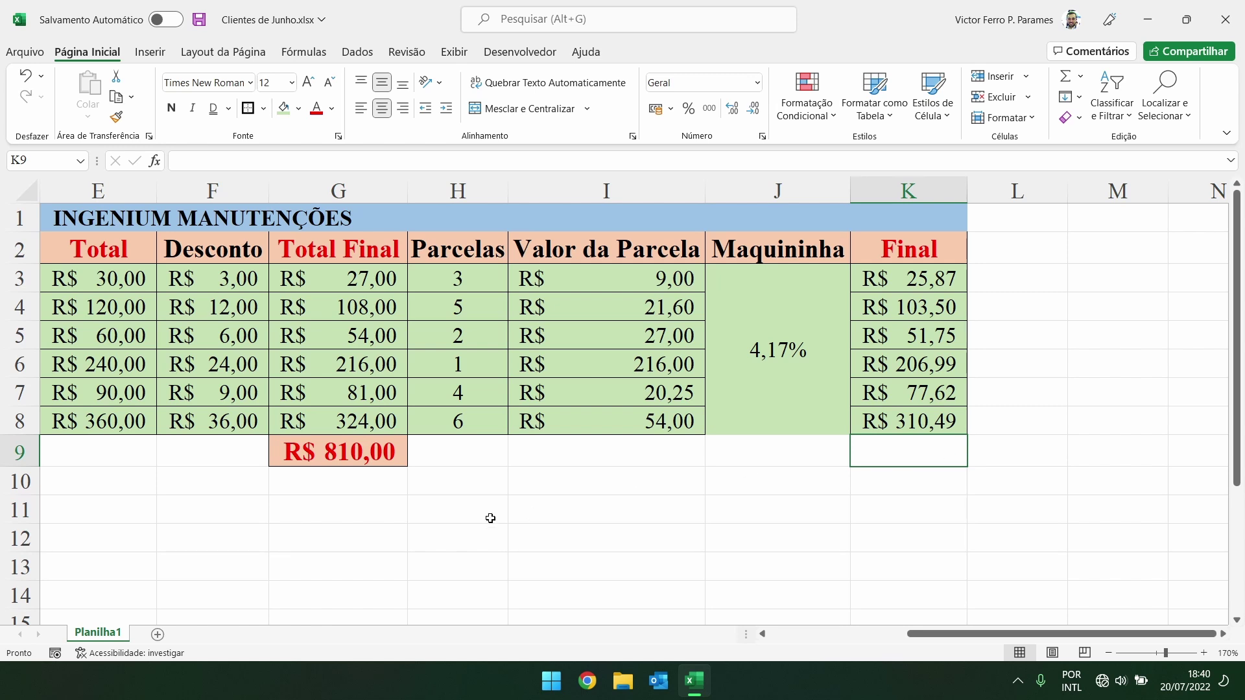
left_click(342, 454)
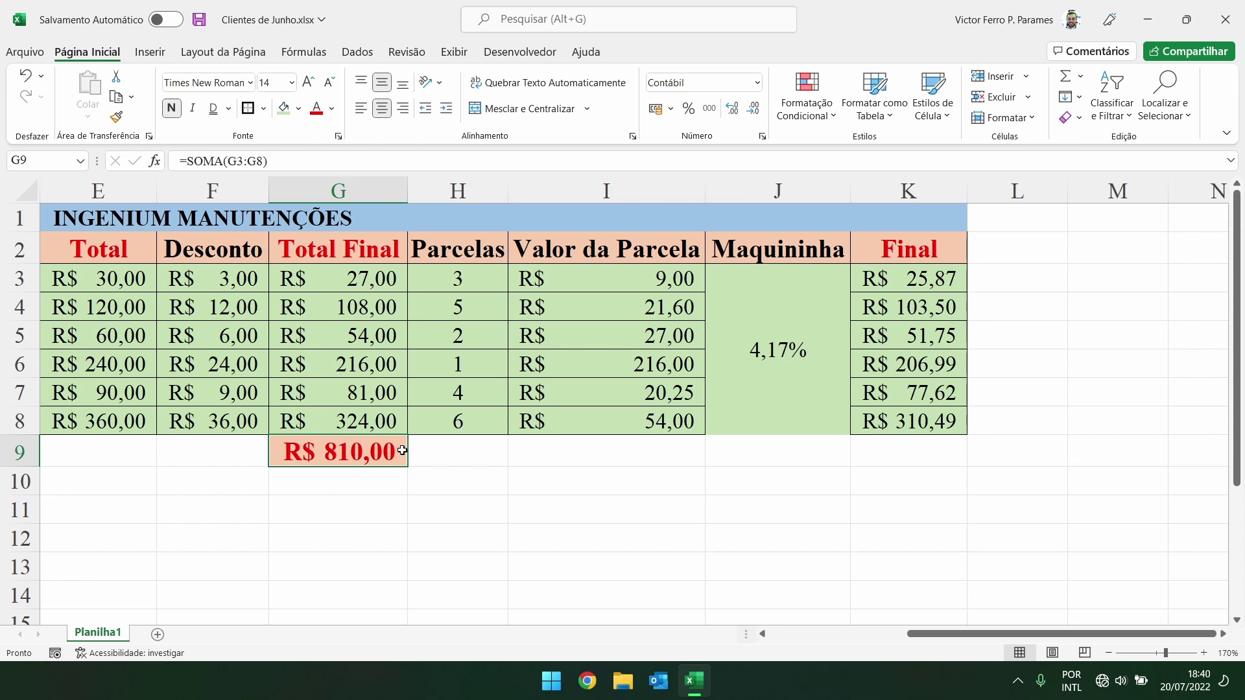
key("ctrl+c")
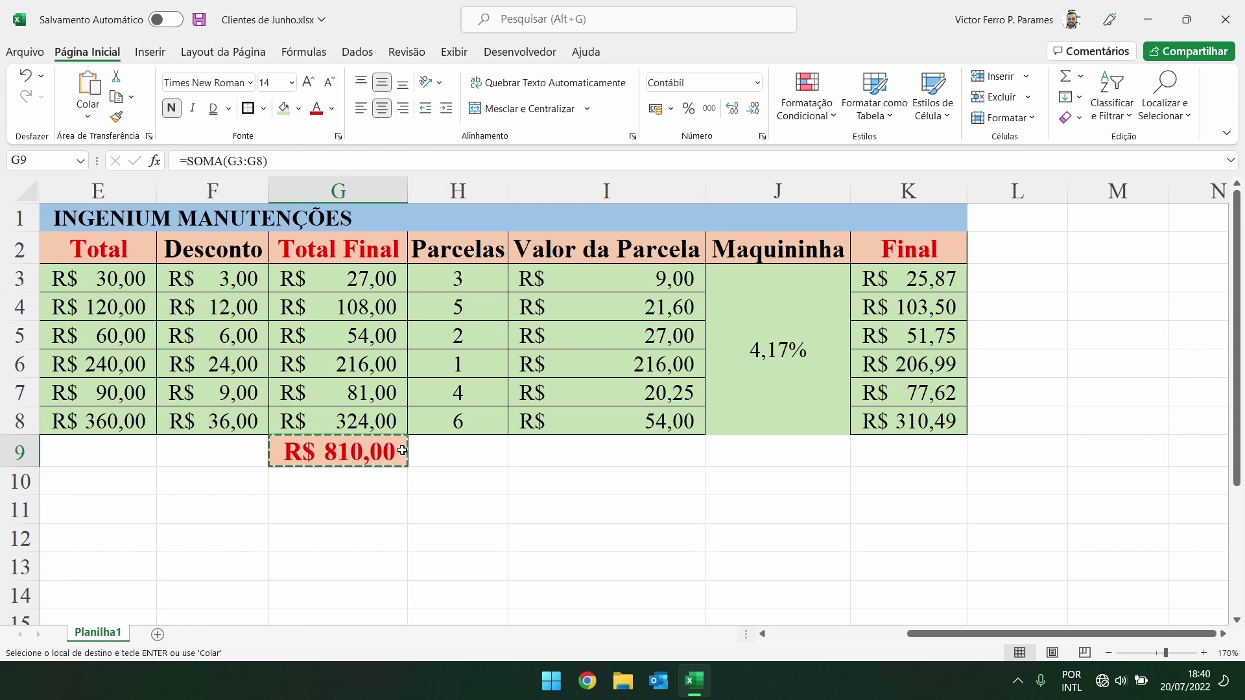
left_click(906, 448)
key("ctrl+v")
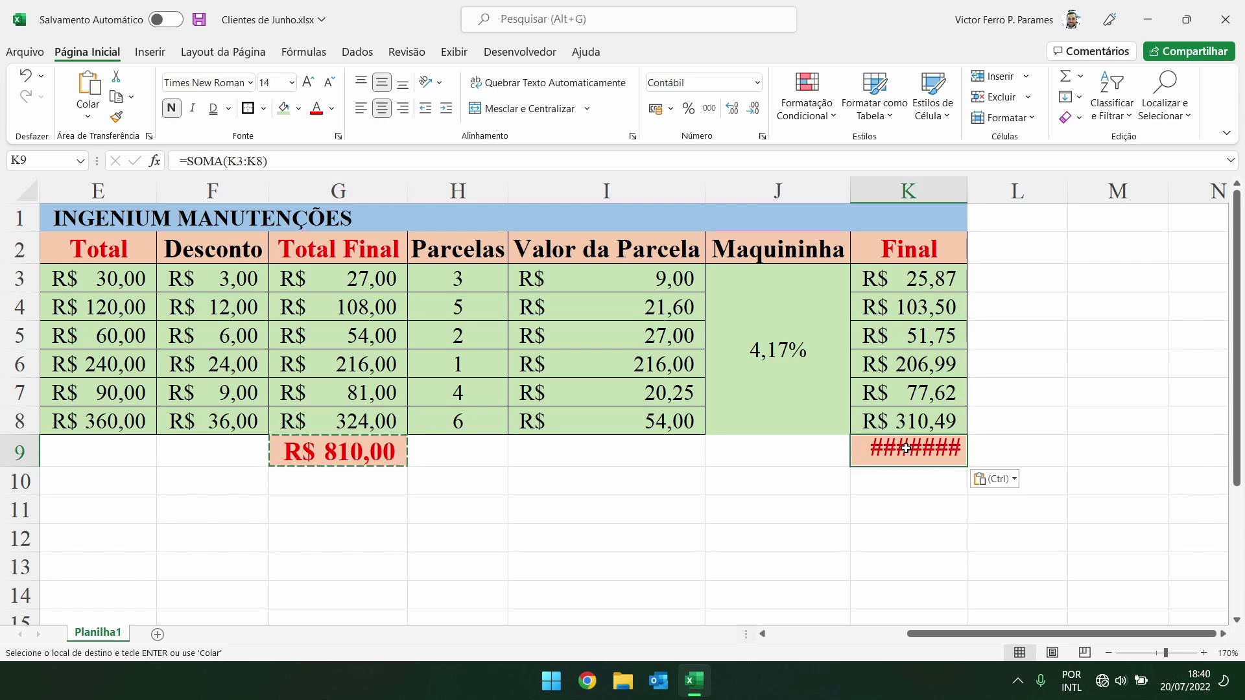
double_click(907, 448)
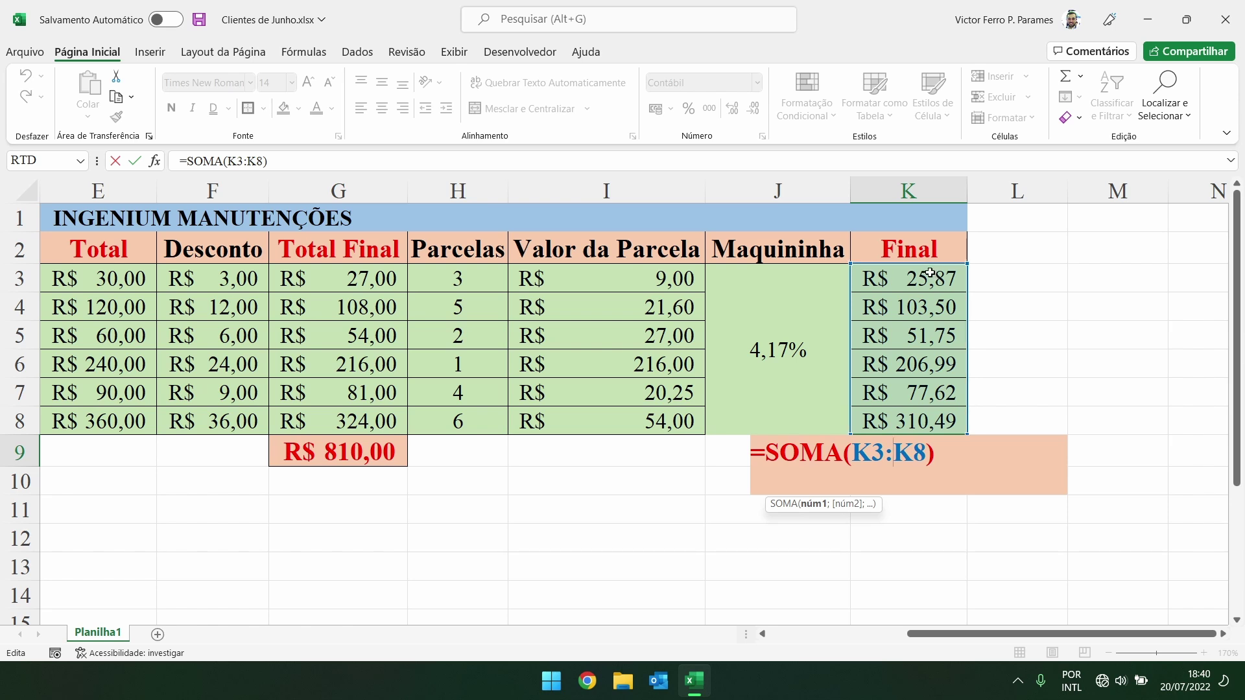
key("Escape")
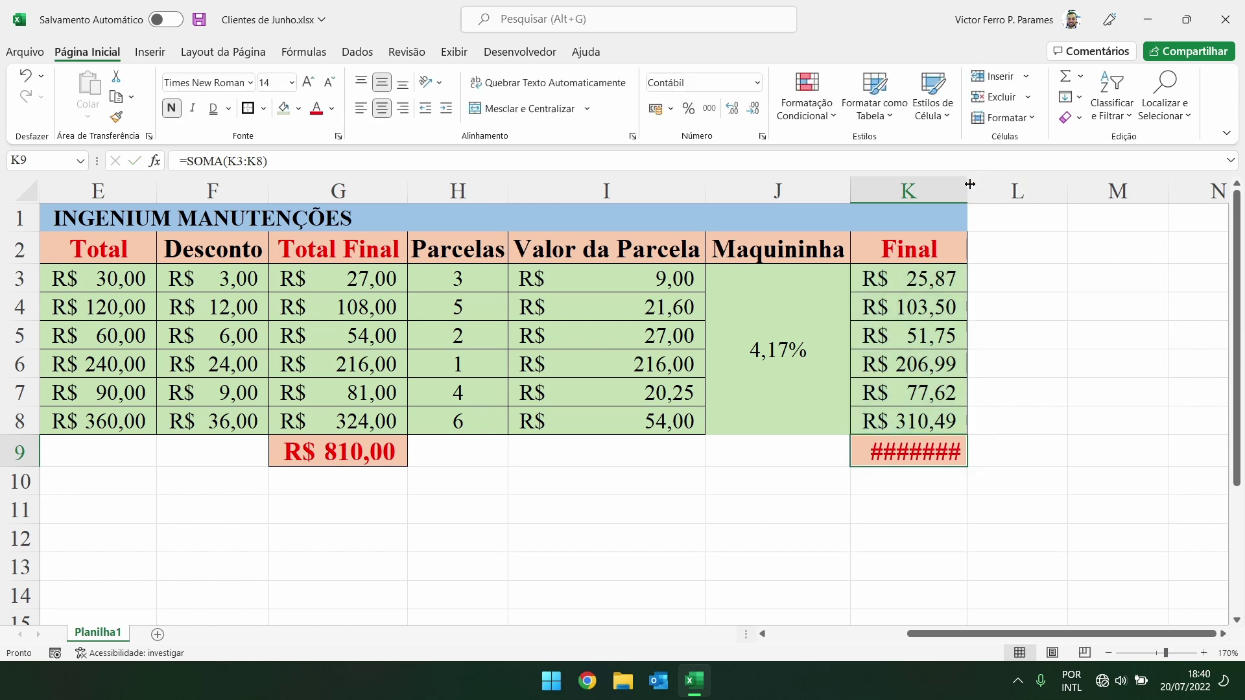
- Widen column K so the total in K9 fits
left_click_drag(969, 184, 989, 184)
left_click(1102, 501)
left_click(950, 452)
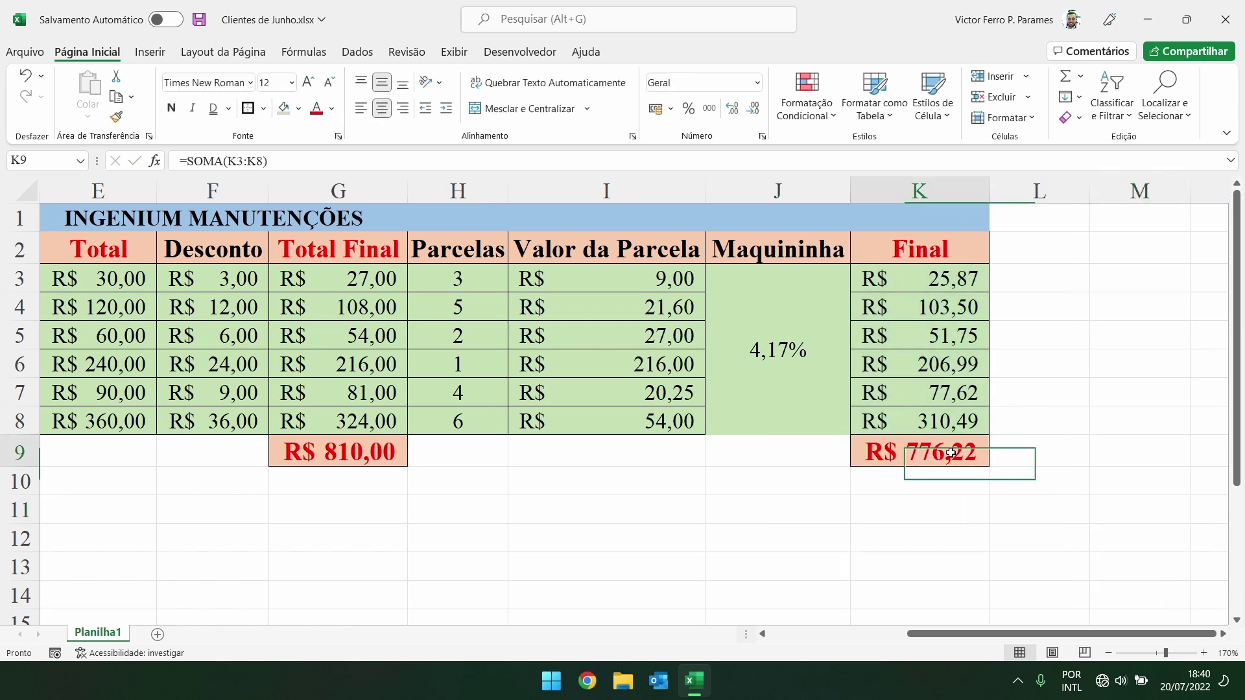
left_click(1019, 485)
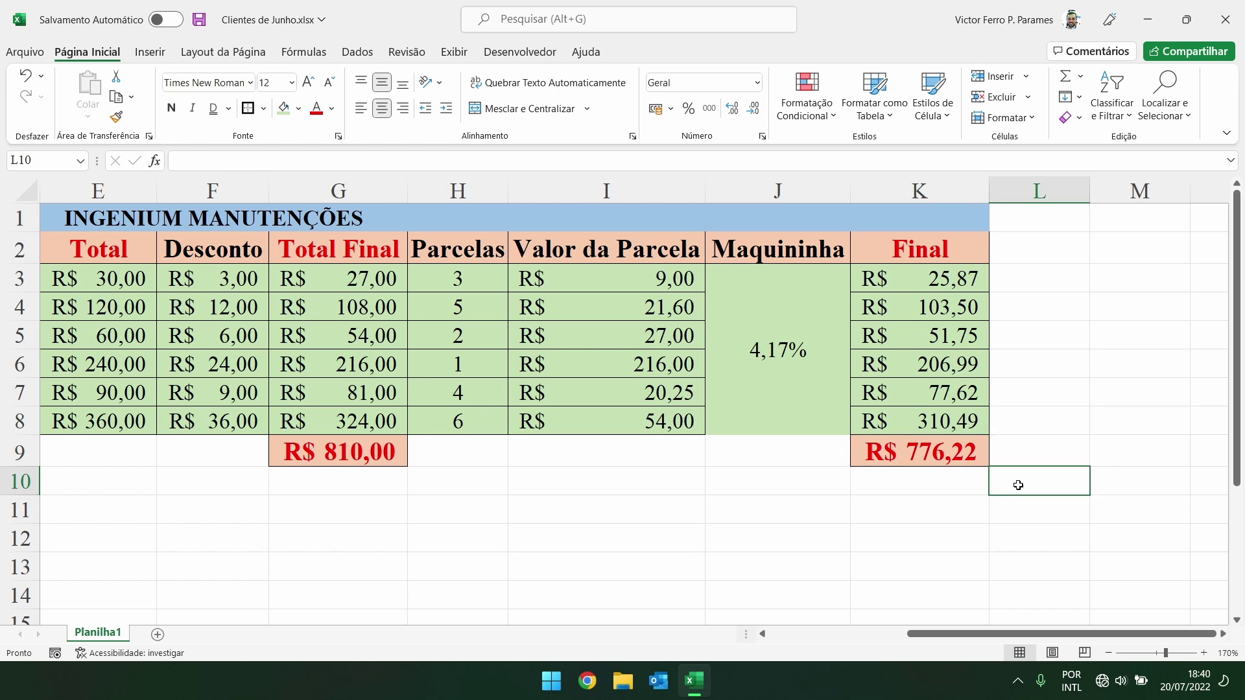
- Replace the total in K9 with the addition formula =K3+K4+K5+K6+K7+K8, and undo that entry
left_click(914, 453)
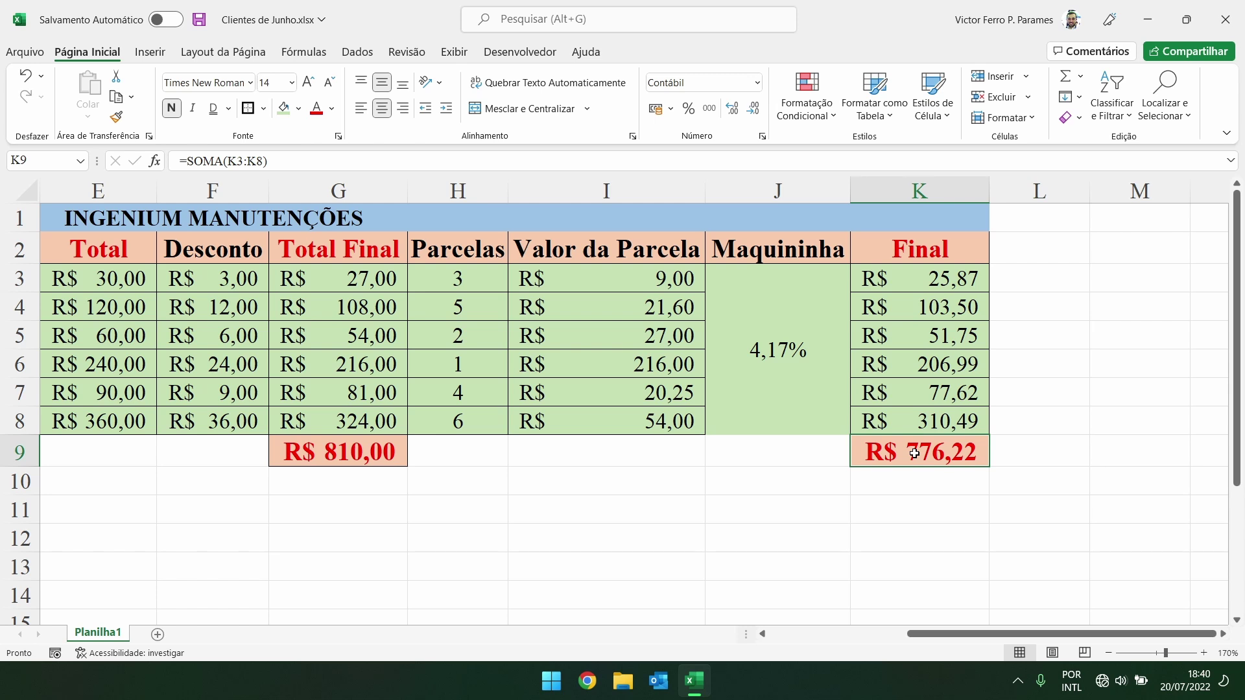
key("Delete")
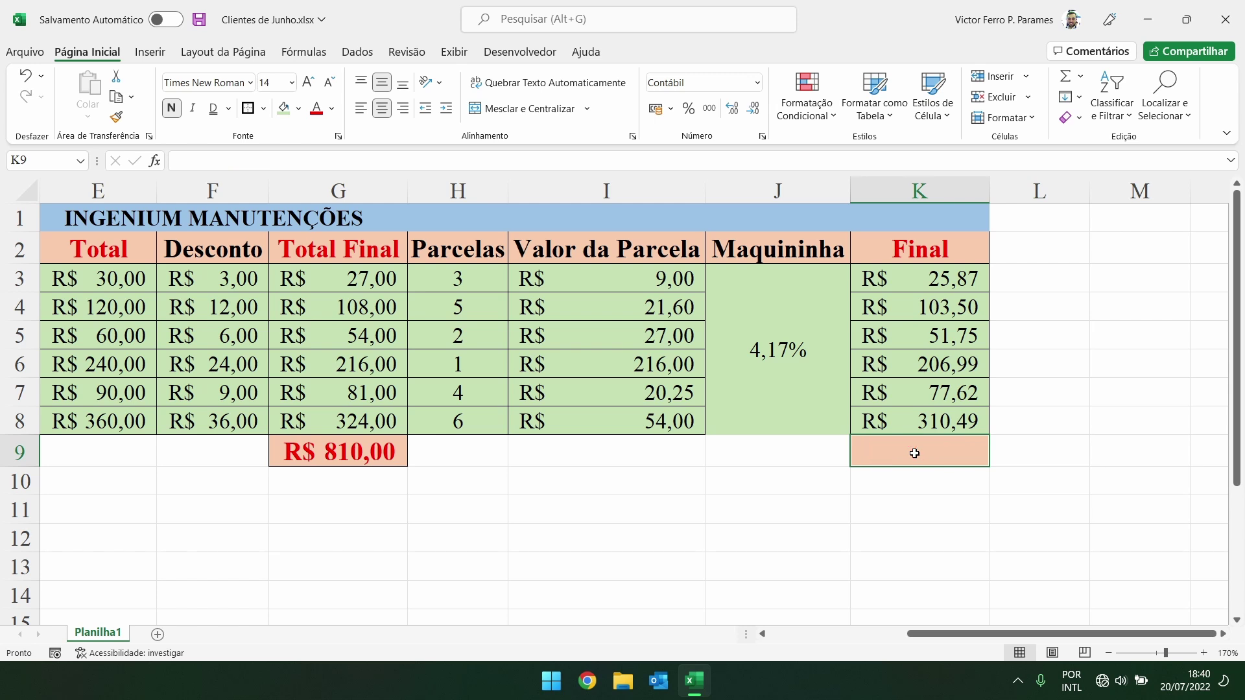
type("=")
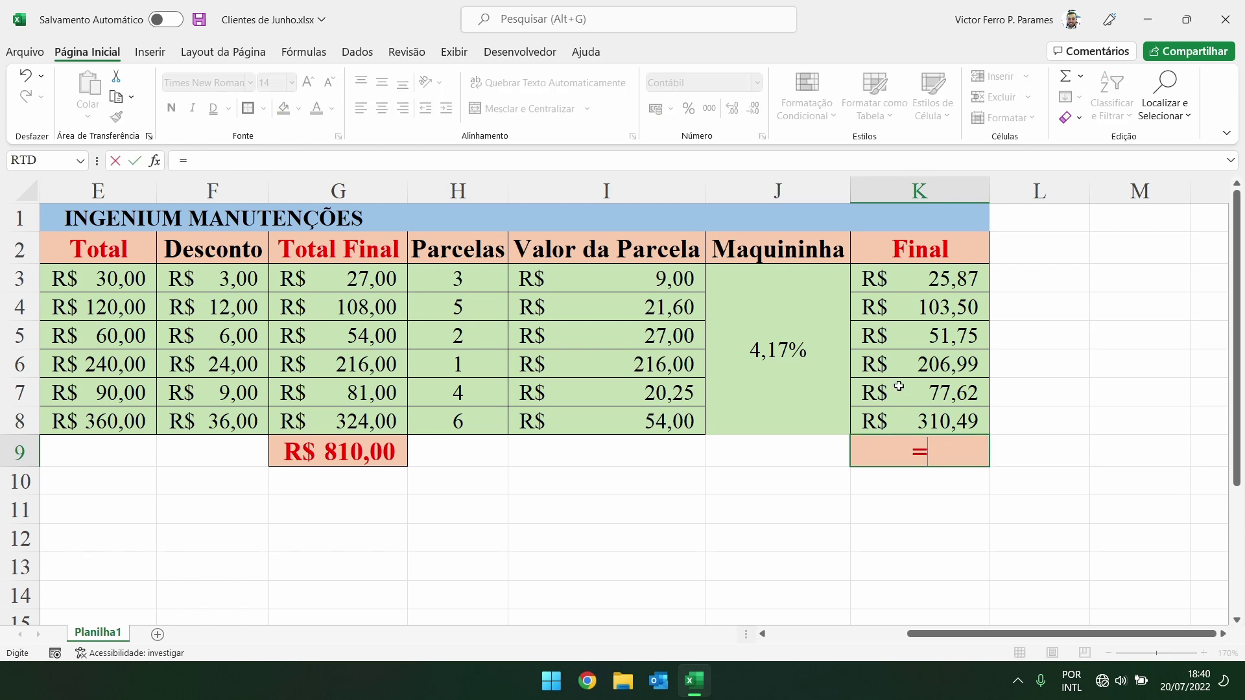
left_click(959, 278)
type("+")
left_click(950, 306)
type("+")
left_click(950, 337)
type("+")
left_click(950, 363)
type("+")
left_click(951, 392)
type("+")
left_click(951, 422)
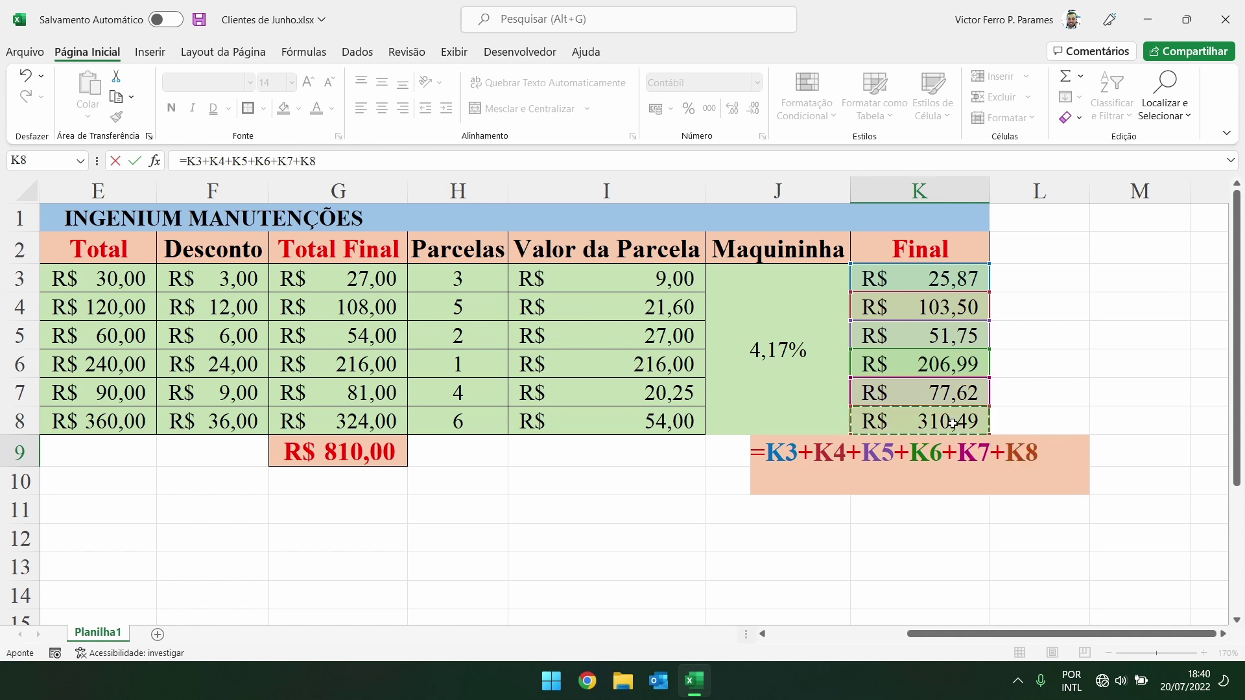
key("Return")
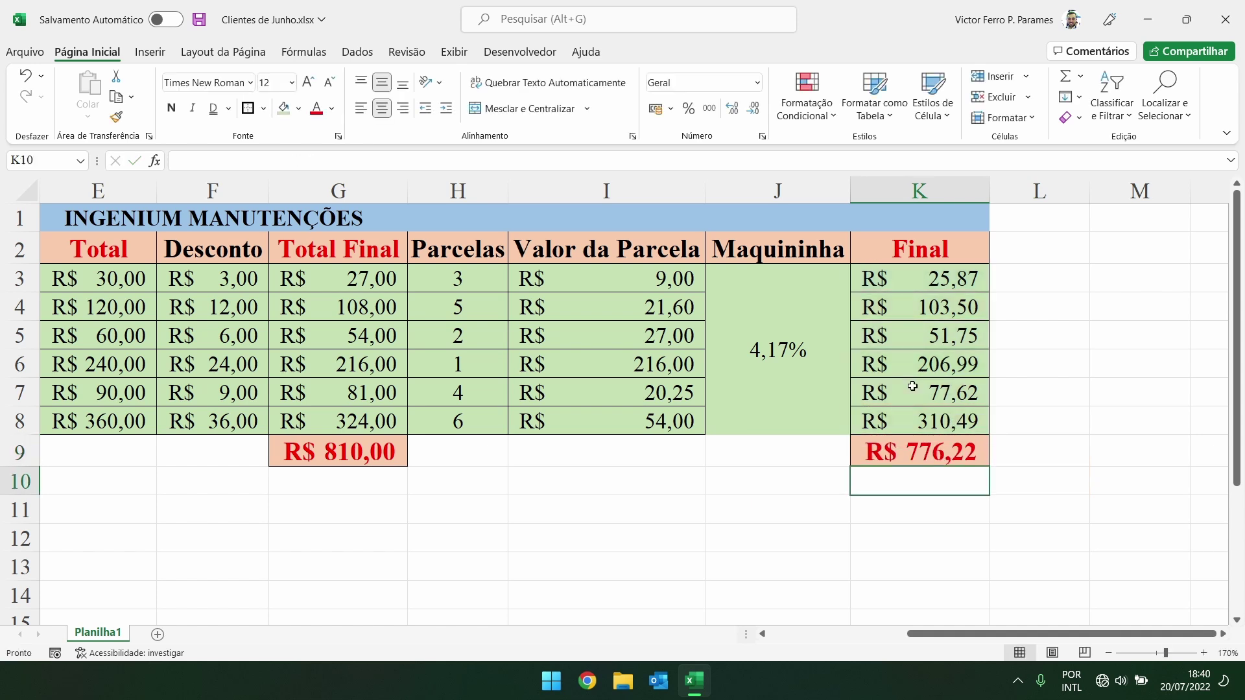
key("ctrl+z")
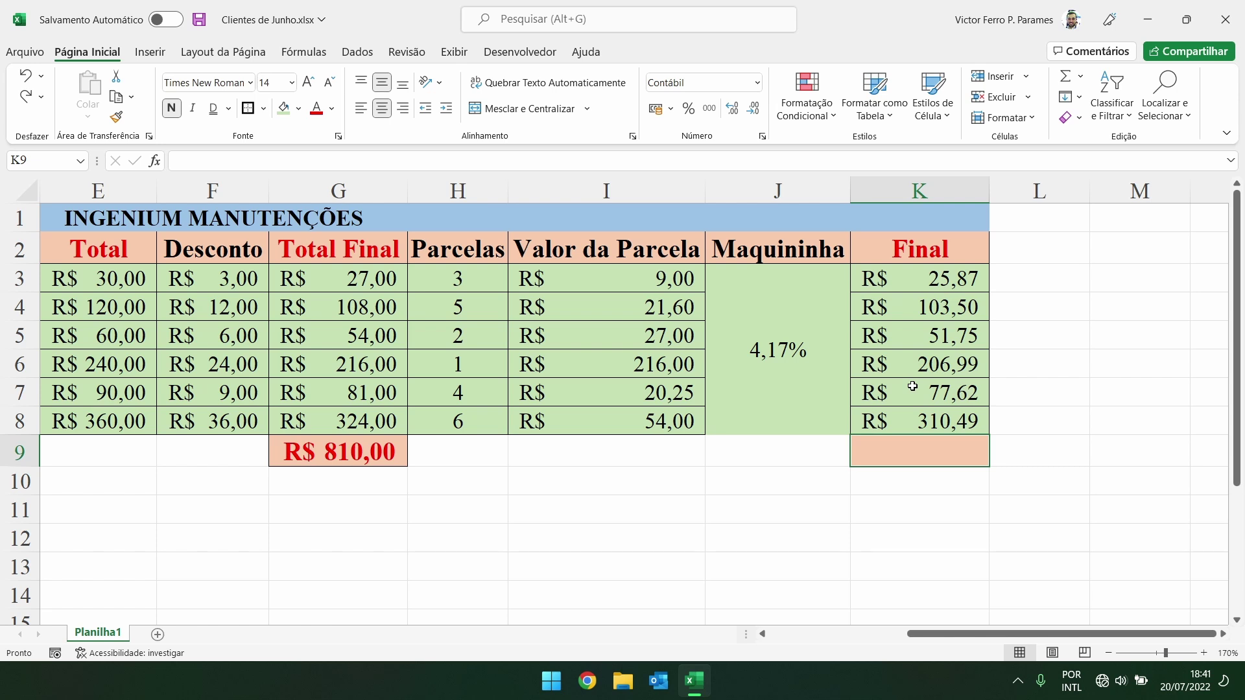
- Enter the formula =SOMA(K3:K8) in K9 to total the Final column
type("=")
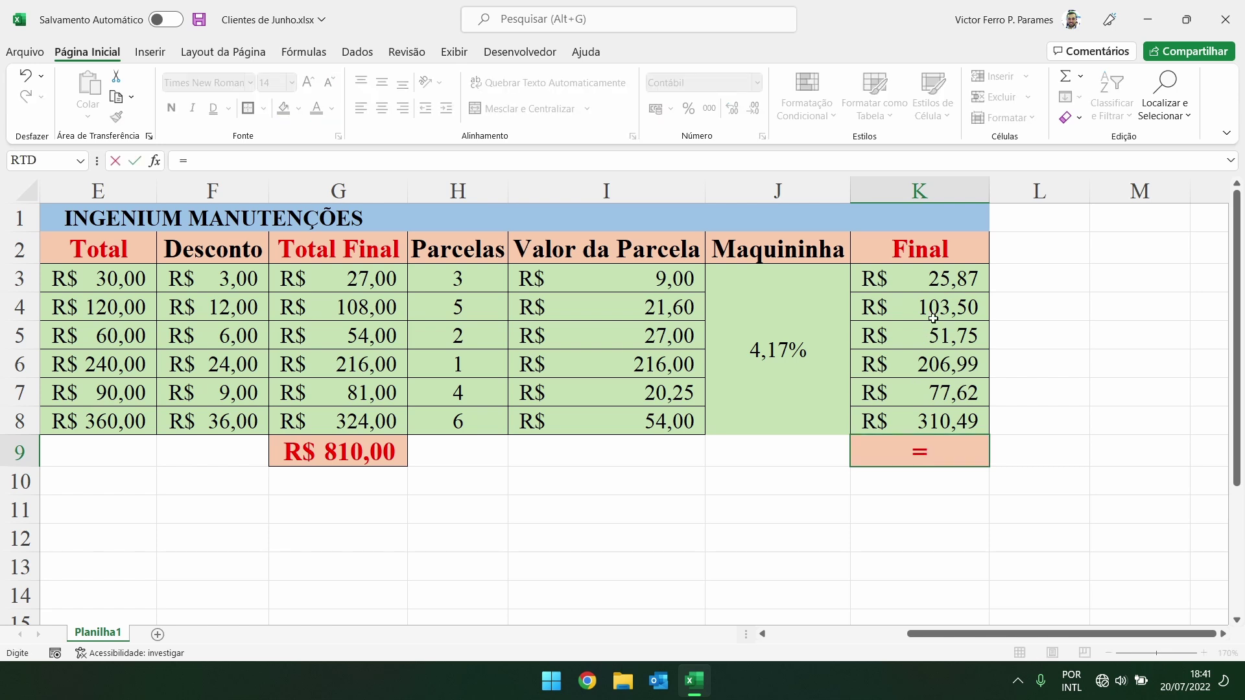
type("soma(")
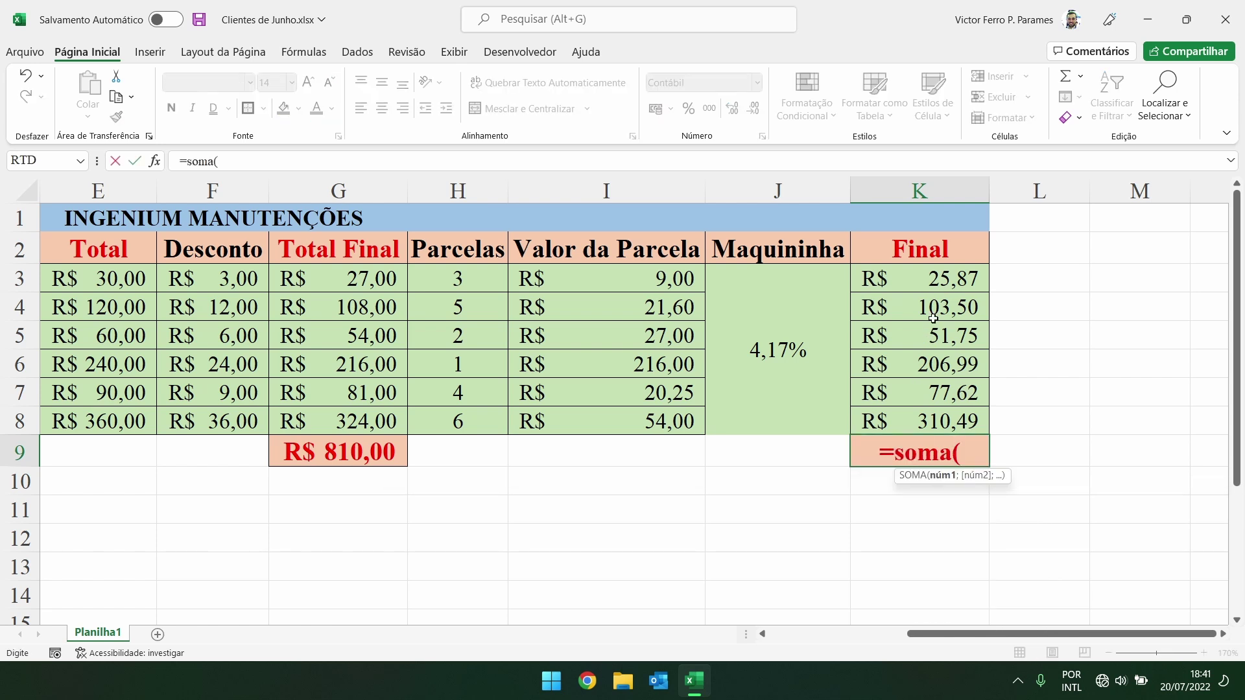
left_click_drag(919, 276, 945, 422)
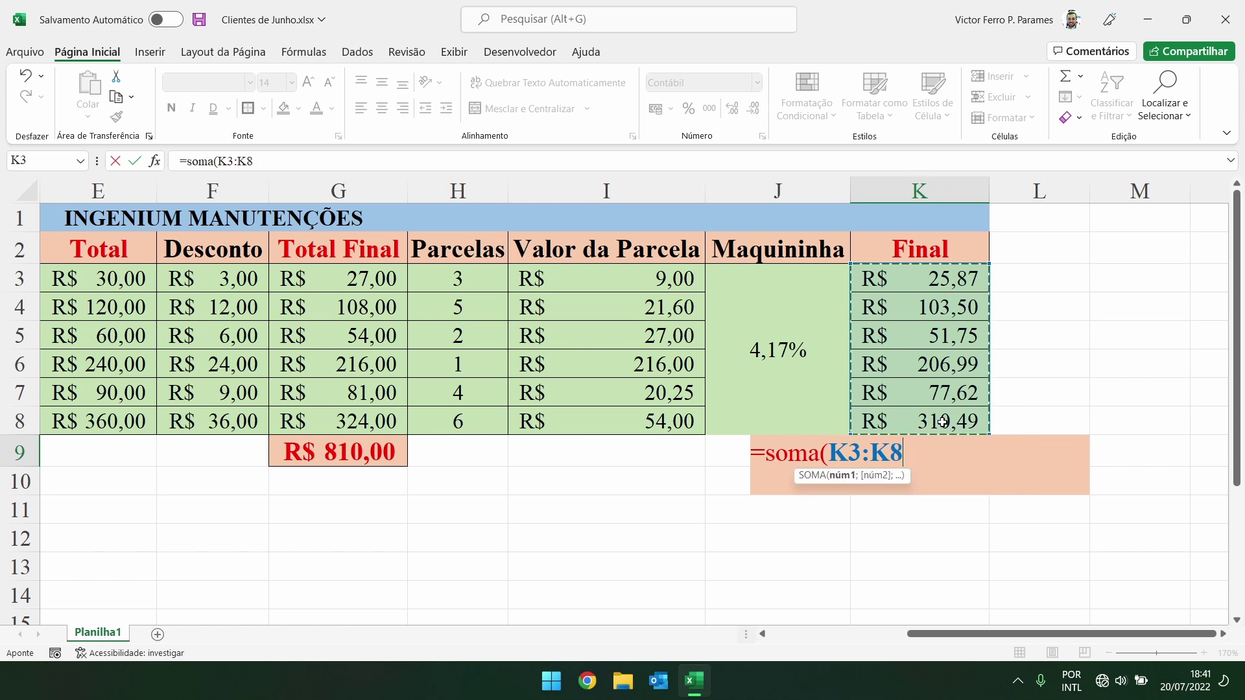
type(")")
key("Return")
- Clear K9, try AutoSum there over K3:K8, and undo the inserted sum
left_click(928, 456)
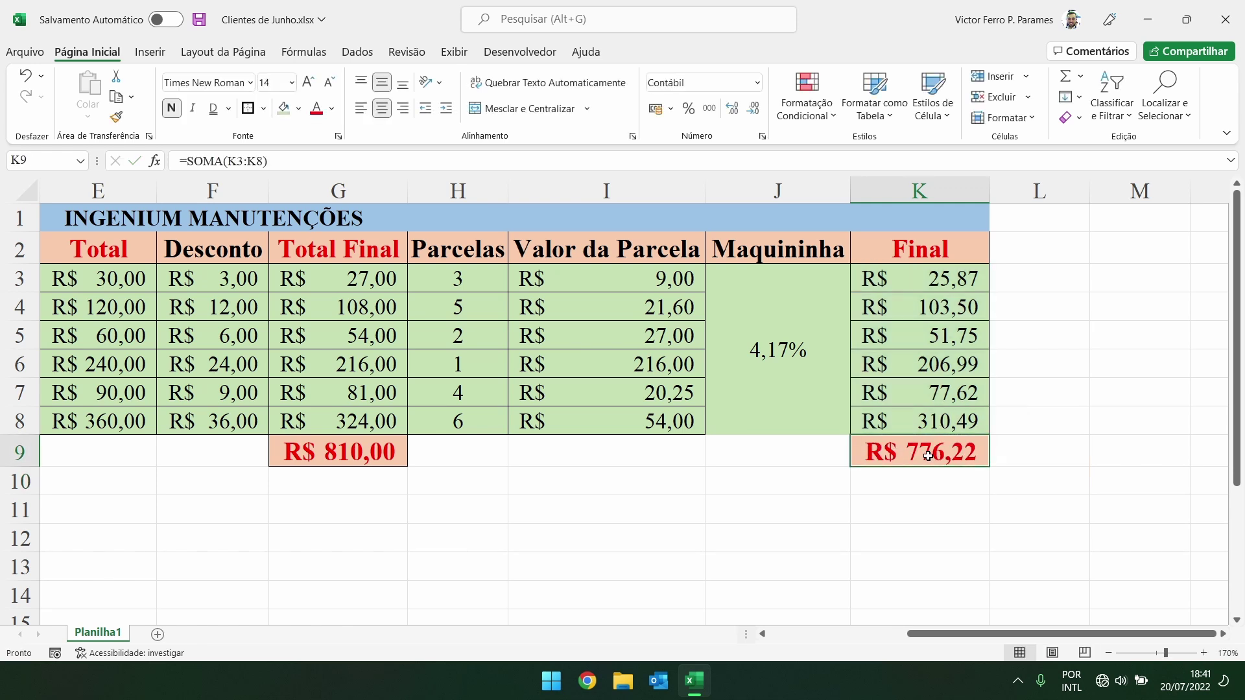
key("Delete")
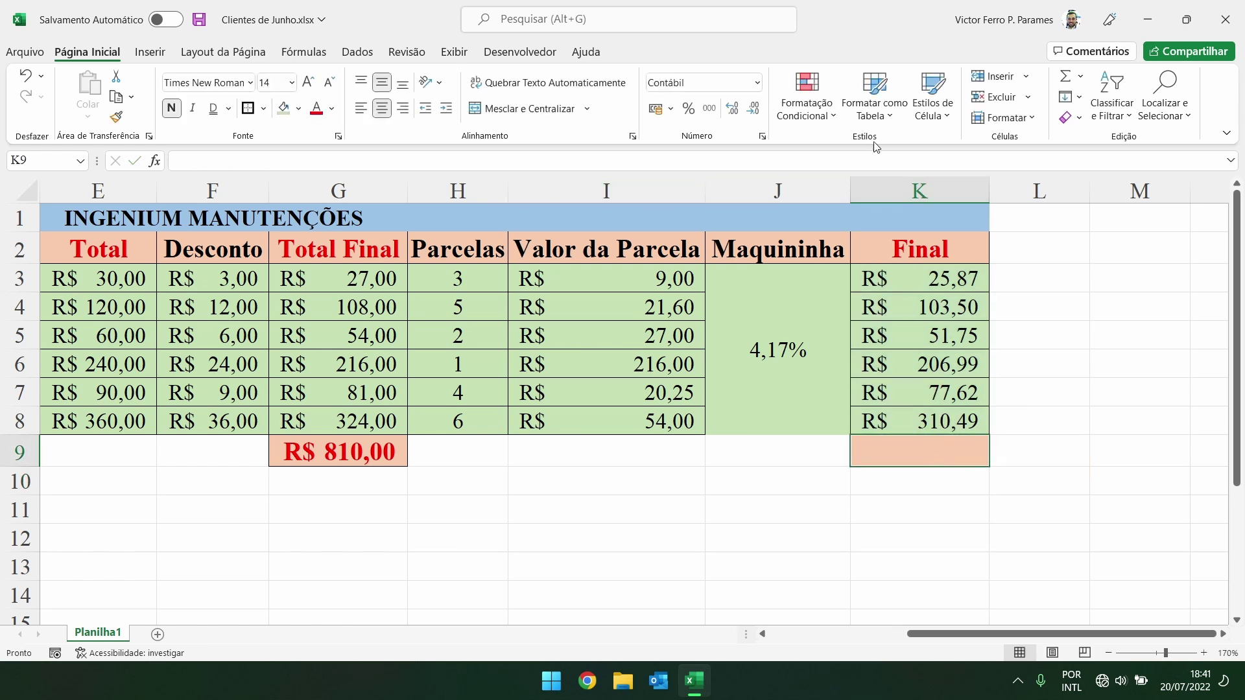
left_click(1065, 76)
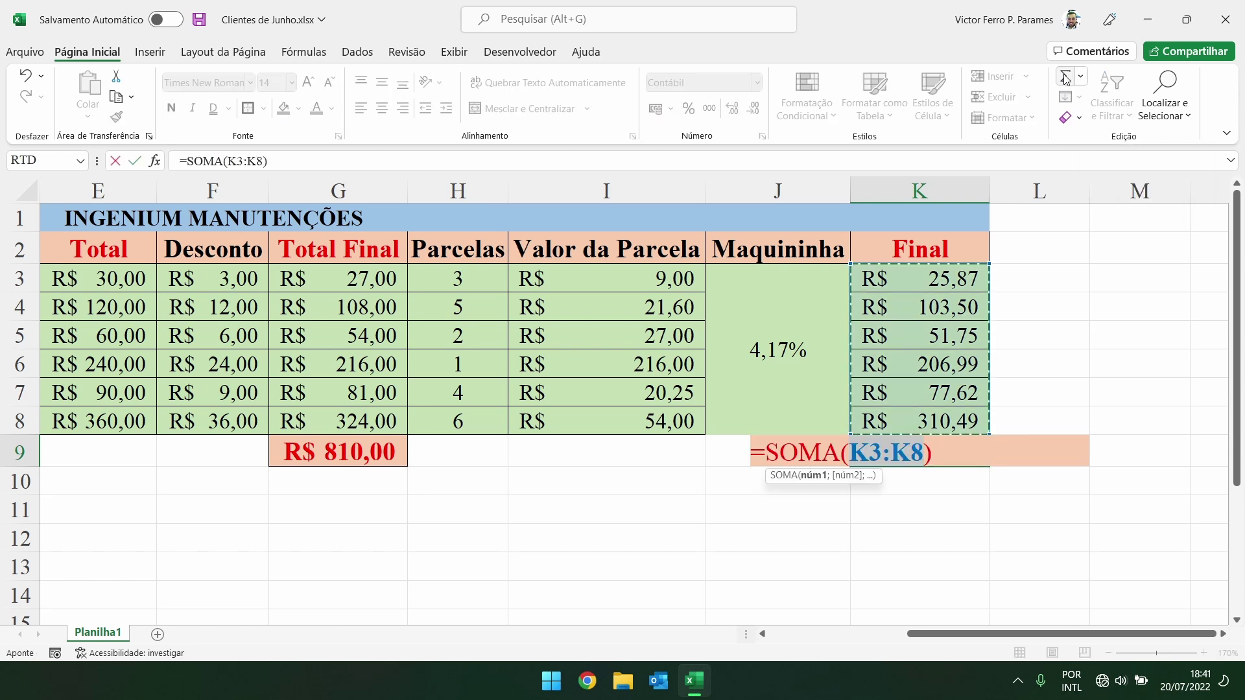
key("Return")
key("ctrl+z")
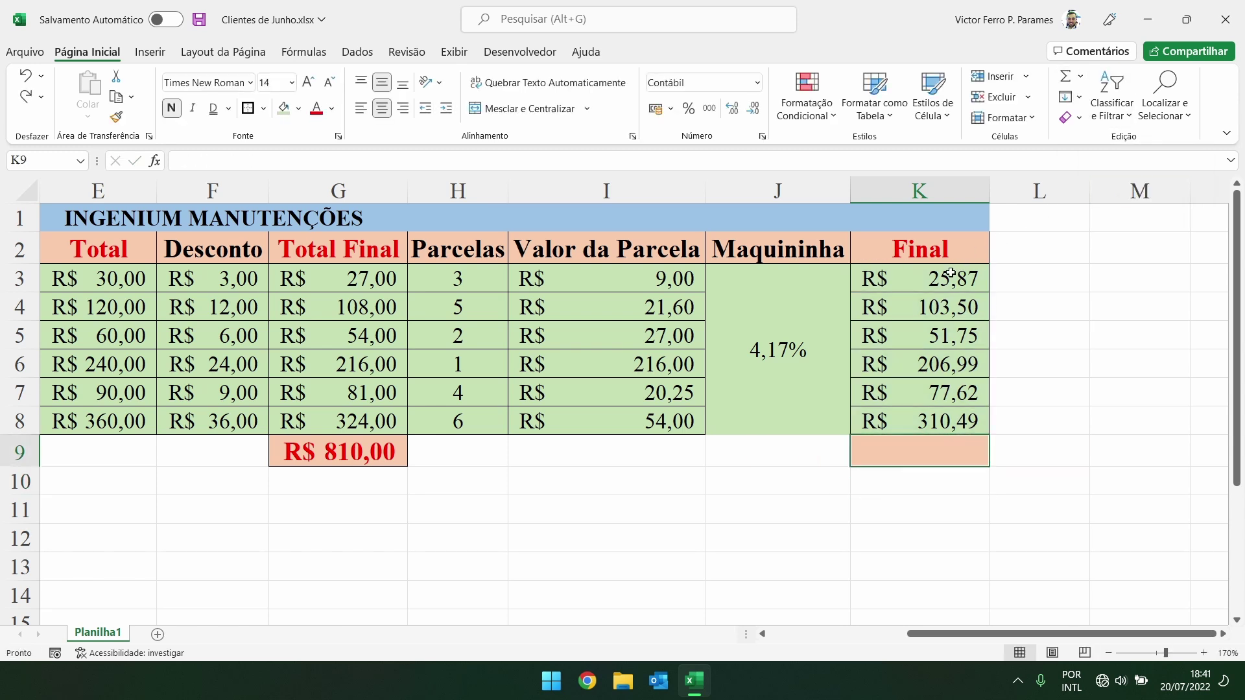
- Select the Final values in K3:K8 and apply AutoSum to place their total in K9
left_click_drag(959, 271, 951, 421)
left_click(1065, 77)
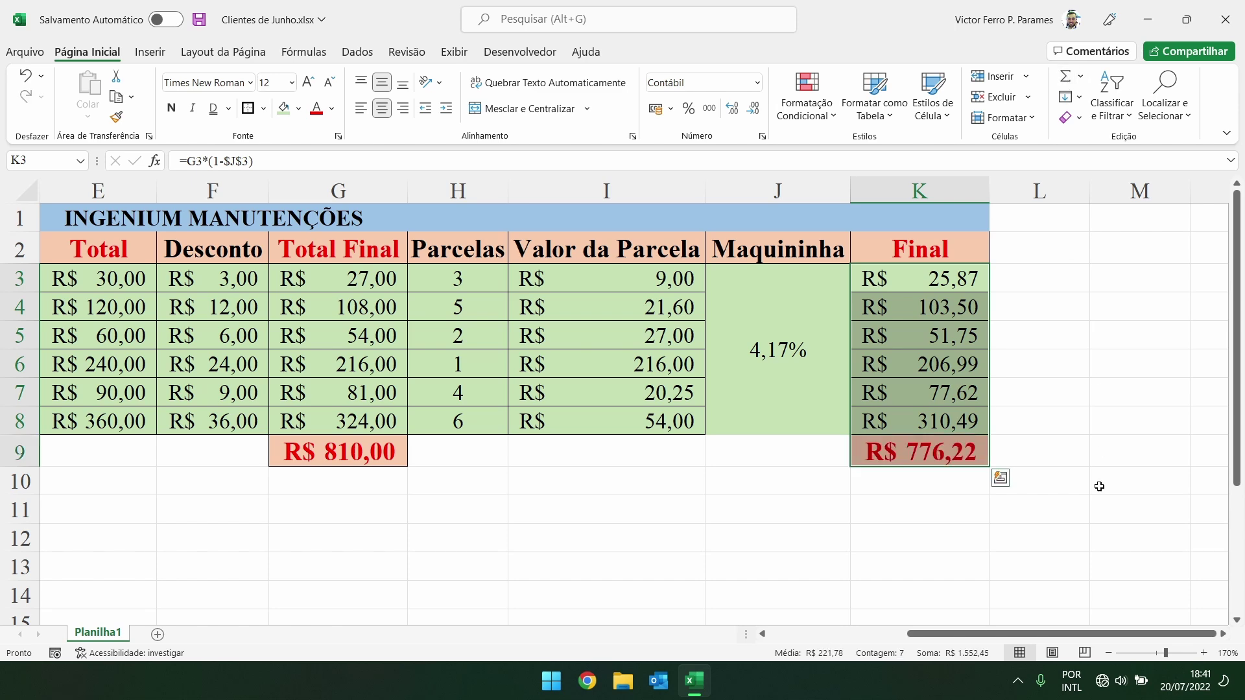
left_click(1041, 497)
left_click(911, 512)
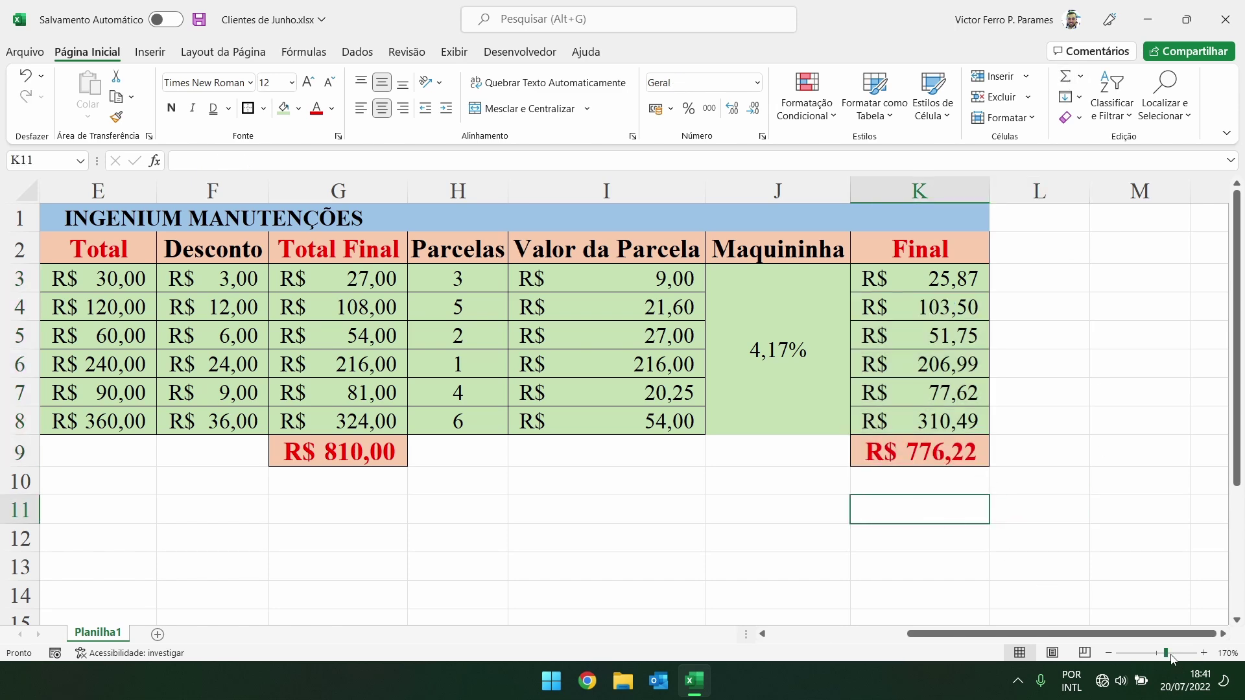
- Save the changes made so far to the Clientes de Junho.xlsx workbook
left_click(1109, 654)
left_click(1109, 654)
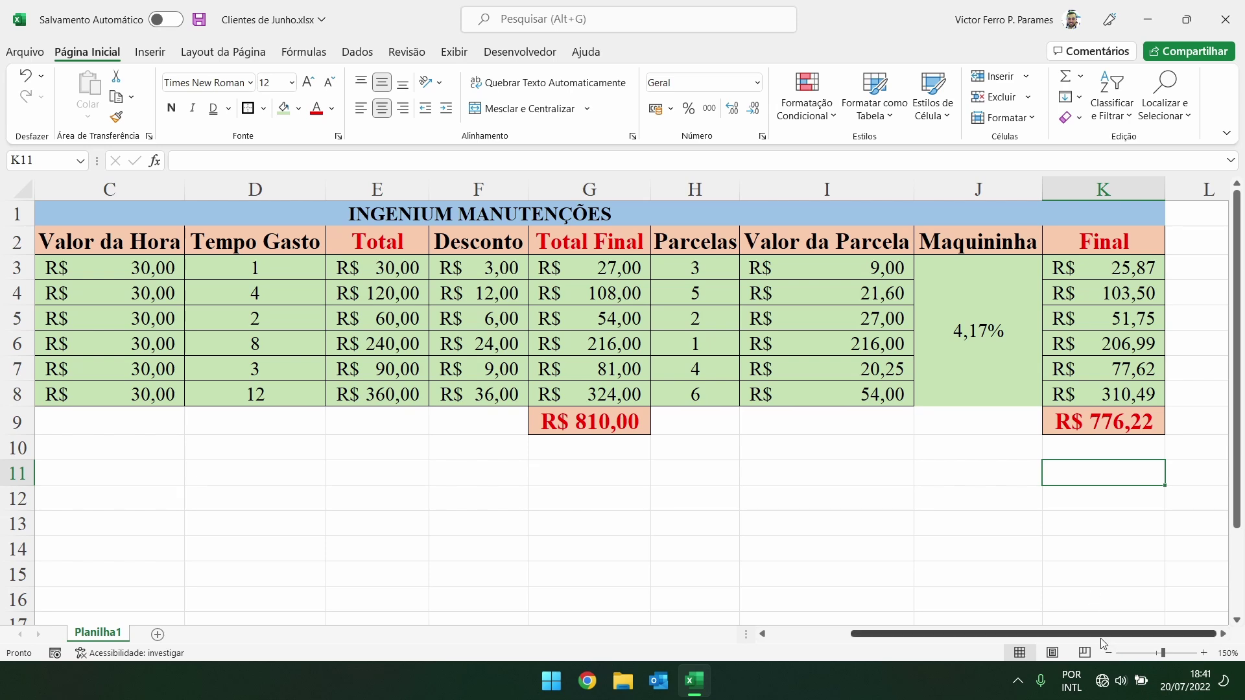
left_click_drag(1095, 634, 912, 597)
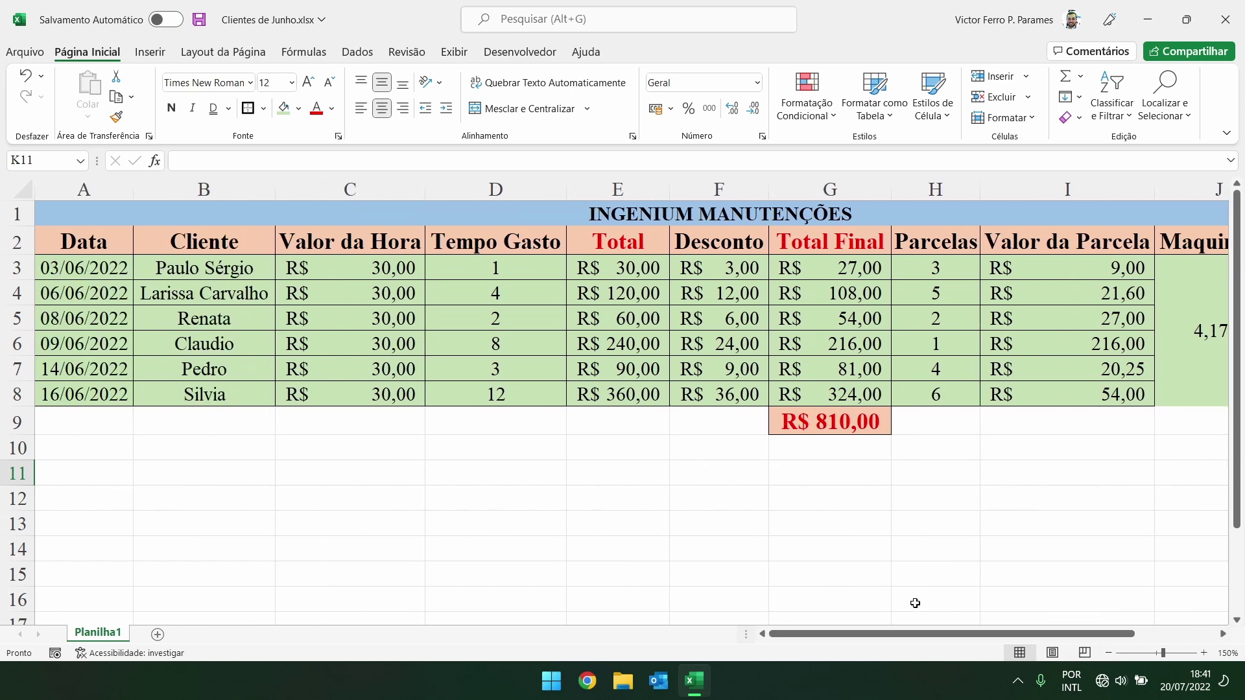
left_click(1109, 654)
left_click(1109, 654)
left_click(1095, 518)
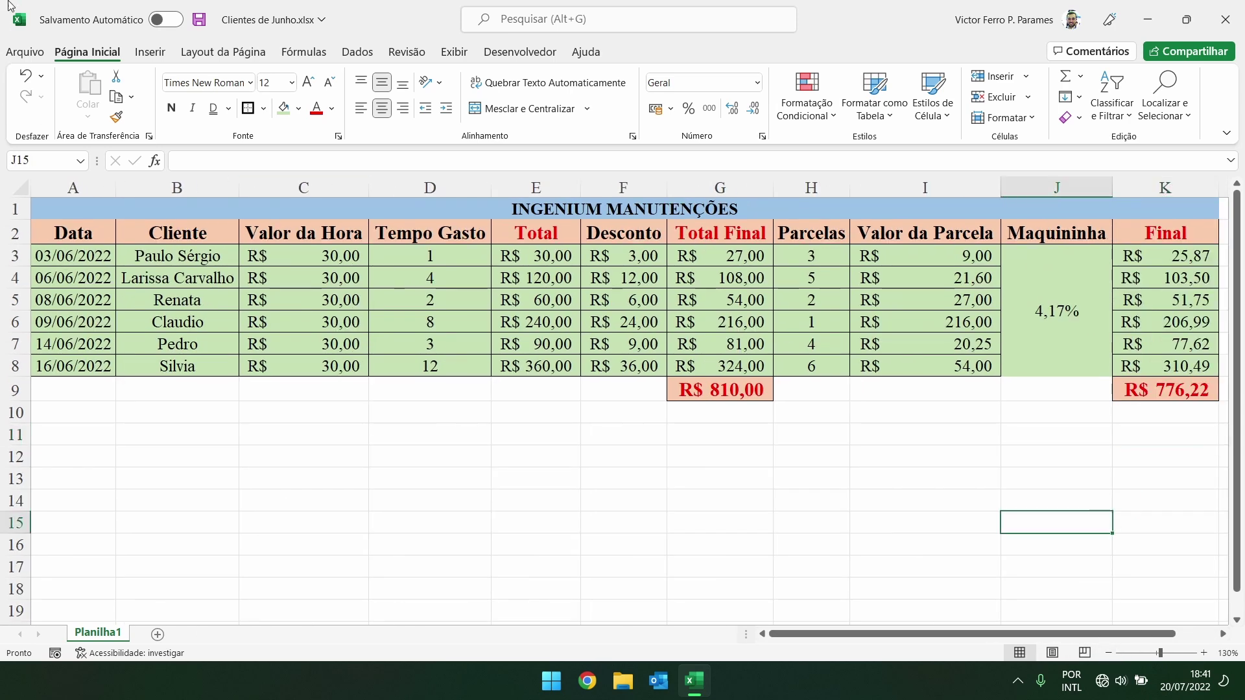
left_click(200, 20)
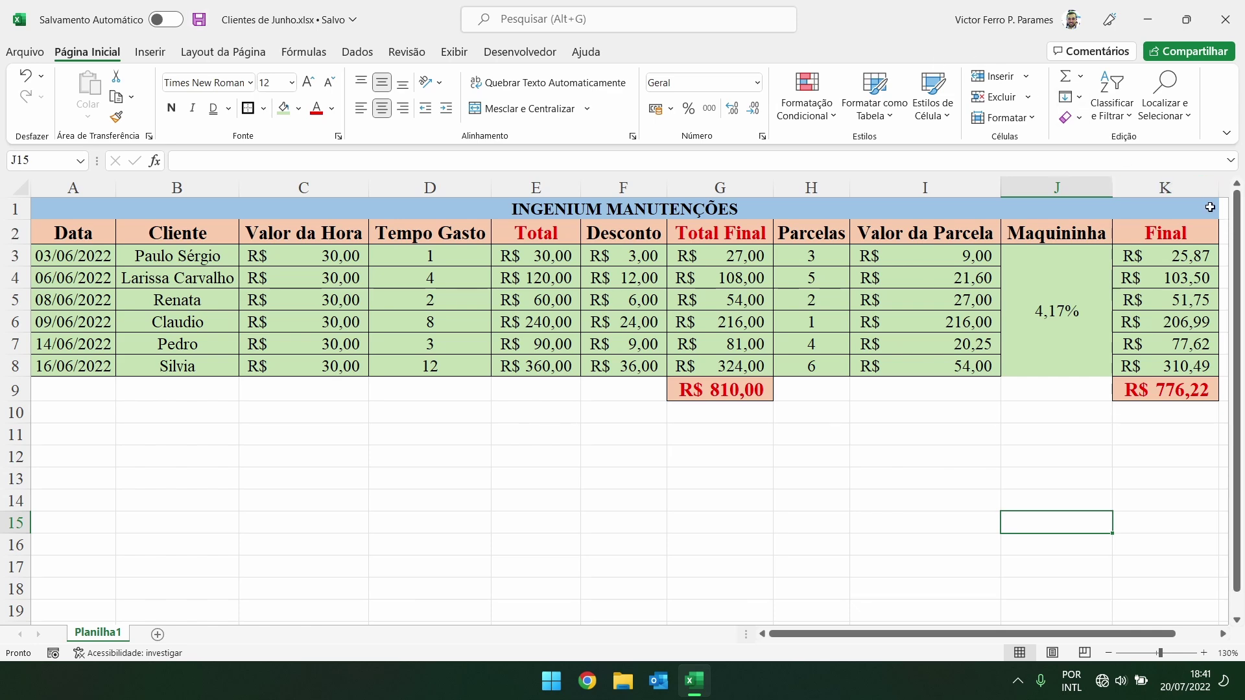
- Apply all borders to the table range A1:K8 and enclose it with a thick outside border
left_click_drag(1209, 208, 457, 344)
left_click(263, 108)
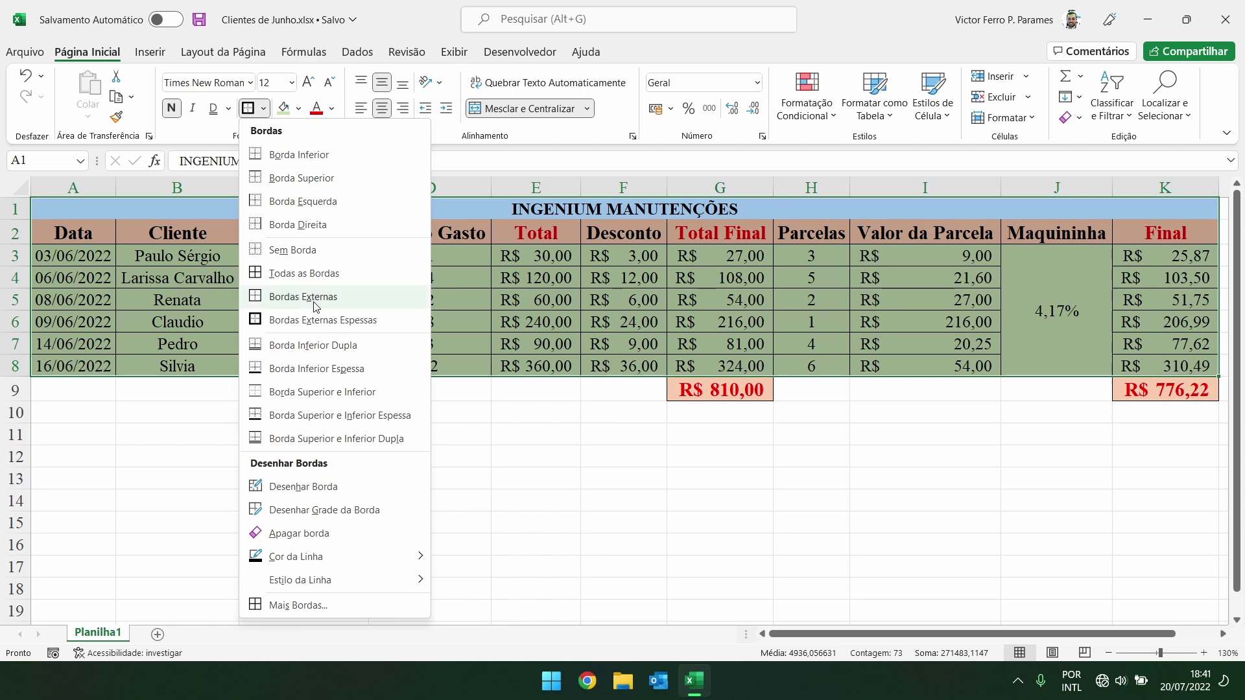
left_click(310, 274)
left_click(263, 108)
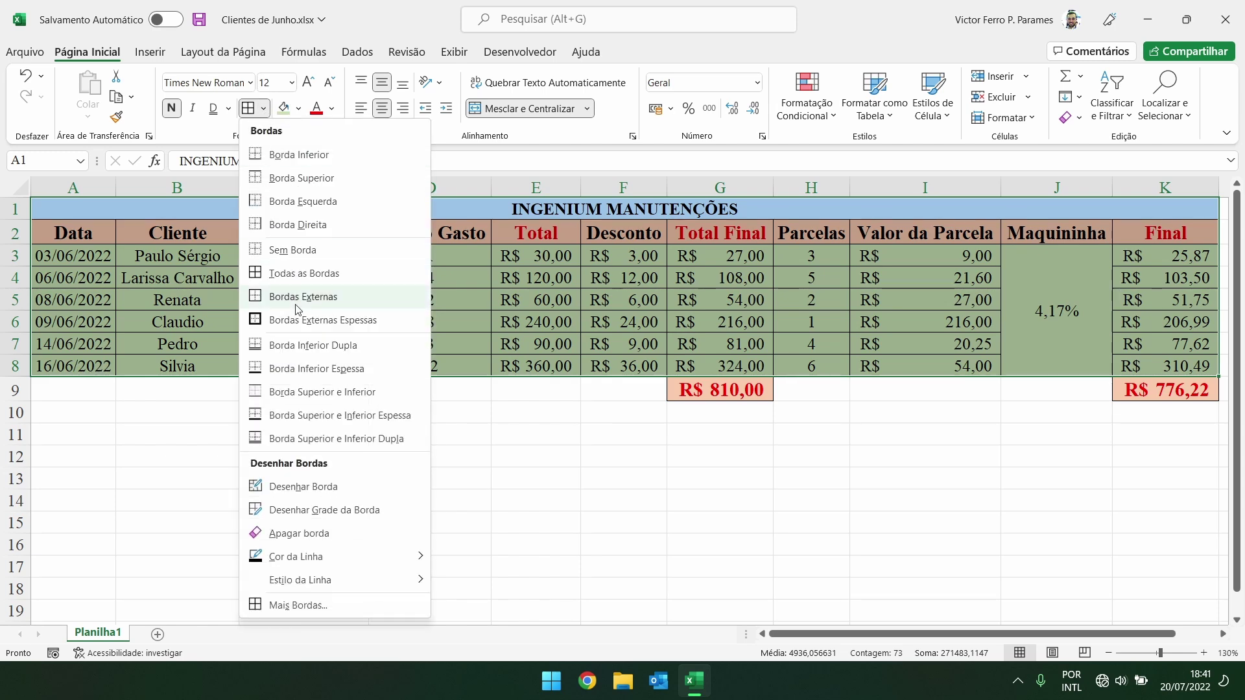
left_click(300, 320)
left_click(894, 473)
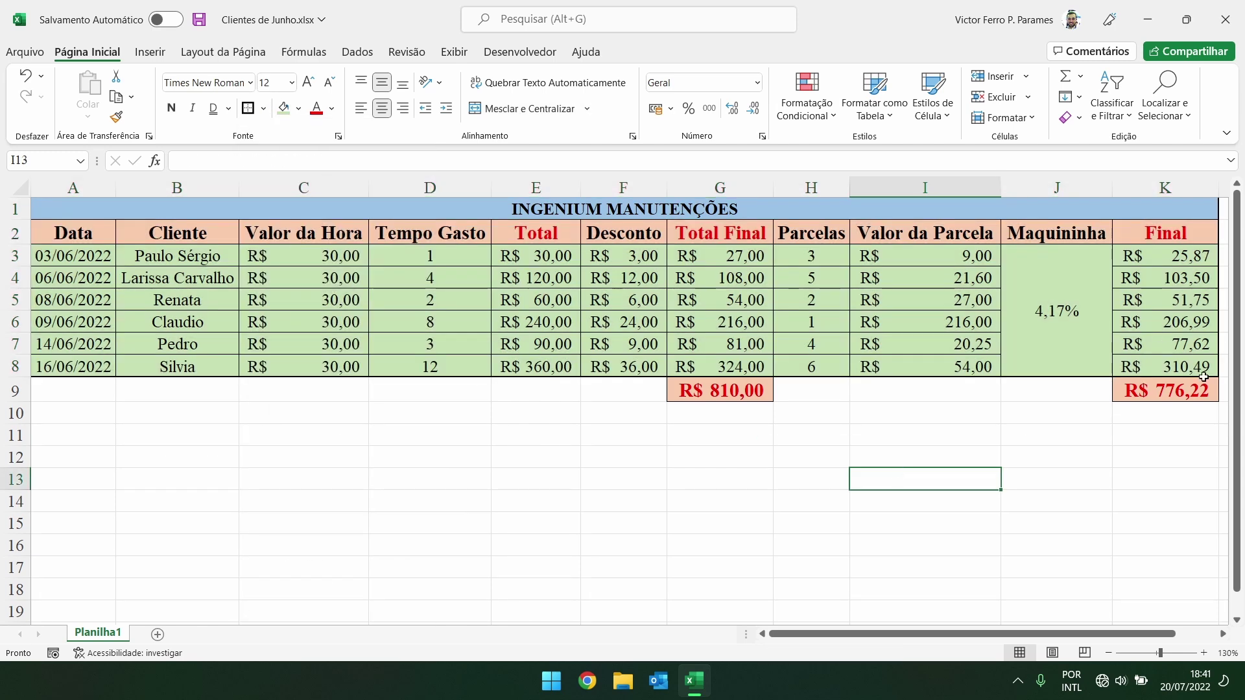
- Apply a thick outside border to each of the total cells K9 and G9
left_click(1185, 397)
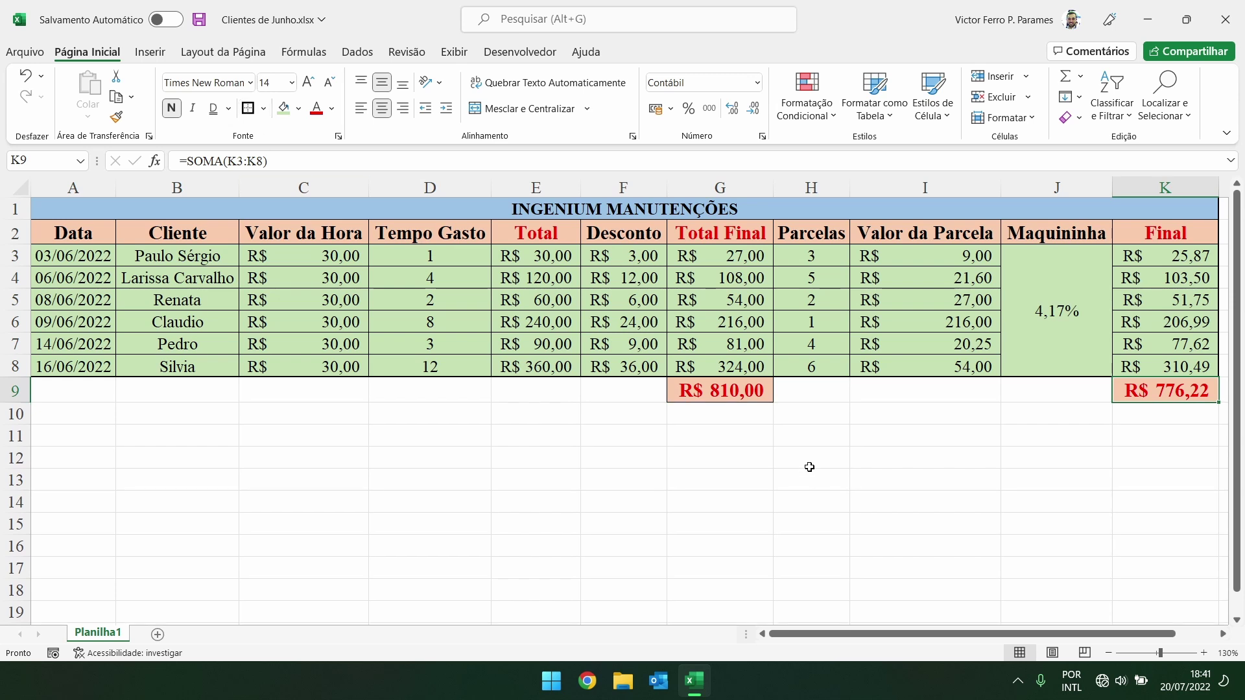
left_click(762, 400)
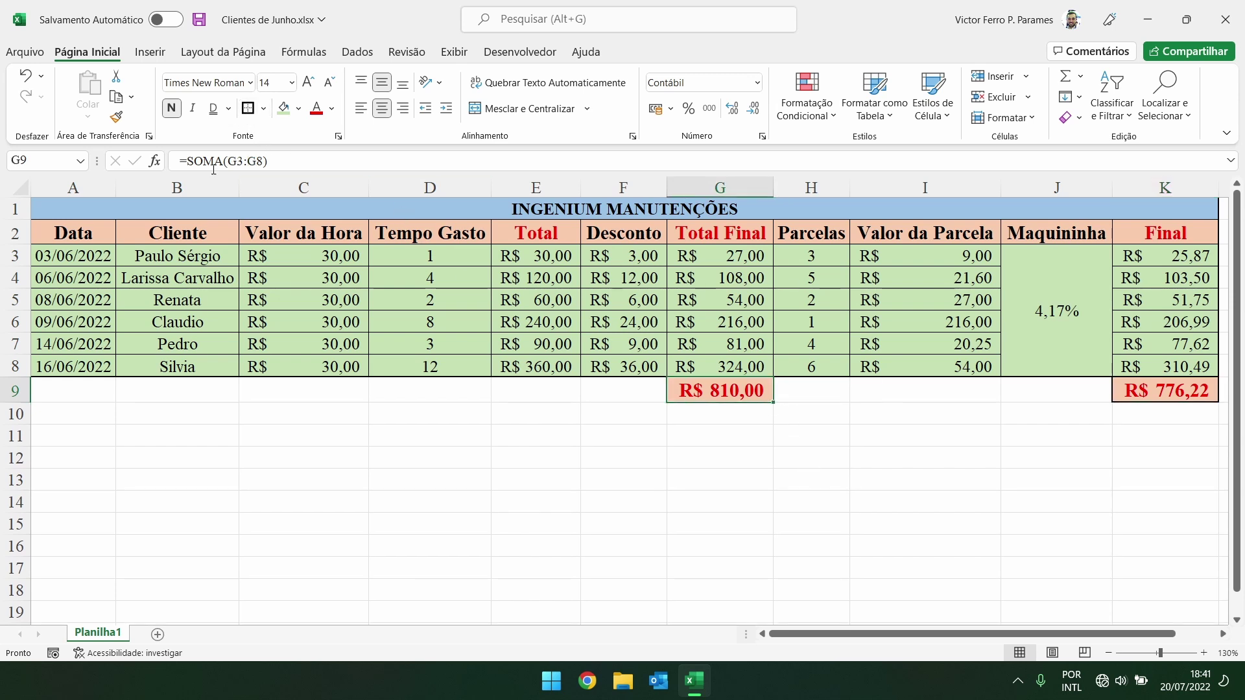
left_click(228, 317)
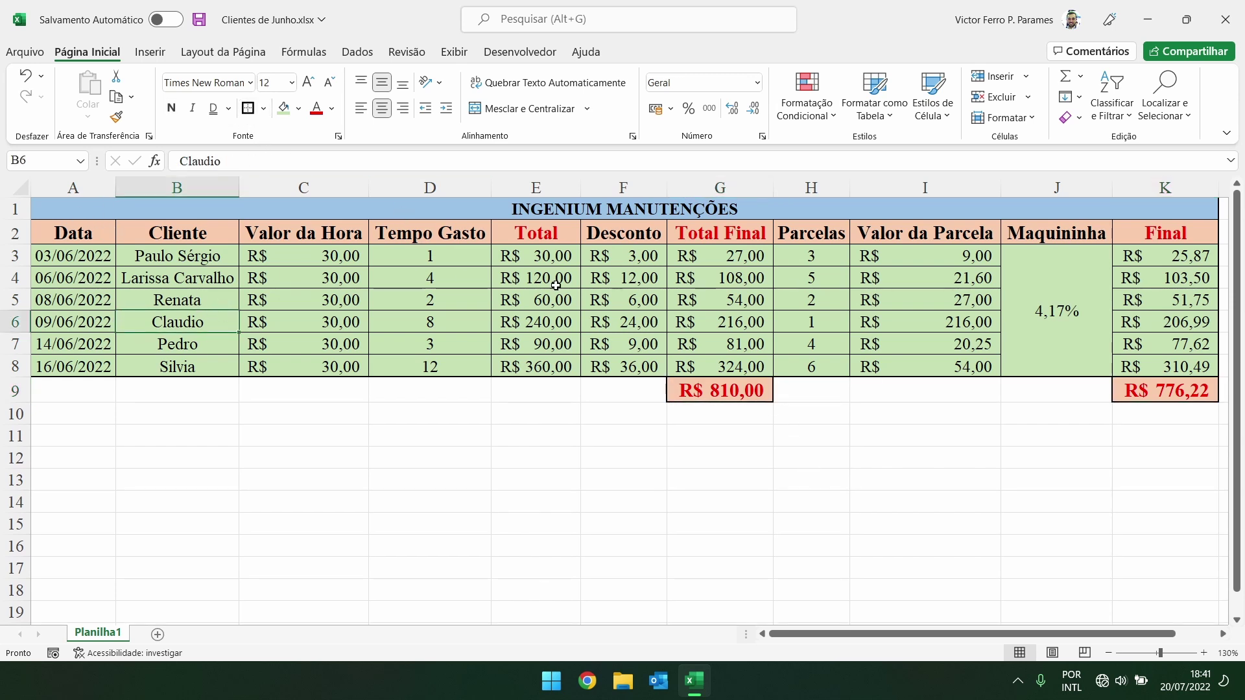
- Apply thick outside borders to the merged INGENIUM MANUTENÇÕES title row and to the header row A2:K2
left_click(367, 209)
left_click(248, 109)
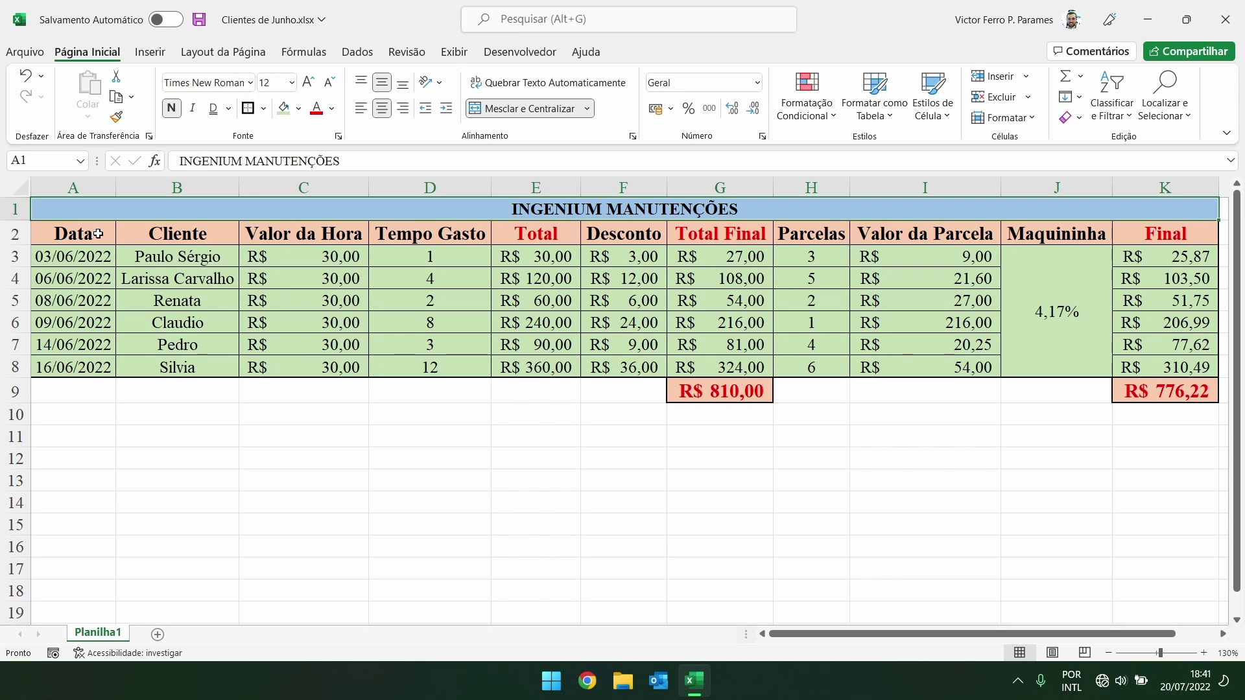
left_click_drag(97, 233, 1167, 234)
left_click(248, 109)
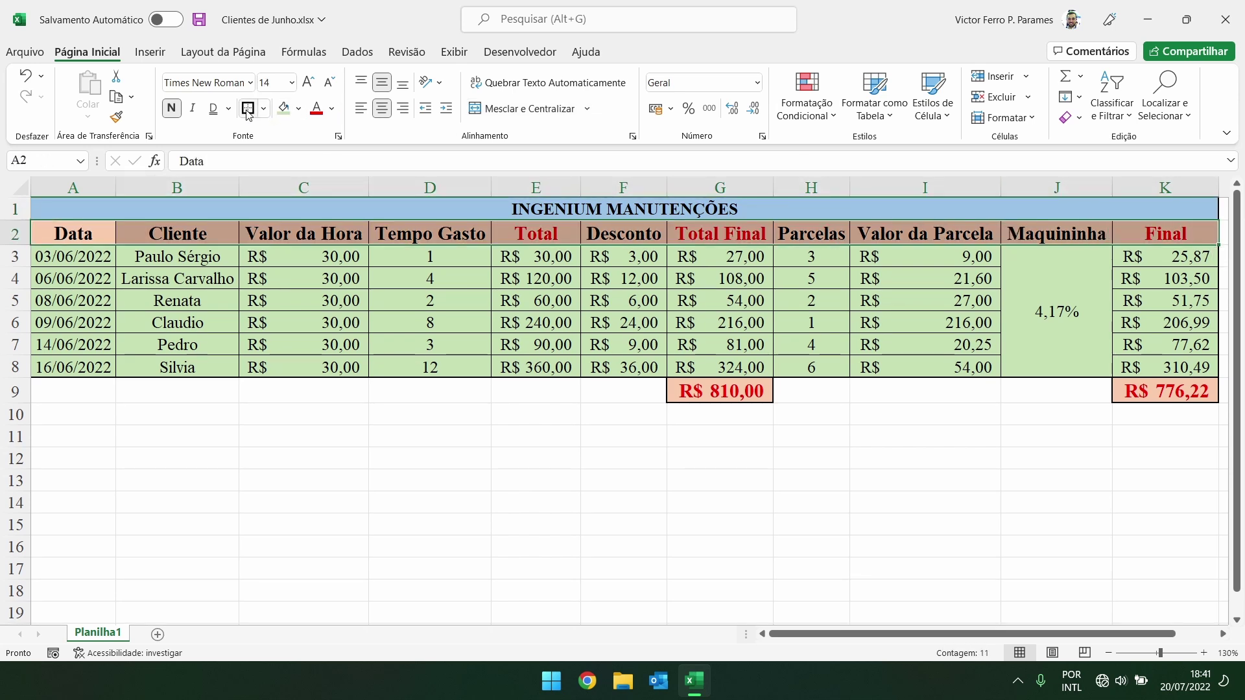
left_click(430, 483)
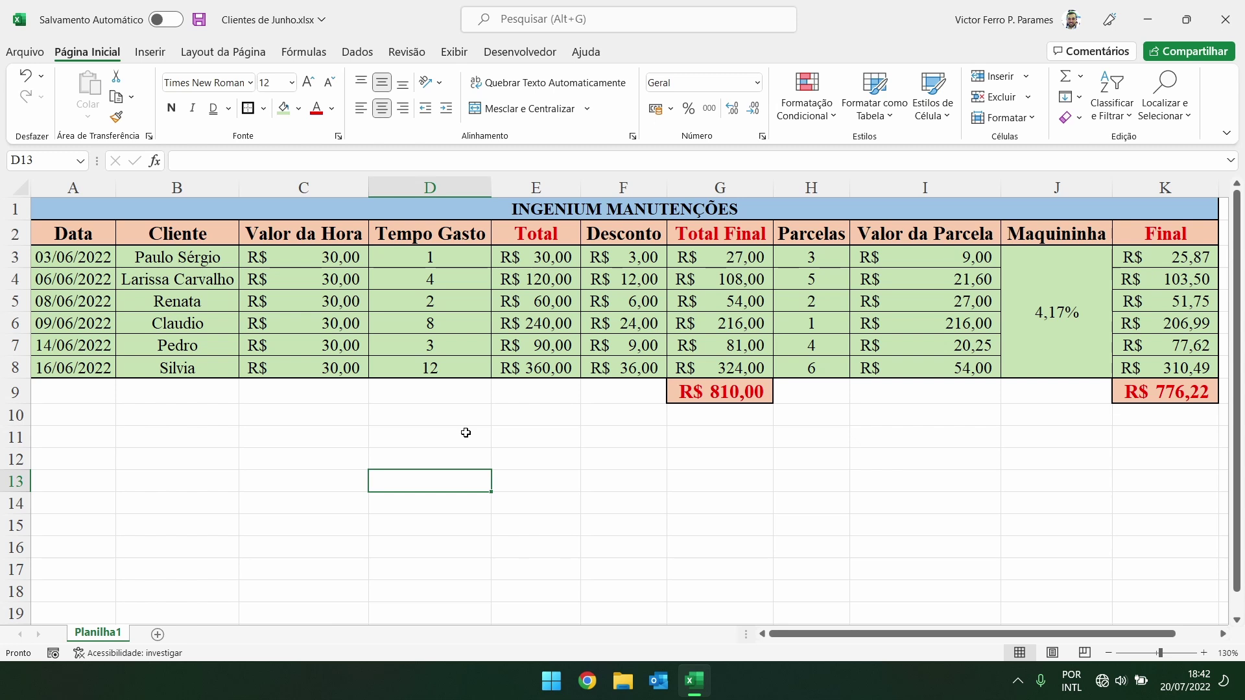
- Apply thick outside borders to the Total Final column G2:G9 and the Final column K2:K9, and save the workbook
left_click_drag(751, 227, 752, 397)
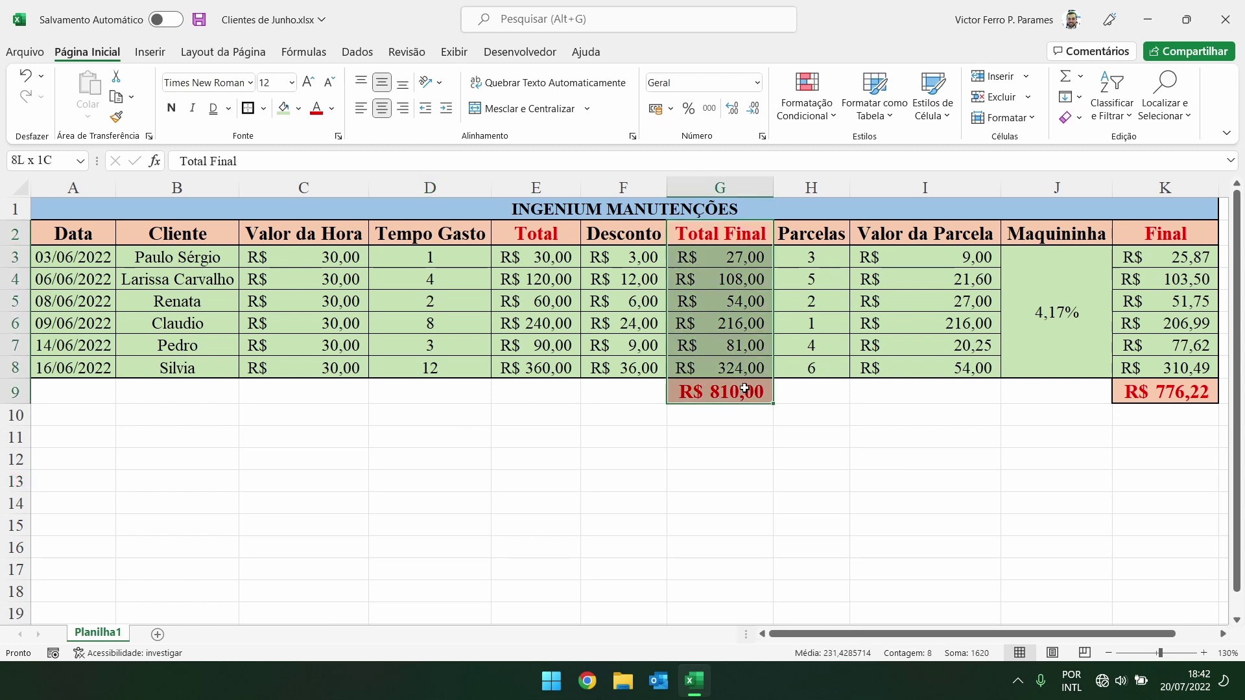
left_click(927, 323)
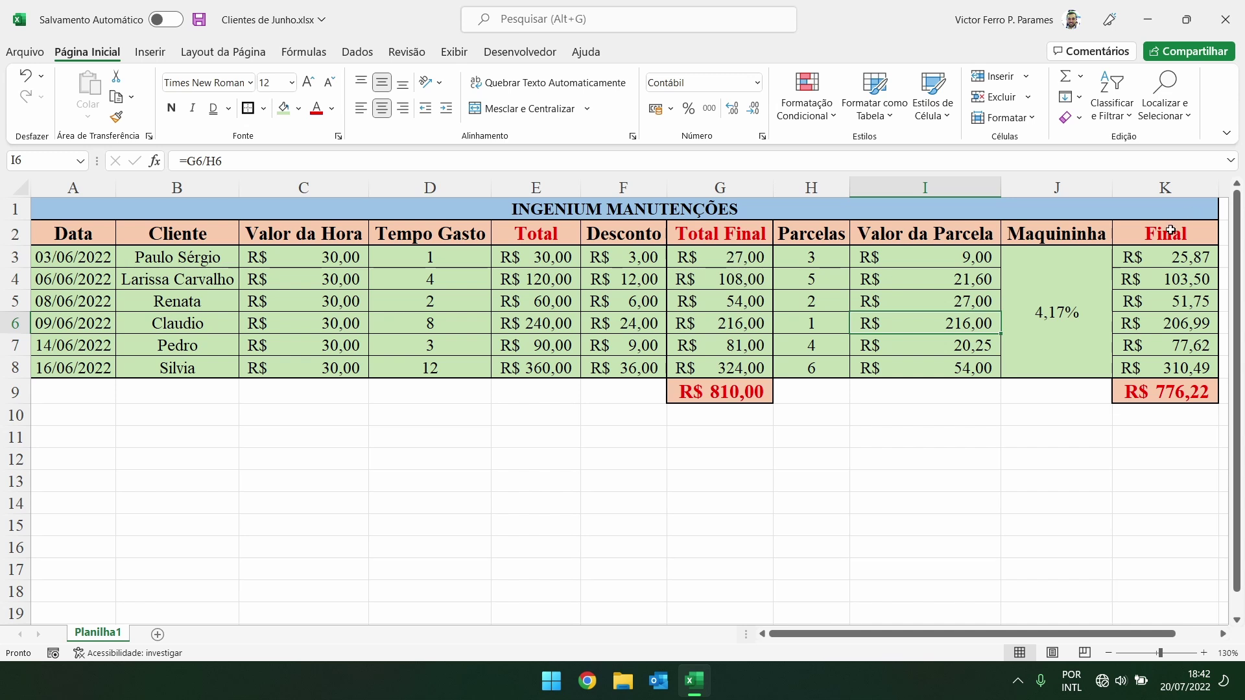
left_click_drag(1167, 233, 1166, 392)
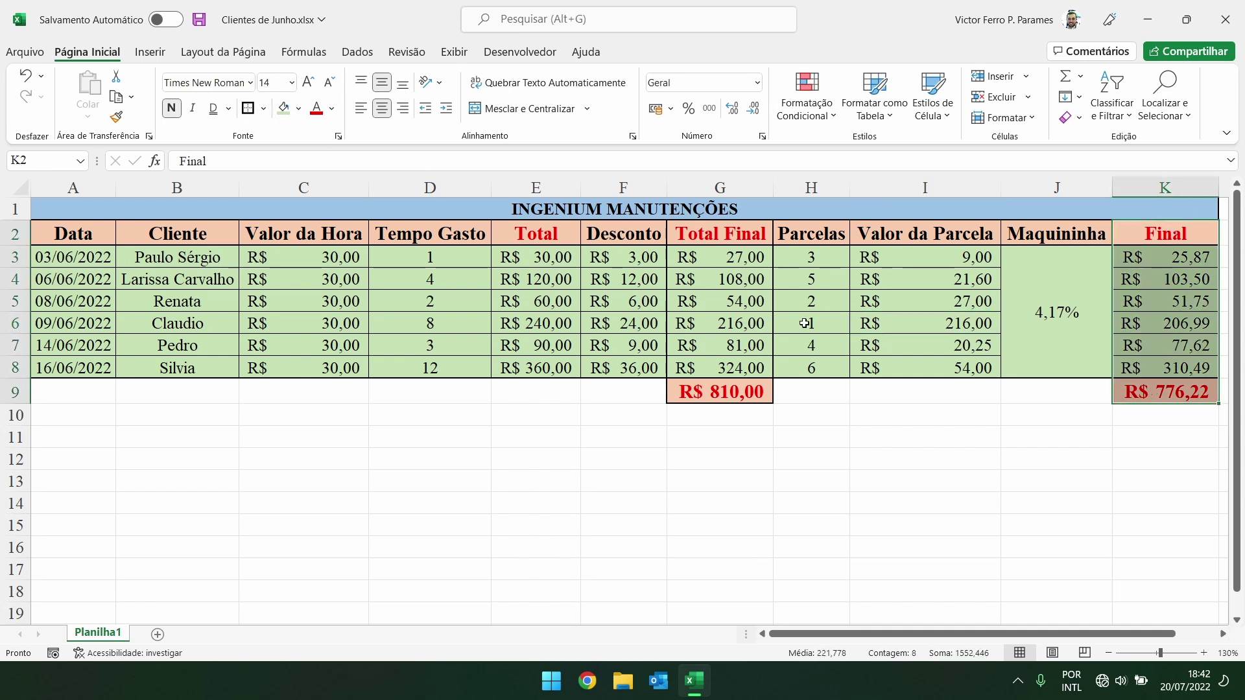
left_click(1056, 481)
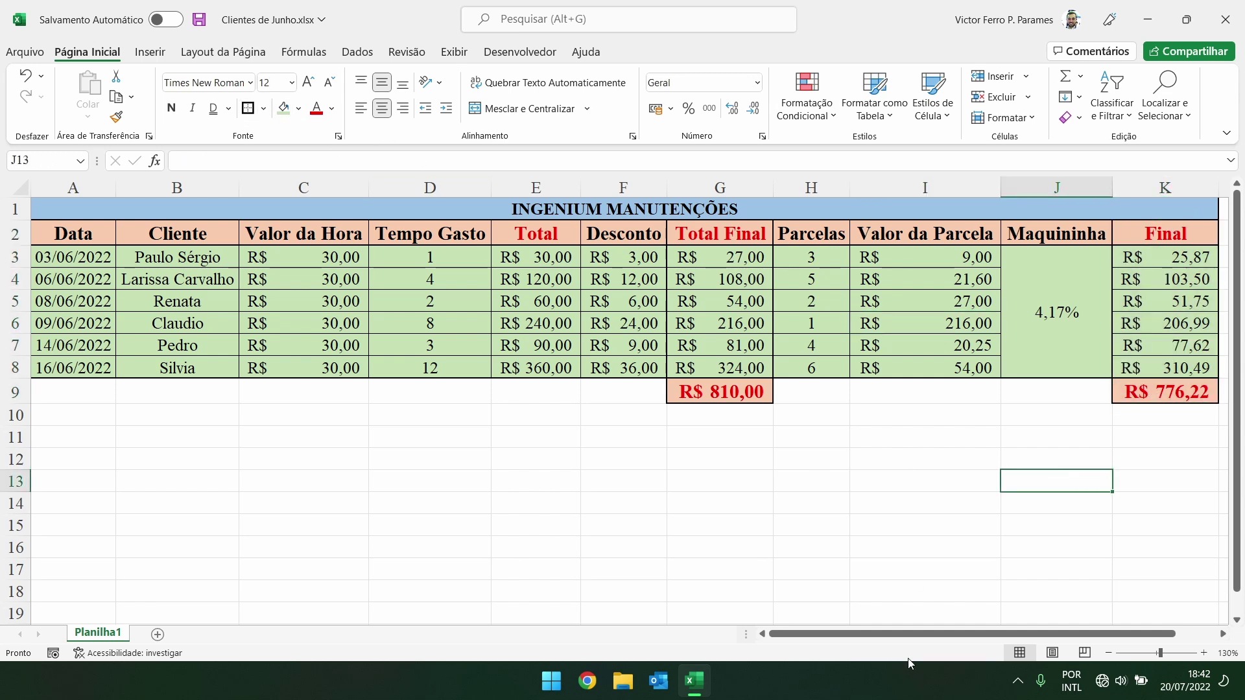
left_click(622, 503)
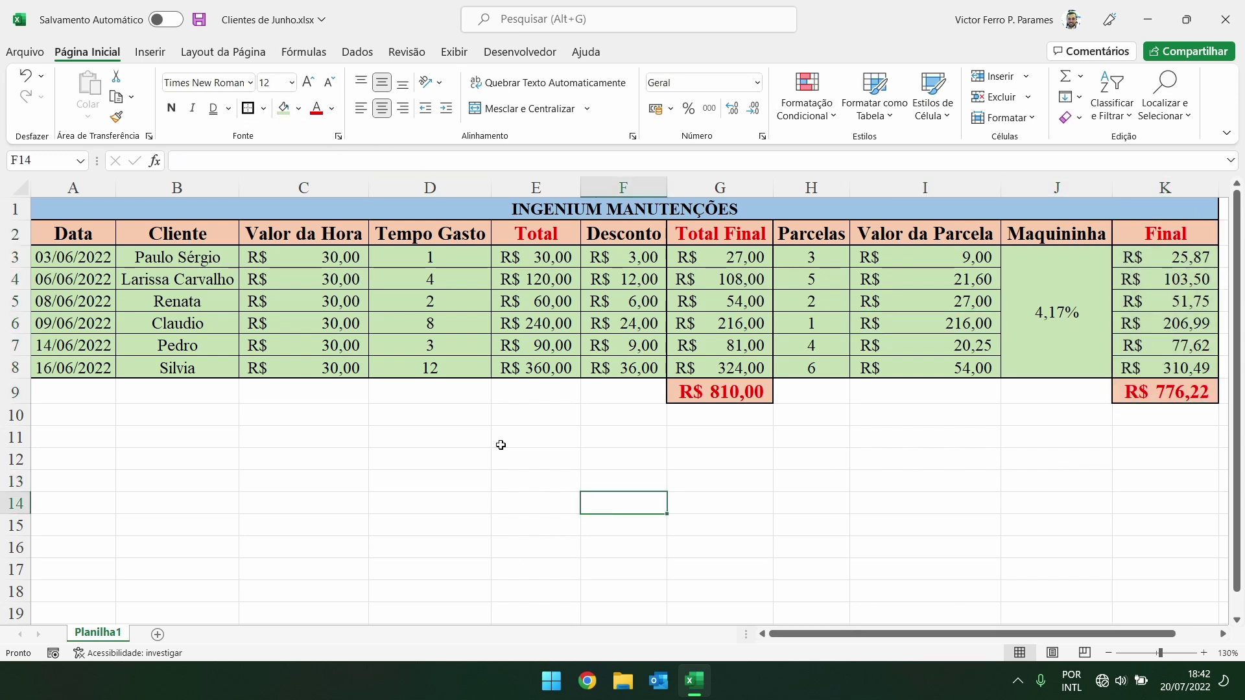
left_click(198, 22)
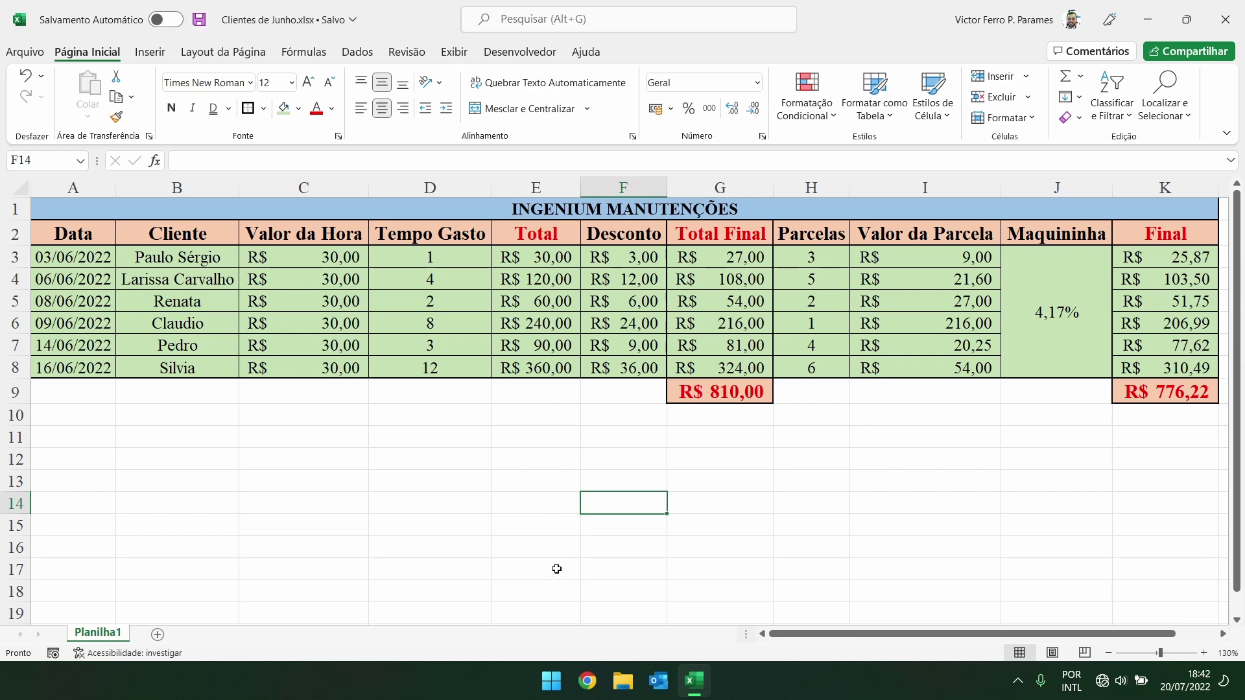